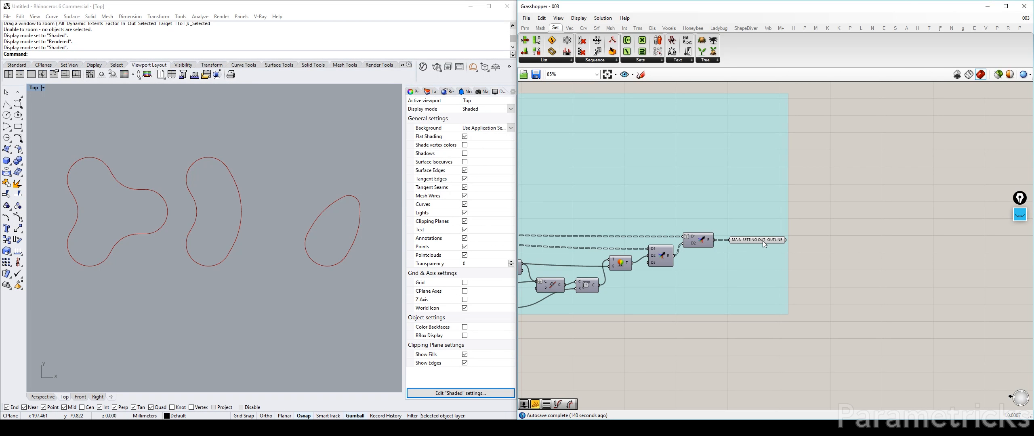
Step: Highlight the curves held by the MAIN SETTING OUT OUTLINE parameter in the viewport
{"action": "mouse_move", "coordinate": [763, 241]}
{"action": "left_mouse_down"}
{"action": "mouse_move", "coordinate": [775, 238]}
{"action": "mouse_move", "coordinate": [761, 241]}
{"action": "left_mouse_up"}
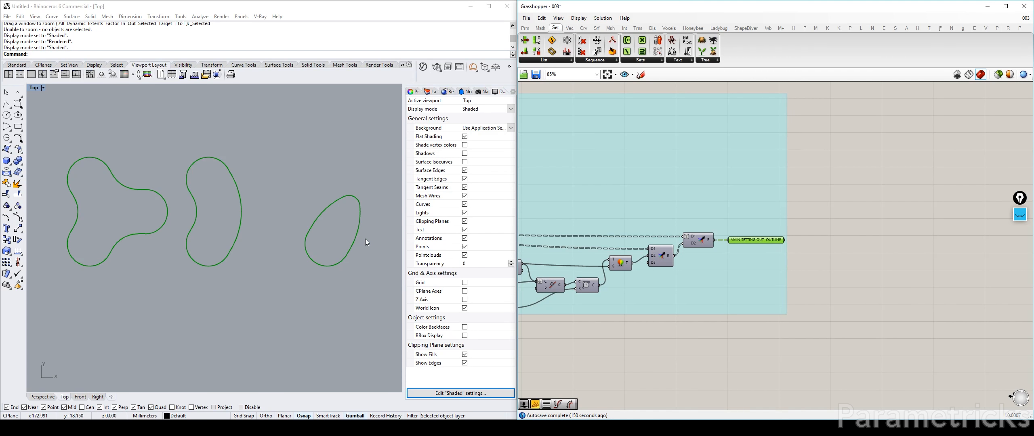
{"action": "left_click", "coordinate": [856, 188]}
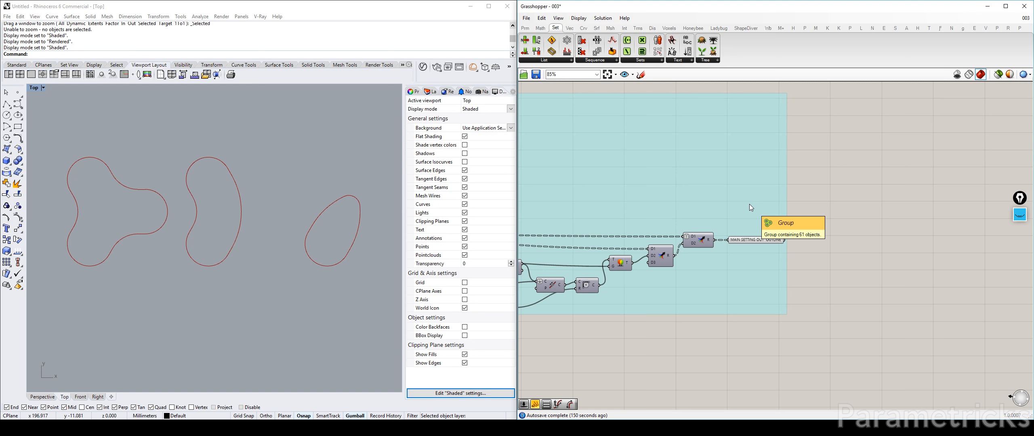
{"action": "scroll", "coordinate": [741, 206], "scroll_direction": "down", "scroll_amount": 4}
{"action": "scroll", "coordinate": [559, 196], "scroll_direction": "up", "scroll_amount": 2}
{"action": "scroll", "coordinate": [559, 195], "scroll_direction": "up", "scroll_amount": 2}
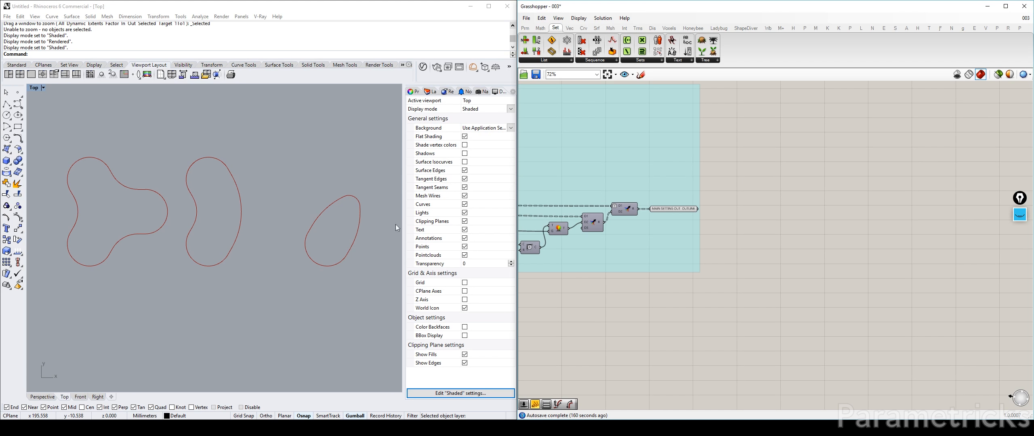
Step: Annotate the rounded end arcs of the three outlines with freehand pink strokes
{"action": "left_click", "coordinate": [1020, 214]}
{"action": "left_click", "coordinate": [1020, 240]}
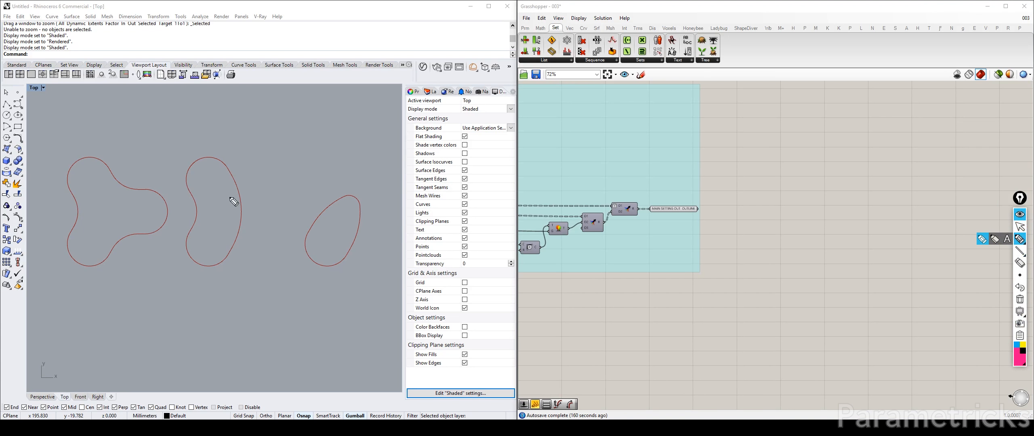
{"action": "left_click_drag", "start_coordinate": [304, 245], "coordinate": [348, 261]}
{"action": "mouse_move", "coordinate": [186, 183]}
{"action": "left_mouse_down"}
{"action": "mouse_move", "coordinate": [214, 158]}
{"action": "mouse_move", "coordinate": [230, 173]}
{"action": "left_mouse_up"}
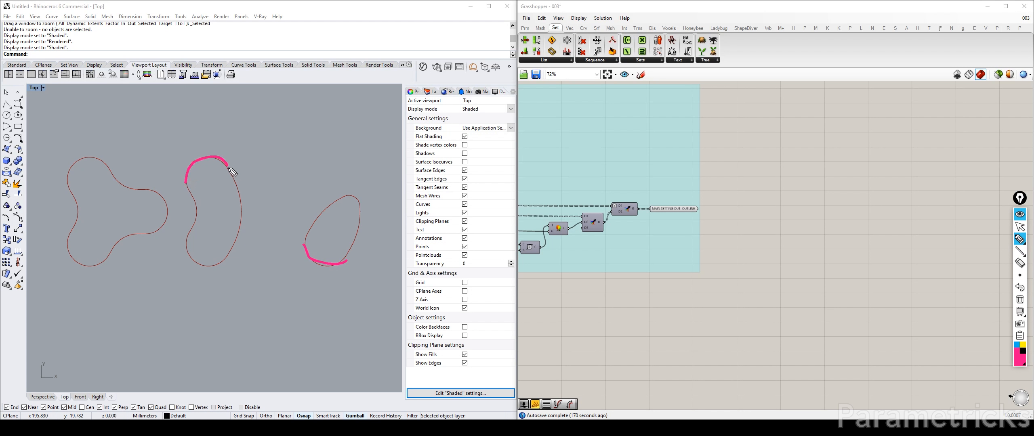
{"action": "mouse_move", "coordinate": [189, 236]}
{"action": "left_mouse_down"}
{"action": "mouse_move", "coordinate": [202, 265]}
{"action": "mouse_move", "coordinate": [230, 252]}
{"action": "left_mouse_up"}
{"action": "mouse_move", "coordinate": [70, 191]}
{"action": "left_mouse_down"}
{"action": "mouse_move", "coordinate": [90, 158]}
{"action": "mouse_move", "coordinate": [110, 173]}
{"action": "left_mouse_up"}
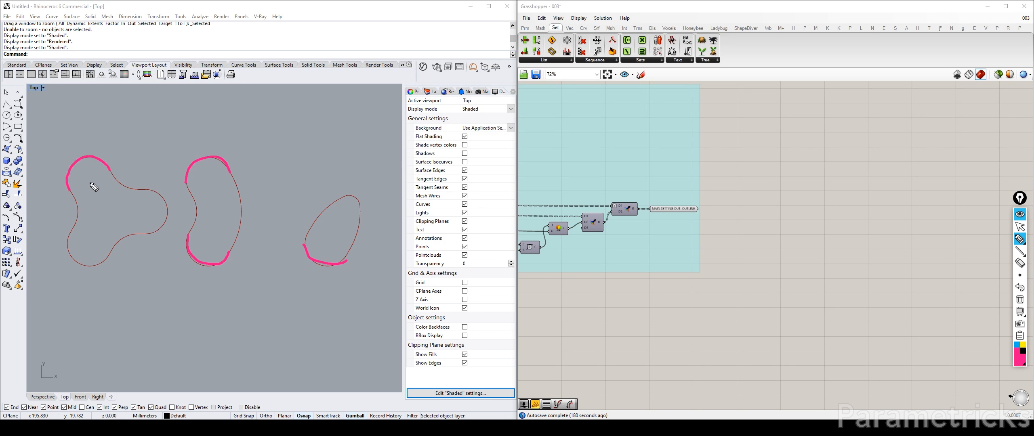
Step: Mark the centre of the first outline's upper arc and sketch two radius lines outward from it in another colour
{"action": "left_click_drag", "start_coordinate": [87, 180], "coordinate": [90, 178]}
{"action": "left_click", "coordinate": [1022, 346]}
{"action": "left_click", "coordinate": [1019, 346]}
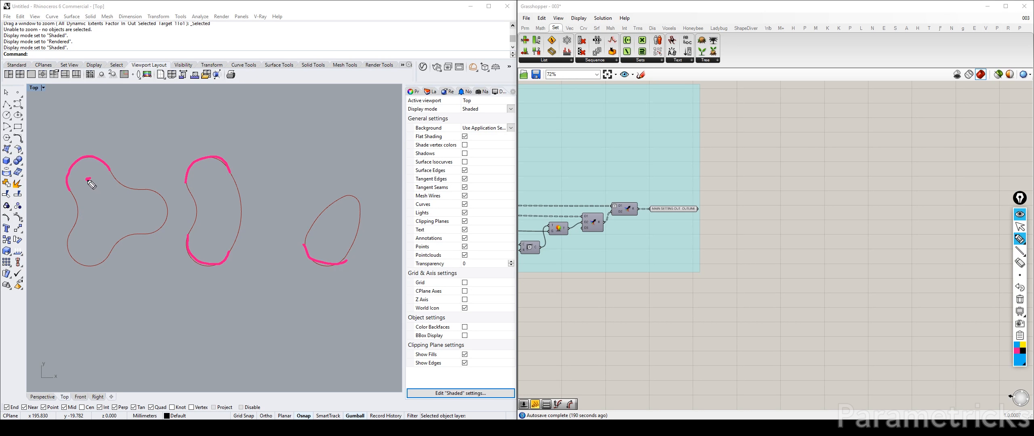
{"action": "left_click_drag", "start_coordinate": [88, 179], "coordinate": [52, 164]}
{"action": "left_click_drag", "start_coordinate": [87, 179], "coordinate": [115, 147]}
Step: Erase all the annotation strokes and collapse the annotation toolbar
{"action": "left_click", "coordinate": [1020, 275]}
{"action": "left_click", "coordinate": [1020, 300]}
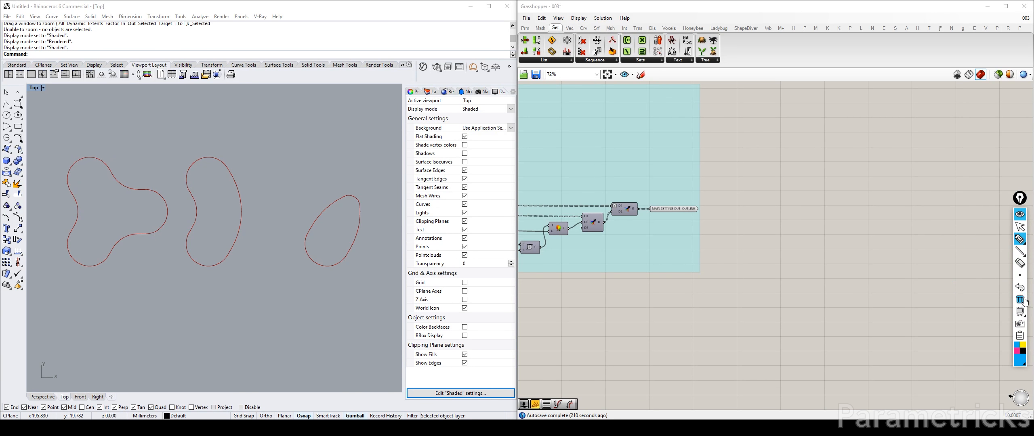
{"action": "left_click", "coordinate": [1020, 239]}
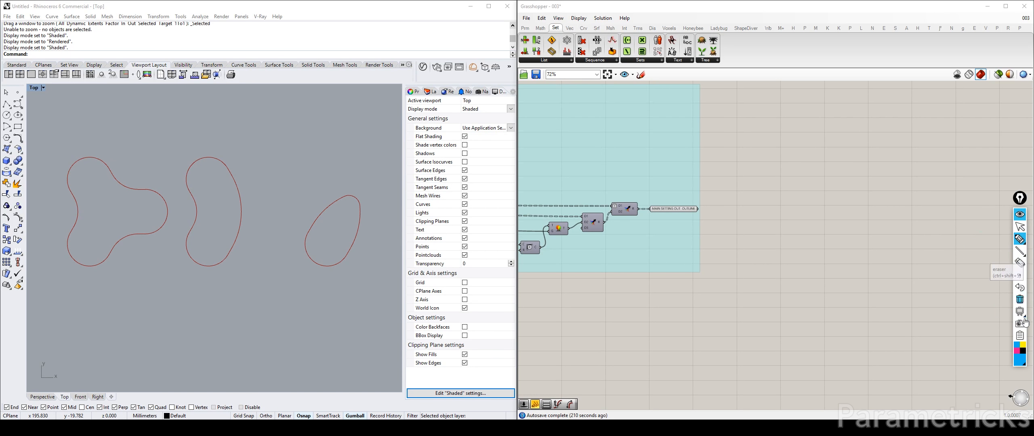
{"action": "left_click", "coordinate": [1017, 351]}
{"action": "left_click", "coordinate": [1021, 215]}
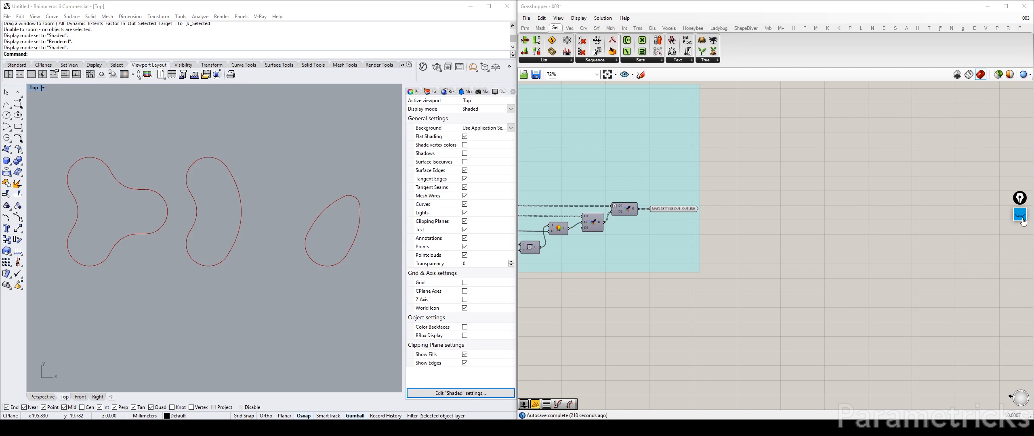
{"action": "left_click", "coordinate": [1020, 215]}
{"action": "left_click", "coordinate": [1021, 215]}
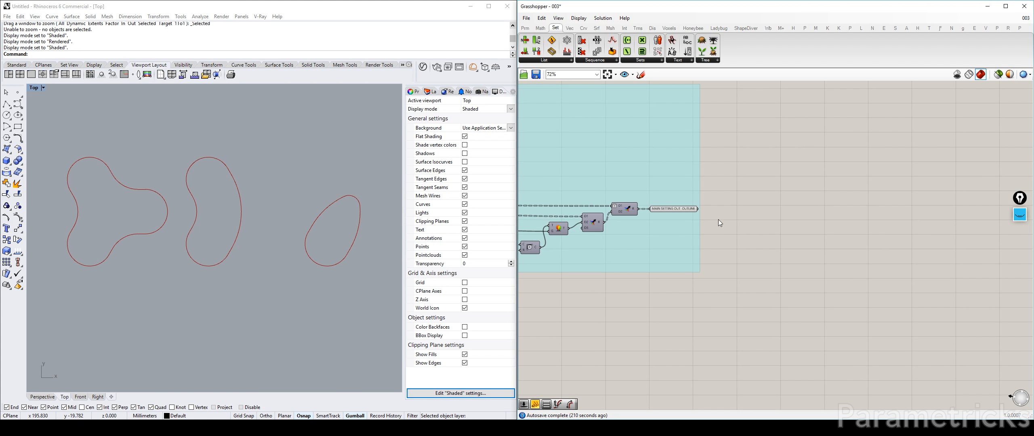
Step: Trace the definition upstream from the MAIN SETTING OUT OUTLINE parameter and highlight the arcs produced by the Extend Curve component
{"action": "right_click_drag", "start_coordinate": [720, 222], "coordinate": [825, 177]}
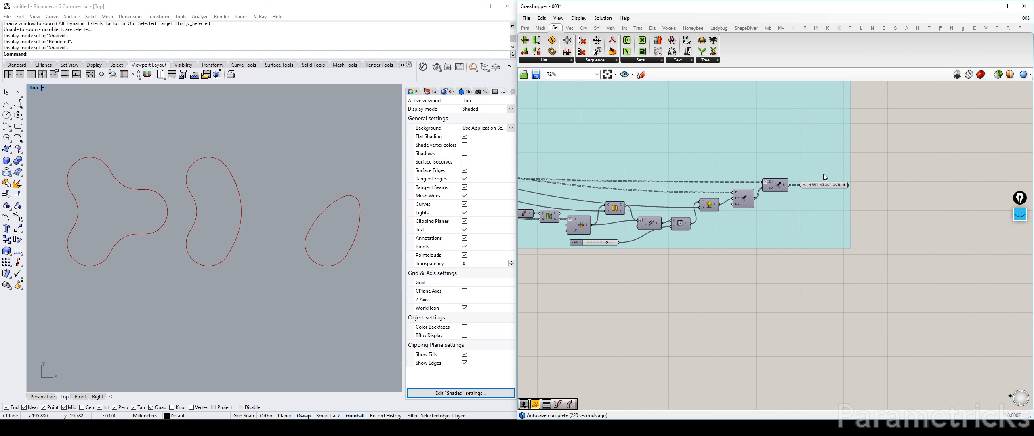
{"action": "scroll", "coordinate": [712, 204], "scroll_direction": "up", "scroll_amount": 3}
{"action": "left_click", "coordinate": [698, 226]}
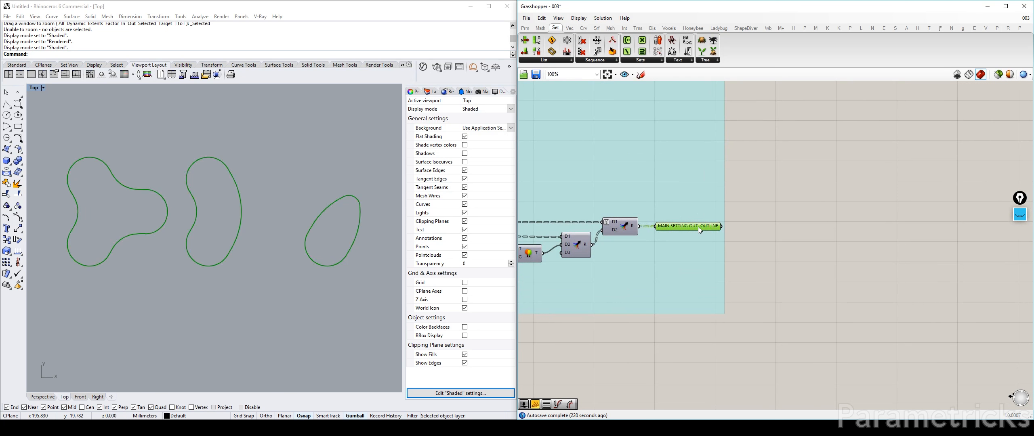
{"action": "right_click_drag", "start_coordinate": [658, 226], "coordinate": [867, 212]}
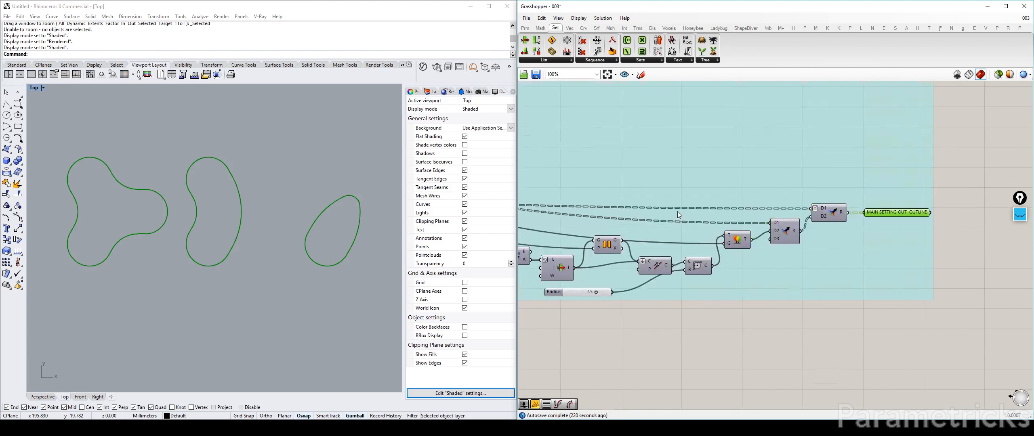
{"action": "scroll", "coordinate": [677, 212], "scroll_direction": "down", "scroll_amount": 4}
{"action": "right_click_drag", "start_coordinate": [643, 194], "coordinate": [760, 172]}
{"action": "scroll", "coordinate": [611, 174], "scroll_direction": "up", "scroll_amount": 3}
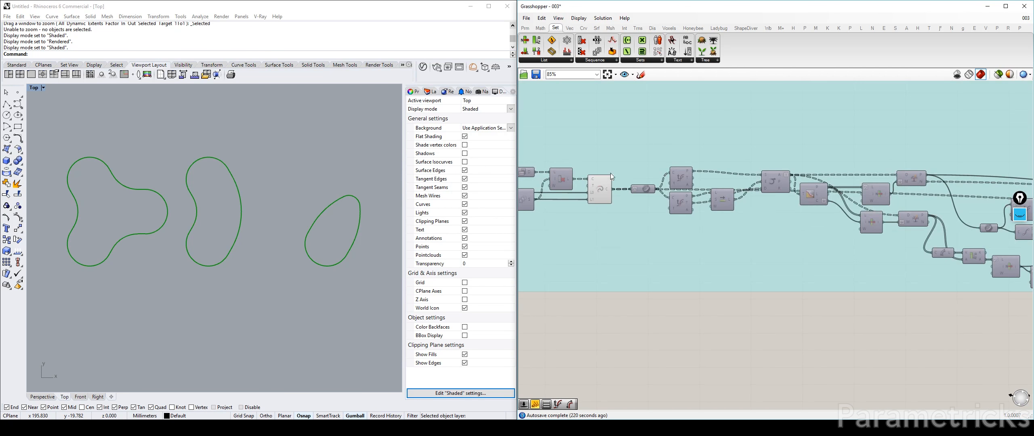
{"action": "scroll", "coordinate": [612, 176], "scroll_direction": "up", "scroll_amount": 3}
{"action": "left_click", "coordinate": [606, 204]}
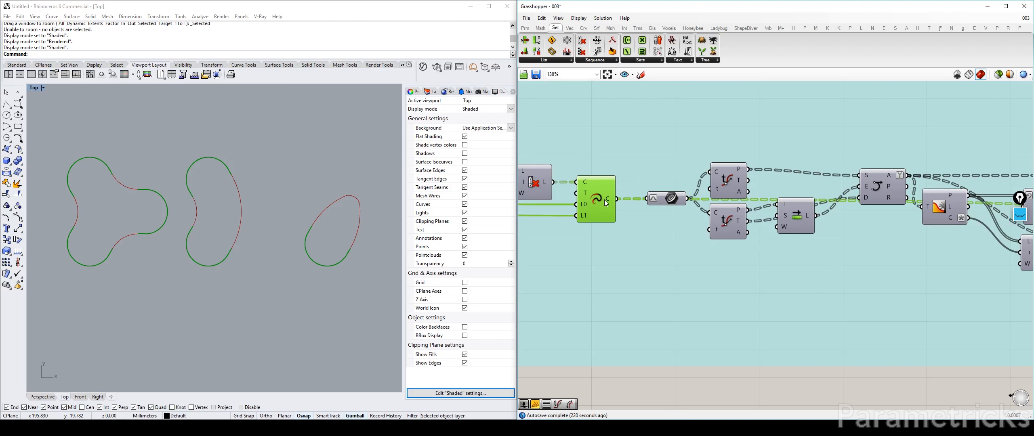
Step: Return to the MAIN SETTING OUT OUTLINE parameter and inspect its curve data structure
{"action": "scroll", "coordinate": [605, 200], "scroll_direction": "down", "scroll_amount": 8}
{"action": "right_click_drag", "start_coordinate": [847, 212], "coordinate": [724, 228]}
{"action": "scroll", "coordinate": [724, 227], "scroll_direction": "up", "scroll_amount": 6}
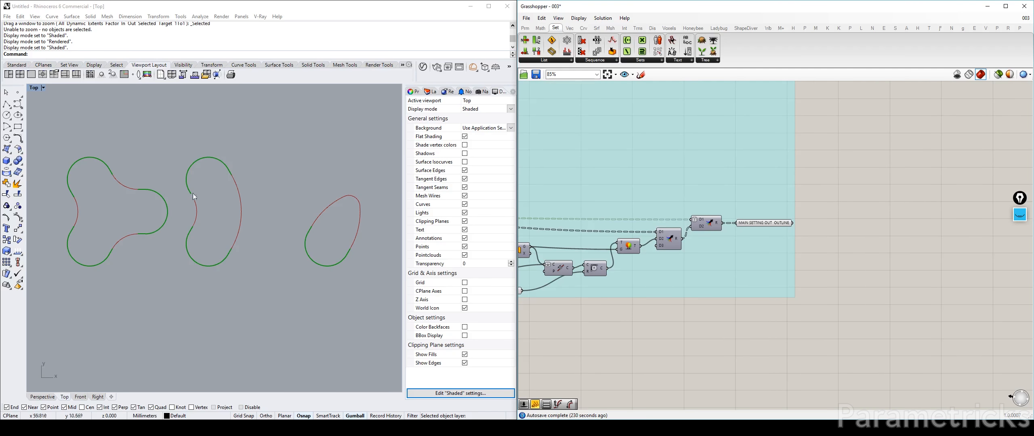
{"action": "scroll", "coordinate": [768, 213], "scroll_direction": "up", "scroll_amount": 3}
{"action": "left_click", "coordinate": [776, 223]}
{"action": "right_click_drag", "start_coordinate": [825, 219], "coordinate": [621, 214]}
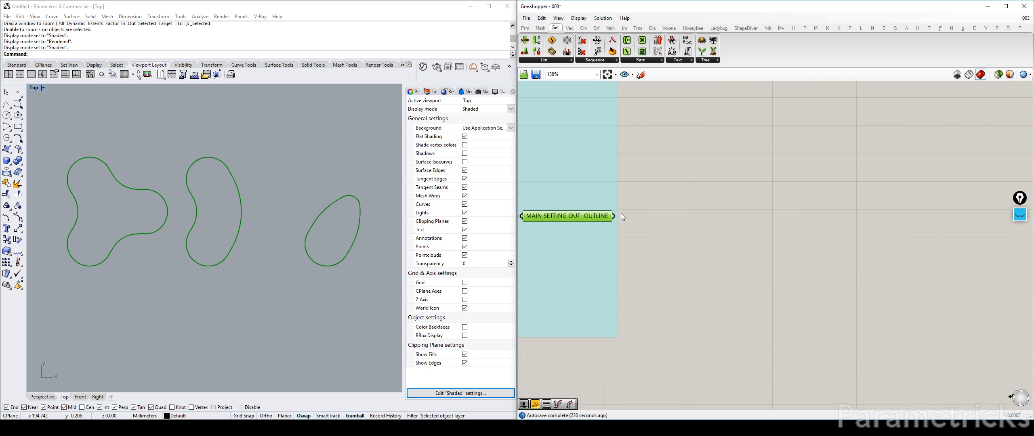
{"action": "mouse_move", "coordinate": [595, 218]}
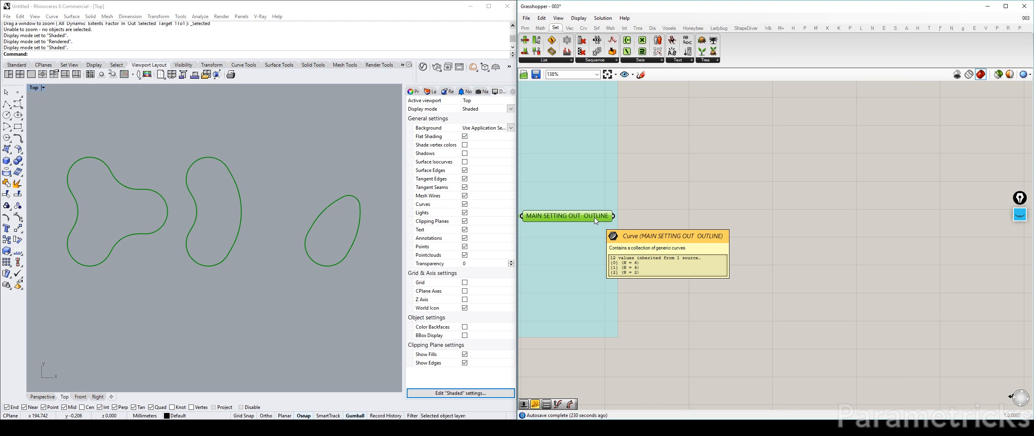
{"action": "right_click_drag", "start_coordinate": [670, 201], "coordinate": [787, 181]}
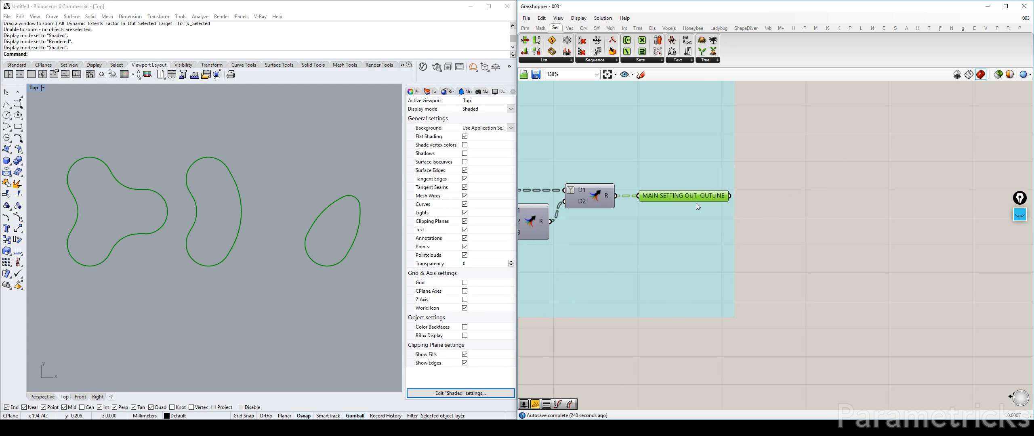
Step: Duplicate the MAIN SETTING OUT OUTLINE parameter directly above the original
{"action": "scroll", "coordinate": [808, 186], "scroll_direction": "down", "scroll_amount": 4}
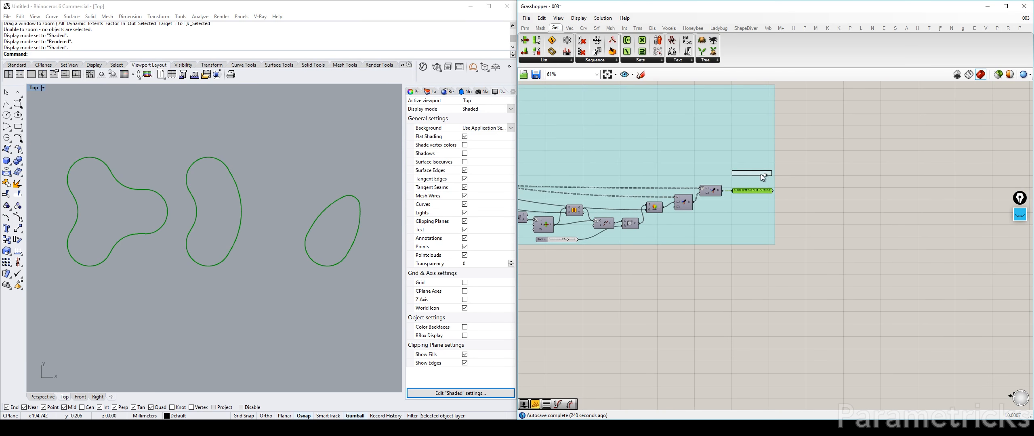
{"action": "left_click_drag", "start_coordinate": [761, 174], "coordinate": [761, 174], "text": "alt"}
{"action": "scroll", "coordinate": [759, 174], "scroll_direction": "up", "scroll_amount": 3}
{"action": "scroll", "coordinate": [663, 178], "scroll_direction": "down", "scroll_amount": 4}
Step: Connect the Extend Curve component's output to the duplicated MAIN SETTING OUT OUTLINE parameter
{"action": "right_click_drag", "start_coordinate": [525, 182], "coordinate": [998, 175]}
{"action": "scroll", "coordinate": [628, 165], "scroll_direction": "up", "scroll_amount": 1}
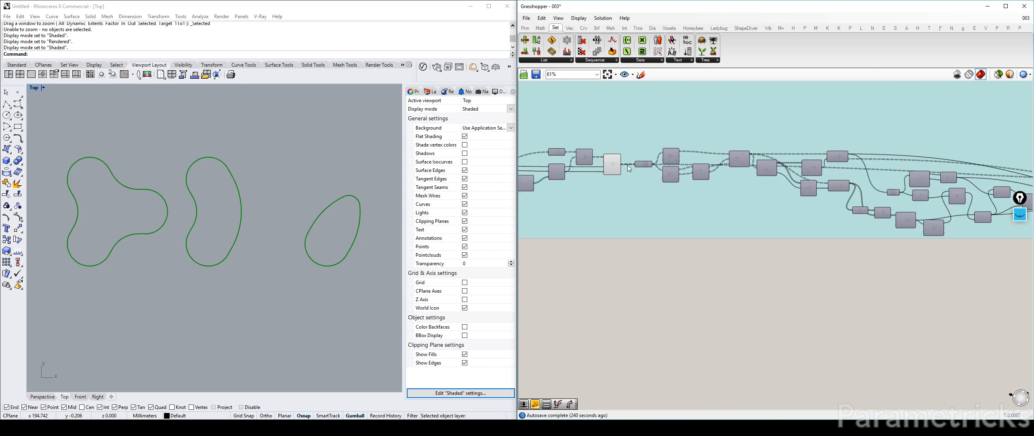
{"action": "scroll", "coordinate": [630, 177], "scroll_direction": "down", "scroll_amount": 2}
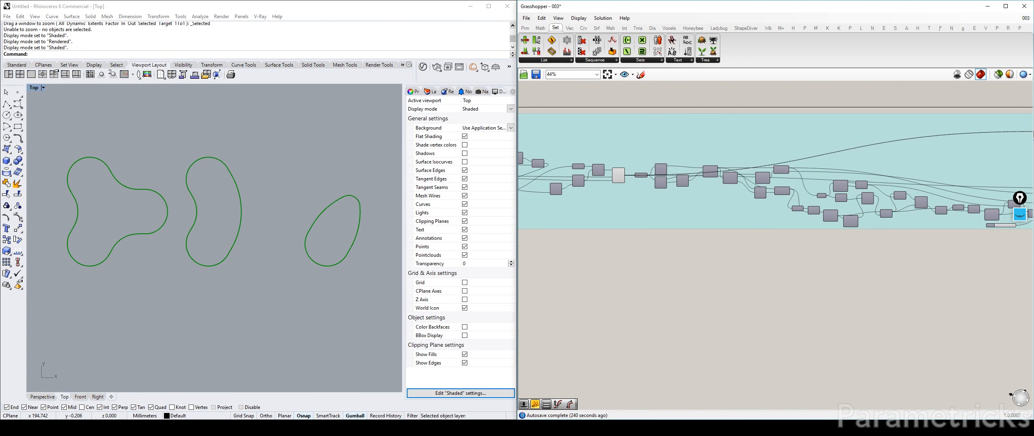
{"action": "left_click_drag", "start_coordinate": [1033, 131], "coordinate": [996, 177]}
{"action": "right_click_drag", "start_coordinate": [525, 171], "coordinate": [573, 182]}
{"action": "left_click", "coordinate": [638, 165]}
{"action": "scroll", "coordinate": [570, 183], "scroll_direction": "up", "scroll_amount": 1}
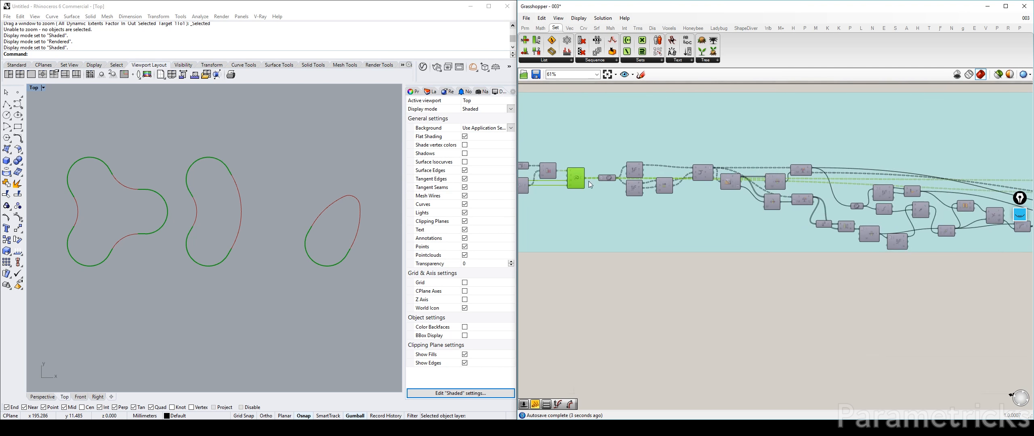
{"action": "left_click_drag", "start_coordinate": [585, 178], "coordinate": [919, 183]}
{"action": "scroll", "coordinate": [687, 174], "scroll_direction": "down", "scroll_amount": 4}
{"action": "scroll", "coordinate": [928, 177], "scroll_direction": "up", "scroll_amount": 2}
{"action": "right_click_drag", "start_coordinate": [551, 177], "coordinate": [655, 169]}
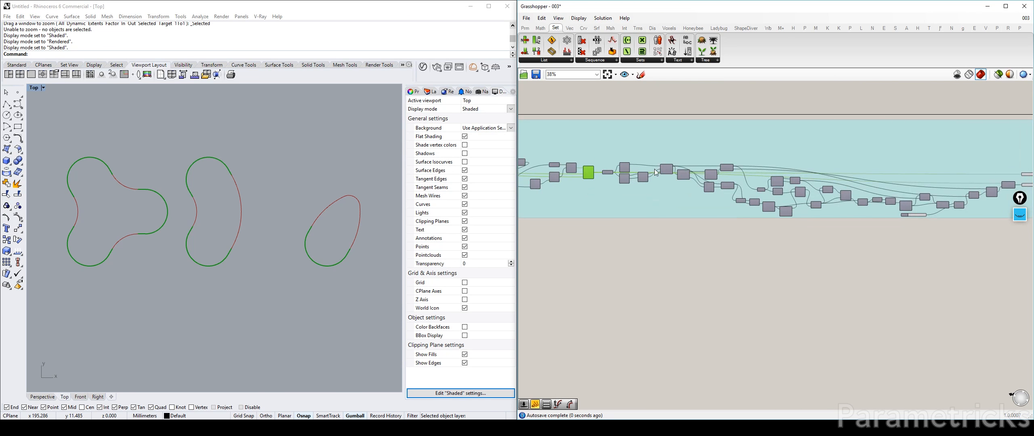
Step: Delete the final Merge component that feeds the original MAIN SETTING OUT OUTLINE parameter
{"action": "left_click", "coordinate": [595, 176]}
{"action": "right_click_drag", "start_coordinate": [1016, 175], "coordinate": [630, 178]}
{"action": "scroll", "coordinate": [630, 178], "scroll_direction": "up", "scroll_amount": 5}
{"action": "right_click_drag", "start_coordinate": [608, 204], "coordinate": [738, 197]}
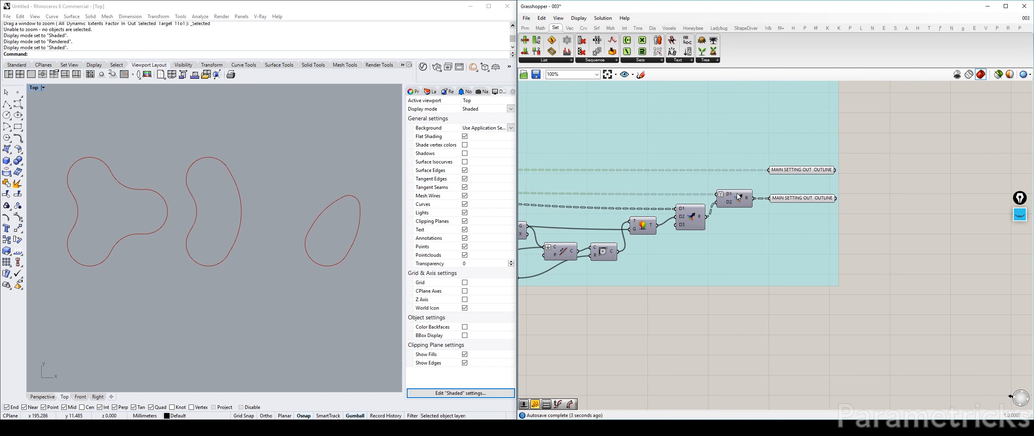
{"action": "scroll", "coordinate": [739, 197], "scroll_direction": "up", "scroll_amount": 3}
{"action": "left_click_drag", "start_coordinate": [735, 201], "coordinate": [749, 198]}
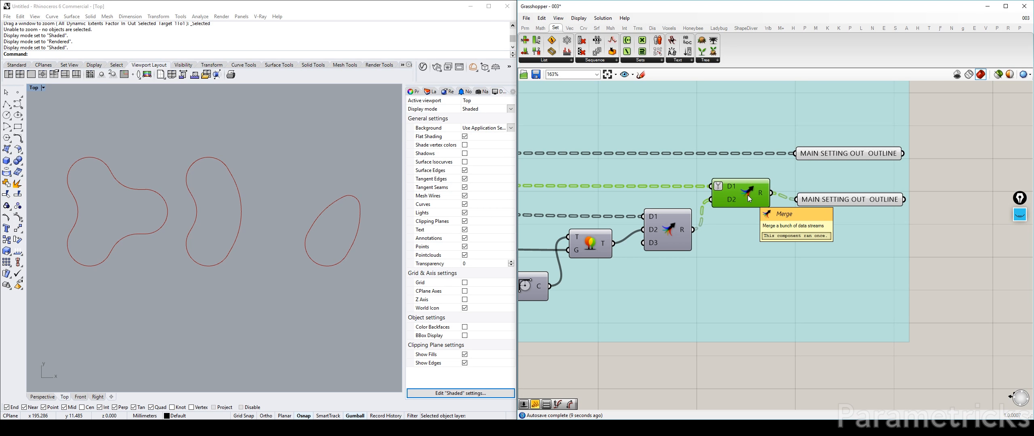
{"action": "key", "text": "Delete"}
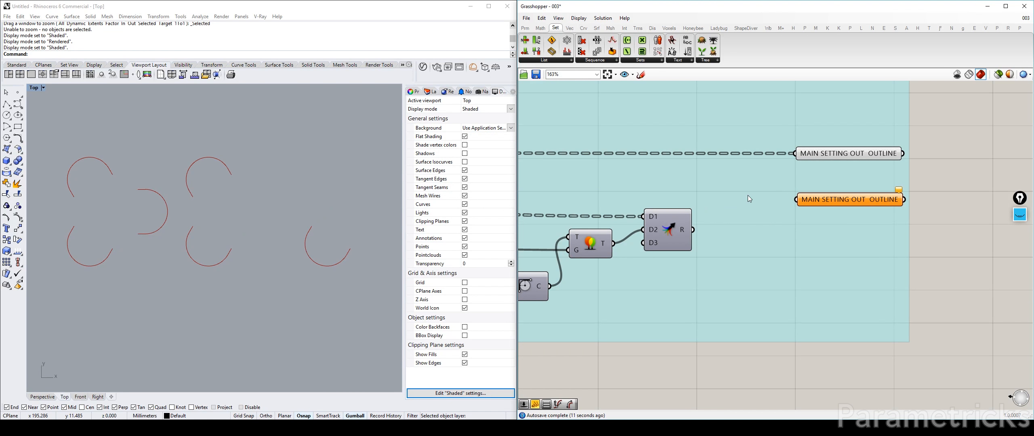
Step: Shift the duplicated parameter closer to its source and rename it MAIN ARC SETTING OUT
{"action": "left_click_drag", "start_coordinate": [840, 156], "coordinate": [760, 155]}
{"action": "right_click", "coordinate": [760, 156]}
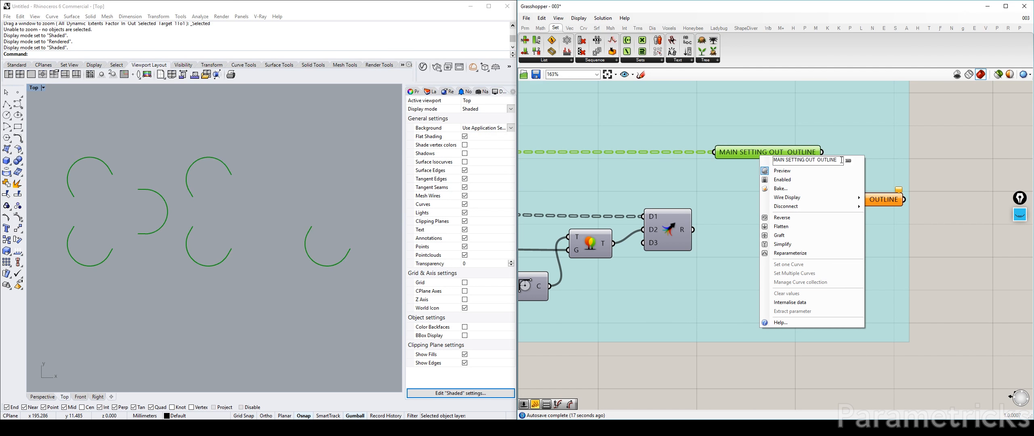
{"action": "double_click", "coordinate": [820, 161]}
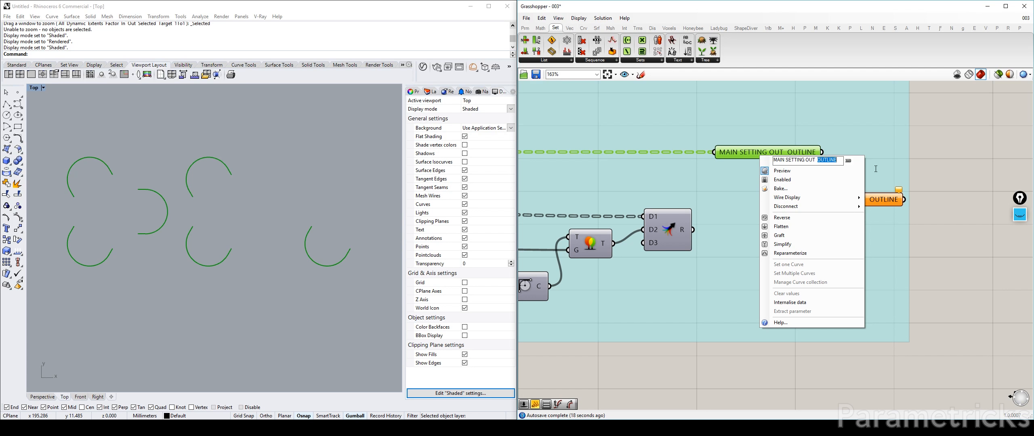
{"action": "left_click", "coordinate": [780, 161]}
{"action": "left_click_drag", "start_coordinate": [785, 160], "coordinate": [844, 160]}
{"action": "type", "text": "ARC"}
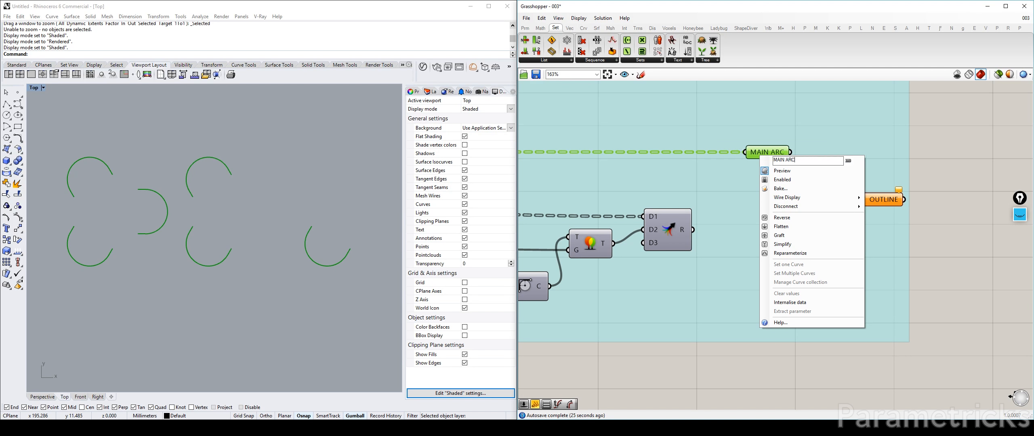
{"action": "type", "text": " SETTING OUT"}
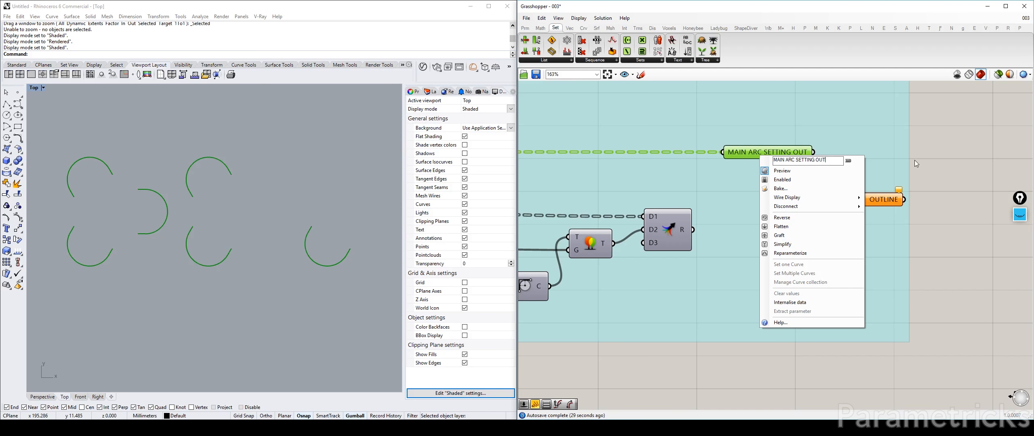
{"action": "left_click", "coordinate": [837, 159]}
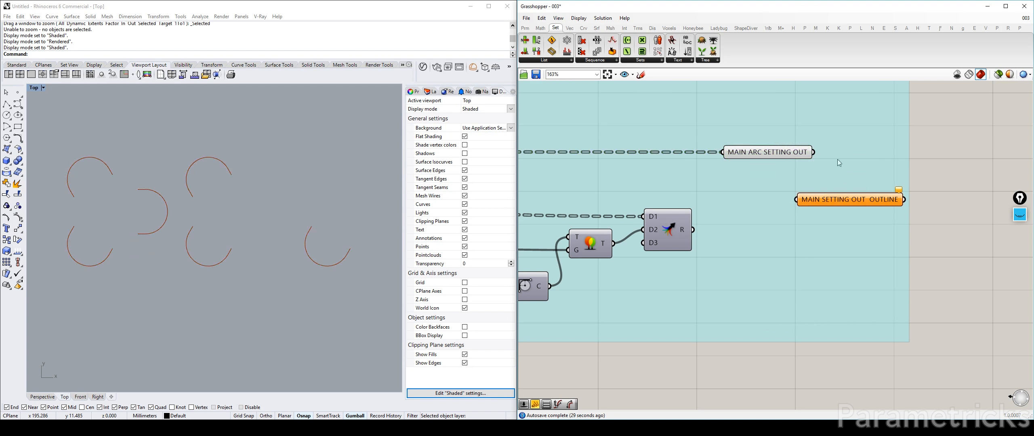
Step: Remove the unused D3 input from the remaining Merge component and enable its preview
{"action": "scroll", "coordinate": [666, 237], "scroll_direction": "up", "scroll_amount": 4}
{"action": "left_click", "coordinate": [666, 237]}
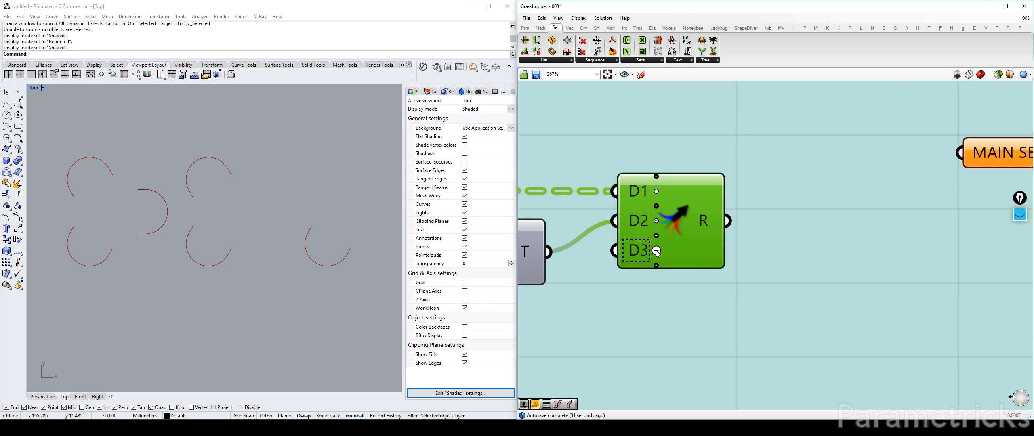
{"action": "left_click", "coordinate": [656, 250]}
{"action": "key", "text": "ctrl+q"}
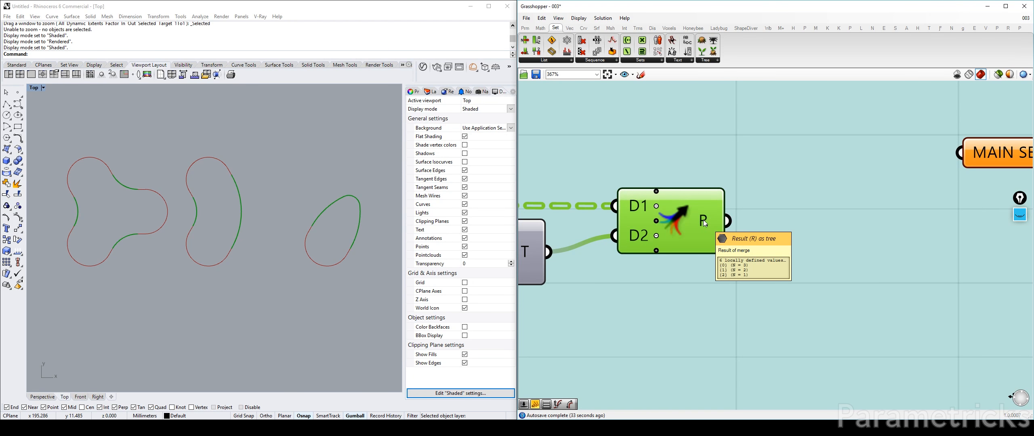
Step: Place the remaining MAIN SETTING OUT OUTLINE parameter beside the Merge component and rename it SECONDARY ARC SETTING OUT
{"action": "scroll", "coordinate": [704, 220], "scroll_direction": "down", "scroll_amount": 3}
{"action": "left_click_drag", "start_coordinate": [677, 231], "coordinate": [739, 227]}
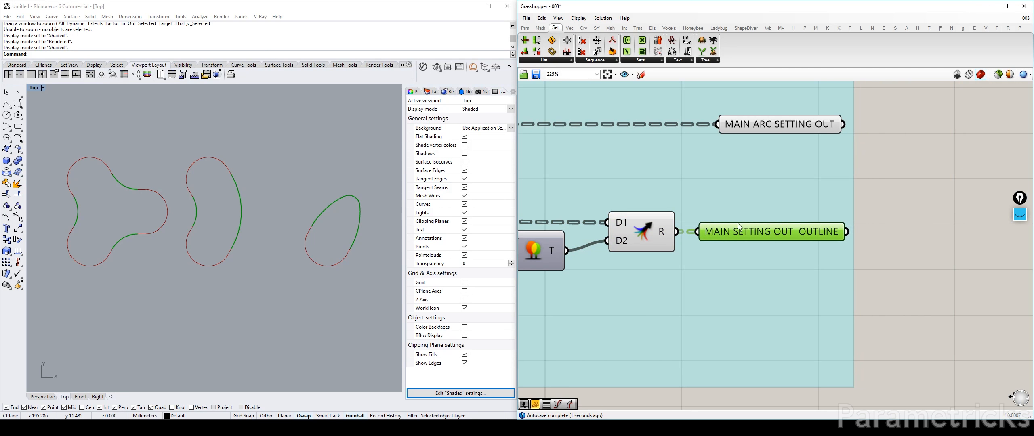
{"action": "right_click", "coordinate": [776, 237]}
{"action": "double_click", "coordinate": [794, 238]}
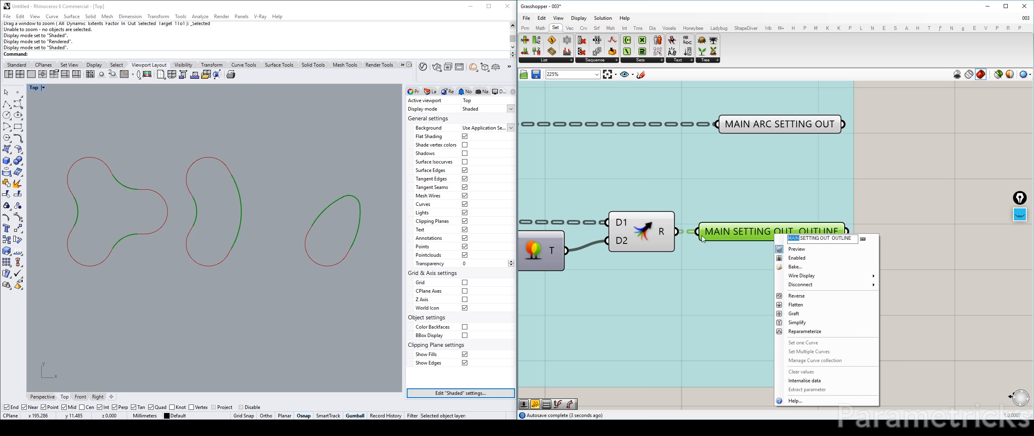
{"action": "type", "text": "SEC"}
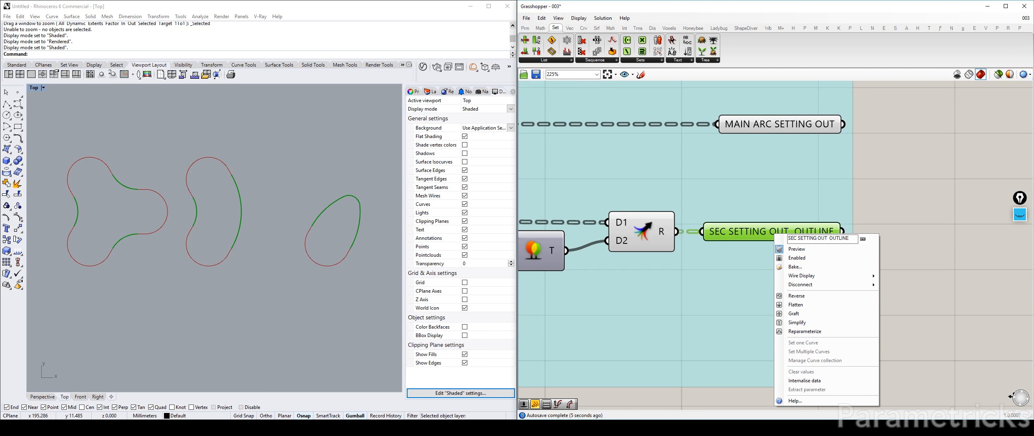
{"action": "type", "text": "ONDARY ARC"}
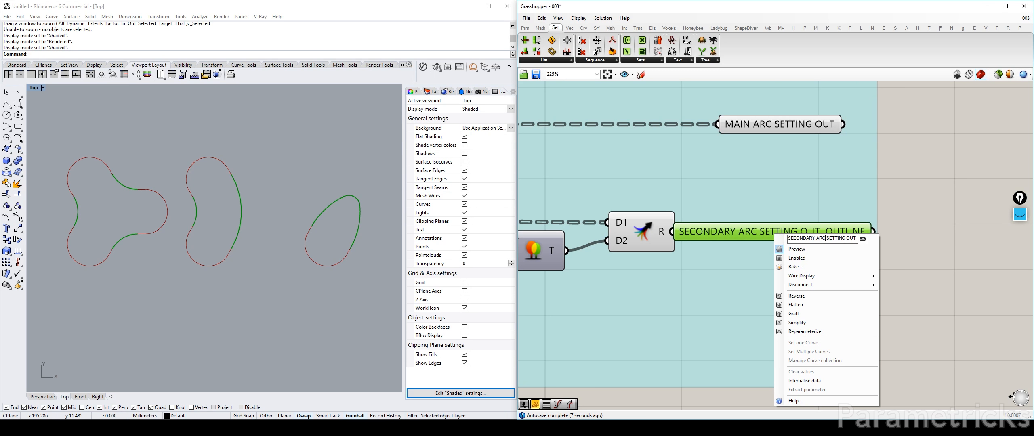
{"action": "key", "text": "End"}
{"action": "key", "text": "BackSpace"}
{"action": "key", "text": "BackSpace"}
{"action": "key", "text": "BackSpace"}
{"action": "key", "text": "BackSpace"}
{"action": "key", "text": "BackSpace"}
{"action": "key", "text": "BackSpace"}
{"action": "key", "text": "BackSpace"}
{"action": "key", "text": "BackSpace"}
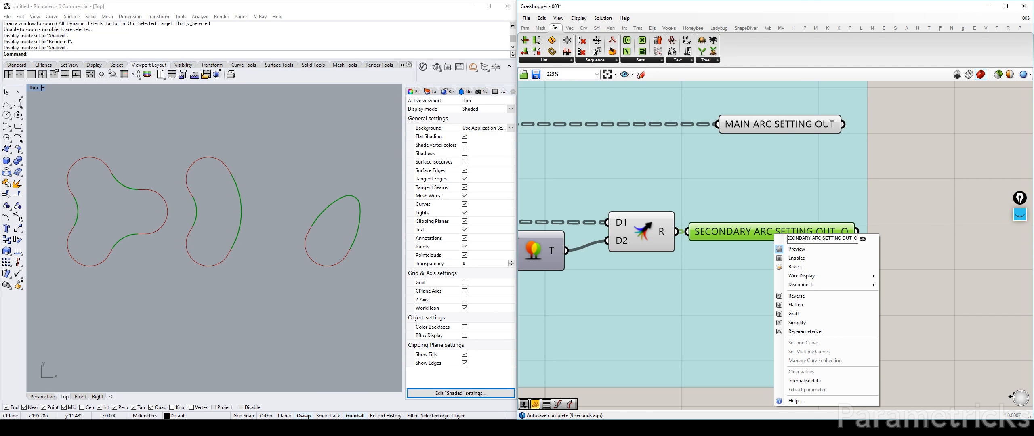
{"action": "left_click", "coordinate": [881, 158]}
Step: Turn off the preview of the Merge component that feeds SECONDARY ARC SETTING OUT
{"action": "scroll", "coordinate": [761, 155], "scroll_direction": "down", "scroll_amount": 3}
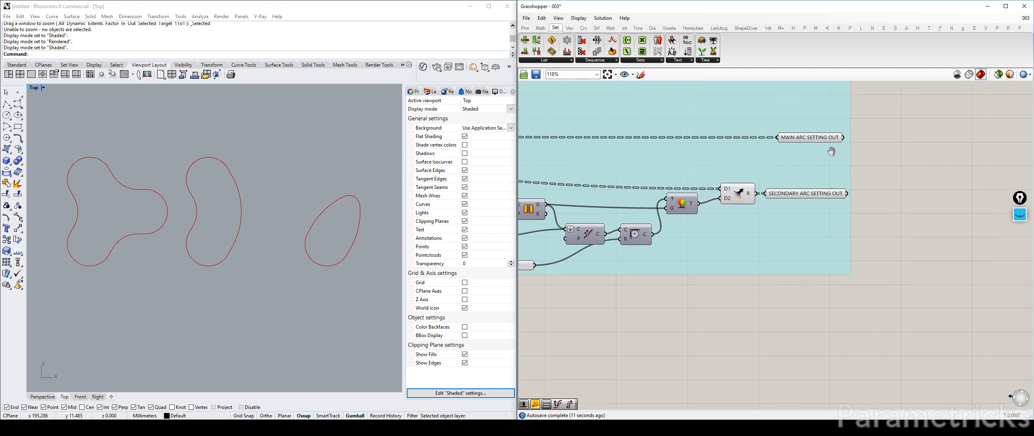
{"action": "left_click", "coordinate": [636, 121]}
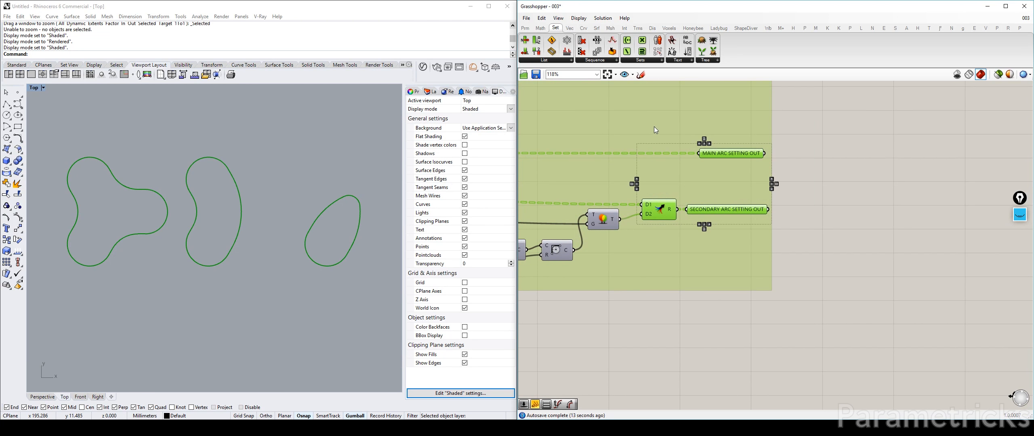
{"action": "right_click", "coordinate": [652, 115]}
{"action": "left_click", "coordinate": [679, 172]}
{"action": "left_click_drag", "start_coordinate": [680, 245], "coordinate": [651, 186]}
{"action": "key", "text": "ctrl+q"}
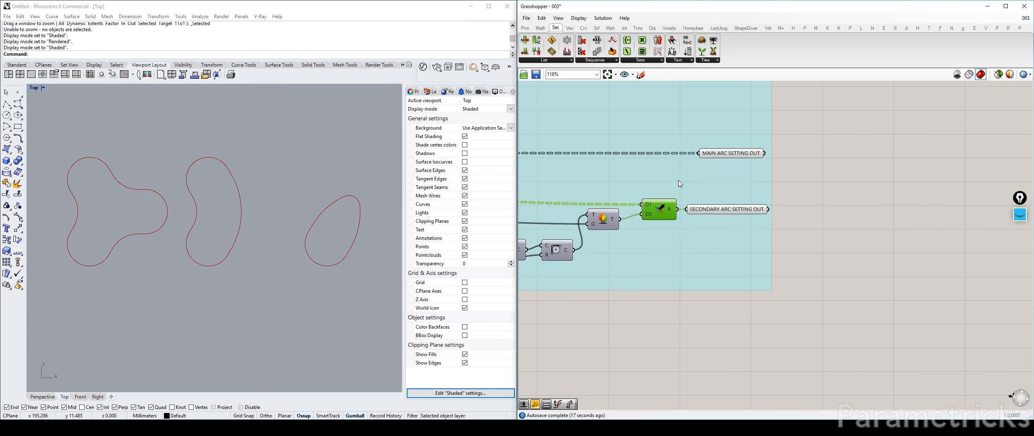
Step: Toggle the preview of the Merge component and both setting-out parameters, and toggle it back
{"action": "scroll", "coordinate": [764, 180], "scroll_direction": "down", "scroll_amount": 5}
{"action": "left_click_drag", "start_coordinate": [844, 160], "coordinate": [755, 232], "text": "shift"}
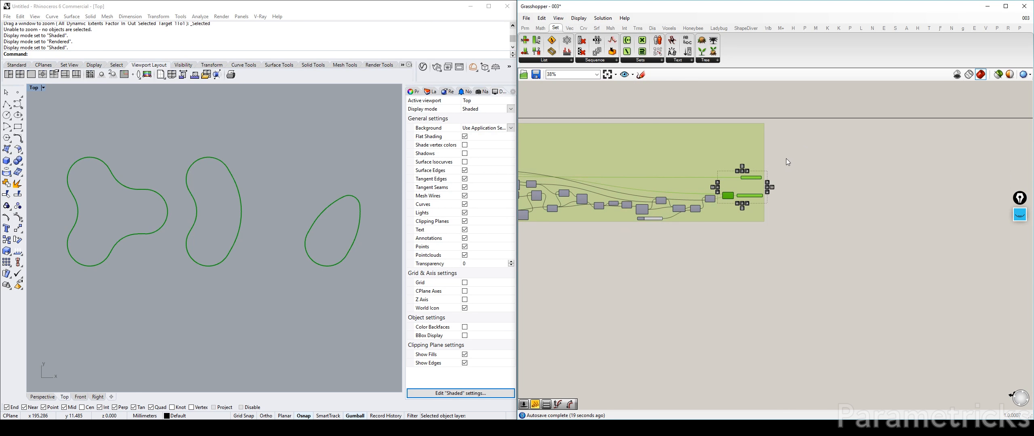
{"action": "left_click_drag", "start_coordinate": [807, 137], "coordinate": [752, 223]}
{"action": "key", "text": "ctrl+q"}
{"action": "key", "text": "ctrl+q"}
{"action": "left_click", "coordinate": [798, 176]}
{"action": "scroll", "coordinate": [798, 174], "scroll_direction": "up", "scroll_amount": 4}
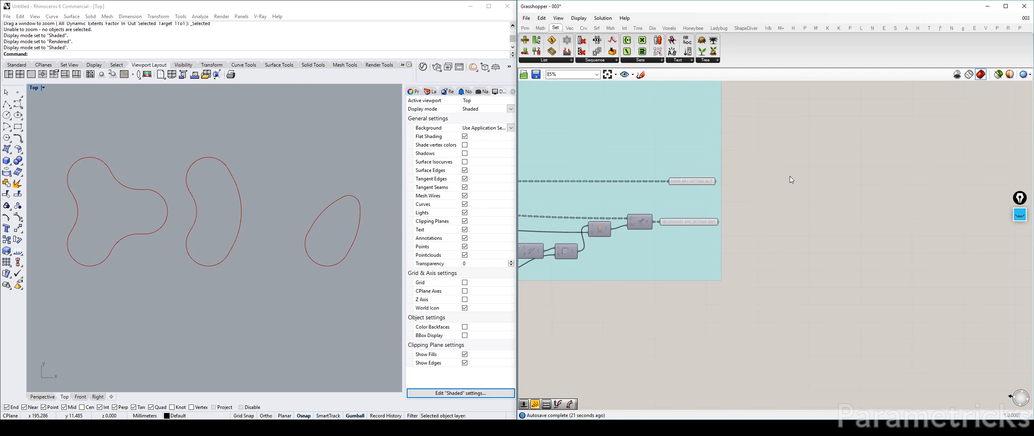
Step: Stack the MAIN ARC SETTING OUT and SECONDARY ARC SETTING OUT parameters close together at the end of the group
{"action": "left_click_drag", "start_coordinate": [706, 184], "coordinate": [725, 149]}
{"action": "scroll", "coordinate": [710, 208], "scroll_direction": "down", "scroll_amount": 5}
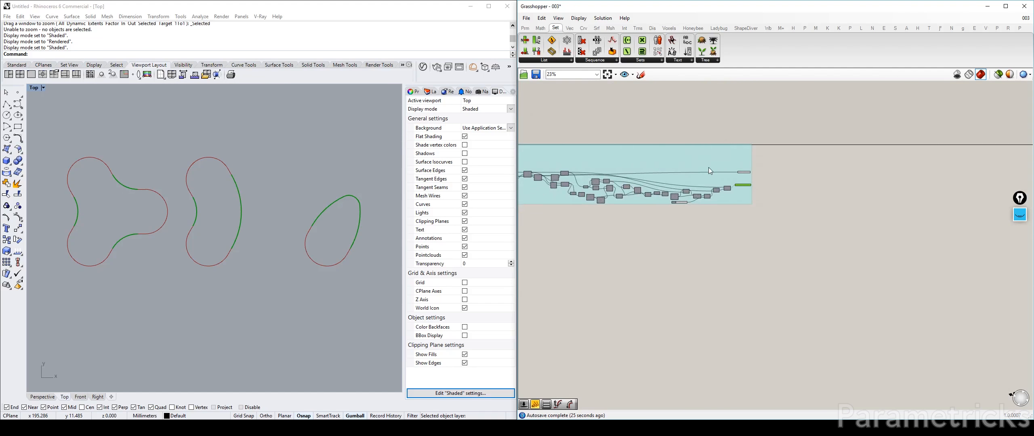
{"action": "left_click", "coordinate": [734, 172]}
{"action": "scroll", "coordinate": [771, 176], "scroll_direction": "up", "scroll_amount": 4}
{"action": "left_click_drag", "start_coordinate": [771, 176], "coordinate": [775, 179]}
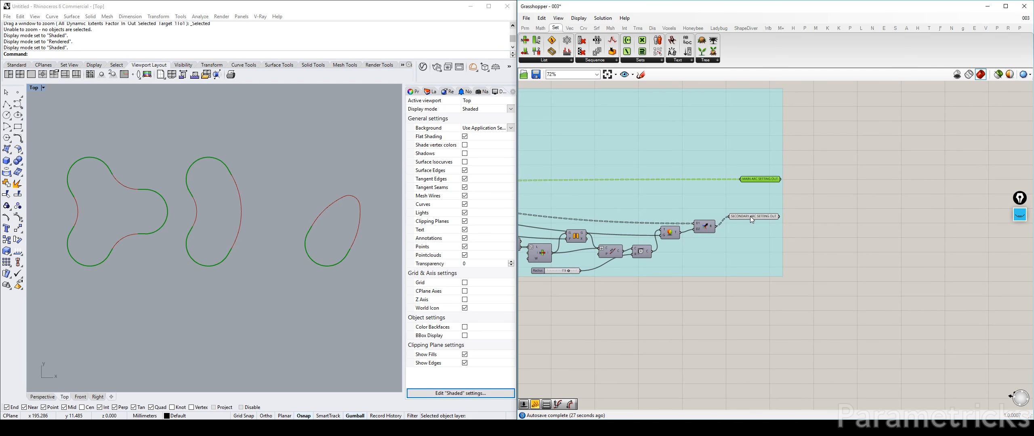
{"action": "left_click_drag", "start_coordinate": [750, 217], "coordinate": [759, 198]}
{"action": "right_click_drag", "start_coordinate": [759, 198], "coordinate": [889, 186]}
{"action": "scroll", "coordinate": [890, 186], "scroll_direction": "up", "scroll_amount": 3}
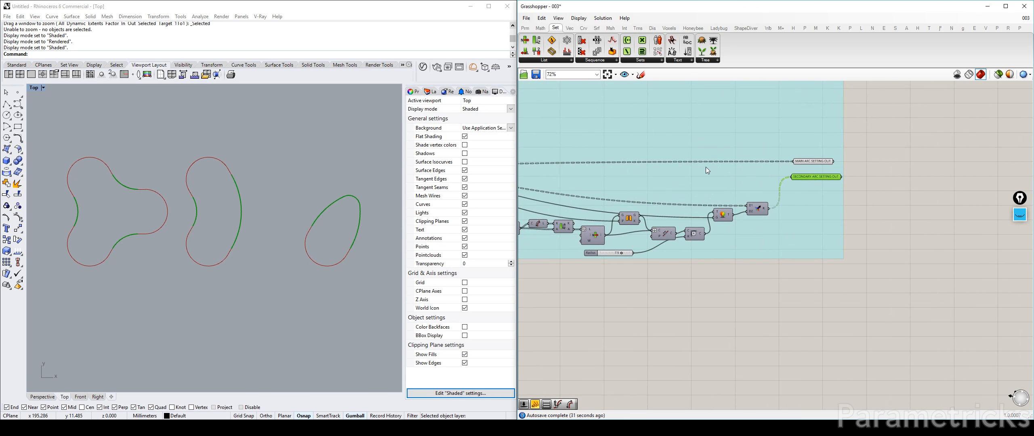
{"action": "left_click", "coordinate": [816, 163]}
{"action": "left_click_drag", "start_coordinate": [816, 163], "coordinate": [812, 170]}
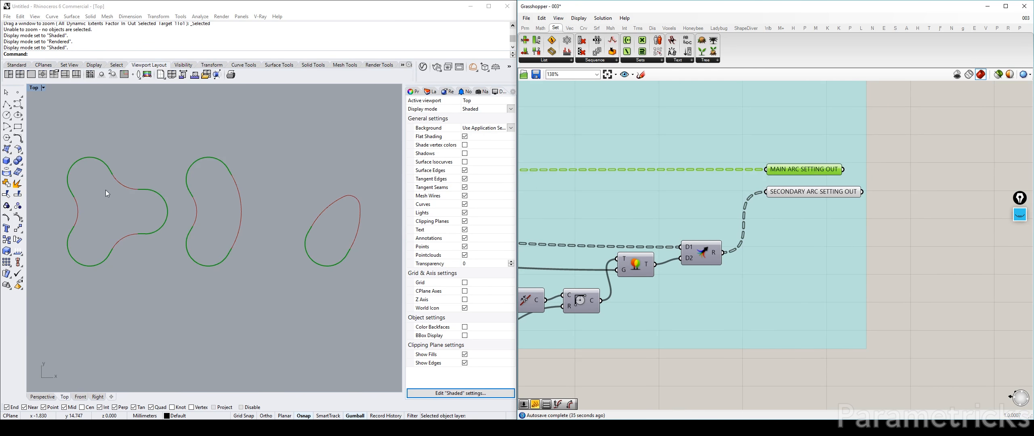
{"action": "right_click_drag", "start_coordinate": [737, 201], "coordinate": [606, 217]}
{"action": "right_click_drag", "start_coordinate": [718, 215], "coordinate": [804, 178]}
{"action": "double_click", "coordinate": [889, 217]}
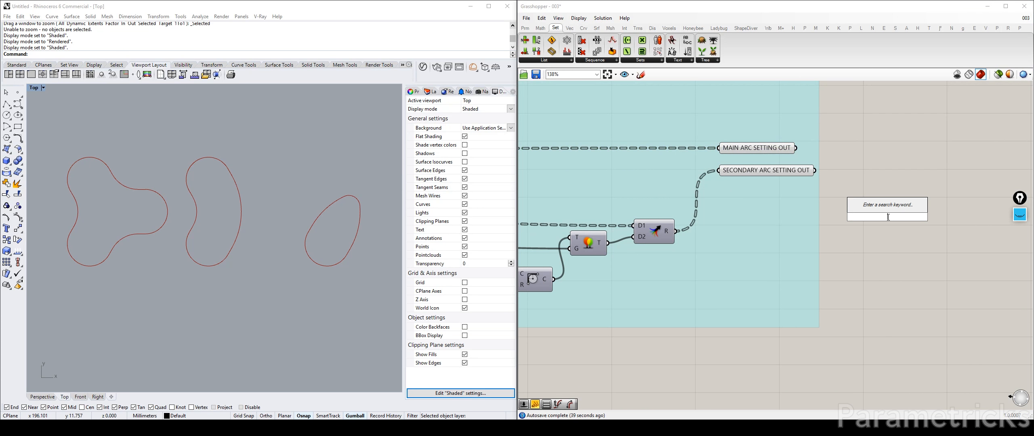
{"action": "right_click_drag", "start_coordinate": [777, 150], "coordinate": [736, 186]}
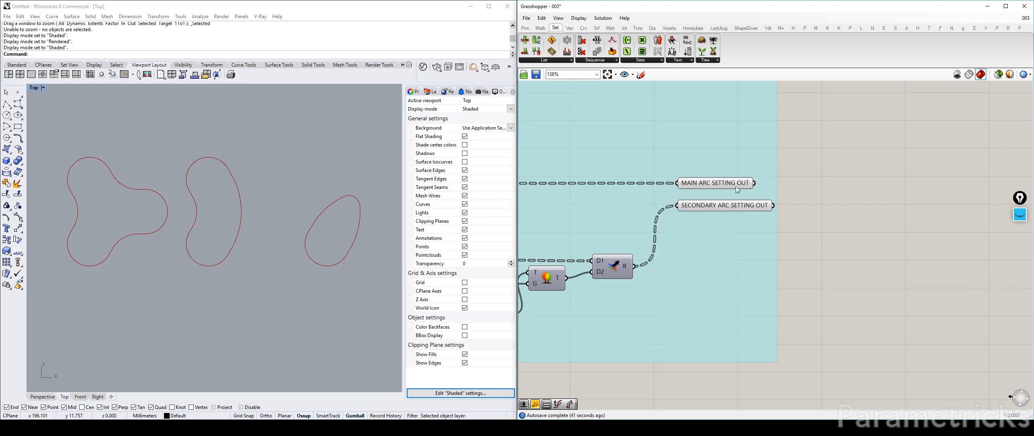
Step: Duplicate both arc setting-out parameters outside the group and connect the original MAIN ARC SETTING OUT to its copy
{"action": "left_click", "coordinate": [740, 185]}
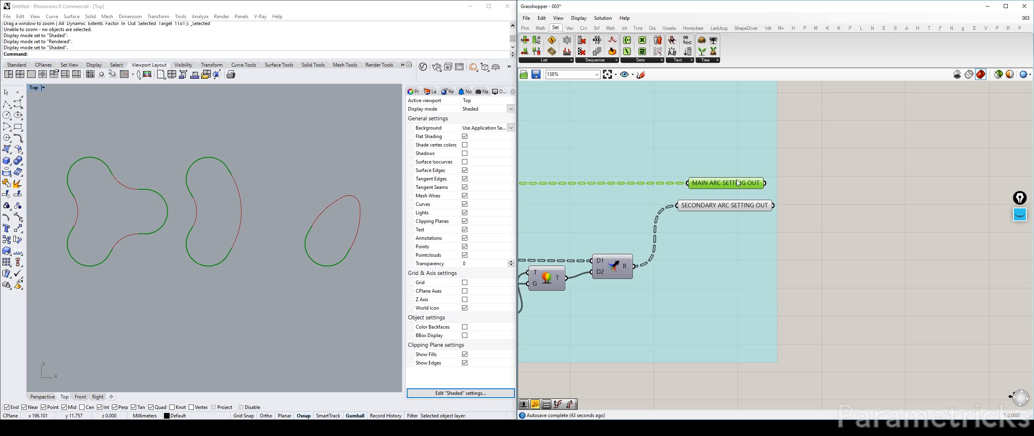
{"action": "left_click", "coordinate": [736, 206], "text": "shift"}
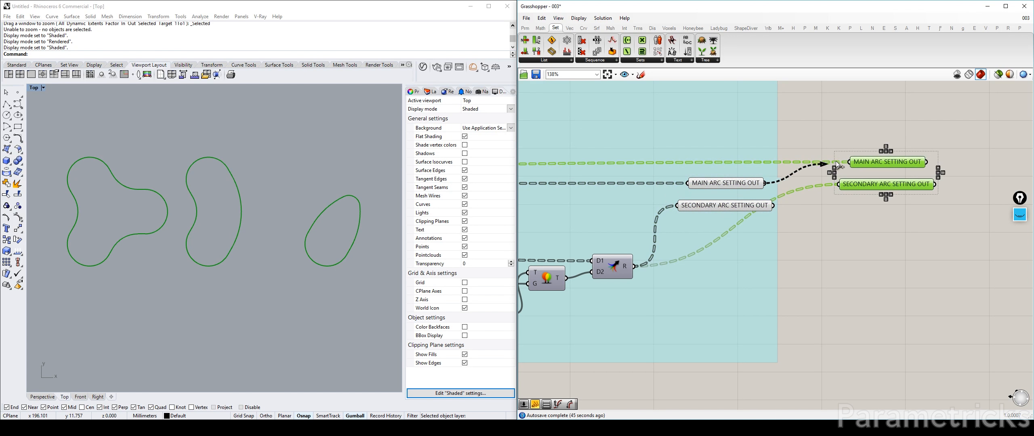
{"action": "left_click_drag", "start_coordinate": [835, 161], "coordinate": [848, 162]}
Step: Set the wire display of the duplicated MAIN ARC and SECONDARY ARC SETTING OUT parameters to hidden
{"action": "right_click", "coordinate": [884, 160]}
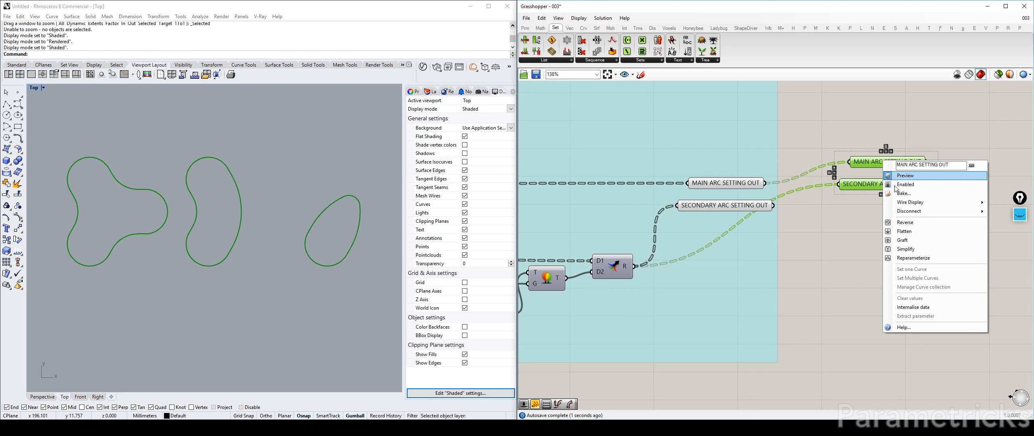
{"action": "right_click_drag", "start_coordinate": [1000, 224], "coordinate": [805, 236]}
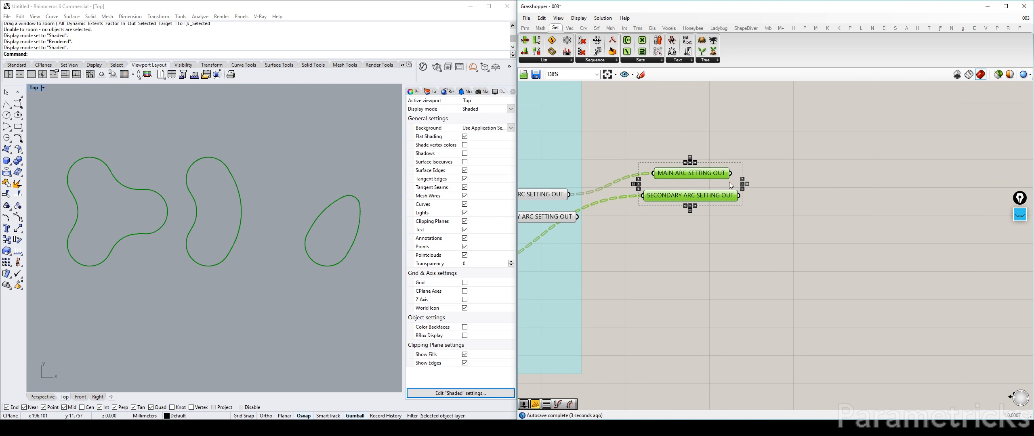
{"action": "right_click", "coordinate": [726, 175]}
{"action": "mouse_move", "coordinate": [768, 219]}
{"action": "left_click", "coordinate": [846, 238]}
{"action": "left_click", "coordinate": [714, 212]}
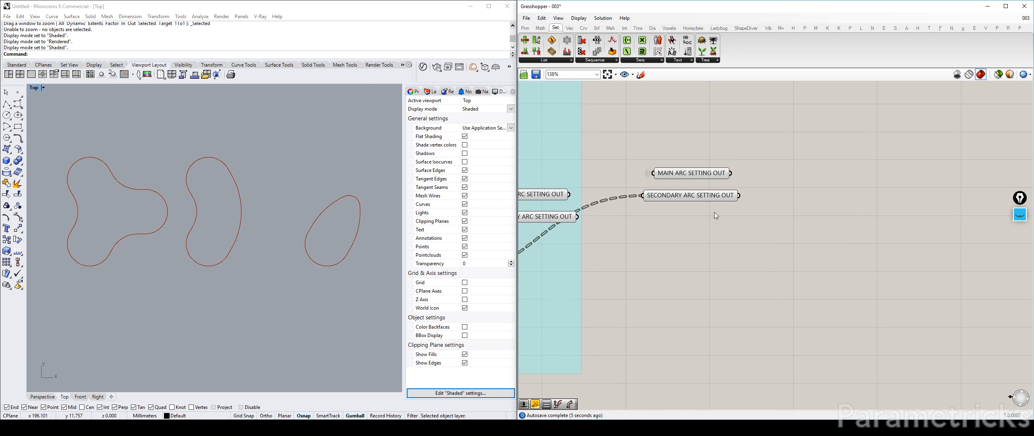
{"action": "right_click", "coordinate": [700, 195]}
{"action": "mouse_move", "coordinate": [727, 238]}
{"action": "left_click", "coordinate": [828, 257]}
{"action": "left_click", "coordinate": [784, 226]}
{"action": "left_click_drag", "start_coordinate": [784, 226], "coordinate": [671, 161]}
{"action": "left_click", "coordinate": [698, 140]}
Step: Move the two duplicated parameters farther away from the group and line up their input ends
{"action": "right_click_drag", "start_coordinate": [645, 158], "coordinate": [750, 176]}
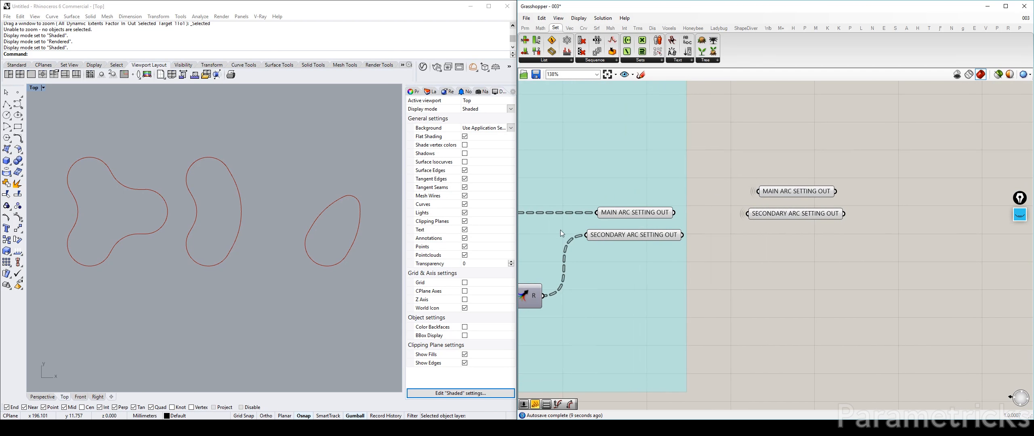
{"action": "right_click", "coordinate": [810, 190]}
{"action": "right_click_drag", "start_coordinate": [815, 173], "coordinate": [764, 234]}
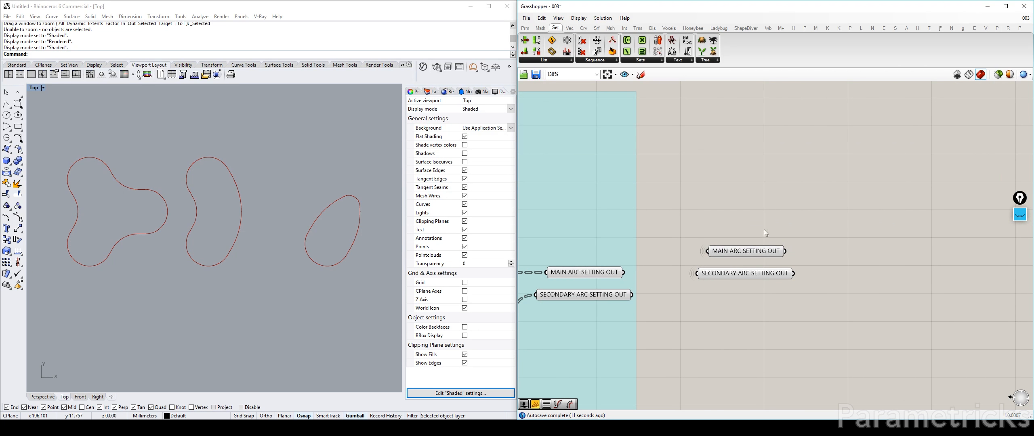
{"action": "left_click_drag", "start_coordinate": [741, 227], "coordinate": [727, 303]}
{"action": "scroll", "coordinate": [731, 250], "scroll_direction": "down", "scroll_amount": 4}
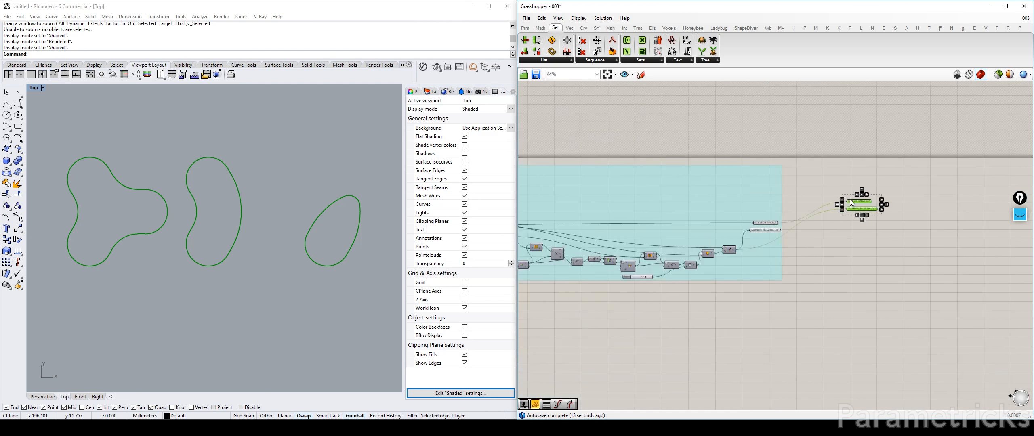
Step: Turn off the preview of the two original arc setting-out parameters inside the group
{"action": "left_click_drag", "start_coordinate": [674, 188], "coordinate": [639, 215]}
{"action": "key", "text": "ctrl+q"}
{"action": "left_click", "coordinate": [740, 123]}
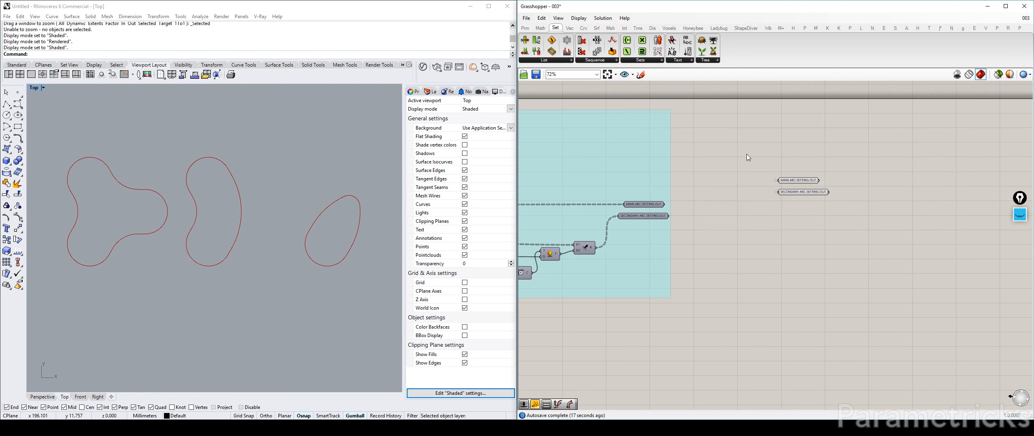
Step: Turn on Simplify for the duplicated MAIN ARC SETTING OUT parameter outside the group
{"action": "scroll", "coordinate": [746, 154], "scroll_direction": "down", "scroll_amount": 4}
{"action": "right_click_drag", "start_coordinate": [672, 168], "coordinate": [1030, 161]}
{"action": "right_click_drag", "start_coordinate": [522, 162], "coordinate": [573, 163]}
{"action": "right_click_drag", "start_coordinate": [1002, 158], "coordinate": [737, 164]}
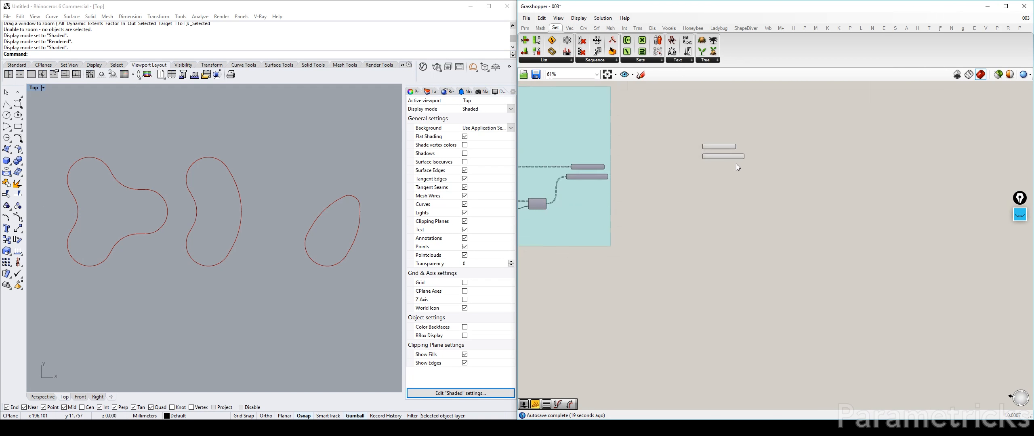
{"action": "scroll", "coordinate": [667, 177], "scroll_direction": "up", "scroll_amount": 10}
{"action": "left_click", "coordinate": [637, 202]}
{"action": "right_click_drag", "start_coordinate": [637, 202], "coordinate": [604, 252]}
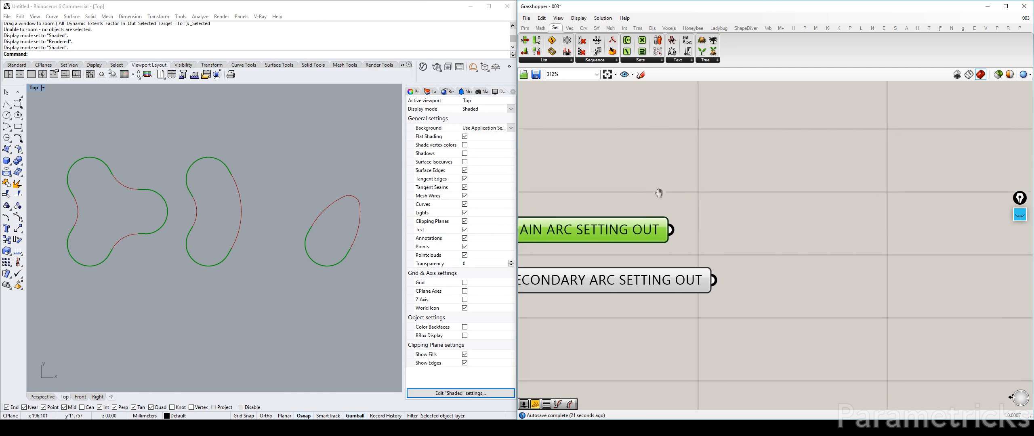
{"action": "right_click", "coordinate": [624, 238]}
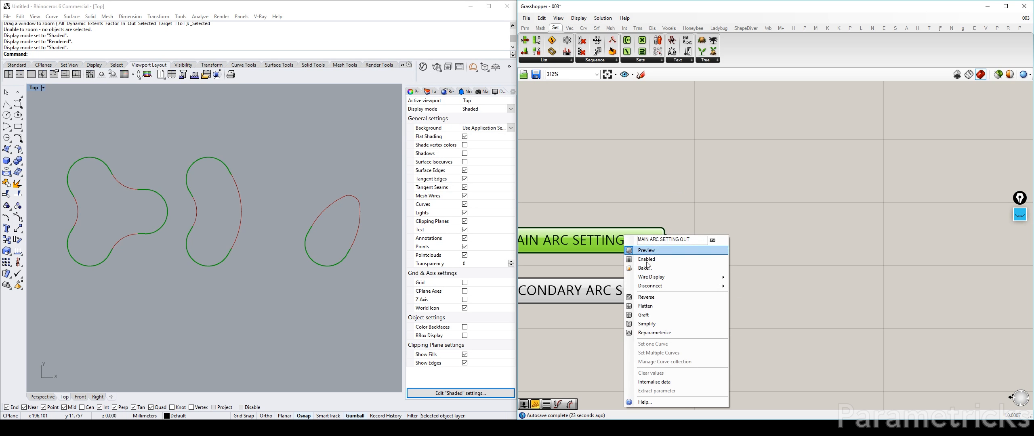
{"action": "left_click", "coordinate": [655, 324]}
Step: Turn on Simplify for the original MAIN ARC SETTING OUT parameter inside the group
{"action": "scroll", "coordinate": [630, 291], "scroll_direction": "down", "scroll_amount": 3}
{"action": "scroll", "coordinate": [610, 276], "scroll_direction": "down", "scroll_amount": 4}
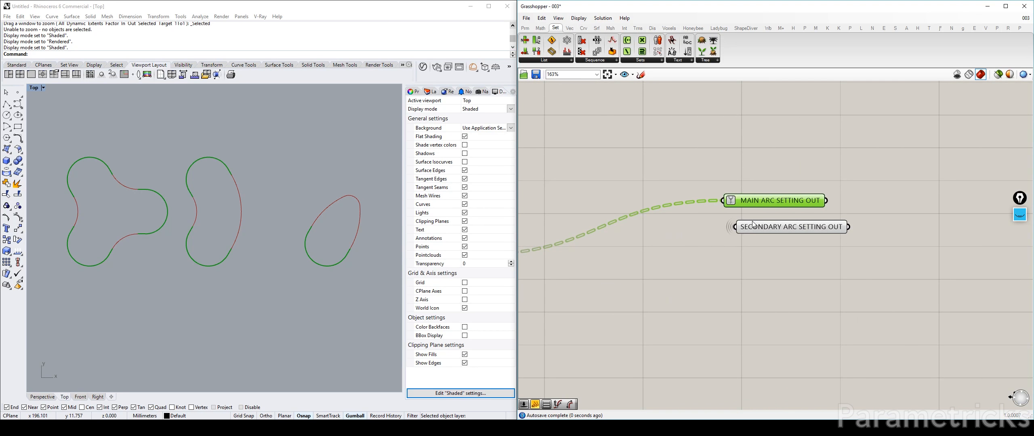
{"action": "left_click", "coordinate": [663, 229]}
{"action": "right_click", "coordinate": [662, 228]}
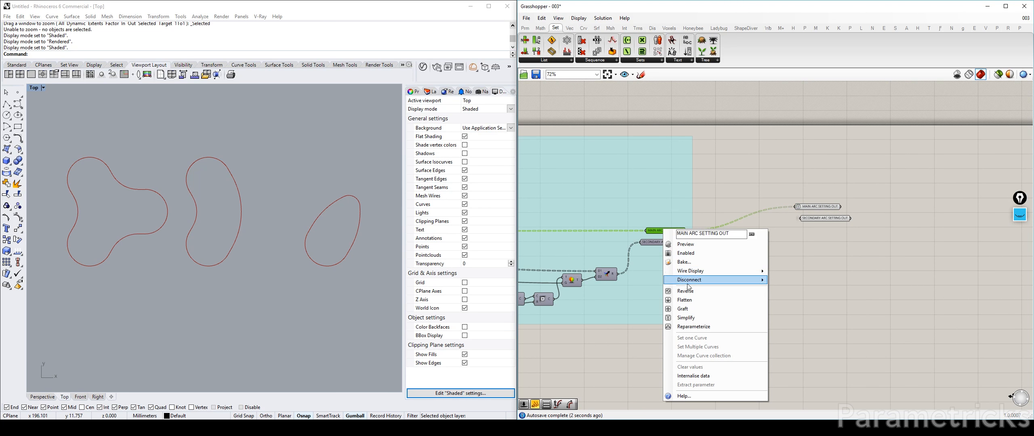
{"action": "left_click", "coordinate": [693, 321]}
{"action": "scroll", "coordinate": [757, 207], "scroll_direction": "up", "scroll_amount": 2}
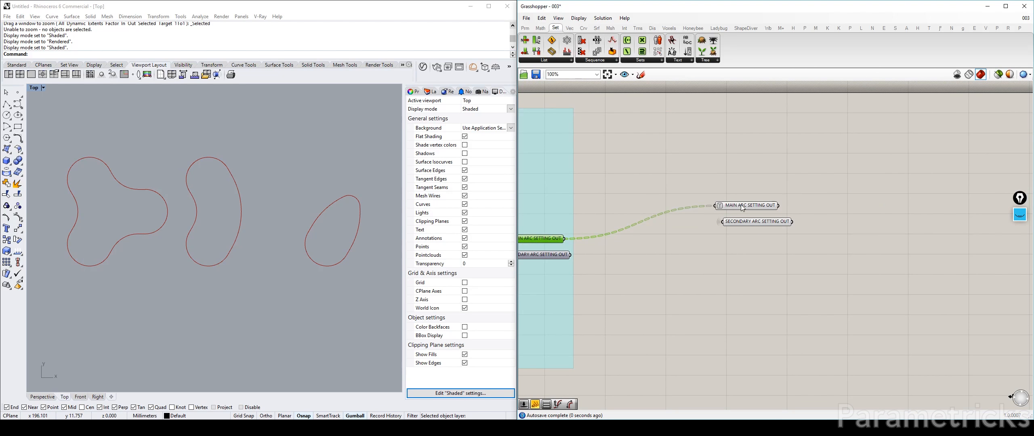
Step: Remove Simplify from the duplicated MAIN ARC SETTING OUT parameter outside the group
{"action": "right_click", "coordinate": [742, 204]}
{"action": "left_click", "coordinate": [764, 299]}
{"action": "scroll", "coordinate": [755, 220], "scroll_direction": "up", "scroll_amount": 3}
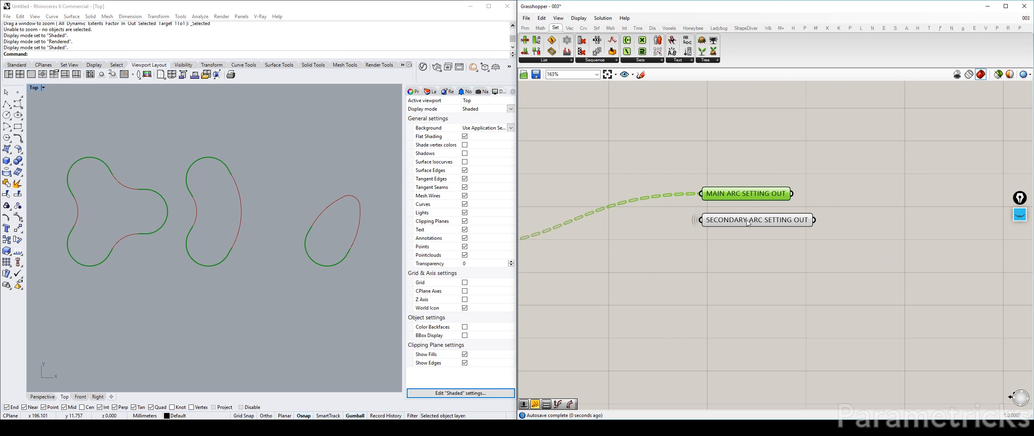
Step: Add an Evaluate Curve component and feed its curve input from the MAIN ARC SETTING OUT parameter
{"action": "right_click_drag", "start_coordinate": [750, 222], "coordinate": [679, 226]}
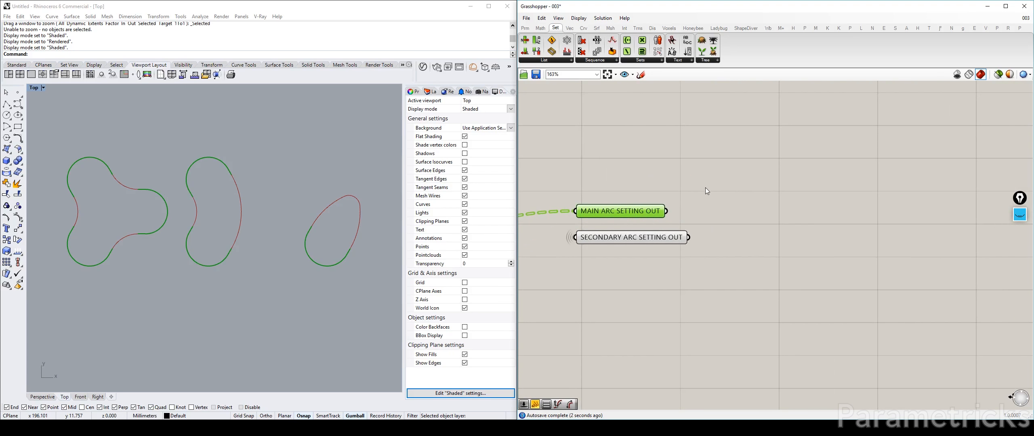
{"action": "right_click_drag", "start_coordinate": [735, 174], "coordinate": [755, 175]}
{"action": "left_click", "coordinate": [755, 175]}
{"action": "double_click", "coordinate": [755, 174]}
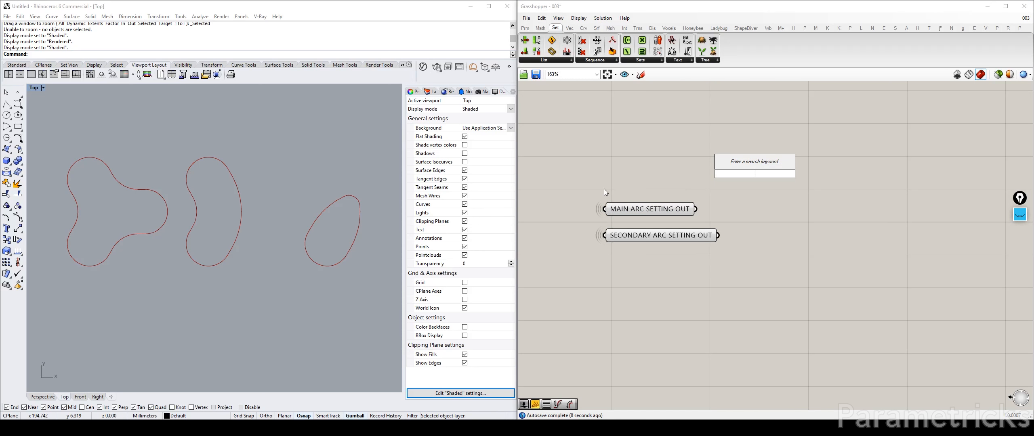
{"action": "type", "text": "CRV"}
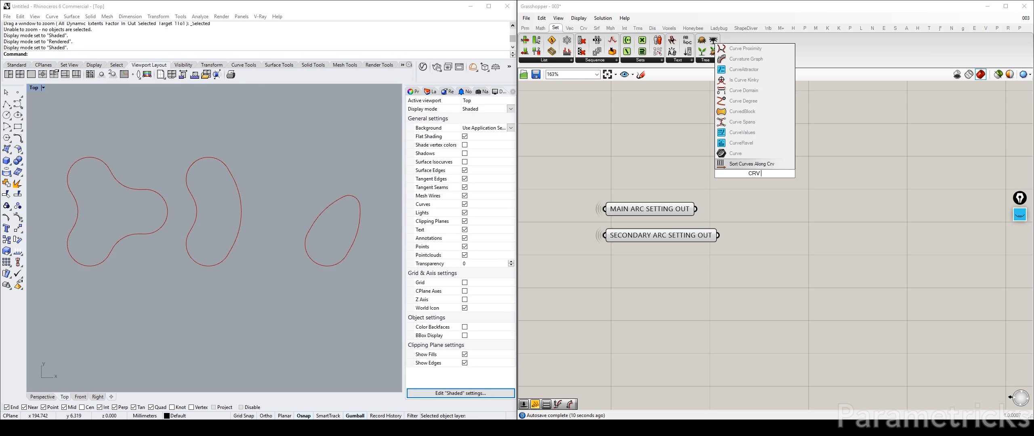
{"action": "type", "text": " EVAL"}
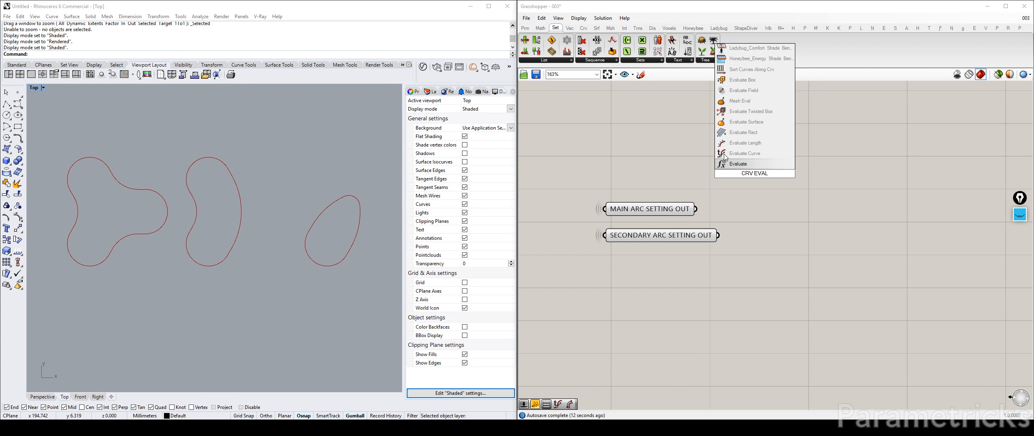
{"action": "left_click", "coordinate": [724, 155]}
{"action": "left_click_drag", "start_coordinate": [696, 209], "coordinate": [733, 163]}
Step: Reparameterize the curve input of the Evaluate Curve component and set its t parameter to 0.5
{"action": "right_click", "coordinate": [740, 165]}
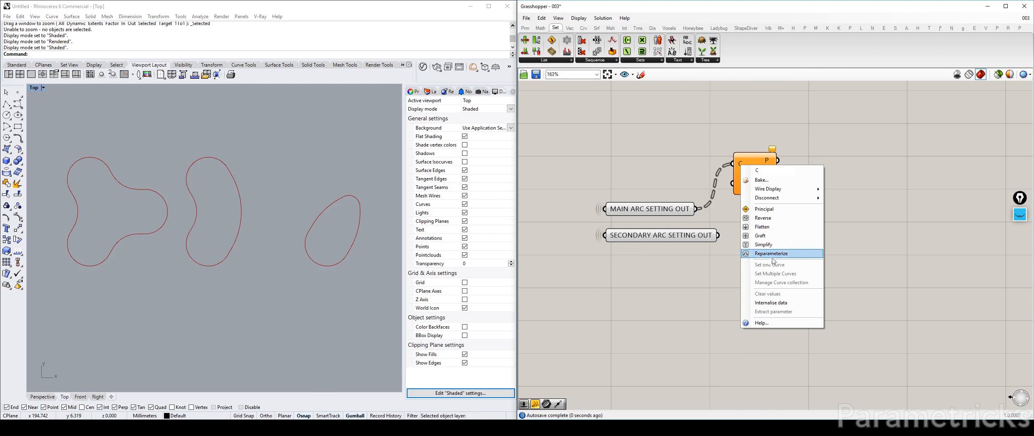
{"action": "left_click", "coordinate": [774, 254]}
{"action": "right_click", "coordinate": [742, 184]}
{"action": "mouse_move", "coordinate": [788, 277]}
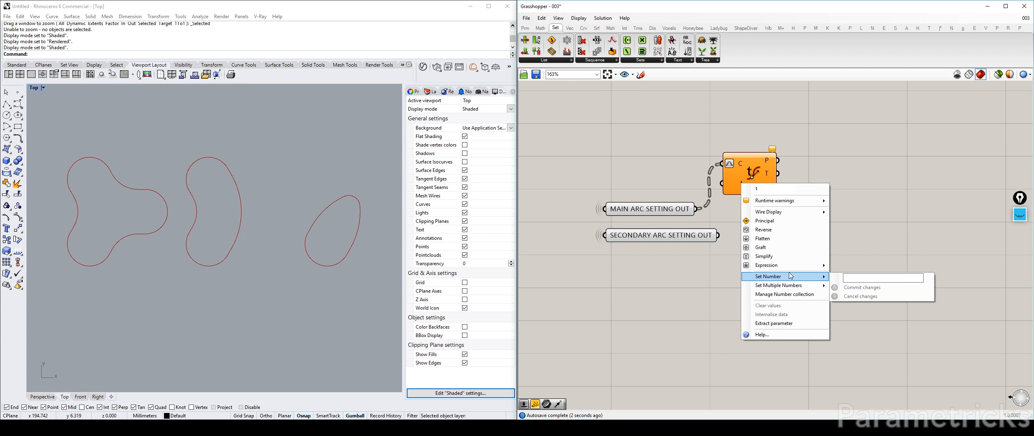
{"action": "type", "text": "0.5"}
{"action": "left_click", "coordinate": [869, 288]}
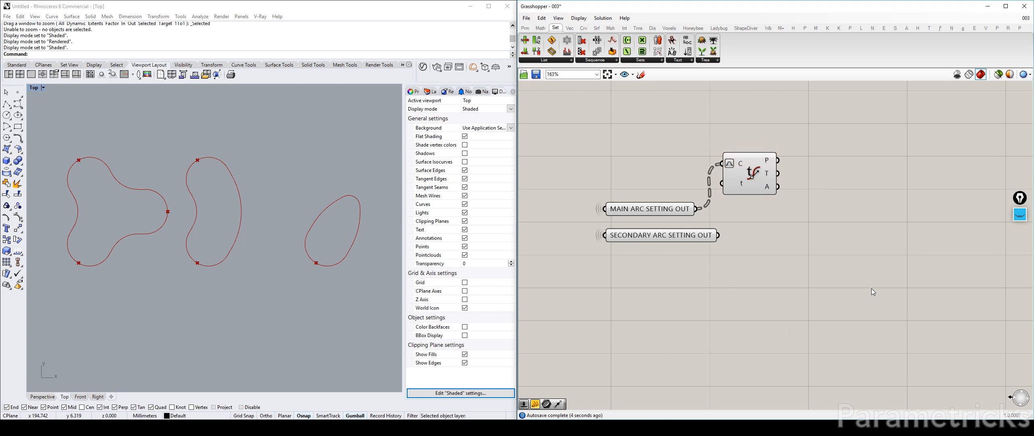
Step: Move SECONDARY ARC SETTING OUT further down and line up the Evaluate Curve component with MAIN ARC SETTING OUT
{"action": "left_click_drag", "start_coordinate": [680, 236], "coordinate": [683, 300]}
{"action": "left_click_drag", "start_coordinate": [739, 188], "coordinate": [736, 234]}
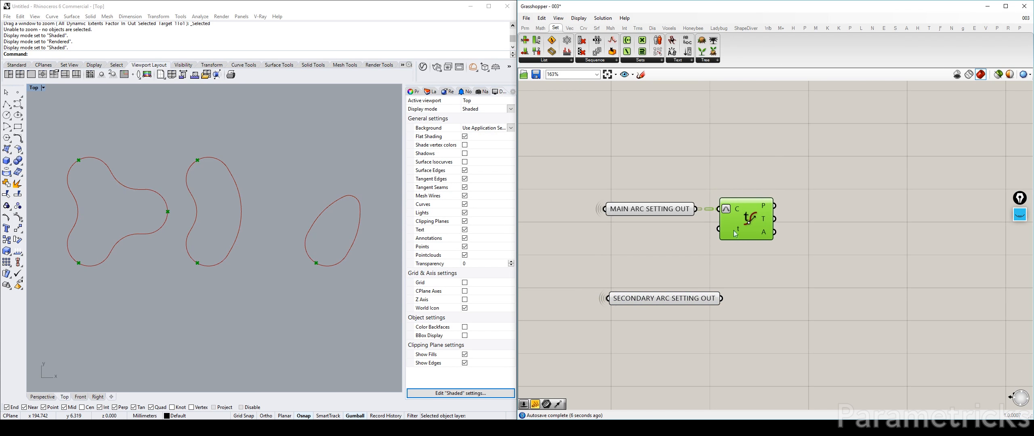
{"action": "right_click_drag", "start_coordinate": [744, 213], "coordinate": [656, 168]}
{"action": "scroll", "coordinate": [656, 168], "scroll_direction": "up", "scroll_amount": 5}
{"action": "right_click_drag", "start_coordinate": [757, 172], "coordinate": [800, 178]}
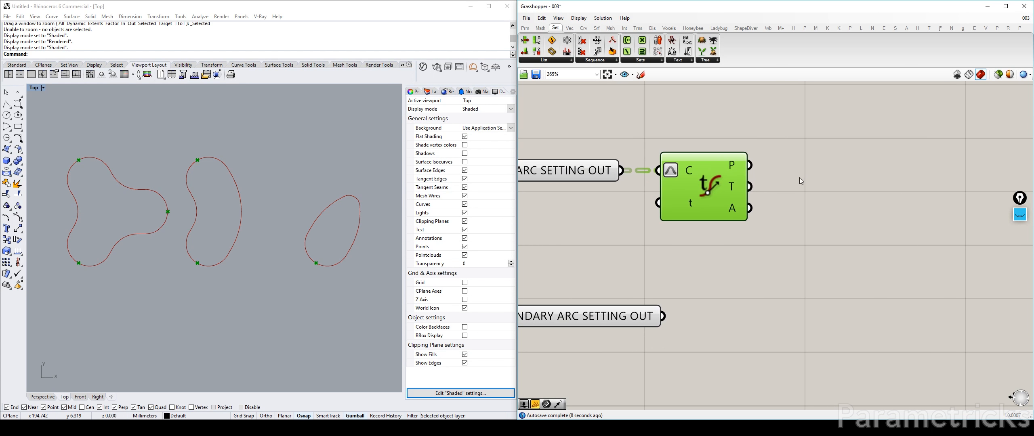
{"action": "right_click_drag", "start_coordinate": [598, 187], "coordinate": [700, 195]}
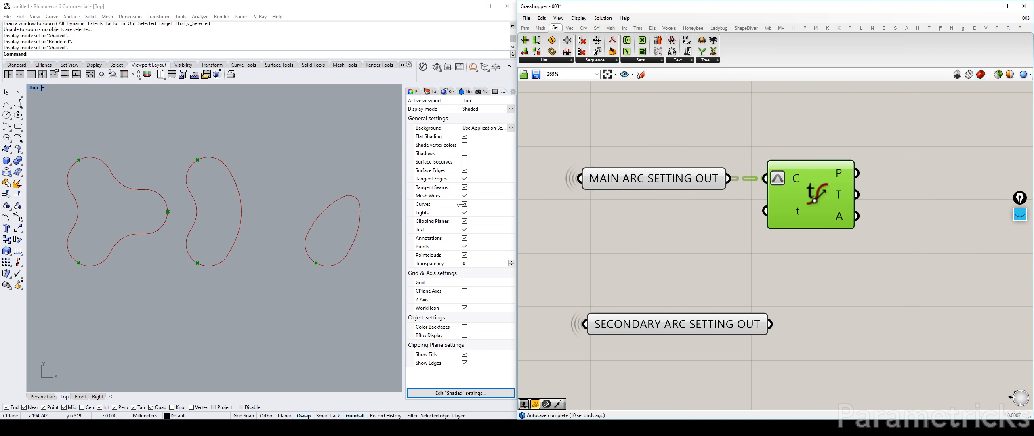
{"action": "right_click_drag", "start_coordinate": [788, 183], "coordinate": [740, 172]}
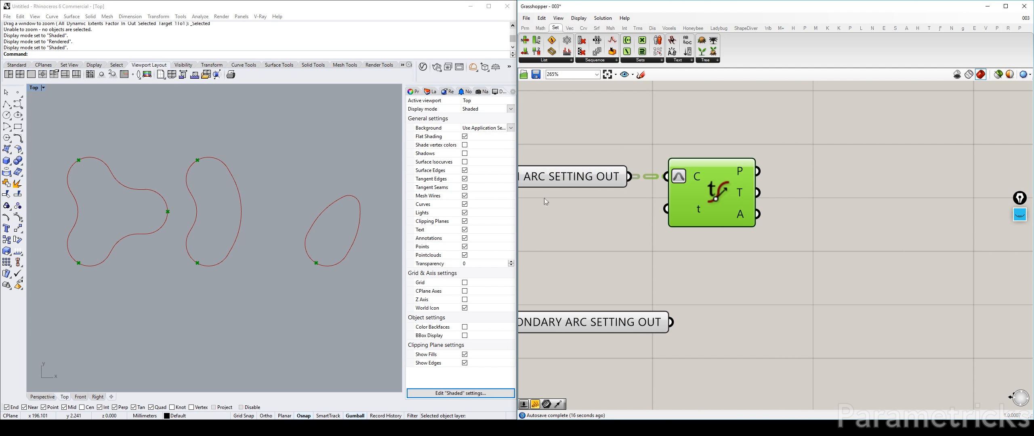
Step: Add a Deconstruct Arc component and place it beyond the Evaluate Curve component, leaving room between them
{"action": "double_click", "coordinate": [768, 117]}
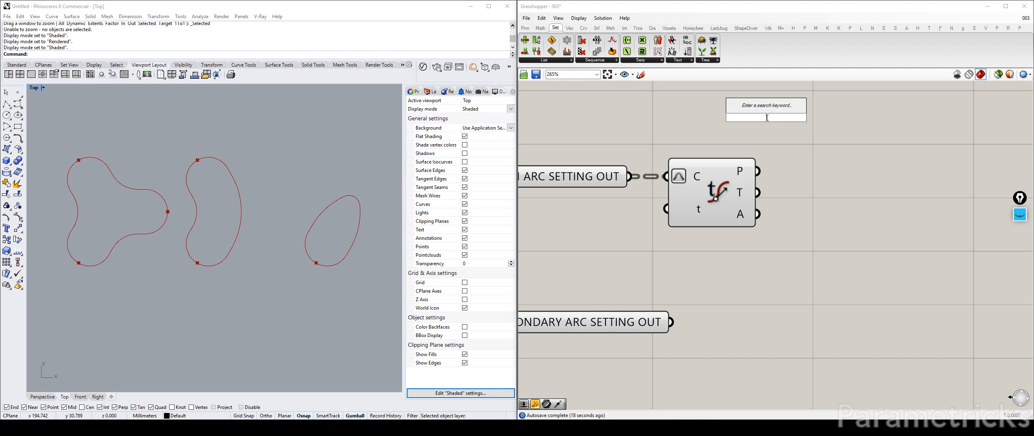
{"action": "type", "text": "DECON ARC"}
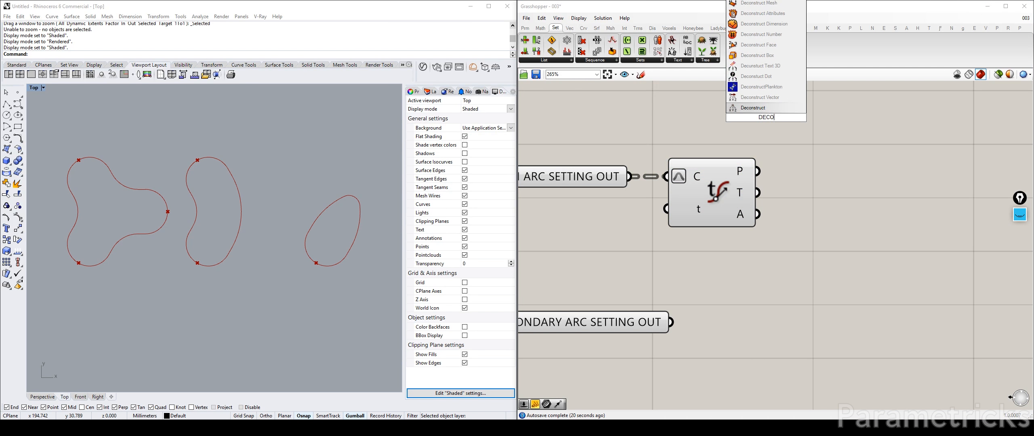
{"action": "left_click", "coordinate": [762, 98]}
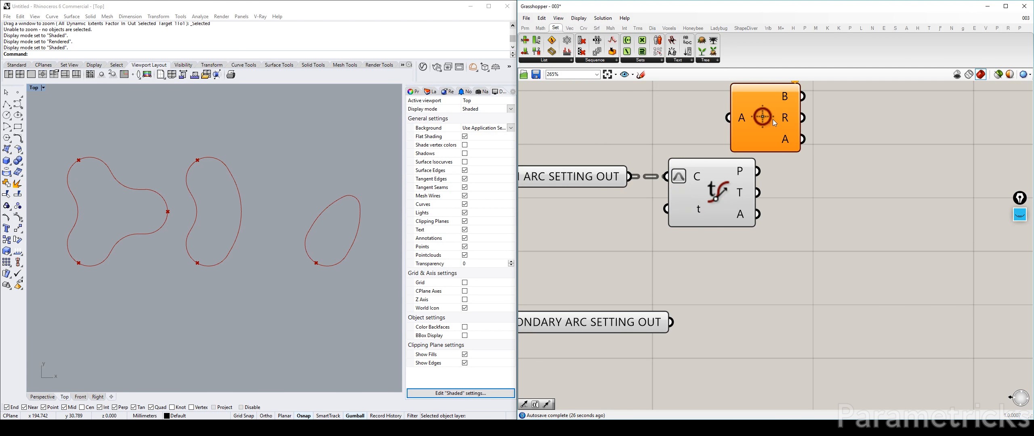
{"action": "left_click_drag", "start_coordinate": [766, 119], "coordinate": [863, 148]}
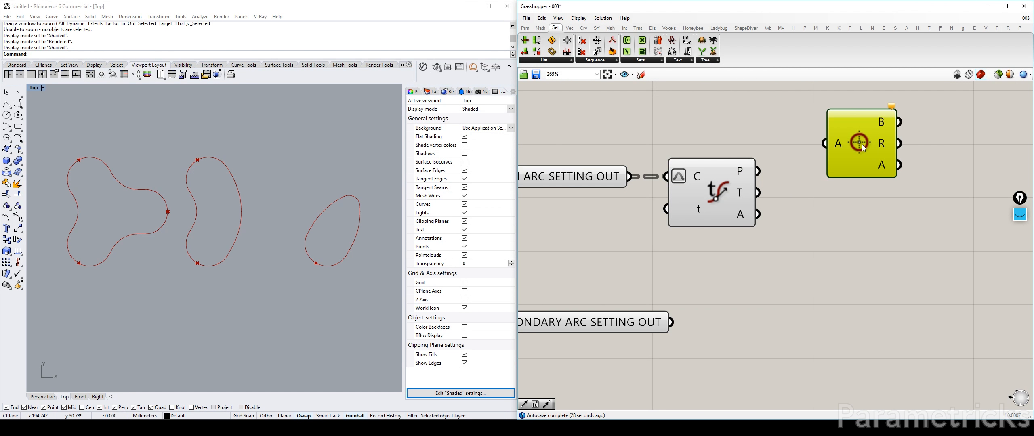
{"action": "left_click_drag", "start_coordinate": [711, 202], "coordinate": [741, 237]}
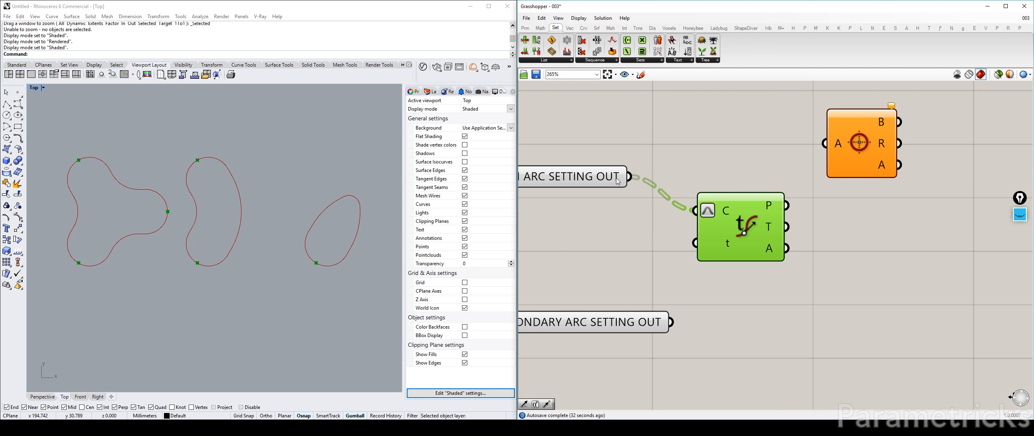
Step: Examine the main arcs highlighted in the Rhino outline and look through the curve analysis components
{"action": "left_click", "coordinate": [566, 178]}
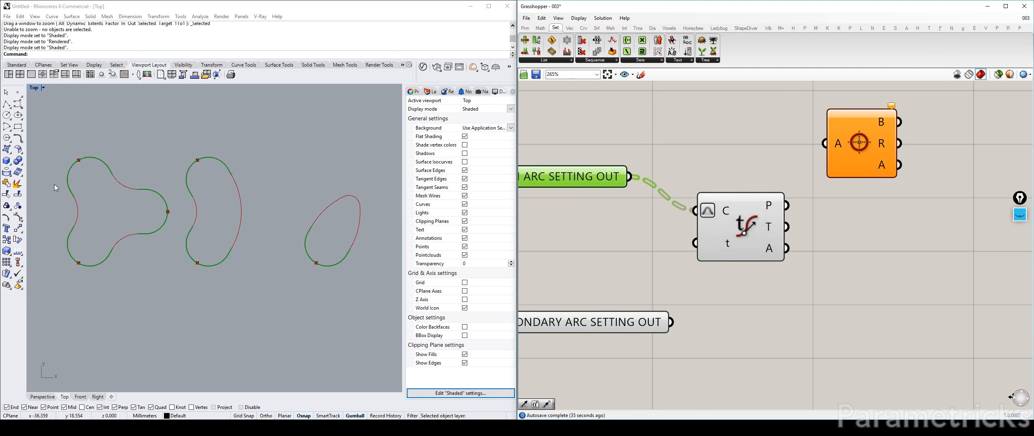
{"action": "scroll", "coordinate": [69, 189], "scroll_direction": "up", "scroll_amount": 5}
{"action": "scroll", "coordinate": [647, 165], "scroll_direction": "down", "scroll_amount": 3}
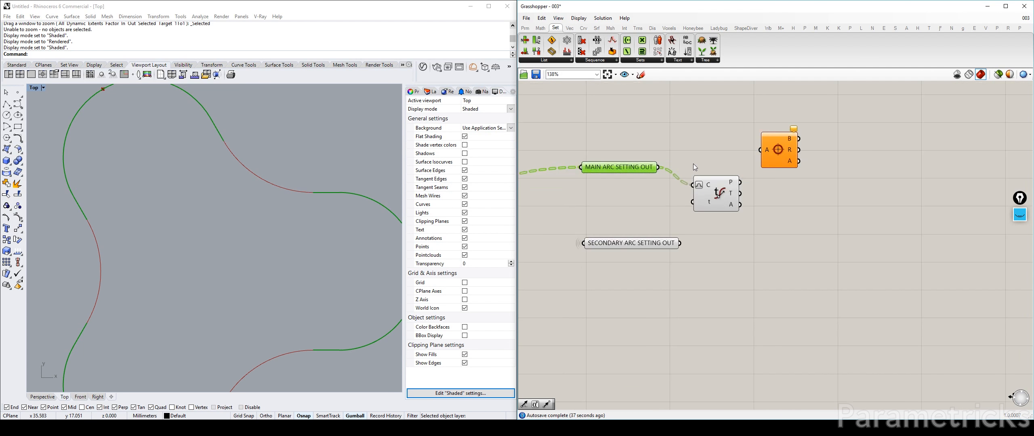
{"action": "left_click", "coordinate": [698, 175]}
{"action": "right_click_drag", "start_coordinate": [685, 172], "coordinate": [654, 173]}
{"action": "scroll", "coordinate": [690, 158], "scroll_direction": "up", "scroll_amount": 2}
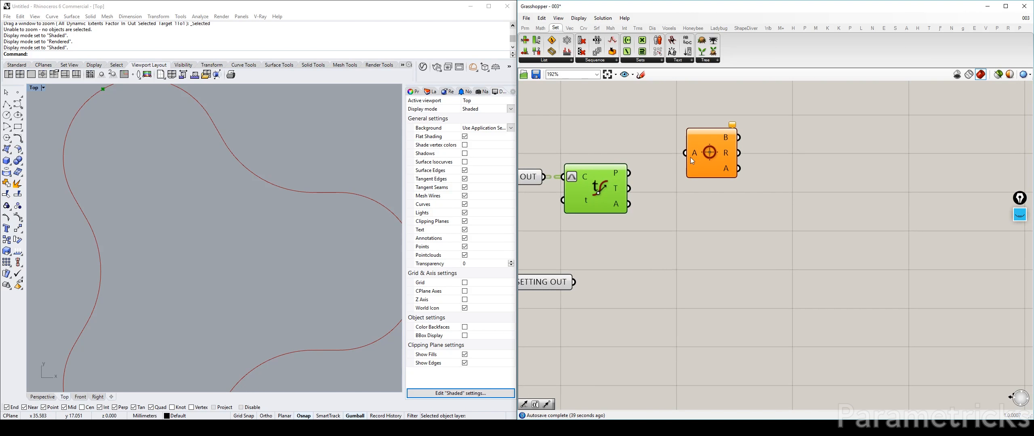
{"action": "left_click", "coordinate": [584, 27]}
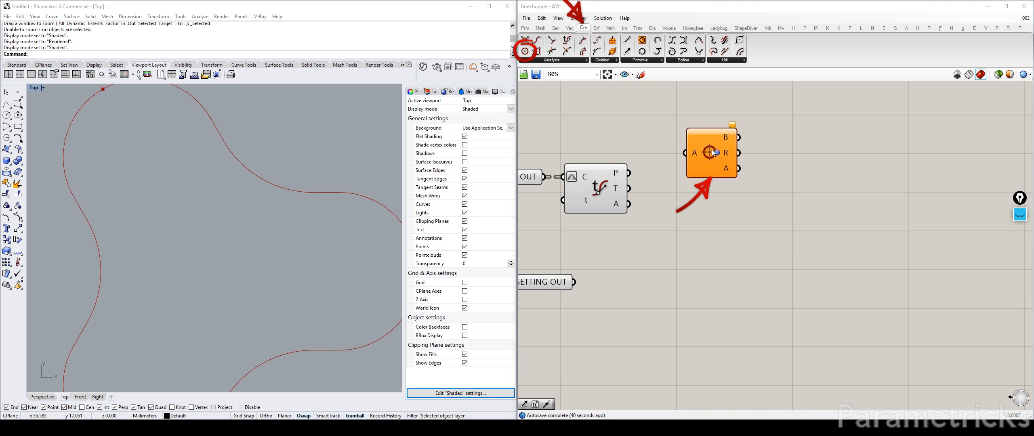
{"action": "left_click", "coordinate": [574, 60]}
{"action": "left_click", "coordinate": [729, 118]}
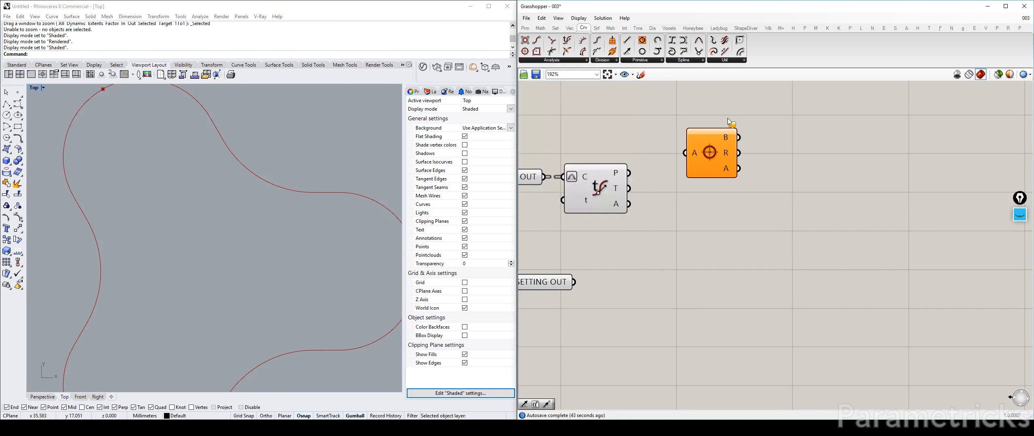
Step: Add a Curvature component and place it above the Evaluate Curve component, before Deconstruct Arc
{"action": "double_click", "coordinate": [728, 118]}
{"action": "type", "text": "CURVA"}
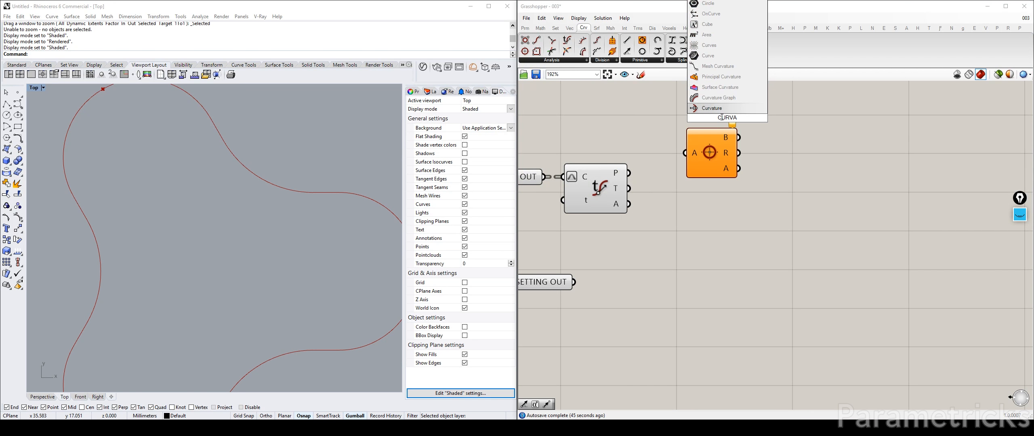
{"action": "left_click", "coordinate": [722, 110]}
{"action": "right_click_drag", "start_coordinate": [722, 114], "coordinate": [785, 112]}
{"action": "left_click_drag", "start_coordinate": [785, 134], "coordinate": [679, 140]}
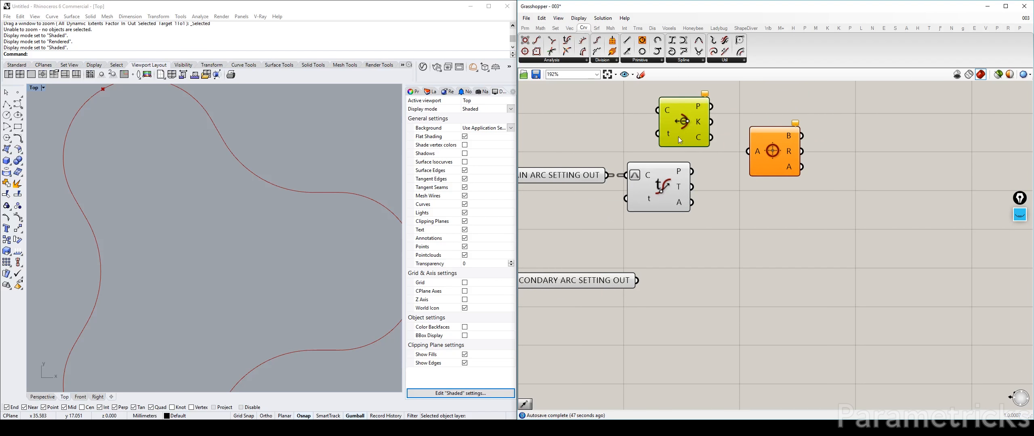
{"action": "right_click_drag", "start_coordinate": [679, 140], "coordinate": [698, 170]}
{"action": "left_click", "coordinate": [726, 219]}
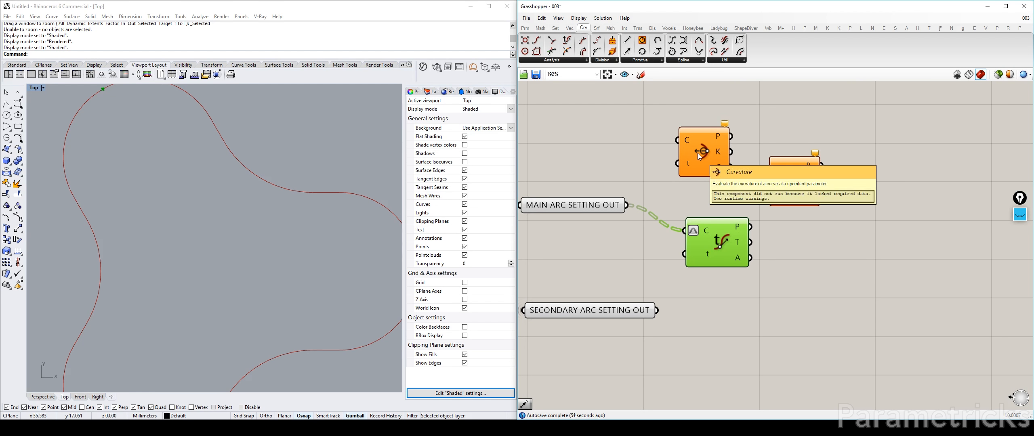
Step: Feed MAIN ARC SETTING OUT into the Curvature component's curve input and set its t parameter to 0.5
{"action": "left_click_drag", "start_coordinate": [635, 205], "coordinate": [678, 140]}
{"action": "scroll", "coordinate": [264, 180], "scroll_direction": "down", "scroll_amount": 3}
{"action": "right_click_drag", "start_coordinate": [263, 180], "coordinate": [240, 173]}
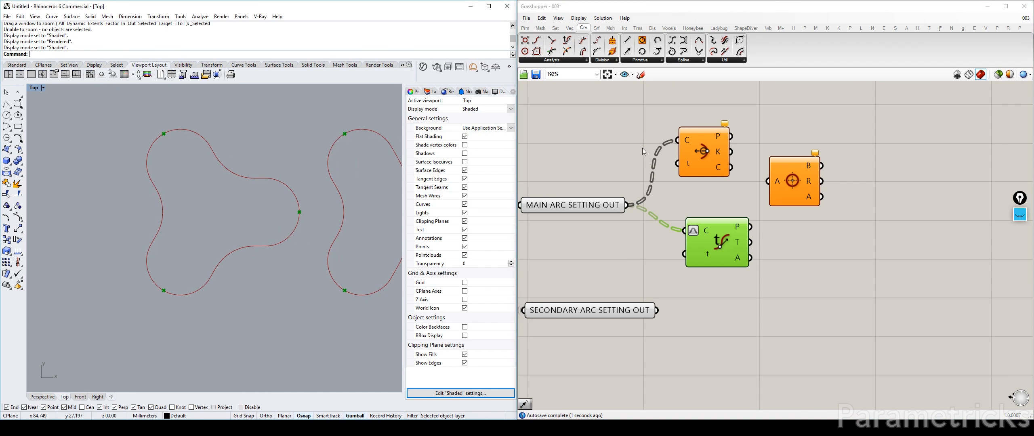
{"action": "right_click", "coordinate": [690, 164]}
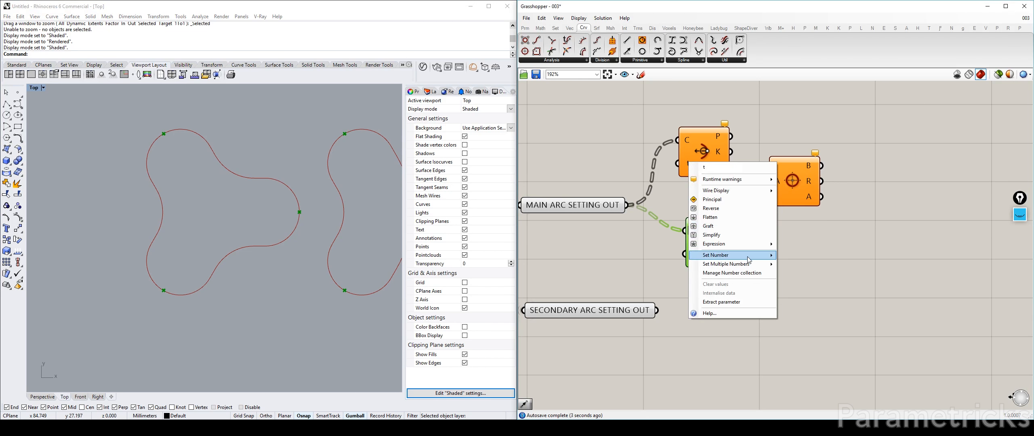
{"action": "mouse_move", "coordinate": [749, 259]}
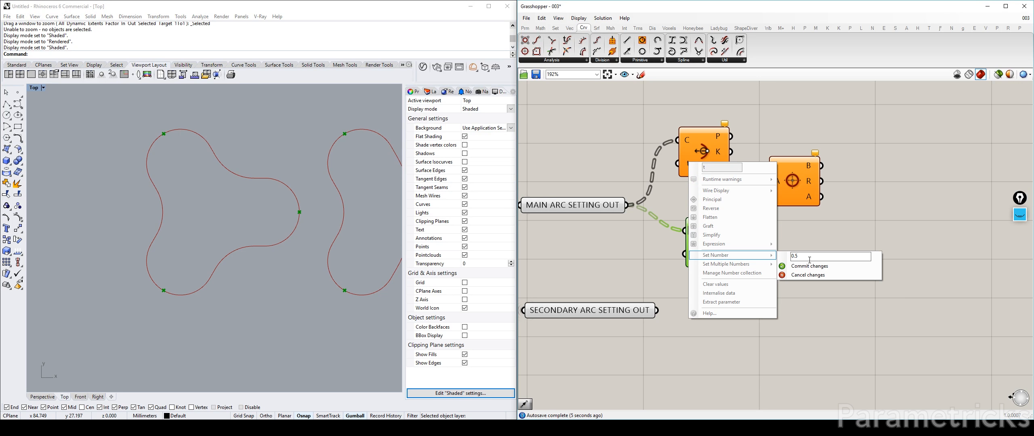
{"action": "key", "text": "Return"}
Step: Reparameterize the Curvature component's curve input and connect its C output to the Deconstruct Arc input
{"action": "right_click", "coordinate": [690, 140]}
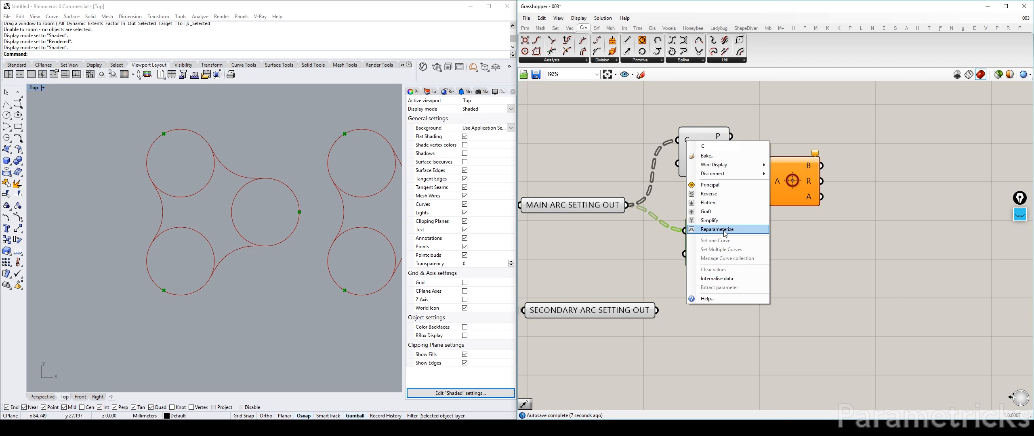
{"action": "left_click", "coordinate": [706, 231]}
{"action": "left_click", "coordinate": [686, 154]}
{"action": "right_click_drag", "start_coordinate": [720, 143], "coordinate": [620, 141]}
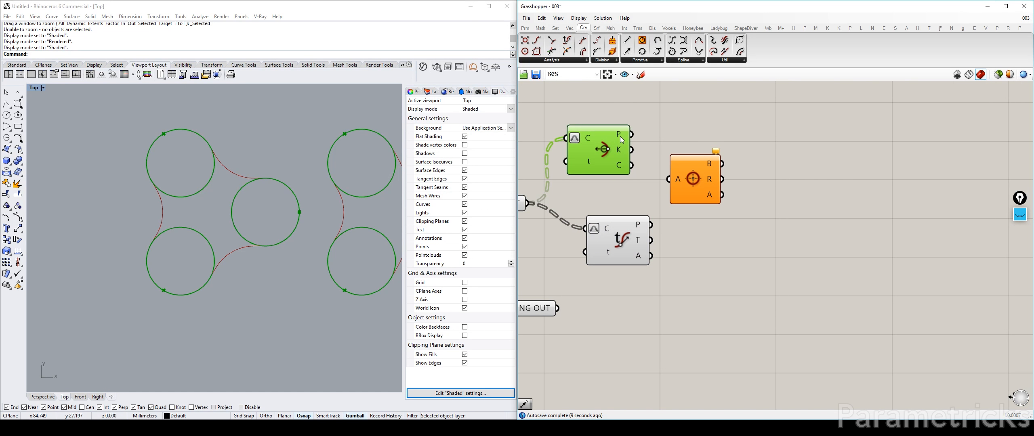
{"action": "left_click_drag", "start_coordinate": [605, 139], "coordinate": [608, 160]}
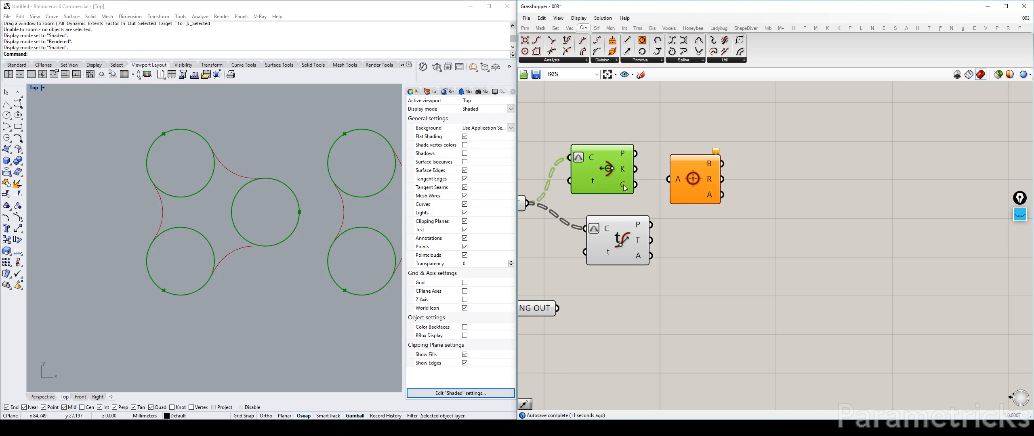
{"action": "left_click_drag", "start_coordinate": [635, 185], "coordinate": [669, 179]}
Step: Delete the Evaluate Curve component and line up Curvature and Deconstruct Arc with MAIN ARC SETTING OUT
{"action": "left_click", "coordinate": [625, 238]}
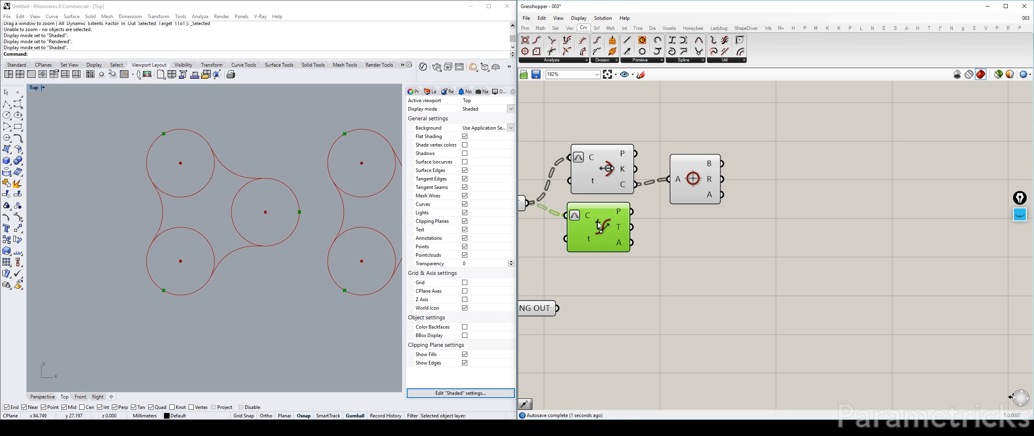
{"action": "key", "text": "Delete"}
{"action": "right_click_drag", "start_coordinate": [602, 224], "coordinate": [676, 204]}
{"action": "left_click_drag", "start_coordinate": [701, 139], "coordinate": [686, 185]}
{"action": "left_click_drag", "start_coordinate": [776, 161], "coordinate": [744, 213]}
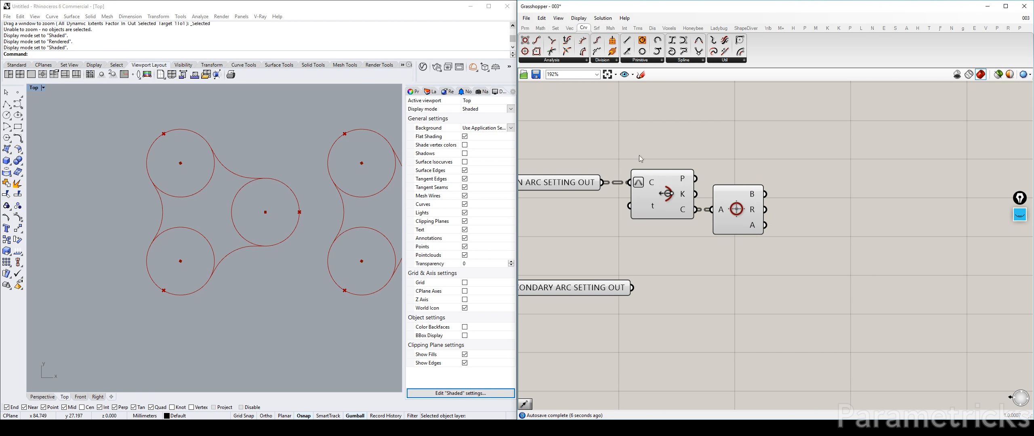
Step: Fine-tune the spacing of the Curvature and Deconstruct Arc components after MAIN ARC SETTING OUT
{"action": "right_click_drag", "start_coordinate": [640, 156], "coordinate": [730, 147]}
{"action": "left_click", "coordinate": [645, 176]}
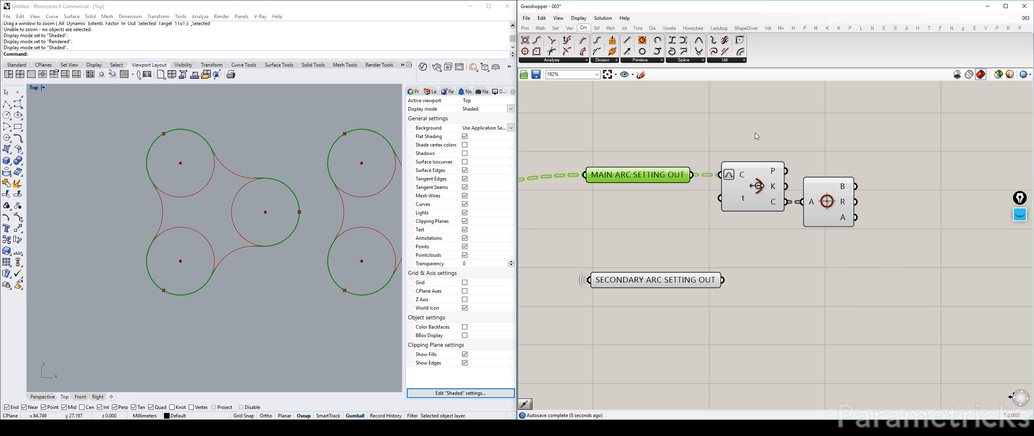
{"action": "left_click_drag", "start_coordinate": [741, 186], "coordinate": [732, 182]}
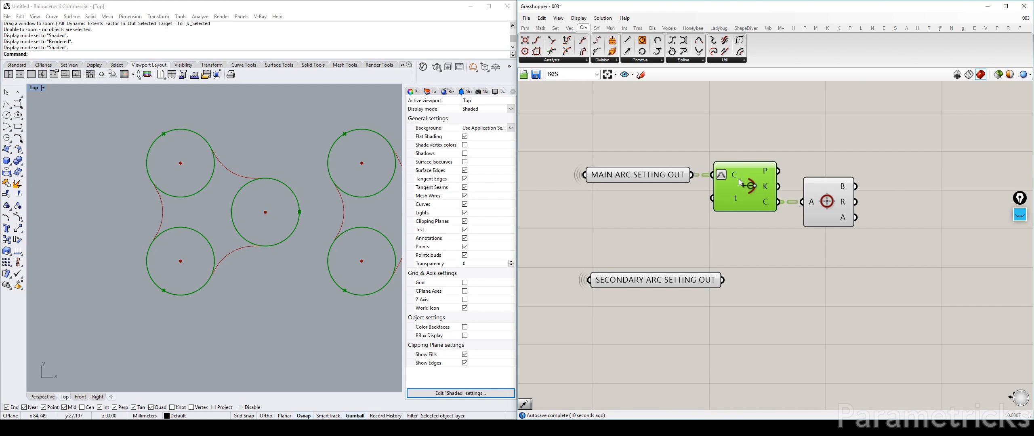
{"action": "left_click_drag", "start_coordinate": [839, 201], "coordinate": [845, 201]}
{"action": "left_click", "coordinate": [815, 153]}
{"action": "right_click_drag", "start_coordinate": [815, 154], "coordinate": [737, 158]}
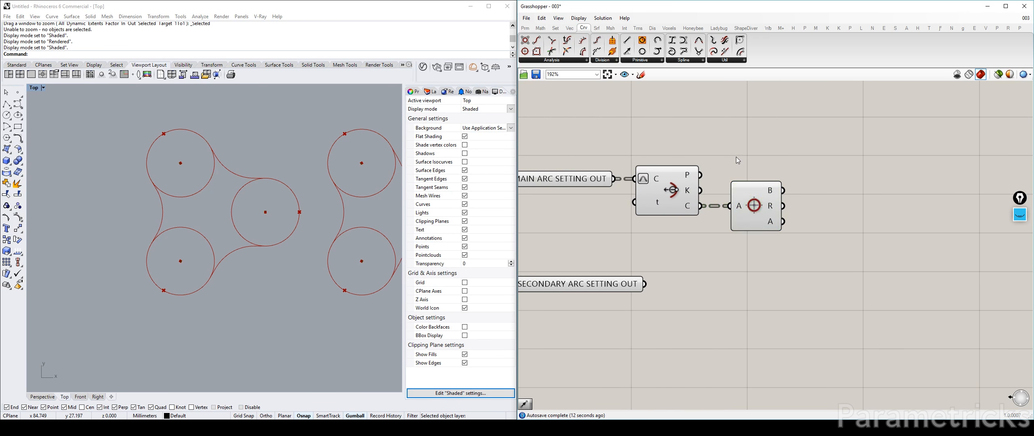
Step: Move the Deconstruct Arc component closer to the Curvature component and turn off Curvature's preview
{"action": "left_click_drag", "start_coordinate": [750, 206], "coordinate": [736, 206]}
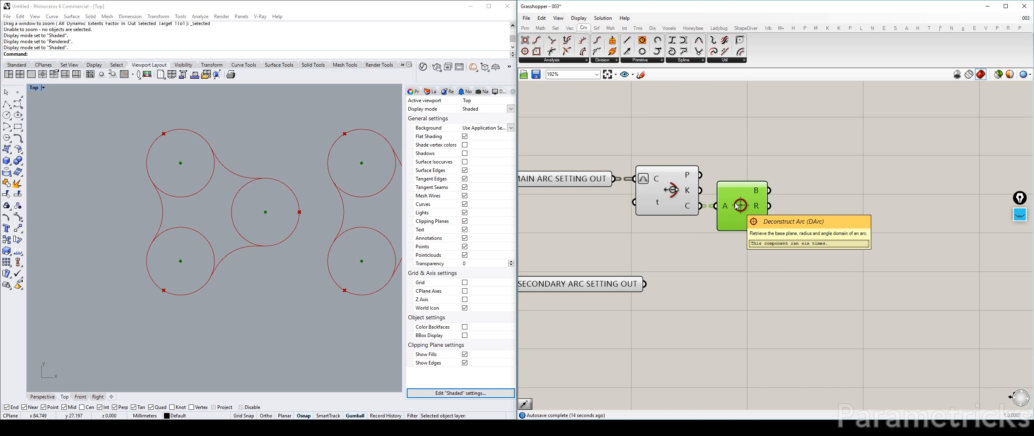
{"action": "left_click", "coordinate": [669, 190]}
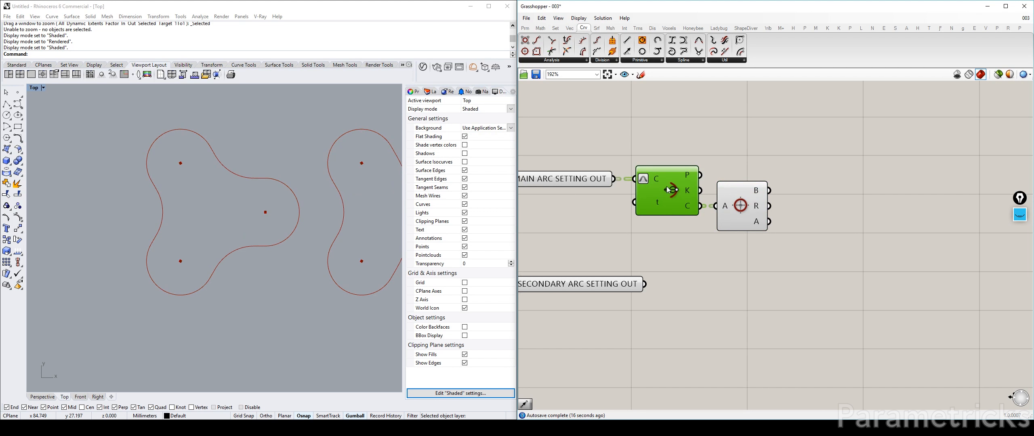
{"action": "left_click", "coordinate": [748, 210]}
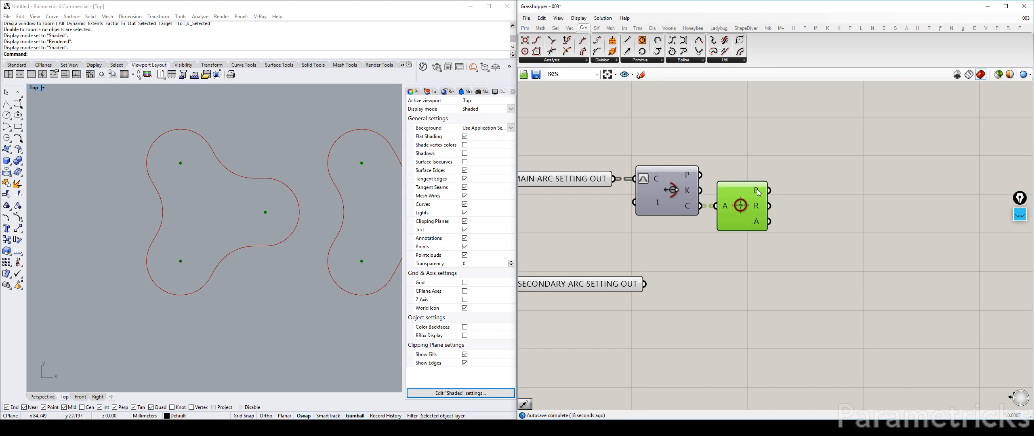
{"action": "right_click_drag", "start_coordinate": [747, 193], "coordinate": [708, 194]}
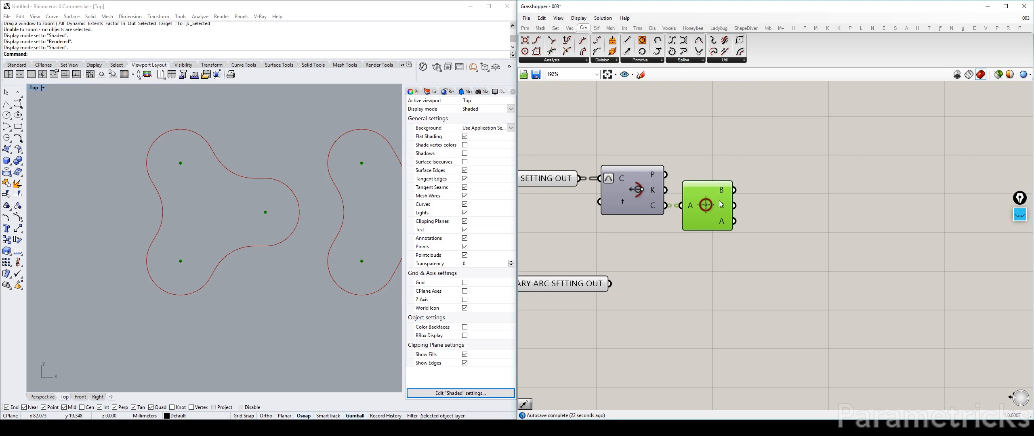
{"action": "mouse_move", "coordinate": [723, 207]}
{"action": "mouse_move", "coordinate": [722, 222]}
Step: Turn the Curvature component's preview back on to display its circles and points in the viewport
{"action": "left_click", "coordinate": [644, 185]}
{"action": "key", "text": "ctrl+q"}
{"action": "key", "text": "ctrl+q"}
{"action": "key", "text": "ctrl+q"}
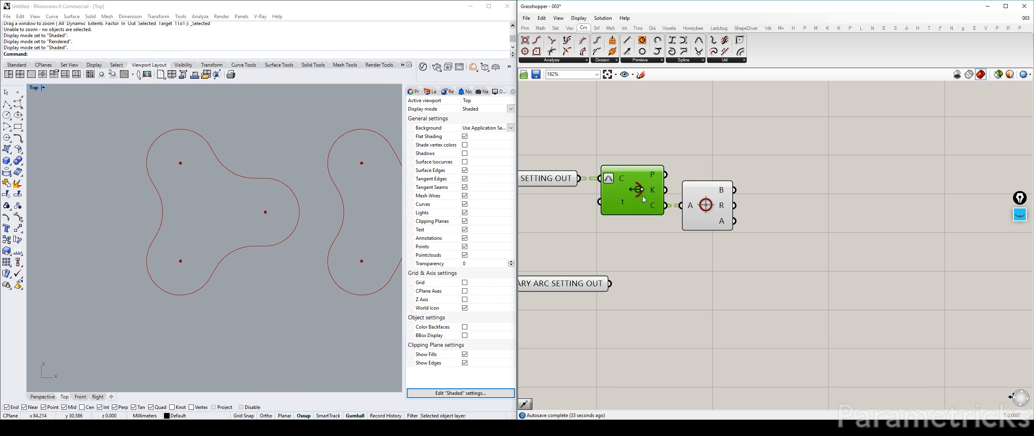
{"action": "left_click", "coordinate": [773, 184]}
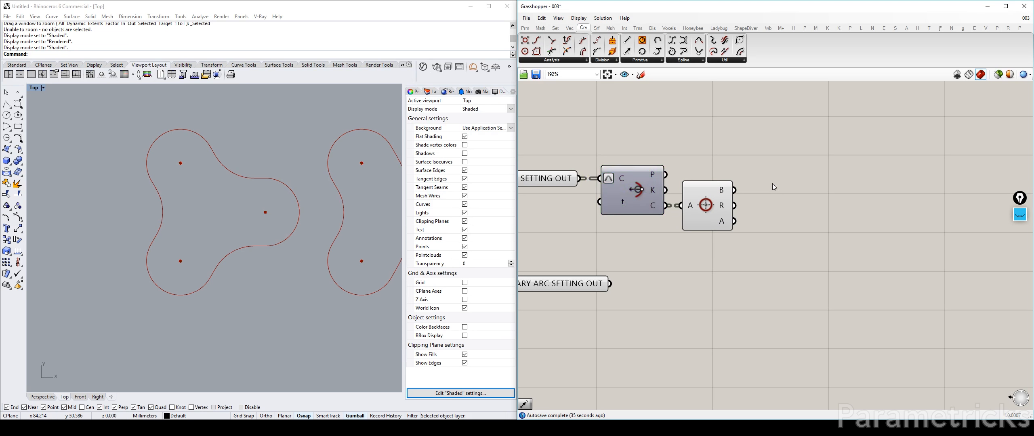
{"action": "left_click", "coordinate": [633, 178]}
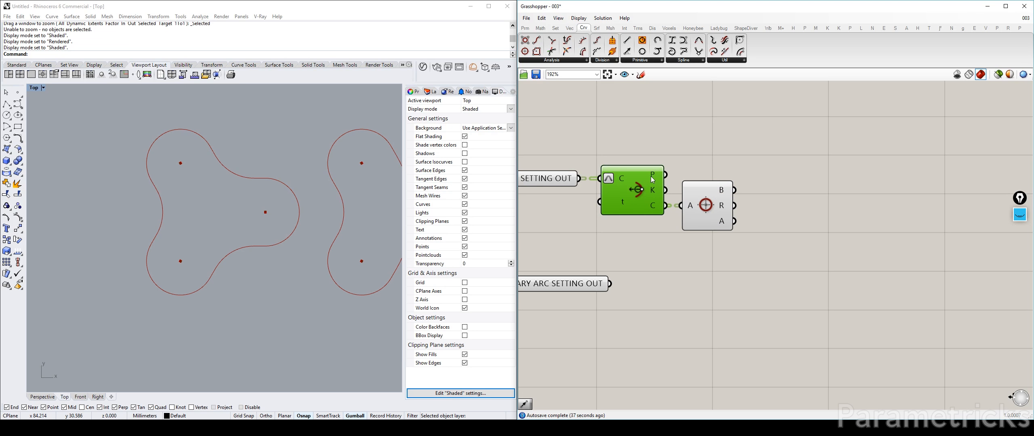
{"action": "key", "text": "ctrl+q"}
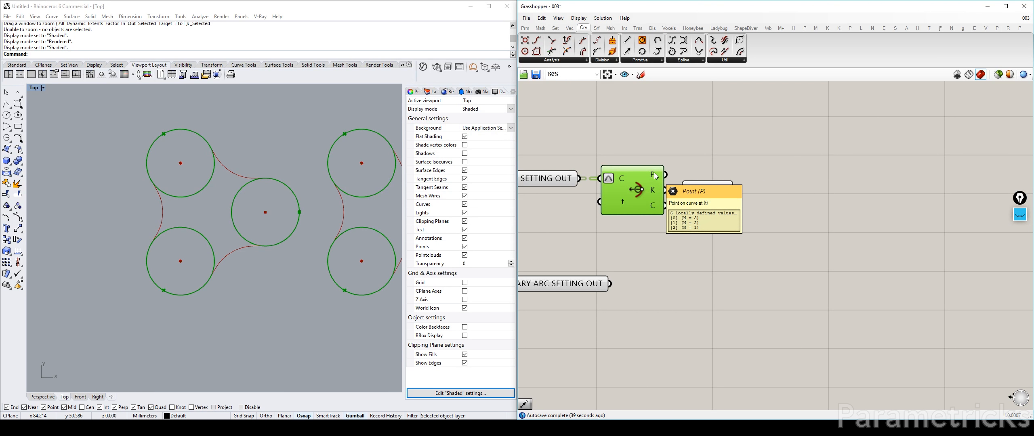
Step: Add a Vector 2Pt component and place it beyond the Deconstruct Arc component
{"action": "double_click", "coordinate": [728, 165]}
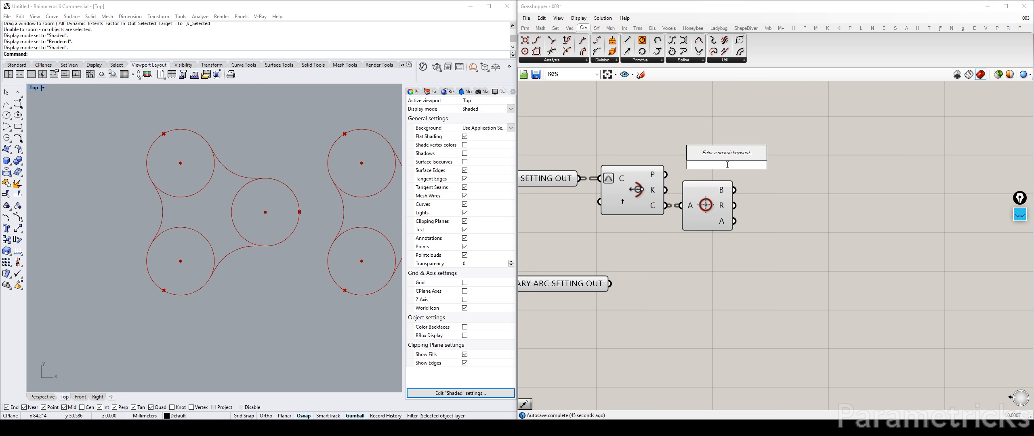
{"action": "type", "text": "VEC 2 POIN"}
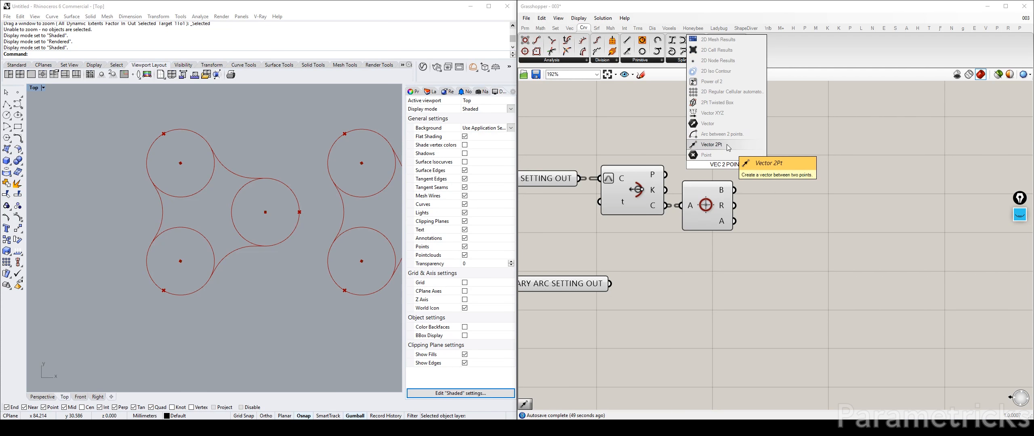
{"action": "left_click", "coordinate": [729, 148]}
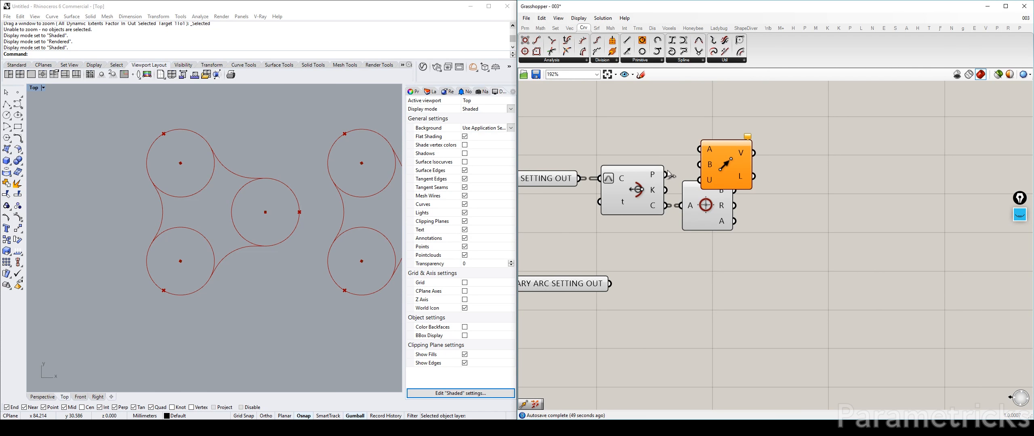
{"action": "left_click_drag", "start_coordinate": [728, 157], "coordinate": [814, 158]}
Step: Connect Deconstruct Arc's B output to Vector 2Pt's A input and Curvature's P output to its B input
{"action": "left_click", "coordinate": [717, 199]}
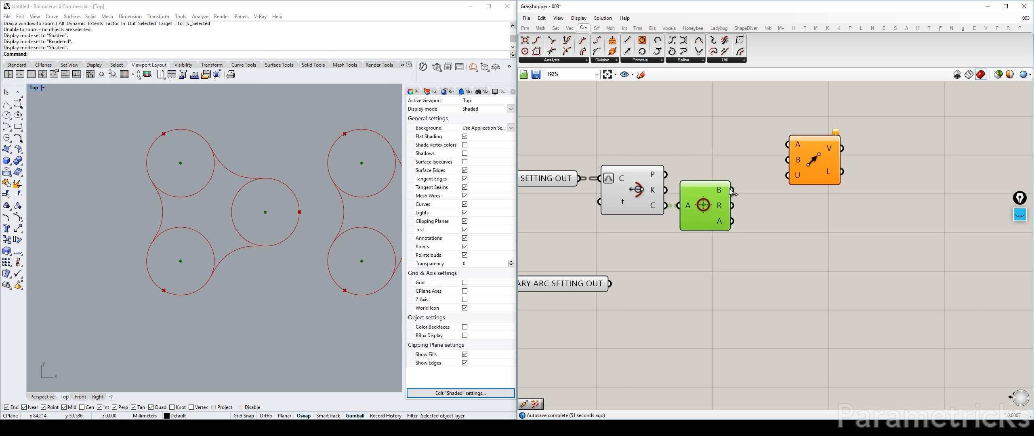
{"action": "left_click_drag", "start_coordinate": [732, 190], "coordinate": [788, 144]}
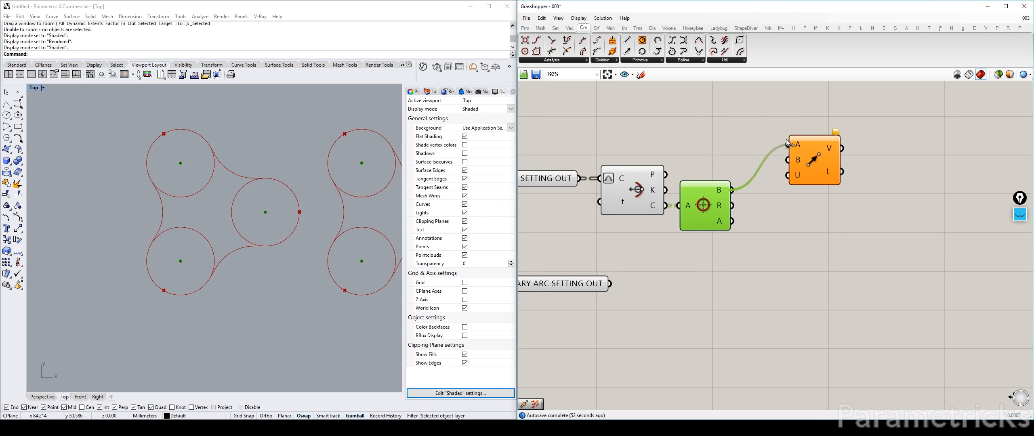
{"action": "left_click", "coordinate": [659, 173]}
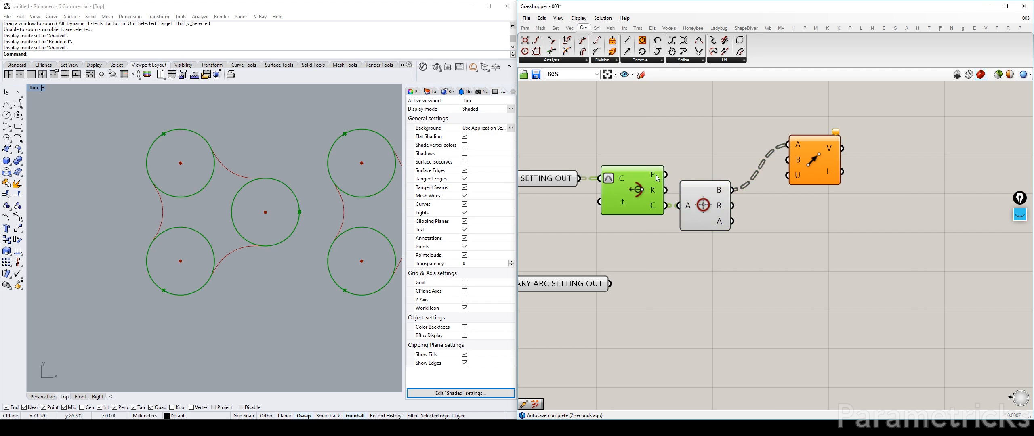
{"action": "left_click_drag", "start_coordinate": [664, 175], "coordinate": [799, 177]}
Step: Add a Vector Display component and place it beyond the Vector 2Pt component
{"action": "double_click", "coordinate": [761, 105]}
{"action": "type", "text": "VECT DIS"}
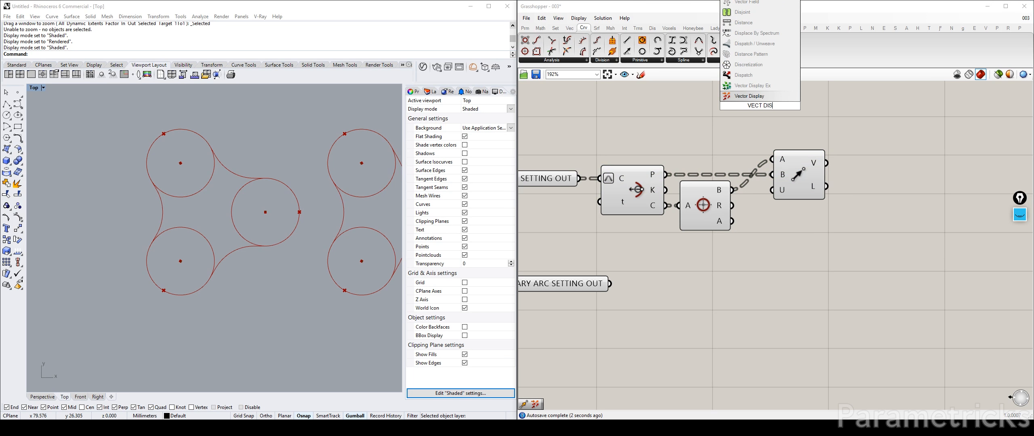
{"action": "key", "text": "Return"}
{"action": "left_click_drag", "start_coordinate": [762, 104], "coordinate": [901, 136]}
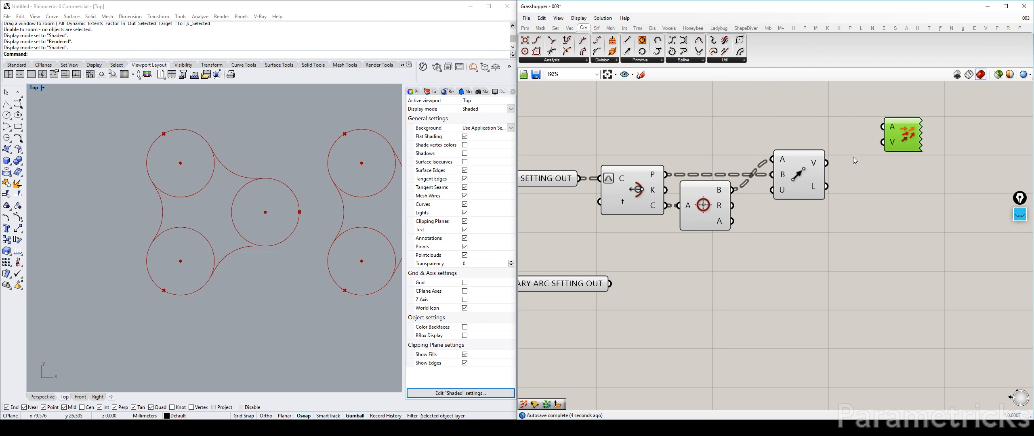
Step: Connect Vector 2Pt's V output to Vector Display's V input and Deconstruct Arc's B output to its A input
{"action": "left_click_drag", "start_coordinate": [827, 163], "coordinate": [892, 126]}
{"action": "left_click", "coordinate": [644, 179]}
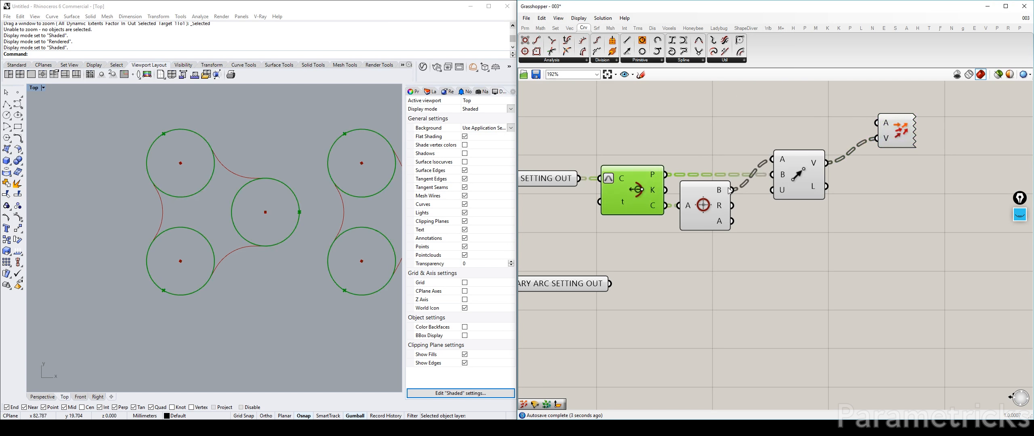
{"action": "left_click_drag", "start_coordinate": [733, 190], "coordinate": [877, 122]}
{"action": "scroll", "coordinate": [243, 185], "scroll_direction": "down", "scroll_amount": 5}
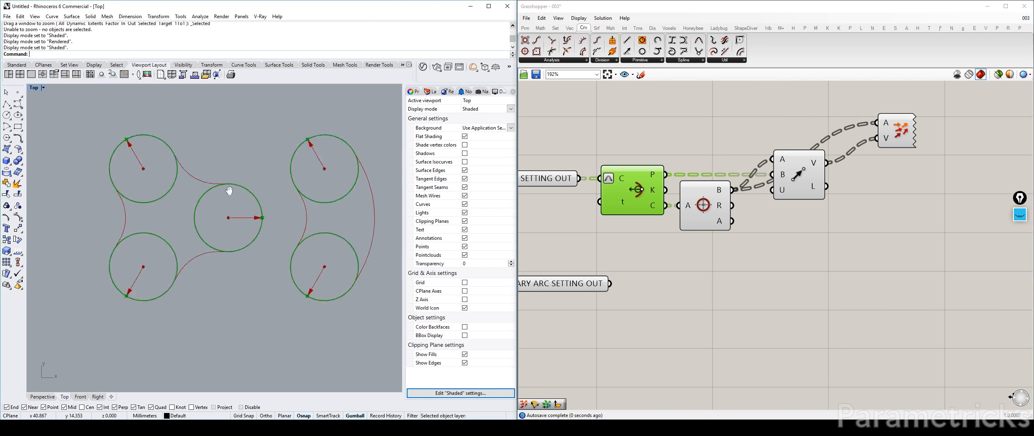
{"action": "right_click_drag", "start_coordinate": [310, 198], "coordinate": [259, 188]}
{"action": "scroll", "coordinate": [259, 188], "scroll_direction": "up", "scroll_amount": 5}
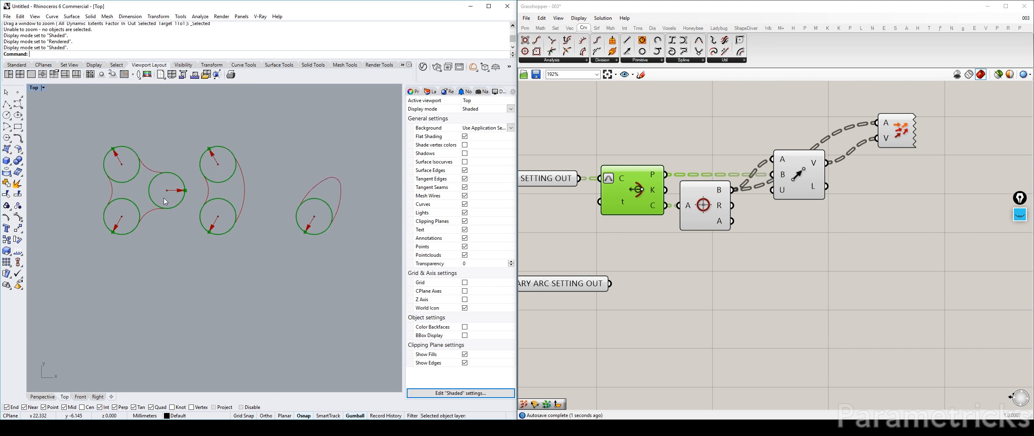
Step: Turn off the preview of the Curvature and Deconstruct Arc components
{"action": "left_click", "coordinate": [715, 123]}
{"action": "left_click_drag", "start_coordinate": [697, 253], "coordinate": [606, 162]}
{"action": "key", "text": "ctrl+q"}
{"action": "left_click", "coordinate": [650, 118]}
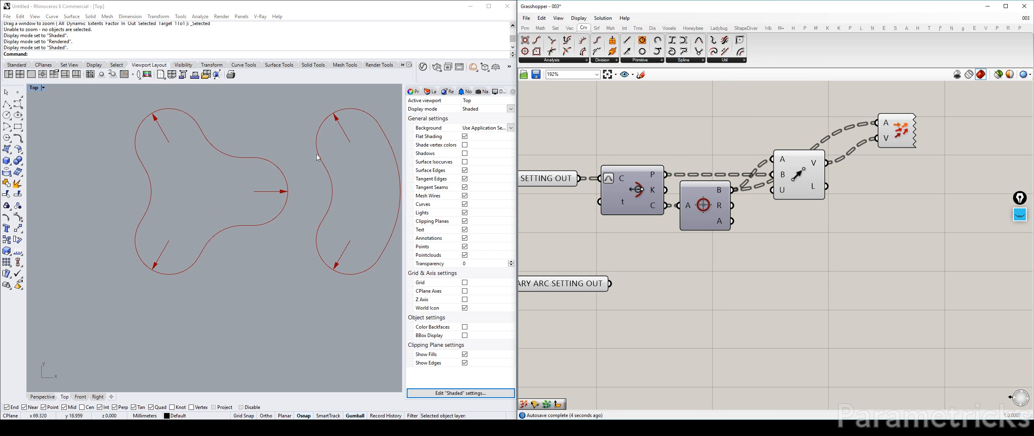
{"action": "right_click_drag", "start_coordinate": [319, 157], "coordinate": [299, 176]}
Step: Move the Vector 2Pt component level with Deconstruct Arc and examine the vector arrows on the arcs
{"action": "left_click_drag", "start_coordinate": [817, 171], "coordinate": [820, 202]}
{"action": "right_click_drag", "start_coordinate": [631, 231], "coordinate": [658, 184]}
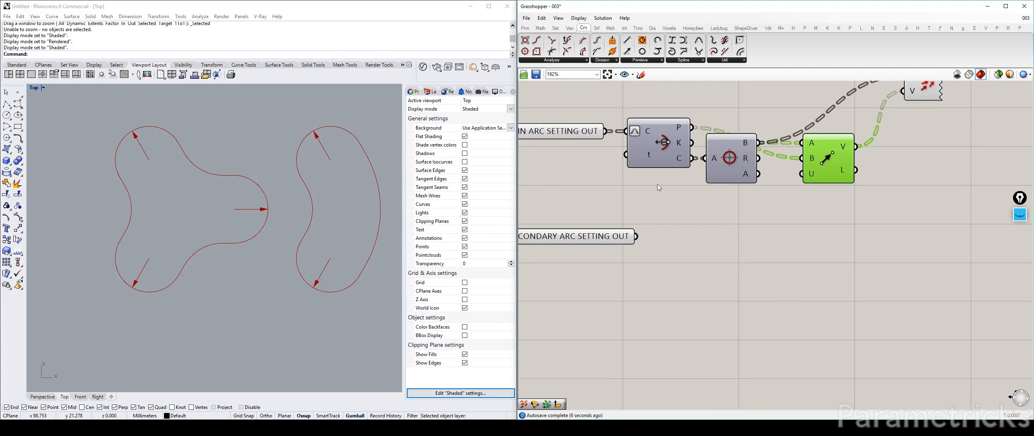
{"action": "scroll", "coordinate": [272, 176], "scroll_direction": "down", "scroll_amount": 5}
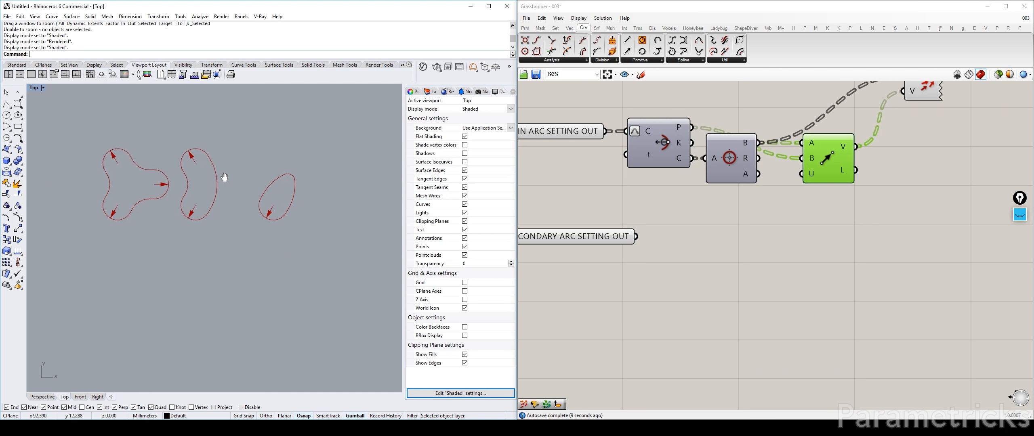
{"action": "scroll", "coordinate": [184, 174], "scroll_direction": "up", "scroll_amount": 6}
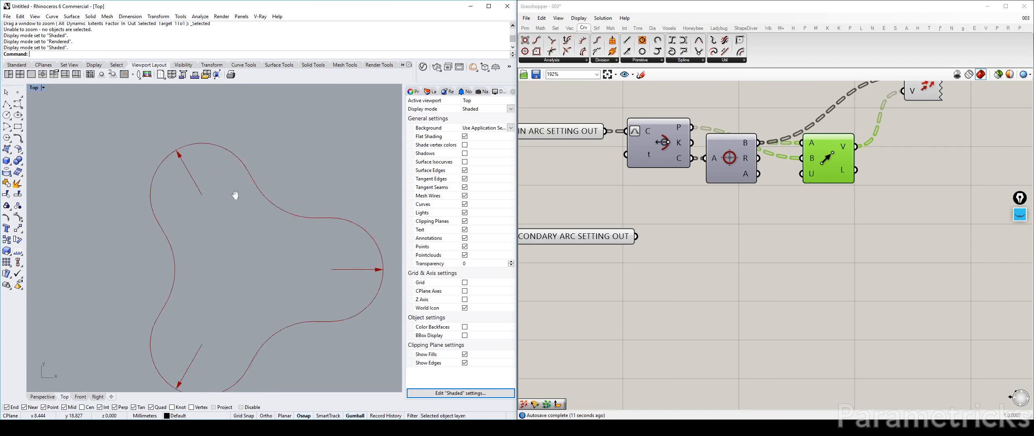
{"action": "scroll", "coordinate": [186, 180], "scroll_direction": "up", "scroll_amount": 3}
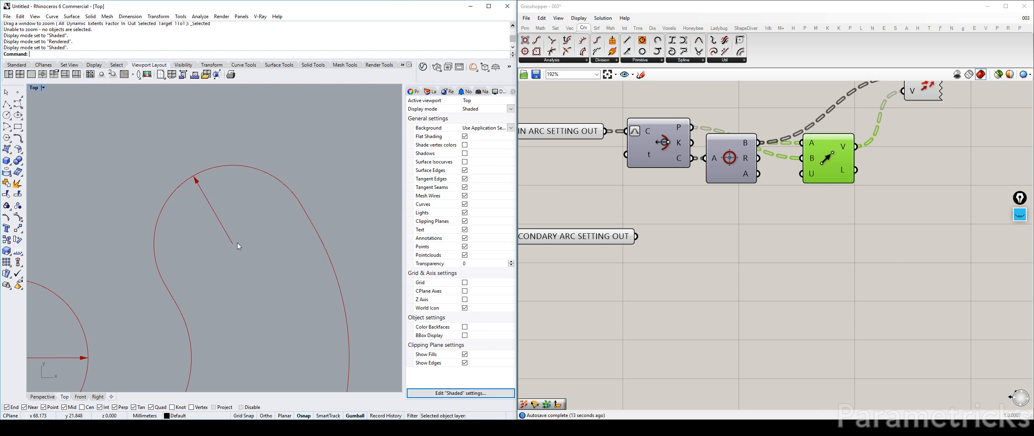
Step: Switch to the screen annotation pen and, in pink, write a 3, dot the arc's centre and mark three short arc segments
{"action": "left_click", "coordinate": [1020, 215]}
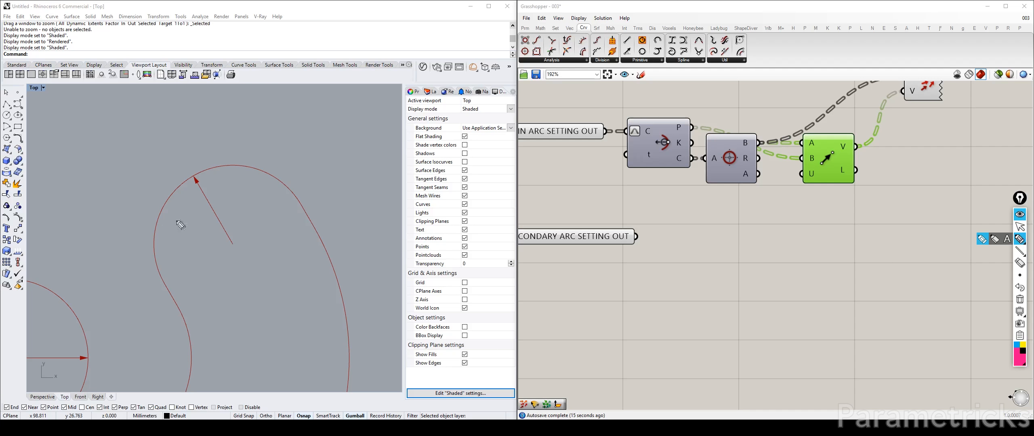
{"action": "left_click", "coordinate": [232, 244]}
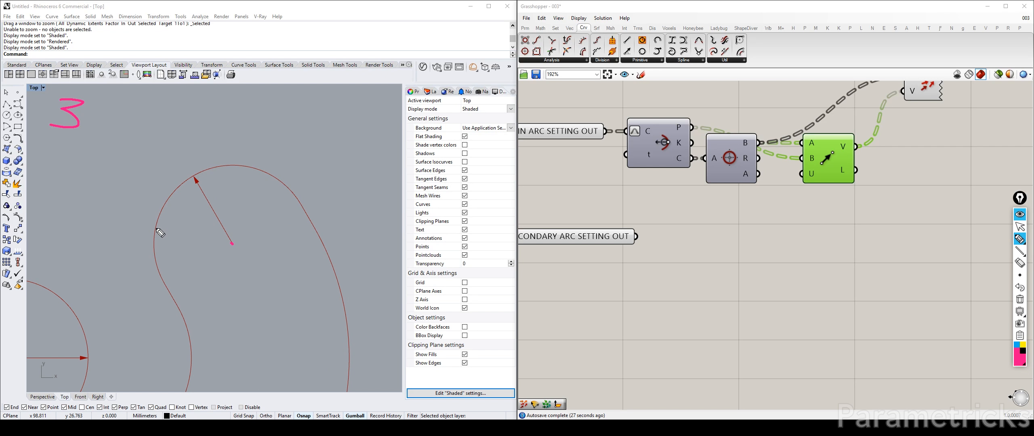
{"action": "left_click_drag", "start_coordinate": [156, 226], "coordinate": [160, 212]}
{"action": "left_click_drag", "start_coordinate": [178, 185], "coordinate": [257, 171]}
Step: Draw blue ink lines from the arc's centre to both ends of each marked segment and add small marks between them
{"action": "left_click", "coordinate": [1017, 345]}
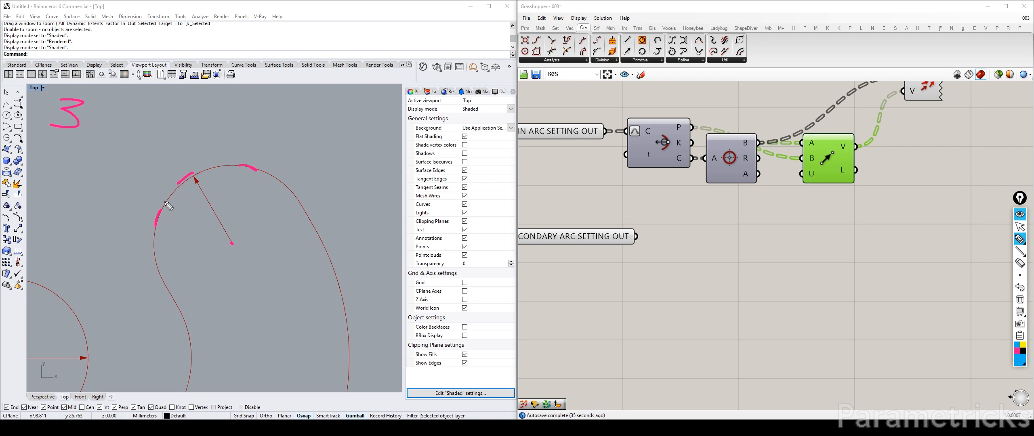
{"action": "mouse_move", "coordinate": [151, 232]}
{"action": "left_mouse_down"}
{"action": "mouse_move", "coordinate": [233, 245]}
{"action": "mouse_move", "coordinate": [173, 219]}
{"action": "mouse_move", "coordinate": [226, 242]}
{"action": "mouse_move", "coordinate": [200, 214]}
{"action": "mouse_move", "coordinate": [228, 239]}
{"action": "mouse_move", "coordinate": [195, 178]}
{"action": "mouse_move", "coordinate": [234, 249]}
{"action": "mouse_move", "coordinate": [240, 170]}
{"action": "mouse_move", "coordinate": [233, 248]}
{"action": "mouse_move", "coordinate": [259, 174]}
{"action": "left_mouse_up"}
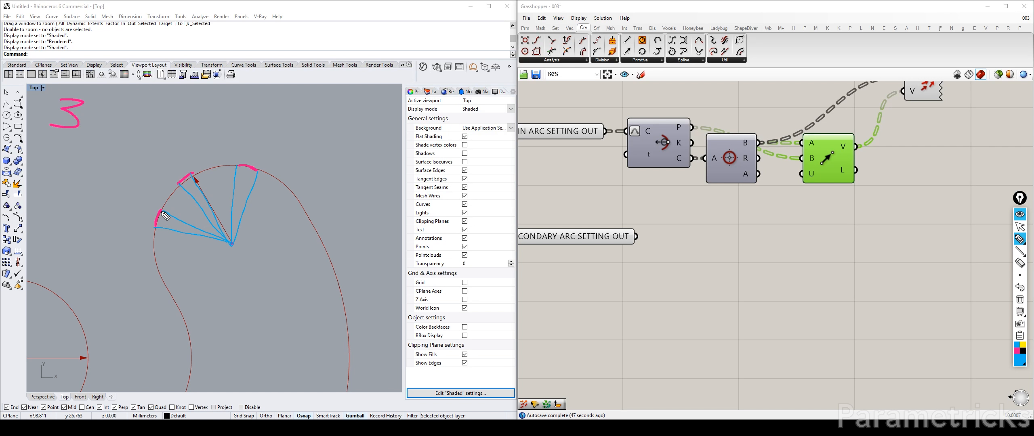
{"action": "left_click_drag", "start_coordinate": [164, 211], "coordinate": [155, 209]}
{"action": "mouse_move", "coordinate": [238, 205]}
{"action": "left_mouse_down"}
{"action": "mouse_move", "coordinate": [241, 190]}
{"action": "mouse_move", "coordinate": [242, 200]}
{"action": "left_mouse_up"}
{"action": "left_click_drag", "start_coordinate": [160, 217], "coordinate": [155, 218]}
{"action": "left_click_drag", "start_coordinate": [185, 177], "coordinate": [190, 184]}
Step: Leave pen mode for the normal pointer, then hide the ink annotations and show them again
{"action": "left_click", "coordinate": [1021, 226]}
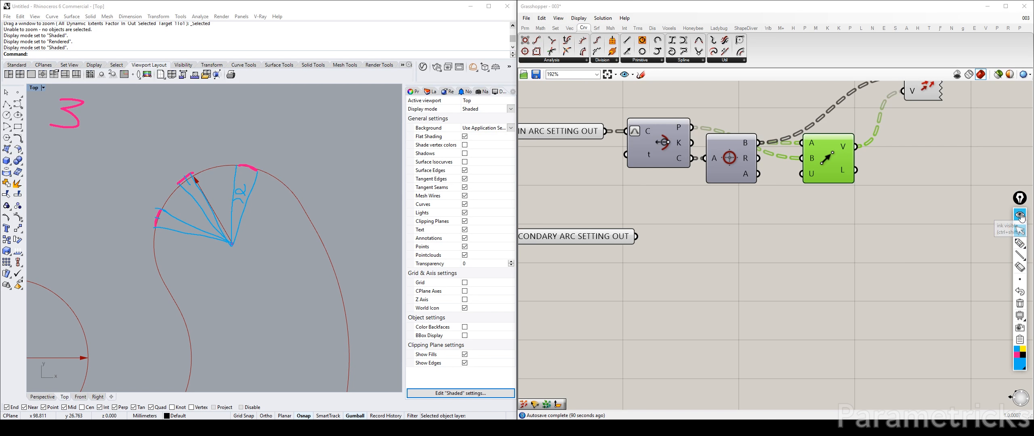
{"action": "left_click", "coordinate": [1021, 215]}
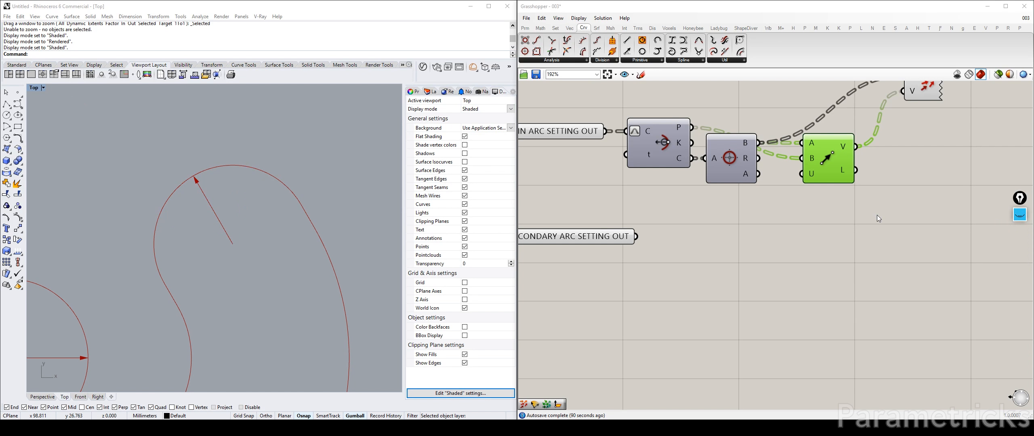
{"action": "left_click", "coordinate": [1020, 215]}
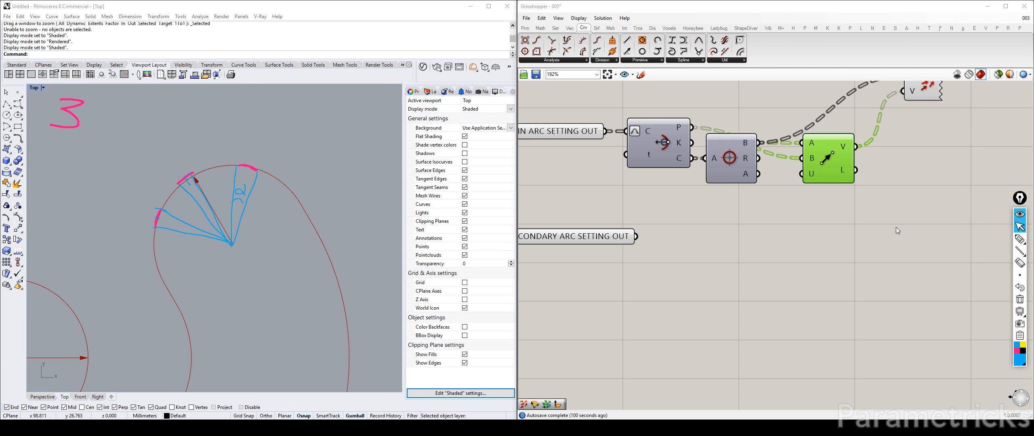
Step: Move Vector 2Pt so its B input lines up with Curvature's P output, and bring Vector Display closer to it
{"action": "right_click", "coordinate": [820, 233]}
{"action": "scroll", "coordinate": [792, 232], "scroll_direction": "down", "scroll_amount": 2}
{"action": "scroll", "coordinate": [771, 232], "scroll_direction": "up", "scroll_amount": 3}
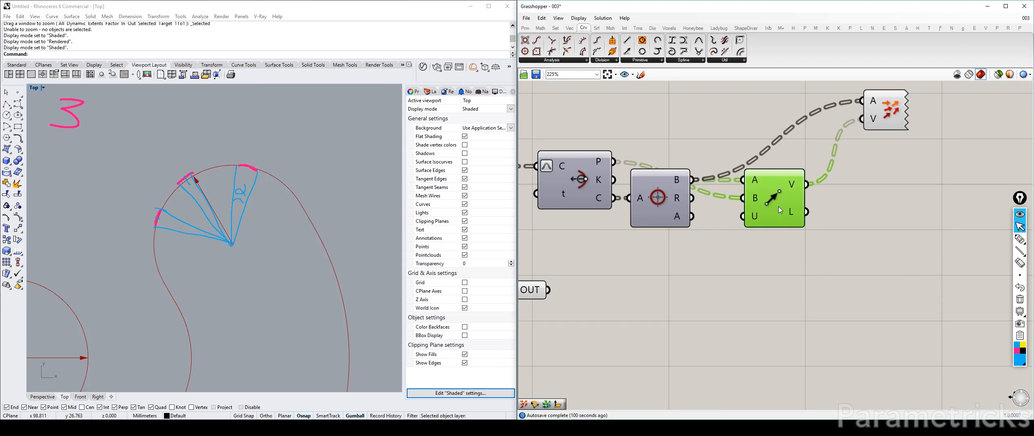
{"action": "left_click_drag", "start_coordinate": [894, 118], "coordinate": [865, 128]}
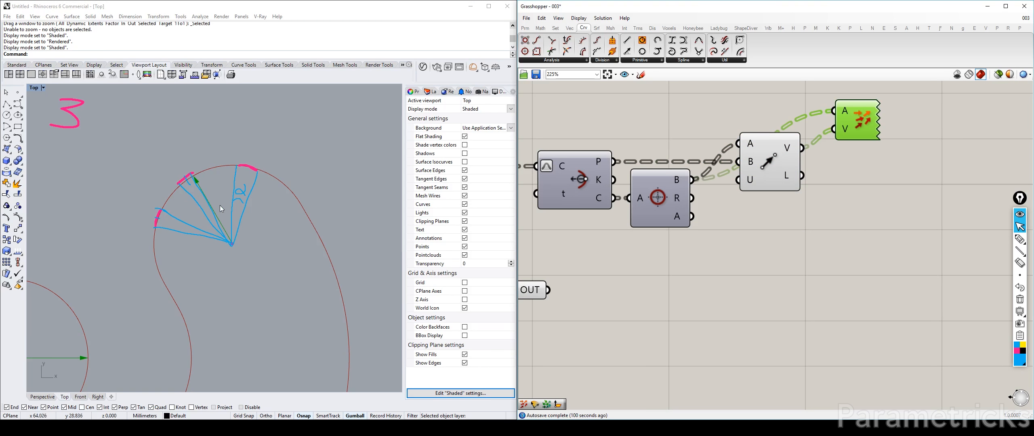
Step: Examine the displayed centre-to-arc vectors in the Top viewport against the ink sketch
{"action": "right_click_drag", "start_coordinate": [267, 256], "coordinate": [262, 258]}
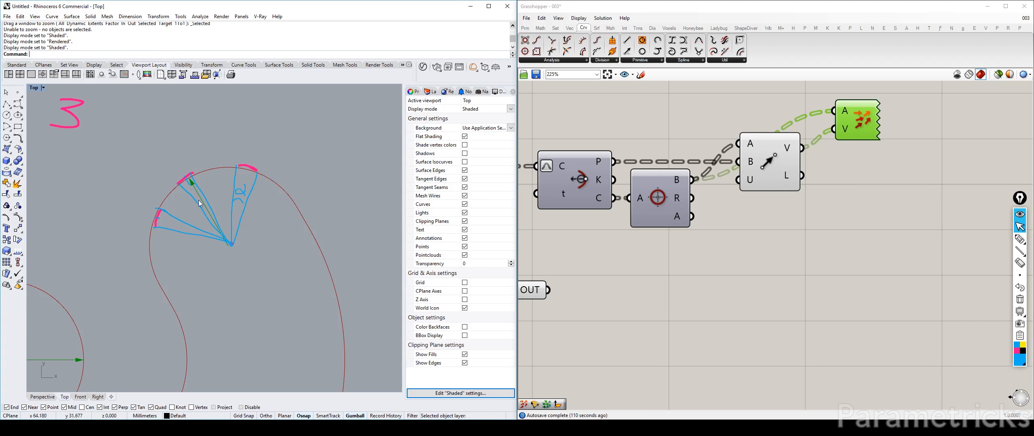
{"action": "scroll", "coordinate": [169, 214], "scroll_direction": "down", "scroll_amount": 3}
{"action": "mouse_move", "coordinate": [169, 214]}
{"action": "right_mouse_down"}
{"action": "mouse_move", "coordinate": [321, 174]}
{"action": "mouse_move", "coordinate": [130, 243]}
{"action": "right_mouse_up"}
{"action": "scroll", "coordinate": [130, 243], "scroll_direction": "up", "scroll_amount": 6}
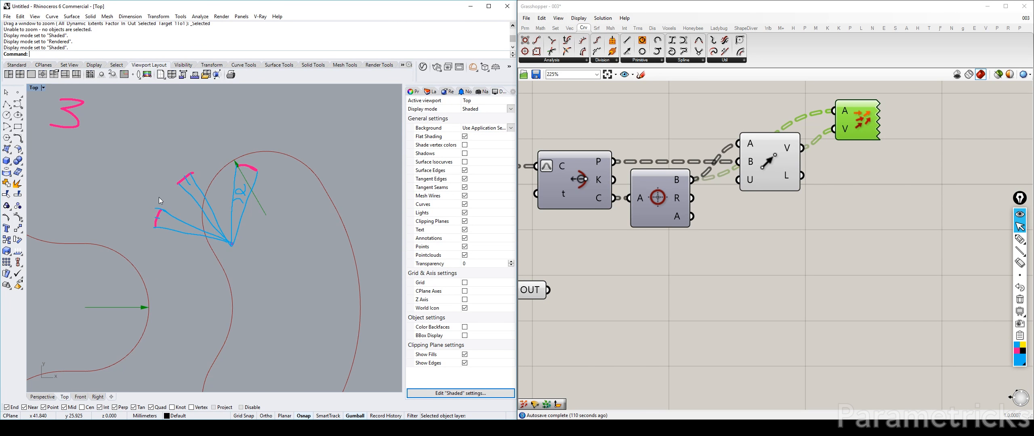
Step: Add a Construct Domain component to the canvas
{"action": "right_click_drag", "start_coordinate": [212, 199], "coordinate": [158, 229]}
{"action": "right_click_drag", "start_coordinate": [219, 234], "coordinate": [231, 226]}
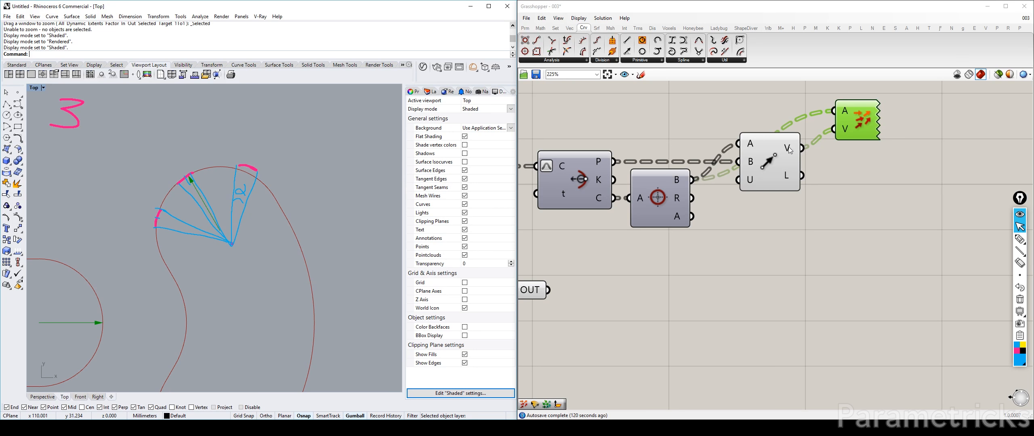
{"action": "double_click", "coordinate": [884, 194]}
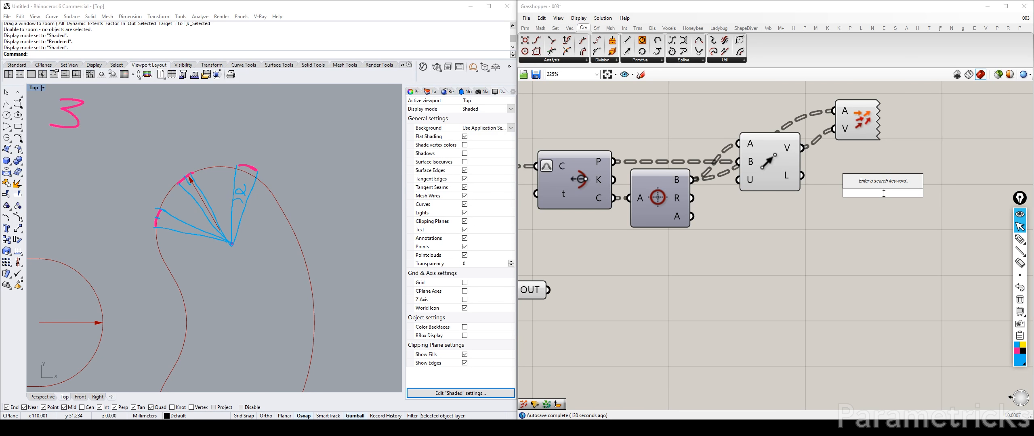
{"action": "type", "text": "DOMAIN CON"}
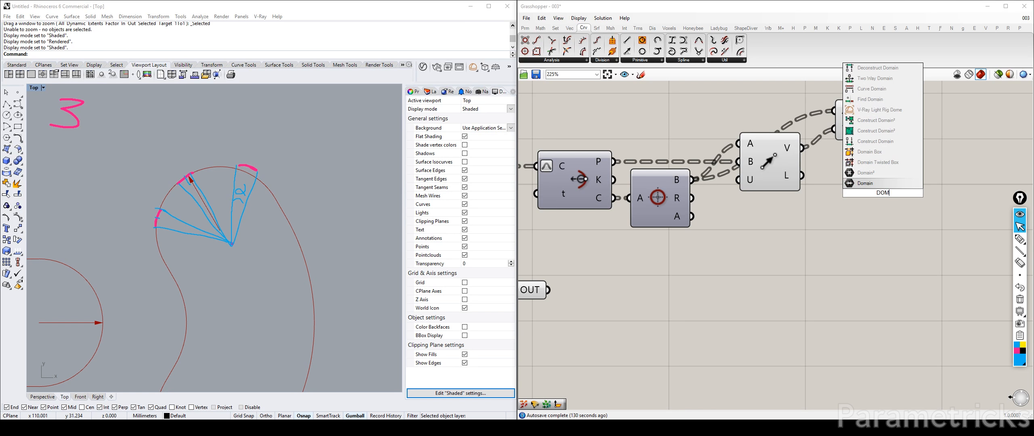
{"action": "key", "text": "Up"}
{"action": "key", "text": "Up"}
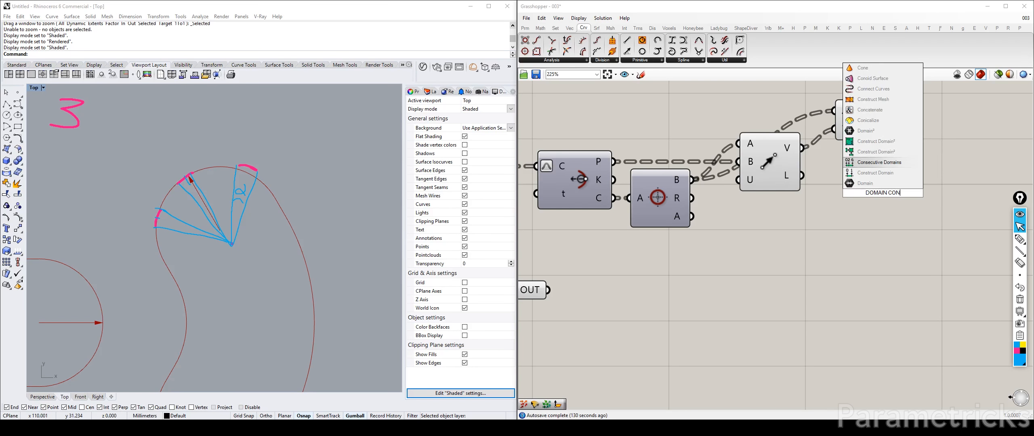
{"action": "key", "text": "Down"}
{"action": "key", "text": "Return"}
{"action": "scroll", "coordinate": [874, 179], "scroll_direction": "down", "scroll_amount": 4}
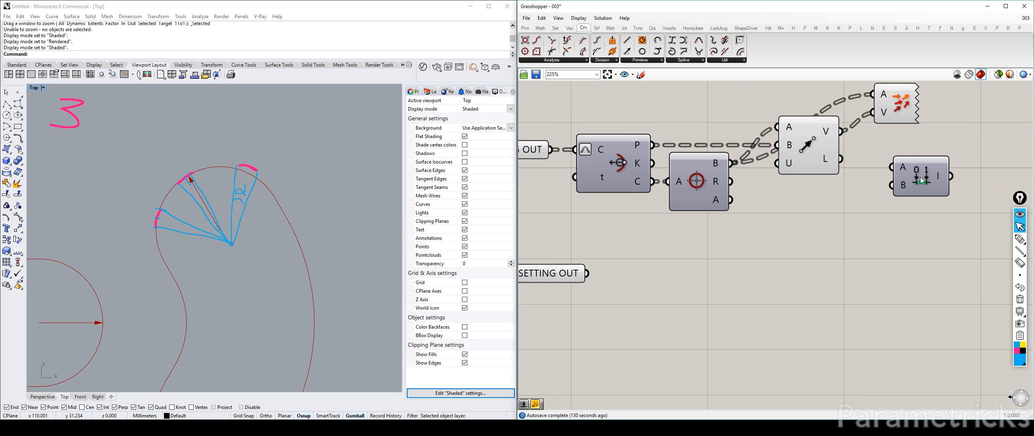
Step: Place Construct Domain just below Deconstruct Arc and move the SECONDARY ARC SETTING OUT relay farther down and left
{"action": "left_click_drag", "start_coordinate": [934, 178], "coordinate": [815, 215]}
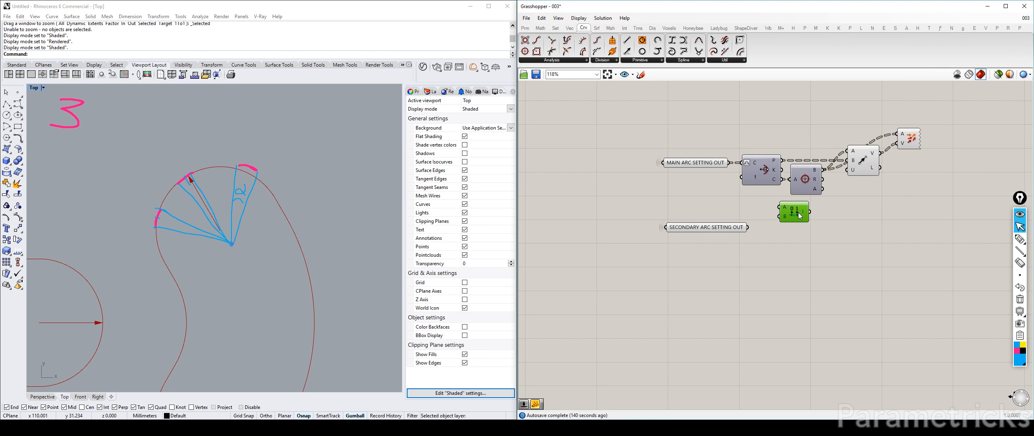
{"action": "left_click_drag", "start_coordinate": [687, 227], "coordinate": [655, 254]}
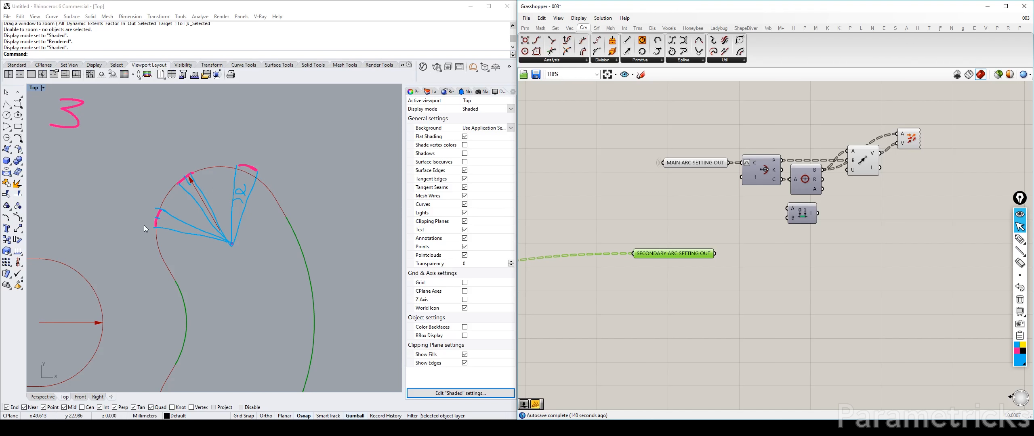
{"action": "left_click", "coordinate": [737, 210]}
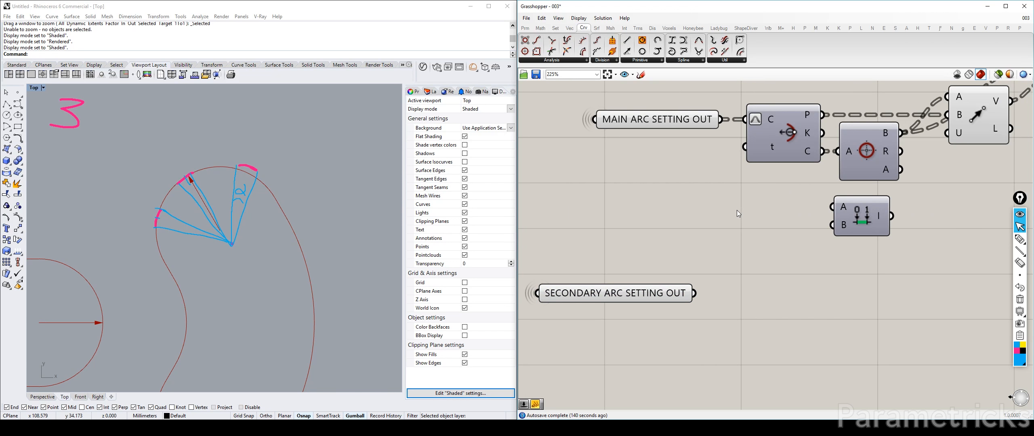
Step: Add a number slider with a value of 30 and a maximum of 80 beside Construct Domain
{"action": "scroll", "coordinate": [737, 210], "scroll_direction": "up", "scroll_amount": 3}
{"action": "double_click", "coordinate": [737, 210]}
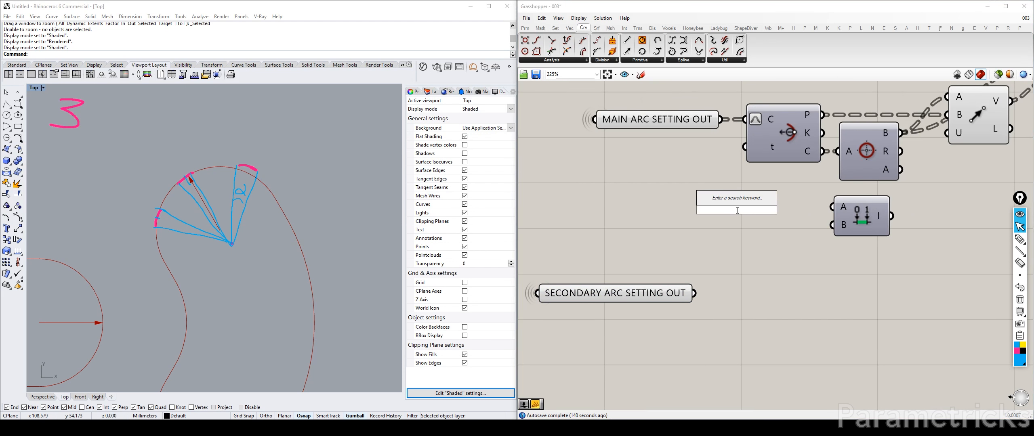
{"action": "type", "text": "30<80"}
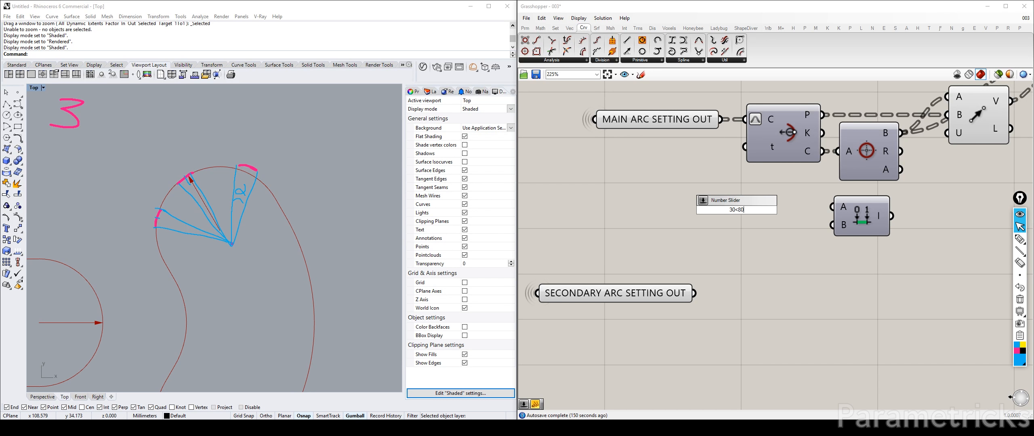
{"action": "key", "text": "Return"}
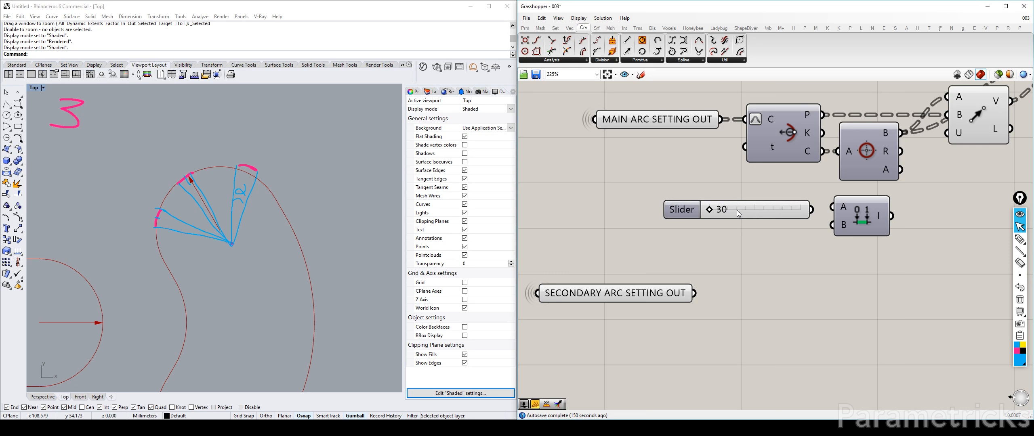
Step: Name the new number slider MAX ANGLE
{"action": "right_click", "coordinate": [699, 214]}
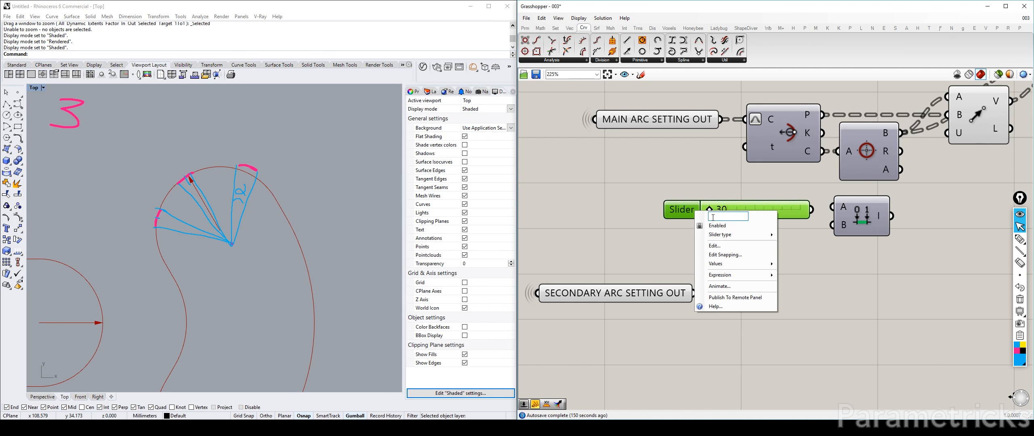
{"action": "type", "text": "DOMAIN A"}
{"action": "key", "text": "BackSpace"}
{"action": "key", "text": "BackSpace"}
{"action": "key", "text": "BackSpace"}
{"action": "key", "text": "BackSpace"}
{"action": "key", "text": "BackSpace"}
{"action": "key", "text": "BackSpace"}
{"action": "key", "text": "BackSpace"}
{"action": "key", "text": "BackSpace"}
{"action": "type", "text": "ANGLE"}
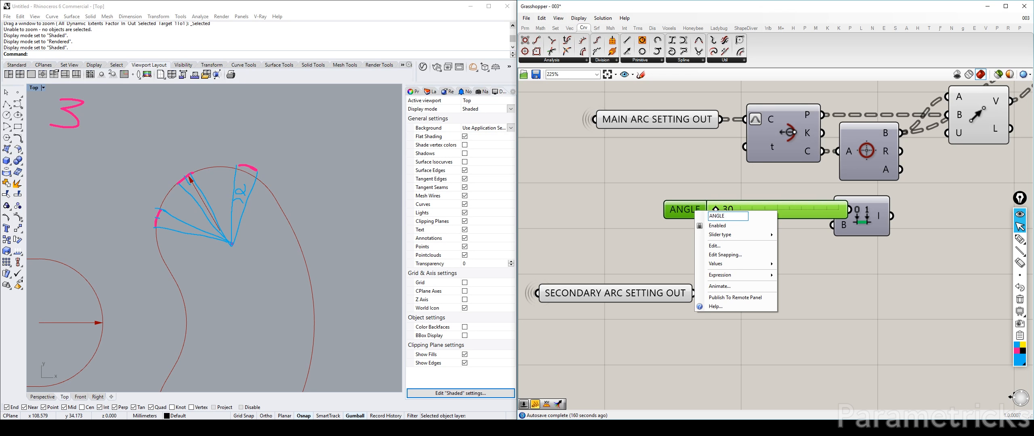
{"action": "key", "text": "BackSpace"}
{"action": "key", "text": "BackSpace"}
{"action": "key", "text": "BackSpace"}
{"action": "key", "text": "BackSpace"}
{"action": "key", "text": "BackSpace"}
{"action": "type", "text": "MAX NAGLRE"}
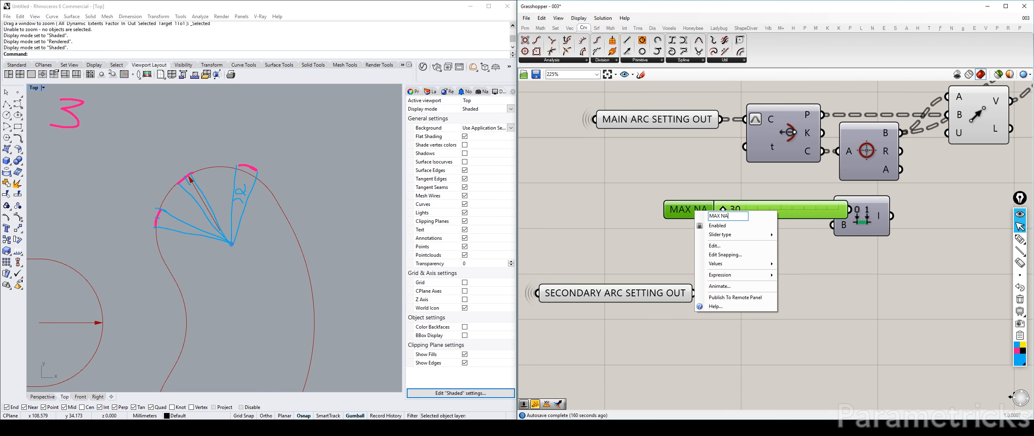
{"action": "key", "text": "BackSpace"}
{"action": "key", "text": "BackSpace"}
{"action": "key", "text": "BackSpace"}
{"action": "key", "text": "BackSpace"}
{"action": "key", "text": "BackSpace"}
{"action": "key", "text": "BackSpace"}
{"action": "type", "text": "ANGLER"}
{"action": "key", "text": "BackSpace"}
{"action": "key", "text": "Return"}
Step: Move the MAX ANGLE slider clear of Construct Domain and connect it to both its A and B inputs
{"action": "left_click_drag", "start_coordinate": [708, 212], "coordinate": [601, 203]}
{"action": "scroll", "coordinate": [638, 197], "scroll_direction": "down", "scroll_amount": 3}
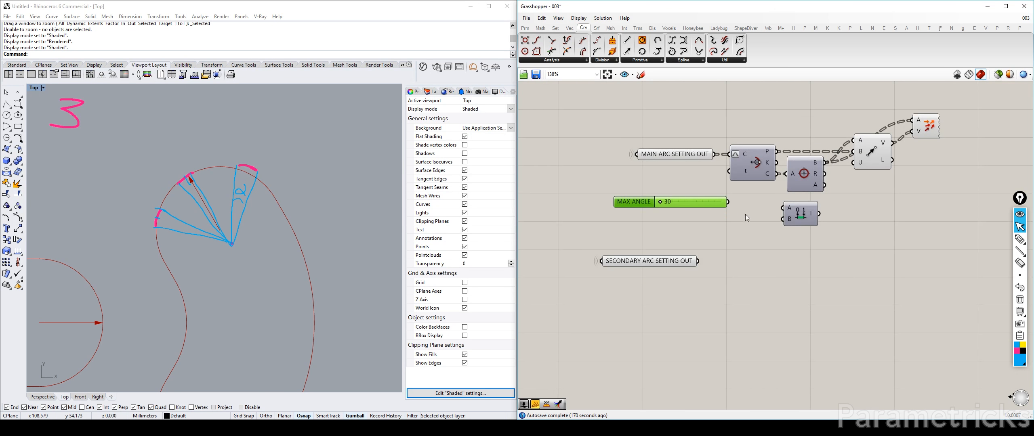
{"action": "left_click_drag", "start_coordinate": [702, 197], "coordinate": [759, 204]}
{"action": "right_click", "coordinate": [754, 214]}
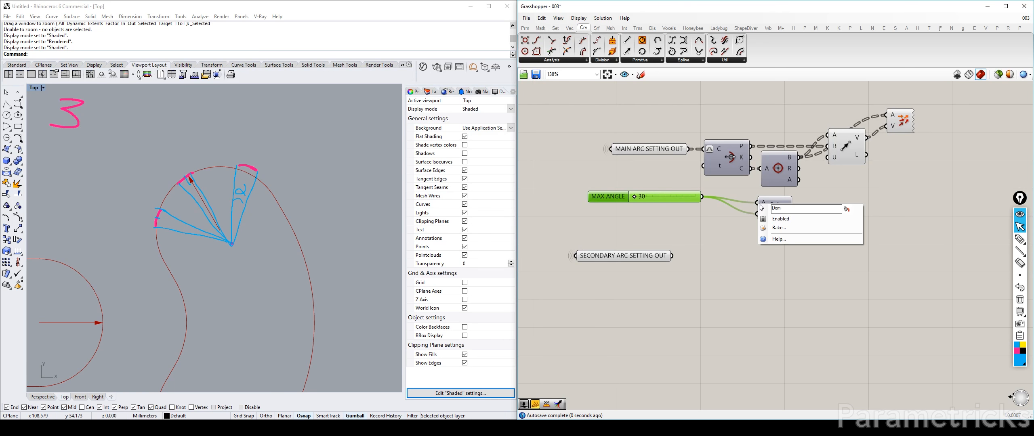
Step: Add a panel beside Construct Domain and connect the I output to it to read the domain
{"action": "left_click", "coordinate": [730, 263]}
{"action": "double_click", "coordinate": [747, 254]}
{"action": "type", "text": "panel"}
{"action": "key", "text": "Return"}
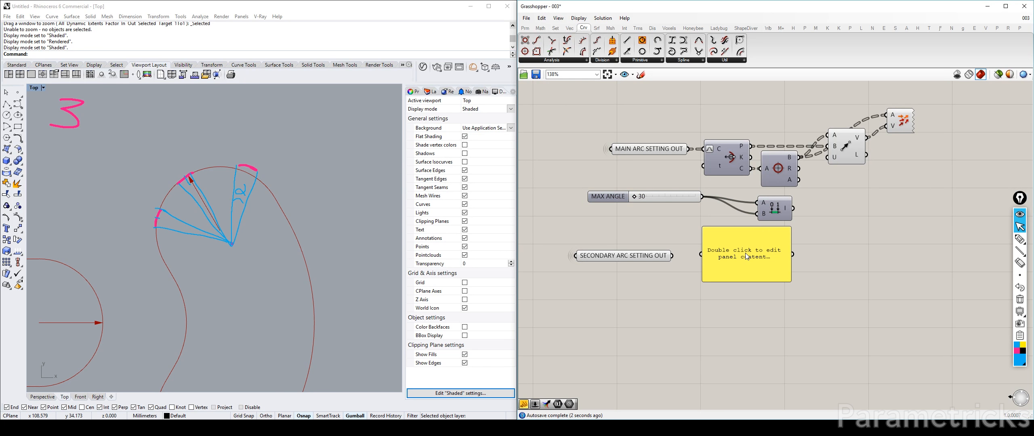
{"action": "left_click_drag", "start_coordinate": [742, 230], "coordinate": [851, 187]}
{"action": "left_click_drag", "start_coordinate": [794, 209], "coordinate": [811, 212]}
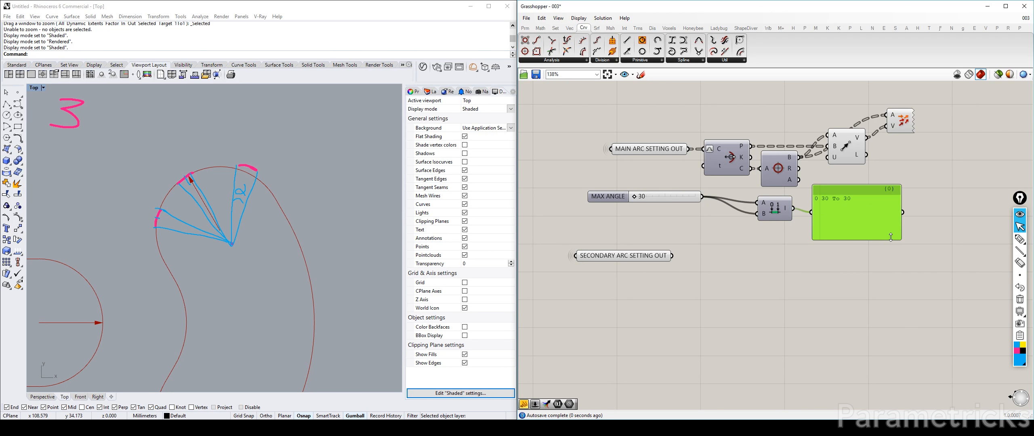
{"action": "left_click", "coordinate": [902, 242]}
Step: Line up the MAX ANGLE slider with Construct Domain, nudging both components slightly
{"action": "scroll", "coordinate": [667, 200], "scroll_direction": "up", "scroll_amount": 1}
{"action": "left_click_drag", "start_coordinate": [662, 194], "coordinate": [663, 210]}
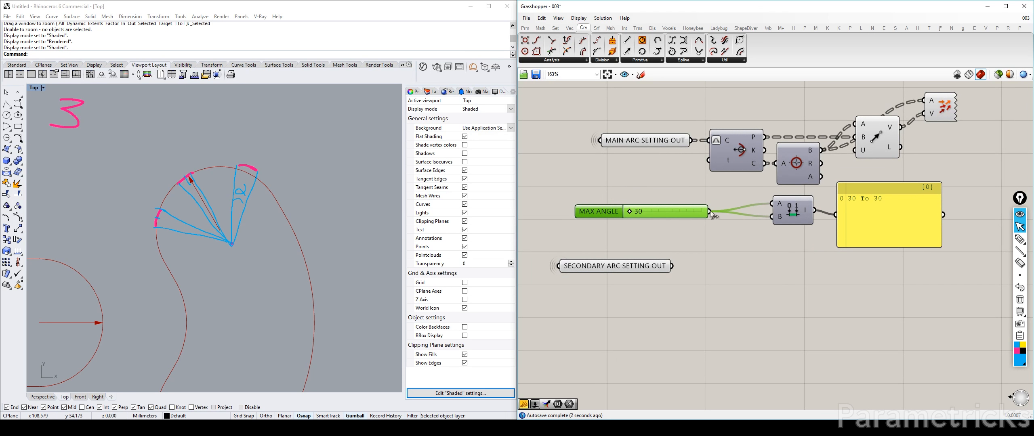
{"action": "left_click_drag", "start_coordinate": [793, 214], "coordinate": [788, 214]}
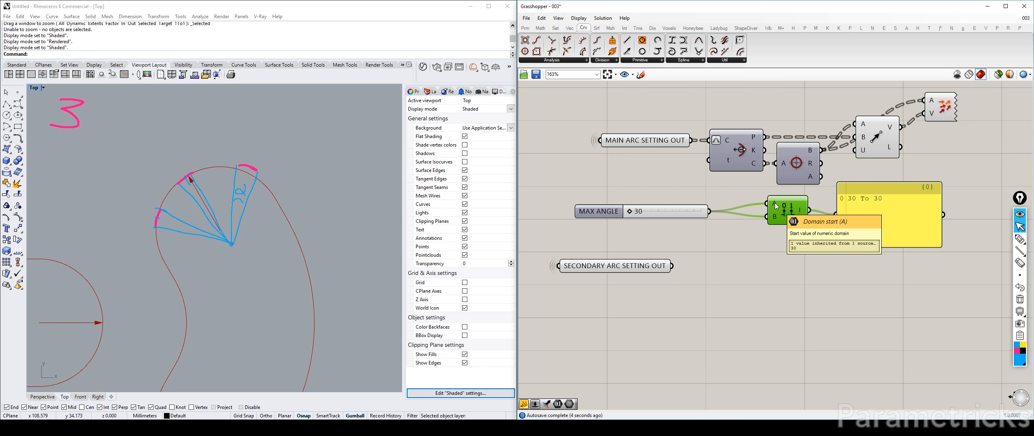
{"action": "left_click_drag", "start_coordinate": [631, 210], "coordinate": [595, 212]}
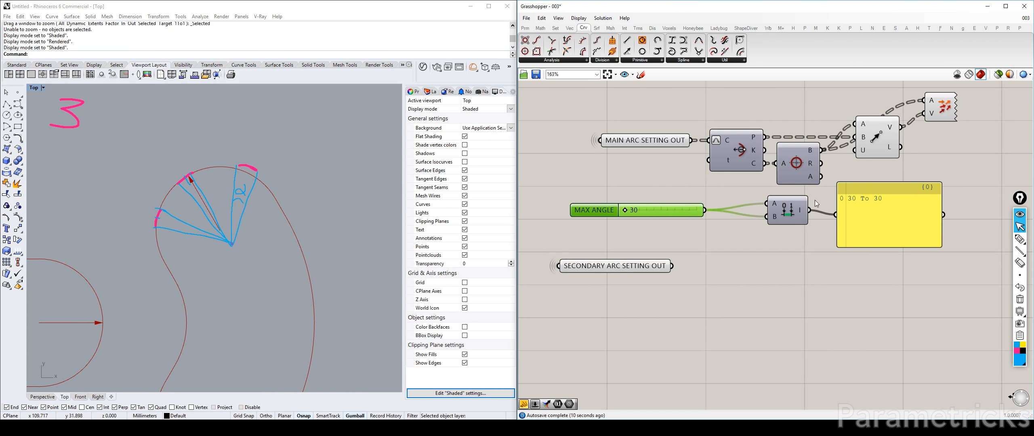
Step: Give Construct Domain's A input an expression that returns the negative half of the maximum angle
{"action": "right_click", "coordinate": [780, 208]}
{"action": "mouse_move", "coordinate": [807, 284]}
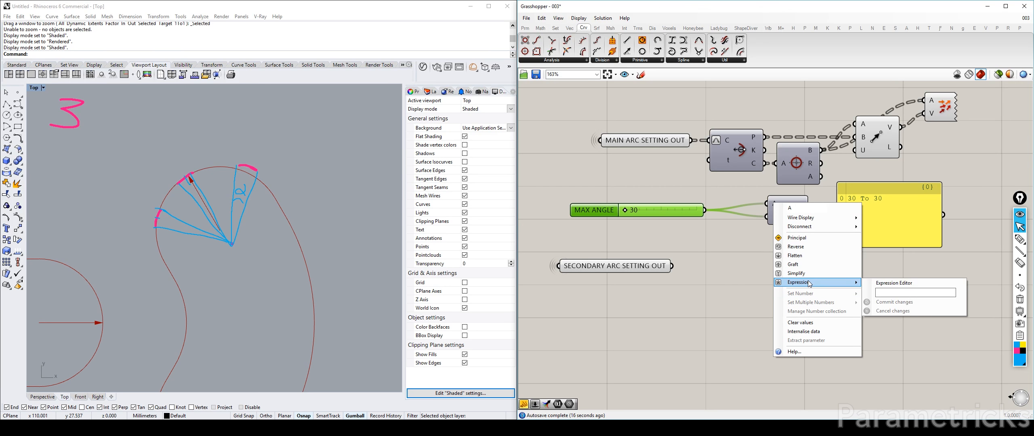
{"action": "left_click", "coordinate": [891, 293]}
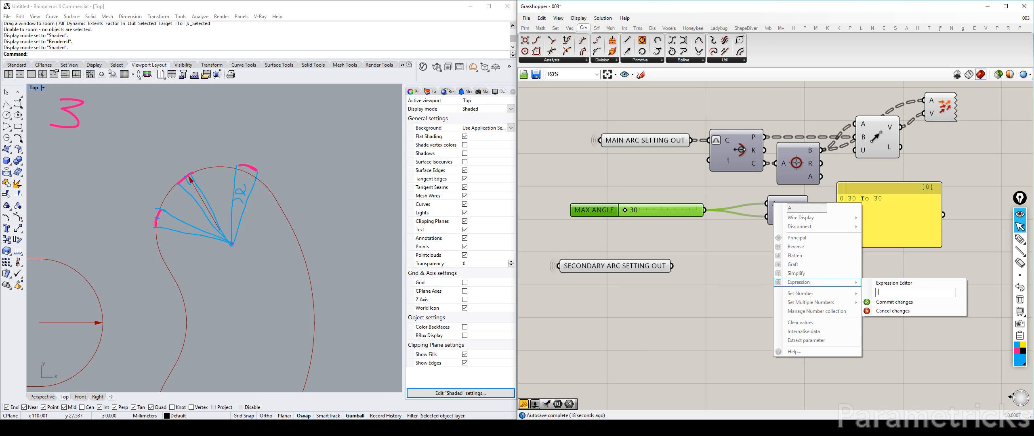
{"action": "left_click", "coordinate": [906, 301]}
Step: Give Construct Domain's B input the expression X-2
{"action": "right_click", "coordinate": [773, 217]}
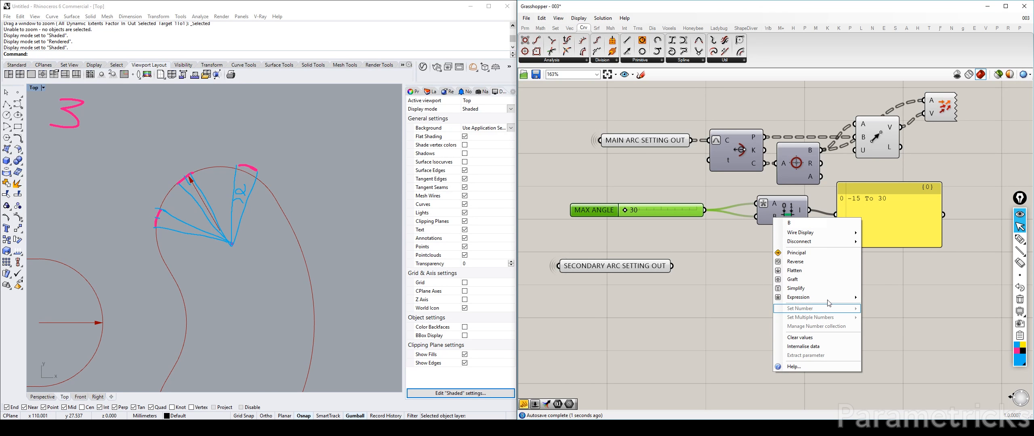
{"action": "mouse_move", "coordinate": [836, 298]}
{"action": "left_click", "coordinate": [889, 306]}
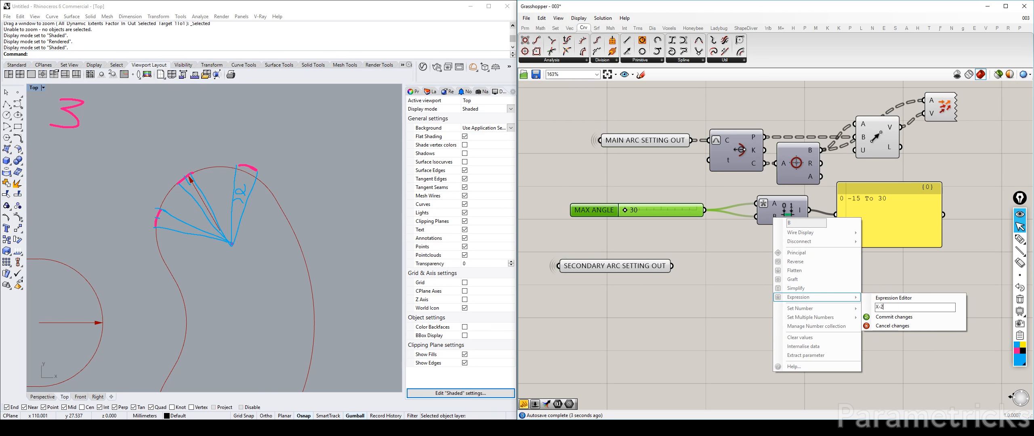
{"action": "left_click", "coordinate": [895, 317]}
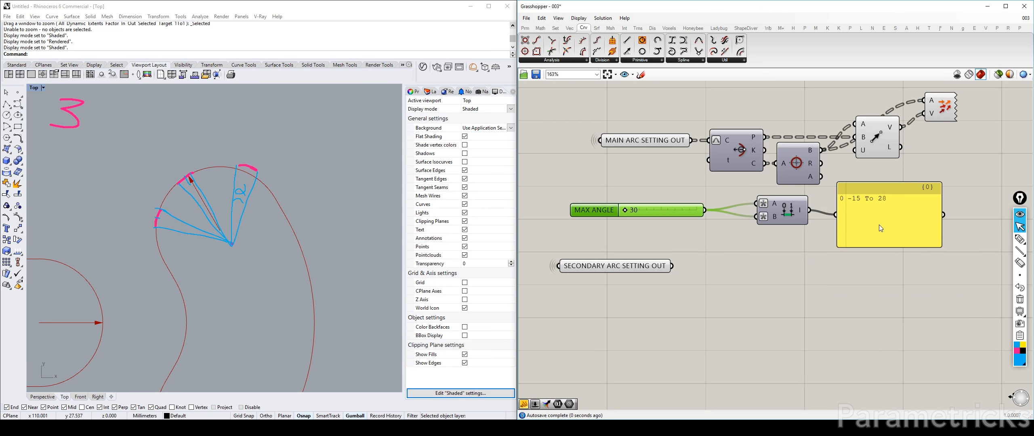
Step: Set the expression on Construct Domain's B input to X/2
{"action": "right_click", "coordinate": [771, 218]}
{"action": "mouse_move", "coordinate": [836, 298]}
{"action": "left_click", "coordinate": [895, 305]}
{"action": "key", "text": "BackSpace"}
{"action": "key", "text": "BackSpace"}
{"action": "key", "text": "BackSpace"}
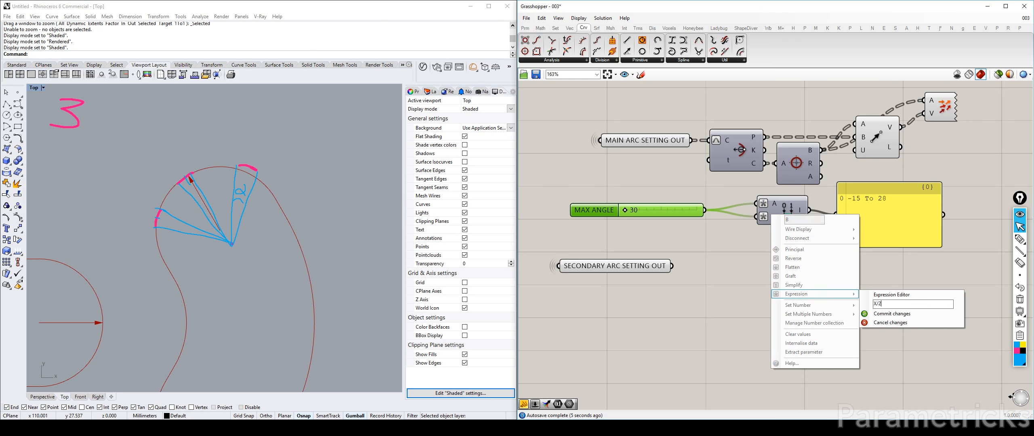
{"action": "key", "text": "Return"}
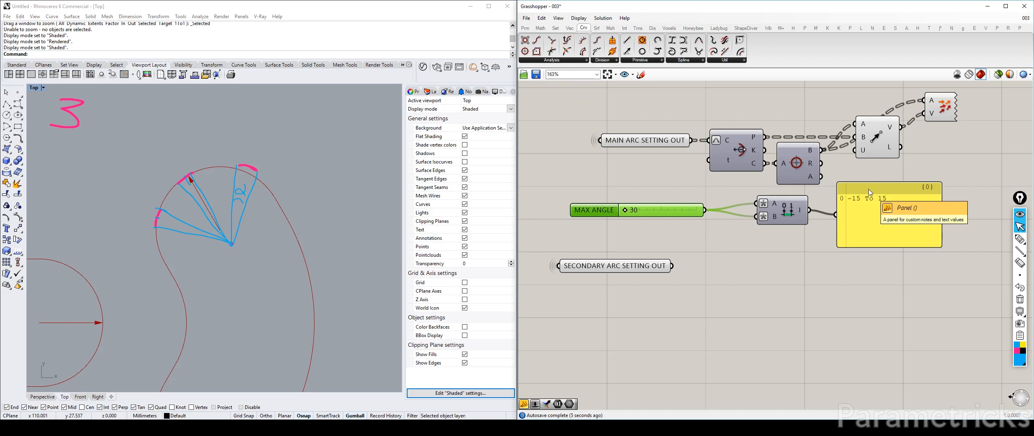
Step: Delete the panel connected to Construct Domain's output
{"action": "right_click_drag", "start_coordinate": [869, 200], "coordinate": [766, 185]}
{"action": "left_click_drag", "start_coordinate": [803, 196], "coordinate": [844, 199]}
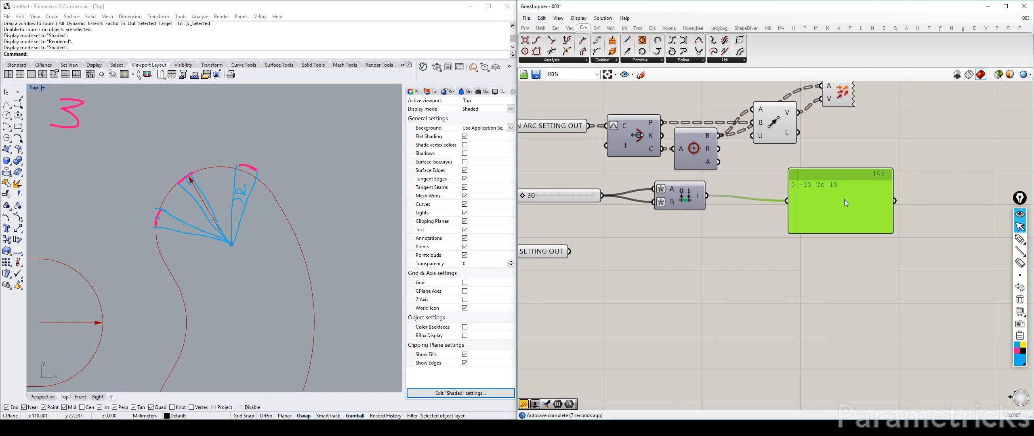
{"action": "right_click_drag", "start_coordinate": [802, 196], "coordinate": [794, 222]}
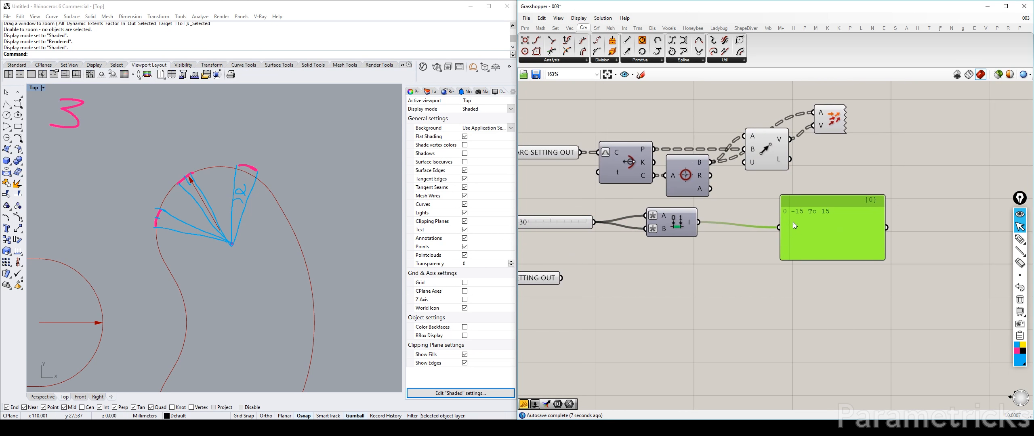
{"action": "key", "text": "Delete"}
Step: Add a Range component after Construct Domain and connect the domain's I output to its D input
{"action": "double_click", "coordinate": [773, 228]}
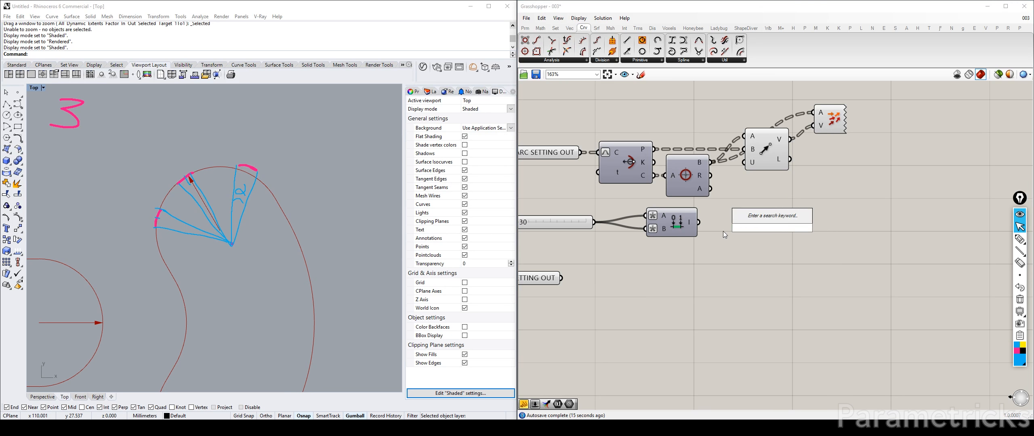
{"action": "type", "text": "RANBG"}
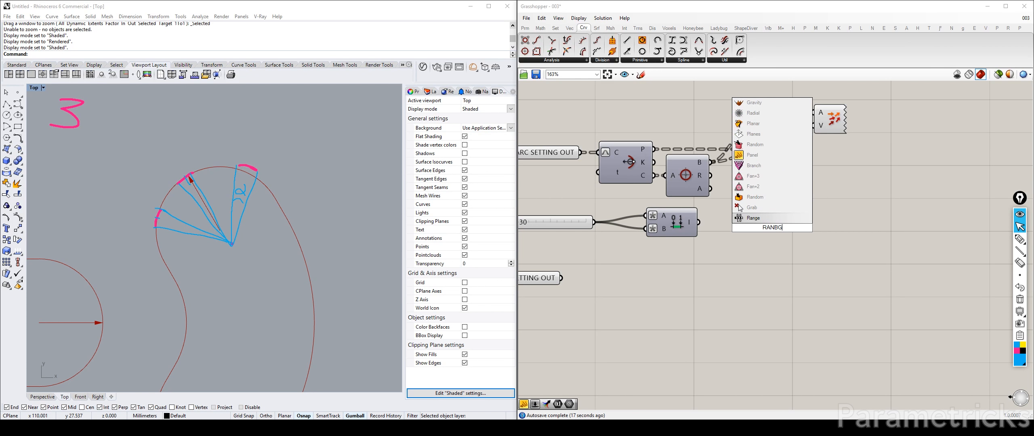
{"action": "key", "text": "BackSpace"}
{"action": "key", "text": "BackSpace"}
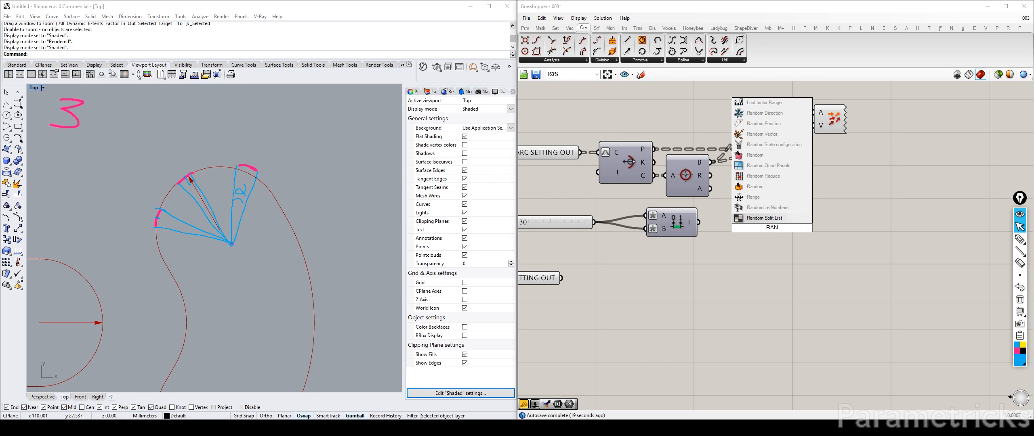
{"action": "key", "text": "Up"}
{"action": "key", "text": "Up"}
{"action": "key", "text": "Return"}
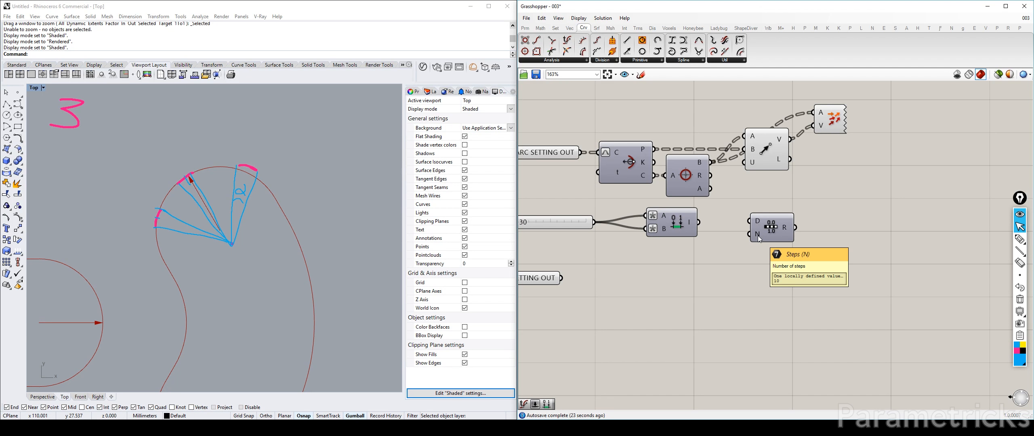
{"action": "left_click_drag", "start_coordinate": [699, 222], "coordinate": [749, 221]}
Step: Add a Panel, connect it to Range's R output, and enlarge it to show the list of angles
{"action": "double_click", "coordinate": [719, 280]}
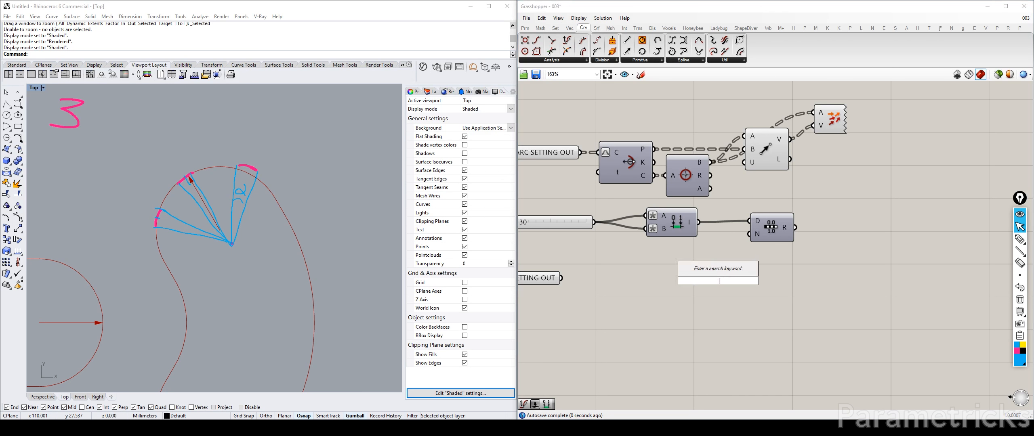
{"action": "type", "text": "panel"}
{"action": "key", "text": "Return"}
{"action": "left_click_drag", "start_coordinate": [718, 281], "coordinate": [910, 233]}
{"action": "left_click_drag", "start_coordinate": [795, 227], "coordinate": [853, 231]}
{"action": "left_click_drag", "start_coordinate": [934, 256], "coordinate": [933, 287]}
Step: Move the SECONDARY ARC SETTING OUT parameter lower on the canvas to free space beneath the MAX ANGLE slider
{"action": "right_click_drag", "start_coordinate": [535, 280], "coordinate": [617, 272]}
{"action": "left_click_drag", "start_coordinate": [618, 272], "coordinate": [661, 316]}
{"action": "left_click", "coordinate": [638, 267]}
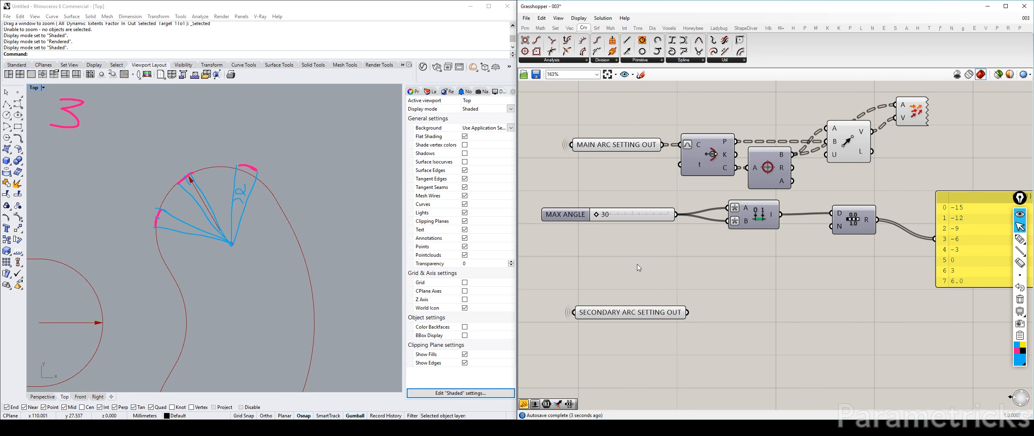
Step: Add a number slider below MAX ANGLE with a value of 2 and an upper limit of 5
{"action": "scroll", "coordinate": [644, 267], "scroll_direction": "down", "scroll_amount": 2}
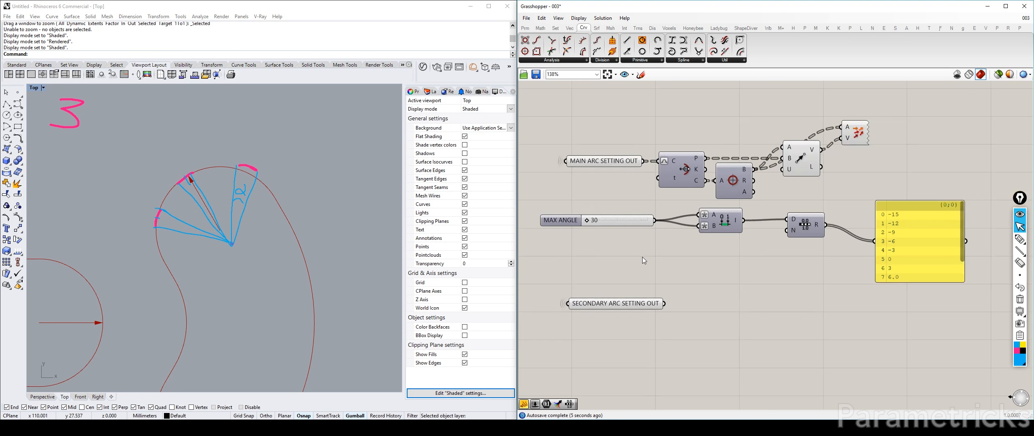
{"action": "double_click", "coordinate": [638, 255]}
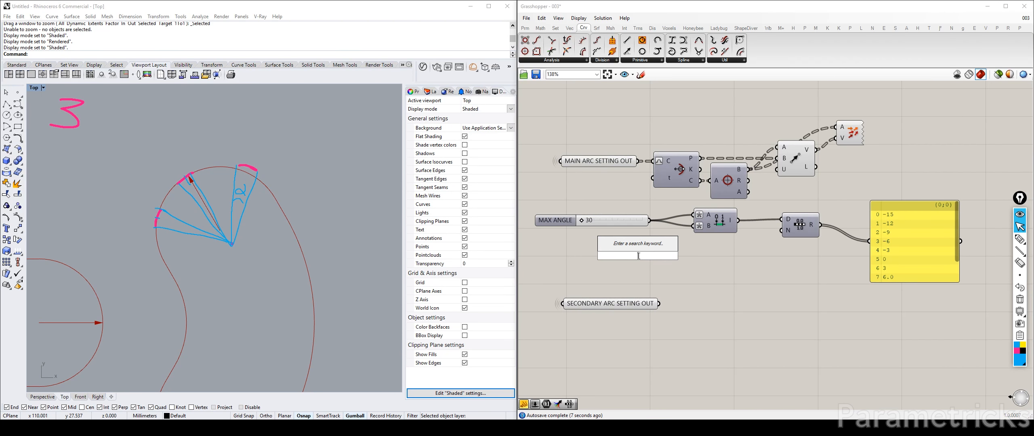
{"action": "type", "text": "2"}
{"action": "key", "text": "BackSpace"}
{"action": "type", "text": "2<5"}
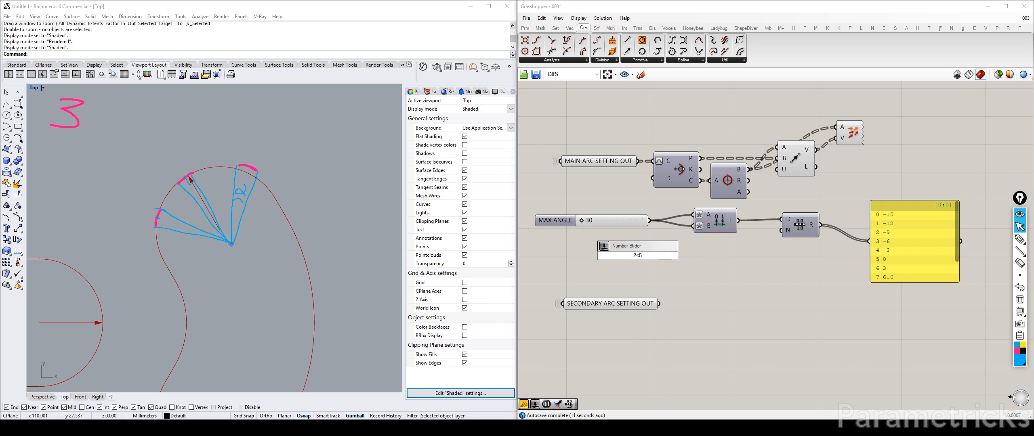
{"action": "key", "text": "Return"}
{"action": "scroll", "coordinate": [639, 255], "scroll_direction": "up", "scroll_amount": 2}
Step: Rename the new slider NUMBER OF COLUMNS
{"action": "right_click", "coordinate": [604, 261]}
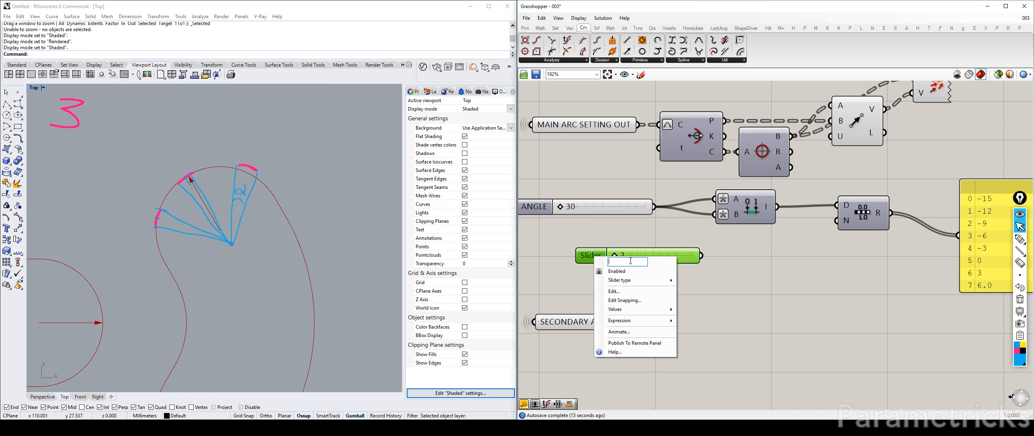
{"action": "type", "text": "NUMER"}
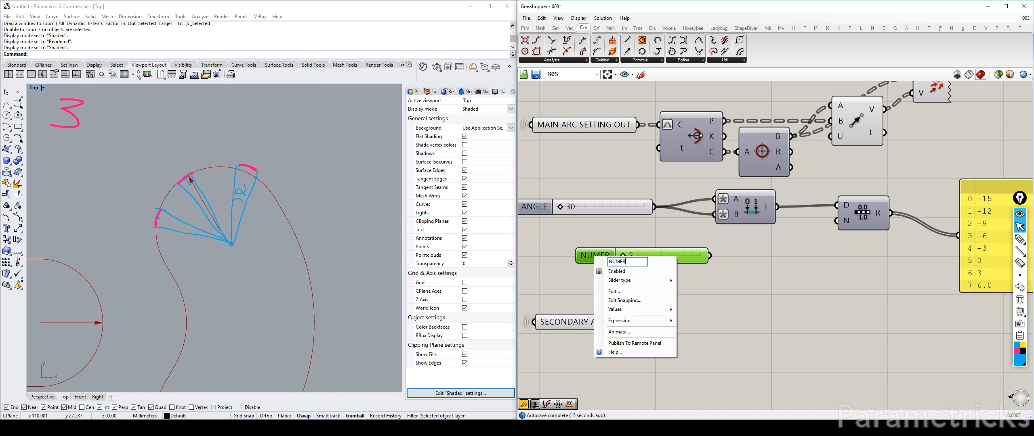
{"action": "key", "text": "BackSpace"}
{"action": "key", "text": "BackSpace"}
{"action": "type", "text": "BER OF CI"}
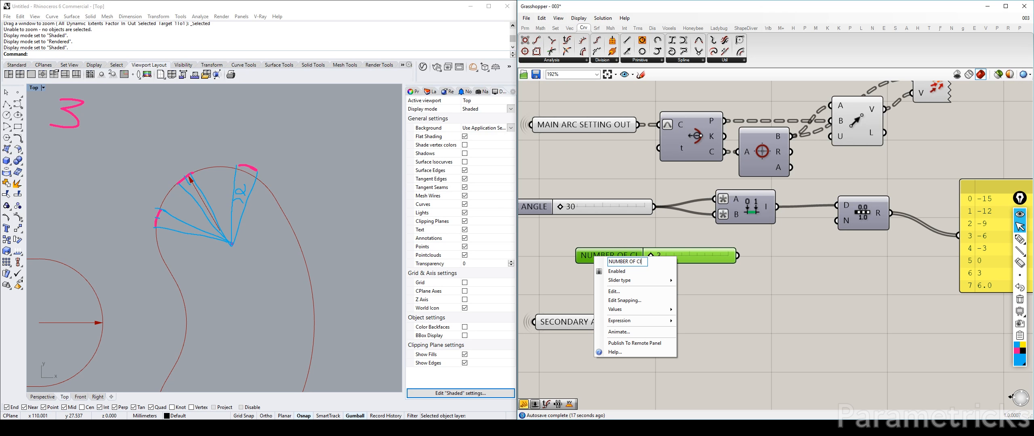
{"action": "key", "text": "BackSpace"}
{"action": "type", "text": "O"}
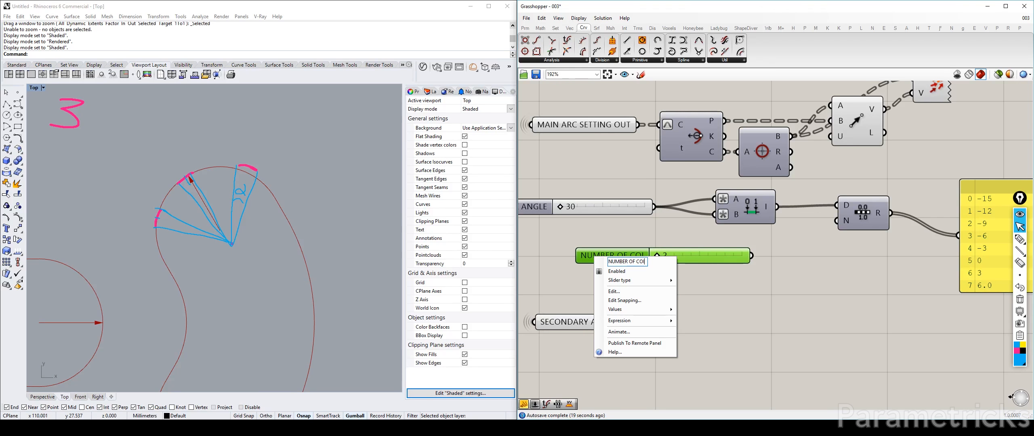
{"action": "type", "text": "LUMNS"}
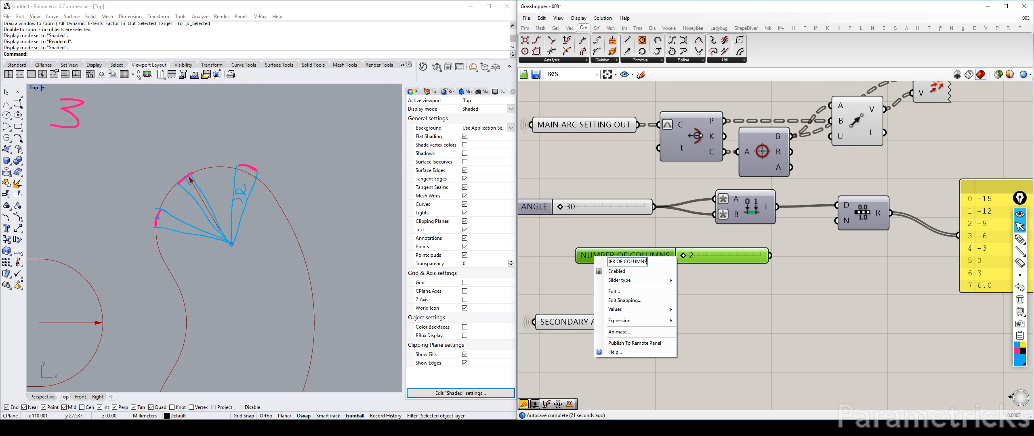
{"action": "left_click", "coordinate": [736, 278]}
Step: Connect the NUMBER OF COLUMNS slider, set to 3, to Range's N input and give that input the expression X-1
{"action": "left_click_drag", "start_coordinate": [661, 255], "coordinate": [837, 221]}
{"action": "right_click_drag", "start_coordinate": [905, 225], "coordinate": [790, 220]}
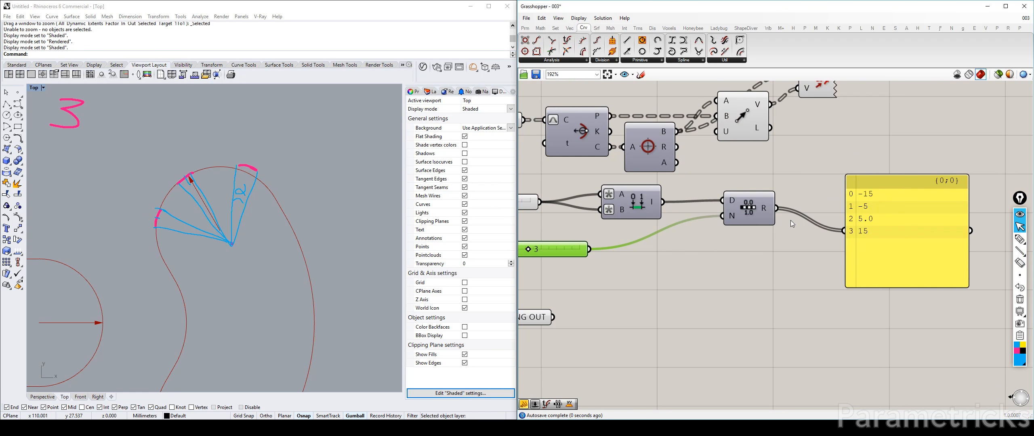
{"action": "right_click", "coordinate": [742, 218]}
{"action": "mouse_move", "coordinate": [768, 295]}
{"action": "left_click", "coordinate": [852, 305]}
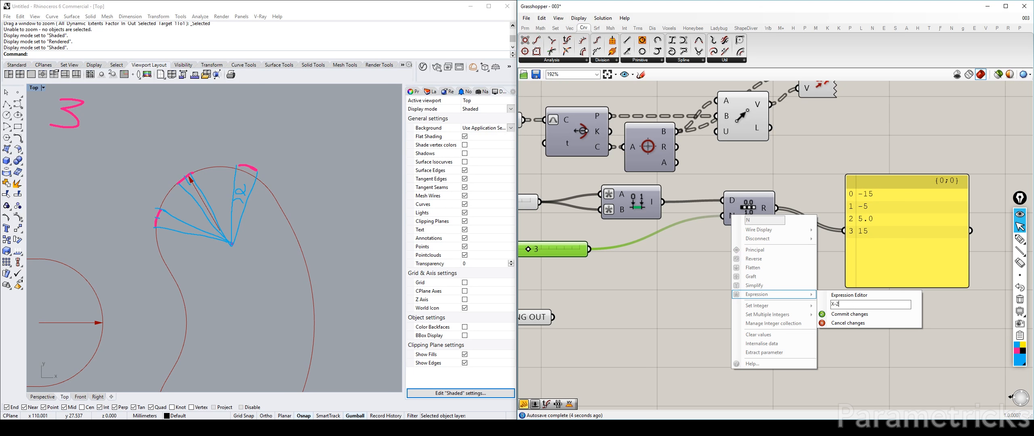
{"action": "key", "text": "BackSpace"}
{"action": "type", "text": "1"}
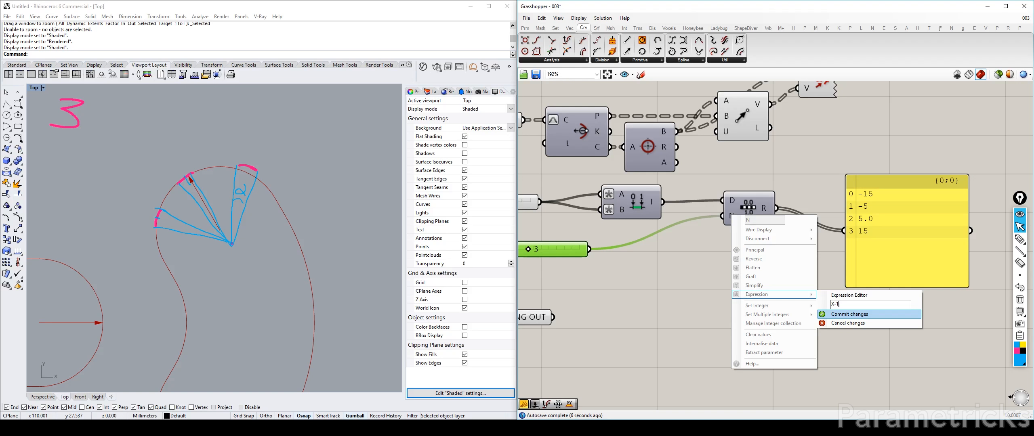
{"action": "left_click", "coordinate": [850, 314]}
{"action": "scroll", "coordinate": [877, 216], "scroll_direction": "down", "scroll_amount": 1}
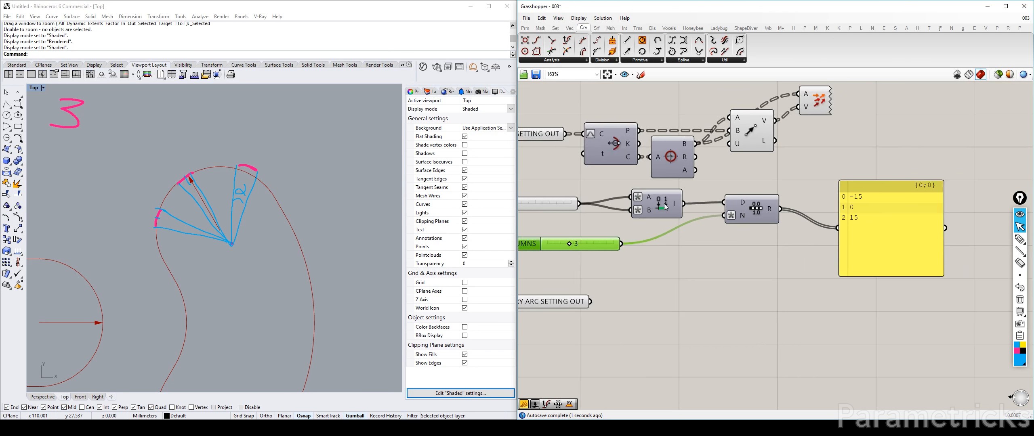
Step: Set the MAX ANGLE slider to 50
{"action": "left_click_drag", "start_coordinate": [555, 204], "coordinate": [577, 207]}
{"action": "double_click", "coordinate": [600, 200]}
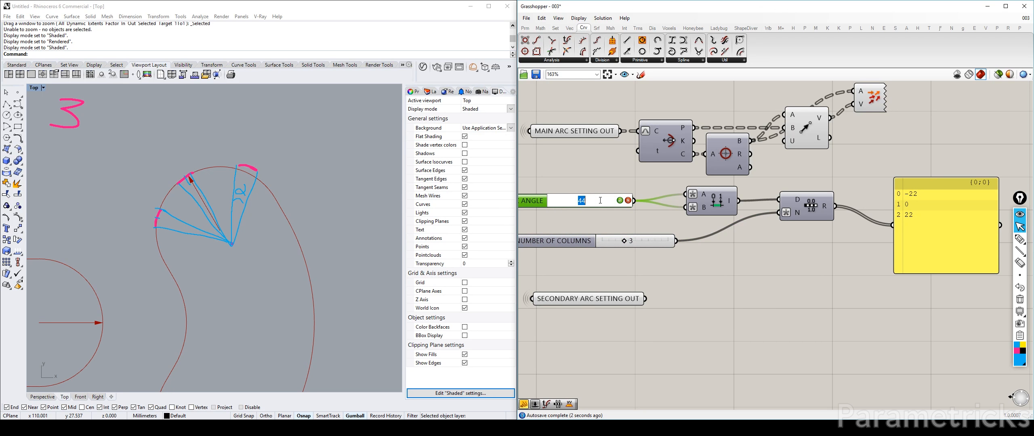
{"action": "type", "text": "50"}
{"action": "key", "text": "Return"}
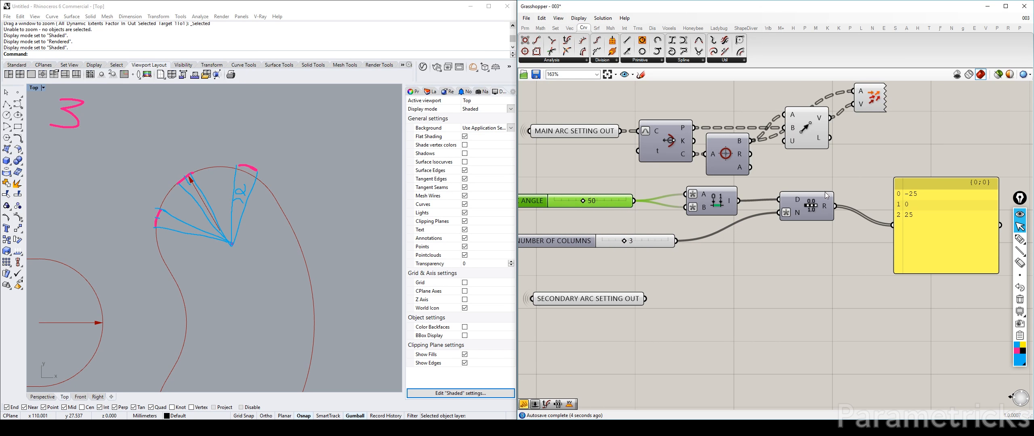
Step: Move the panel away from Range and place a vector Rotate component above the wire between them
{"action": "right_click_drag", "start_coordinate": [958, 208], "coordinate": [844, 209]}
{"action": "left_click_drag", "start_coordinate": [841, 211], "coordinate": [929, 197]}
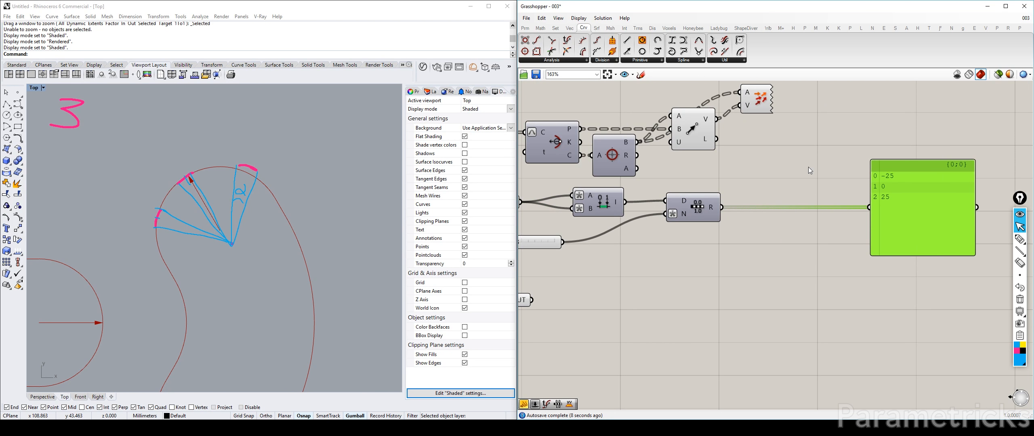
{"action": "double_click", "coordinate": [808, 167]}
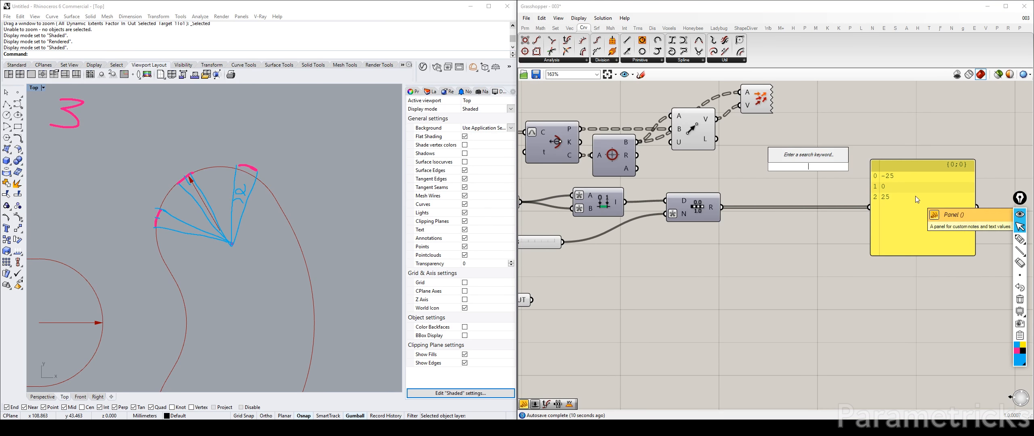
{"action": "type", "text": "ROT"}
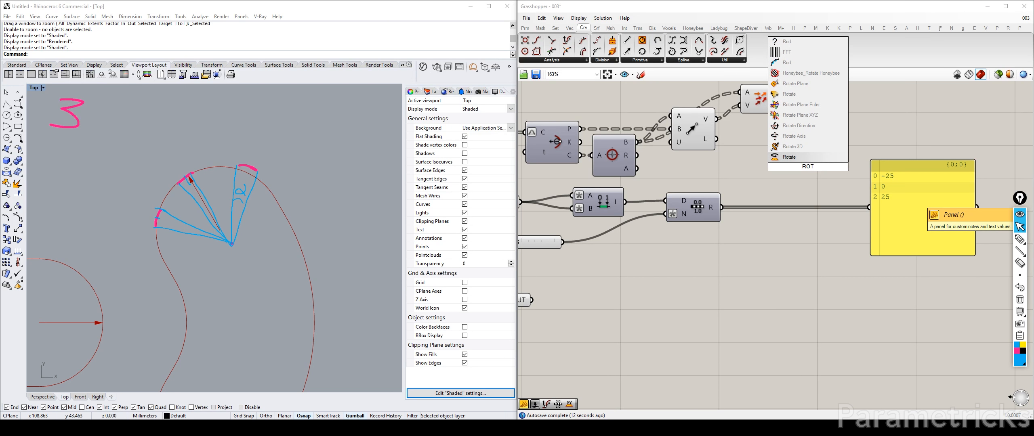
{"action": "type", "text": "ATE"}
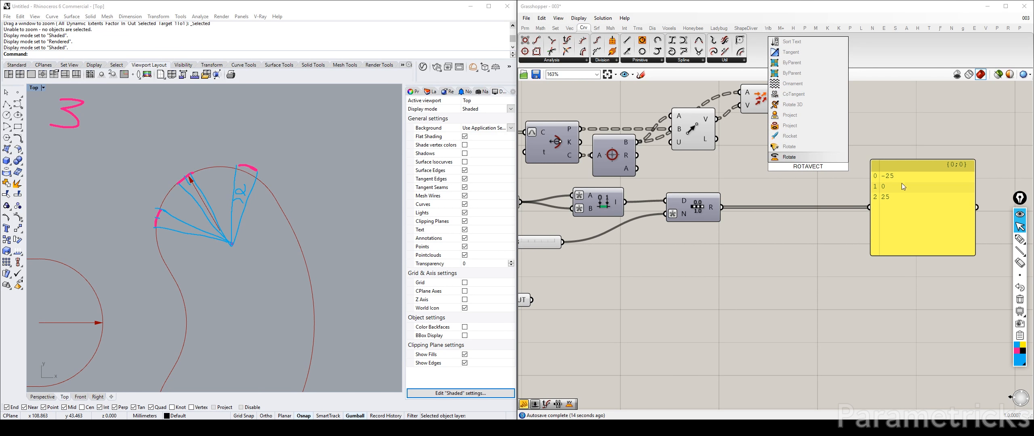
{"action": "left_click", "coordinate": [801, 146]}
{"action": "left_click_drag", "start_coordinate": [802, 151], "coordinate": [819, 120]}
Step: Rearrange the Vector Display and Vector 2Pt components and connect Vector 2Pt's V output to Rotate's V input
{"action": "right_click_drag", "start_coordinate": [762, 122], "coordinate": [722, 136]}
{"action": "left_click", "coordinate": [725, 99]}
{"action": "left_click_drag", "start_coordinate": [727, 102], "coordinate": [661, 71]}
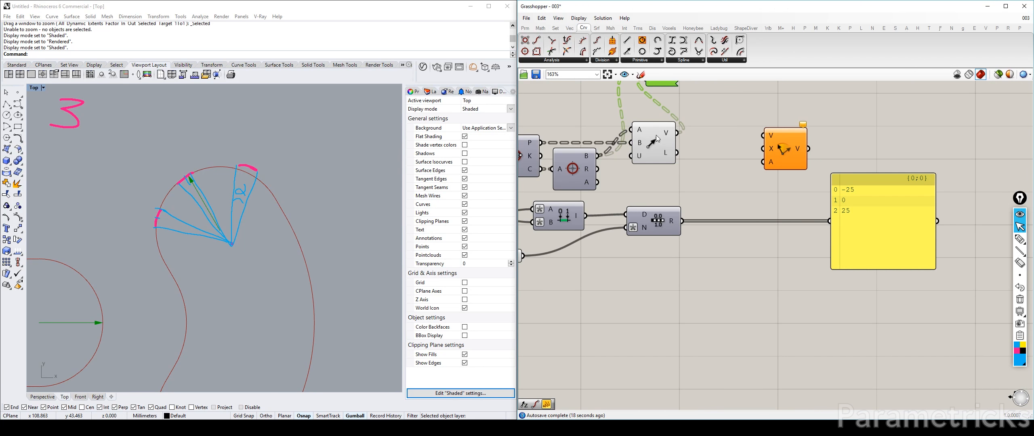
{"action": "left_click", "coordinate": [658, 137]}
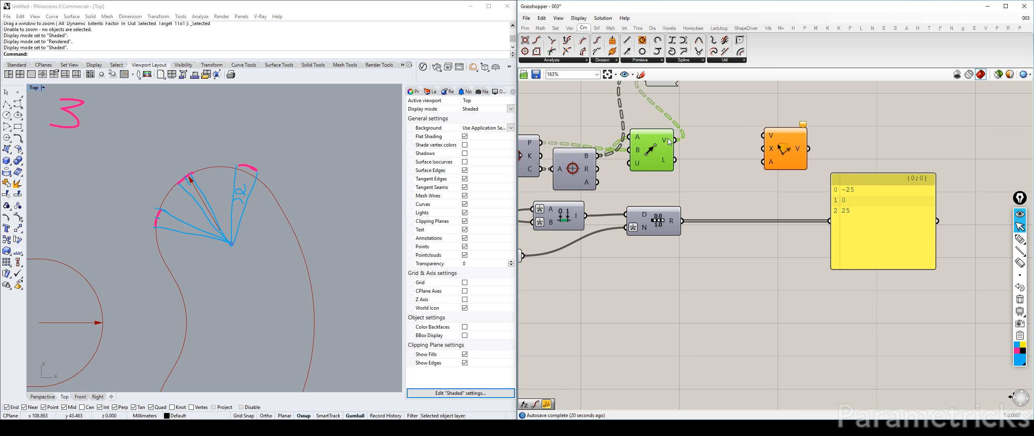
{"action": "right_click_drag", "start_coordinate": [670, 143], "coordinate": [673, 180]}
{"action": "left_click", "coordinate": [666, 112]}
{"action": "left_click_drag", "start_coordinate": [679, 177], "coordinate": [759, 178]}
Step: Add a Unit Z vector and connect it to Rotate's X axis input, placing Rotate just after it
{"action": "double_click", "coordinate": [727, 133]}
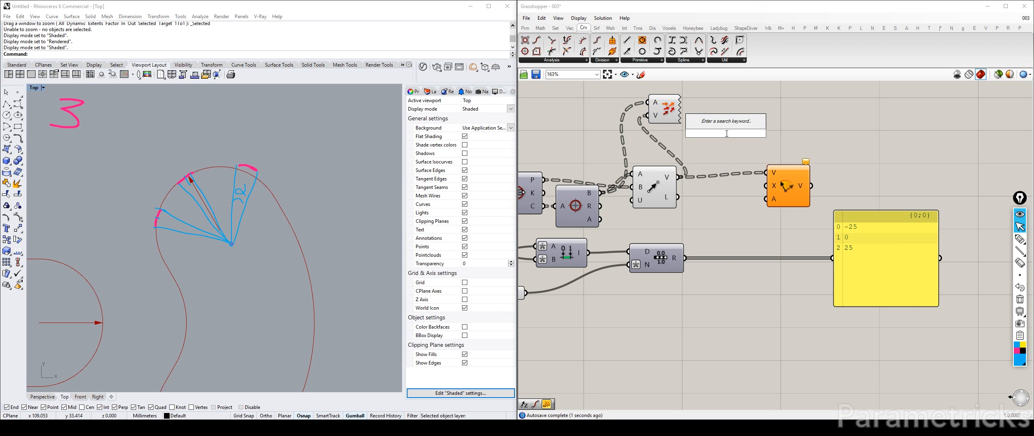
{"action": "type", "text": "X"}
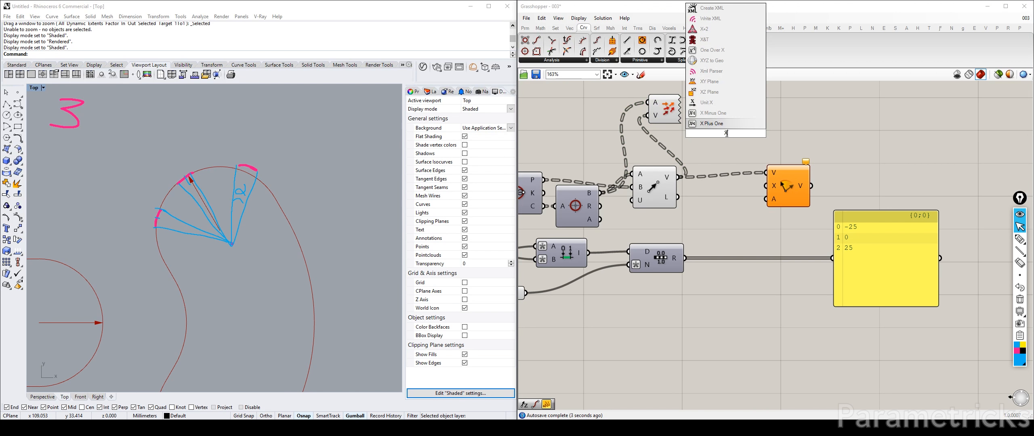
{"action": "key", "text": "BackSpace"}
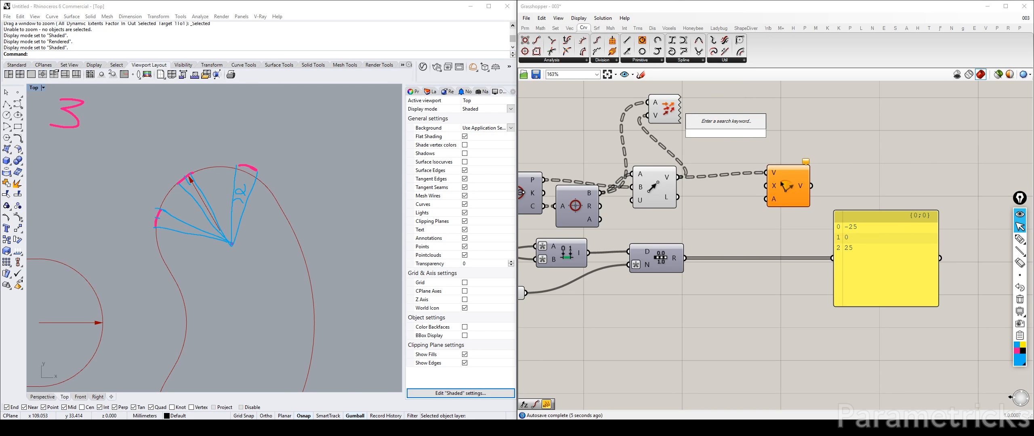
{"action": "type", "text": "Z"}
{"action": "key", "text": "Return"}
{"action": "right_click_drag", "start_coordinate": [620, 134], "coordinate": [708, 125]}
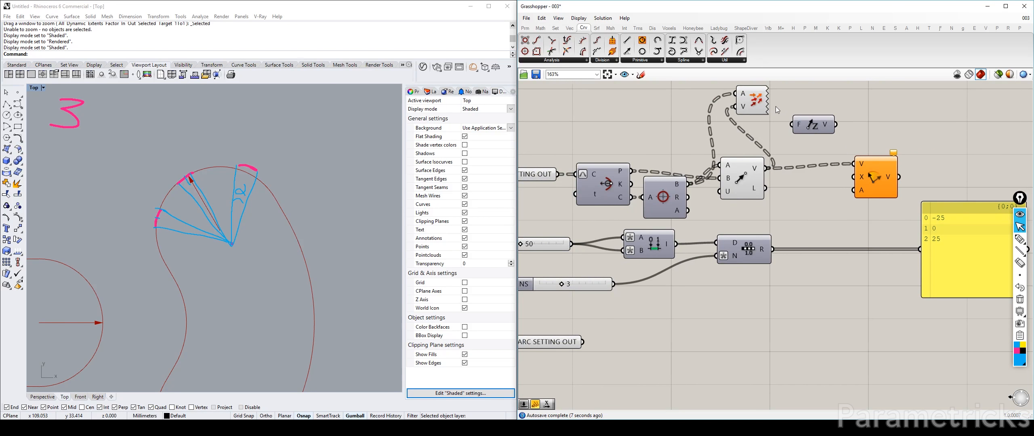
{"action": "left_click_drag", "start_coordinate": [759, 104], "coordinate": [780, 88]}
{"action": "left_click_drag", "start_coordinate": [818, 122], "coordinate": [879, 164]}
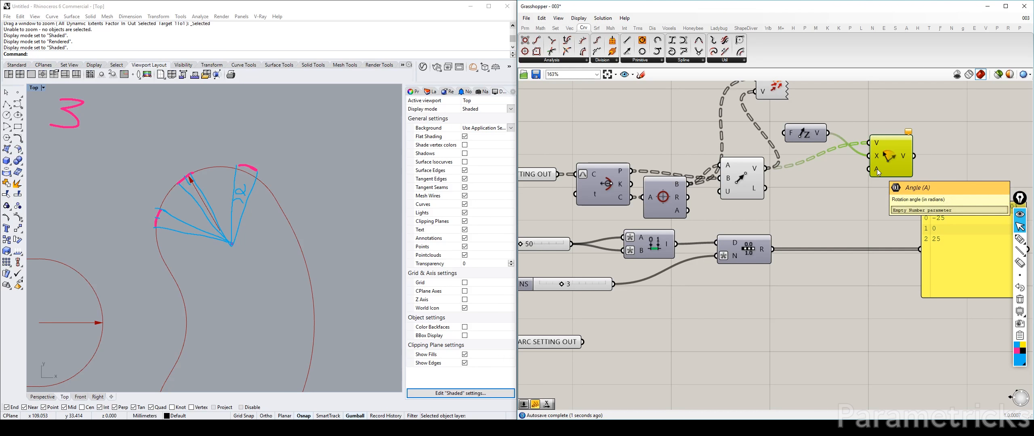
Step: Clear the hand-drawn annotations over the Rhino viewport and collapse the annotation toolbar
{"action": "mouse_move", "coordinate": [877, 158]}
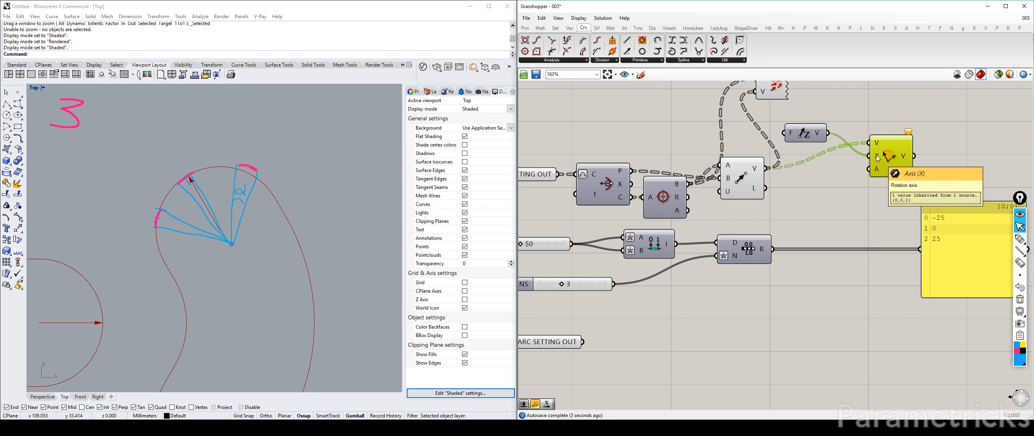
{"action": "right_click_drag", "start_coordinate": [878, 158], "coordinate": [860, 161]}
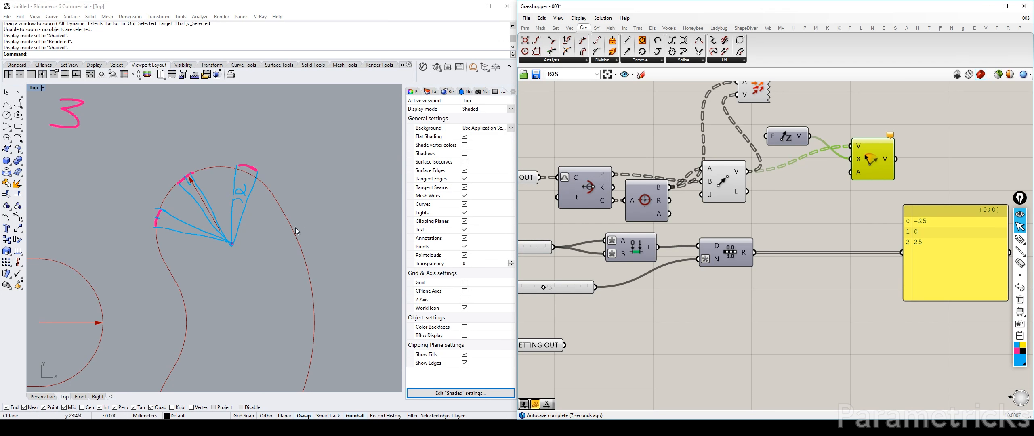
{"action": "right_click_drag", "start_coordinate": [230, 246], "coordinate": [237, 243]}
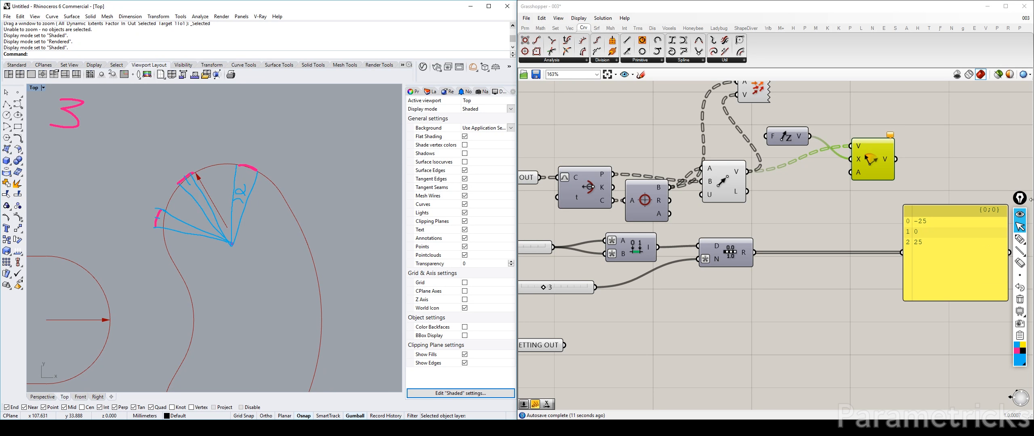
{"action": "left_click", "coordinate": [1020, 299]}
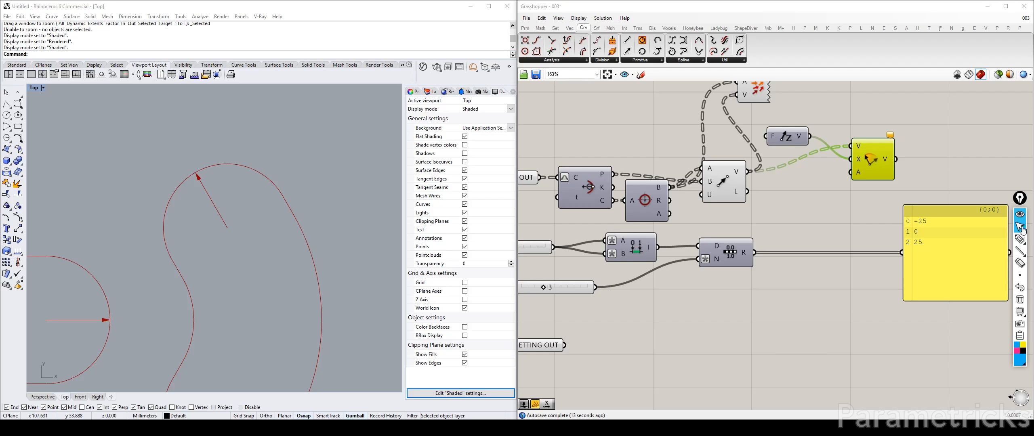
{"action": "left_click", "coordinate": [1021, 216]}
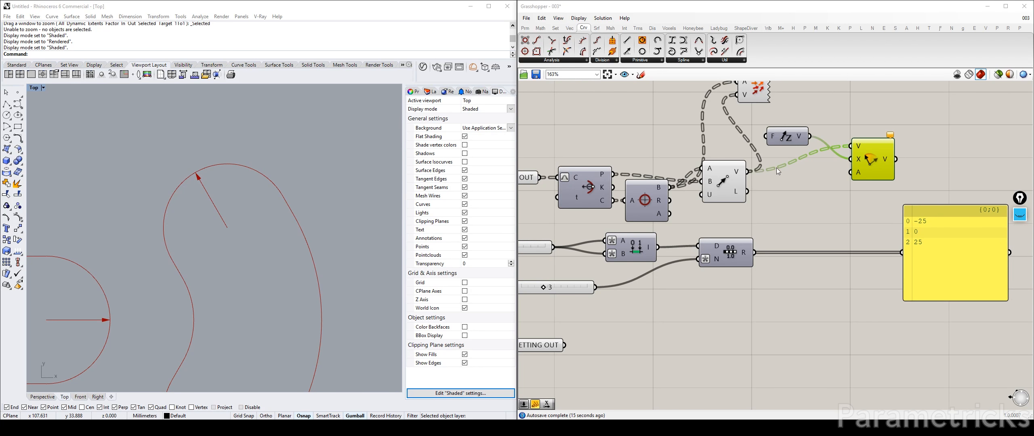
Step: Reposition Unit Z and Vector 2Pt on the canvas so their wires to Rotate are easier to read
{"action": "left_click_drag", "start_coordinate": [799, 134], "coordinate": [807, 126]}
{"action": "left_click_drag", "start_coordinate": [727, 180], "coordinate": [733, 194]}
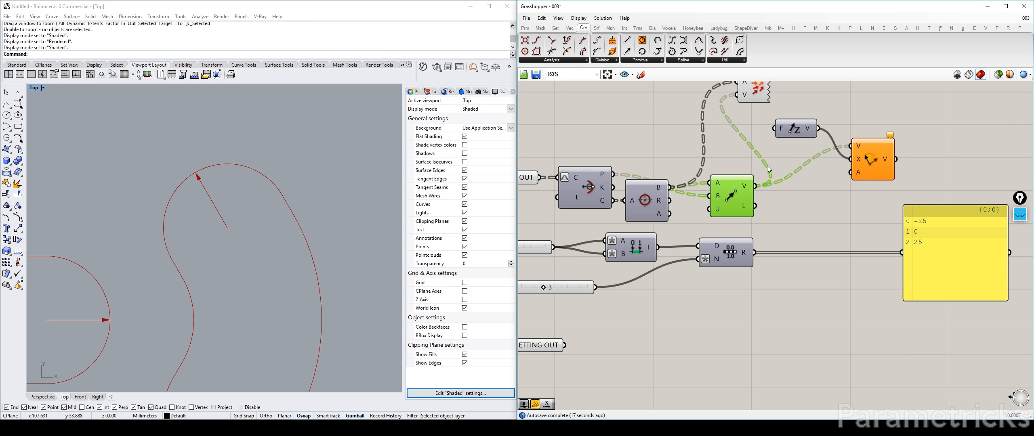
{"action": "mouse_move", "coordinate": [794, 130]}
{"action": "left_mouse_down"}
{"action": "mouse_move", "coordinate": [783, 154]}
{"action": "mouse_move", "coordinate": [780, 135]}
{"action": "left_mouse_up"}
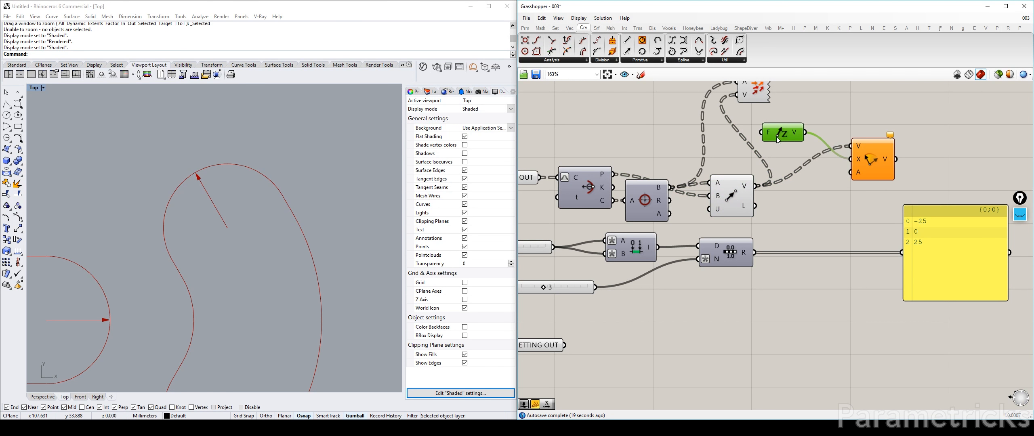
{"action": "right_click_drag", "start_coordinate": [261, 213], "coordinate": [334, 176]}
{"action": "scroll", "coordinate": [334, 176], "scroll_direction": "down", "scroll_amount": 6}
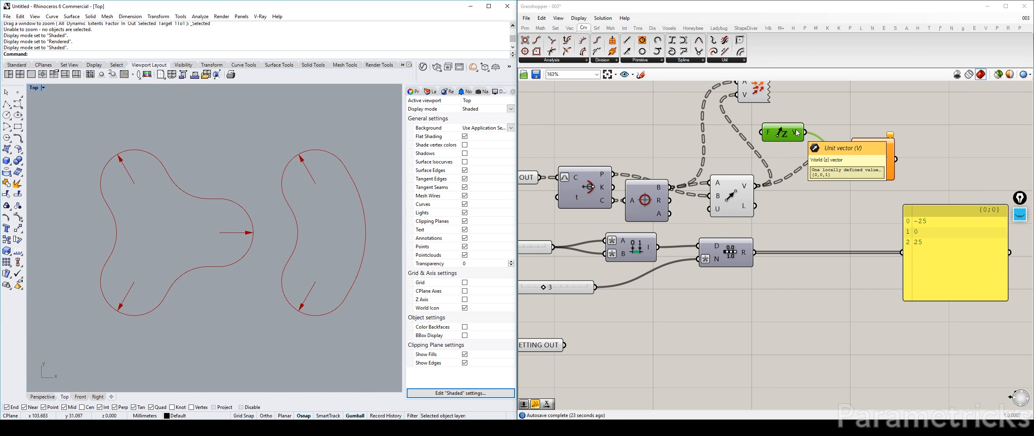
Step: Set Rotate's A angle input to degrees and shift Vector 2Pt and Unit Z slightly away from Rotate
{"action": "right_click_drag", "start_coordinate": [813, 142], "coordinate": [732, 147]}
{"action": "left_click", "coordinate": [786, 162]}
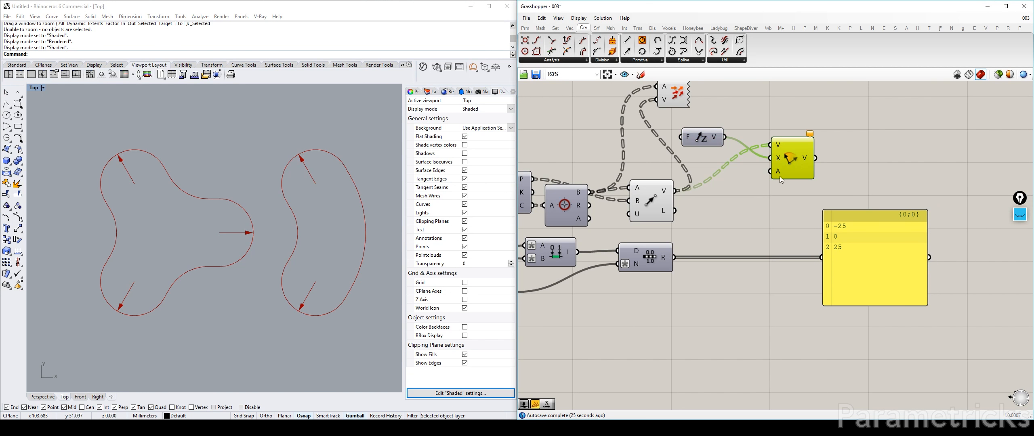
{"action": "right_click", "coordinate": [777, 170]}
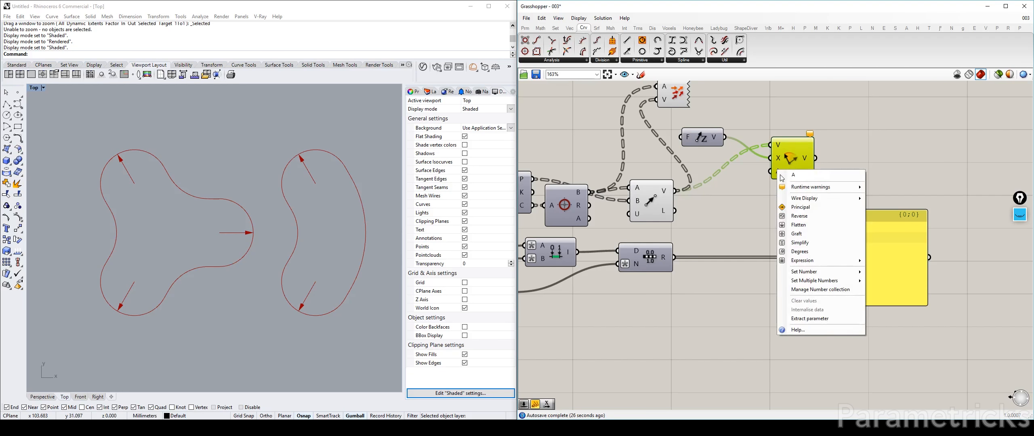
{"action": "left_click", "coordinate": [836, 251]}
{"action": "left_click_drag", "start_coordinate": [653, 199], "coordinate": [642, 197]}
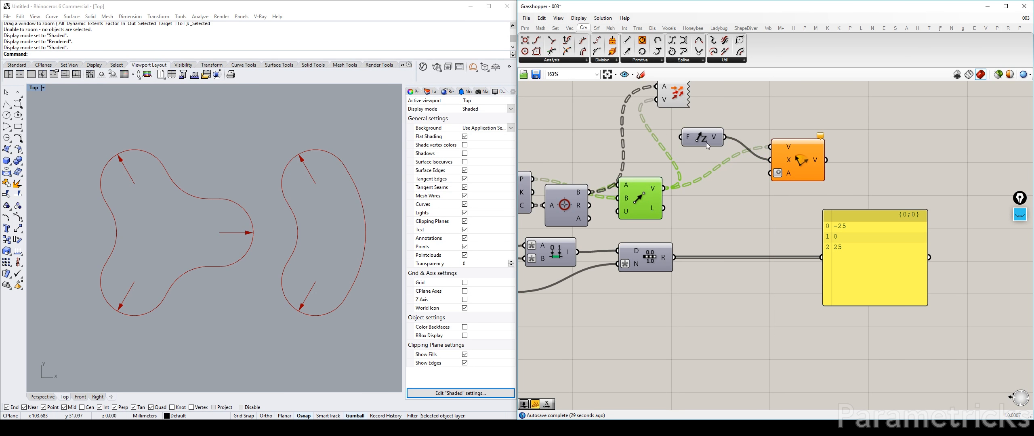
{"action": "left_click_drag", "start_coordinate": [706, 142], "coordinate": [696, 144]}
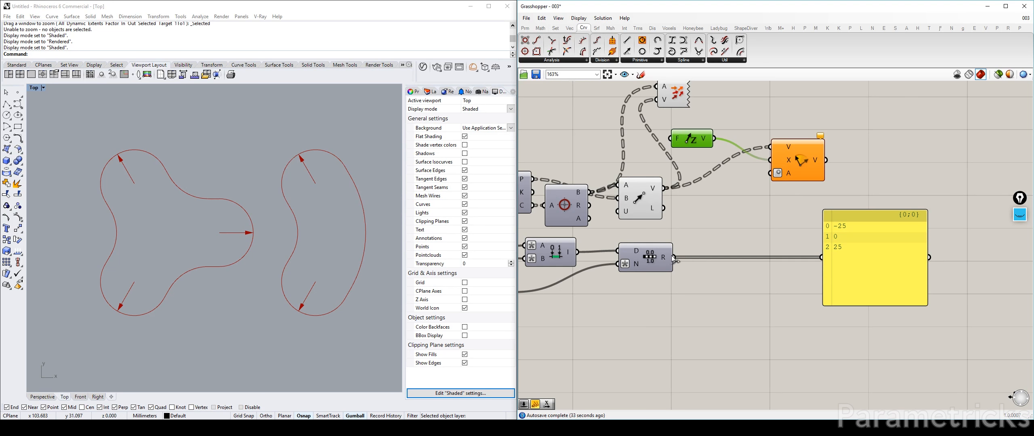
Step: Move the angle panel below Rotate and connect Range's R output to Rotate's A input
{"action": "mouse_move", "coordinate": [791, 150]}
{"action": "mouse_move", "coordinate": [655, 190]}
{"action": "left_click_drag", "start_coordinate": [659, 254], "coordinate": [656, 255]}
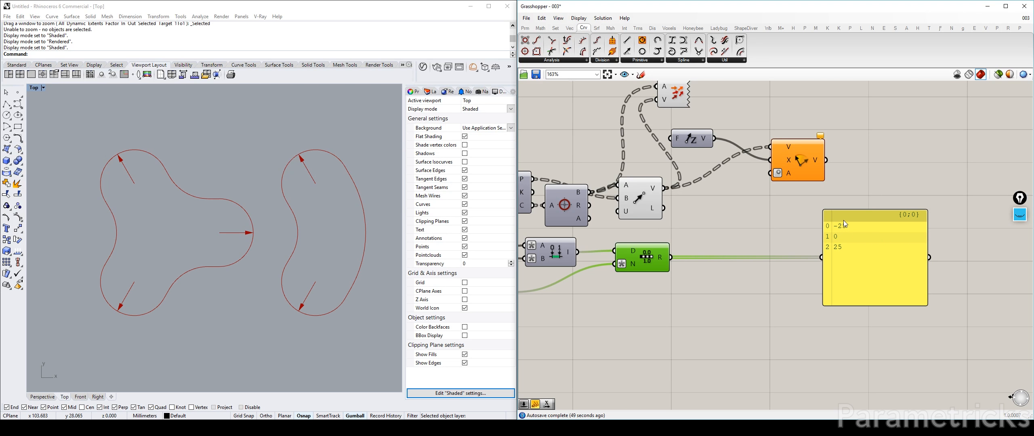
{"action": "left_click_drag", "start_coordinate": [864, 221], "coordinate": [809, 216]}
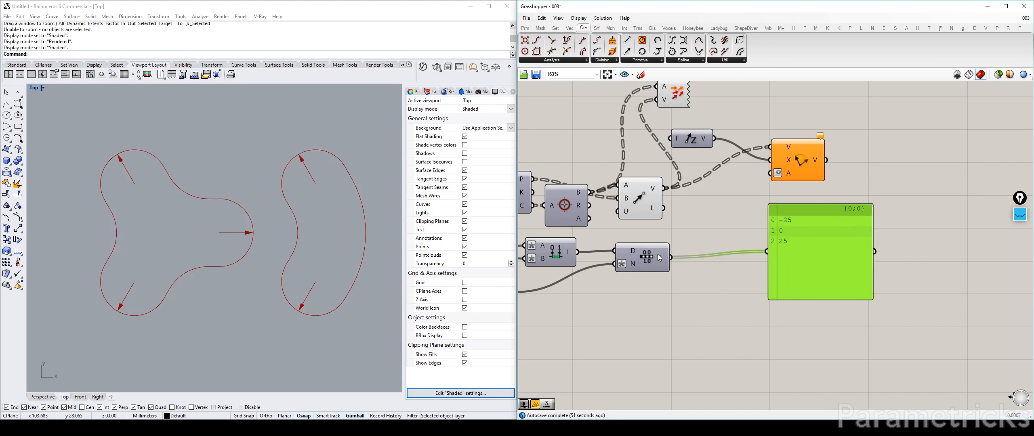
{"action": "left_click_drag", "start_coordinate": [671, 257], "coordinate": [770, 173]}
{"action": "right_click_drag", "start_coordinate": [777, 234], "coordinate": [693, 227]}
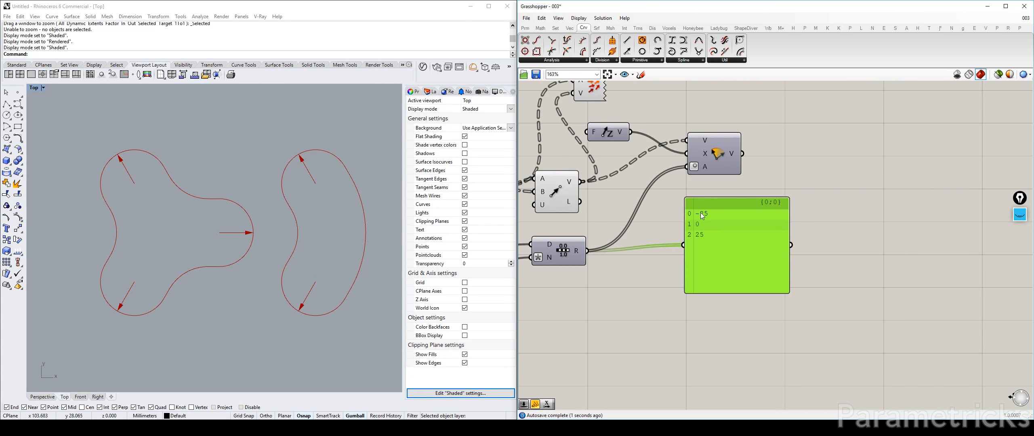
Step: Spread out Vector Display, the angle panel and Rotate, and connect Rotate's V output to Vector Display's V input
{"action": "right_click_drag", "start_coordinate": [611, 104], "coordinate": [660, 169]}
{"action": "left_click_drag", "start_coordinate": [621, 144], "coordinate": [838, 163]}
{"action": "mouse_move", "coordinate": [782, 220]}
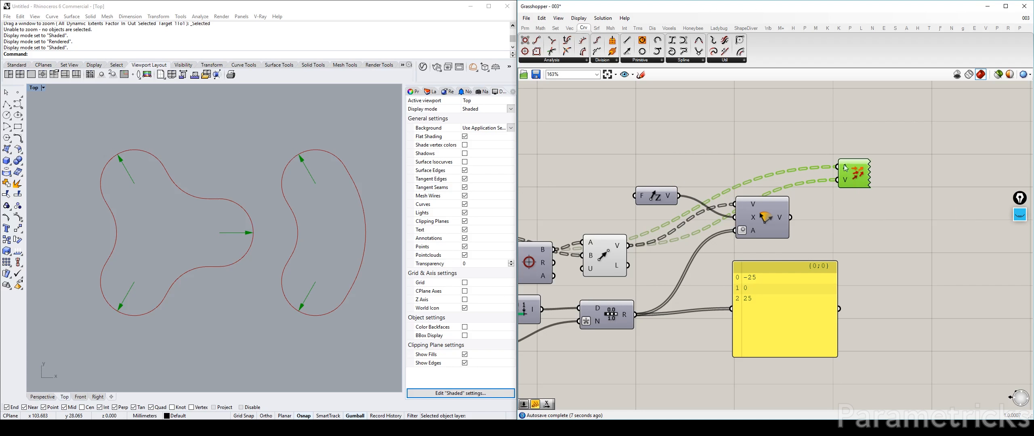
{"action": "mouse_move", "coordinate": [846, 168]}
{"action": "left_click_drag", "start_coordinate": [791, 217], "coordinate": [837, 180]}
{"action": "scroll", "coordinate": [186, 255], "scroll_direction": "down", "scroll_amount": 6}
{"action": "right_click_drag", "start_coordinate": [277, 262], "coordinate": [320, 245]}
{"action": "scroll", "coordinate": [264, 206], "scroll_direction": "up", "scroll_amount": 4}
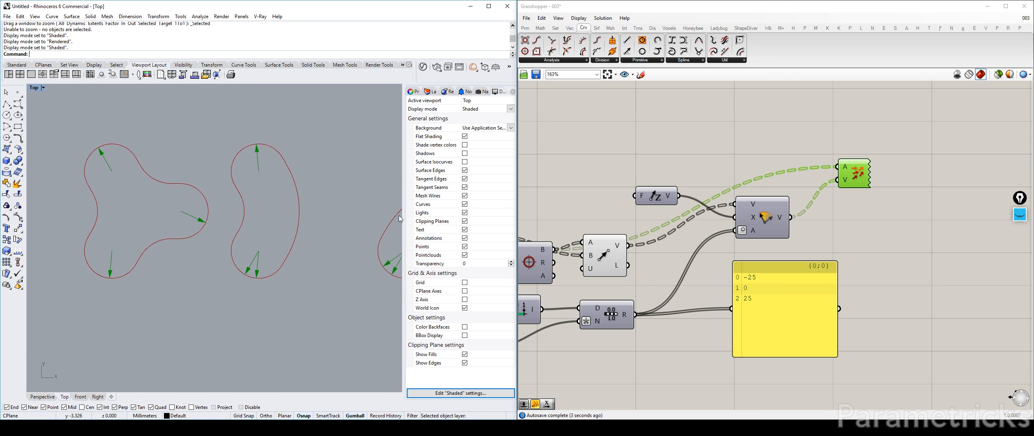
{"action": "left_click_drag", "start_coordinate": [770, 292], "coordinate": [861, 298]}
{"action": "left_click_drag", "start_coordinate": [759, 218], "coordinate": [757, 238]}
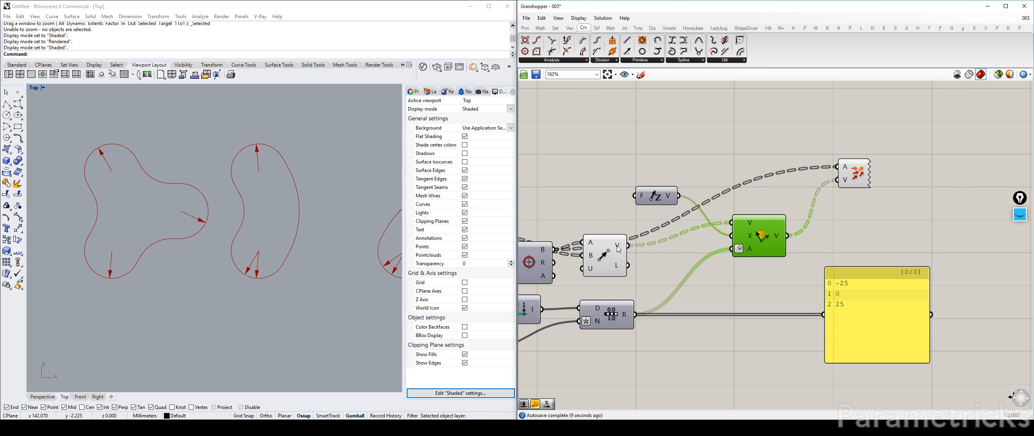
Step: Graft Rotate's V input
{"action": "right_click", "coordinate": [749, 223]}
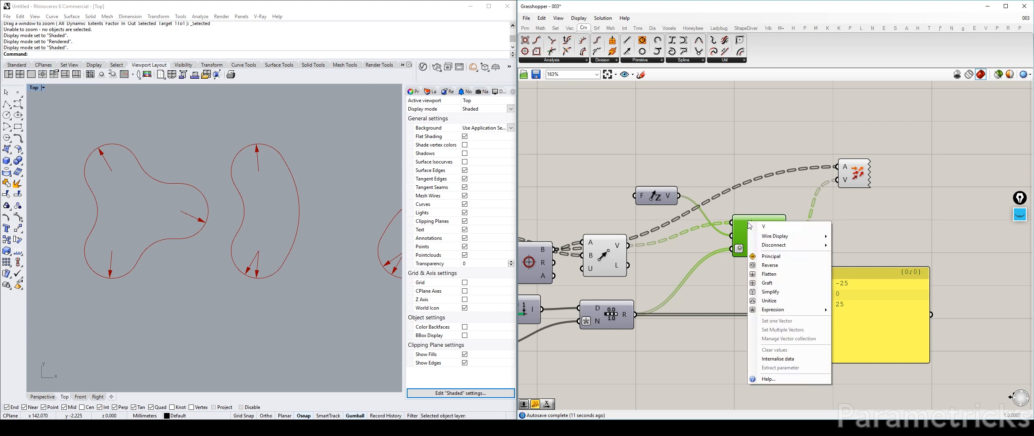
{"action": "left_click", "coordinate": [769, 282]}
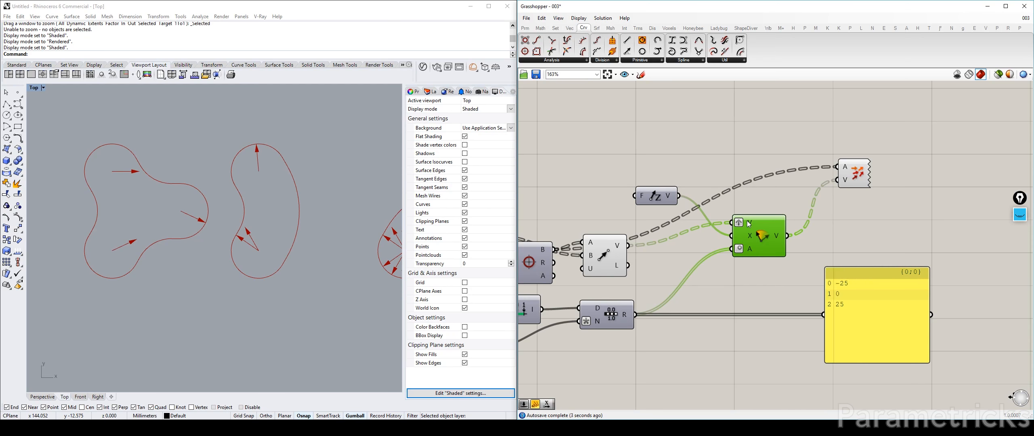
{"action": "mouse_move", "coordinate": [749, 223]}
{"action": "mouse_move", "coordinate": [749, 253]}
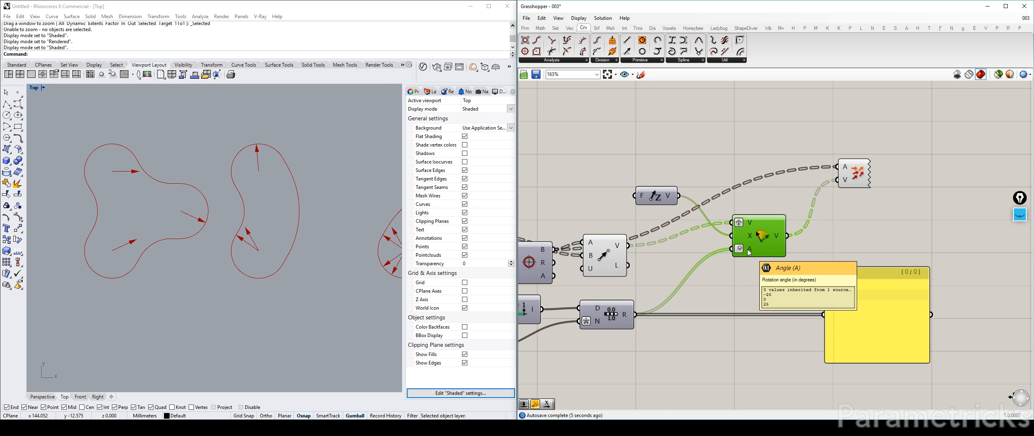
Step: Move Vector Display above Rotate and place Unit Z directly between Vector 2Pt and Rotate, then check Rotate's data
{"action": "left_click_drag", "start_coordinate": [855, 174], "coordinate": [762, 153]}
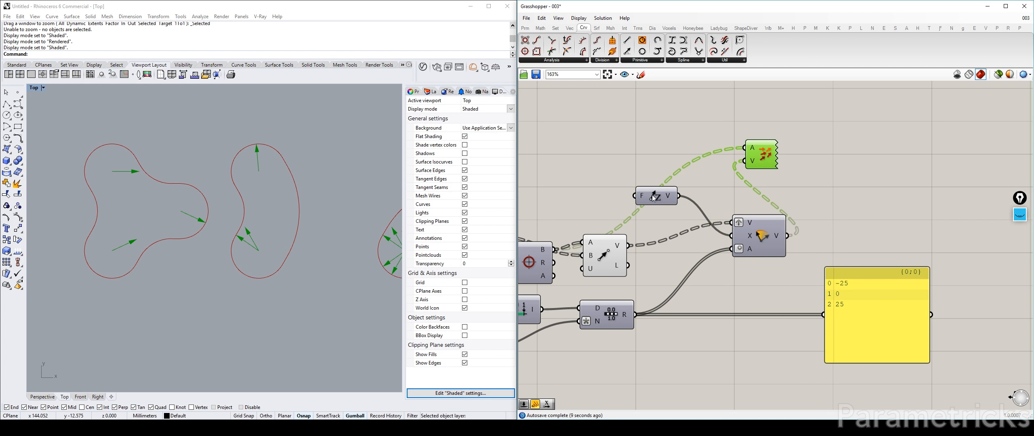
{"action": "left_click_drag", "start_coordinate": [642, 194], "coordinate": [662, 233]}
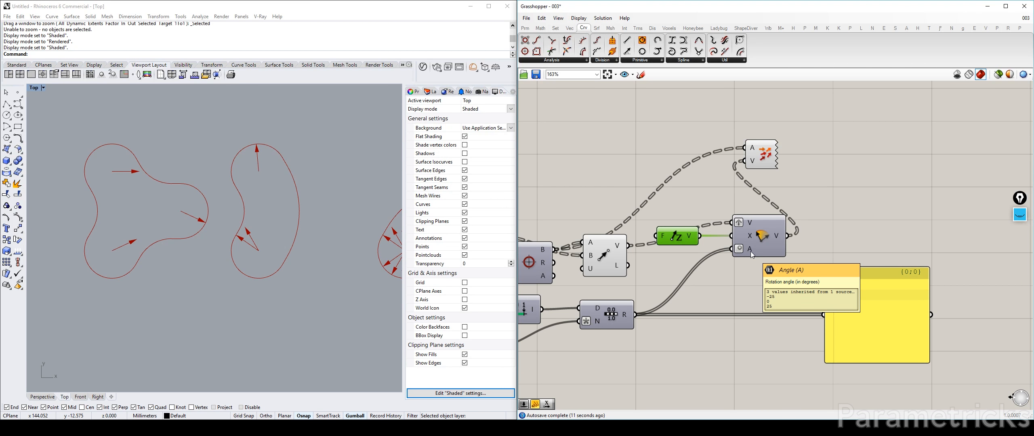
{"action": "mouse_move", "coordinate": [751, 223]}
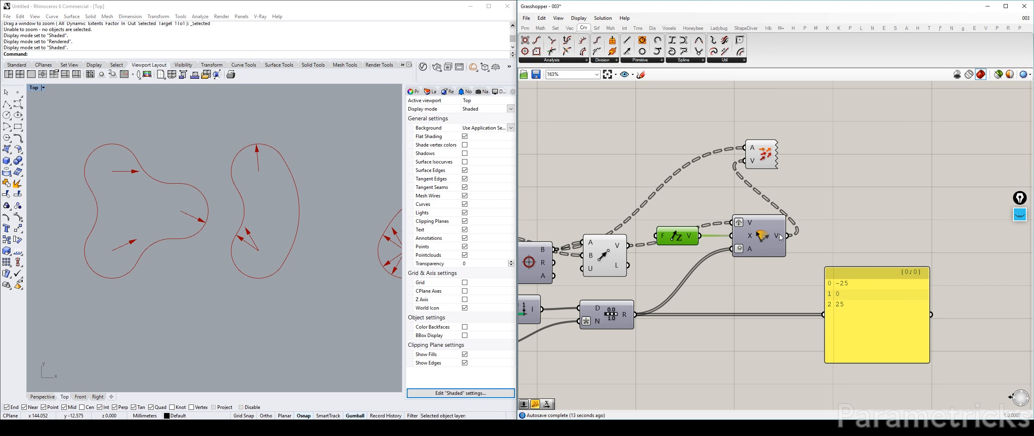
{"action": "mouse_move", "coordinate": [781, 238]}
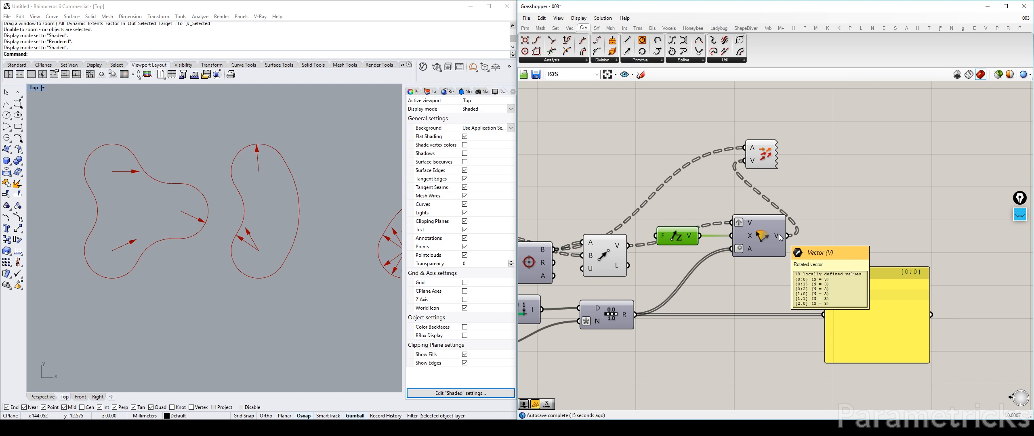
Step: Remove the graft from Rotate's V input and graft Vector 2Pt's V output instead
{"action": "right_click", "coordinate": [750, 223]}
{"action": "left_click", "coordinate": [771, 289]}
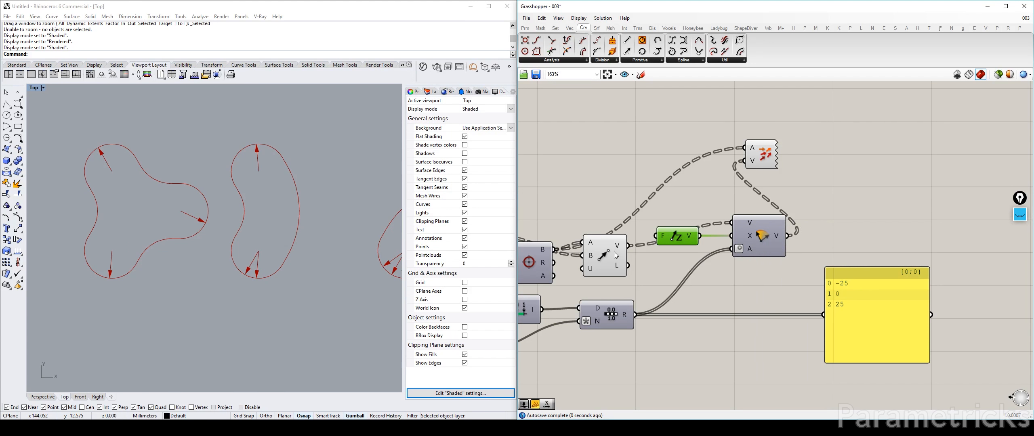
{"action": "right_click", "coordinate": [623, 246]}
{"action": "left_click", "coordinate": [648, 284]}
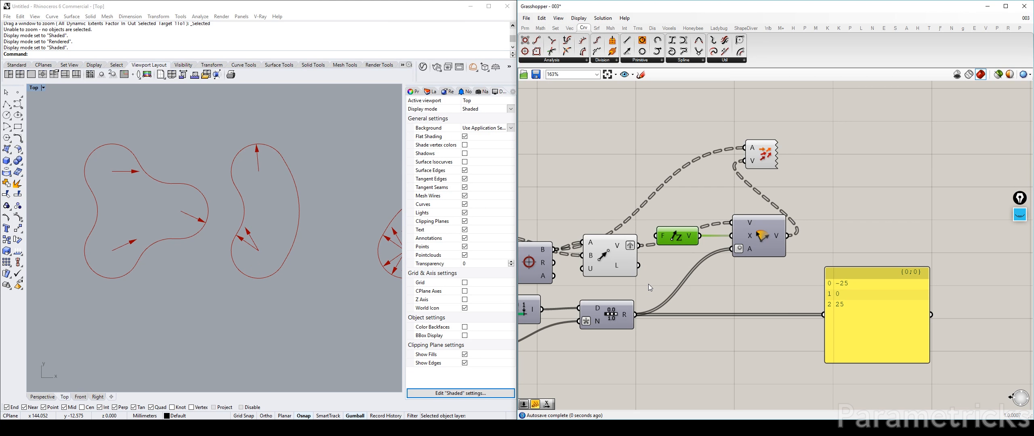
Step: Move Vector Display clear of Rotate and save the definition
{"action": "left_click_drag", "start_coordinate": [752, 164], "coordinate": [827, 178]}
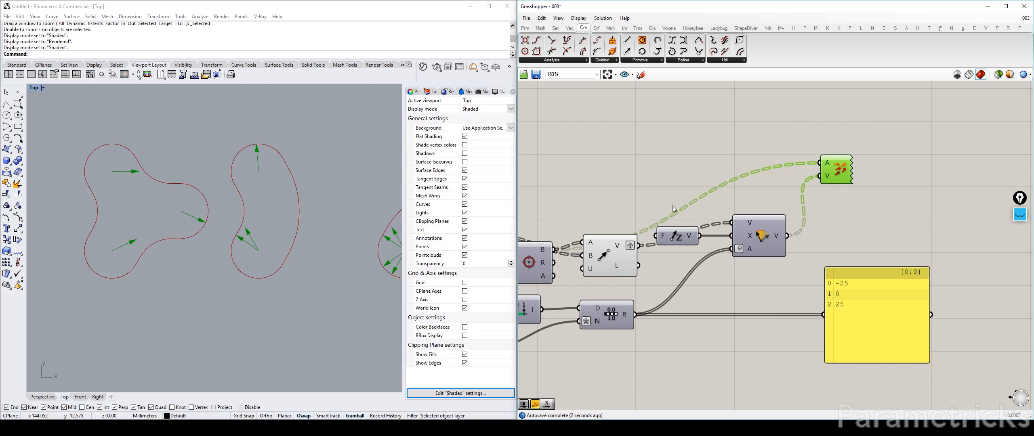
{"action": "left_click", "coordinate": [624, 149]}
{"action": "key", "text": "ctrl+s"}
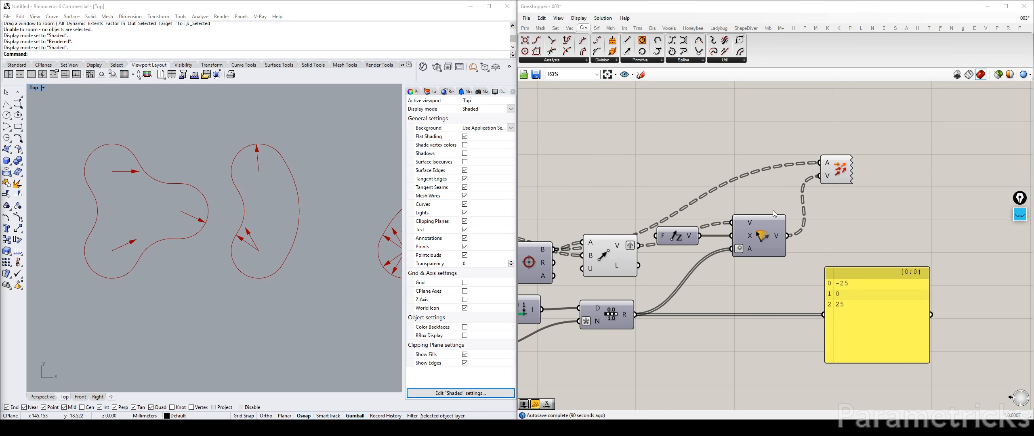
Step: Nudge Vector Display and Unit Z, and connect Rotate's V output to the panel in place of the angle range
{"action": "left_click", "coordinate": [836, 169]}
{"action": "scroll", "coordinate": [314, 219], "scroll_direction": "down", "scroll_amount": 2}
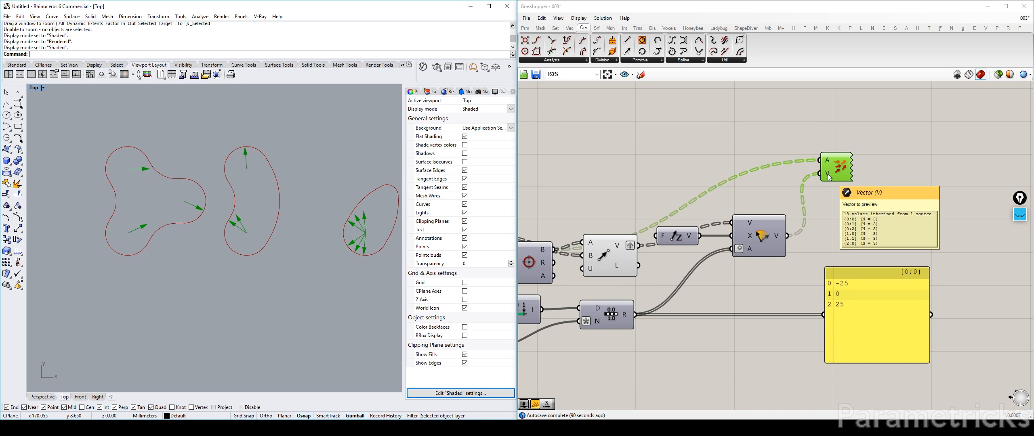
{"action": "left_click_drag", "start_coordinate": [675, 239], "coordinate": [682, 244]}
{"action": "scroll", "coordinate": [268, 222], "scroll_direction": "up", "scroll_amount": 2}
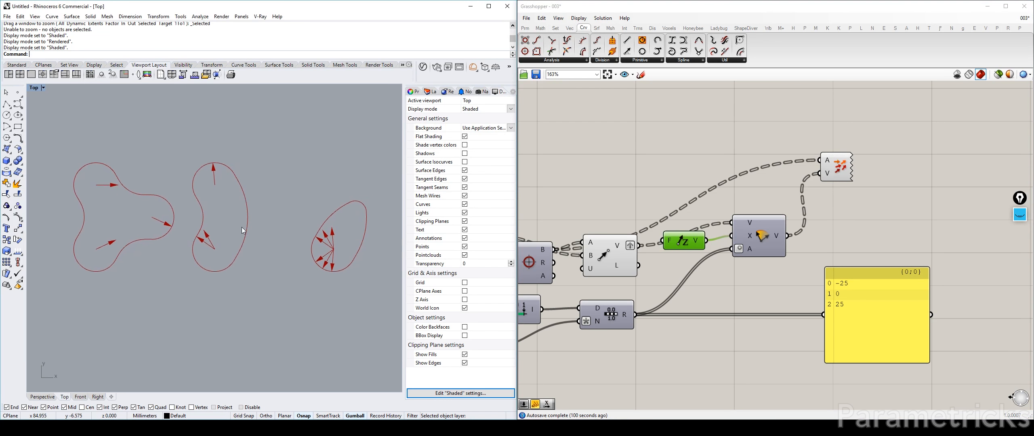
{"action": "left_click", "coordinate": [605, 248]}
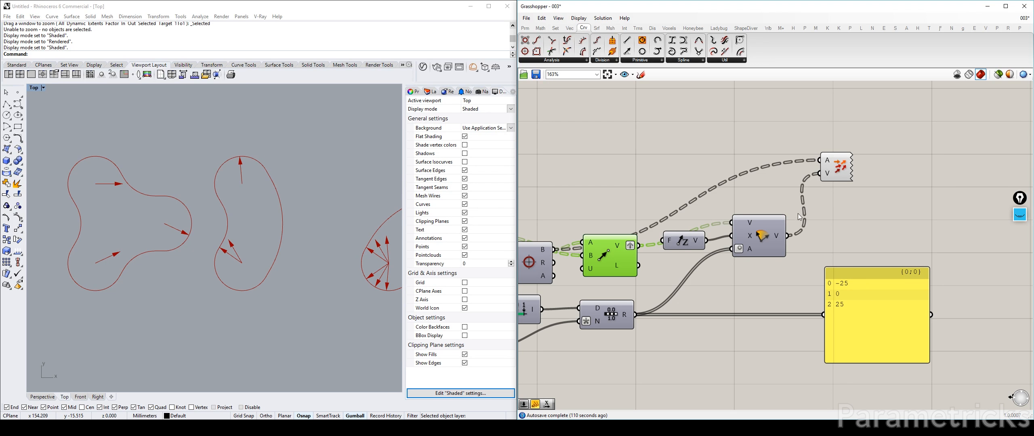
{"action": "left_click_drag", "start_coordinate": [789, 238], "coordinate": [920, 254]}
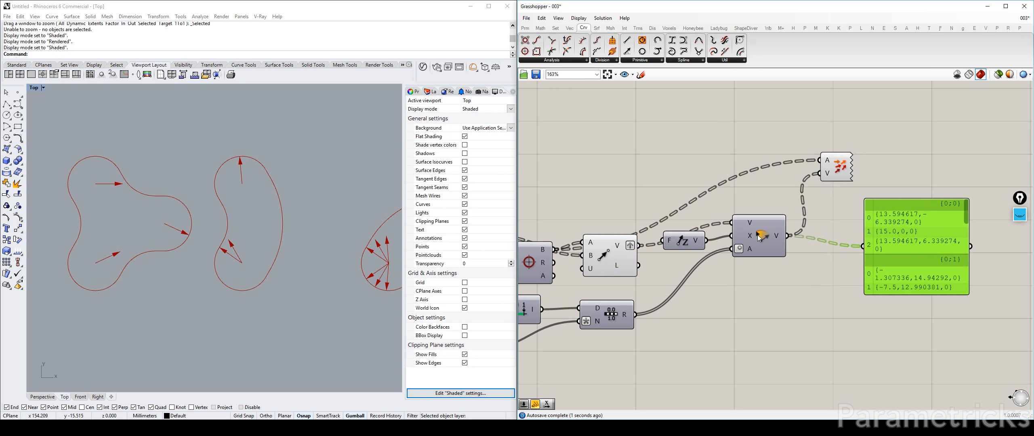
{"action": "mouse_move", "coordinate": [779, 238]}
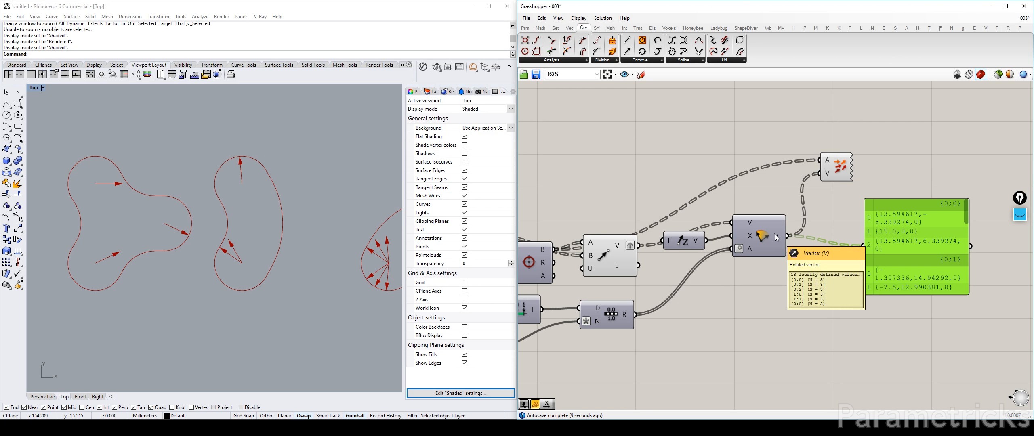
Step: Reposition Vector Display, Vector 2Pt and the panel to leave room after Rotate
{"action": "left_click_drag", "start_coordinate": [834, 162], "coordinate": [824, 152]}
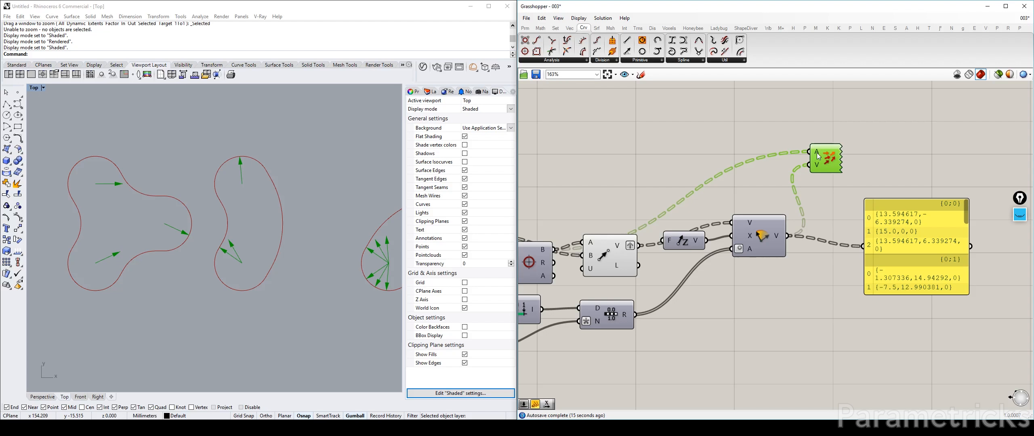
{"action": "double_click", "coordinate": [733, 131]}
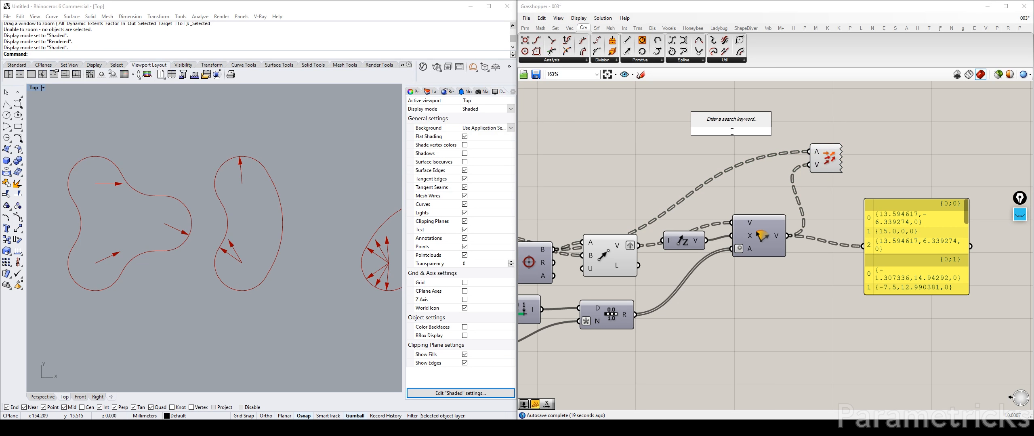
{"action": "left_click_drag", "start_coordinate": [827, 159], "coordinate": [836, 155]}
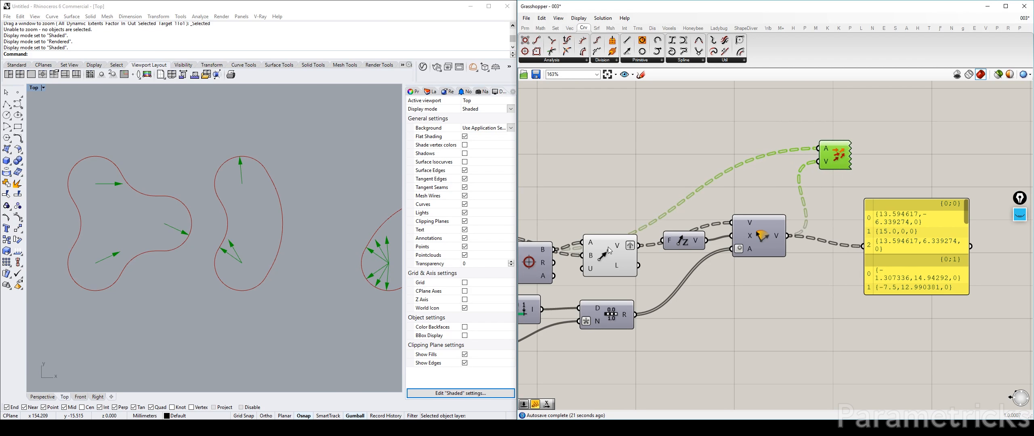
{"action": "left_click_drag", "start_coordinate": [610, 250], "coordinate": [601, 243]}
{"action": "right_click_drag", "start_coordinate": [753, 164], "coordinate": [691, 170]}
{"action": "left_click", "coordinate": [847, 236]}
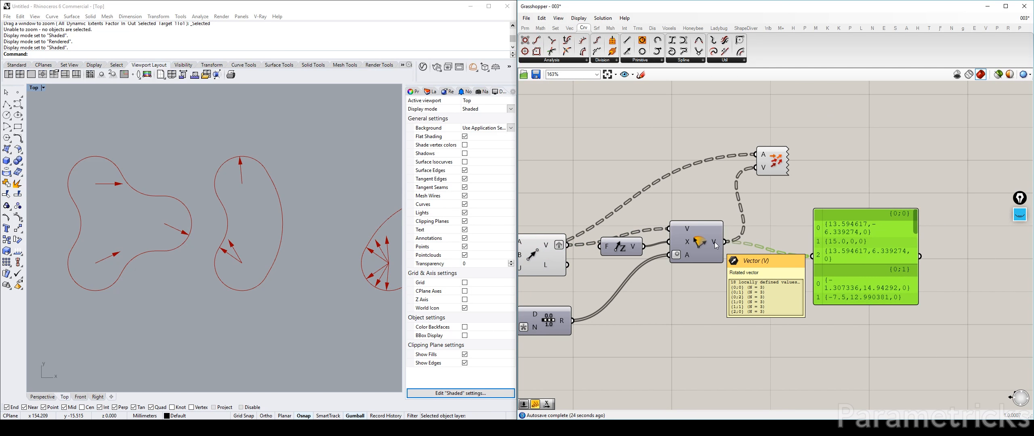
Step: Add a Trim Tree component and insert it between Rotate's V output and the panel
{"action": "double_click", "coordinate": [639, 144]}
{"action": "type", "text": "TRIM"}
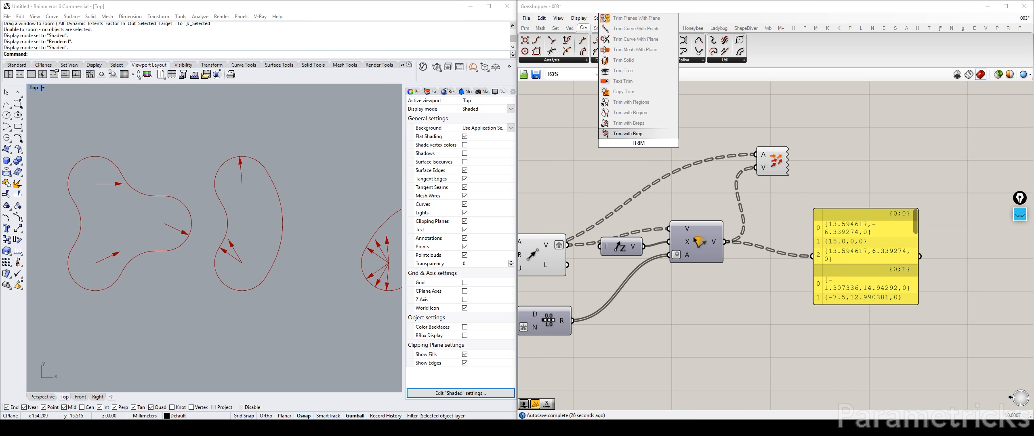
{"action": "type", "text": " TREE"}
{"action": "key", "text": "Return"}
{"action": "left_click_drag", "start_coordinate": [640, 147], "coordinate": [774, 255]}
Step: Simplify Trim Tree's T input and connect its T output to Vector Display's V input
{"action": "right_click", "coordinate": [717, 243]}
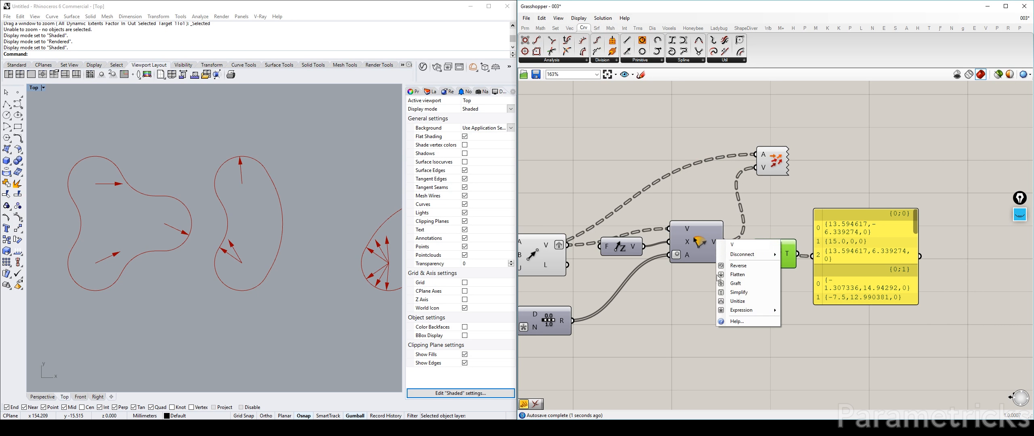
{"action": "left_click", "coordinate": [744, 294]}
{"action": "right_click", "coordinate": [760, 247]}
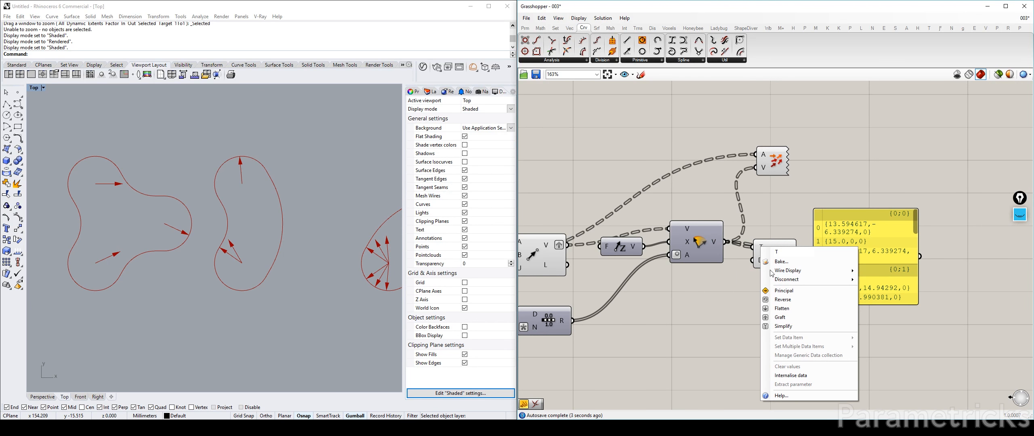
{"action": "left_click", "coordinate": [790, 326]}
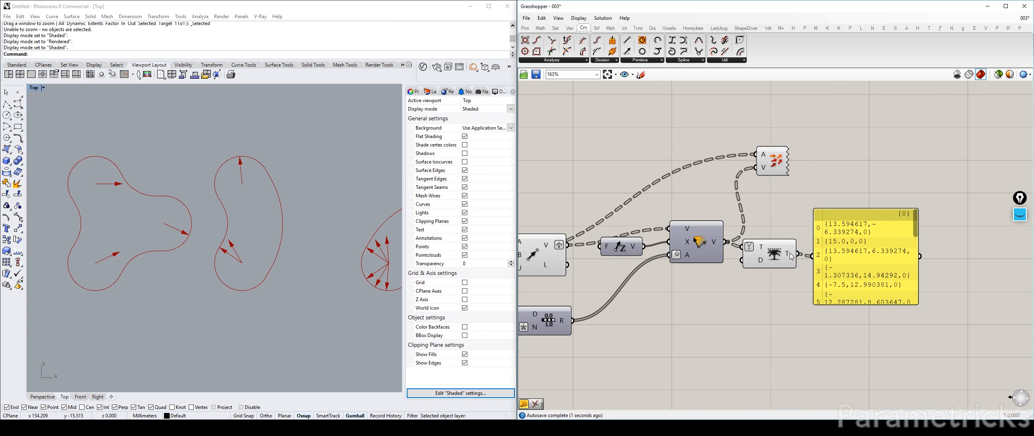
{"action": "left_click_drag", "start_coordinate": [763, 208], "coordinate": [760, 170]}
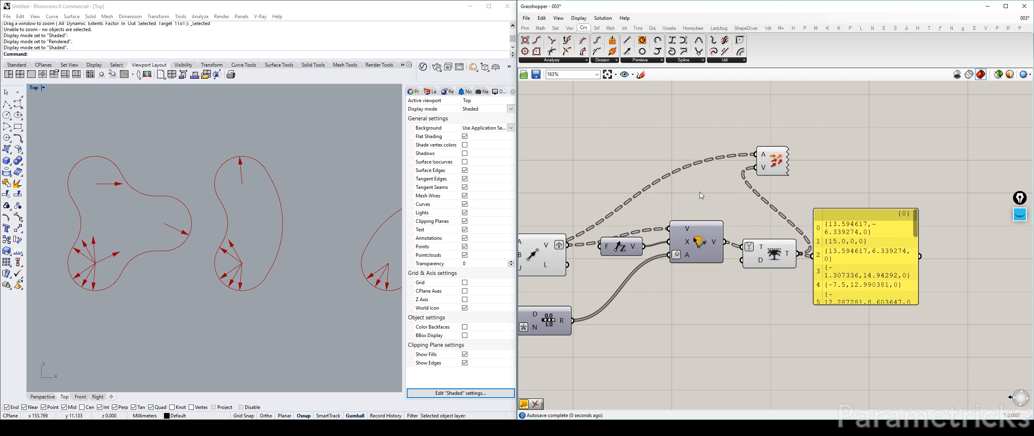
Step: Move the panel and Vector Display farther from Trim Tree
{"action": "left_click", "coordinate": [874, 238]}
{"action": "left_click_drag", "start_coordinate": [874, 238], "coordinate": [905, 226]}
{"action": "left_click_drag", "start_coordinate": [766, 171], "coordinate": [809, 167]}
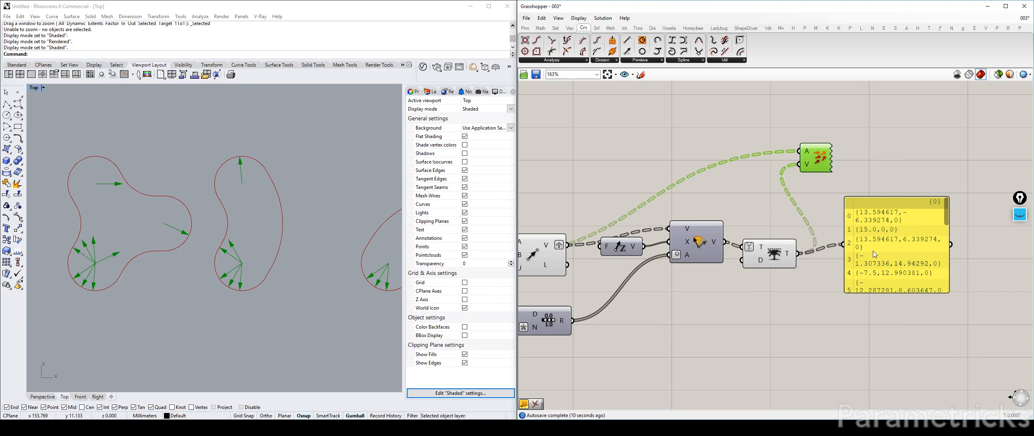
Step: Add a Duplicate Data component to the canvas
{"action": "right_click_drag", "start_coordinate": [621, 196], "coordinate": [840, 168]}
{"action": "double_click", "coordinate": [704, 156]}
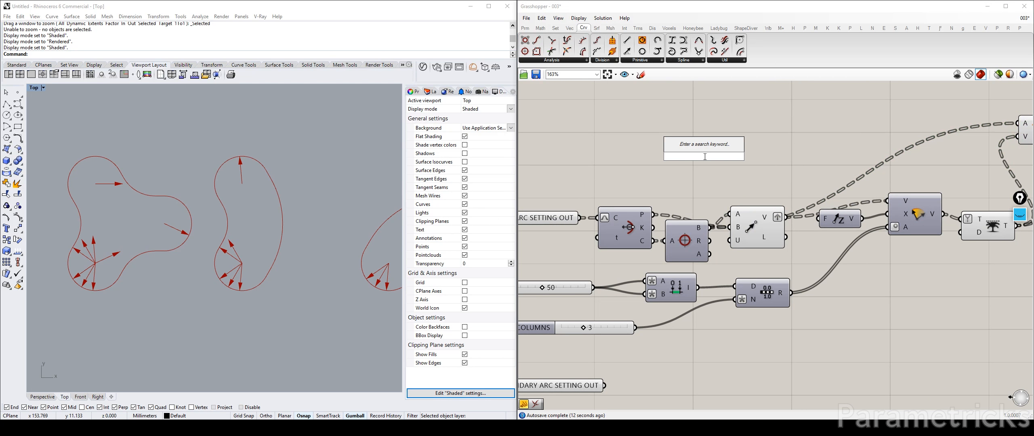
{"action": "type", "text": "dup"}
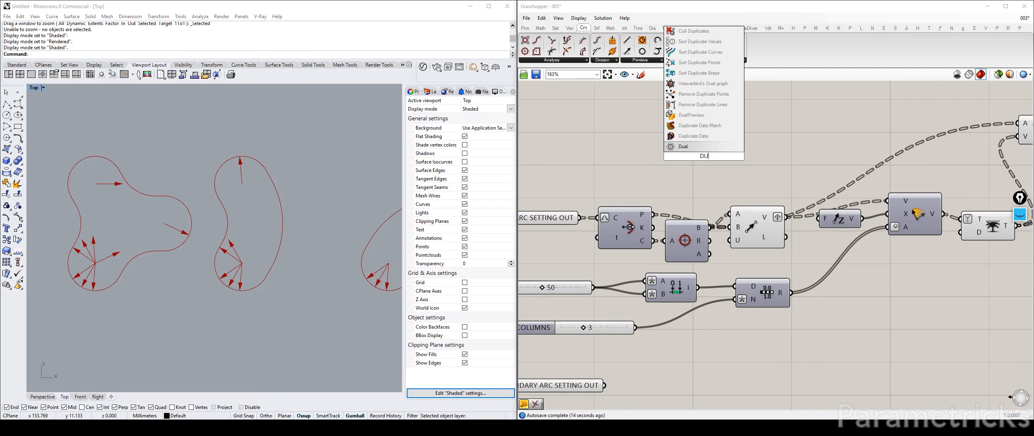
{"action": "key", "text": "Return"}
{"action": "right_click_drag", "start_coordinate": [704, 160], "coordinate": [592, 200]}
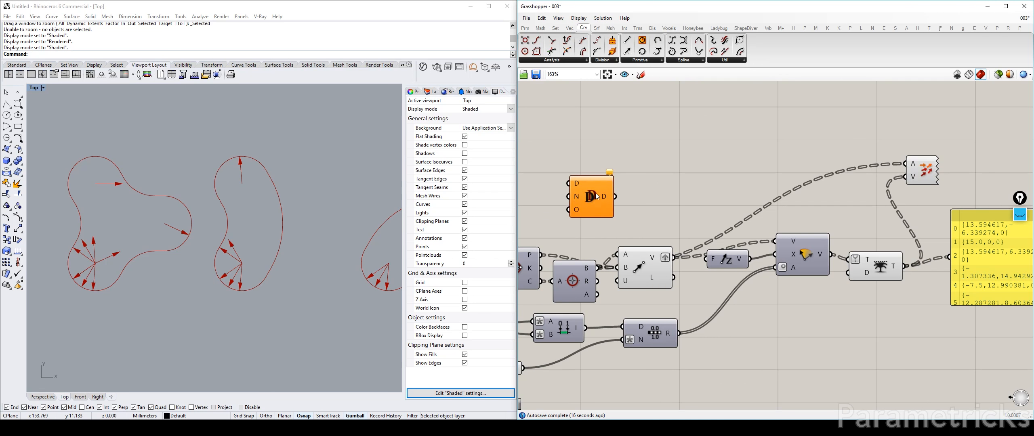
Step: Place Duplicate Data above Vector 2Pt and shift Deconstruct Arc to leave more room before Vector 2Pt
{"action": "left_click_drag", "start_coordinate": [584, 203], "coordinate": [667, 193]}
{"action": "right_click_drag", "start_coordinate": [606, 231], "coordinate": [696, 187]}
{"action": "right_click_drag", "start_coordinate": [605, 177], "coordinate": [702, 153]}
{"action": "left_click_drag", "start_coordinate": [702, 153], "coordinate": [647, 189]}
{"action": "right_click_drag", "start_coordinate": [701, 157], "coordinate": [655, 179]}
{"action": "left_click_drag", "start_coordinate": [607, 214], "coordinate": [602, 198]}
{"action": "right_click_drag", "start_coordinate": [897, 160], "coordinate": [625, 202]}
{"action": "right_click_drag", "start_coordinate": [538, 192], "coordinate": [695, 177]}
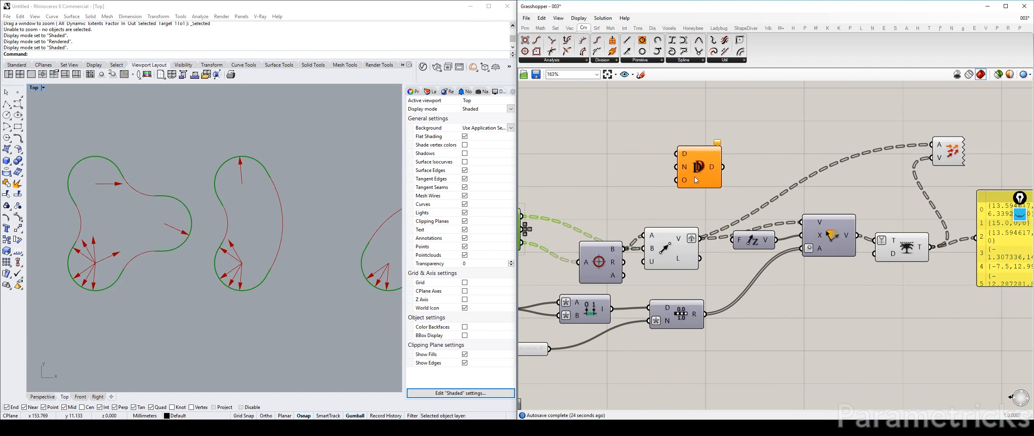
{"action": "left_click_drag", "start_coordinate": [602, 252], "coordinate": [576, 231]}
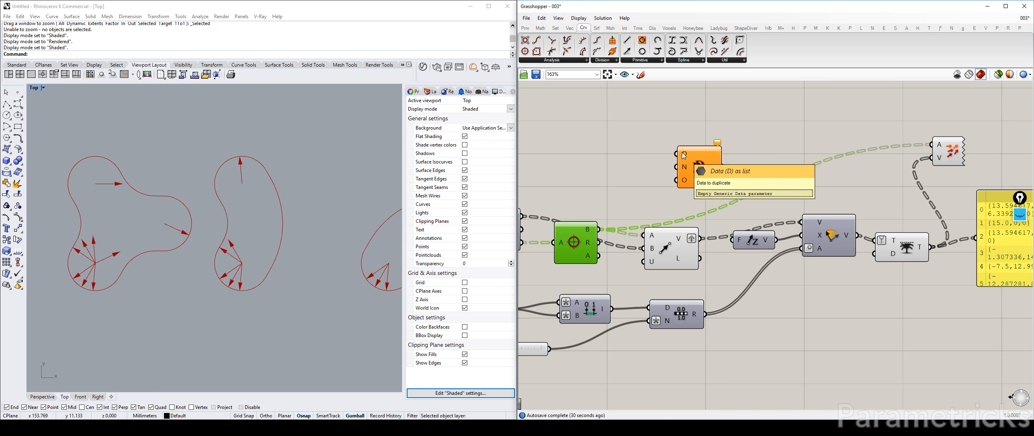
Step: Connect Deconstruct Arc's B output to Duplicate Data's D input and the NUMBER OF COLUMNS slider to its N input
{"action": "left_click_drag", "start_coordinate": [684, 156], "coordinate": [599, 230]}
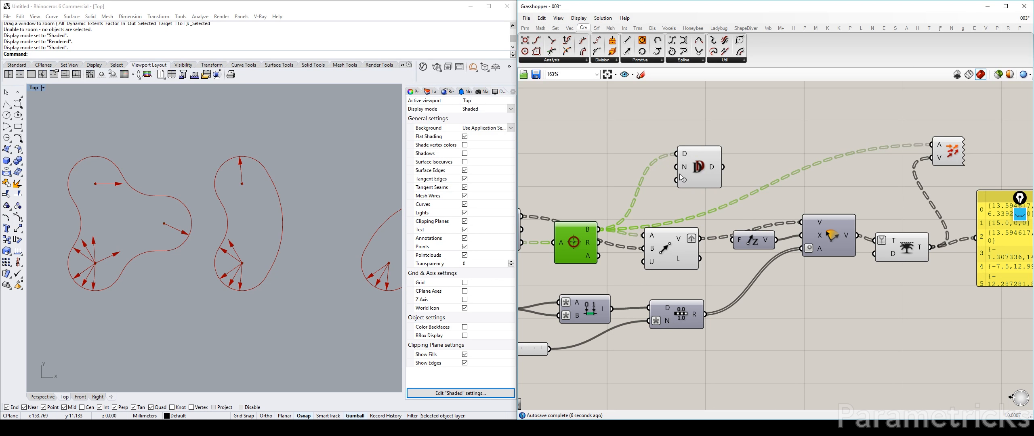
{"action": "right_click_drag", "start_coordinate": [685, 183], "coordinate": [804, 174]}
{"action": "right_click_drag", "start_coordinate": [696, 174], "coordinate": [773, 167]}
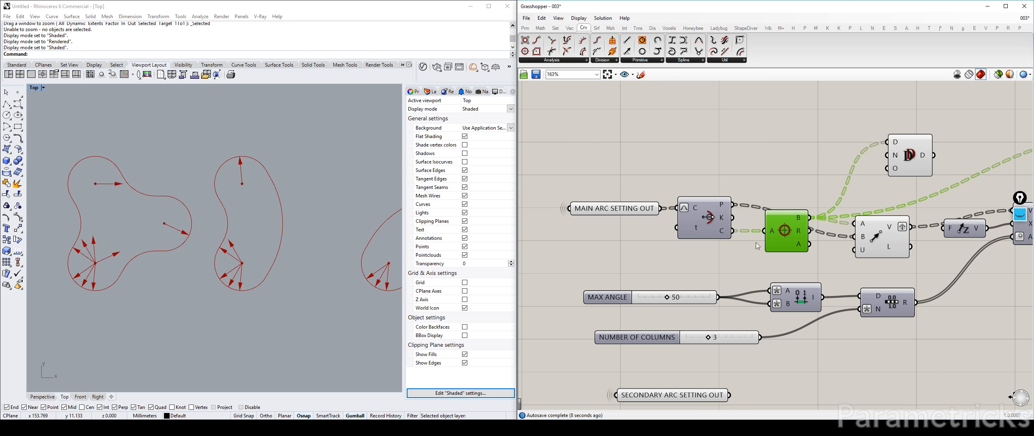
{"action": "right_click_drag", "start_coordinate": [727, 328], "coordinate": [678, 315]}
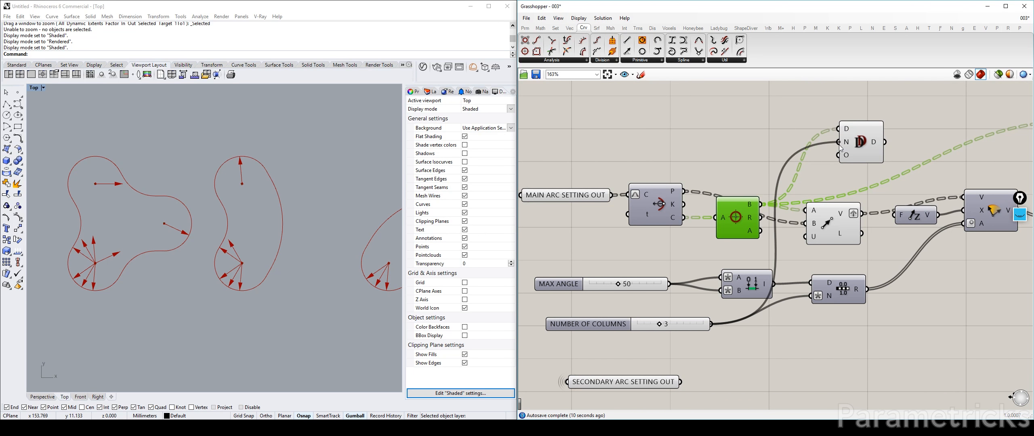
Step: Left-align the MAX ANGLE and NUMBER OF COLUMNS sliders with both ARC SETTING OUT parameters, and shift them away from the components
{"action": "left_click_drag", "start_coordinate": [588, 327], "coordinate": [564, 198]}
{"action": "right_click_drag", "start_coordinate": [581, 204], "coordinate": [634, 158]}
{"action": "scroll", "coordinate": [640, 309], "scroll_direction": "down", "scroll_amount": 3}
{"action": "left_click_drag", "start_coordinate": [646, 359], "coordinate": [587, 178]}
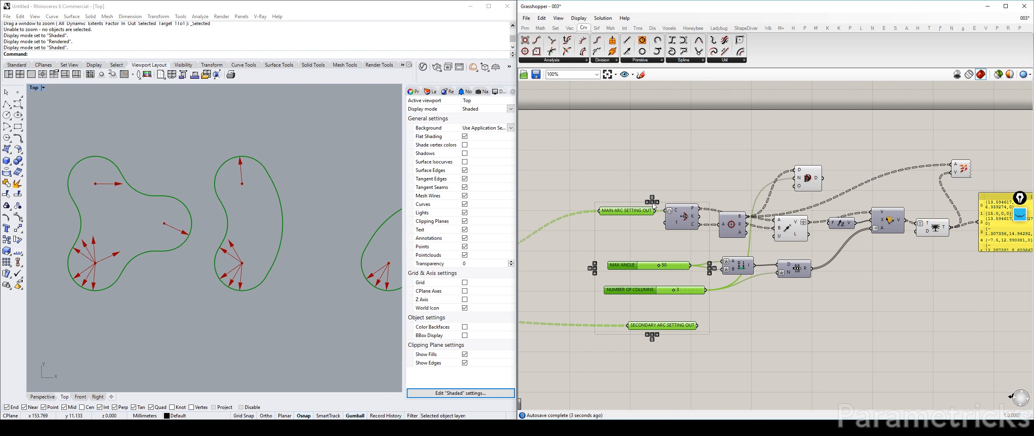
{"action": "left_click", "coordinate": [648, 202]}
{"action": "left_click_drag", "start_coordinate": [628, 212], "coordinate": [617, 211]}
{"action": "left_click", "coordinate": [565, 232]}
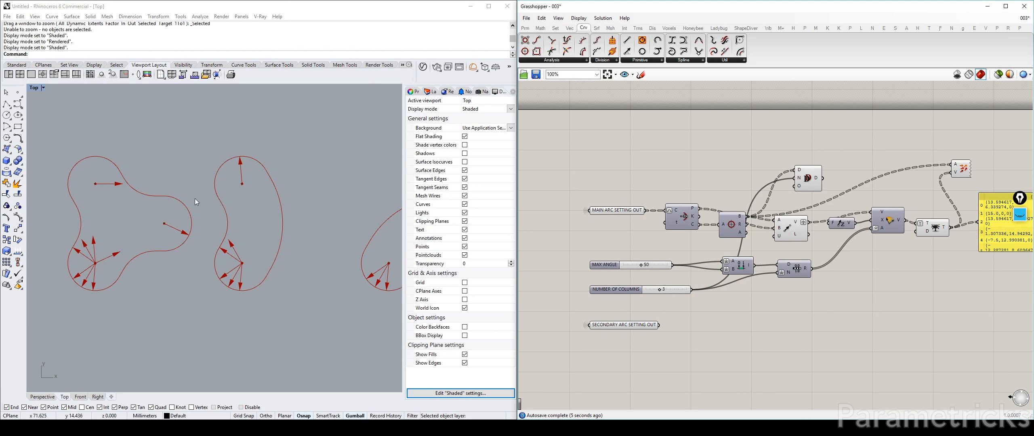
Step: Connect Duplicate Data's D output to Vector Display's A input in place of the direct arc-centre wire
{"action": "scroll", "coordinate": [633, 211], "scroll_direction": "up", "scroll_amount": 2}
{"action": "right_click_drag", "start_coordinate": [850, 191], "coordinate": [674, 192]}
{"action": "left_click_drag", "start_coordinate": [614, 170], "coordinate": [813, 155]}
{"action": "mouse_move", "coordinate": [610, 189]}
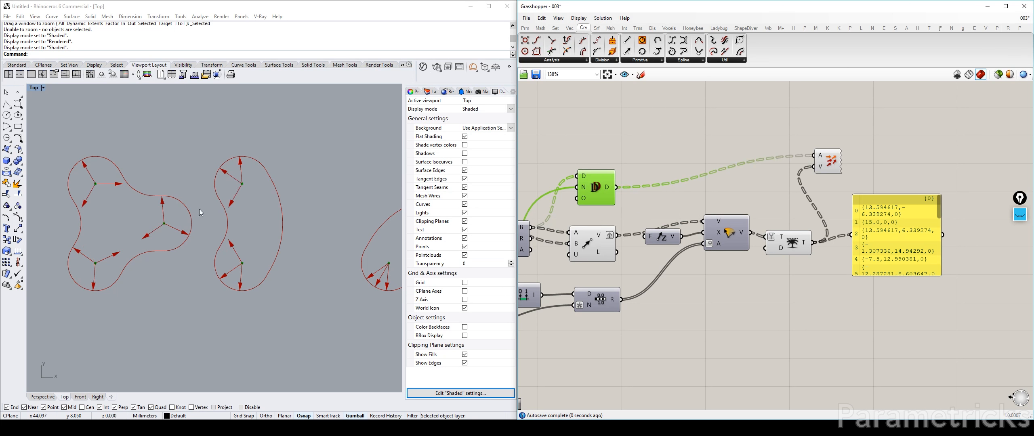
Step: Set Duplicate Data's Order (O) input to False
{"action": "right_click_drag", "start_coordinate": [295, 211], "coordinate": [326, 185]}
{"action": "right_click", "coordinate": [584, 199]}
{"action": "mouse_move", "coordinate": [638, 280]}
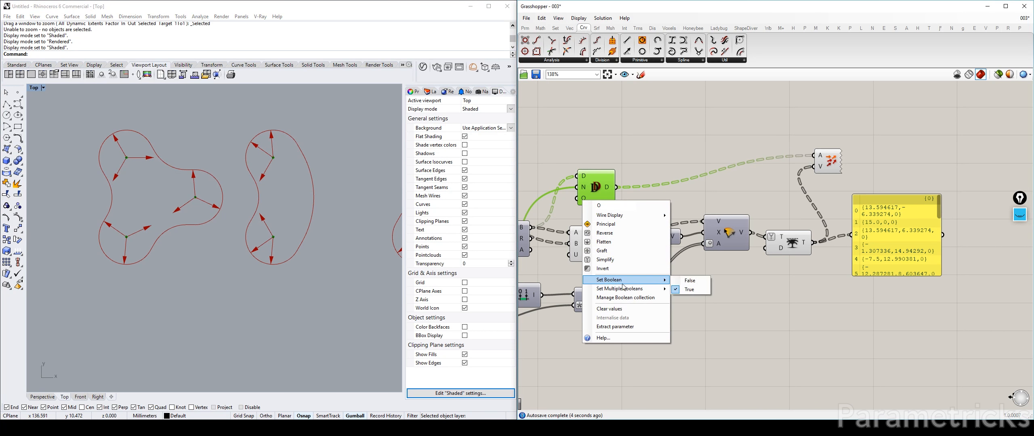
{"action": "left_click", "coordinate": [689, 285]}
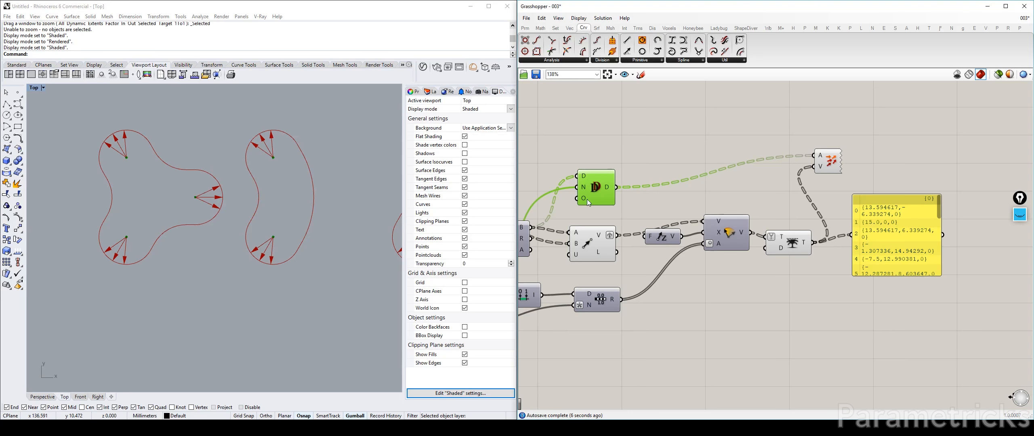
Step: Nudge Duplicate Data and move the panel lower on the canvas
{"action": "left_click_drag", "start_coordinate": [587, 199], "coordinate": [583, 207]}
{"action": "left_click", "coordinate": [541, 194]}
{"action": "right_click_drag", "start_coordinate": [625, 187], "coordinate": [691, 171]}
{"action": "right_click_drag", "start_coordinate": [912, 153], "coordinate": [779, 155]}
{"action": "left_click_drag", "start_coordinate": [808, 190], "coordinate": [819, 232]}
Step: Examine Duplicate Data's Order input and how the arc centres feed the component
{"action": "right_click_drag", "start_coordinate": [780, 243], "coordinate": [941, 227]}
{"action": "mouse_move", "coordinate": [677, 179]}
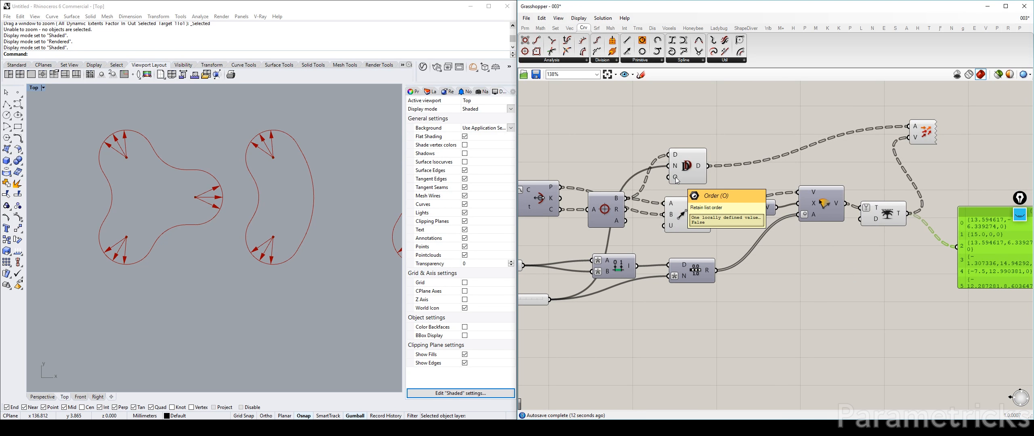
{"action": "scroll", "coordinate": [678, 179], "scroll_direction": "up", "scroll_amount": 2}
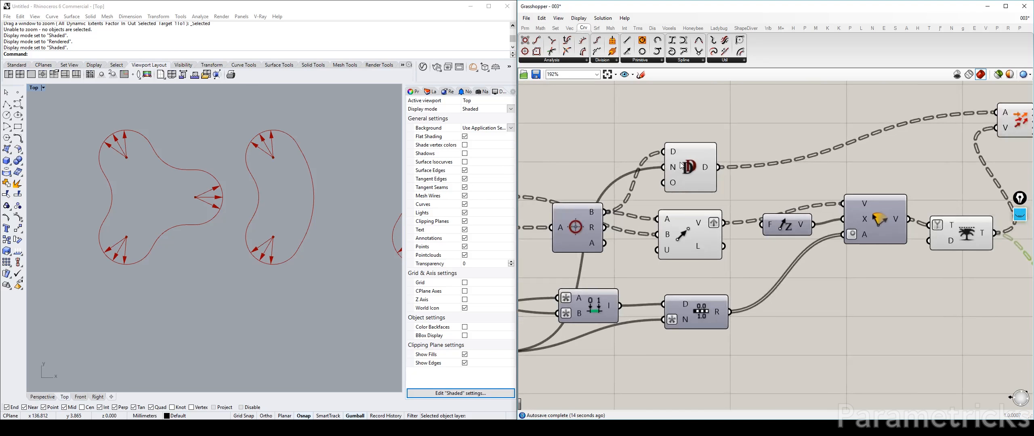
{"action": "right_click_drag", "start_coordinate": [597, 214], "coordinate": [663, 202]}
{"action": "left_click", "coordinate": [656, 198]}
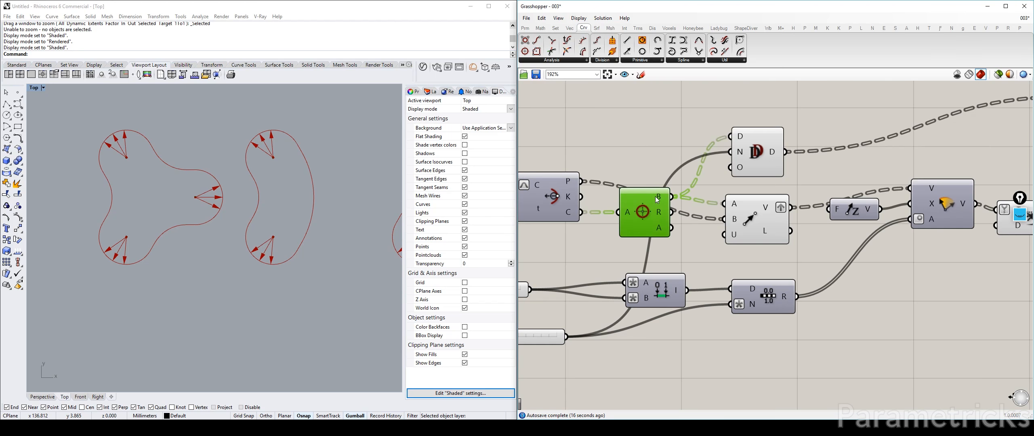
{"action": "right_click_drag", "start_coordinate": [670, 114], "coordinate": [654, 149]}
{"action": "double_click", "coordinate": [654, 149]}
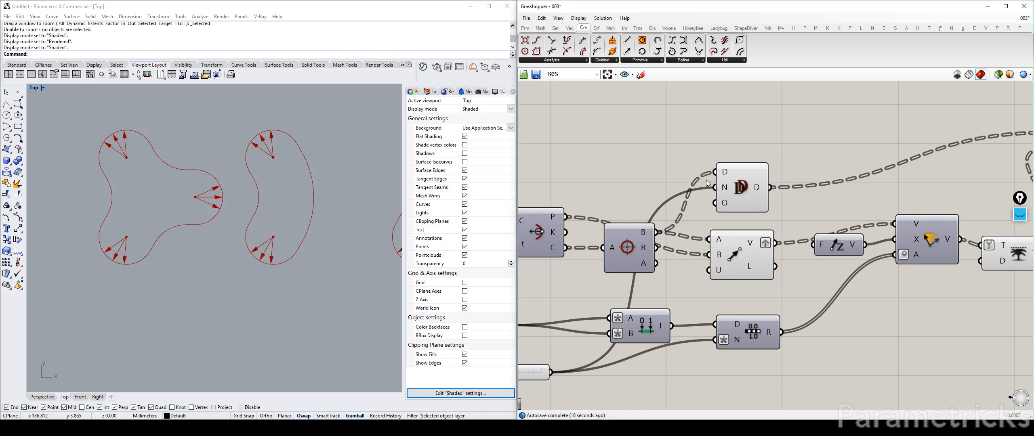
{"action": "left_click", "coordinate": [1020, 215]}
{"action": "left_click", "coordinate": [1020, 239]}
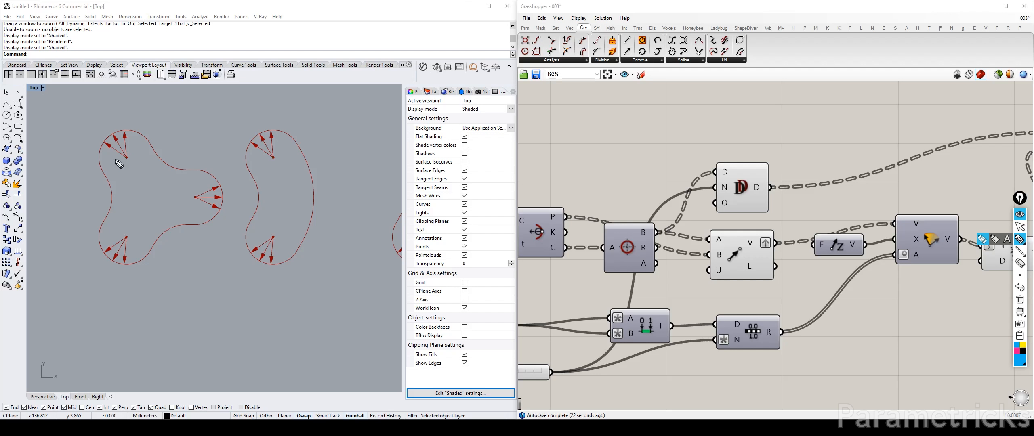
{"action": "left_click_drag", "start_coordinate": [140, 142], "coordinate": [142, 148]}
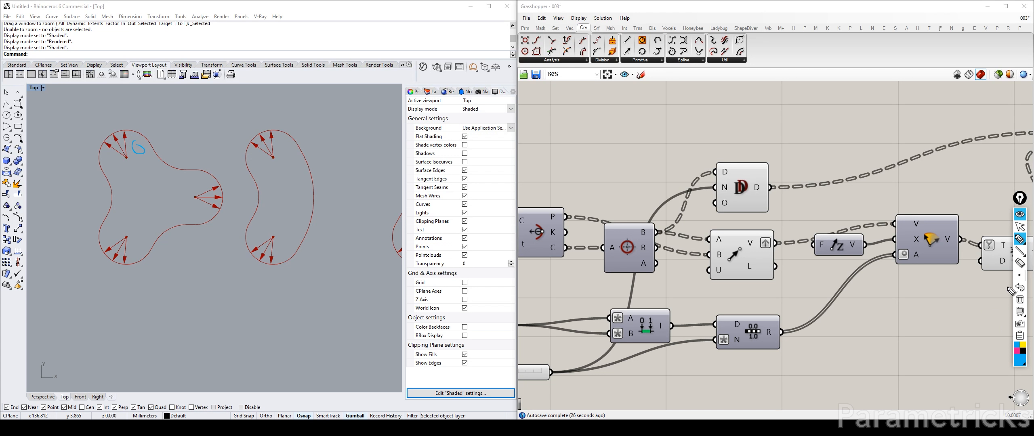
{"action": "left_click", "coordinate": [1020, 311]}
{"action": "left_click", "coordinate": [995, 311]}
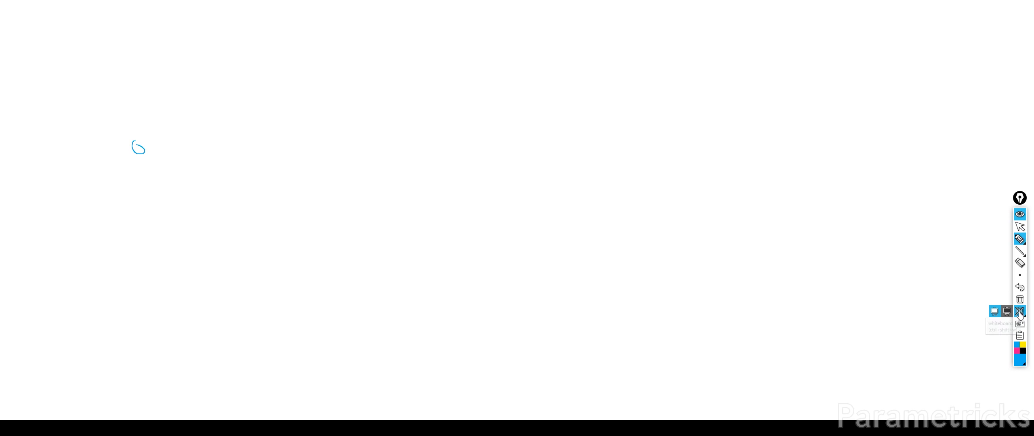
{"action": "left_click", "coordinate": [1006, 312]}
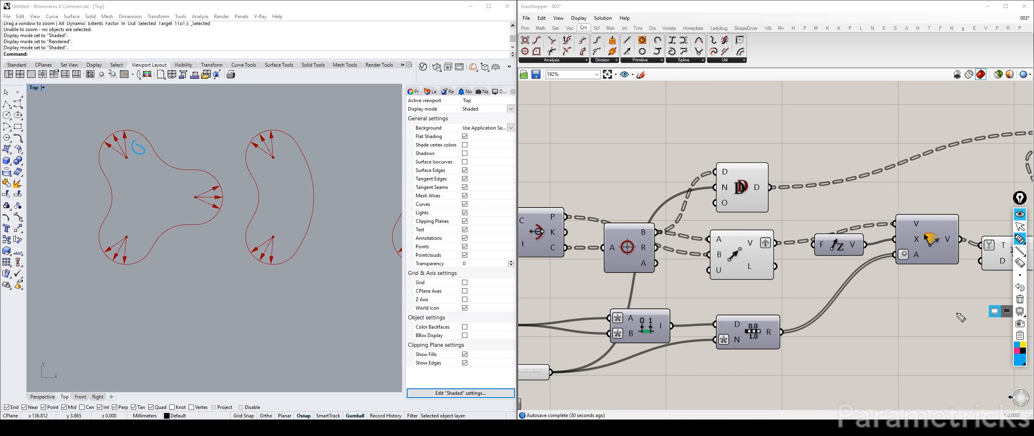
{"action": "left_click", "coordinate": [1017, 351]}
{"action": "left_click", "coordinate": [1021, 300]}
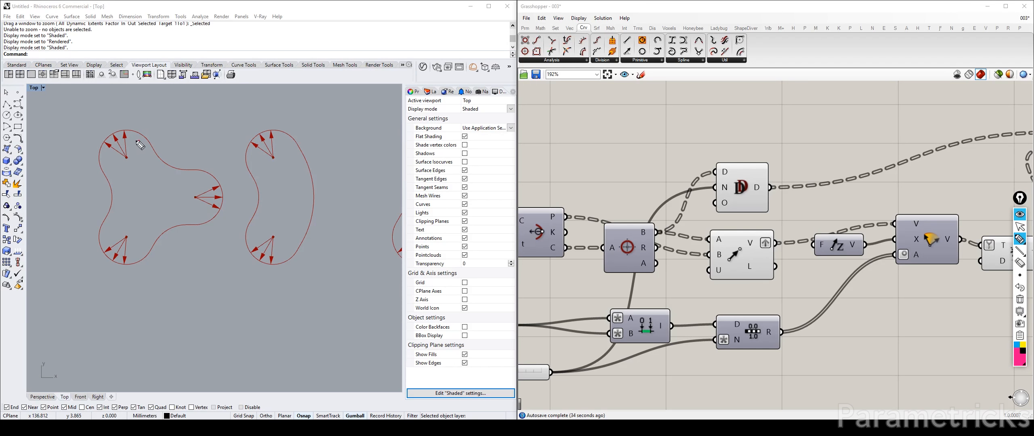
Step: Annotate the first outline's three arc centres in pink with 0, 1, 2 and a second cycle of 3, 4, 5
{"action": "left_click_drag", "start_coordinate": [140, 142], "coordinate": [149, 140]}
{"action": "left_click_drag", "start_coordinate": [135, 236], "coordinate": [135, 252]}
{"action": "mouse_move", "coordinate": [203, 208]}
{"action": "left_mouse_down"}
{"action": "mouse_move", "coordinate": [214, 214]}
{"action": "mouse_move", "coordinate": [207, 222]}
{"action": "left_mouse_up"}
{"action": "left_click_drag", "start_coordinate": [141, 108], "coordinate": [148, 123]}
{"action": "left_click_drag", "start_coordinate": [134, 258], "coordinate": [141, 279]}
{"action": "left_click_drag", "start_coordinate": [208, 232], "coordinate": [209, 247]}
{"action": "left_click_drag", "start_coordinate": [208, 231], "coordinate": [220, 231]}
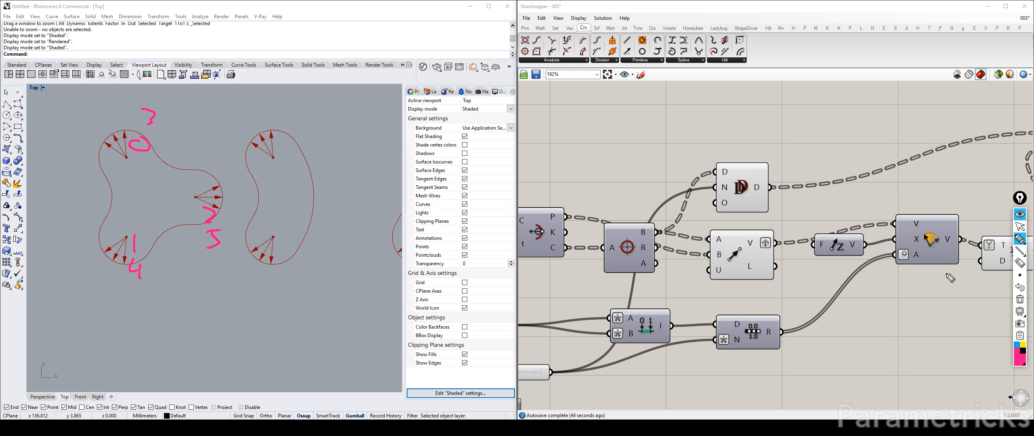
Step: Clear the pink numbers and annotate the first outline's arc centres in blue, with three consecutive numbers at each, from 0 to 8
{"action": "left_click", "coordinate": [1018, 347]}
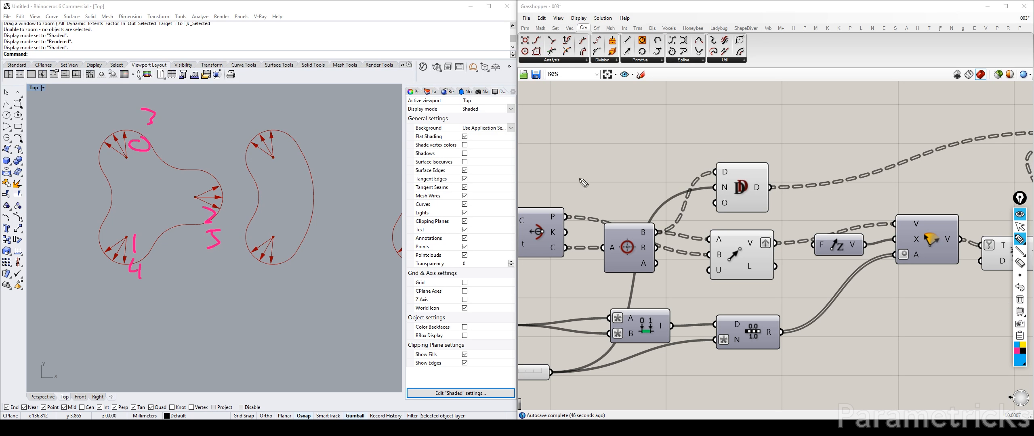
{"action": "mouse_move", "coordinate": [1021, 247]}
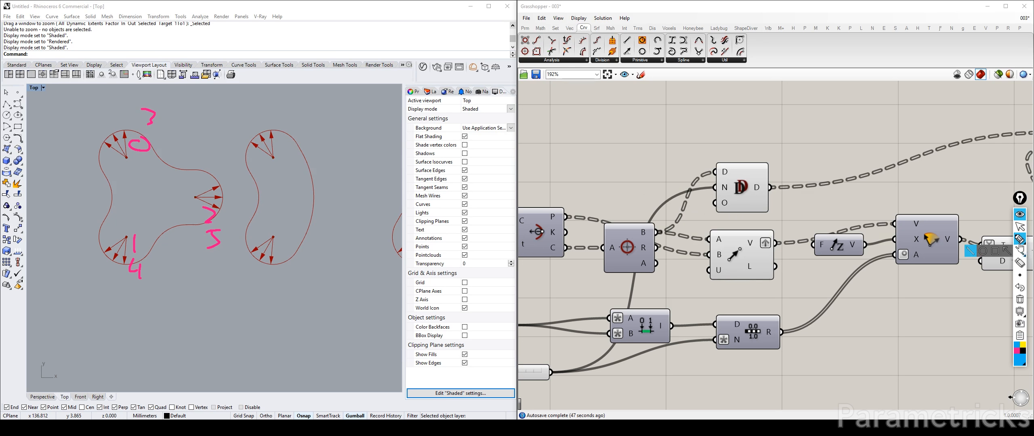
{"action": "left_click", "coordinate": [1021, 300]}
{"action": "left_click_drag", "start_coordinate": [142, 149], "coordinate": [141, 150]}
{"action": "left_click_drag", "start_coordinate": [135, 239], "coordinate": [134, 256]}
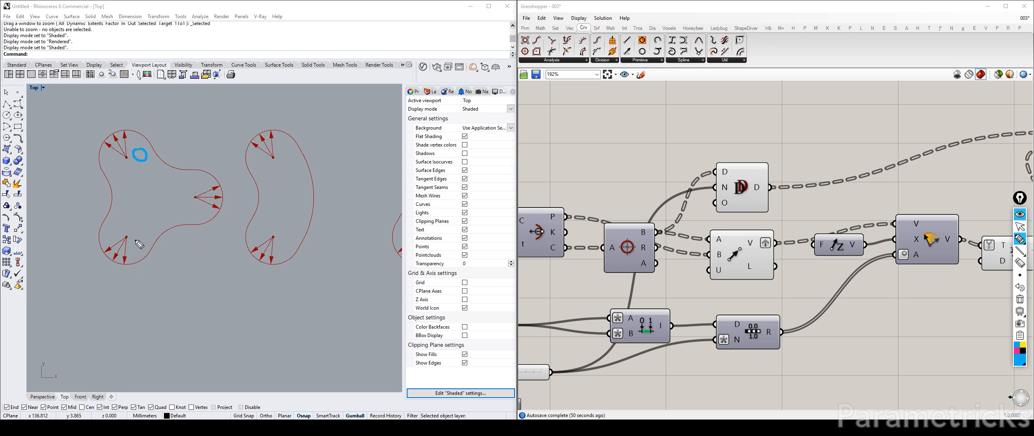
{"action": "left_click_drag", "start_coordinate": [199, 211], "coordinate": [208, 219]}
{"action": "left_click", "coordinate": [1019, 286]}
{"action": "left_click", "coordinate": [1019, 286]}
{"action": "mouse_move", "coordinate": [134, 101]}
{"action": "left_mouse_down"}
{"action": "mouse_move", "coordinate": [144, 119]}
{"action": "mouse_move", "coordinate": [168, 116]}
{"action": "left_mouse_up"}
{"action": "left_click_drag", "start_coordinate": [129, 215], "coordinate": [134, 230]}
{"action": "left_click_drag", "start_coordinate": [135, 259], "coordinate": [142, 258]}
{"action": "mouse_move", "coordinate": [145, 254]}
{"action": "left_mouse_down"}
{"action": "mouse_move", "coordinate": [133, 299]}
{"action": "mouse_move", "coordinate": [161, 276]}
{"action": "left_mouse_up"}
{"action": "left_click_drag", "start_coordinate": [213, 147], "coordinate": [210, 231]}
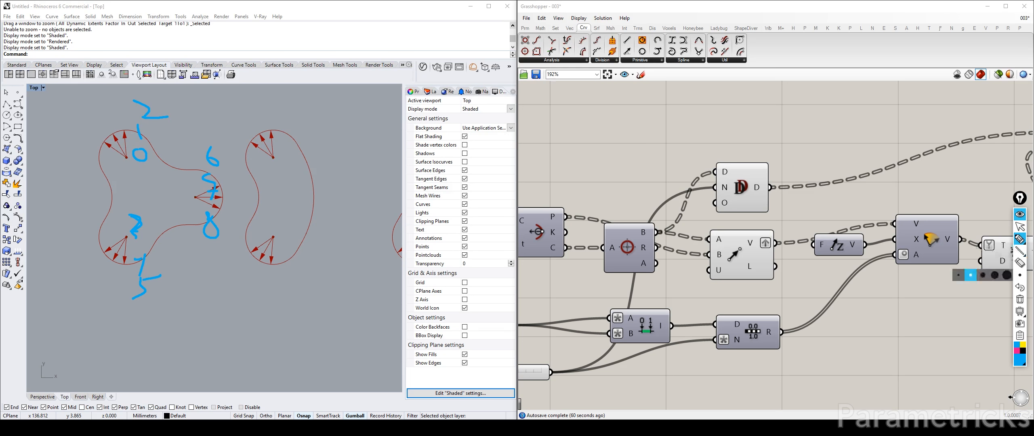
Step: Clear the blue annotations and leave the screen-drawing mode
{"action": "left_click", "coordinate": [1021, 311]}
{"action": "left_click", "coordinate": [1021, 300]}
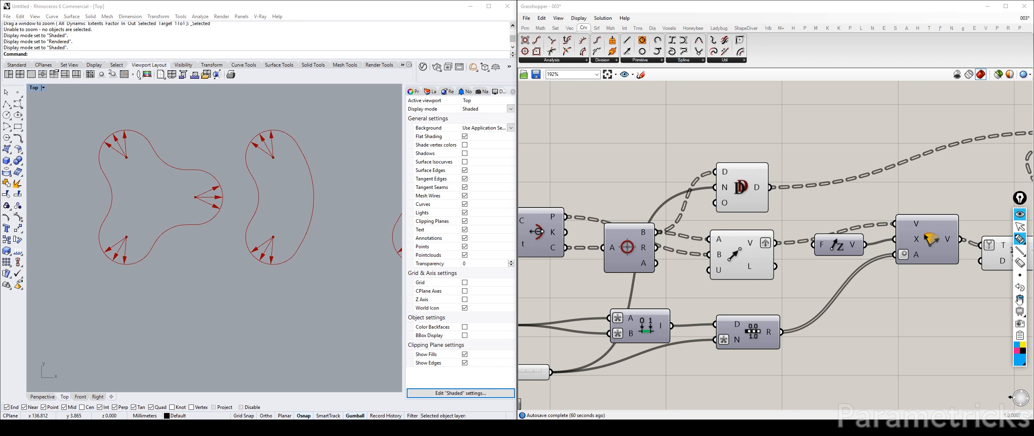
{"action": "left_click", "coordinate": [1020, 228]}
{"action": "left_click", "coordinate": [1015, 217]}
Step: Turn off the preview of Vector 2Pt and Duplicate Data
{"action": "right_click_drag", "start_coordinate": [1002, 218], "coordinate": [683, 241]}
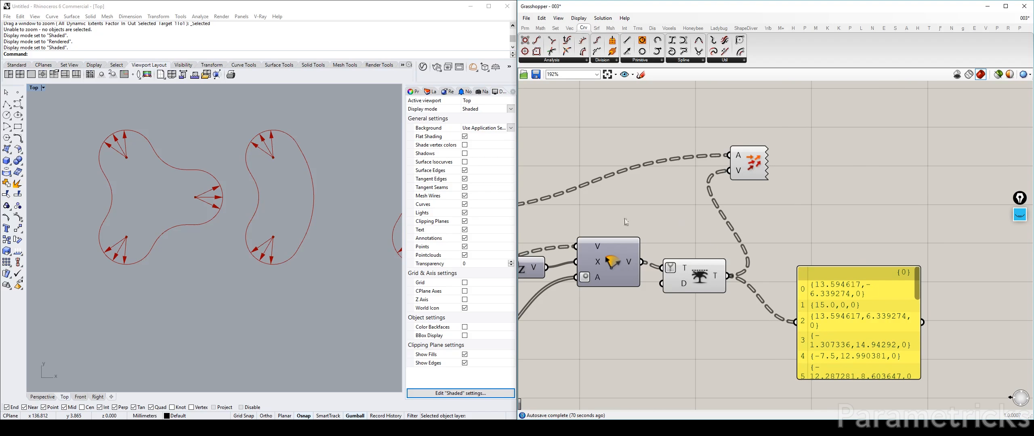
{"action": "right_click_drag", "start_coordinate": [625, 222], "coordinate": [810, 159]}
{"action": "scroll", "coordinate": [708, 167], "scroll_direction": "down", "scroll_amount": 2}
{"action": "mouse_move", "coordinate": [653, 152]}
{"action": "left_mouse_down"}
{"action": "mouse_move", "coordinate": [637, 158]}
{"action": "mouse_move", "coordinate": [649, 158]}
{"action": "left_mouse_up"}
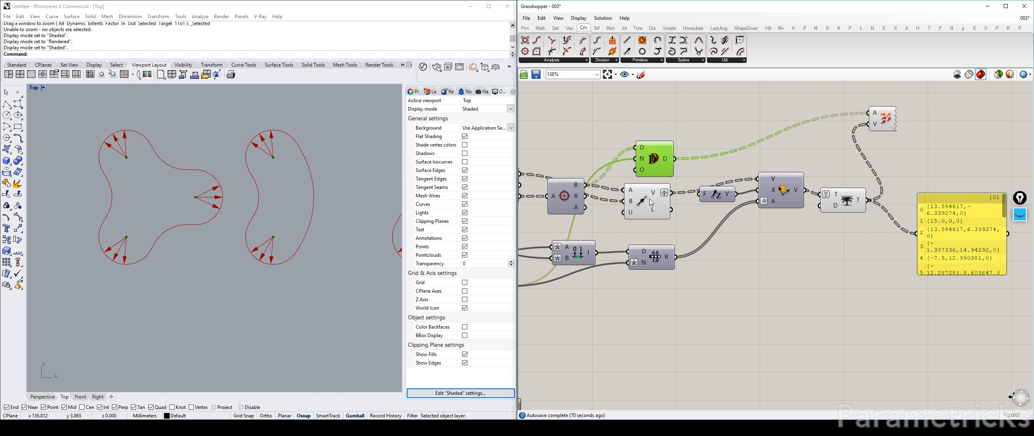
{"action": "left_click", "coordinate": [650, 199]}
{"action": "key", "text": "ctrl+q"}
{"action": "left_click", "coordinate": [665, 162]}
{"action": "key", "text": "ctrl+q"}
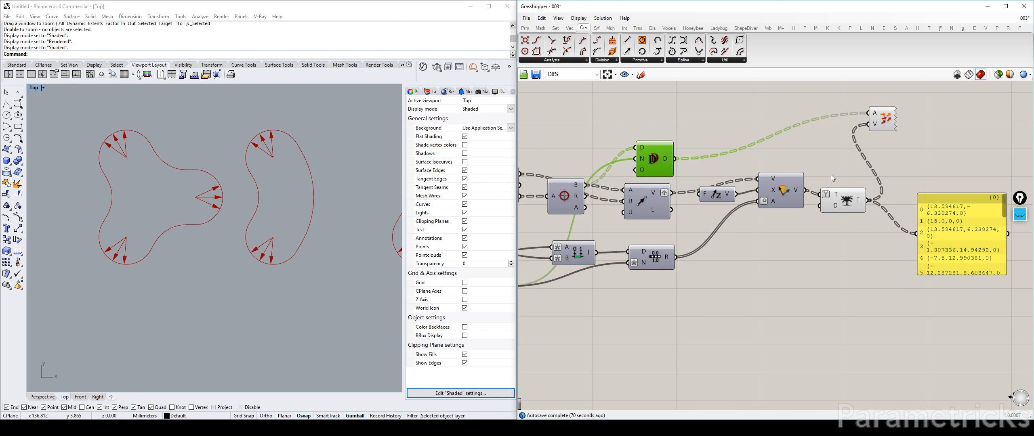
Step: Delete the panel after Trim Tree and move Vector Display down in line with the chain
{"action": "right_click_drag", "start_coordinate": [830, 175], "coordinate": [638, 165]}
{"action": "left_click_drag", "start_coordinate": [758, 236], "coordinate": [797, 206]}
{"action": "key", "text": "Delete"}
{"action": "left_click_drag", "start_coordinate": [696, 116], "coordinate": [763, 157]}
{"action": "right_click_drag", "start_coordinate": [724, 164], "coordinate": [766, 168]}
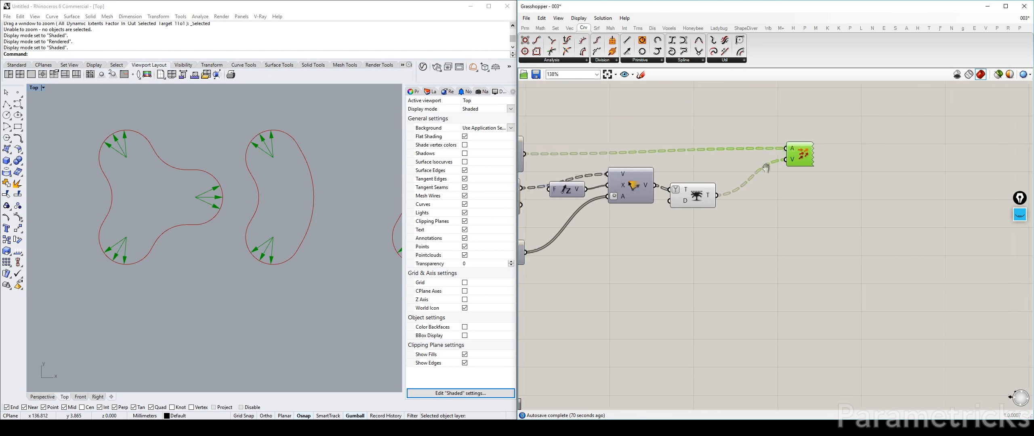
Step: Move Duplicate Data directly above Trim Tree, and nudge Trim Tree and Vector Display to line up with it
{"action": "right_click_drag", "start_coordinate": [690, 181], "coordinate": [779, 181]}
{"action": "left_click_drag", "start_coordinate": [589, 158], "coordinate": [771, 152]}
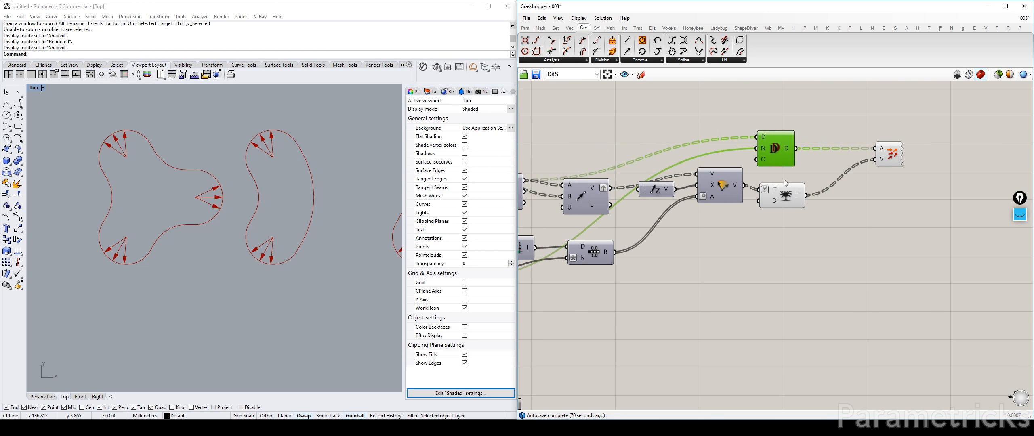
{"action": "left_click_drag", "start_coordinate": [784, 196], "coordinate": [779, 185]}
{"action": "right_click_drag", "start_coordinate": [864, 168], "coordinate": [793, 168]}
{"action": "left_click_drag", "start_coordinate": [820, 155], "coordinate": [820, 162]}
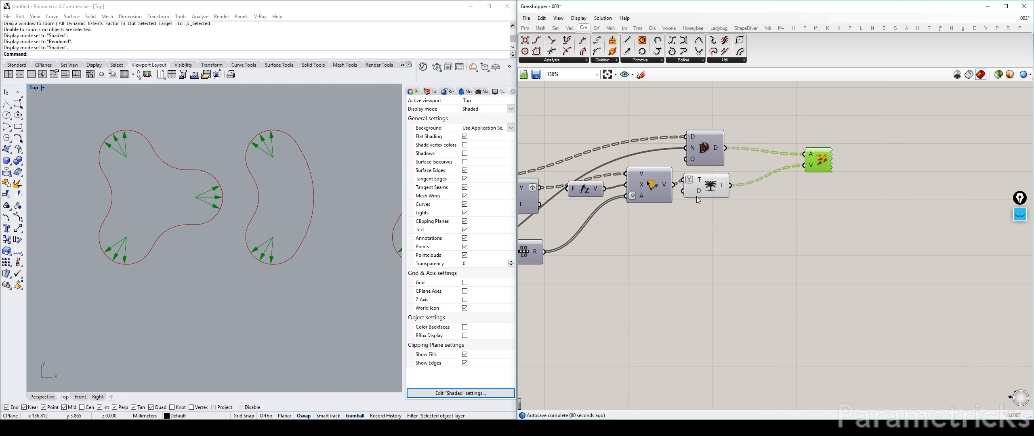
Step: Set the MAX ANGLE slider to 80
{"action": "mouse_move", "coordinate": [265, 212]}
{"action": "right_mouse_down"}
{"action": "mouse_move", "coordinate": [162, 208]}
{"action": "mouse_move", "coordinate": [258, 205]}
{"action": "right_mouse_up"}
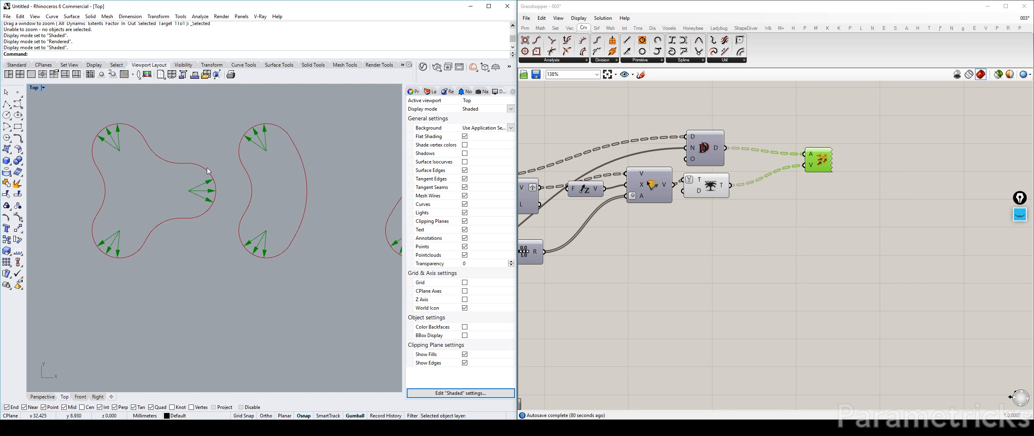
{"action": "scroll", "coordinate": [269, 165], "scroll_direction": "up", "scroll_amount": 8}
{"action": "right_click_drag", "start_coordinate": [643, 218], "coordinate": [864, 208]}
{"action": "scroll", "coordinate": [839, 196], "scroll_direction": "down", "scroll_amount": 3}
{"action": "scroll", "coordinate": [622, 226], "scroll_direction": "up", "scroll_amount": 3}
{"action": "right_click_drag", "start_coordinate": [683, 202], "coordinate": [625, 214]}
{"action": "scroll", "coordinate": [625, 215], "scroll_direction": "up", "scroll_amount": 1}
{"action": "left_click_drag", "start_coordinate": [626, 216], "coordinate": [686, 220]}
{"action": "scroll", "coordinate": [321, 226], "scroll_direction": "down", "scroll_amount": 8}
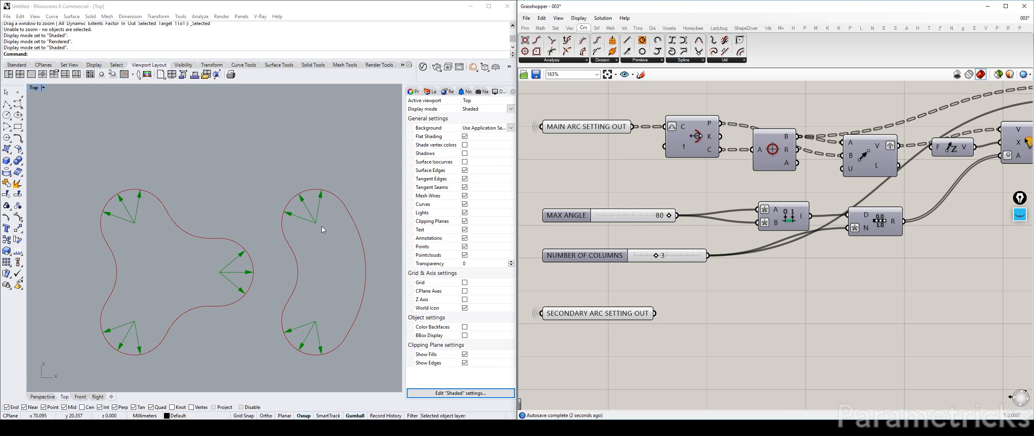
Step: Add a second vector Rotate component below Vector Display
{"action": "right_click_drag", "start_coordinate": [322, 226], "coordinate": [235, 181]}
{"action": "right_click_drag", "start_coordinate": [855, 233], "coordinate": [748, 235]}
{"action": "right_click_drag", "start_coordinate": [946, 186], "coordinate": [559, 245]}
{"action": "left_click", "coordinate": [704, 234]}
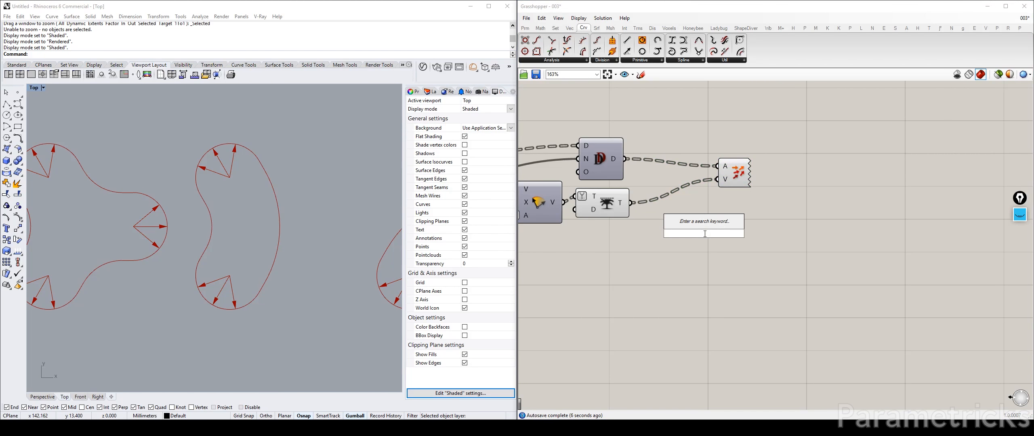
{"action": "type", "text": "VECT"}
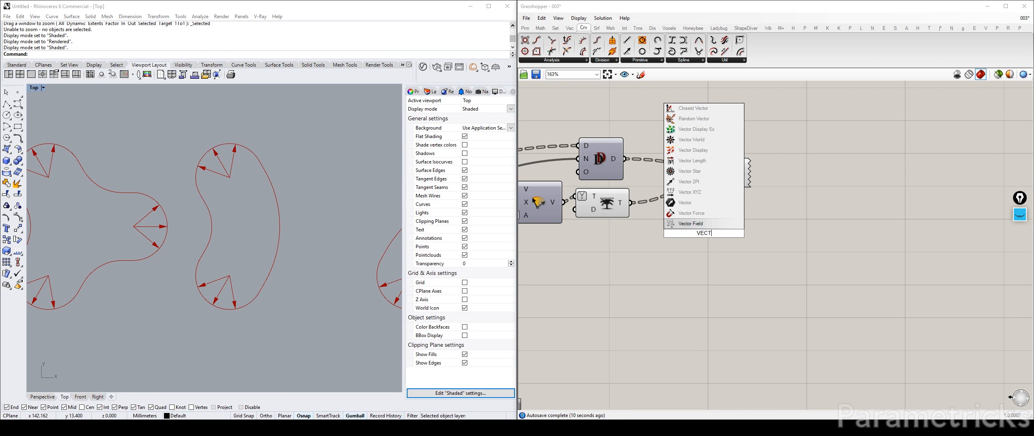
{"action": "type", "text": " ROT"}
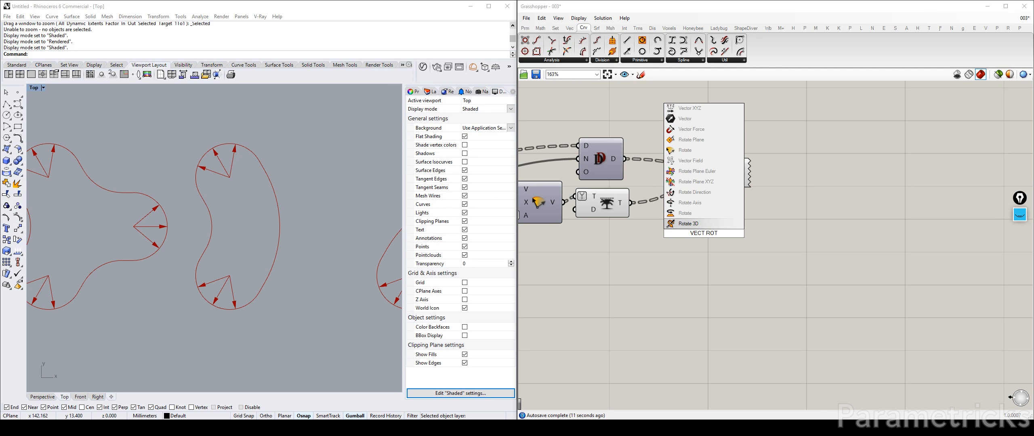
{"action": "left_click", "coordinate": [705, 151]}
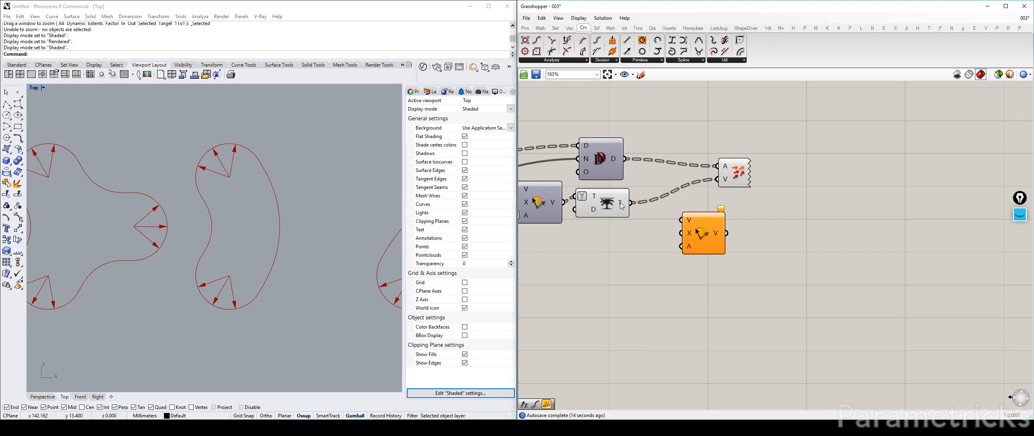
Step: Feed the second Rotate's vector input from Trim Tree and its axis input from a copy of Unit Z
{"action": "mouse_move", "coordinate": [621, 206]}
{"action": "left_click_drag", "start_coordinate": [622, 206], "coordinate": [682, 219]}
{"action": "right_click_drag", "start_coordinate": [621, 229], "coordinate": [753, 201]}
{"action": "left_click_drag", "start_coordinate": [605, 183], "coordinate": [758, 218]}
{"action": "left_click_drag", "start_coordinate": [775, 217], "coordinate": [813, 205]}
Step: Internalise the first Rotate's axis, remove its Unit Z and move Rotate closer to Vector 2Pt
{"action": "right_click", "coordinate": [657, 176]}
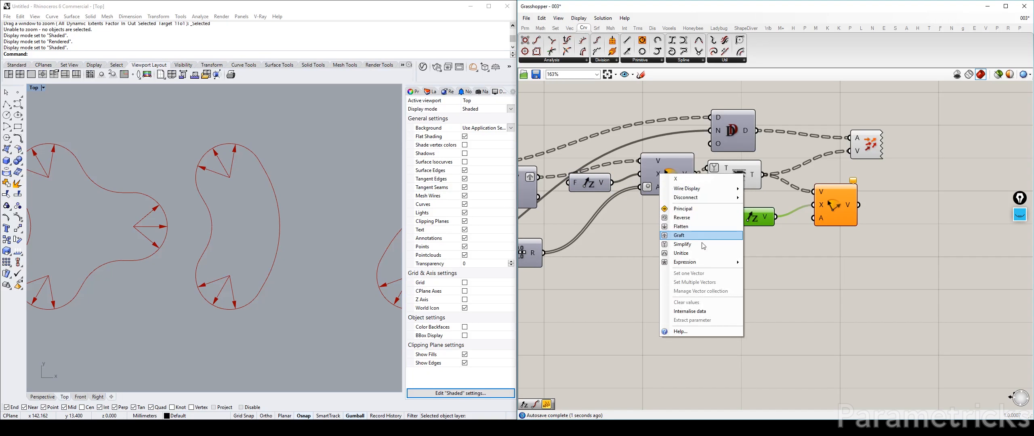
{"action": "left_click", "coordinate": [703, 313]}
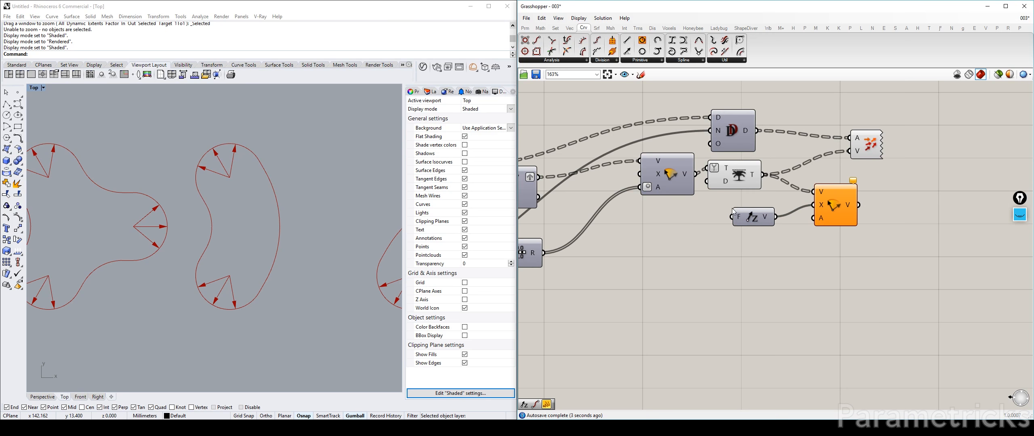
{"action": "left_click_drag", "start_coordinate": [670, 175], "coordinate": [606, 191]}
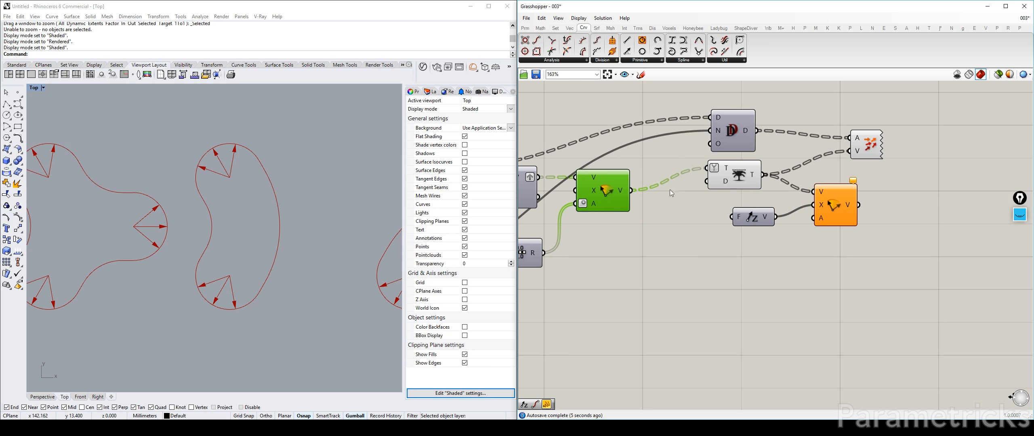
Step: Close the gaps by moving Trim Tree, Duplicate Data, Vector Display and the second Rotate with its Unit Z closer to the first Rotate
{"action": "left_click_drag", "start_coordinate": [736, 170], "coordinate": [682, 192]}
{"action": "left_click_drag", "start_coordinate": [741, 121], "coordinate": [686, 134]}
{"action": "left_click_drag", "start_coordinate": [901, 115], "coordinate": [727, 231]}
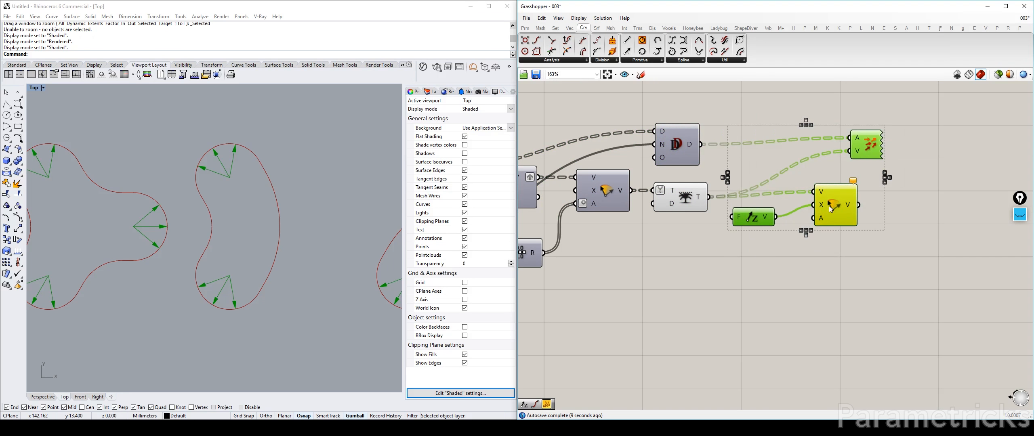
{"action": "left_click_drag", "start_coordinate": [821, 208], "coordinate": [742, 228]}
{"action": "left_click", "coordinate": [821, 191]}
{"action": "left_click_drag", "start_coordinate": [786, 165], "coordinate": [760, 155]}
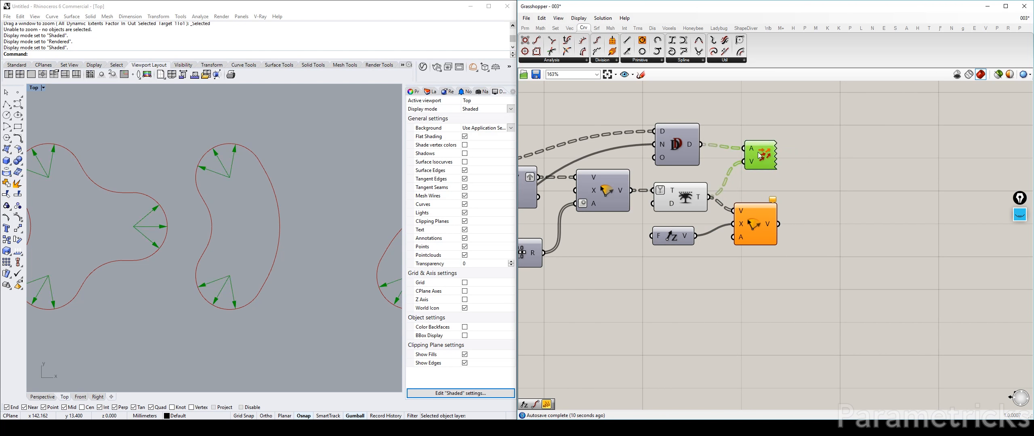
Step: Internalise the second Rotate's axis, delete its Unit Z and nudge Duplicate Data into line
{"action": "right_click", "coordinate": [744, 225]}
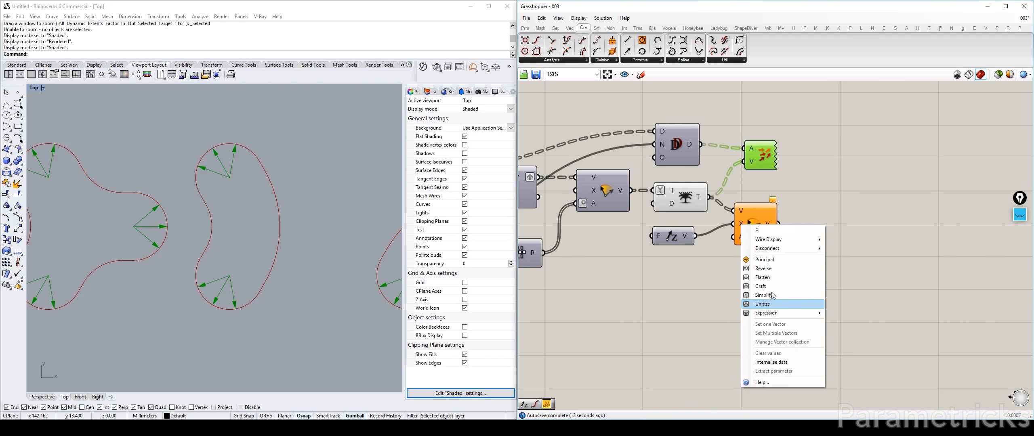
{"action": "left_click", "coordinate": [772, 362]}
{"action": "left_click_drag", "start_coordinate": [672, 243], "coordinate": [700, 255]}
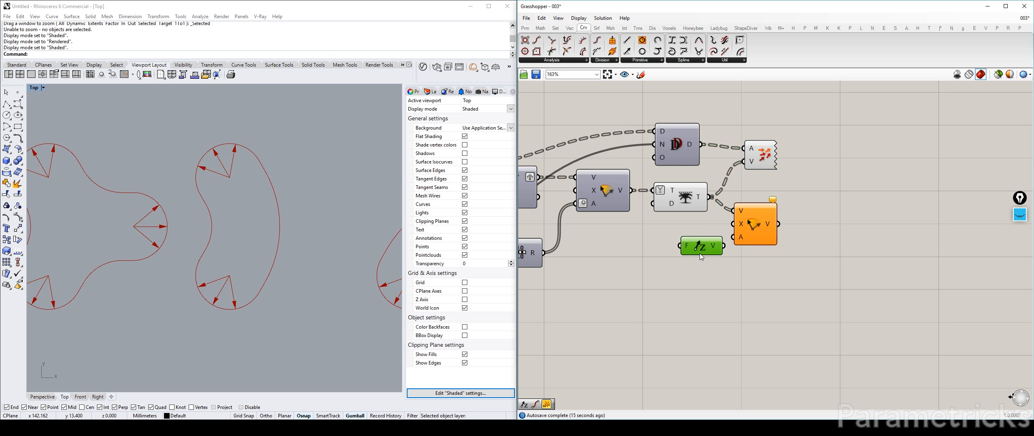
{"action": "key", "text": "Delete"}
{"action": "left_click_drag", "start_coordinate": [690, 143], "coordinate": [694, 144]}
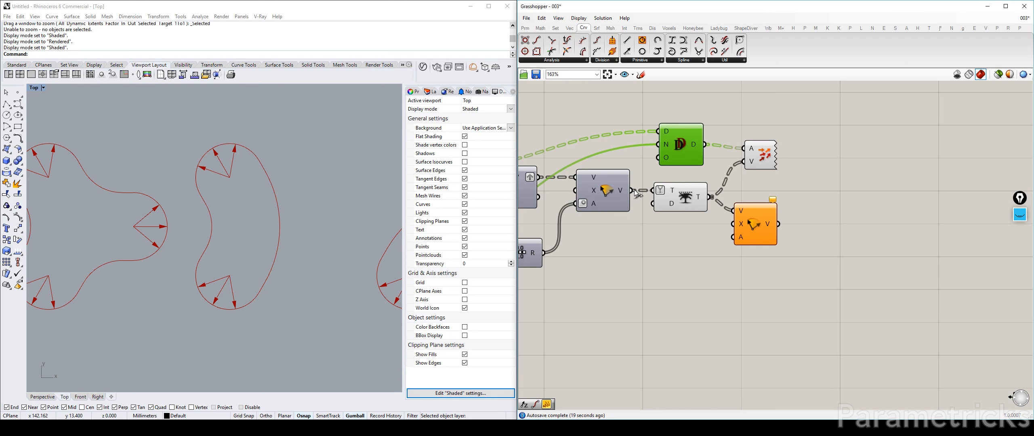
Step: Switch the second Rotate's angle input to degrees and add a panel below the first Rotate
{"action": "right_click", "coordinate": [744, 241]}
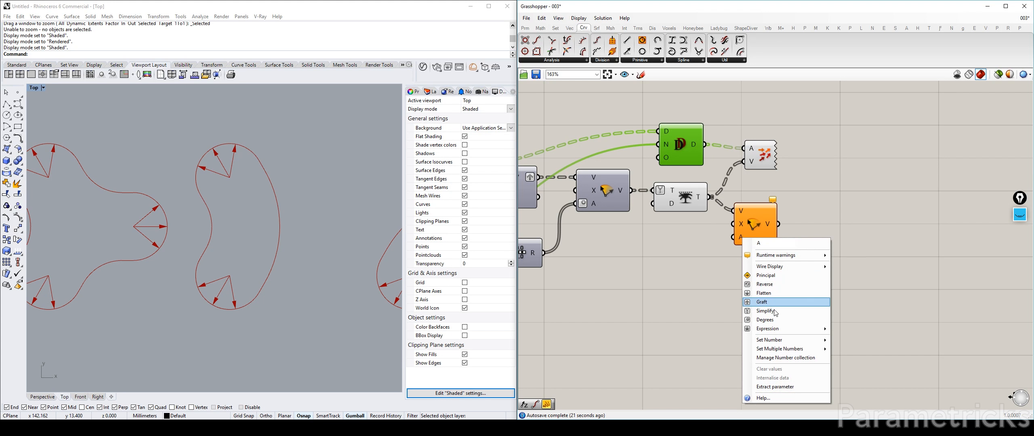
{"action": "left_click", "coordinate": [759, 317]}
{"action": "right_click_drag", "start_coordinate": [660, 241], "coordinate": [709, 214]}
{"action": "double_click", "coordinate": [677, 221]}
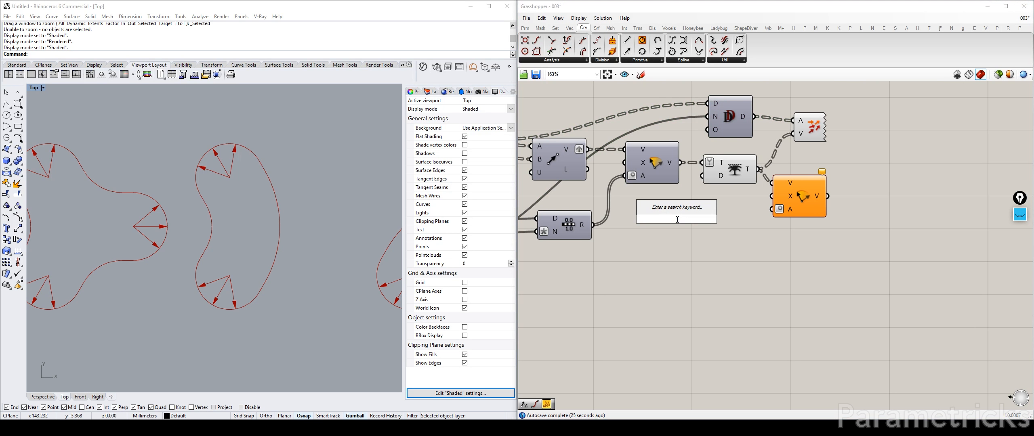
{"action": "type", "text": "panel"}
{"action": "key", "text": "Return"}
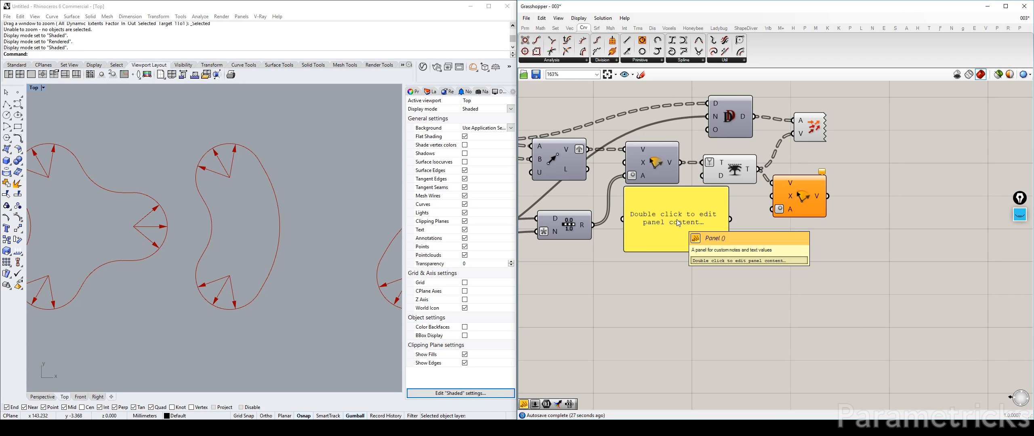
Step: Enter -4 and 4 in the panel as separate items with Multiline Data off, and shrink the panel
{"action": "scroll", "coordinate": [144, 169], "scroll_direction": "up", "scroll_amount": 7}
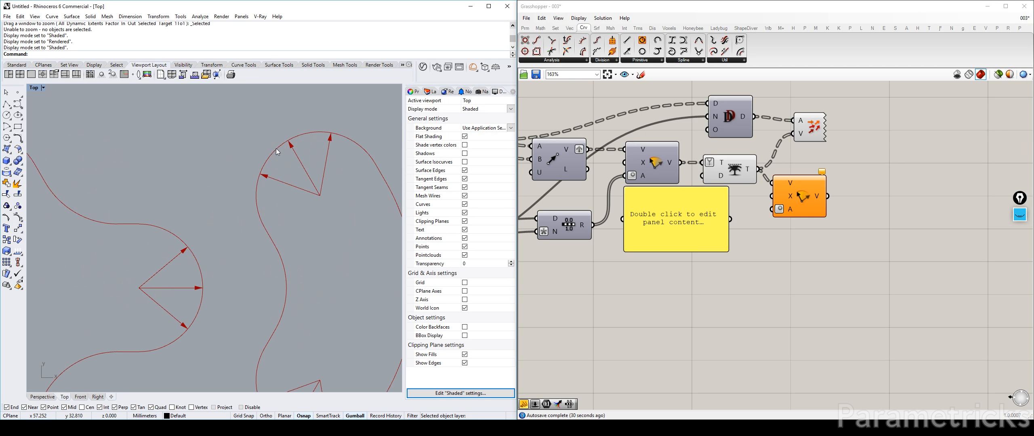
{"action": "right_click_drag", "start_coordinate": [262, 183], "coordinate": [250, 197]}
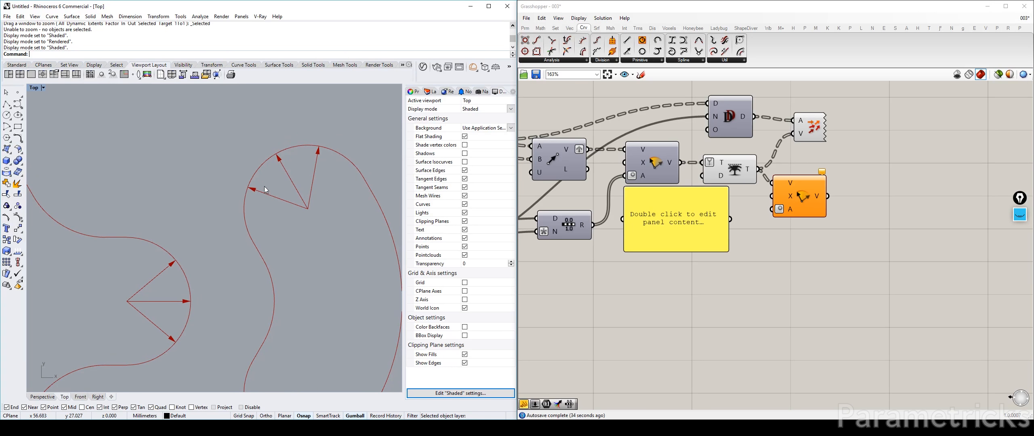
{"action": "double_click", "coordinate": [647, 205]}
{"action": "key", "text": "BackSpace"}
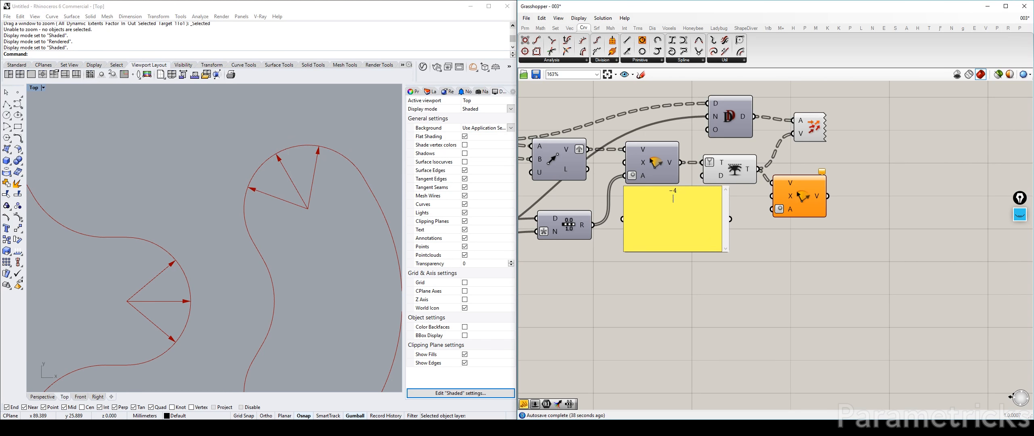
{"action": "right_click", "coordinate": [665, 200]}
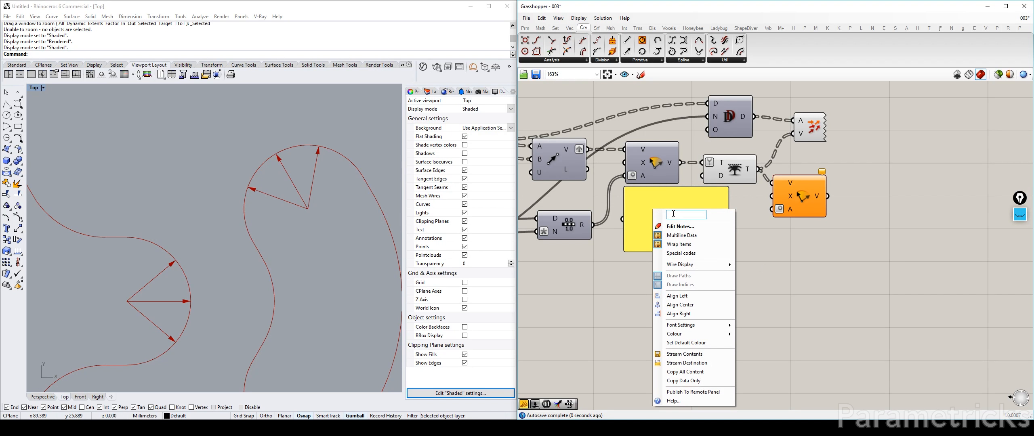
{"action": "left_click", "coordinate": [723, 234]}
{"action": "left_click_drag", "start_coordinate": [628, 191], "coordinate": [685, 218]}
Step: Move the domain component, Range and the MAX ANGLE slider up to tighten the layout
{"action": "right_click_drag", "start_coordinate": [684, 219], "coordinate": [851, 189]}
{"action": "scroll", "coordinate": [851, 189], "scroll_direction": "down", "scroll_amount": 2}
{"action": "right_click_drag", "start_coordinate": [797, 158], "coordinate": [704, 182]}
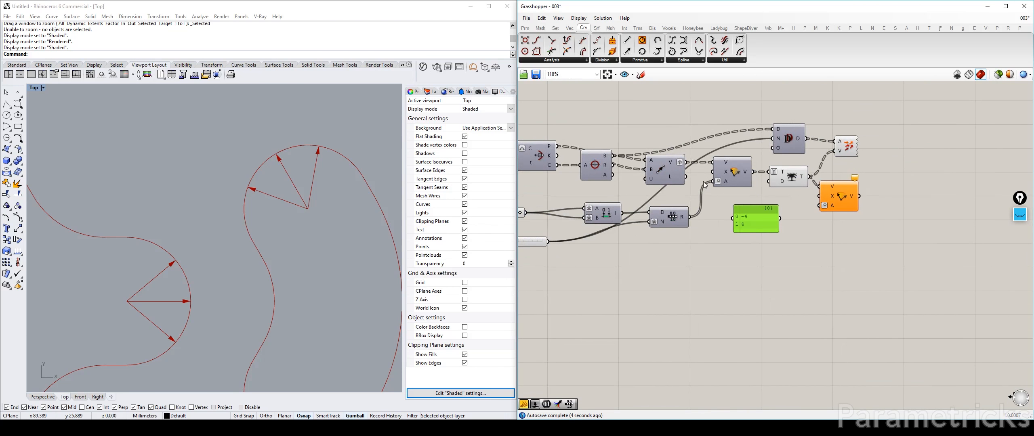
{"action": "left_click_drag", "start_coordinate": [603, 218], "coordinate": [600, 202]}
{"action": "left_click_drag", "start_coordinate": [687, 217], "coordinate": [680, 201]}
{"action": "right_click_drag", "start_coordinate": [680, 201], "coordinate": [732, 208]}
{"action": "right_click_drag", "start_coordinate": [561, 214], "coordinate": [687, 197]}
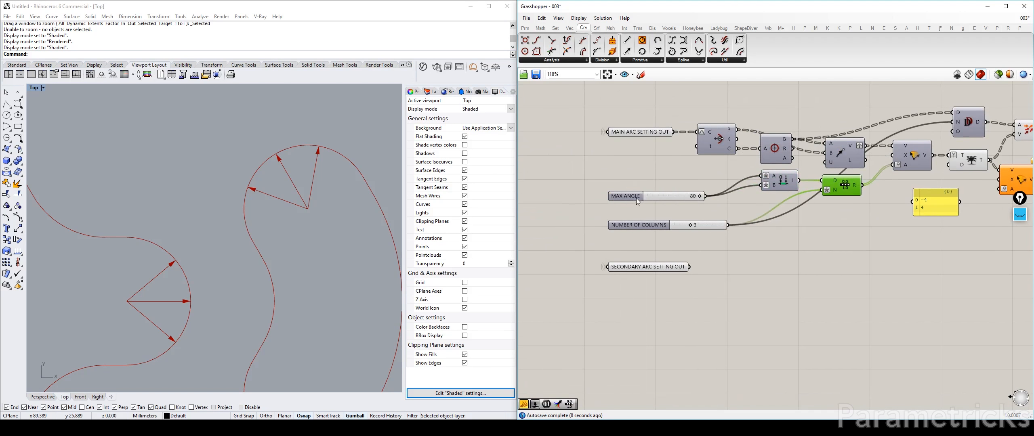
{"action": "left_click_drag", "start_coordinate": [640, 194], "coordinate": [641, 178]}
Step: Move the -4 and 4 panel below Range and connect it to the second Rotate's angle input
{"action": "right_click_drag", "start_coordinate": [938, 207], "coordinate": [758, 210]}
{"action": "scroll", "coordinate": [757, 210], "scroll_direction": "up", "scroll_amount": 2}
{"action": "scroll", "coordinate": [757, 210], "scroll_direction": "up", "scroll_amount": 1}
{"action": "left_click_drag", "start_coordinate": [757, 210], "coordinate": [701, 217]}
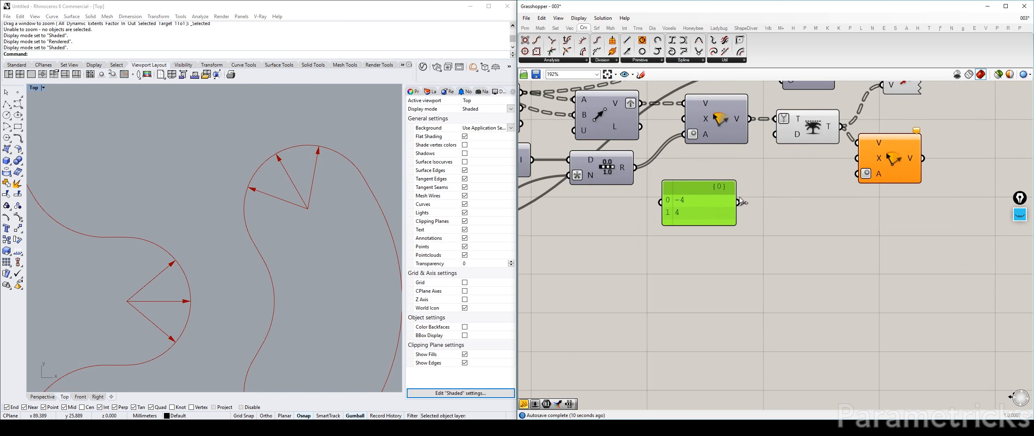
{"action": "right_click_drag", "start_coordinate": [743, 202], "coordinate": [703, 232]}
{"action": "left_click_drag", "start_coordinate": [698, 233], "coordinate": [818, 202]}
Step: Graft the vector input of the second Rotate
{"action": "right_click_drag", "start_coordinate": [821, 197], "coordinate": [682, 222]}
{"action": "left_click", "coordinate": [730, 213]}
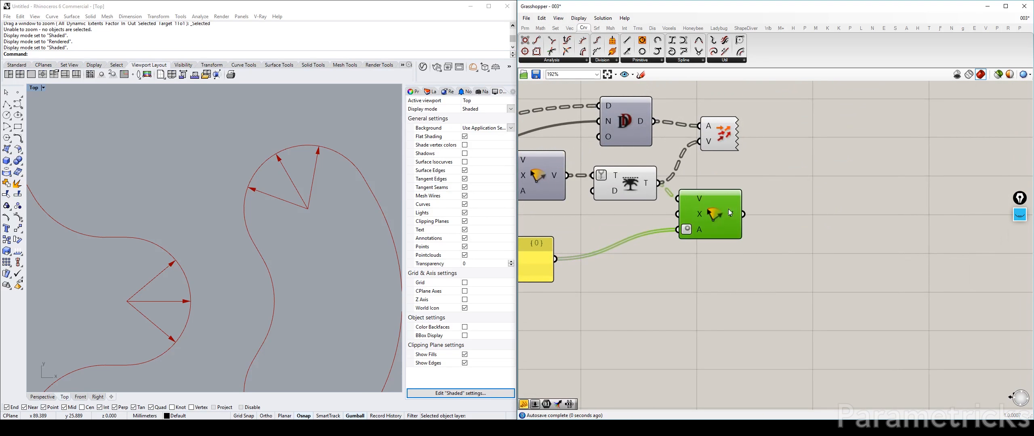
{"action": "right_click_drag", "start_coordinate": [581, 254], "coordinate": [689, 240]}
{"action": "right_click_drag", "start_coordinate": [760, 231], "coordinate": [673, 260]}
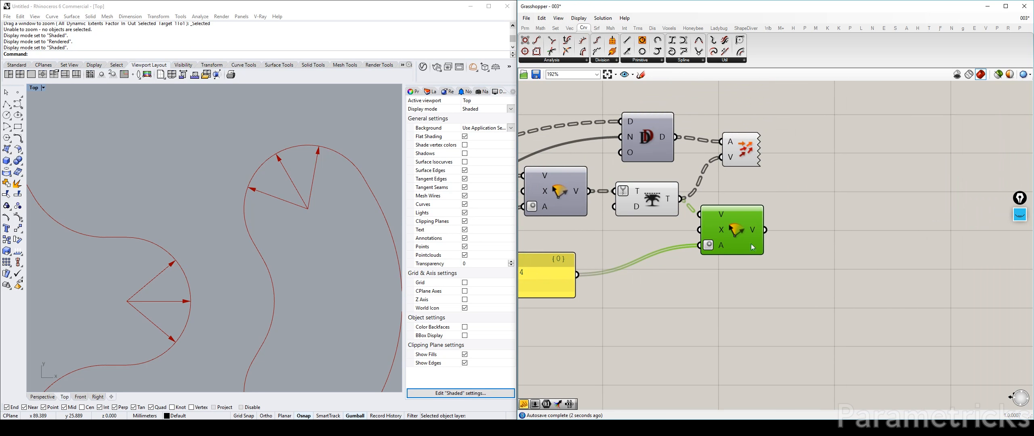
{"action": "scroll", "coordinate": [718, 223], "scroll_direction": "up", "scroll_amount": 2}
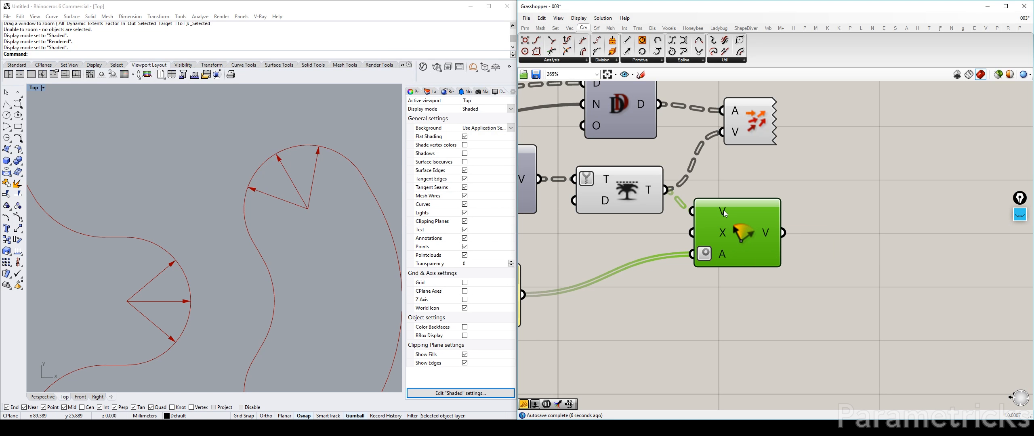
{"action": "right_click", "coordinate": [724, 210]}
{"action": "left_click", "coordinate": [740, 268]}
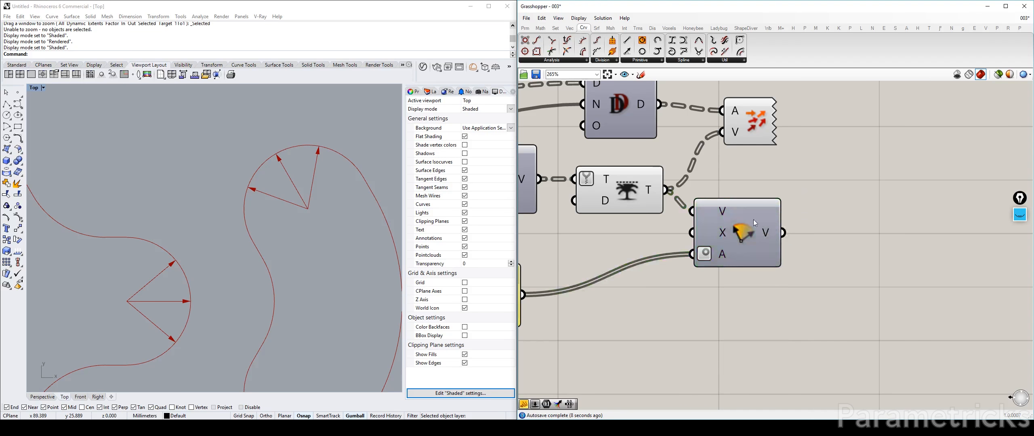
{"action": "mouse_move", "coordinate": [724, 210]}
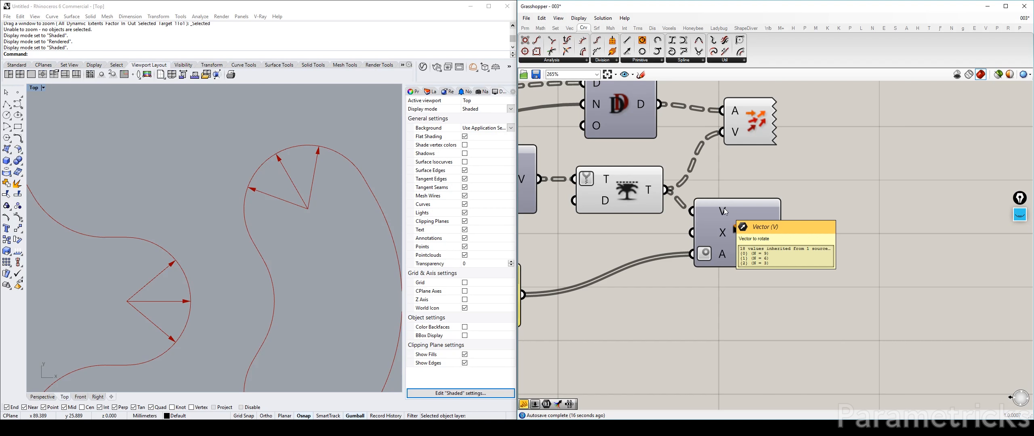
{"action": "right_click", "coordinate": [725, 209]}
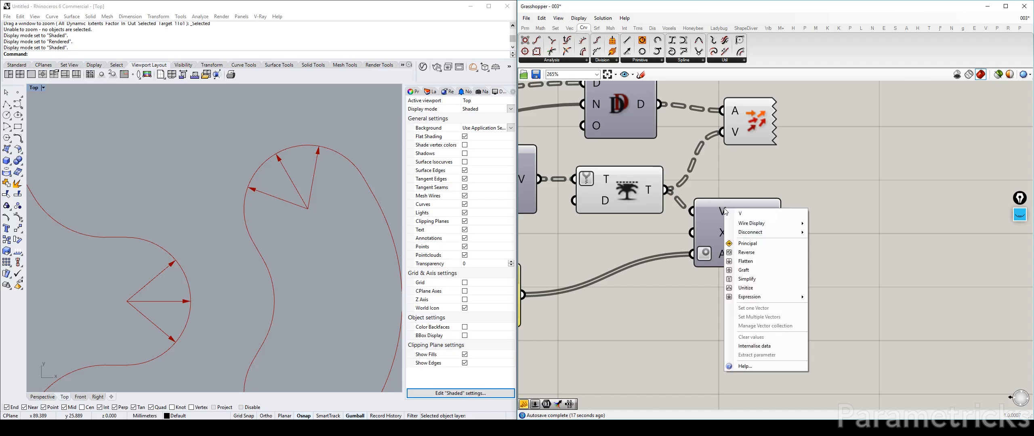
{"action": "left_click", "coordinate": [750, 272]}
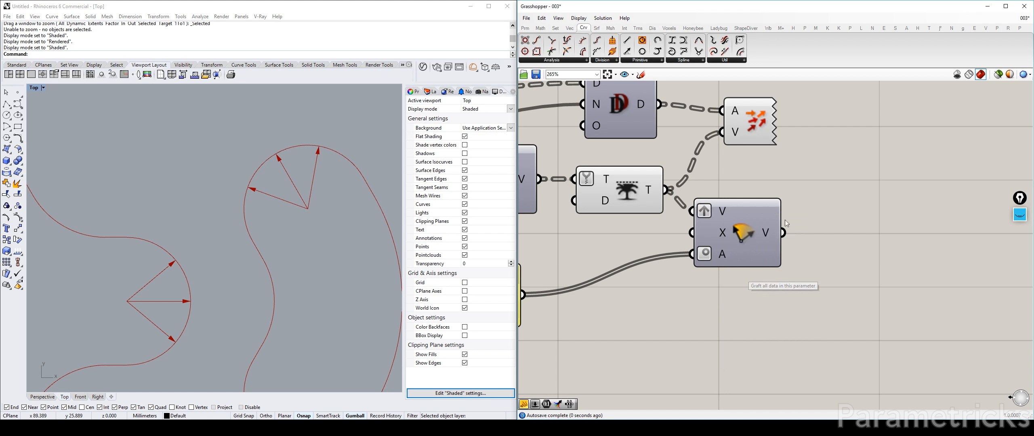
{"action": "double_click", "coordinate": [813, 213]}
Step: Move Vector Display up and away from Duplicate Data and the second Rotate
{"action": "right_click_drag", "start_coordinate": [696, 138], "coordinate": [714, 213]}
{"action": "left_click", "coordinate": [636, 169]}
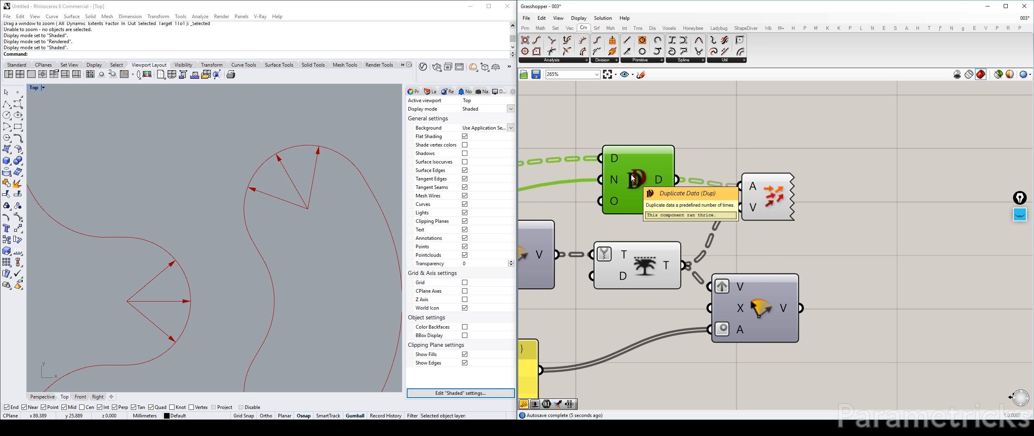
{"action": "scroll", "coordinate": [731, 224], "scroll_direction": "down", "scroll_amount": 3}
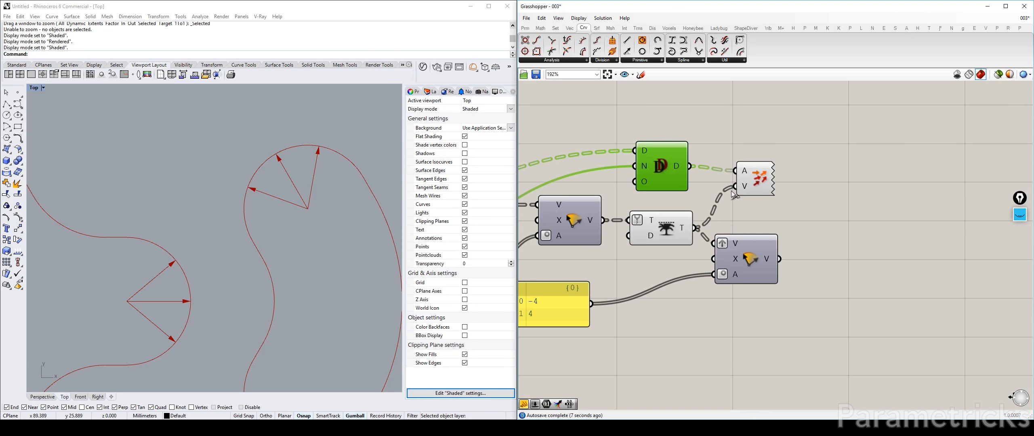
{"action": "left_click_drag", "start_coordinate": [754, 179], "coordinate": [773, 162]}
{"action": "right_click_drag", "start_coordinate": [650, 240], "coordinate": [685, 267]}
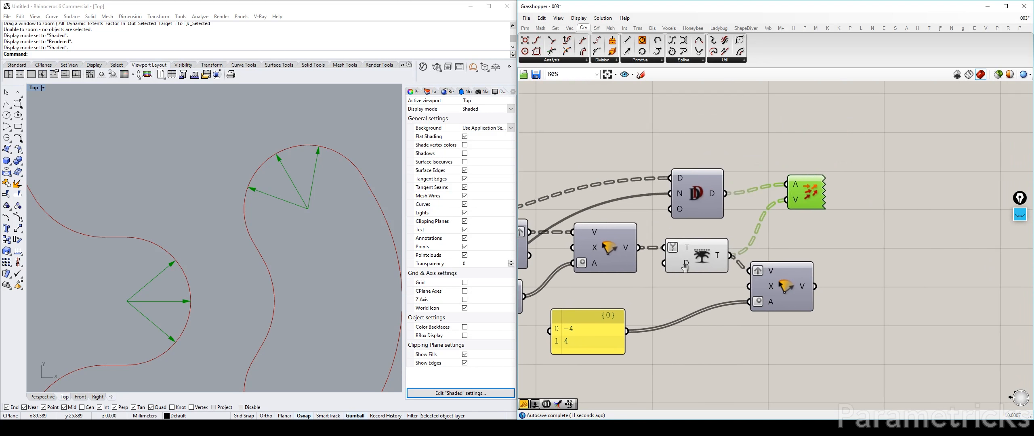
Step: Add a Line SDL component, connect Duplicate Data's output to its start input, and move Vector Display up out of the way
{"action": "double_click", "coordinate": [677, 349]}
{"action": "type", "text": "SDL"}
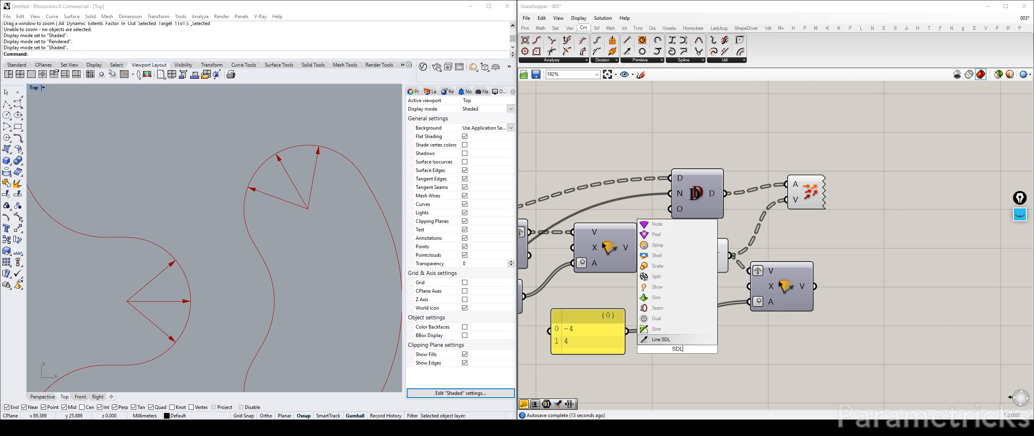
{"action": "key", "text": "Return"}
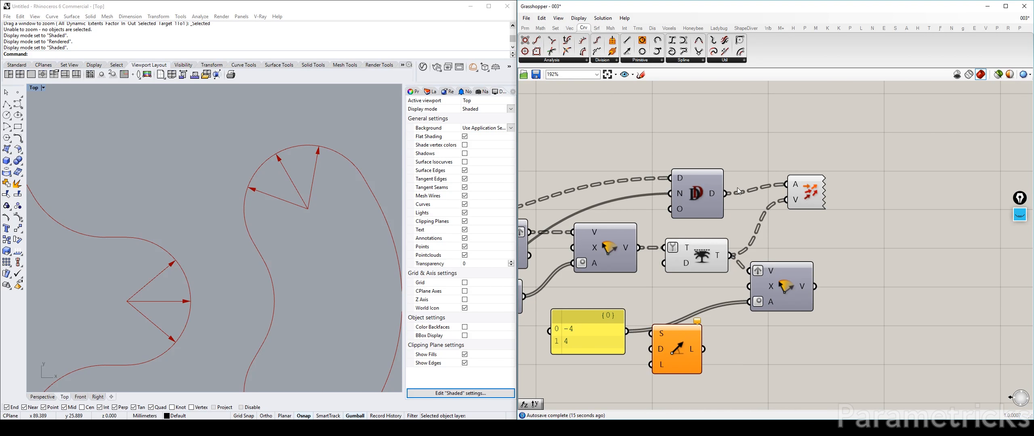
{"action": "left_click_drag", "start_coordinate": [726, 193], "coordinate": [849, 259], "text": "shift"}
{"action": "left_click_drag", "start_coordinate": [802, 191], "coordinate": [818, 175]}
{"action": "left_click_drag", "start_coordinate": [665, 335], "coordinate": [911, 218]}
{"action": "left_click_drag", "start_coordinate": [822, 178], "coordinate": [823, 163]}
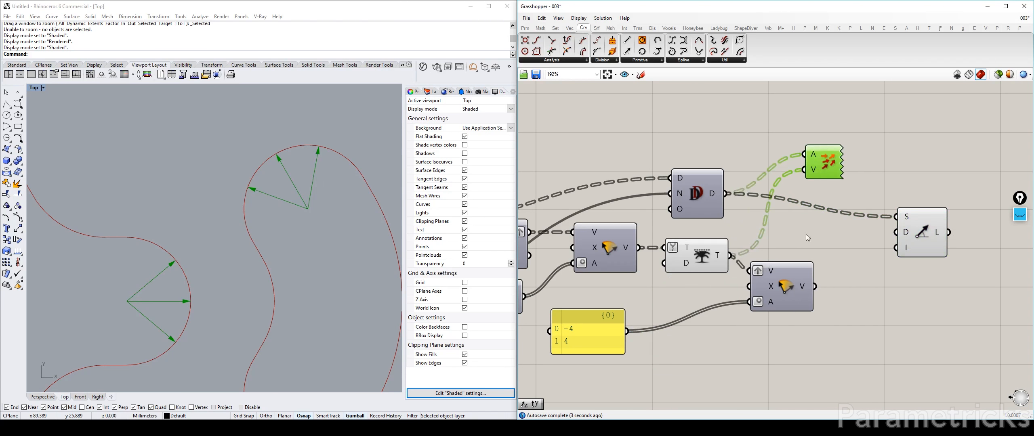
{"action": "right_click_drag", "start_coordinate": [804, 288], "coordinate": [695, 270]}
{"action": "scroll", "coordinate": [695, 270], "scroll_direction": "up", "scroll_amount": 1}
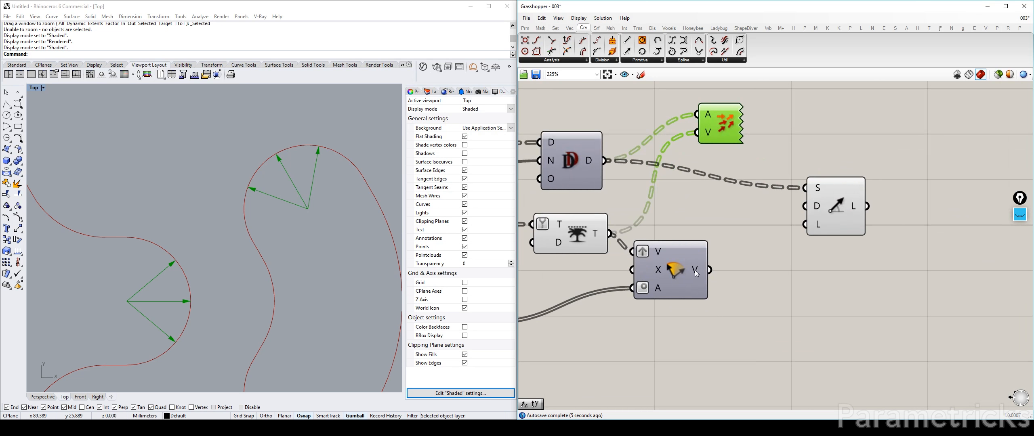
{"action": "left_click", "coordinate": [754, 264]}
{"action": "double_click", "coordinate": [755, 266]}
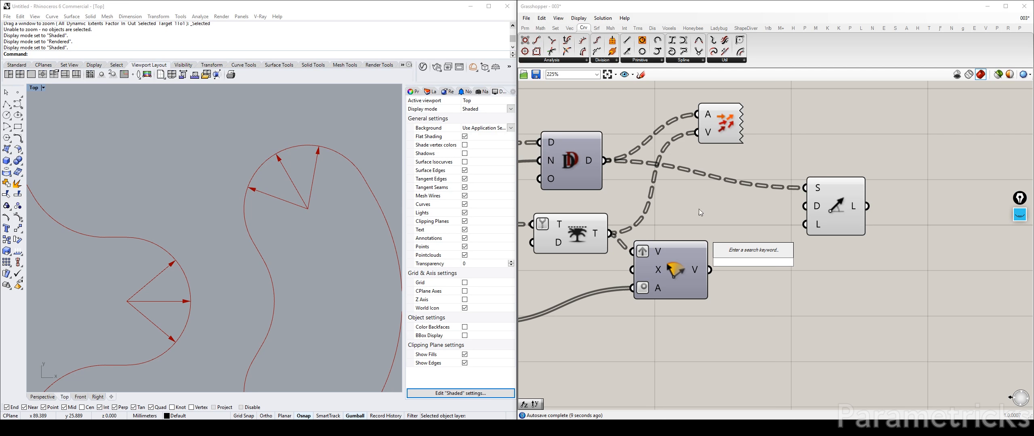
Step: Apply the expression X*2 to the number input of Duplicate Data
{"action": "right_click_drag", "start_coordinate": [581, 168], "coordinate": [764, 169]}
{"action": "left_click", "coordinate": [747, 156]}
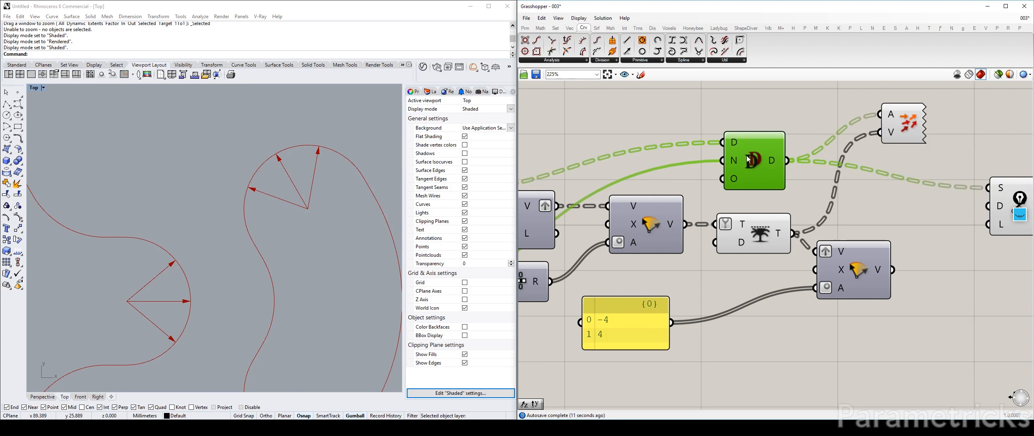
{"action": "scroll", "coordinate": [260, 256], "scroll_direction": "down", "scroll_amount": 8}
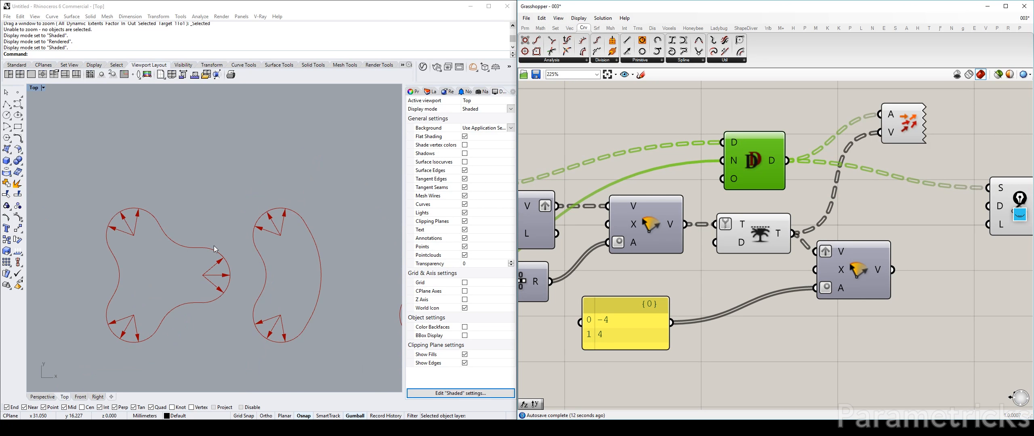
{"action": "right_click", "coordinate": [737, 160]}
{"action": "right_click_drag", "start_coordinate": [474, 189], "coordinate": [682, 169]}
{"action": "right_click_drag", "start_coordinate": [566, 239], "coordinate": [595, 235]}
{"action": "right_click", "coordinate": [769, 161]}
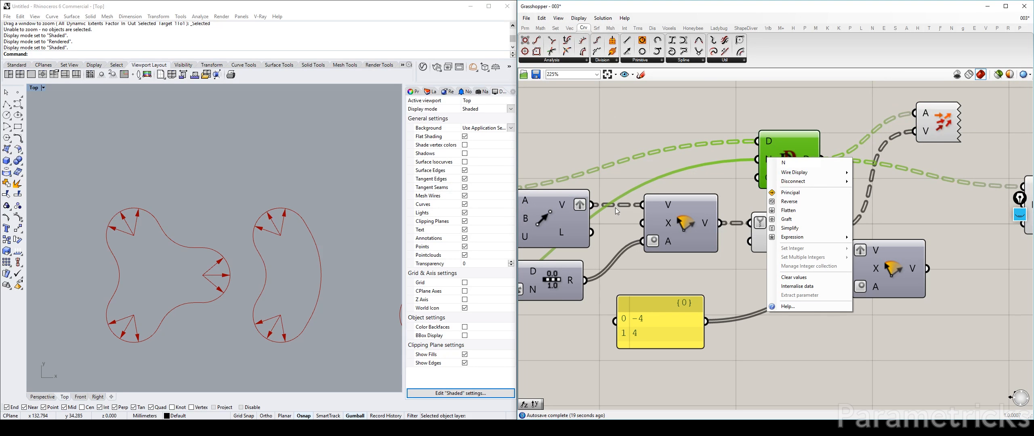
{"action": "mouse_move", "coordinate": [797, 238]}
{"action": "left_click", "coordinate": [888, 246]}
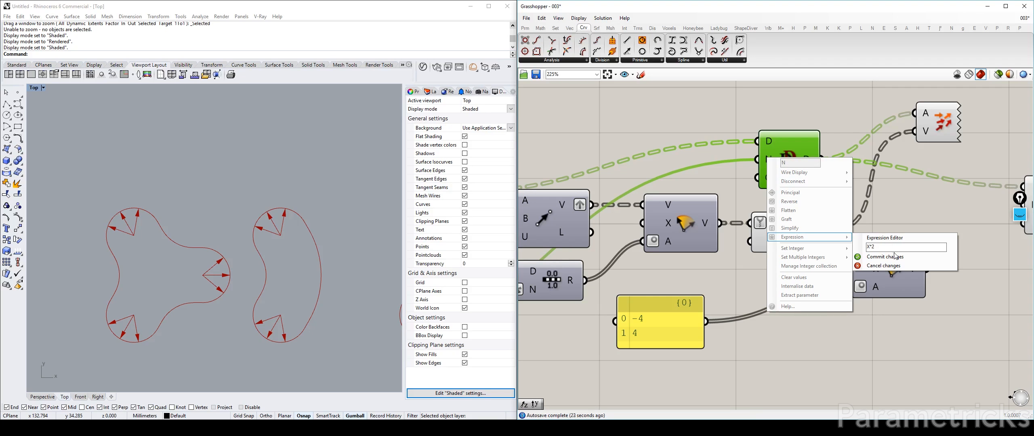
{"action": "left_click", "coordinate": [885, 257]}
Step: Duplicate Trim Tree after the second Rotate with the rotated vectors as its tree input, moving Vector Display and Line SDL aside
{"action": "right_click_drag", "start_coordinate": [895, 259], "coordinate": [744, 268]}
{"action": "left_click_drag", "start_coordinate": [785, 139], "coordinate": [812, 115]}
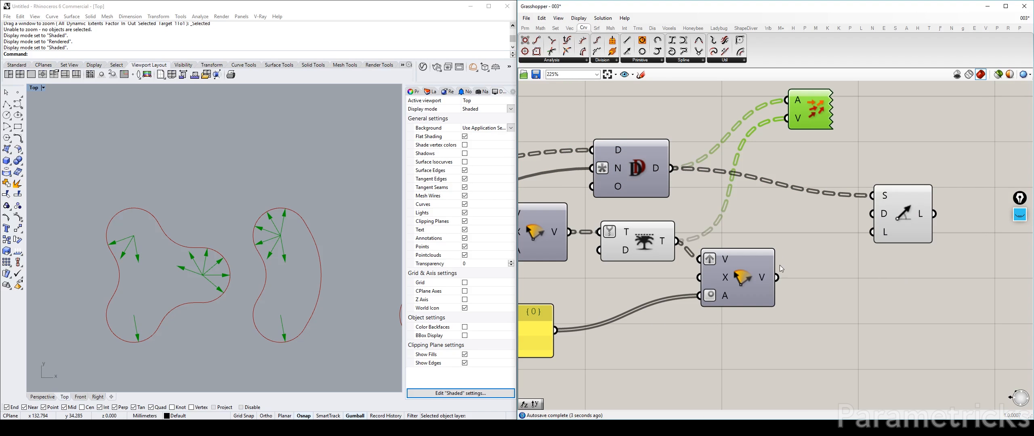
{"action": "left_click_drag", "start_coordinate": [778, 277], "coordinate": [789, 162]}
{"action": "mouse_move", "coordinate": [656, 170]}
{"action": "left_click_drag", "start_coordinate": [642, 250], "coordinate": [841, 275], "text": "alt"}
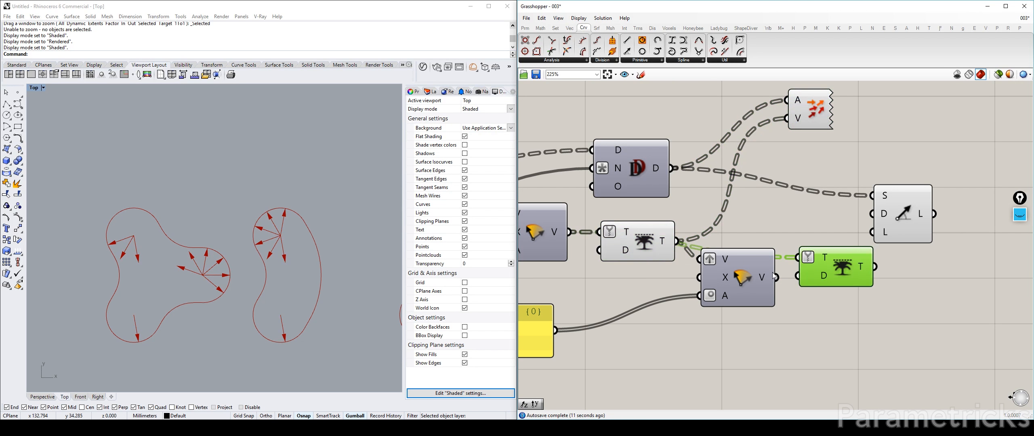
{"action": "left_click_drag", "start_coordinate": [904, 214], "coordinate": [1026, 231]}
Step: Connect the copied Trim Tree's output to Vector Display's vector input and inspect the paired arrows on all curves
{"action": "mouse_move", "coordinate": [863, 269]}
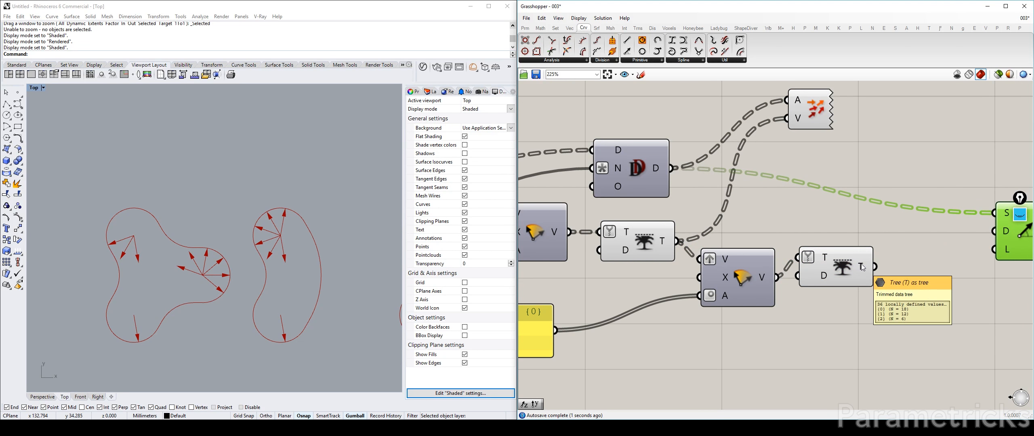
{"action": "left_click_drag", "start_coordinate": [875, 267], "coordinate": [787, 118]}
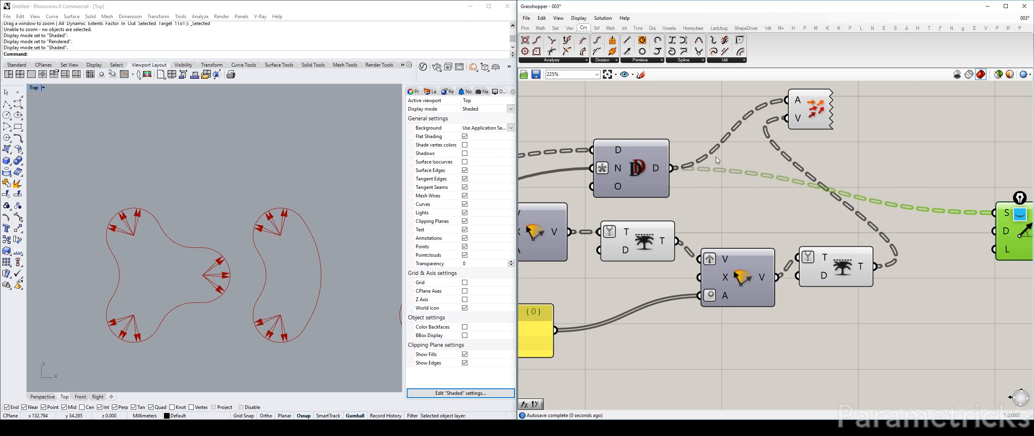
{"action": "right_click_drag", "start_coordinate": [267, 260], "coordinate": [233, 197]}
{"action": "scroll", "coordinate": [234, 197], "scroll_direction": "down", "scroll_amount": 4}
{"action": "right_click_drag", "start_coordinate": [831, 137], "coordinate": [727, 133]}
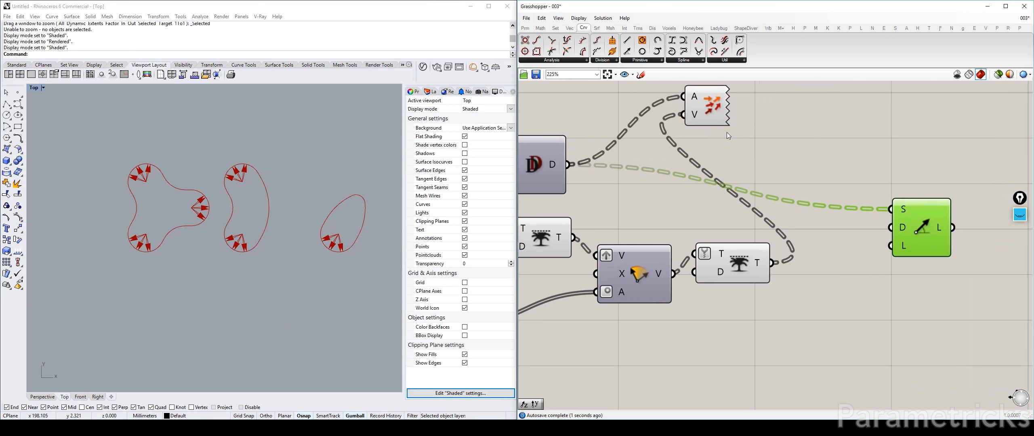
Step: Rearrange Vector Display and Line SDL so they sit above and beside the copied Trim Tree
{"action": "left_click_drag", "start_coordinate": [711, 107], "coordinate": [816, 150]}
{"action": "left_click_drag", "start_coordinate": [938, 242], "coordinate": [872, 233]}
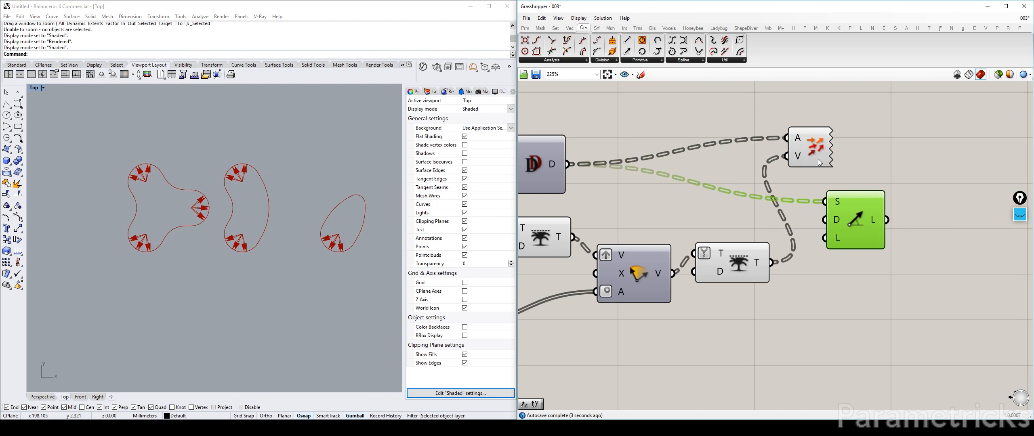
{"action": "left_click_drag", "start_coordinate": [817, 162], "coordinate": [825, 131]}
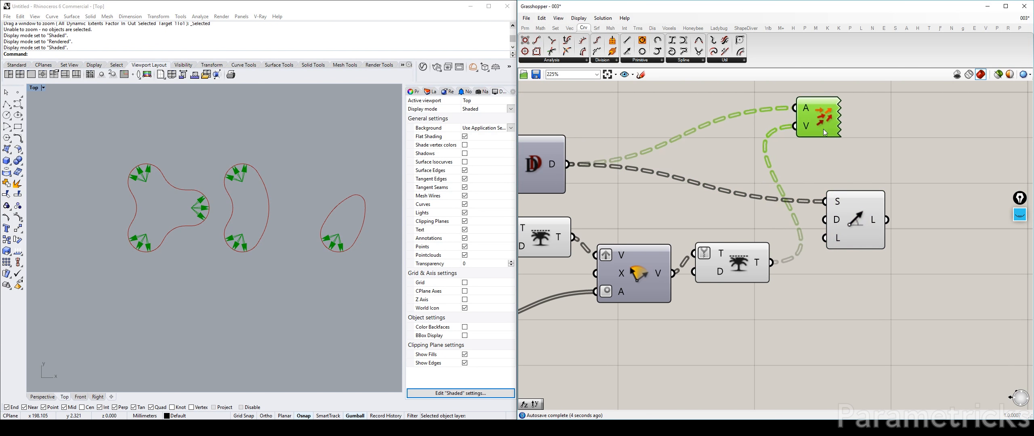
{"action": "left_click", "coordinate": [842, 203]}
Step: Tighten the spacing between the two Trim Tree components, the second Rotate and Line SDL
{"action": "right_click_drag", "start_coordinate": [729, 265], "coordinate": [847, 246]}
{"action": "left_click", "coordinate": [658, 217]}
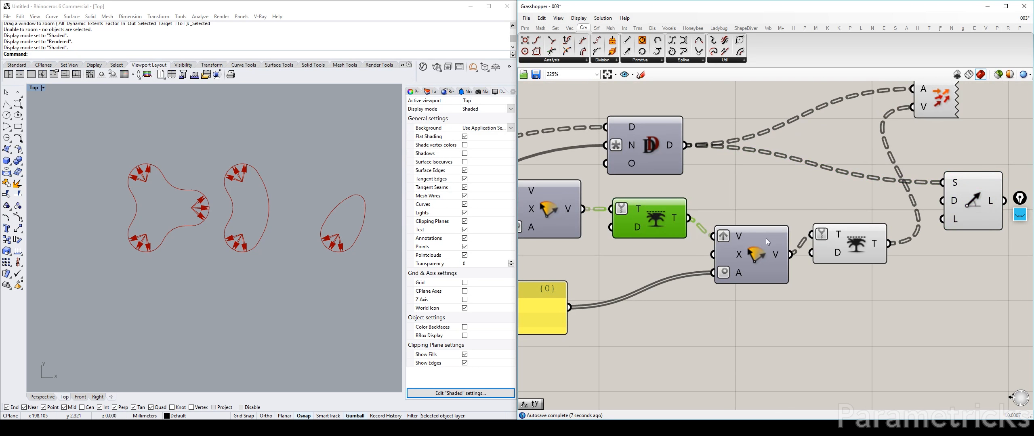
{"action": "left_click_drag", "start_coordinate": [625, 227], "coordinate": [607, 234]}
{"action": "left_click_drag", "start_coordinate": [751, 248], "coordinate": [727, 241]}
{"action": "left_click_drag", "start_coordinate": [620, 227], "coordinate": [634, 218]}
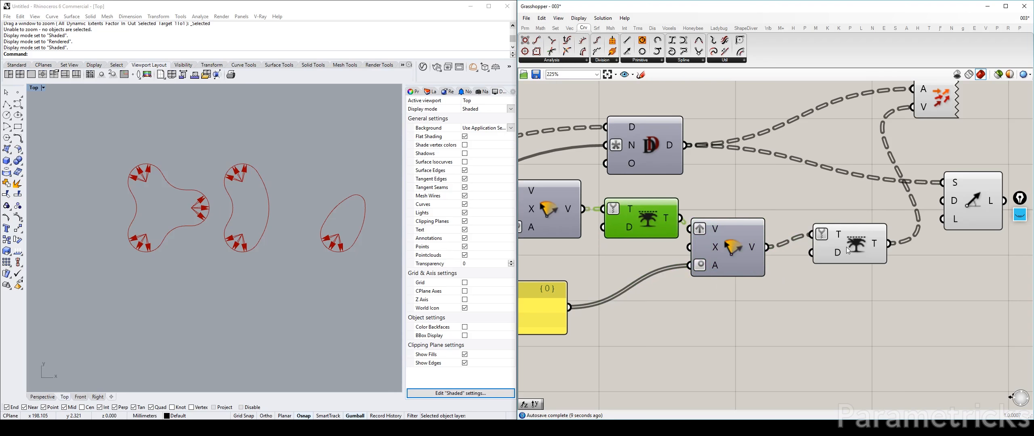
{"action": "left_click_drag", "start_coordinate": [847, 248], "coordinate": [834, 252]}
{"action": "right_click_drag", "start_coordinate": [697, 269], "coordinate": [625, 254]}
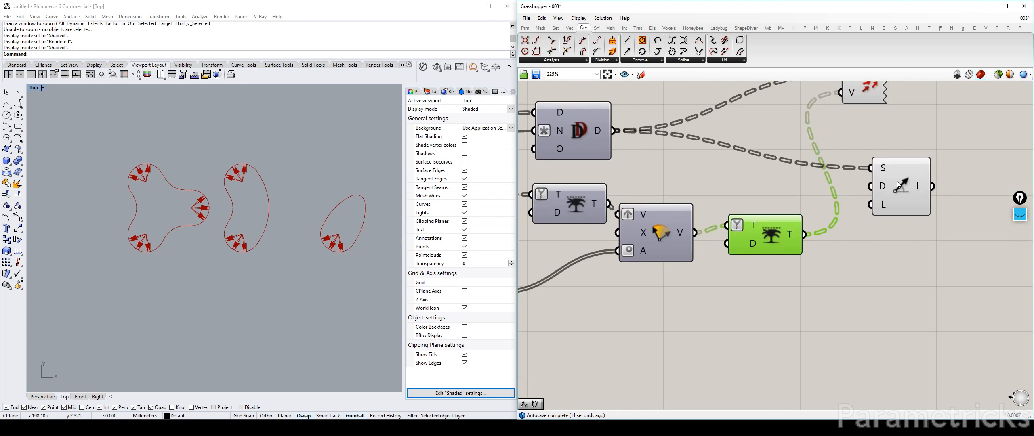
{"action": "left_click_drag", "start_coordinate": [897, 181], "coordinate": [890, 197]}
Step: Connect the second Trim Tree's output to the direction input of Line SDL
{"action": "scroll", "coordinate": [839, 220], "scroll_direction": "up", "scroll_amount": 1}
{"action": "left_click_drag", "start_coordinate": [759, 237], "coordinate": [746, 240]}
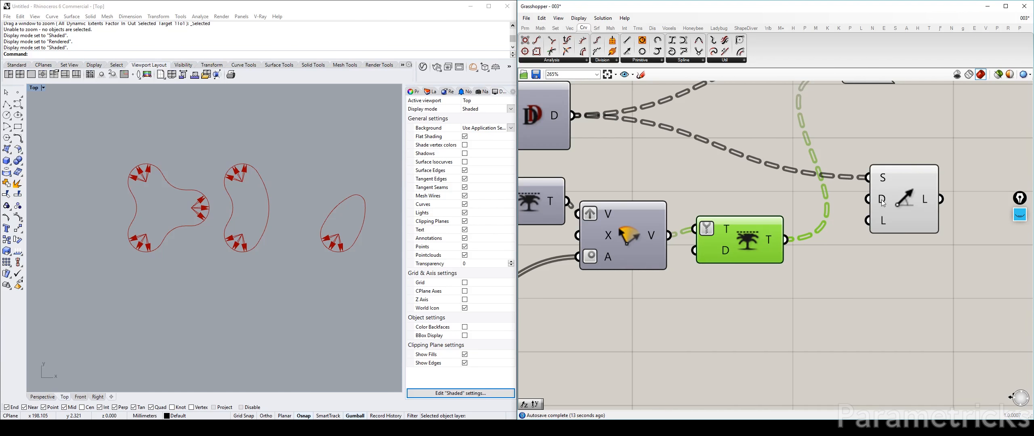
{"action": "left_click_drag", "start_coordinate": [865, 192], "coordinate": [865, 193]}
{"action": "scroll", "coordinate": [881, 223], "scroll_direction": "down", "scroll_amount": 2}
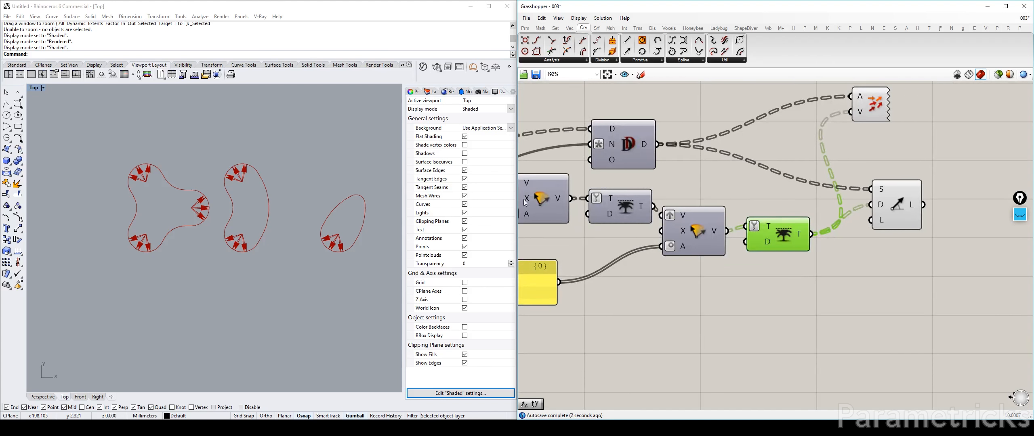
Step: Turn off the preview of Vector Display and check the curves in the viewport
{"action": "left_click", "coordinate": [869, 104]}
{"action": "scroll", "coordinate": [276, 184], "scroll_direction": "up", "scroll_amount": 3}
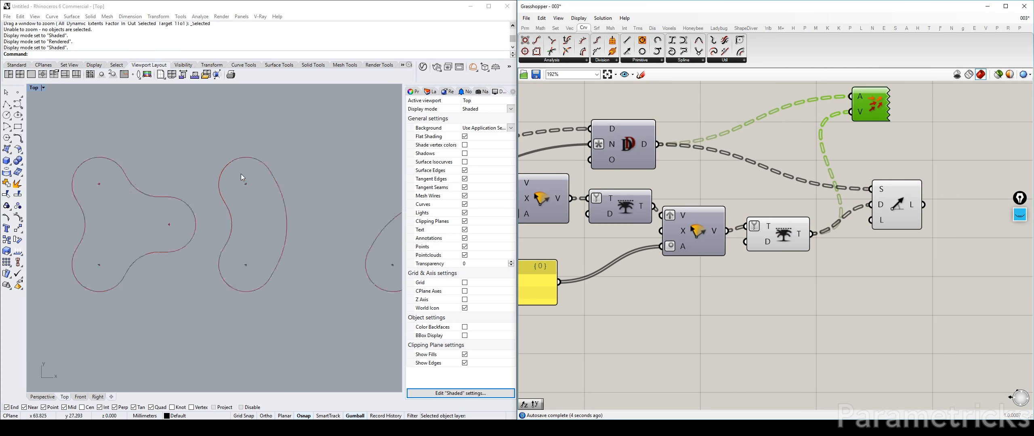
{"action": "scroll", "coordinate": [243, 180], "scroll_direction": "up", "scroll_amount": 2}
{"action": "scroll", "coordinate": [243, 208], "scroll_direction": "down", "scroll_amount": 5}
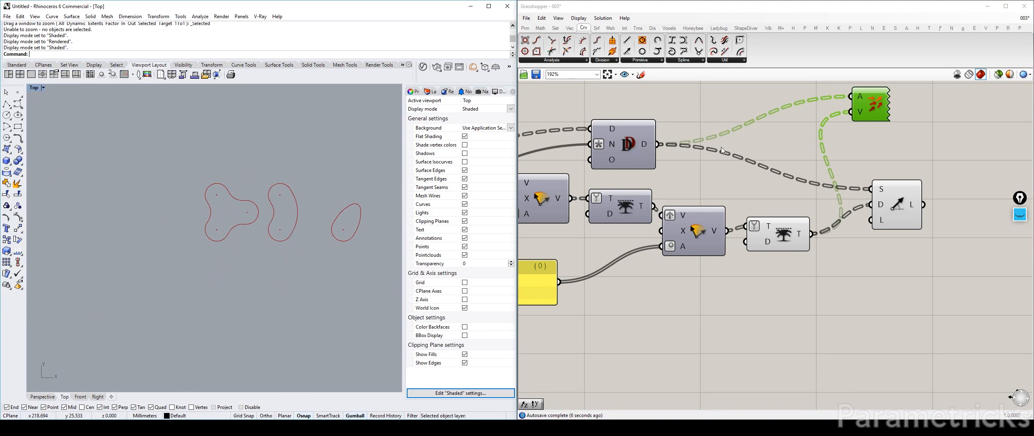
Step: Move Deconstruct Arc slightly up beside the Curvature component
{"action": "right_click_drag", "start_coordinate": [723, 150], "coordinate": [780, 162]}
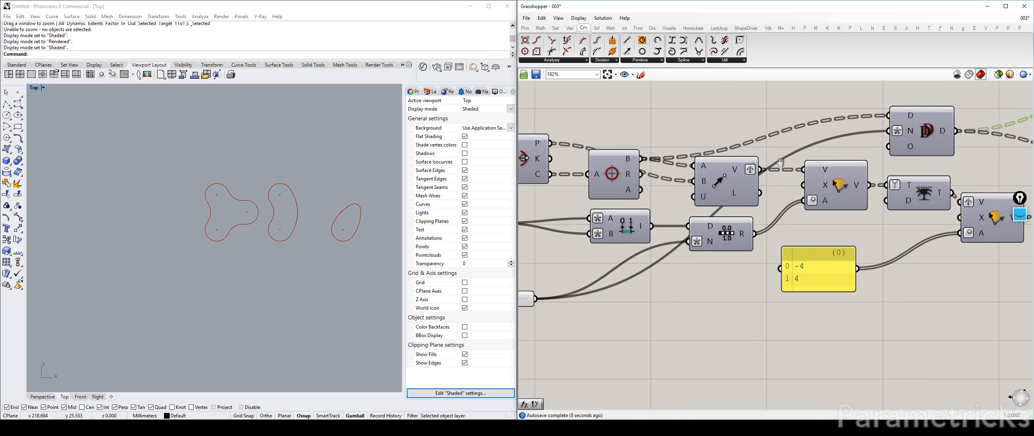
{"action": "mouse_move", "coordinate": [630, 174]}
{"action": "right_mouse_down"}
{"action": "mouse_move", "coordinate": [721, 171]}
{"action": "mouse_move", "coordinate": [633, 182]}
{"action": "right_mouse_up"}
{"action": "mouse_move", "coordinate": [632, 183]}
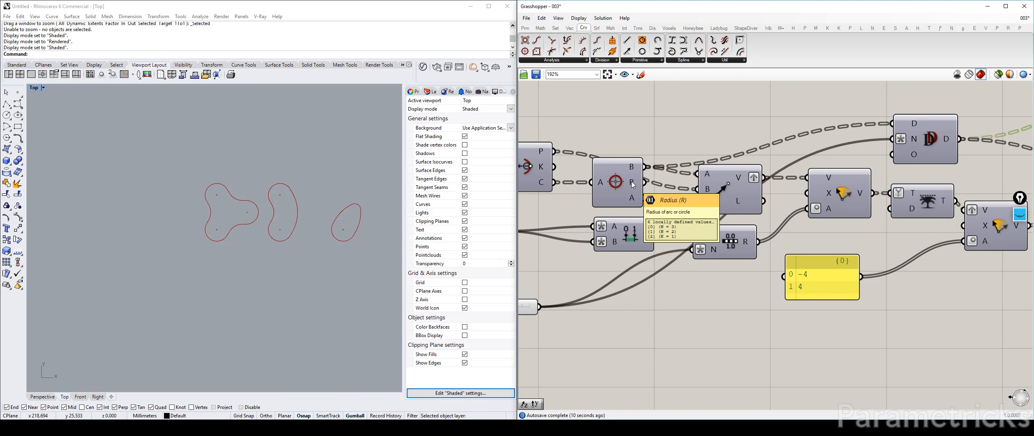
{"action": "left_click_drag", "start_coordinate": [633, 184], "coordinate": [631, 166]}
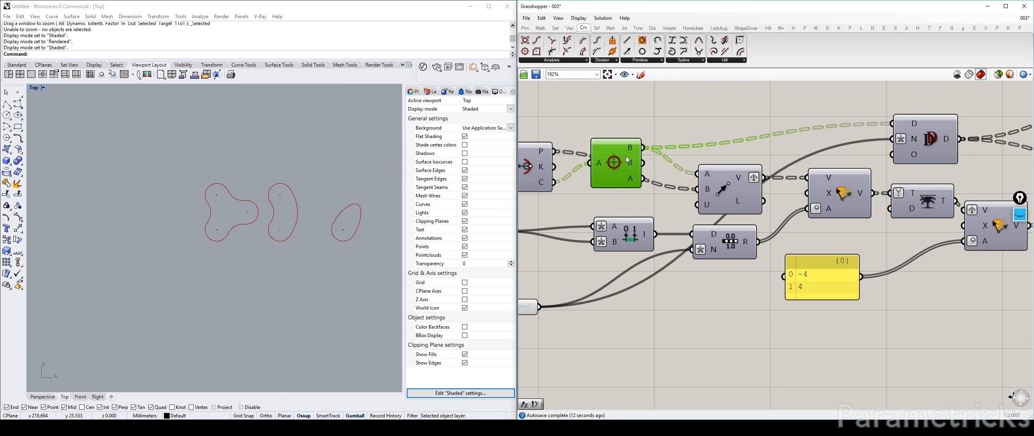
Step: Add a List Item component above the two-point vector component
{"action": "scroll", "coordinate": [630, 163], "scroll_direction": "down", "scroll_amount": 3}
{"action": "scroll", "coordinate": [704, 195], "scroll_direction": "up", "scroll_amount": 2}
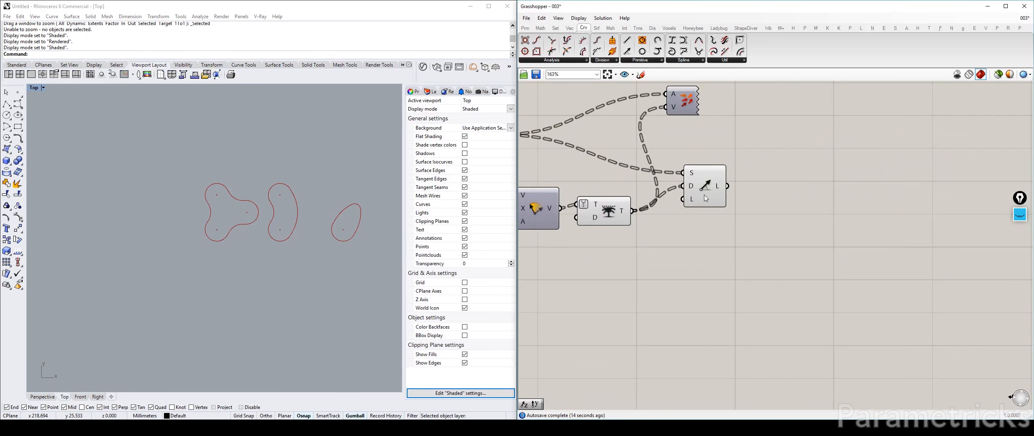
{"action": "right_click_drag", "start_coordinate": [598, 194], "coordinate": [999, 187]}
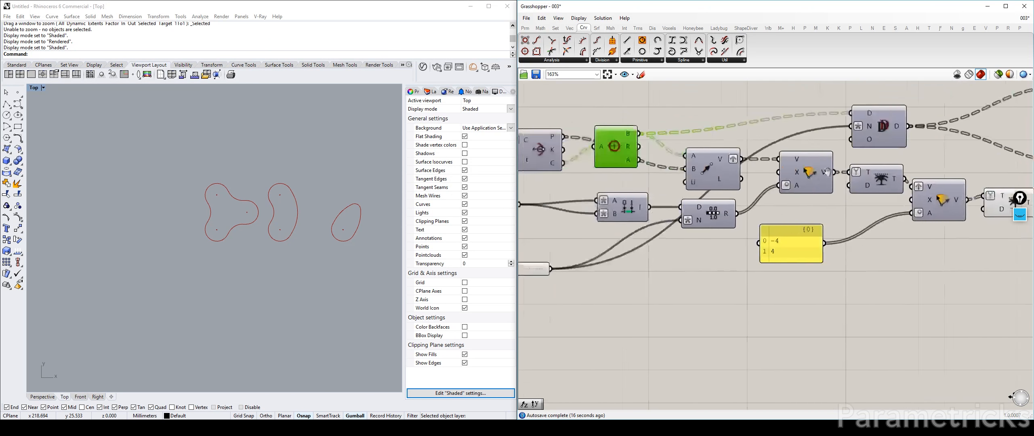
{"action": "right_click_drag", "start_coordinate": [569, 176], "coordinate": [666, 179]}
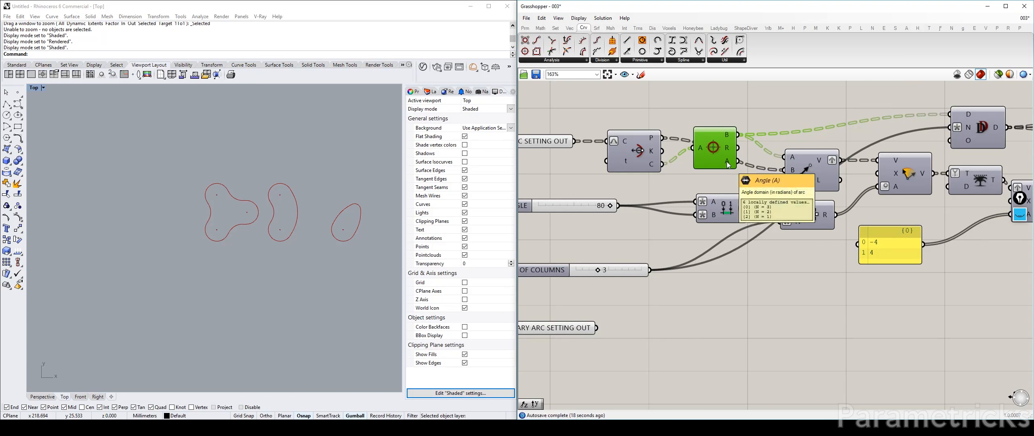
{"action": "right_click_drag", "start_coordinate": [747, 156], "coordinate": [629, 215]}
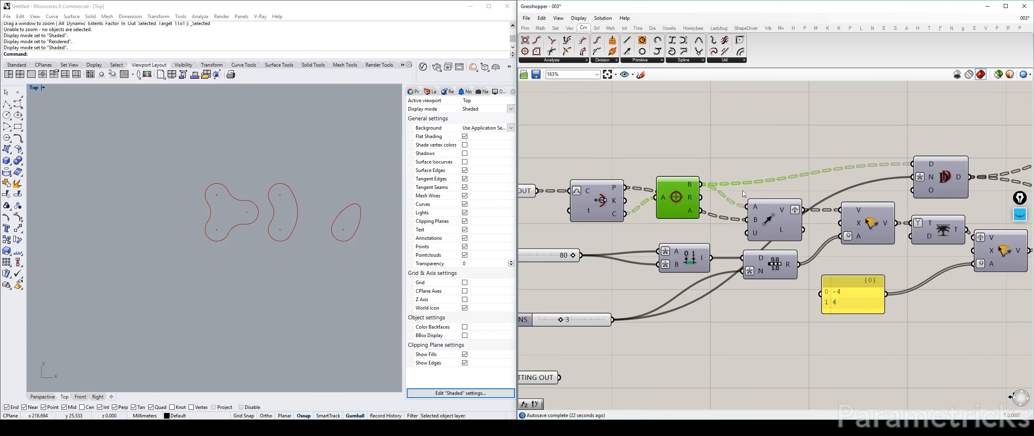
{"action": "left_click", "coordinate": [754, 139]}
{"action": "double_click", "coordinate": [754, 143]}
{"action": "type", "text": "ITEM"}
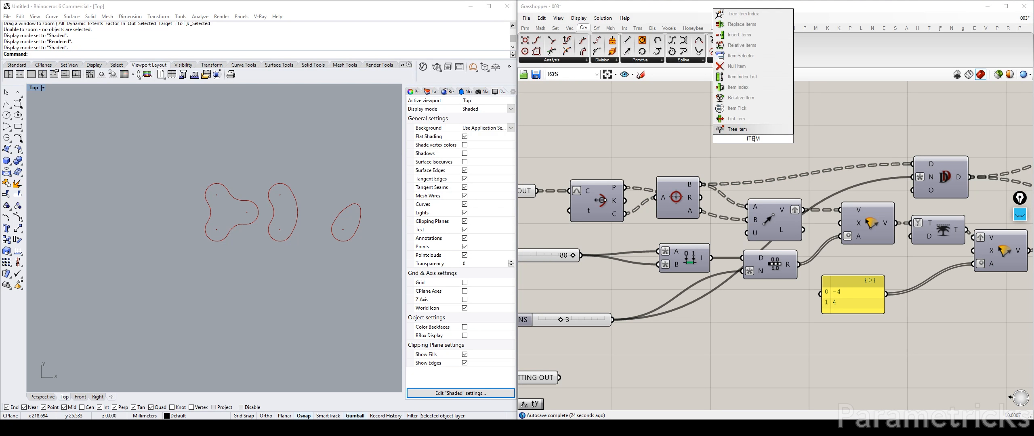
{"action": "left_click", "coordinate": [747, 117]}
Step: Feed the arc radius into a flattened list input on List Item and place the component below the second Rotate
{"action": "left_click_drag", "start_coordinate": [701, 198], "coordinate": [925, 289]}
{"action": "right_click", "coordinate": [742, 127]}
{"action": "left_click", "coordinate": [763, 189]}
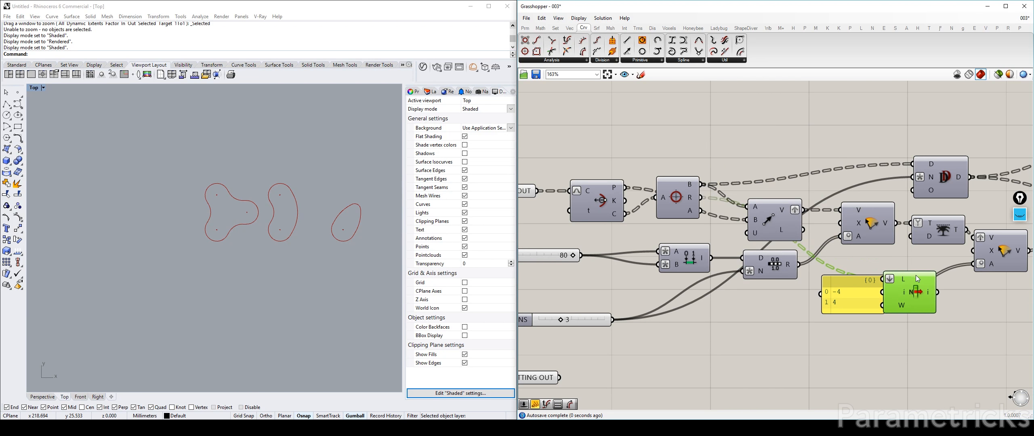
{"action": "right_click_drag", "start_coordinate": [926, 289], "coordinate": [699, 225]}
{"action": "left_click_drag", "start_coordinate": [699, 225], "coordinate": [807, 235]}
{"action": "right_click_drag", "start_coordinate": [808, 241], "coordinate": [711, 242]}
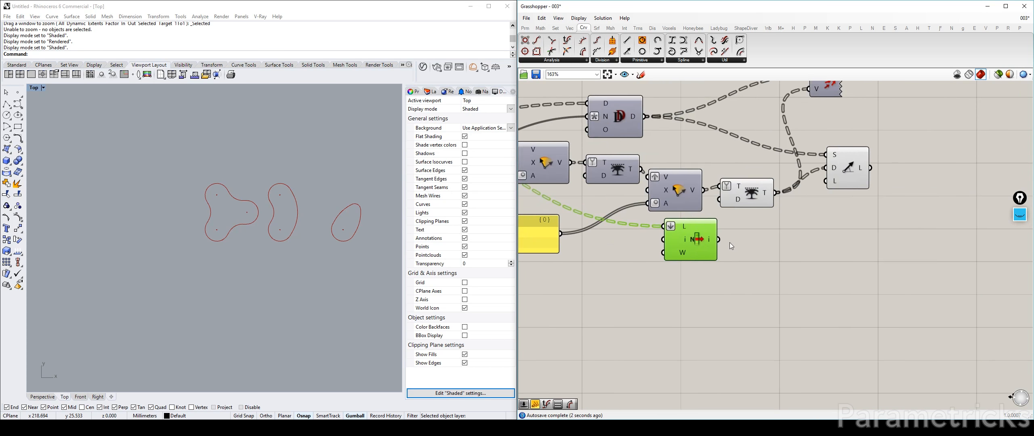
Step: Add an empty panel and move it below the -4 and 4 panel
{"action": "double_click", "coordinate": [781, 245]}
{"action": "type", "text": "panel"}
{"action": "key", "text": "Return"}
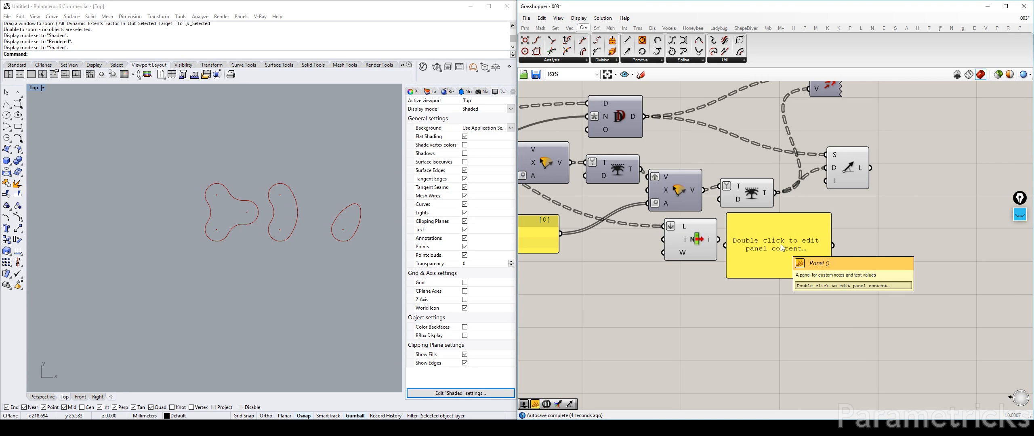
{"action": "right_click_drag", "start_coordinate": [775, 248], "coordinate": [883, 255]}
{"action": "left_click_drag", "start_coordinate": [883, 255], "coordinate": [652, 287]}
{"action": "right_click_drag", "start_coordinate": [652, 286], "coordinate": [889, 274]}
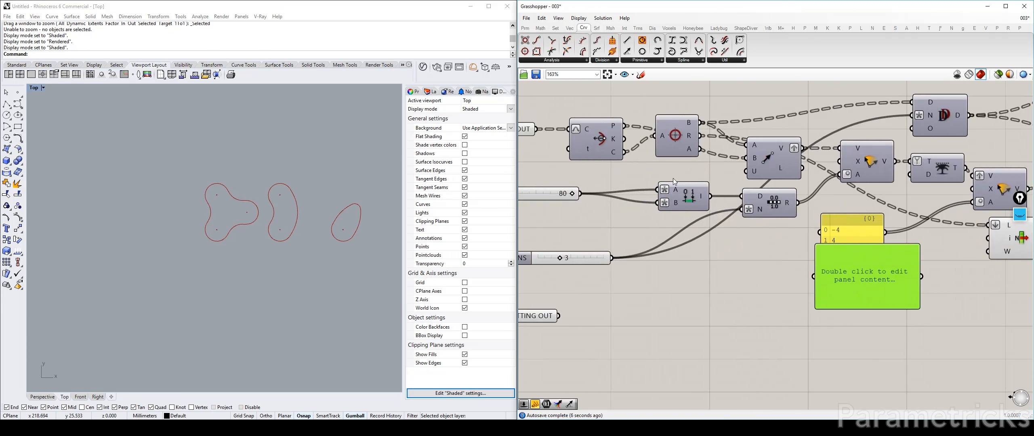
Step: Feed the arc radius into the empty panel, enlarge it to examine the radius data, and delete the panel
{"action": "left_click_drag", "start_coordinate": [701, 136], "coordinate": [813, 277]}
{"action": "right_click_drag", "start_coordinate": [915, 305], "coordinate": [767, 223]}
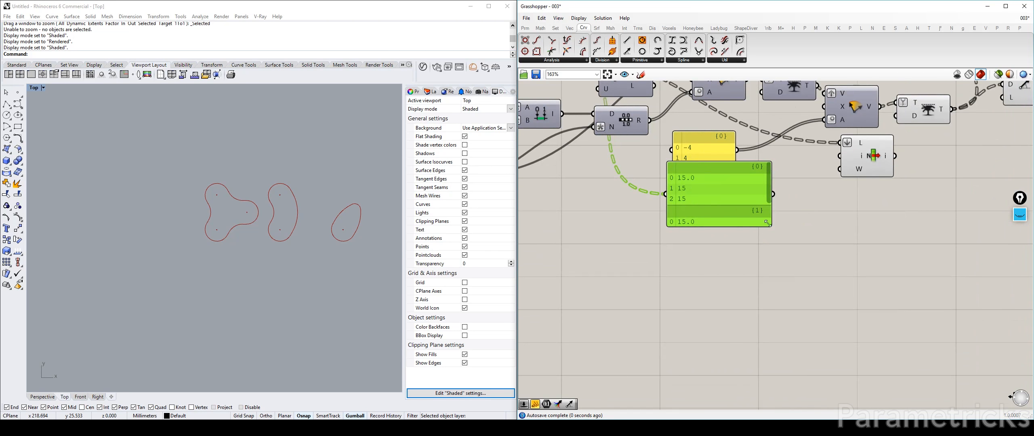
{"action": "left_click_drag", "start_coordinate": [771, 226], "coordinate": [800, 318]}
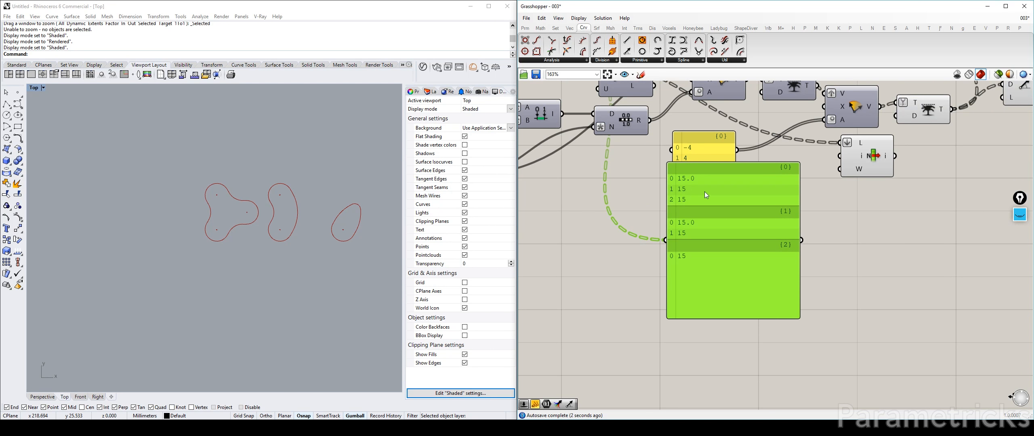
{"action": "key", "text": "Delete"}
Step: Connect the List Item output to the length input of Line SDL and check the lines in the Top viewport
{"action": "right_click_drag", "start_coordinate": [900, 170], "coordinate": [657, 283]}
{"action": "scroll", "coordinate": [652, 277], "scroll_direction": "up", "scroll_amount": 2}
{"action": "left_click_drag", "start_coordinate": [654, 267], "coordinate": [802, 186]}
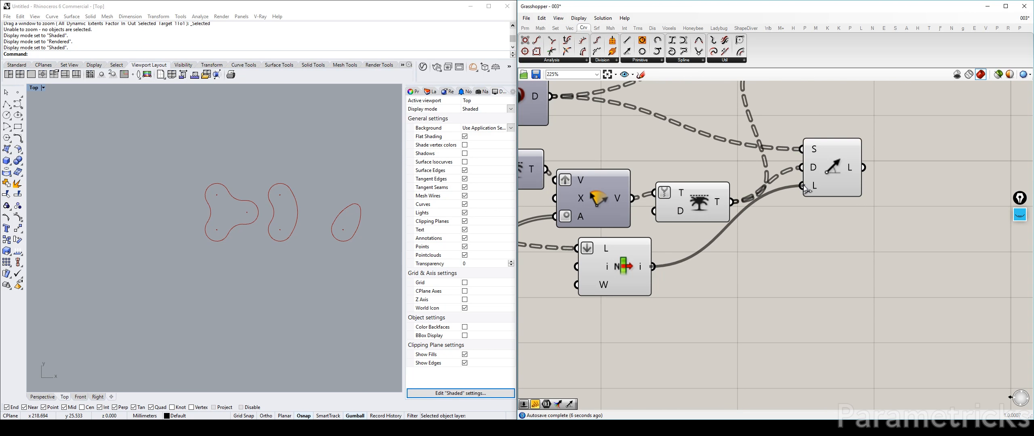
{"action": "scroll", "coordinate": [287, 187], "scroll_direction": "up", "scroll_amount": 10}
{"action": "scroll", "coordinate": [229, 217], "scroll_direction": "down", "scroll_amount": 5}
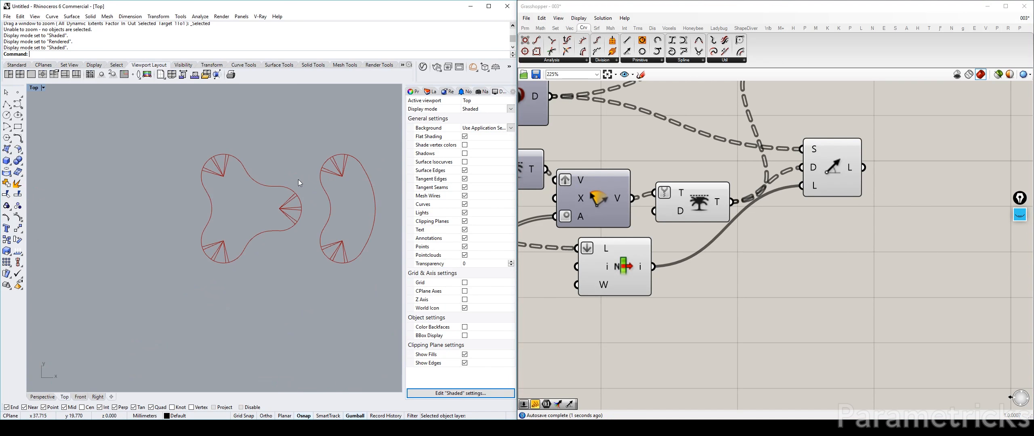
Step: Delete the Vector Display component above Line SDL
{"action": "right_click_drag", "start_coordinate": [649, 146], "coordinate": [679, 248]}
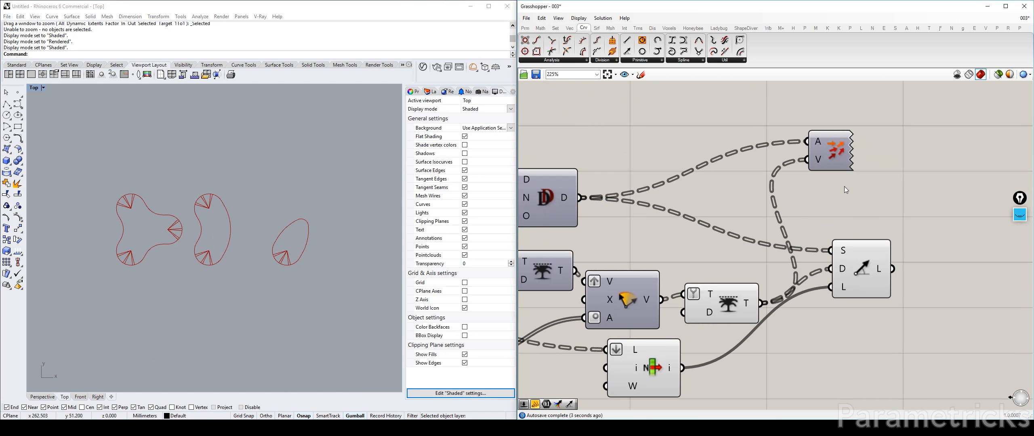
{"action": "right_click_drag", "start_coordinate": [845, 186], "coordinate": [772, 172]}
{"action": "left_click_drag", "start_coordinate": [762, 141], "coordinate": [807, 153]}
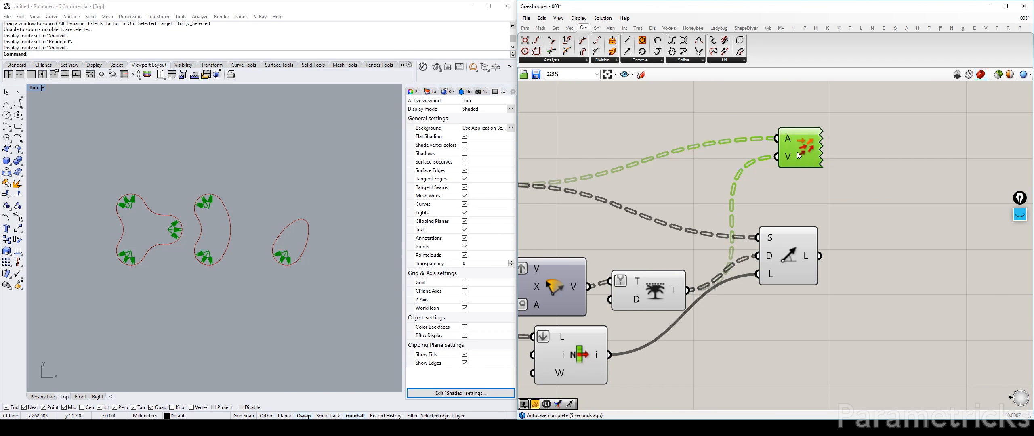
{"action": "scroll", "coordinate": [794, 153], "scroll_direction": "down", "scroll_amount": 3}
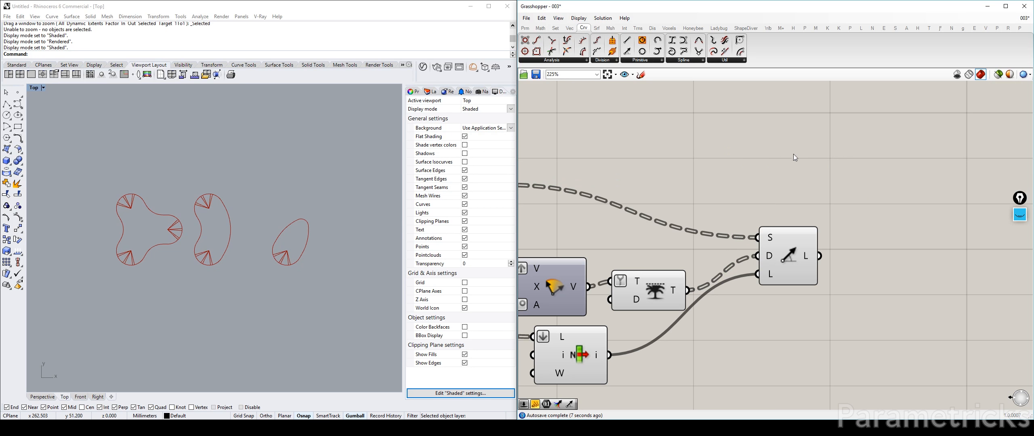
Step: Add a number slider from 2 to 7.0 beside the SECONDARY ARC SETTING OUT parameter
{"action": "scroll", "coordinate": [691, 270], "scroll_direction": "up", "scroll_amount": 3}
{"action": "left_click", "coordinate": [695, 246]}
{"action": "right_click_drag", "start_coordinate": [695, 245], "coordinate": [775, 218]}
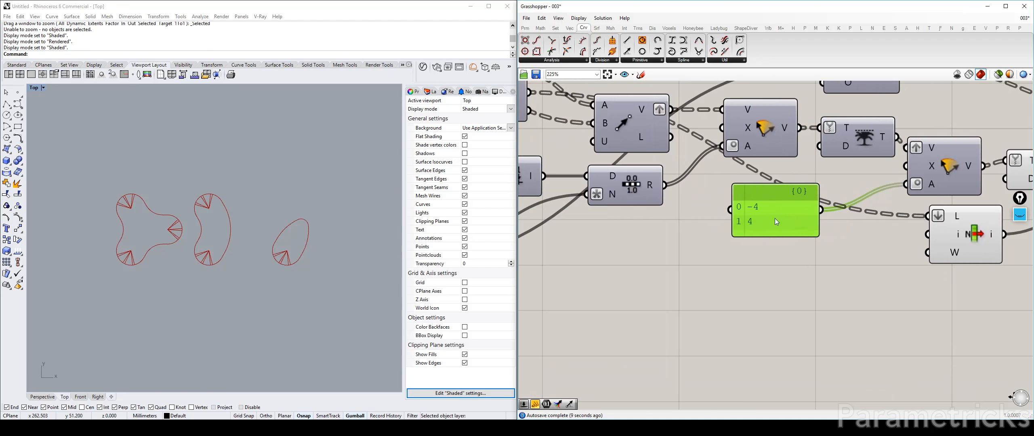
{"action": "scroll", "coordinate": [775, 219], "scroll_direction": "down", "scroll_amount": 3}
{"action": "double_click", "coordinate": [761, 244]}
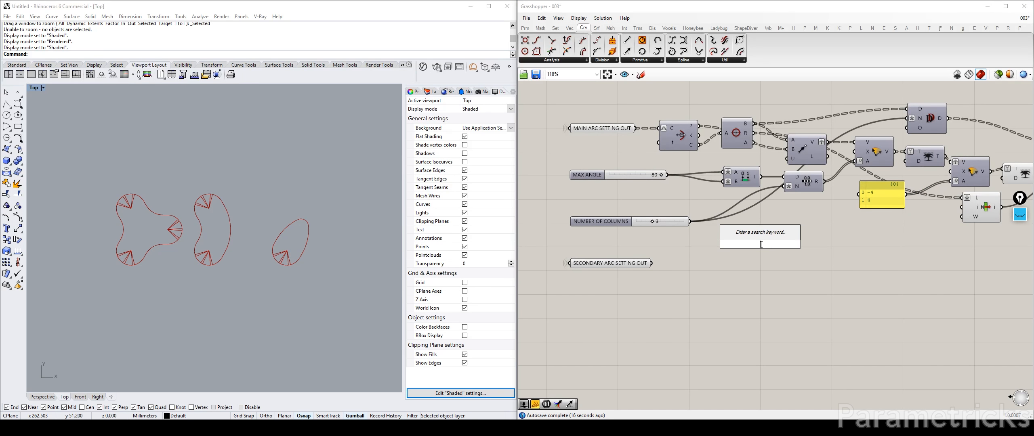
{"action": "type", "text": "2<7.0"}
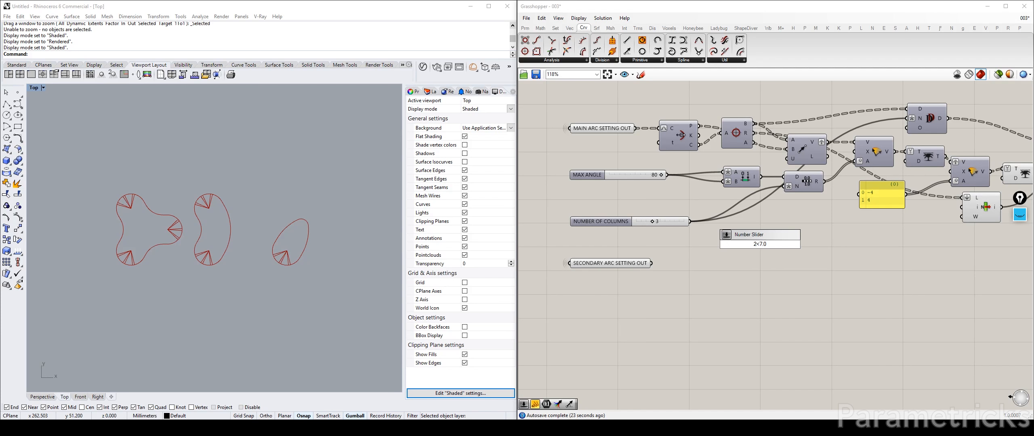
{"action": "key", "text": "Return"}
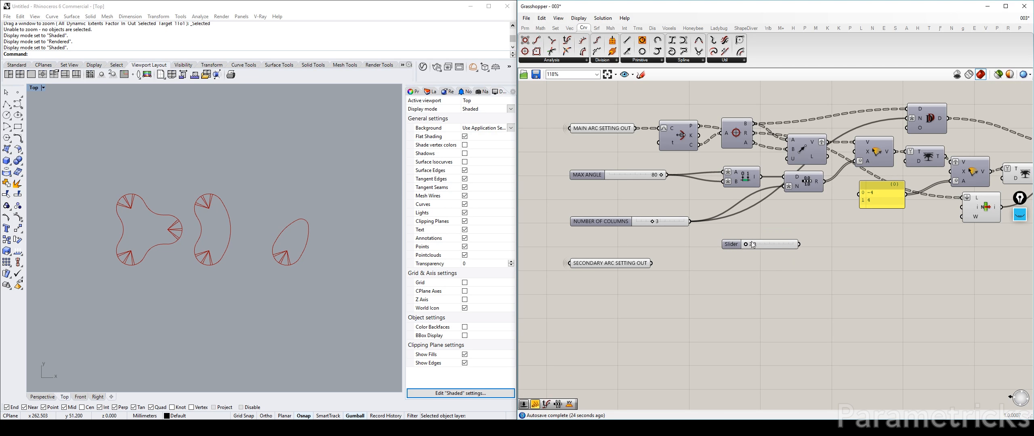
Step: Rename the new slider STEP ANGLE and place it directly below the MAX ANGLE slider
{"action": "scroll", "coordinate": [727, 244], "scroll_direction": "up", "scroll_amount": 2}
{"action": "left_click_drag", "start_coordinate": [688, 246], "coordinate": [641, 248]}
{"action": "right_click", "coordinate": [640, 248]}
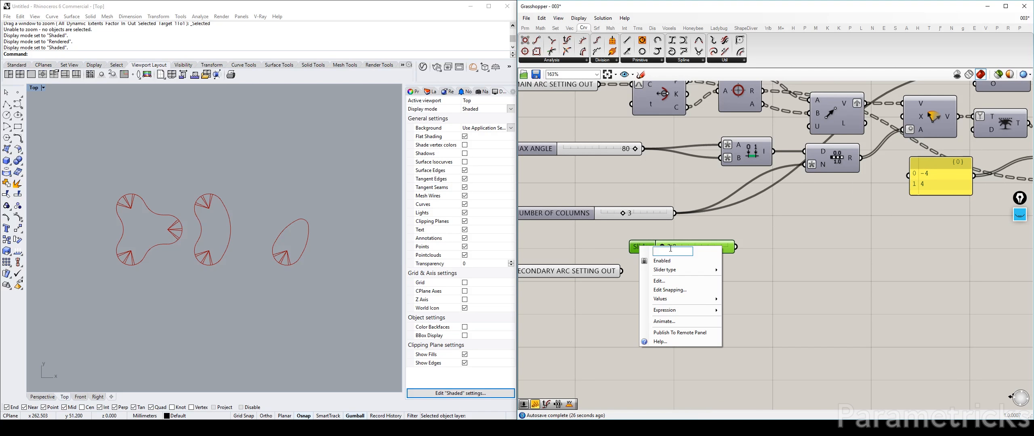
{"action": "type", "text": "STEP ANGLE"}
{"action": "key", "text": "Return"}
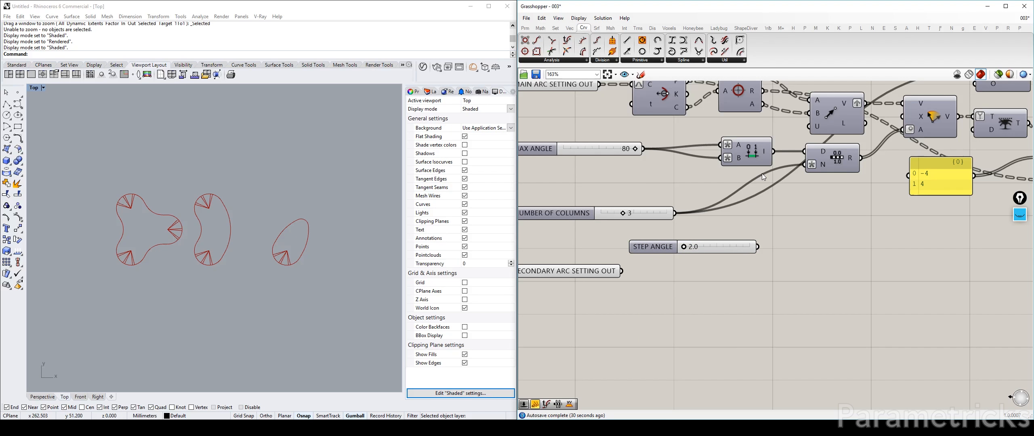
{"action": "left_click_drag", "start_coordinate": [672, 251], "coordinate": [556, 172]}
Step: Try to feed the -4 and 4 panel from a duplicated Construct Domain driven by STEP ANGLE, and check the second Rotate's error
{"action": "left_click_drag", "start_coordinate": [768, 170], "coordinate": [780, 213]}
{"action": "left_click_drag", "start_coordinate": [645, 178], "coordinate": [910, 192]}
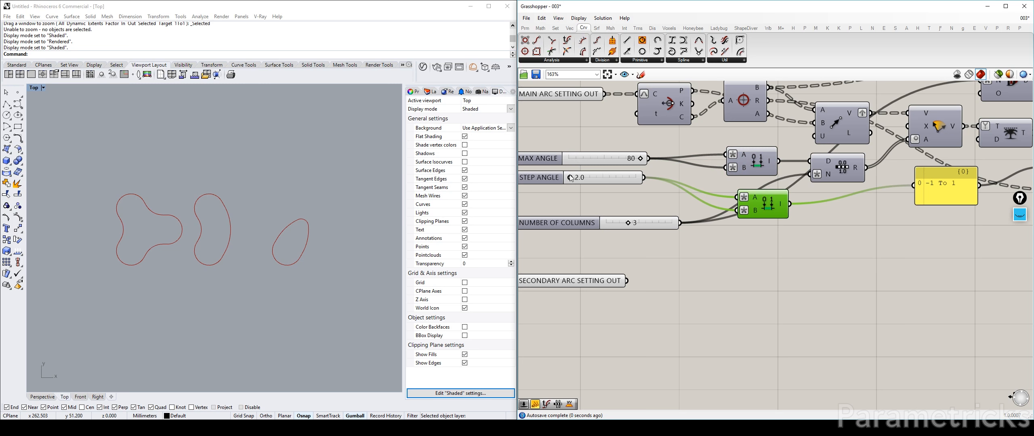
{"action": "scroll", "coordinate": [635, 192], "scroll_direction": "down", "scroll_amount": 2}
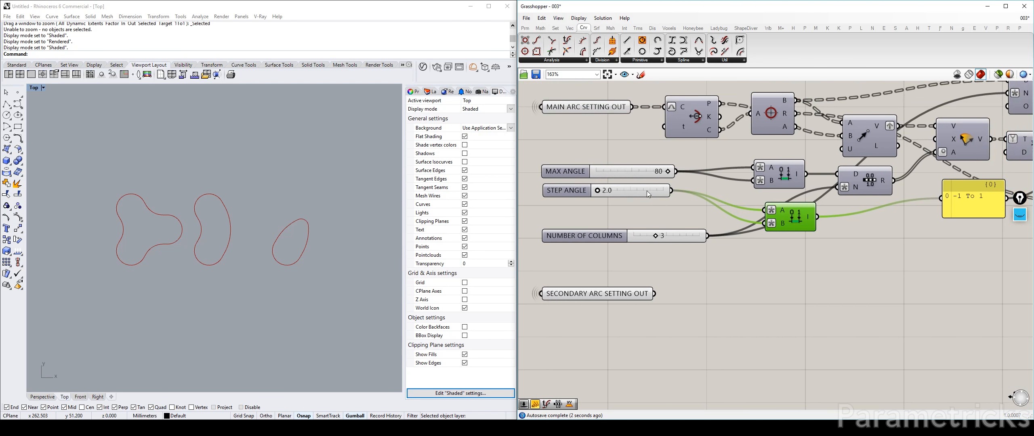
{"action": "right_click_drag", "start_coordinate": [604, 188], "coordinate": [584, 191]}
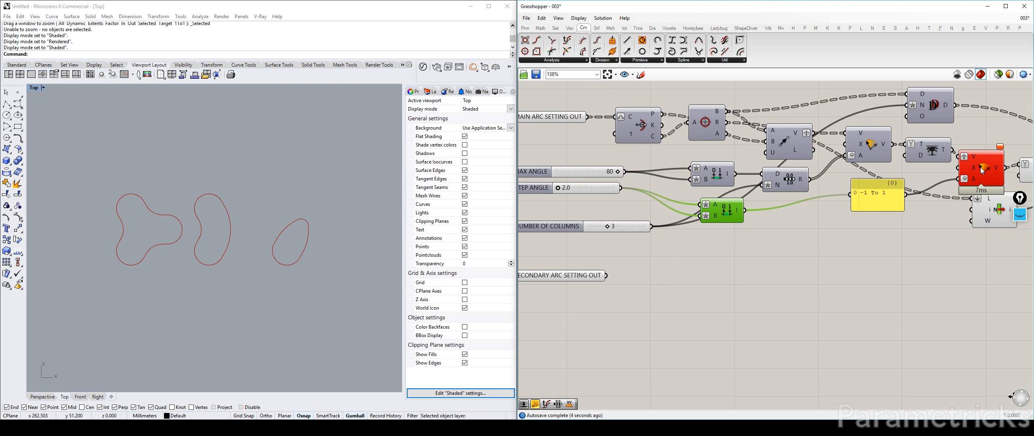
{"action": "left_click", "coordinate": [982, 170]}
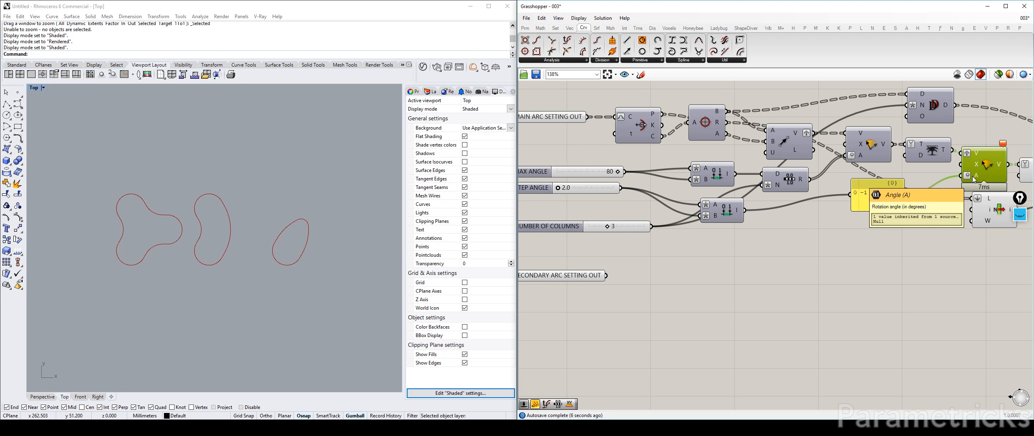
{"action": "mouse_move", "coordinate": [1005, 146]}
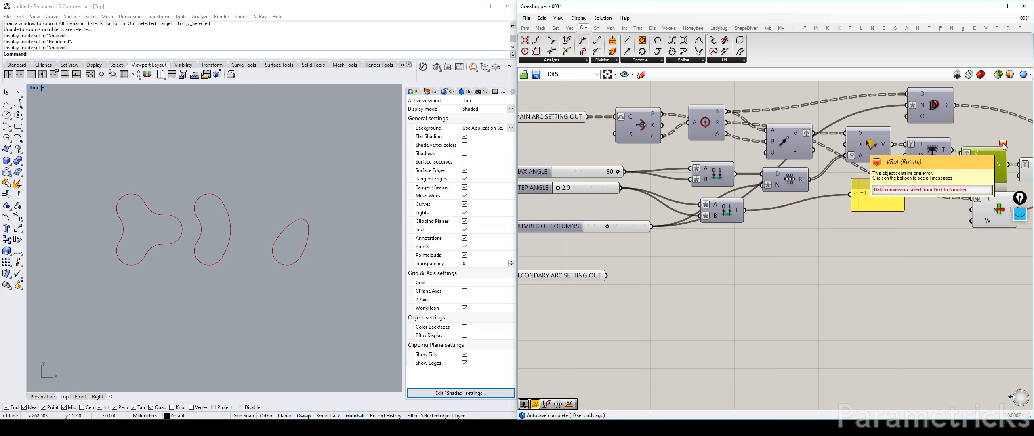
{"action": "right_click_drag", "start_coordinate": [860, 205], "coordinate": [747, 224]}
{"action": "left_click", "coordinate": [751, 225]}
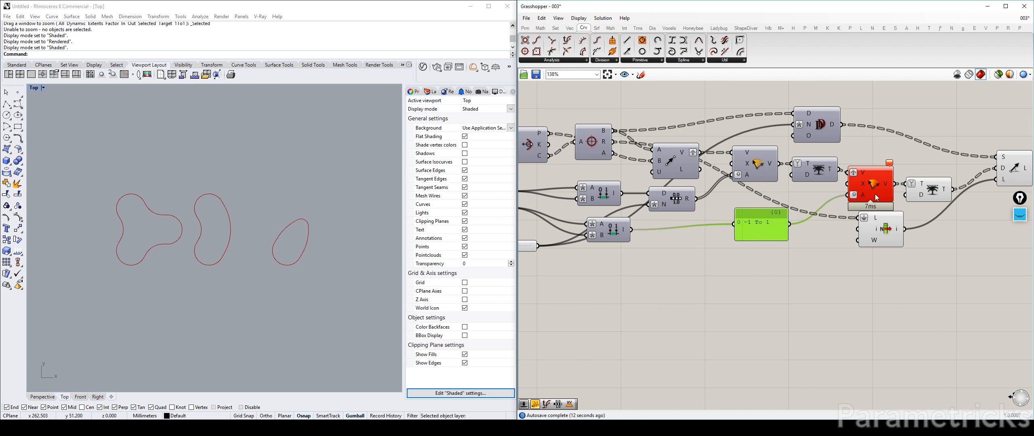
Step: Try inserting a Number parameter between the panel and the second Rotate's angle input, and examine its error and the domain output
{"action": "double_click", "coordinate": [702, 246]}
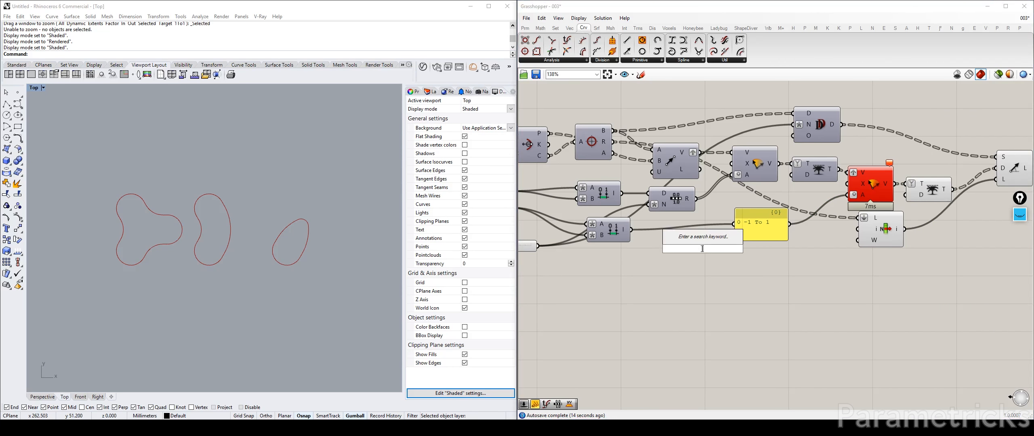
{"action": "type", "text": "NUMER"}
{"action": "left_click", "coordinate": [686, 228]}
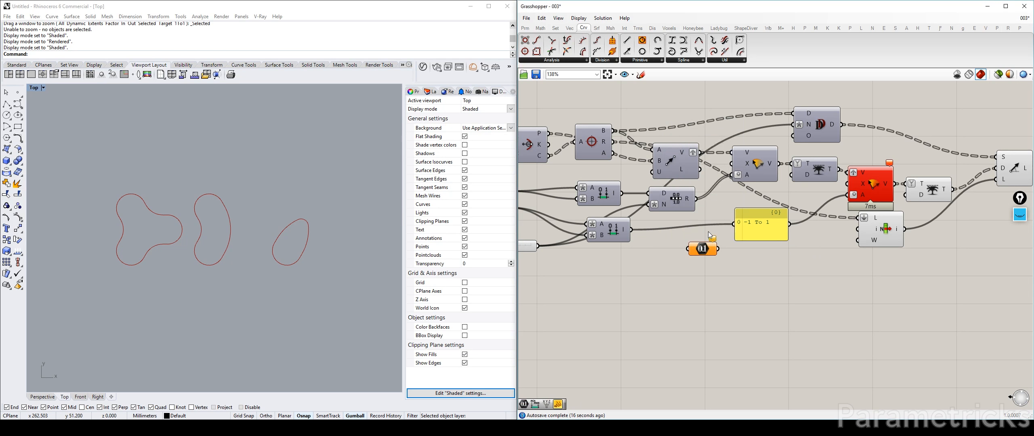
{"action": "left_click_drag", "start_coordinate": [750, 227], "coordinate": [848, 195]}
{"action": "left_click_drag", "start_coordinate": [711, 230], "coordinate": [719, 229]}
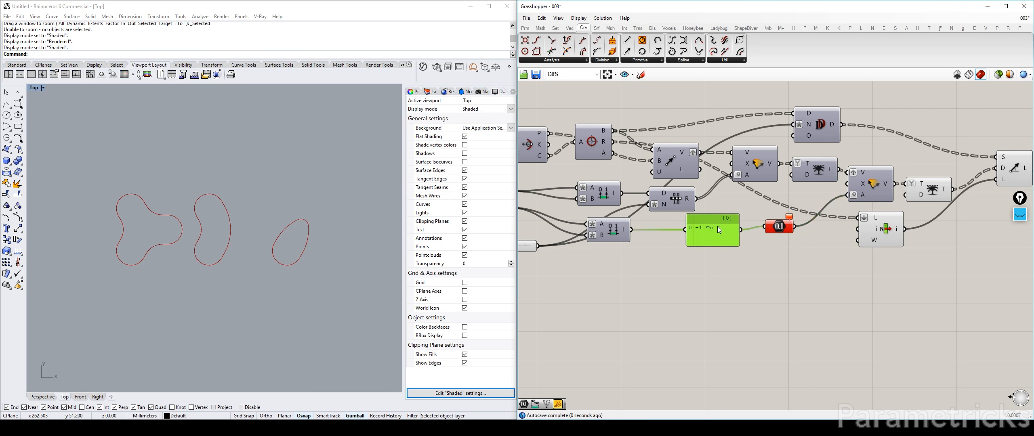
{"action": "right_click_drag", "start_coordinate": [745, 187], "coordinate": [870, 153]}
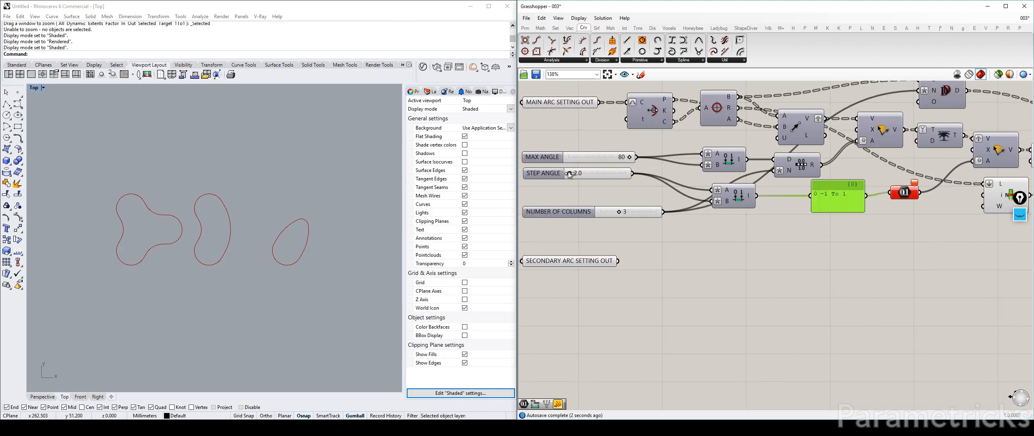
{"action": "right_click_drag", "start_coordinate": [1018, 168], "coordinate": [811, 184]}
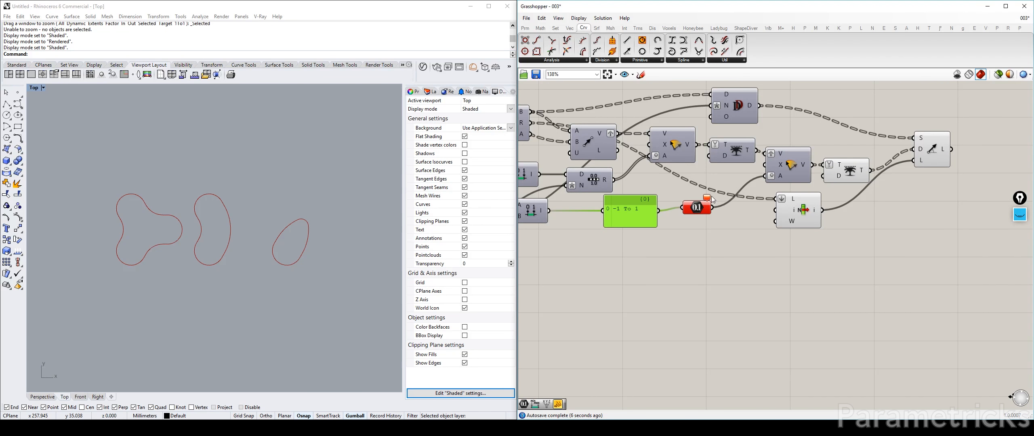
{"action": "mouse_move", "coordinate": [708, 199]}
{"action": "scroll", "coordinate": [707, 200], "scroll_direction": "up", "scroll_amount": 2}
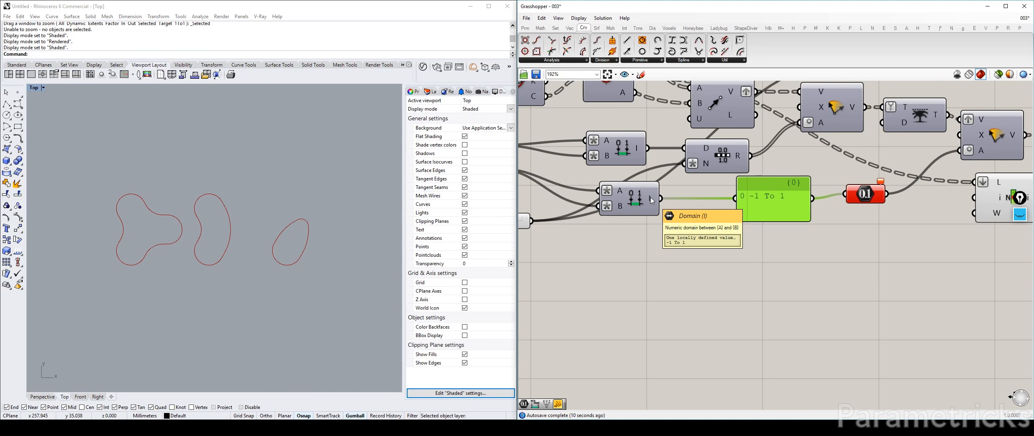
{"action": "left_click_drag", "start_coordinate": [648, 197], "coordinate": [669, 198]}
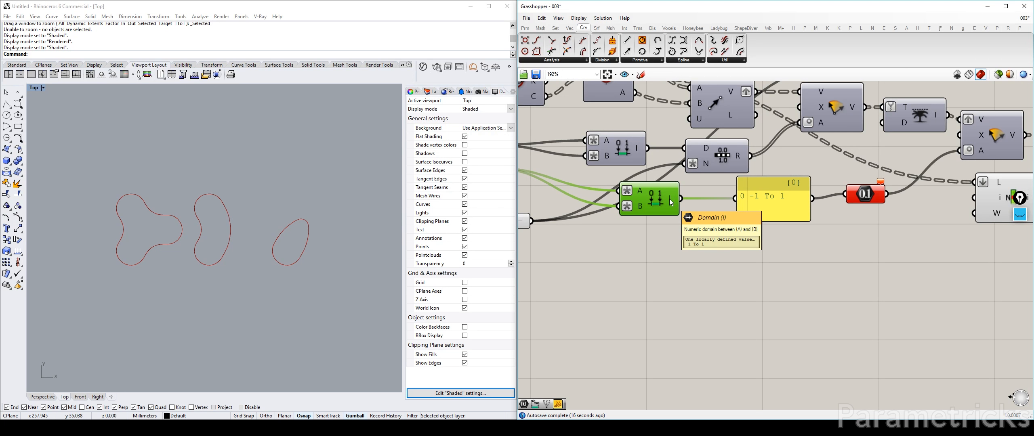
Step: Add a Merge component and a Negative component below the panel
{"action": "scroll", "coordinate": [677, 197], "scroll_direction": "down", "scroll_amount": 3}
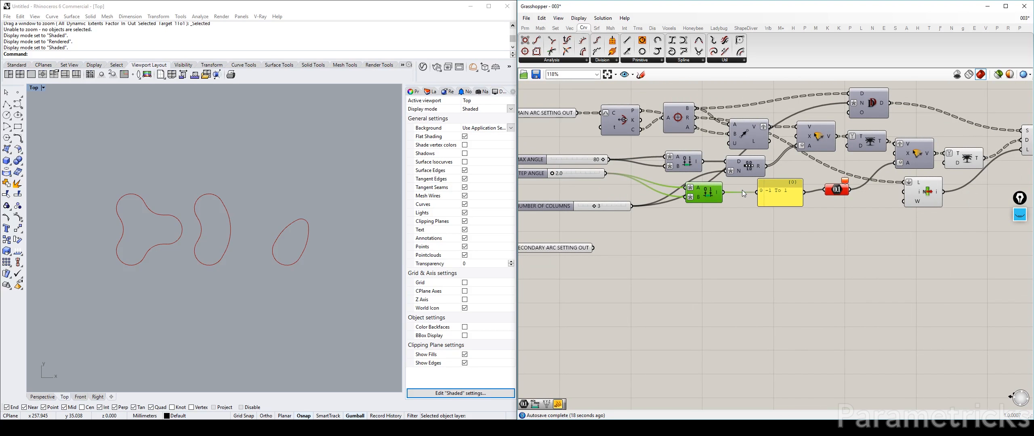
{"action": "double_click", "coordinate": [770, 230]}
{"action": "type", "text": "MERGE"}
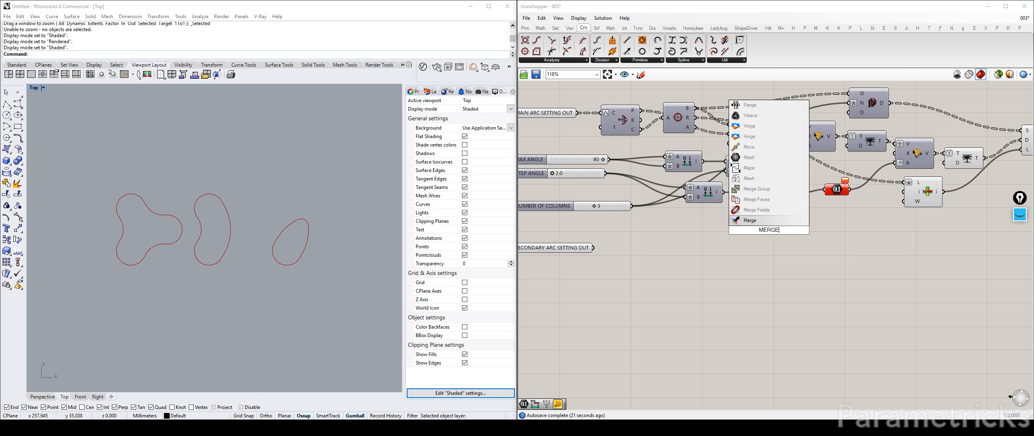
{"action": "key", "text": "Return"}
{"action": "scroll", "coordinate": [753, 228], "scroll_direction": "up", "scroll_amount": 4}
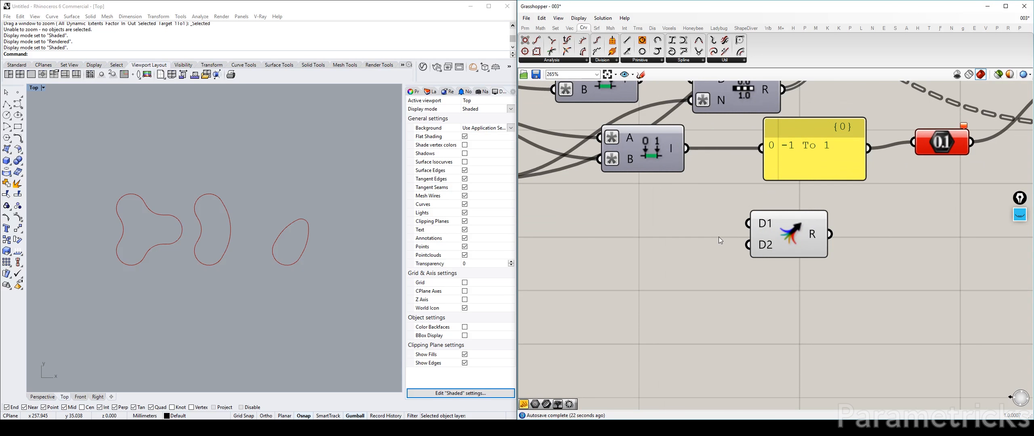
{"action": "double_click", "coordinate": [719, 237]}
{"action": "type", "text": "NEGA"}
{"action": "key", "text": "Return"}
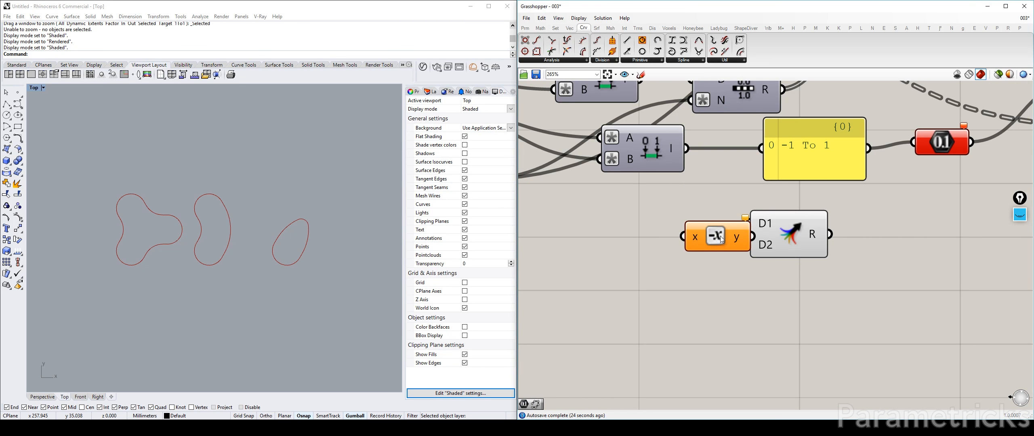
Step: Delete the duplicated Construct Domain and the Number parameter, and reconnect the -4 and 4 panel to the second Rotate's angle input
{"action": "scroll", "coordinate": [729, 235], "scroll_direction": "down", "scroll_amount": 3}
{"action": "left_click", "coordinate": [680, 182]}
{"action": "key", "text": "Delete"}
{"action": "left_click", "coordinate": [859, 178]}
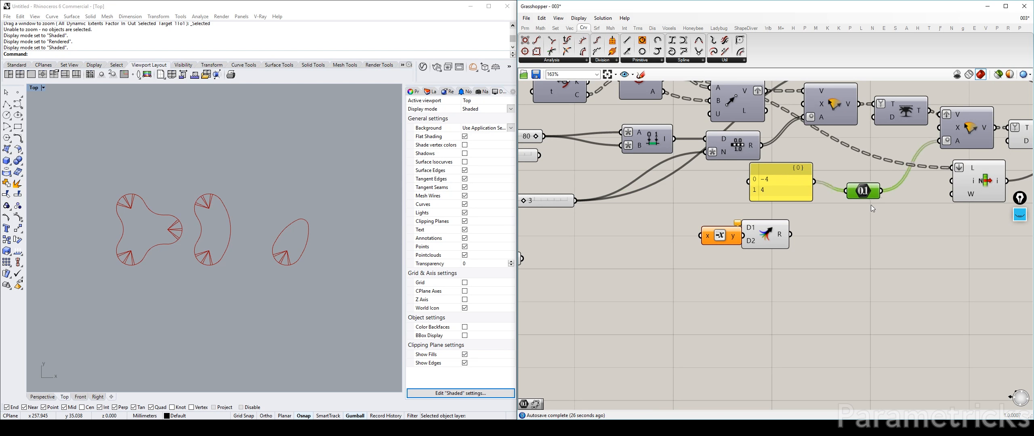
{"action": "key", "text": "Delete"}
{"action": "left_click_drag", "start_coordinate": [814, 182], "coordinate": [940, 141]}
Step: Move the -4 and 4 panel aside and feed STEP ANGLE through the Negative component into Merge's D1 input
{"action": "left_click_drag", "start_coordinate": [785, 171], "coordinate": [857, 164]}
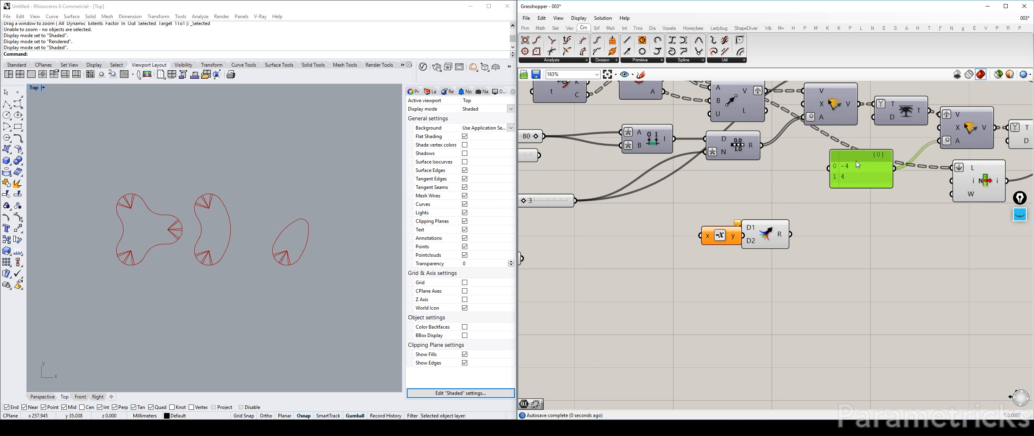
{"action": "left_click_drag", "start_coordinate": [716, 235], "coordinate": [703, 178]}
{"action": "left_click_drag", "start_coordinate": [632, 165], "coordinate": [711, 185]}
{"action": "left_click_drag", "start_coordinate": [752, 238], "coordinate": [774, 194]}
{"action": "left_click_drag", "start_coordinate": [719, 189], "coordinate": [761, 183]}
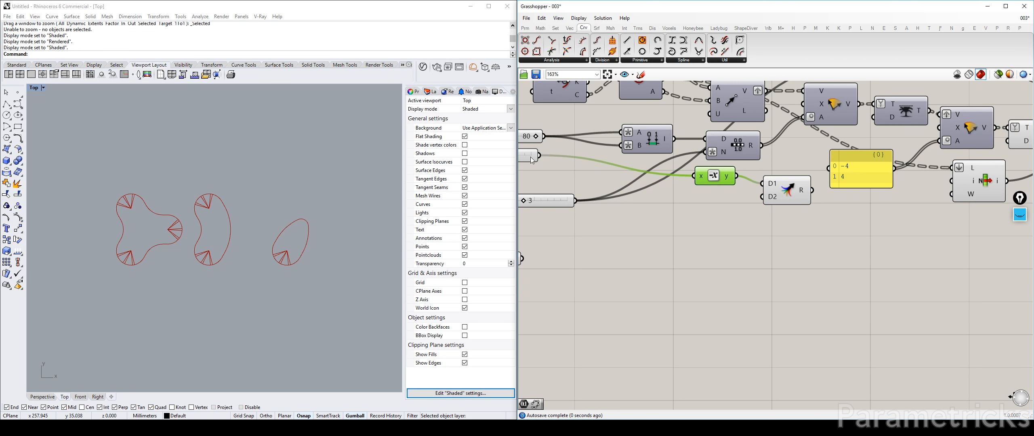
Step: Add a Number parameter below the Construct Domain component
{"action": "right_click_drag", "start_coordinate": [532, 161], "coordinate": [680, 158]}
{"action": "double_click", "coordinate": [799, 227]}
{"action": "type", "text": "NUMER"}
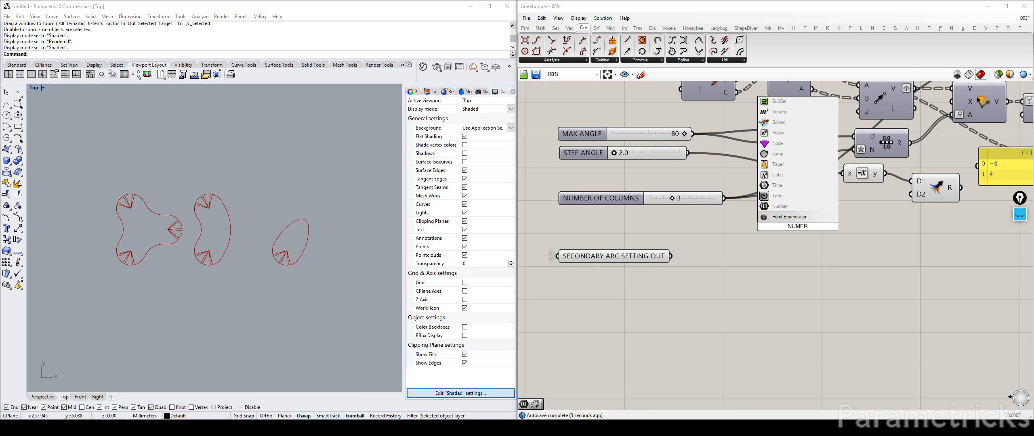
{"action": "key", "text": "Up"}
{"action": "key", "text": "Return"}
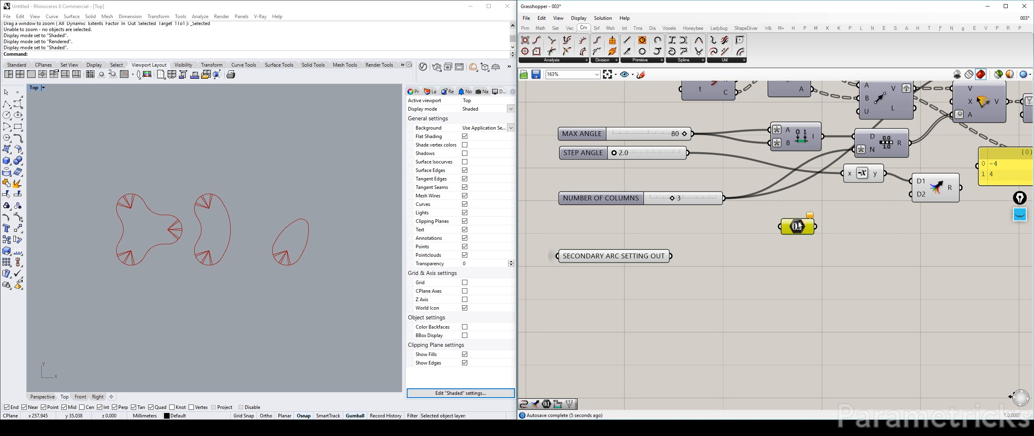
Step: Place the Number parameter beneath the Negative component and feed STEP ANGLE through it into Merge's D2 input
{"action": "left_click_drag", "start_coordinate": [798, 227], "coordinate": [863, 199]}
{"action": "left_click_drag", "start_coordinate": [688, 153], "coordinate": [853, 182]}
{"action": "scroll", "coordinate": [843, 204], "scroll_direction": "up", "scroll_amount": 3}
{"action": "scroll", "coordinate": [869, 204], "scroll_direction": "up", "scroll_amount": 3}
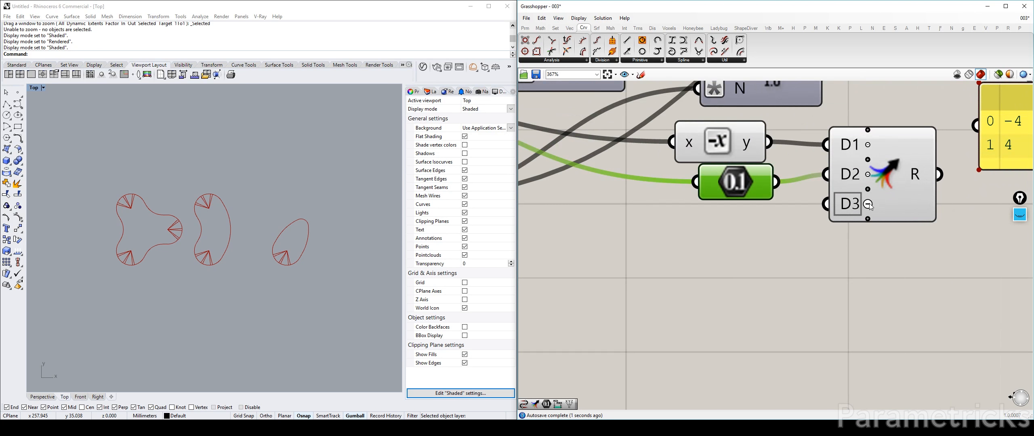
Step: Remove Merge's unused D3 input and connect the Merge result to the yellow angle panel
{"action": "left_click", "coordinate": [846, 198]}
{"action": "scroll", "coordinate": [846, 197], "scroll_direction": "down", "scroll_amount": 3}
{"action": "left_click_drag", "start_coordinate": [856, 190], "coordinate": [882, 159]}
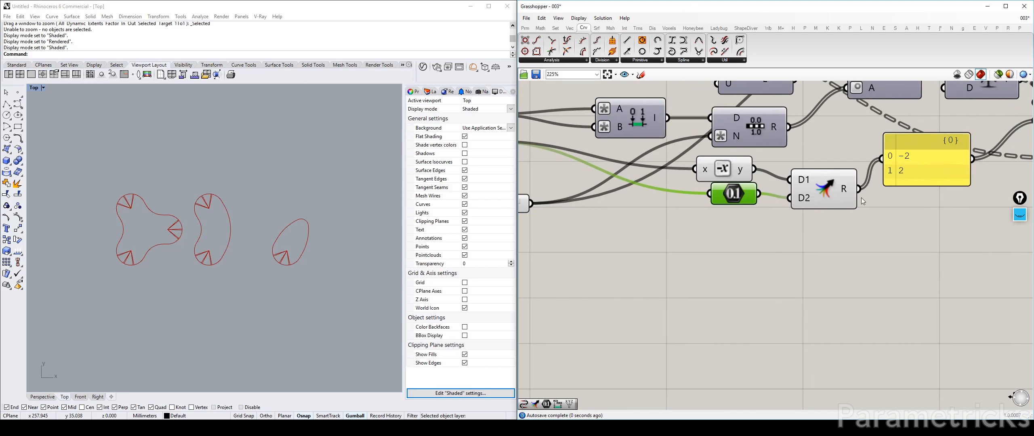
{"action": "scroll", "coordinate": [767, 186], "scroll_direction": "down", "scroll_amount": 2}
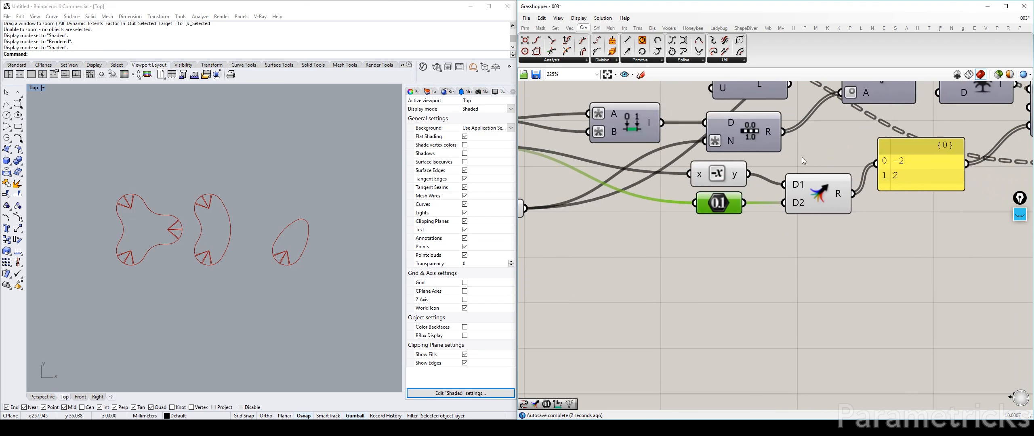
{"action": "scroll", "coordinate": [802, 159], "scroll_direction": "up", "scroll_amount": 2}
{"action": "right_click_drag", "start_coordinate": [894, 146], "coordinate": [864, 147]}
{"action": "right_click_drag", "start_coordinate": [687, 161], "coordinate": [549, 172]}
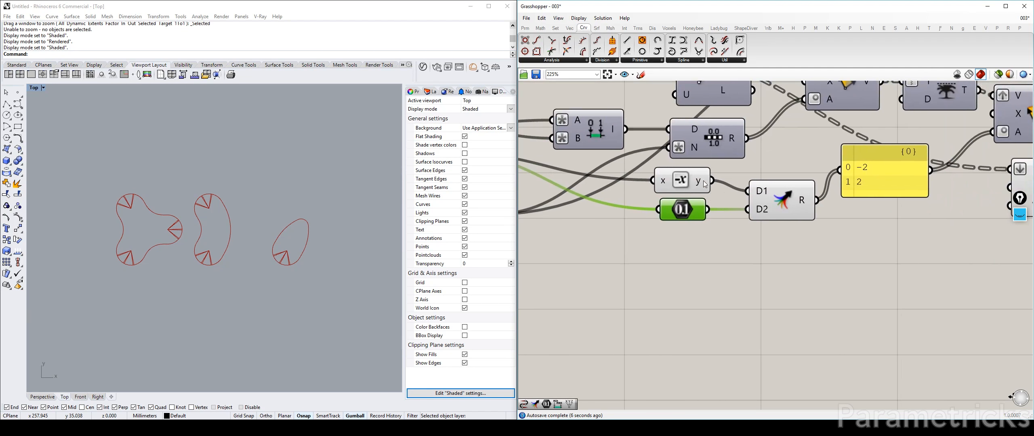
{"action": "right_click", "coordinate": [764, 193]}
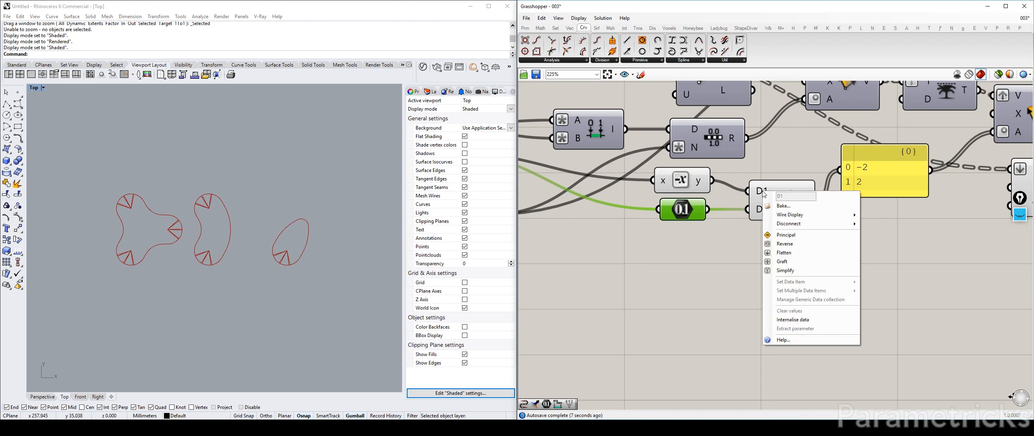
{"action": "left_click", "coordinate": [691, 183]}
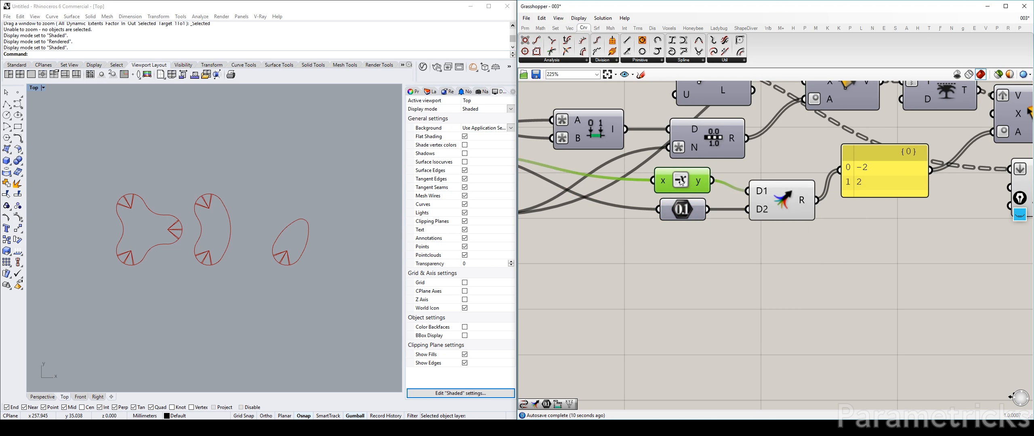
{"action": "right_click", "coordinate": [667, 183]}
{"action": "left_click", "coordinate": [685, 177]}
{"action": "right_click", "coordinate": [697, 180]}
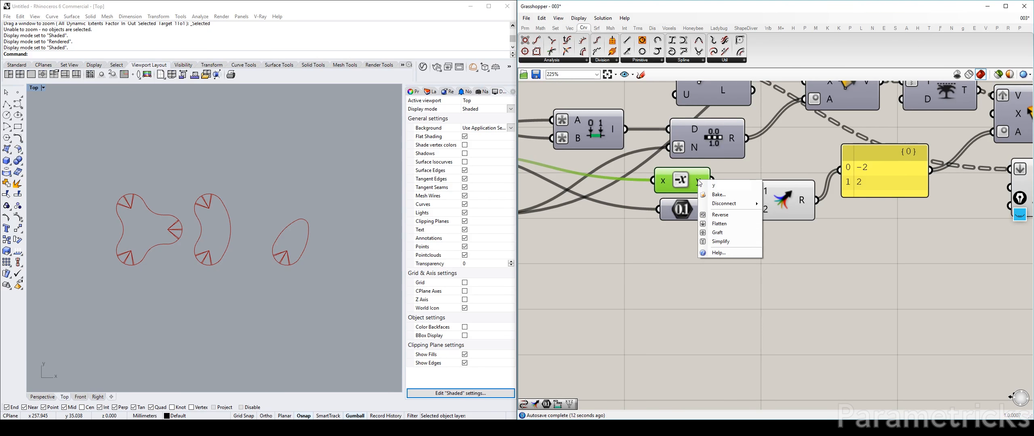
{"action": "left_click", "coordinate": [664, 182]}
{"action": "right_click", "coordinate": [663, 181]}
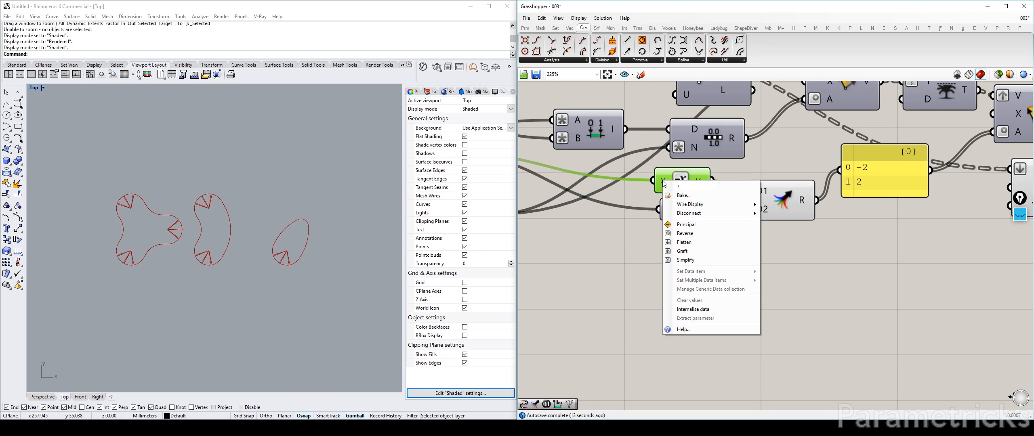
{"action": "left_click", "coordinate": [616, 200]}
Step: Replace the Negative component with a second Number parameter passing STEP ANGLE into Merge's D1 input, and stack the two parameters closely
{"action": "left_click_drag", "start_coordinate": [681, 209], "coordinate": [686, 237]}
{"action": "mouse_move", "coordinate": [690, 186]}
{"action": "left_mouse_down"}
{"action": "mouse_move", "coordinate": [647, 214]}
{"action": "mouse_move", "coordinate": [662, 236]}
{"action": "mouse_move", "coordinate": [700, 189]}
{"action": "left_mouse_up"}
{"action": "left_click", "coordinate": [642, 210]}
{"action": "key", "text": "Delete"}
{"action": "scroll", "coordinate": [881, 182], "scroll_direction": "down", "scroll_amount": 3}
{"action": "scroll", "coordinate": [790, 181], "scroll_direction": "up", "scroll_amount": 3}
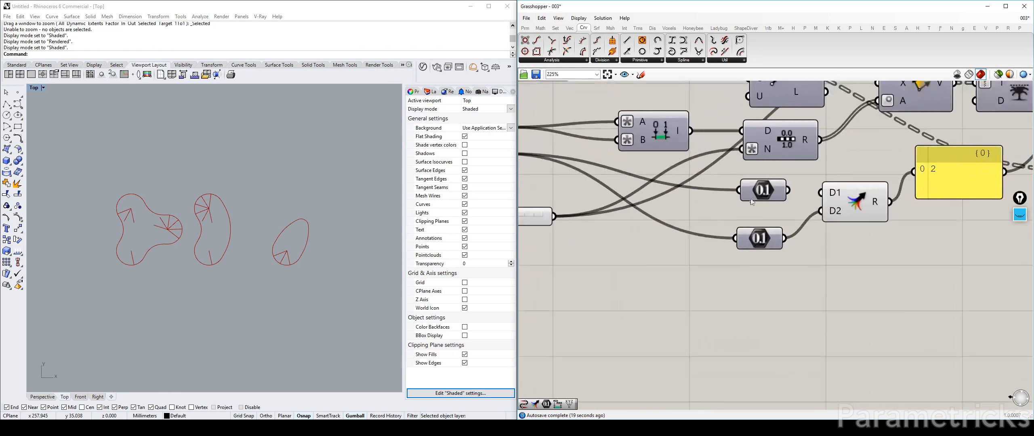
{"action": "left_click_drag", "start_coordinate": [788, 190], "coordinate": [822, 193]}
{"action": "left_click_drag", "start_coordinate": [771, 230], "coordinate": [760, 186]}
Step: Give the Number parameter feeding Merge's D1 input the expression -X/2
{"action": "right_click", "coordinate": [763, 189]}
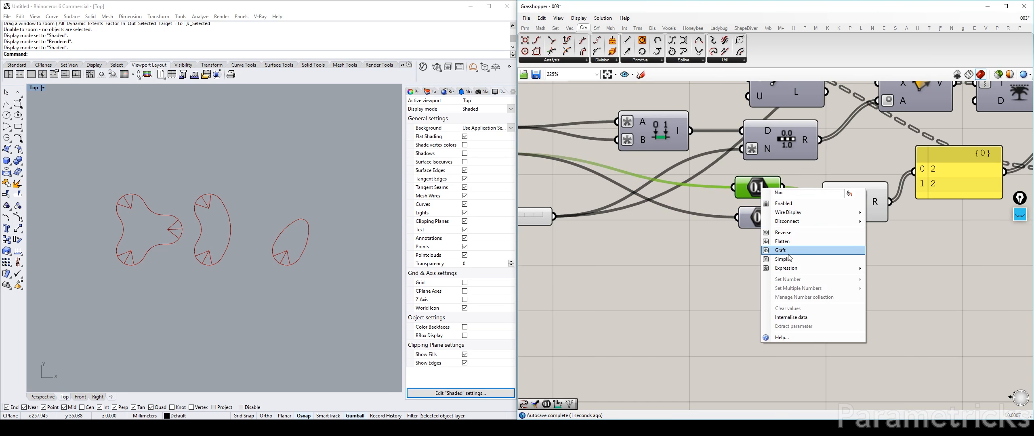
{"action": "mouse_move", "coordinate": [812, 269]}
{"action": "type", "text": "-X/2"}
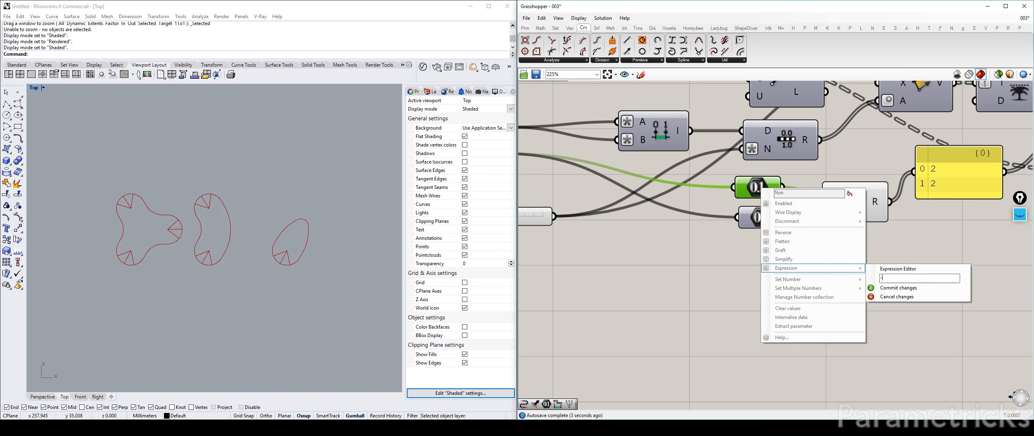
{"action": "left_click", "coordinate": [906, 289]}
Step: Give the Number parameter feeding Merge's D2 input the expression X/2
{"action": "right_click", "coordinate": [770, 219]}
{"action": "mouse_move", "coordinate": [821, 302]}
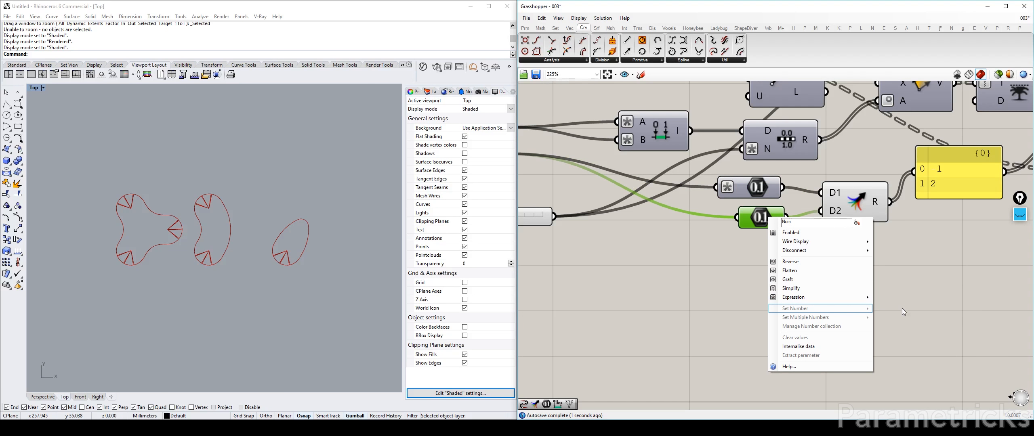
{"action": "key", "text": "Escape"}
{"action": "right_click", "coordinate": [762, 219]}
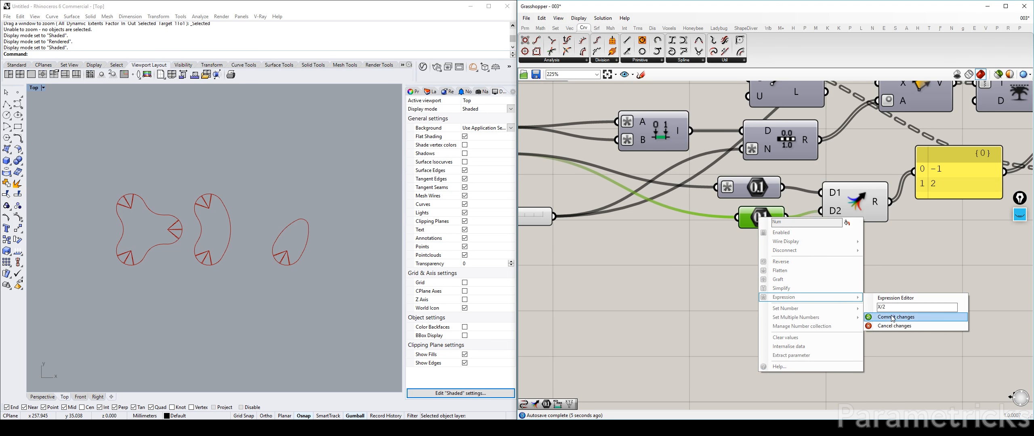
Step: Apply the expression X/2 to the Number parameter feeding the D2 input
{"action": "left_click", "coordinate": [895, 317]}
{"action": "scroll", "coordinate": [881, 207], "scroll_direction": "down", "scroll_amount": 5}
{"action": "scroll", "coordinate": [710, 174], "scroll_direction": "up", "scroll_amount": 4}
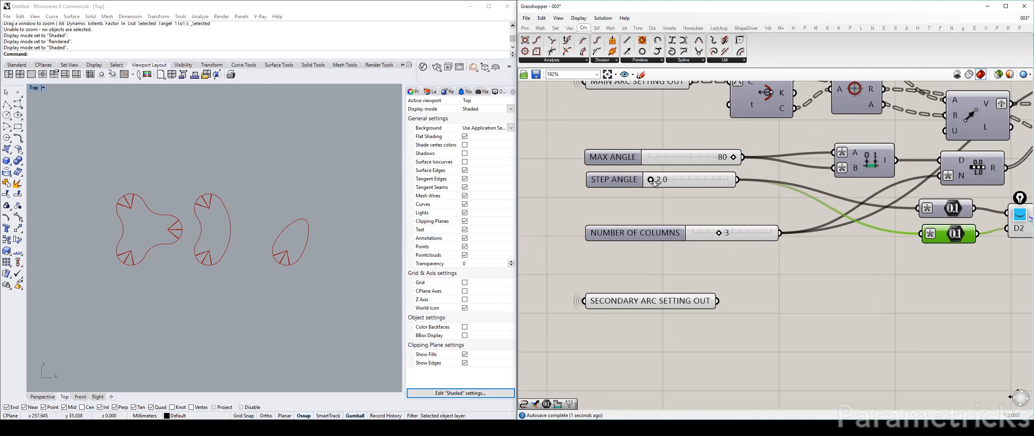
Step: Set the STEP ANGLE slider to 7.0 and check the radial lines on the arcs
{"action": "left_click_drag", "start_coordinate": [652, 180], "coordinate": [794, 174]}
{"action": "scroll", "coordinate": [191, 188], "scroll_direction": "up", "scroll_amount": 15}
{"action": "left_click_drag", "start_coordinate": [728, 180], "coordinate": [781, 181]}
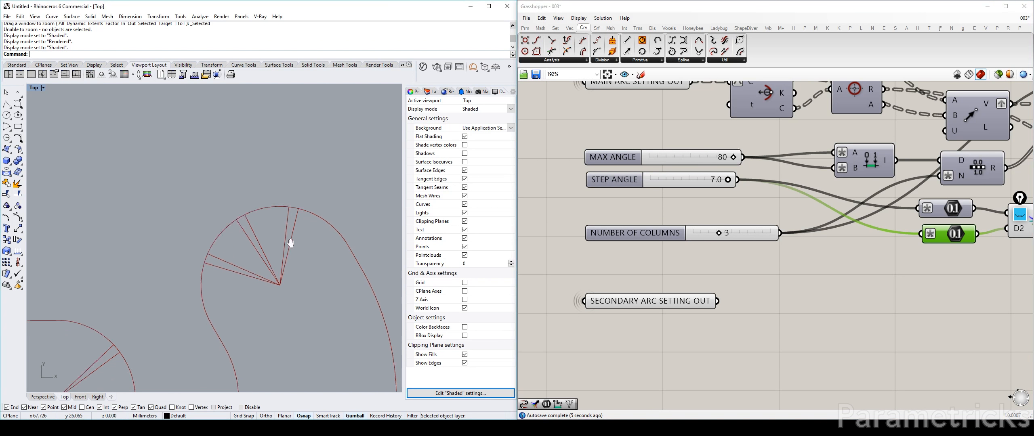
{"action": "scroll", "coordinate": [288, 232], "scroll_direction": "down", "scroll_amount": 8}
{"action": "scroll", "coordinate": [729, 159], "scroll_direction": "up", "scroll_amount": 3}
Step: Set the MAX ANGLE slider to 66 and check the spread of the radial lines
{"action": "left_click_drag", "start_coordinate": [741, 158], "coordinate": [700, 157]}
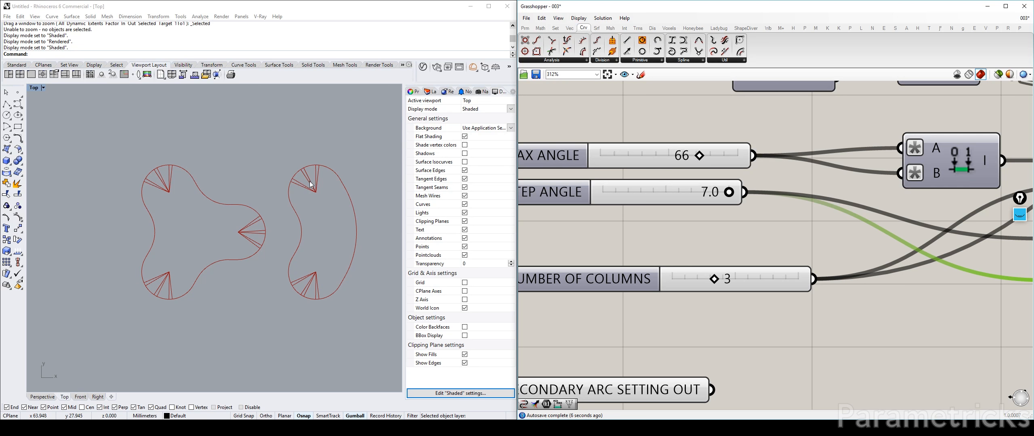
{"action": "right_click_drag", "start_coordinate": [703, 163], "coordinate": [837, 152]}
{"action": "scroll", "coordinate": [309, 181], "scroll_direction": "up", "scroll_amount": 3}
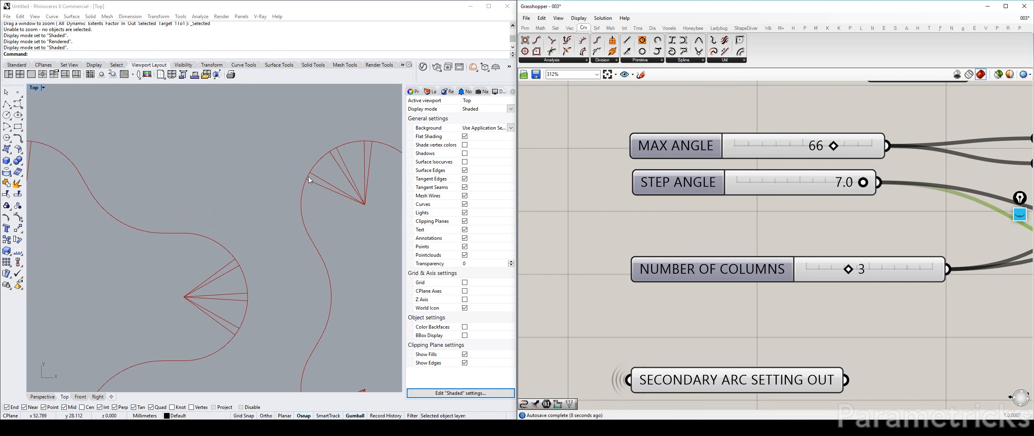
{"action": "scroll", "coordinate": [162, 233], "scroll_direction": "down", "scroll_amount": 4}
{"action": "right_click_drag", "start_coordinate": [743, 182], "coordinate": [672, 192]}
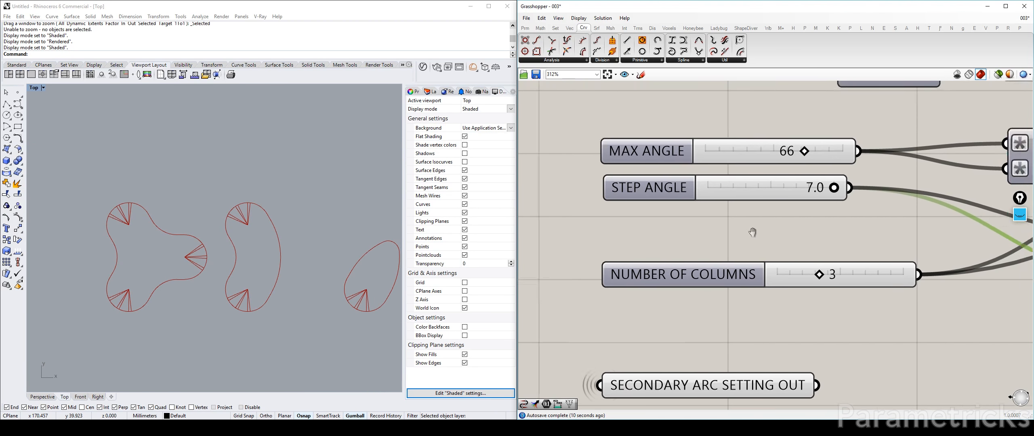
Step: Test the layout with NUMBER OF COLUMNS at 5 and MAX ANGLE at 80, and return NUMBER OF COLUMNS to 3
{"action": "left_click_drag", "start_coordinate": [779, 280], "coordinate": [919, 274]}
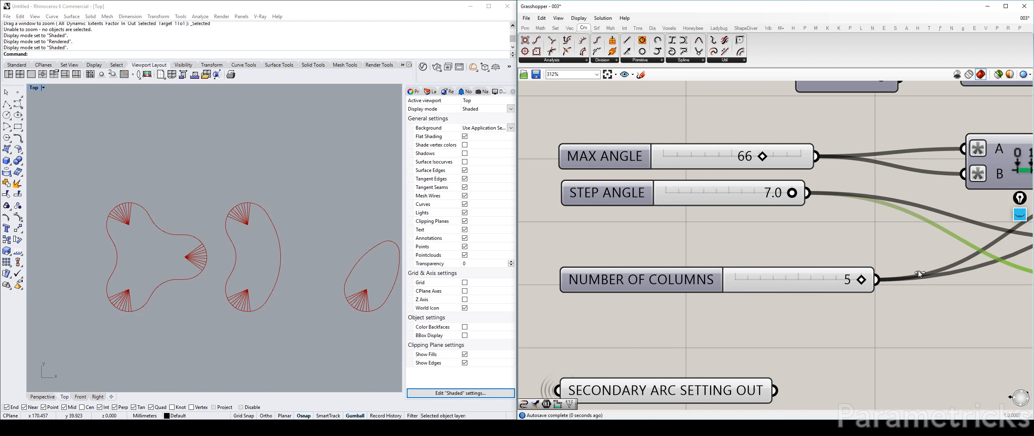
{"action": "scroll", "coordinate": [243, 307], "scroll_direction": "up", "scroll_amount": 8}
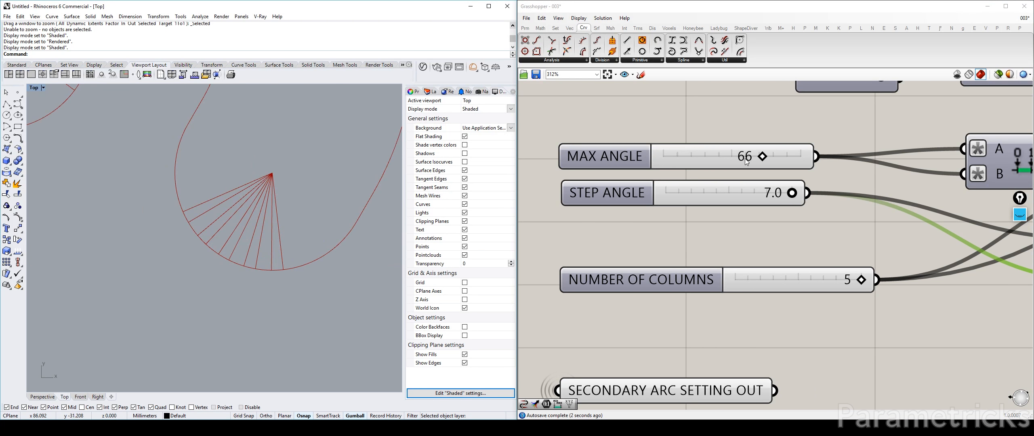
{"action": "left_click_drag", "start_coordinate": [763, 156], "coordinate": [816, 157]}
{"action": "right_click_drag", "start_coordinate": [307, 207], "coordinate": [280, 219]}
{"action": "scroll", "coordinate": [275, 219], "scroll_direction": "down", "scroll_amount": 8}
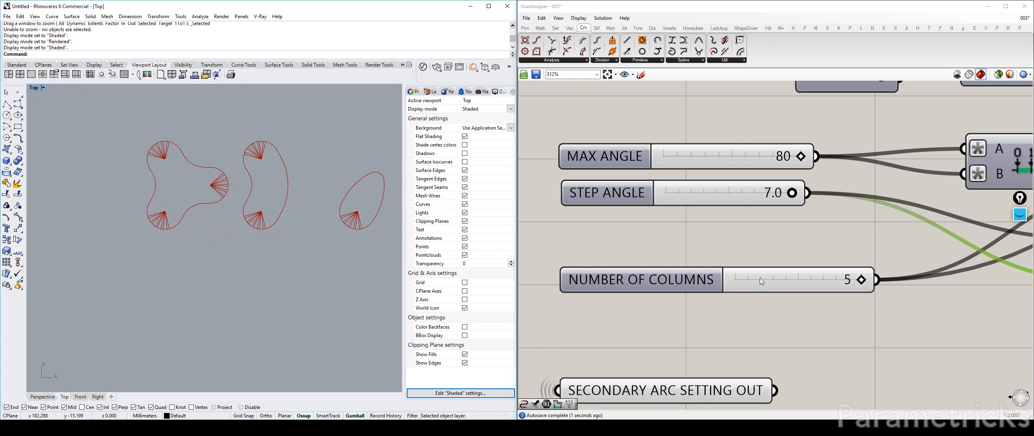
{"action": "left_click_drag", "start_coordinate": [868, 281], "coordinate": [786, 281]}
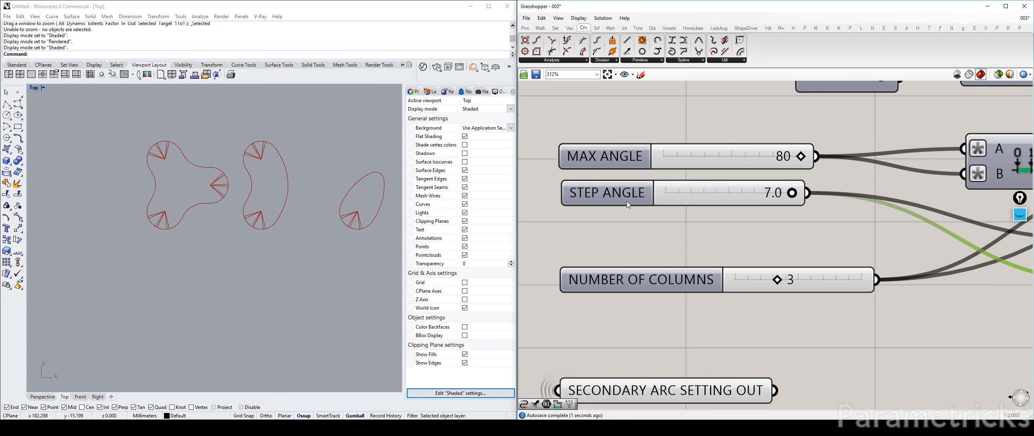
Step: Set the MAX ANGLE slider to exactly 60
{"action": "right_click_drag", "start_coordinate": [296, 190], "coordinate": [306, 212]}
{"action": "scroll", "coordinate": [305, 212], "scroll_direction": "up", "scroll_amount": 5}
{"action": "double_click", "coordinate": [755, 158]}
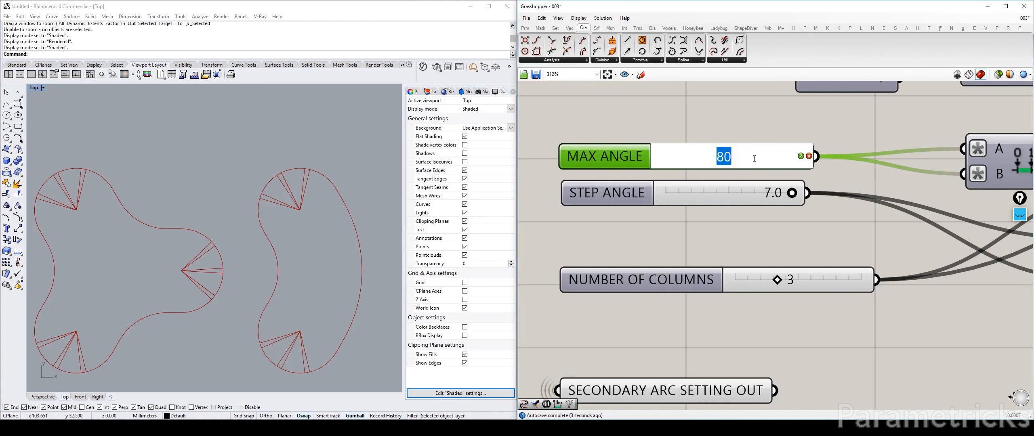
{"action": "type", "text": "60"}
{"action": "key", "text": "Return"}
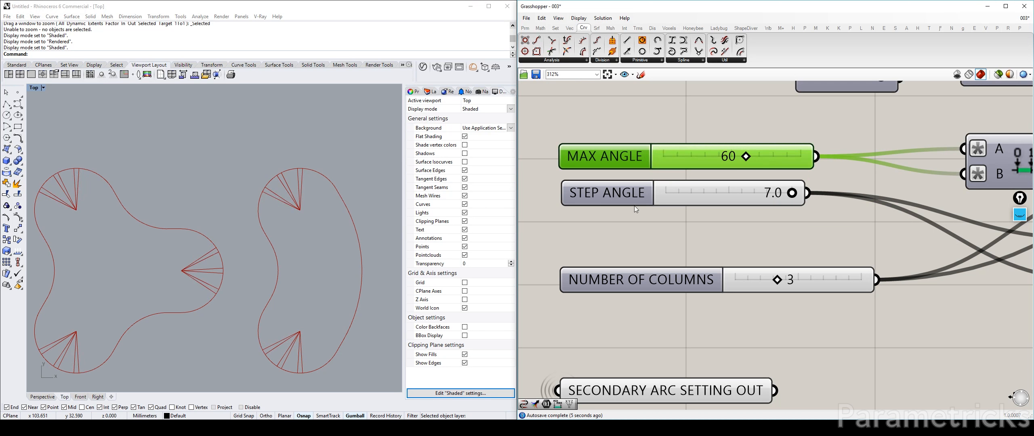
Step: Raise the upper limit of the STEP ANGLE slider's numeric domain to 15
{"action": "double_click", "coordinate": [613, 195]}
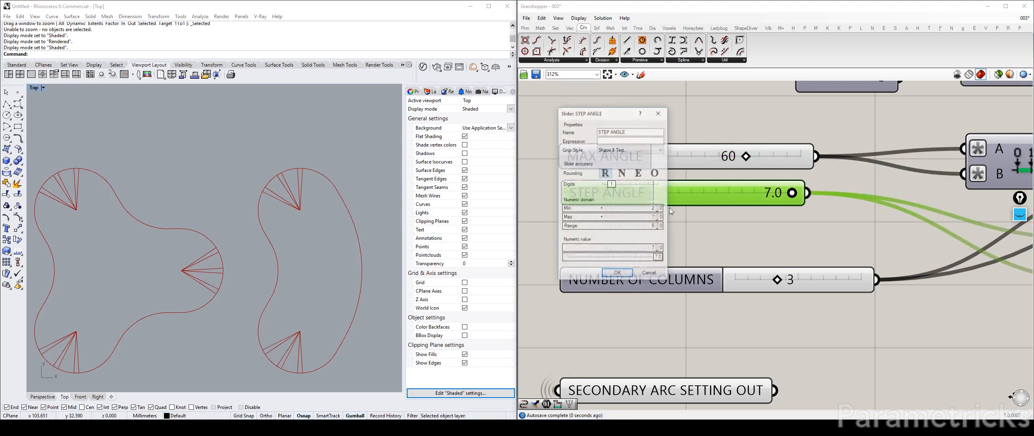
{"action": "double_click", "coordinate": [635, 217]}
{"action": "type", "text": "15"}
{"action": "key", "text": "Return"}
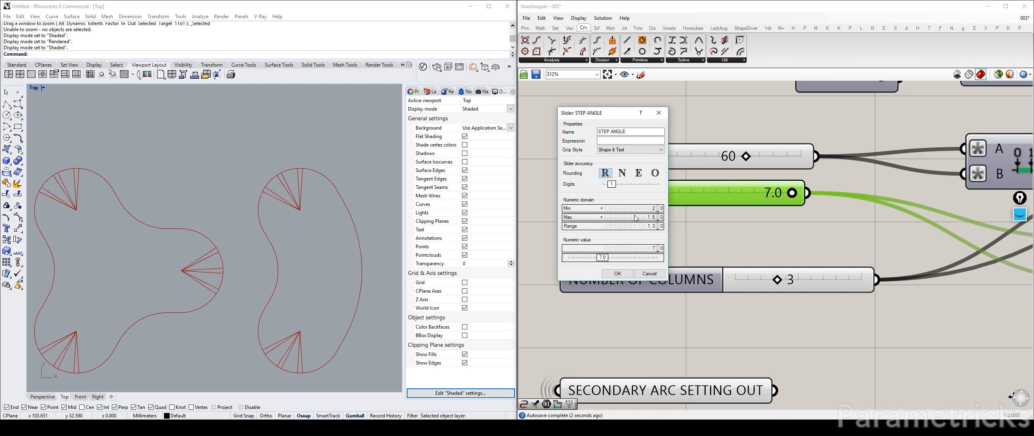
{"action": "left_click", "coordinate": [625, 274]}
Step: Set the STEP ANGLE slider to exactly 8.0
{"action": "left_click_drag", "start_coordinate": [714, 193], "coordinate": [723, 194]}
{"action": "double_click", "coordinate": [694, 194]}
{"action": "type", "text": "8"}
{"action": "key", "text": "Return"}
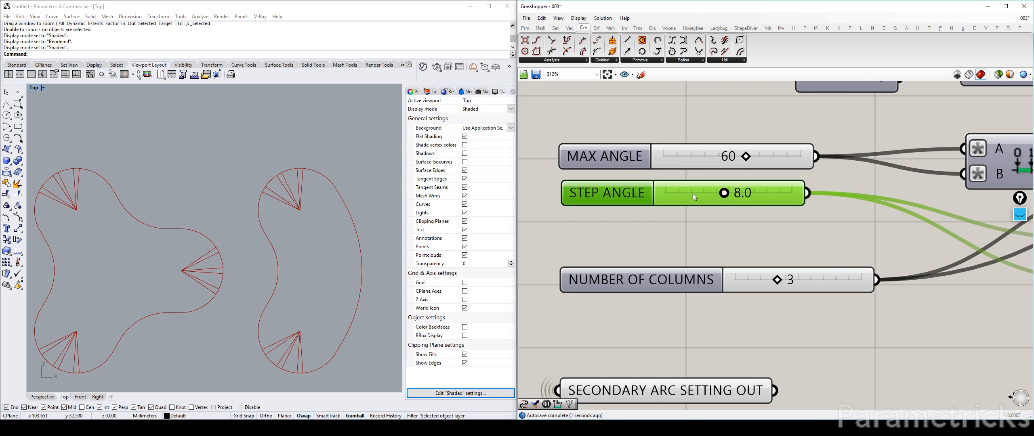
Step: Turn off the preview of the intermediate rotation, merge, tree and list item components that feed the final line component
{"action": "scroll", "coordinate": [879, 151], "scroll_direction": "down", "scroll_amount": 4}
{"action": "right_click_drag", "start_coordinate": [1010, 190], "coordinate": [723, 204]}
{"action": "left_click_drag", "start_coordinate": [816, 248], "coordinate": [679, 141]}
{"action": "middle_click", "coordinate": [748, 141]}
{"action": "left_click", "coordinate": [775, 114]}
{"action": "right_click_drag", "start_coordinate": [923, 127], "coordinate": [733, 171]}
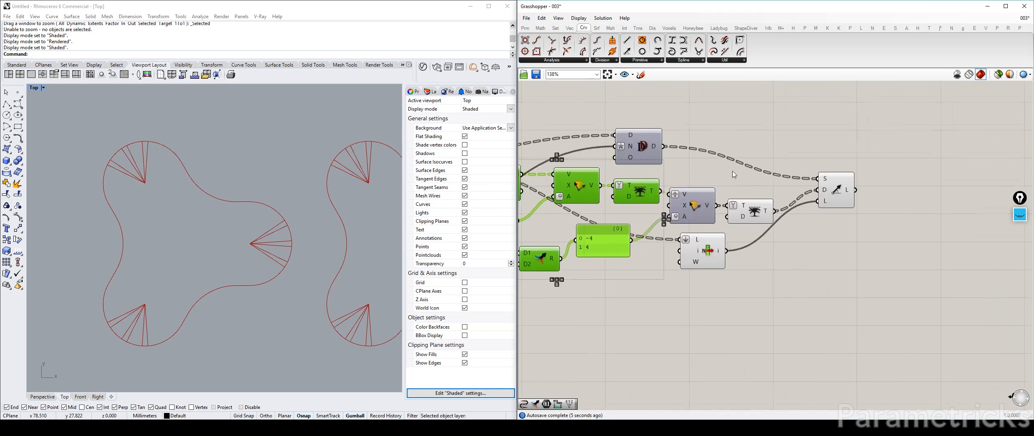
{"action": "left_click", "coordinate": [702, 251]}
{"action": "key", "text": "ctrl+q"}
{"action": "left_click", "coordinate": [755, 217]}
{"action": "key", "text": "ctrl+q"}
Step: Examine the radial lines from the final line component against the MAIN ARC SETTING OUT curves in the Top view
{"action": "right_click_drag", "start_coordinate": [757, 218], "coordinate": [659, 215]}
{"action": "left_click", "coordinate": [739, 204]}
{"action": "double_click", "coordinate": [757, 141]}
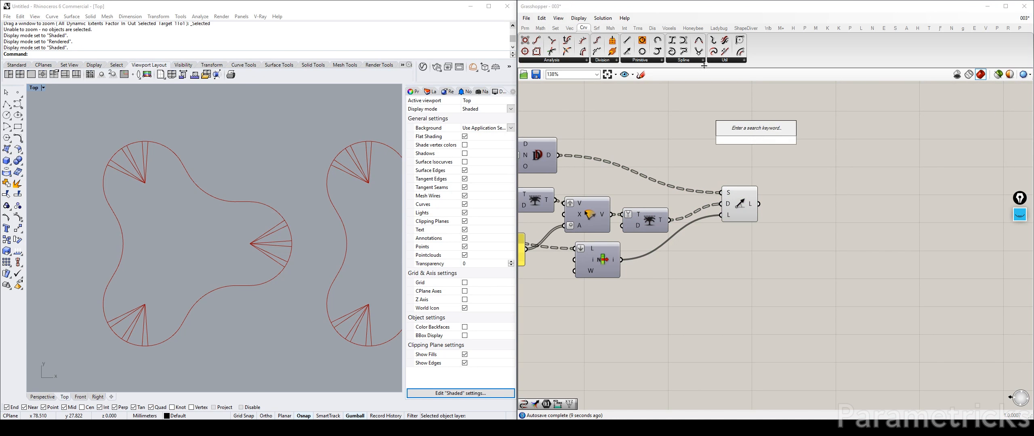
{"action": "left_click", "coordinate": [740, 205]}
{"action": "scroll", "coordinate": [627, 173], "scroll_direction": "down", "scroll_amount": 5}
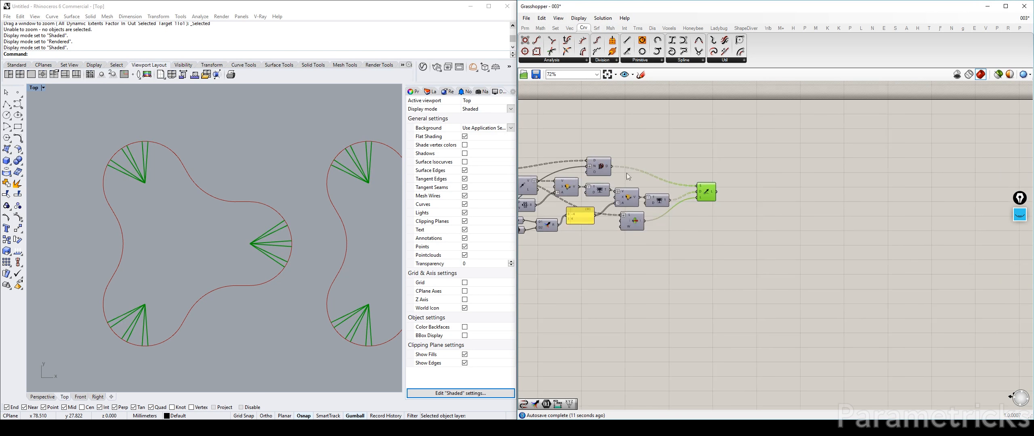
{"action": "scroll", "coordinate": [651, 172], "scroll_direction": "up", "scroll_amount": 3}
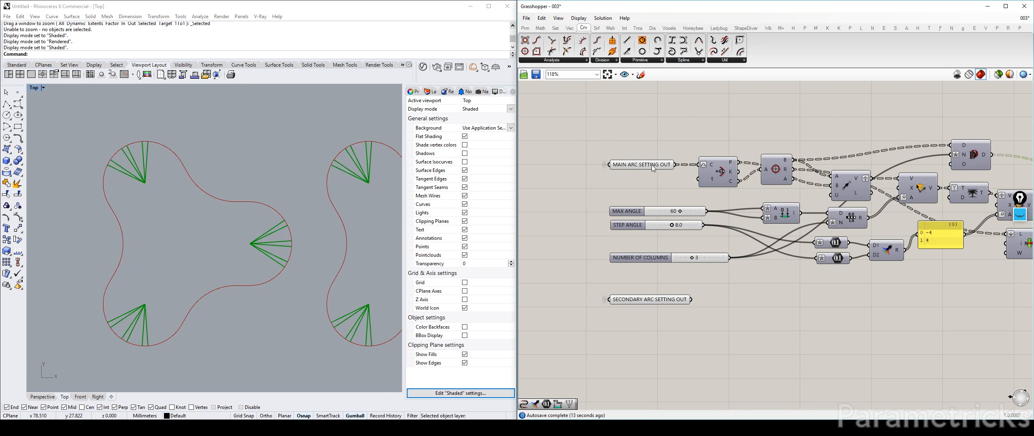
{"action": "left_click", "coordinate": [652, 165]}
{"action": "scroll", "coordinate": [652, 165], "scroll_direction": "down", "scroll_amount": 3}
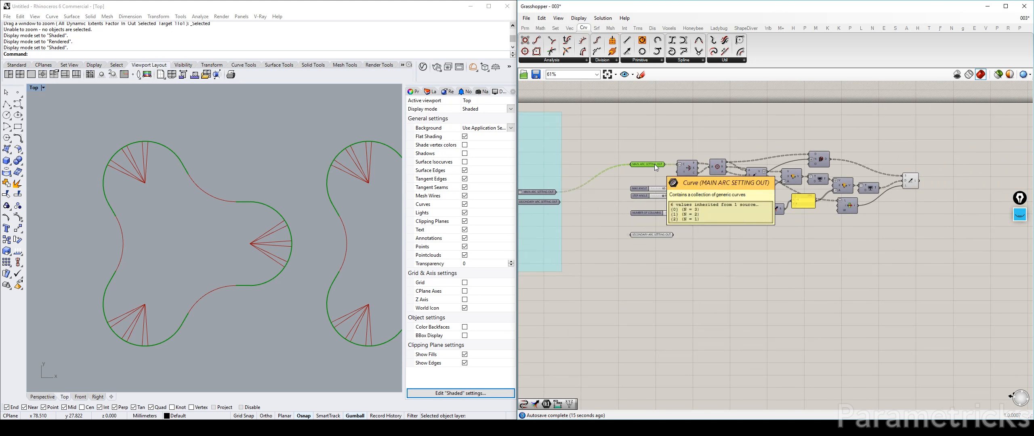
{"action": "right_click_drag", "start_coordinate": [274, 212], "coordinate": [196, 216]}
{"action": "scroll", "coordinate": [197, 213], "scroll_direction": "down", "scroll_amount": 8}
{"action": "scroll", "coordinate": [683, 176], "scroll_direction": "up", "scroll_amount": 3}
{"action": "right_click_drag", "start_coordinate": [621, 161], "coordinate": [581, 166]}
{"action": "double_click", "coordinate": [676, 124]}
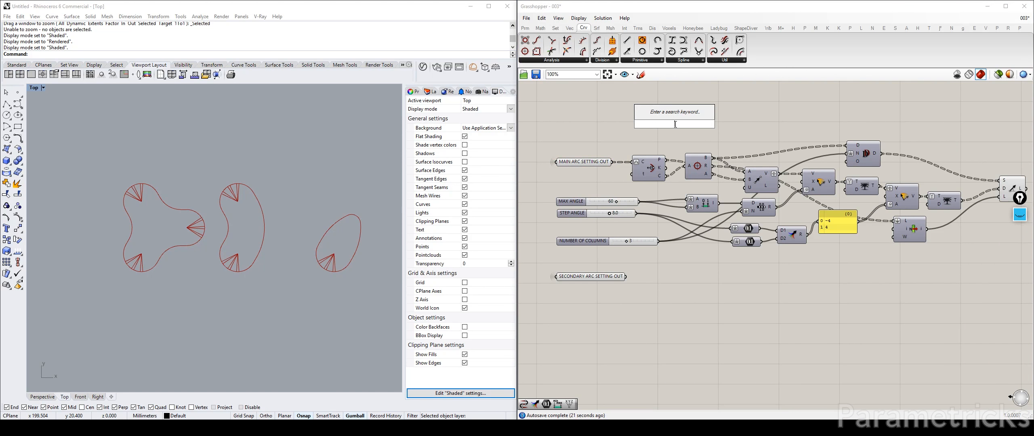
{"action": "left_click", "coordinate": [596, 155]}
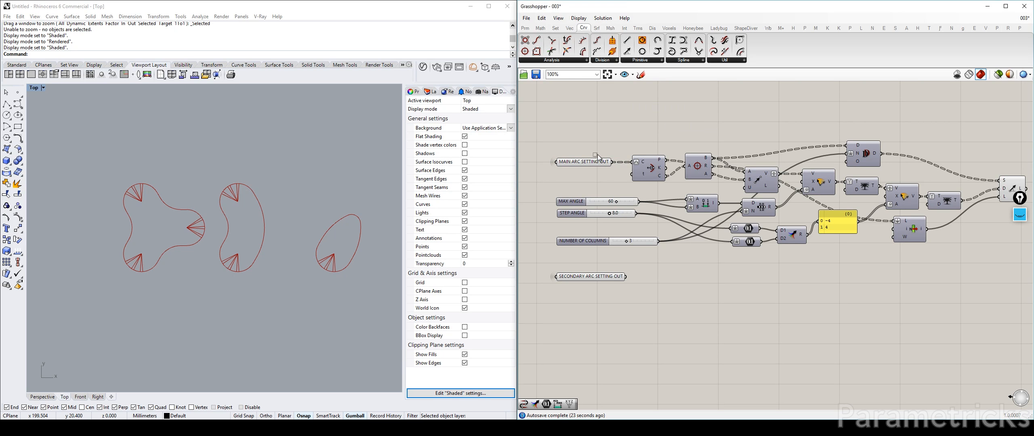
Step: Hide the preview of the SECONDARY ARC SETTING OUT curve parameter
{"action": "right_click_drag", "start_coordinate": [577, 183], "coordinate": [825, 234]}
{"action": "left_click", "coordinate": [870, 267]}
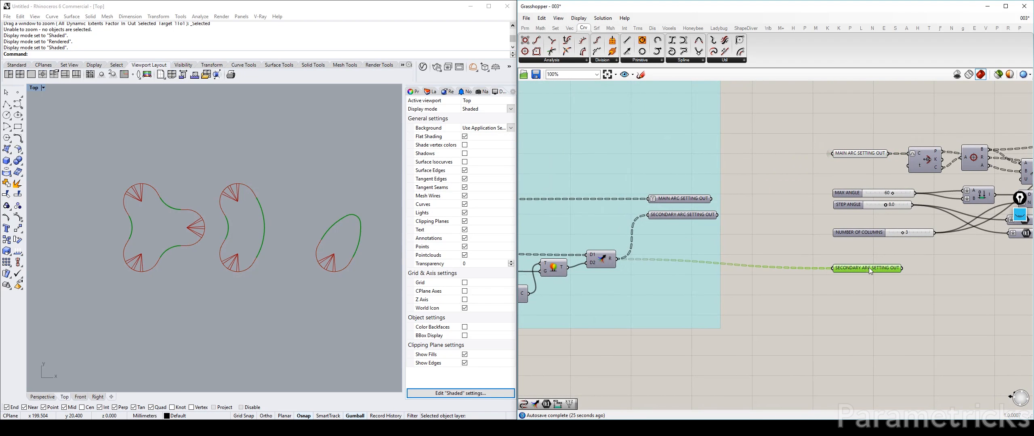
{"action": "right_click_drag", "start_coordinate": [930, 197], "coordinate": [706, 198]}
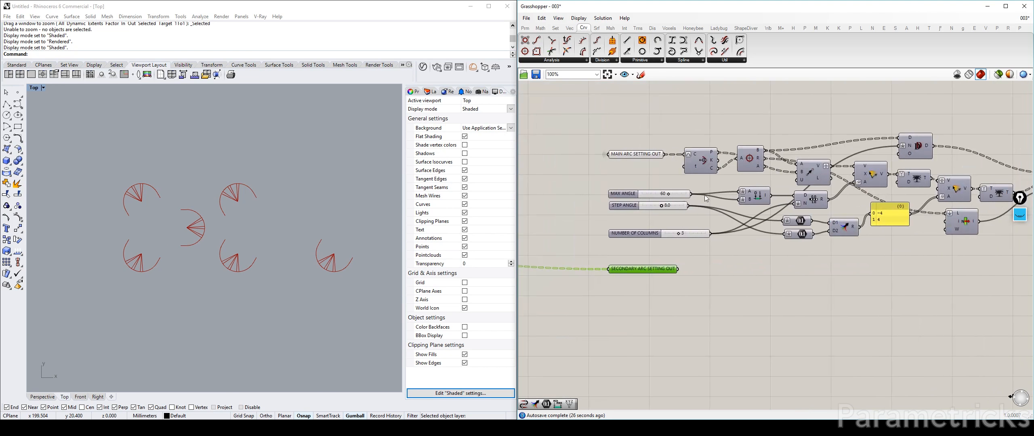
{"action": "left_click", "coordinate": [662, 278]}
Step: Add a Curve | Curve intersection component above the existing definition
{"action": "double_click", "coordinate": [687, 120]}
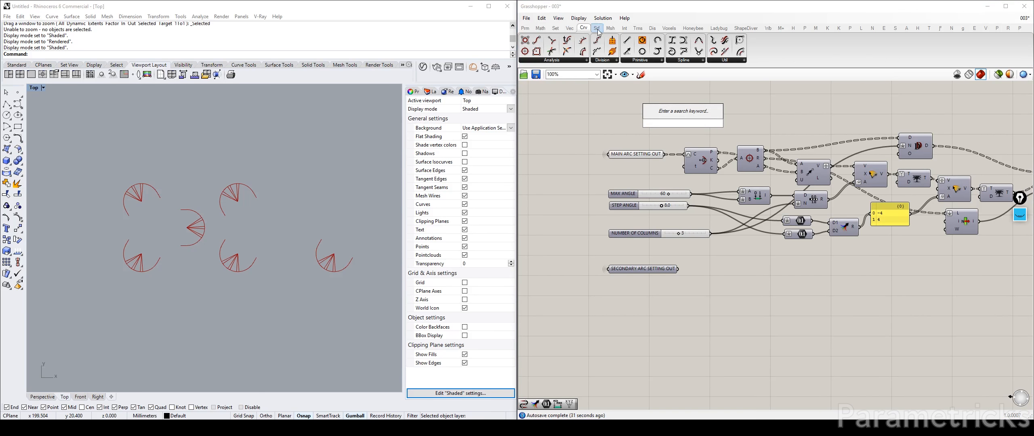
{"action": "left_click", "coordinate": [624, 28]}
{"action": "left_click", "coordinate": [603, 60]}
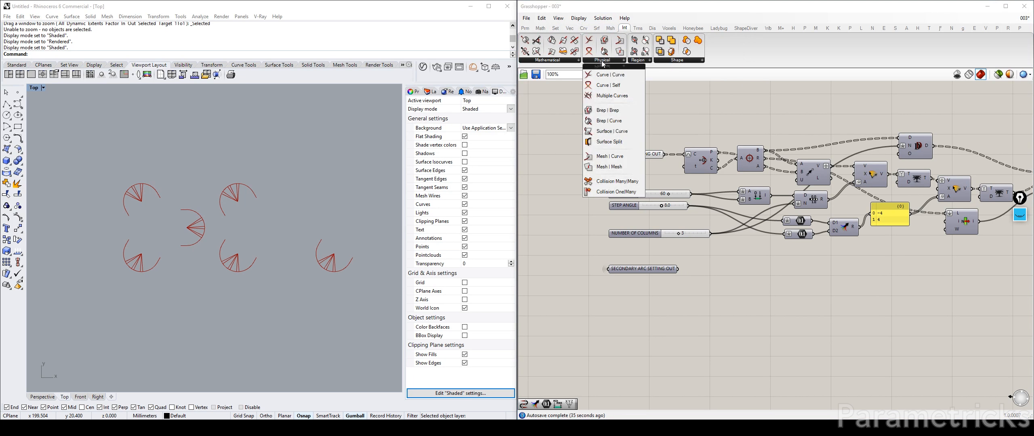
{"action": "left_click", "coordinate": [611, 74]}
{"action": "left_click", "coordinate": [823, 118]}
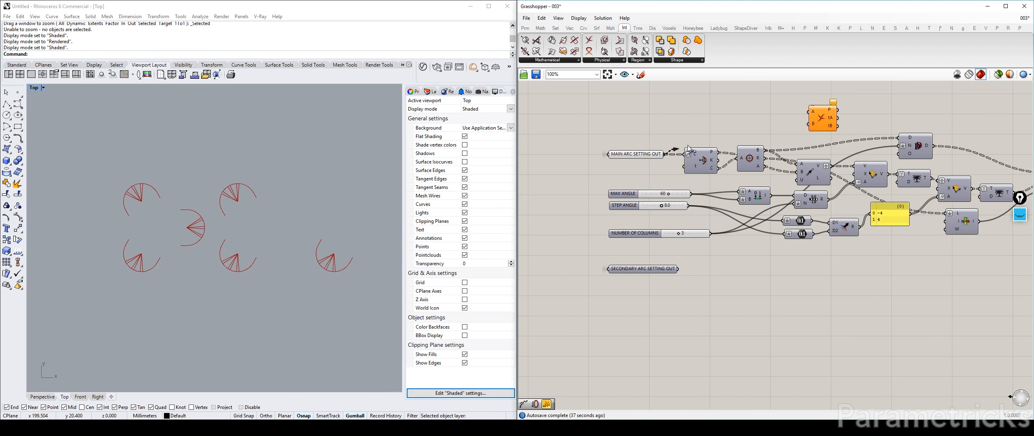
Step: Feed MAIN ARC SETTING OUT into input A and the radial lines into input B of the Curve | Curve component
{"action": "left_click_drag", "start_coordinate": [688, 146], "coordinate": [958, 126]}
{"action": "right_click_drag", "start_coordinate": [957, 126], "coordinate": [629, 137]}
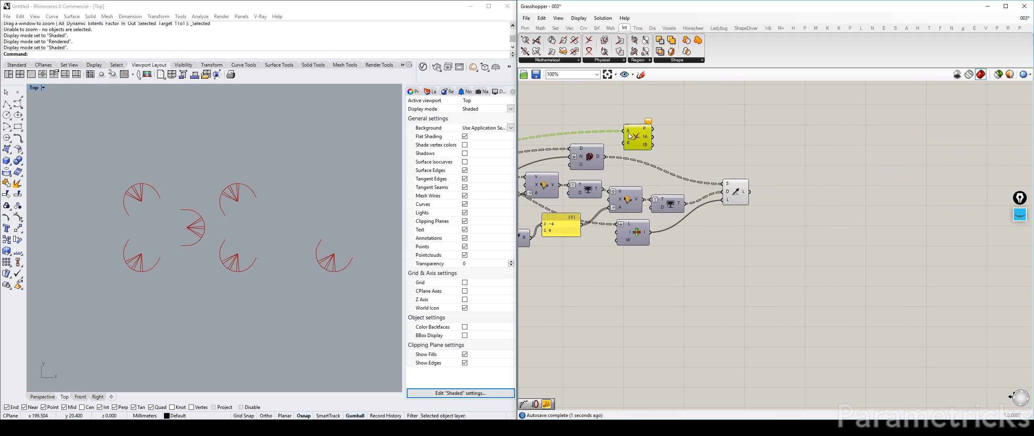
{"action": "left_click_drag", "start_coordinate": [629, 137], "coordinate": [771, 188]}
{"action": "scroll", "coordinate": [768, 179], "scroll_direction": "up", "scroll_amount": 3}
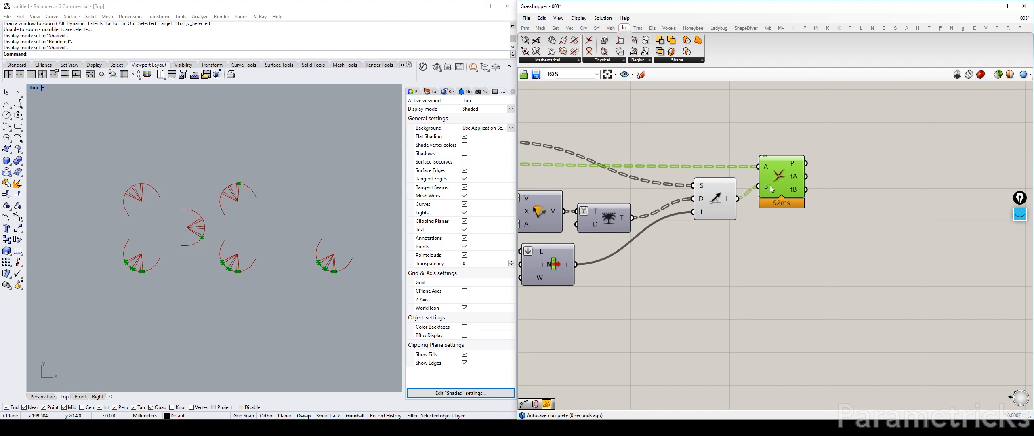
Step: Tidy the positions of the line and Curve | Curve components and hide the preview of the radial lines
{"action": "left_click_drag", "start_coordinate": [715, 206], "coordinate": [681, 225]}
{"action": "left_click_drag", "start_coordinate": [782, 177], "coordinate": [751, 186]}
{"action": "left_click", "coordinate": [810, 177]}
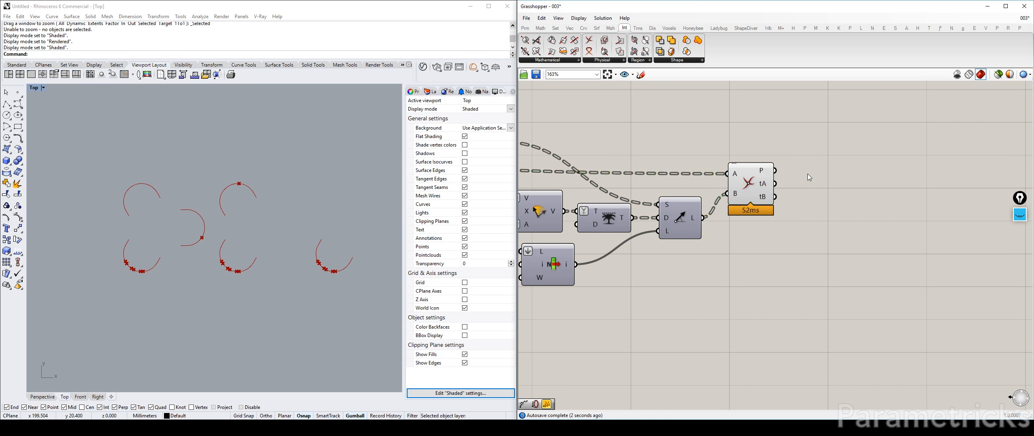
Step: Examine the intersection points on the main arcs and compare the data reaching the A and B inputs of Curve | Curve
{"action": "double_click", "coordinate": [809, 177]}
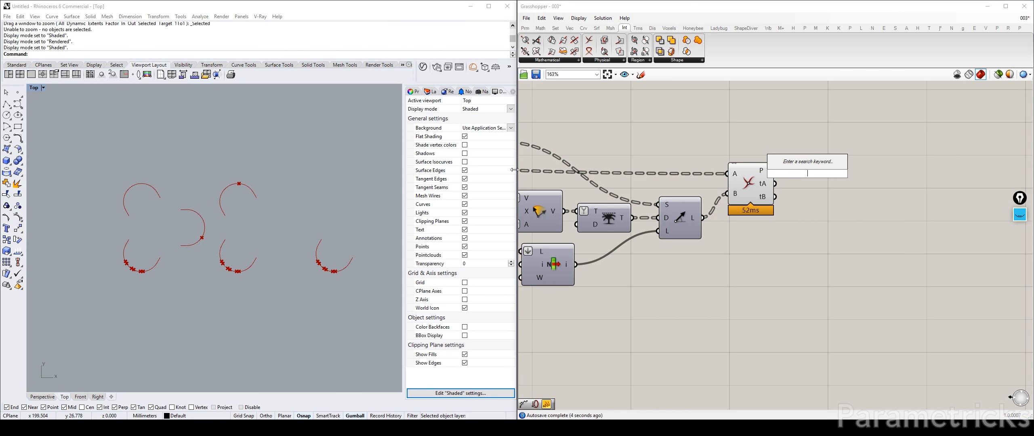
{"action": "right_click_drag", "start_coordinate": [139, 263], "coordinate": [196, 245]}
{"action": "scroll", "coordinate": [196, 245], "scroll_direction": "up", "scroll_amount": 6}
{"action": "scroll", "coordinate": [197, 245], "scroll_direction": "down", "scroll_amount": 3}
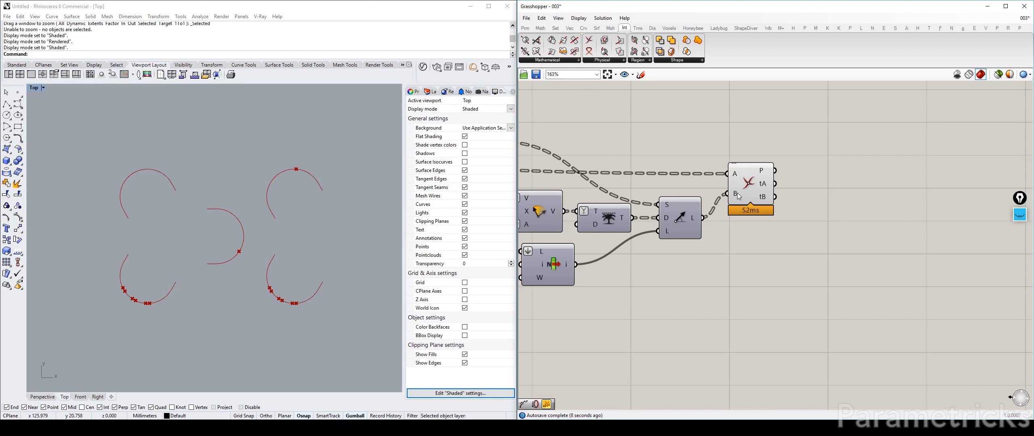
{"action": "mouse_move", "coordinate": [737, 174]}
{"action": "mouse_move", "coordinate": [697, 220]}
{"action": "scroll", "coordinate": [698, 220], "scroll_direction": "down", "scroll_amount": 4}
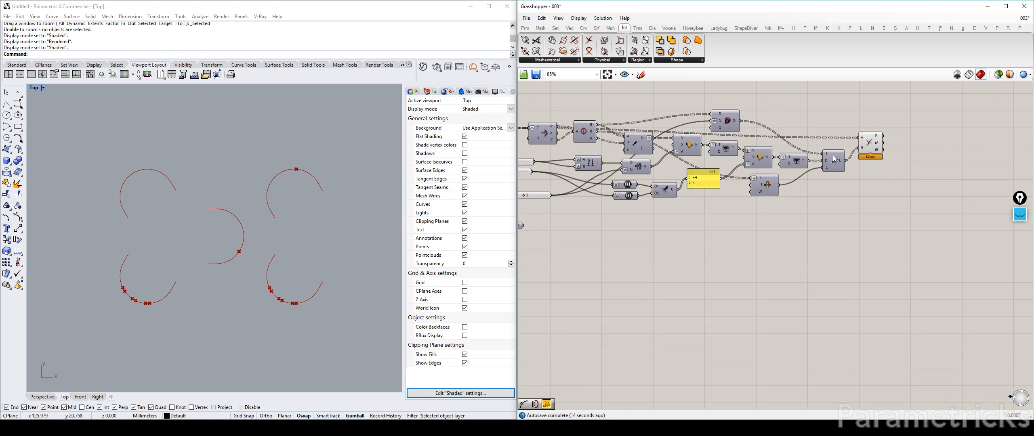
{"action": "right_click_drag", "start_coordinate": [615, 141], "coordinate": [759, 149]}
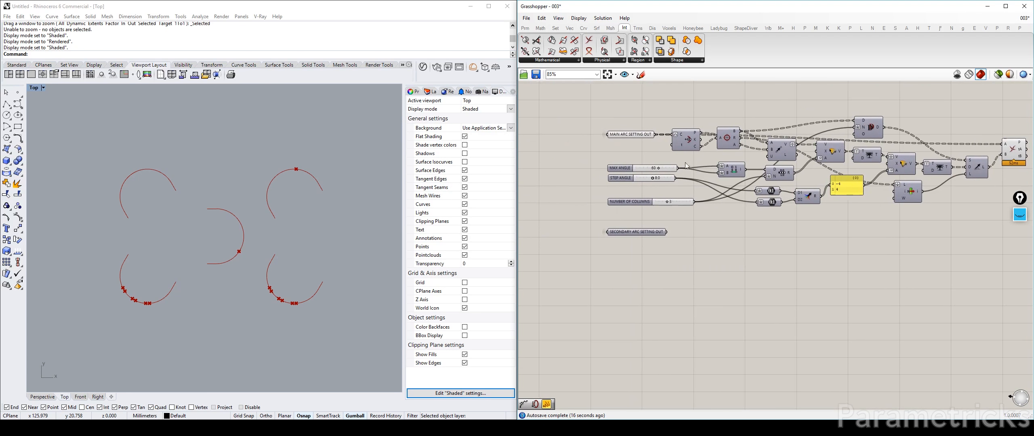
{"action": "left_click", "coordinate": [639, 137]}
{"action": "right_click_drag", "start_coordinate": [894, 128], "coordinate": [709, 139]}
{"action": "scroll", "coordinate": [709, 142], "scroll_direction": "up", "scroll_amount": 3}
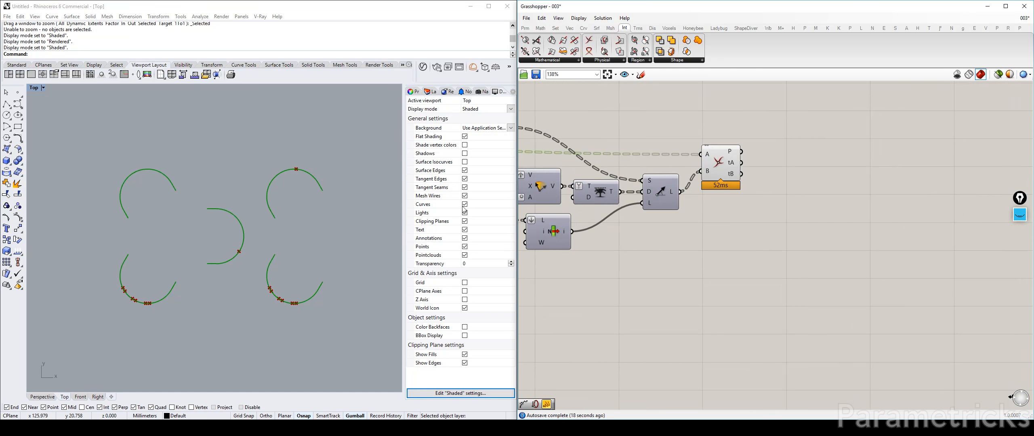
{"action": "scroll", "coordinate": [699, 168], "scroll_direction": "up", "scroll_amount": 2}
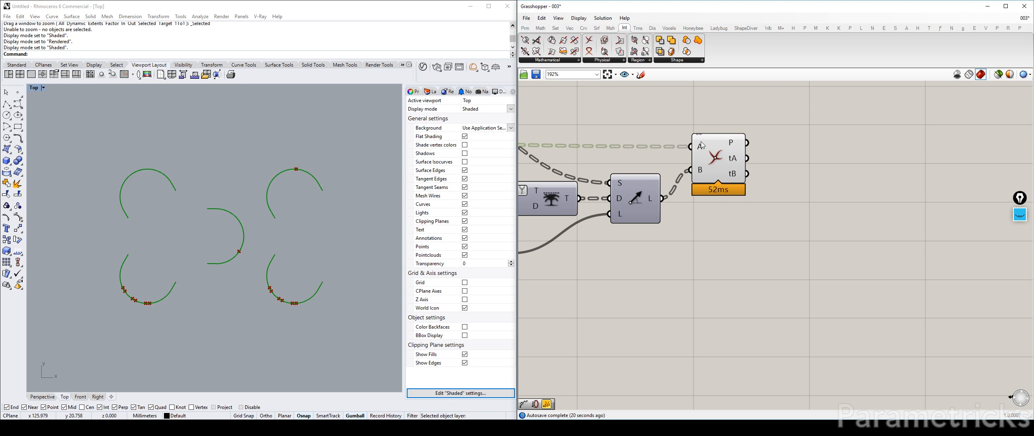
Step: Try simplifying the data at input B of the Curve | Curve component
{"action": "right_click", "coordinate": [703, 174]}
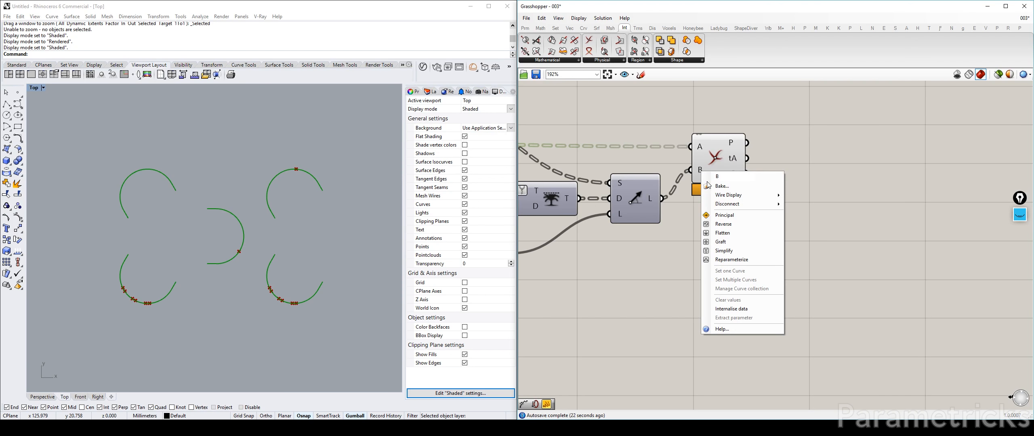
{"action": "left_click", "coordinate": [733, 249]}
{"action": "right_click", "coordinate": [702, 170]}
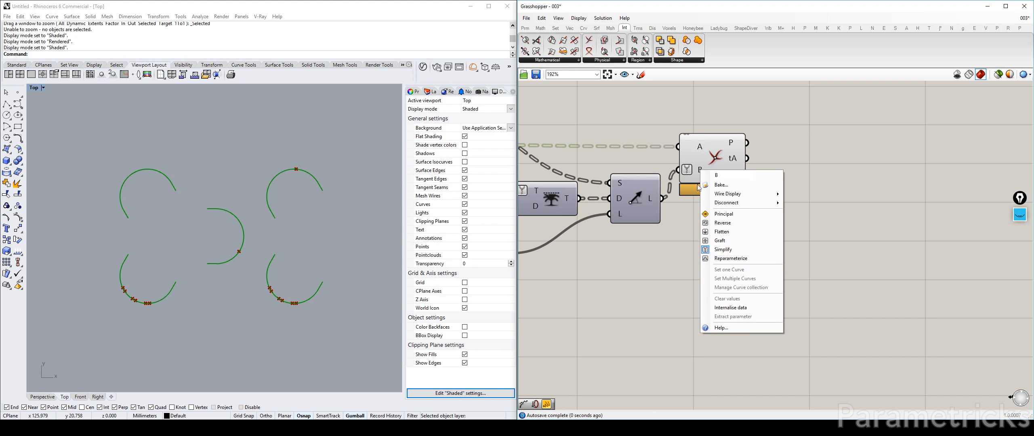
{"action": "left_click", "coordinate": [733, 247]}
Step: Save the definition and check the data branches reaching input B of Curve | Curve
{"action": "key", "text": "ctrl+s"}
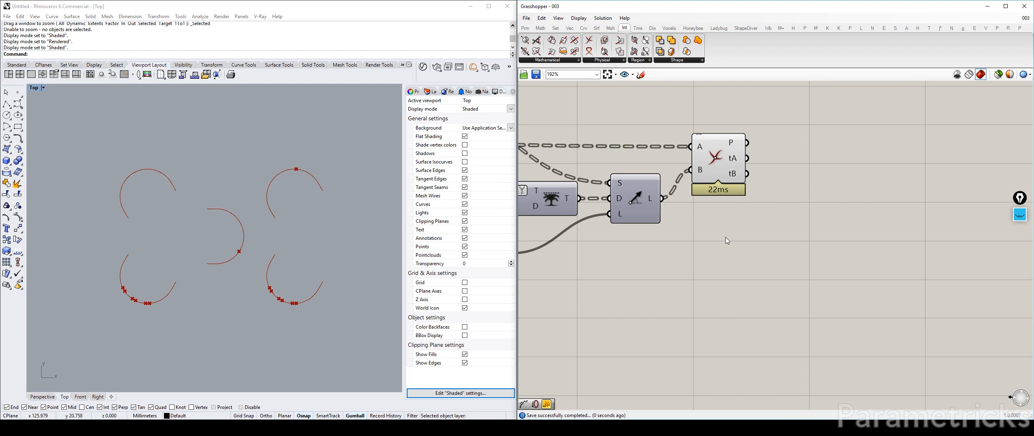
{"action": "scroll", "coordinate": [721, 219], "scroll_direction": "down", "scroll_amount": 5}
{"action": "right_click_drag", "start_coordinate": [649, 215], "coordinate": [824, 193]}
{"action": "right_click_drag", "start_coordinate": [560, 138], "coordinate": [661, 128]}
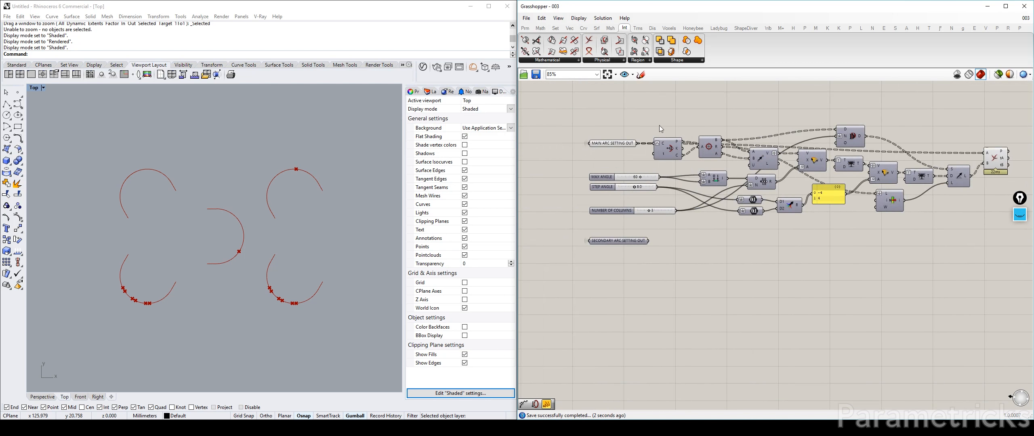
{"action": "scroll", "coordinate": [659, 124], "scroll_direction": "up", "scroll_amount": 2}
{"action": "right_click_drag", "start_coordinate": [802, 148], "coordinate": [438, 148]}
{"action": "scroll", "coordinate": [734, 160], "scroll_direction": "up", "scroll_amount": 2}
{"action": "mouse_move", "coordinate": [734, 160]}
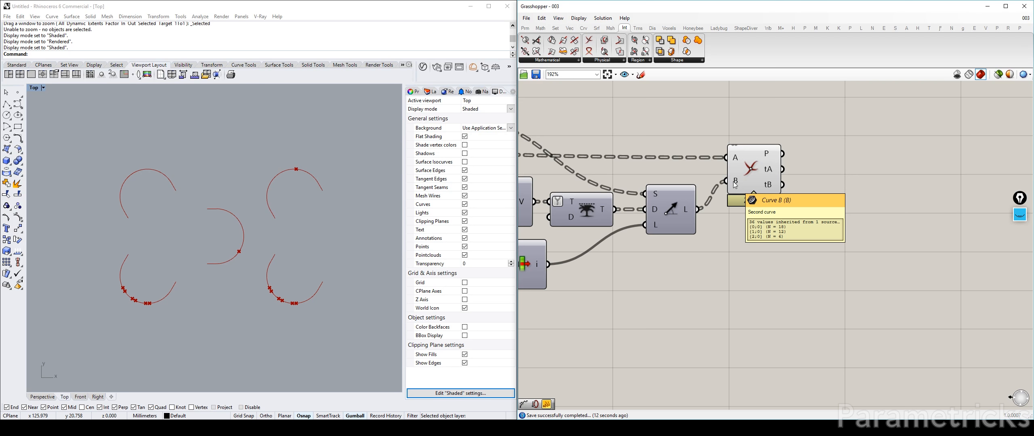
Step: Select the Line SDL component and examine its radial lines against the arcs in the maximized Perspective viewport
{"action": "left_click_drag", "start_coordinate": [673, 207], "coordinate": [662, 204]}
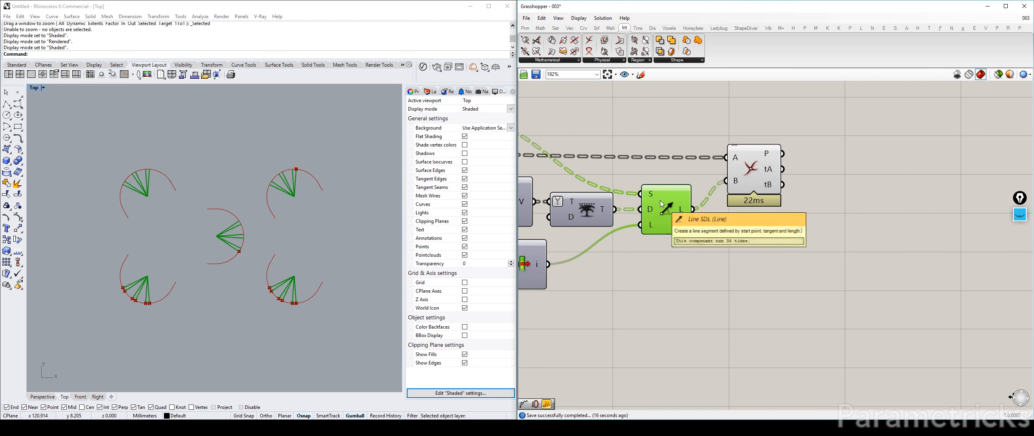
{"action": "left_click", "coordinate": [36, 91]}
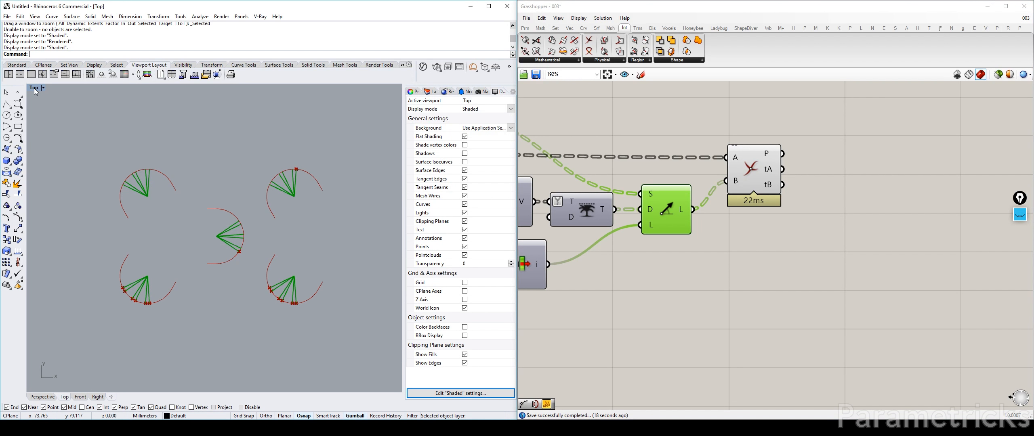
{"action": "double_click", "coordinate": [39, 90]}
{"action": "left_click", "coordinate": [246, 90]}
{"action": "double_click", "coordinate": [246, 90]}
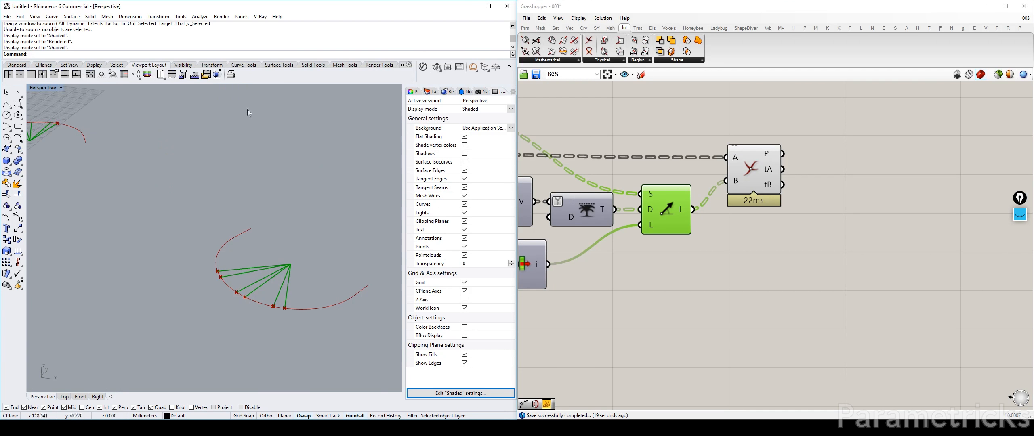
{"action": "right_click_drag", "start_coordinate": [247, 109], "coordinate": [219, 184]}
{"action": "scroll", "coordinate": [163, 170], "scroll_direction": "up", "scroll_amount": 3}
{"action": "right_click_drag", "start_coordinate": [165, 168], "coordinate": [200, 166], "text": "shift"}
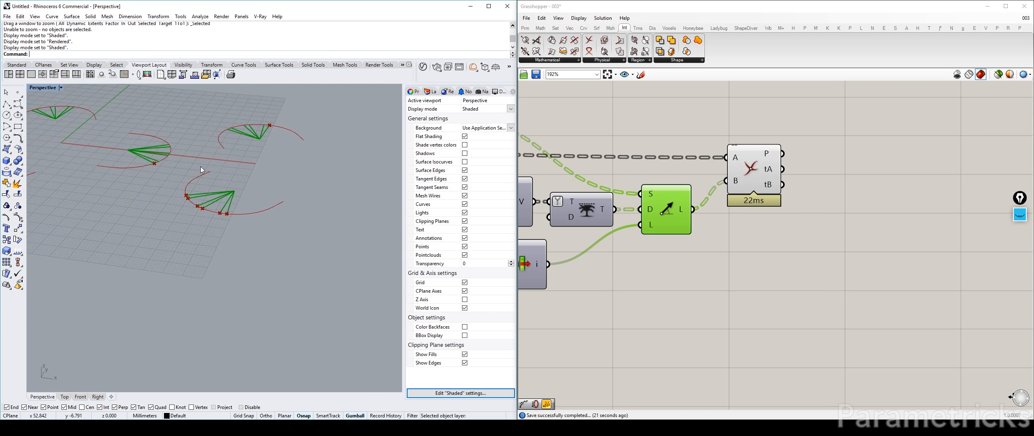
Step: Try lengthening the radial lines with the expression X+1 on the Line SDL's L input and inspect them in the Top viewport
{"action": "right_click", "coordinate": [653, 230]}
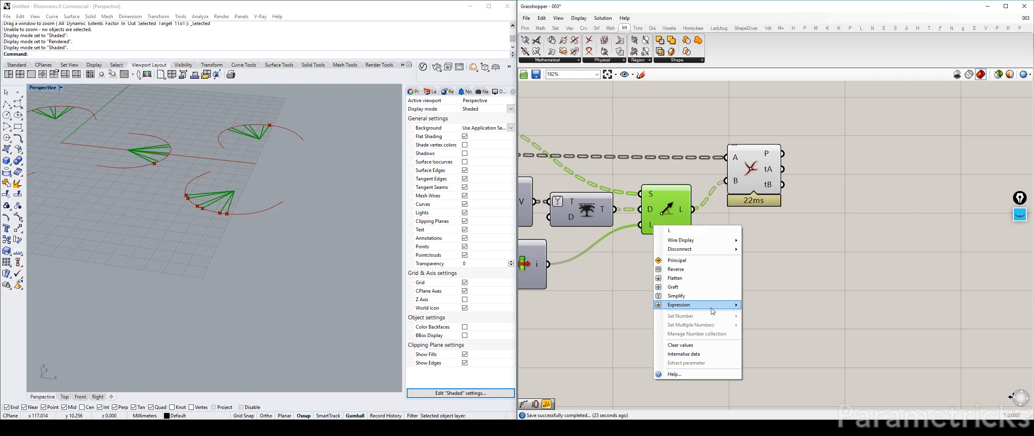
{"action": "mouse_move", "coordinate": [713, 306]}
{"action": "left_click", "coordinate": [790, 316]}
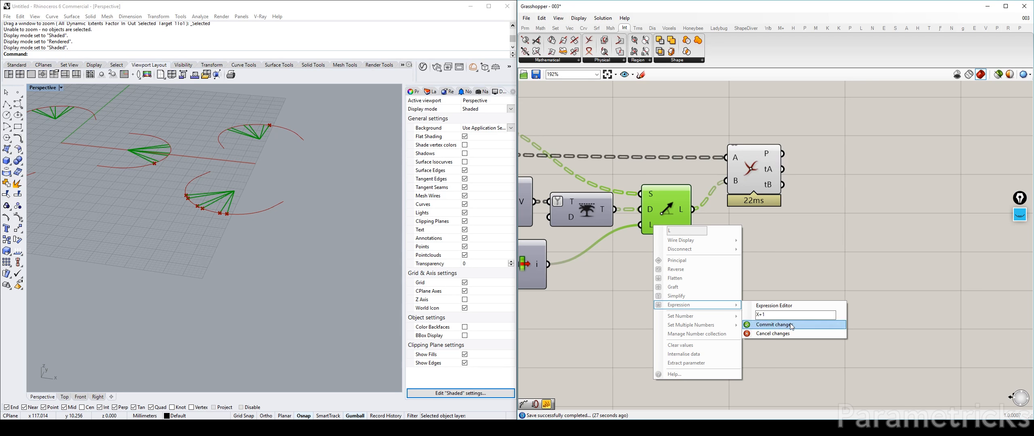
{"action": "left_click", "coordinate": [774, 325]}
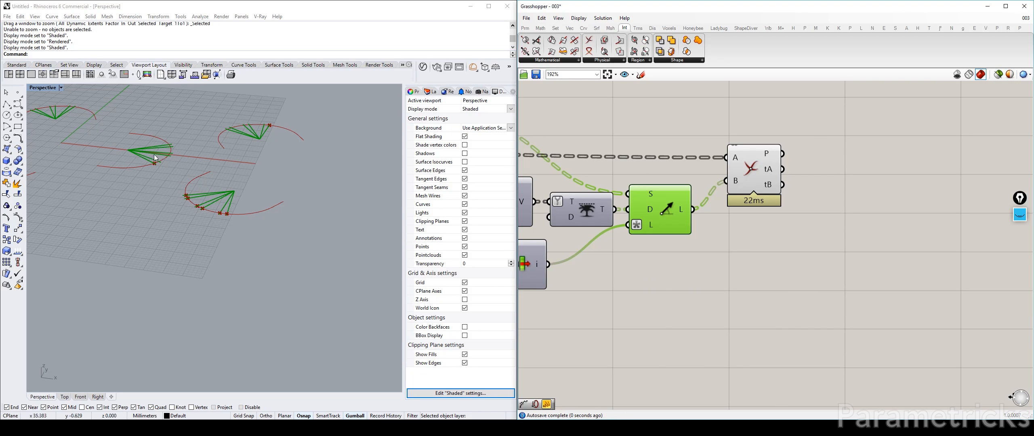
{"action": "double_click", "coordinate": [47, 91]}
{"action": "double_click", "coordinate": [35, 89]}
{"action": "scroll", "coordinate": [138, 180], "scroll_direction": "up", "scroll_amount": 10}
{"action": "scroll", "coordinate": [112, 150], "scroll_direction": "down", "scroll_amount": 7}
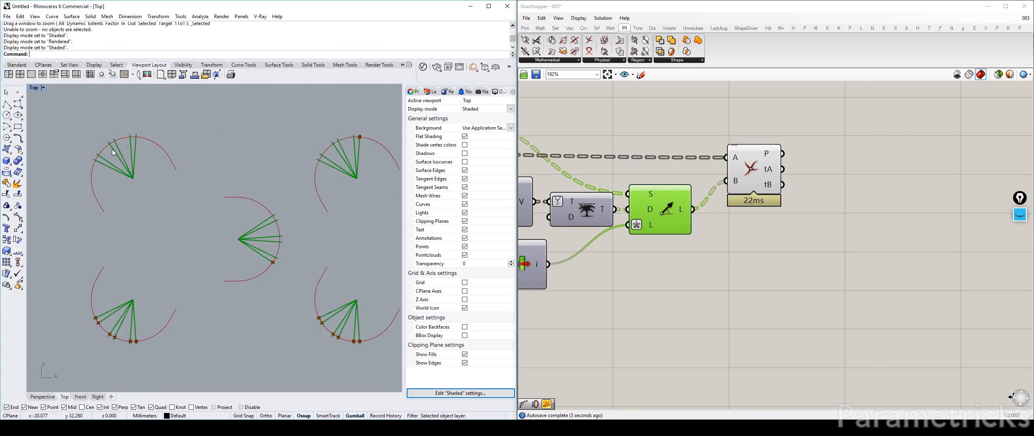
Step: Undo the X+1 expression on the length input of the Line SDL component
{"action": "right_click", "coordinate": [650, 226]}
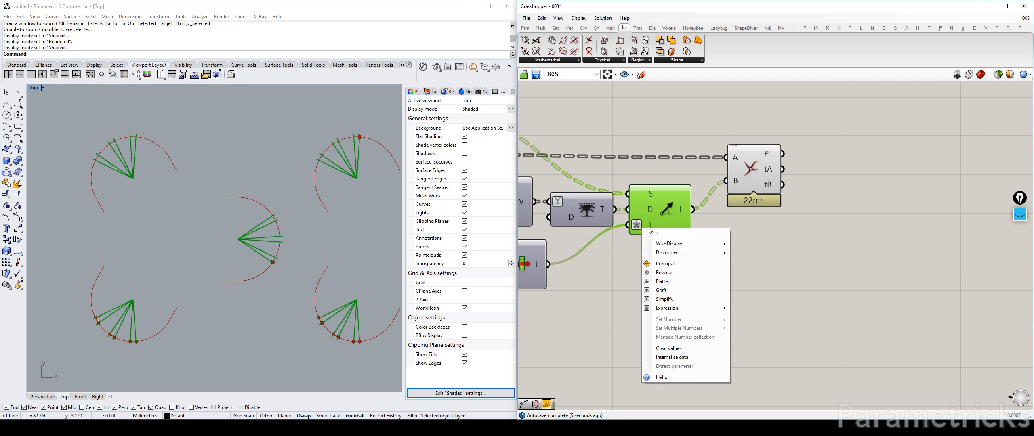
{"action": "mouse_move", "coordinate": [687, 303]}
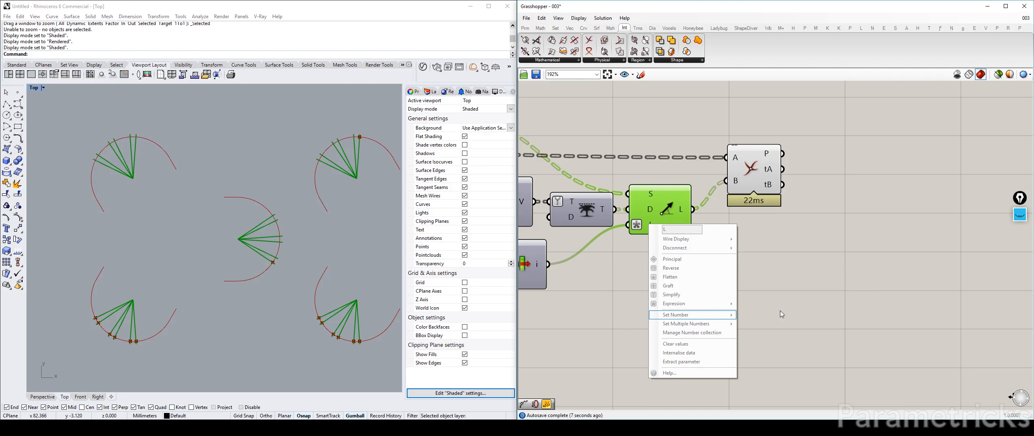
{"action": "left_click", "coordinate": [625, 253]}
{"action": "key", "text": "ctrl+z"}
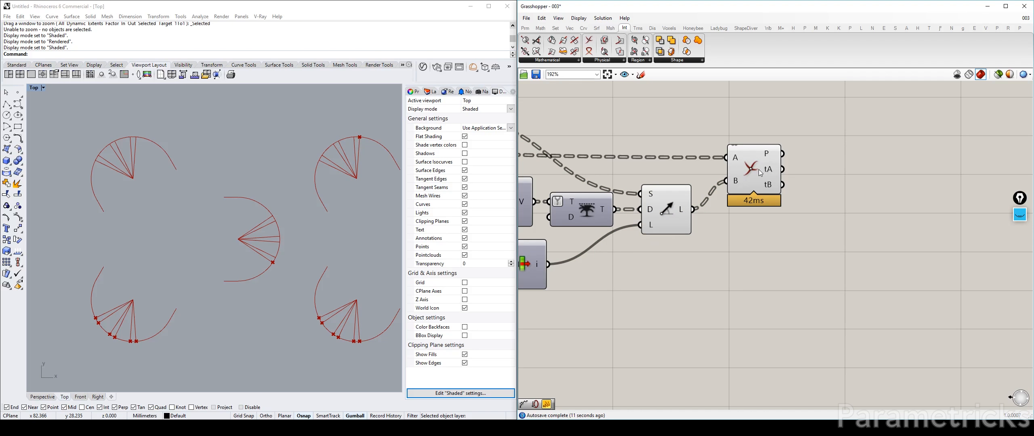
Step: Add a Merge component and feed MAIN ARC SETTING OUT into D1 and SECONDARY ARC SETTING OUT into D2
{"action": "scroll", "coordinate": [216, 196], "scroll_direction": "down", "scroll_amount": 5}
{"action": "right_click_drag", "start_coordinate": [574, 180], "coordinate": [820, 180]}
{"action": "scroll", "coordinate": [820, 180], "scroll_direction": "down", "scroll_amount": 4}
{"action": "right_click_drag", "start_coordinate": [534, 182], "coordinate": [713, 170]}
{"action": "double_click", "coordinate": [731, 269]}
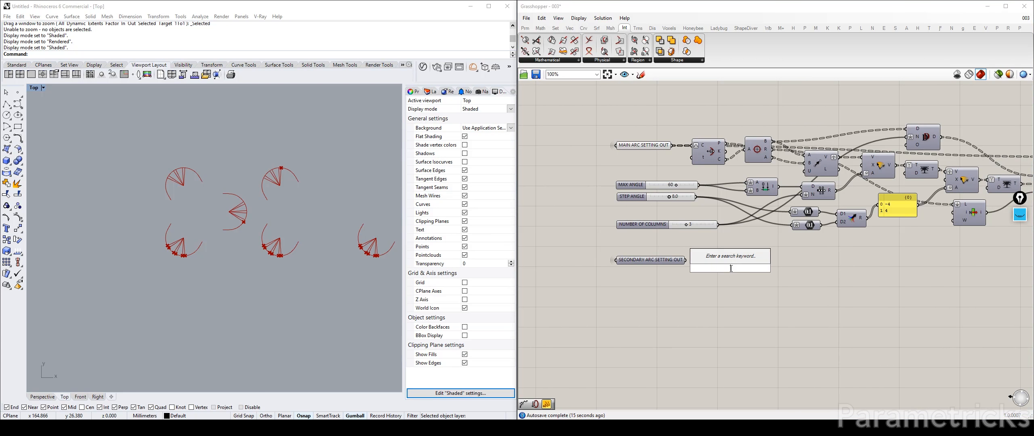
{"action": "type", "text": "mer"}
{"action": "key", "text": "Return"}
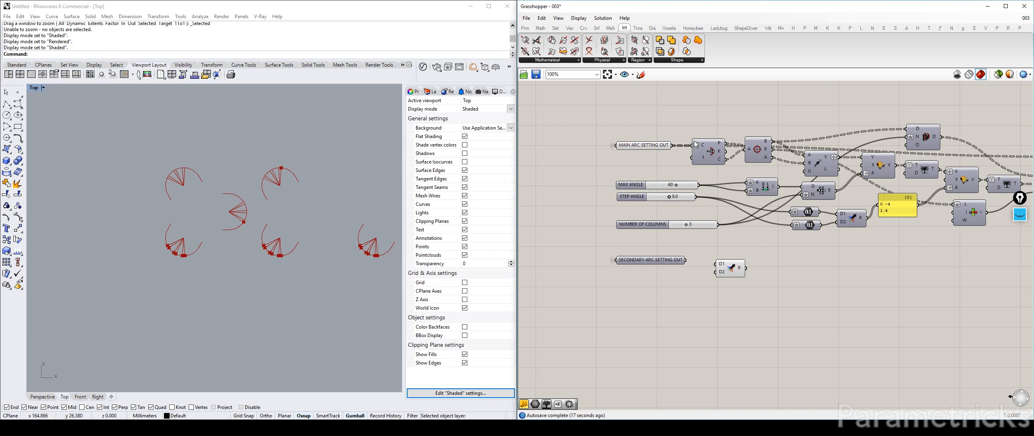
{"action": "left_click_drag", "start_coordinate": [667, 145], "coordinate": [717, 272]}
{"action": "left_click_drag", "start_coordinate": [732, 273], "coordinate": [756, 260]}
{"action": "scroll", "coordinate": [755, 260], "scroll_direction": "up", "scroll_amount": 4}
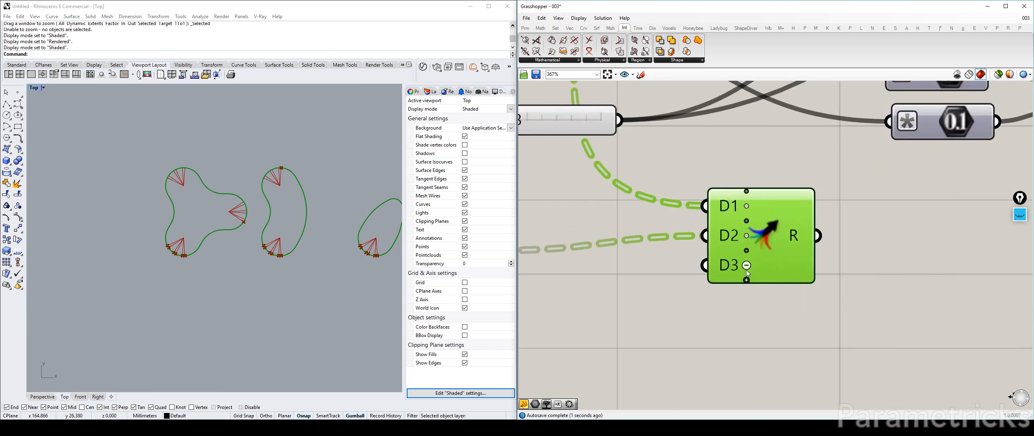
{"action": "scroll", "coordinate": [747, 270], "scroll_direction": "down", "scroll_amount": 1}
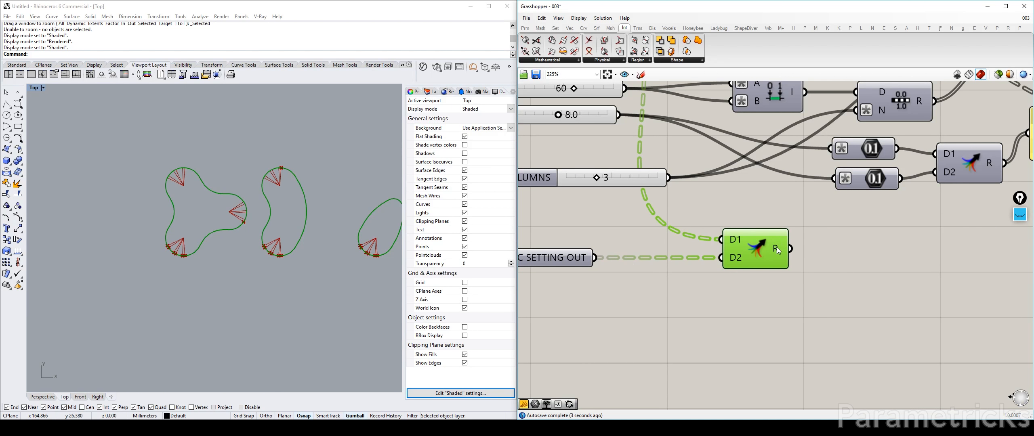
Step: Add a Join Curves component and feed the merged arcs into its C input
{"action": "right_click_drag", "start_coordinate": [862, 253], "coordinate": [751, 257]}
{"action": "double_click", "coordinate": [751, 257]}
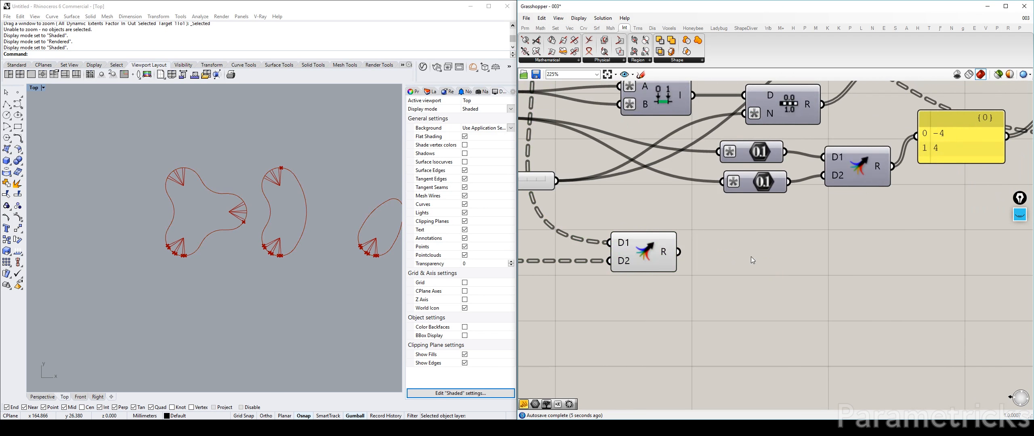
{"action": "type", "text": "join"}
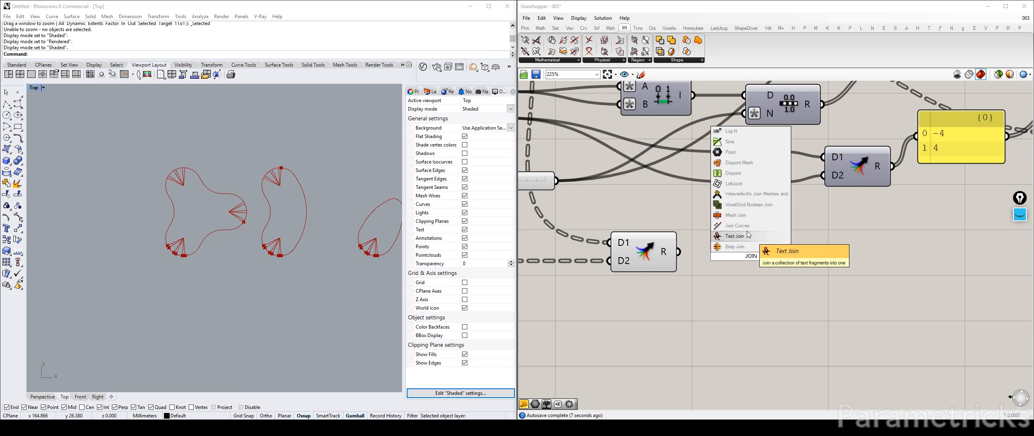
{"action": "key", "text": "Return"}
{"action": "left_click_drag", "start_coordinate": [679, 252], "coordinate": [720, 247]}
{"action": "left_click", "coordinate": [643, 260]}
Step: Tidy the Merge and Join Curves components into a row below the existing definition, with Join Curves placed further along
{"action": "scroll", "coordinate": [670, 249], "scroll_direction": "down", "scroll_amount": 3}
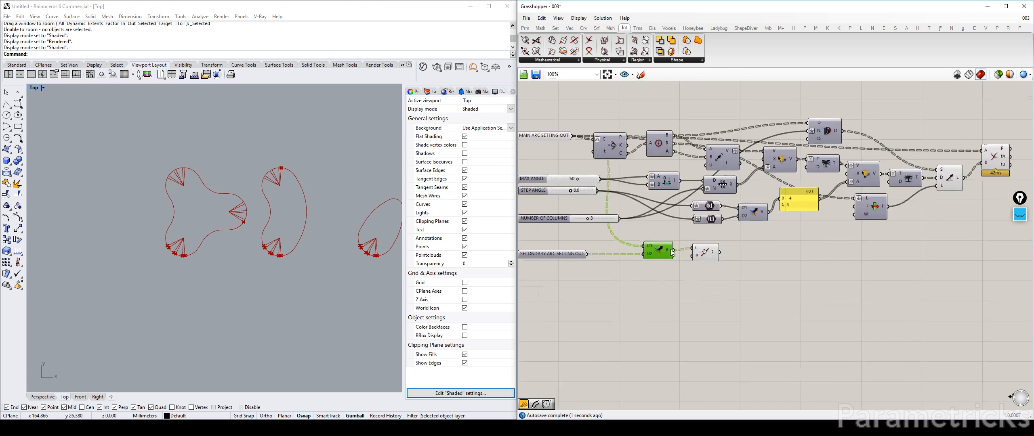
{"action": "scroll", "coordinate": [659, 255], "scroll_direction": "up", "scroll_amount": 2}
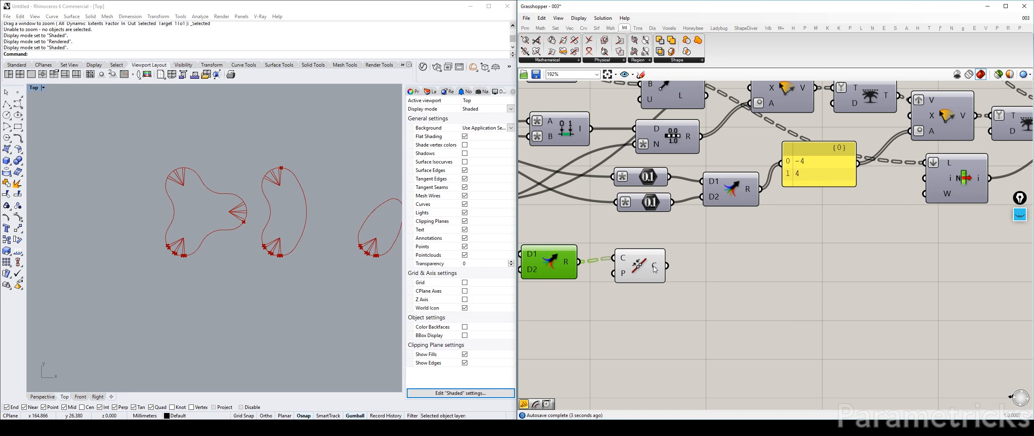
{"action": "scroll", "coordinate": [655, 267], "scroll_direction": "down", "scroll_amount": 3}
{"action": "left_click_drag", "start_coordinate": [610, 267], "coordinate": [705, 254]}
{"action": "left_click_drag", "start_coordinate": [627, 249], "coordinate": [648, 249]}
{"action": "left_click_drag", "start_coordinate": [705, 254], "coordinate": [815, 257]}
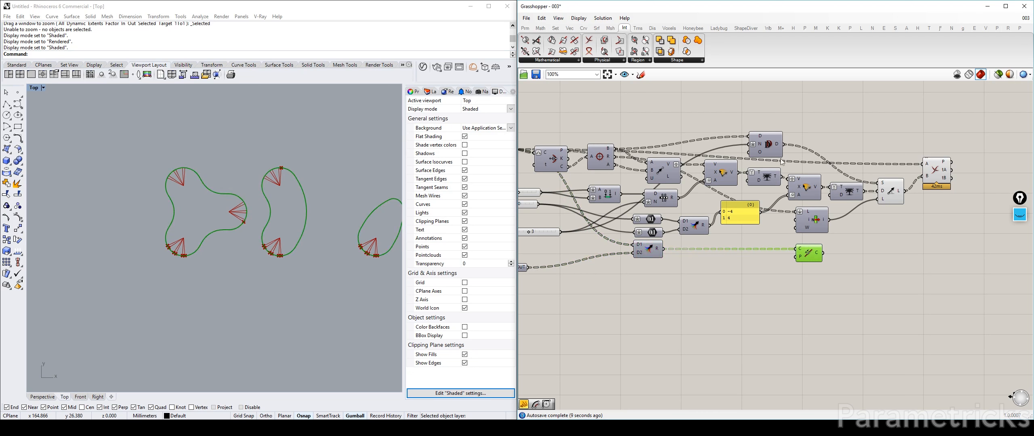
Step: Feed the radial lines into input A and the joined curves into input B of Curve | Curve, placing it beside the Line SDL
{"action": "right_click_drag", "start_coordinate": [956, 179], "coordinate": [834, 174]}
{"action": "left_click_drag", "start_coordinate": [822, 169], "coordinate": [784, 187]}
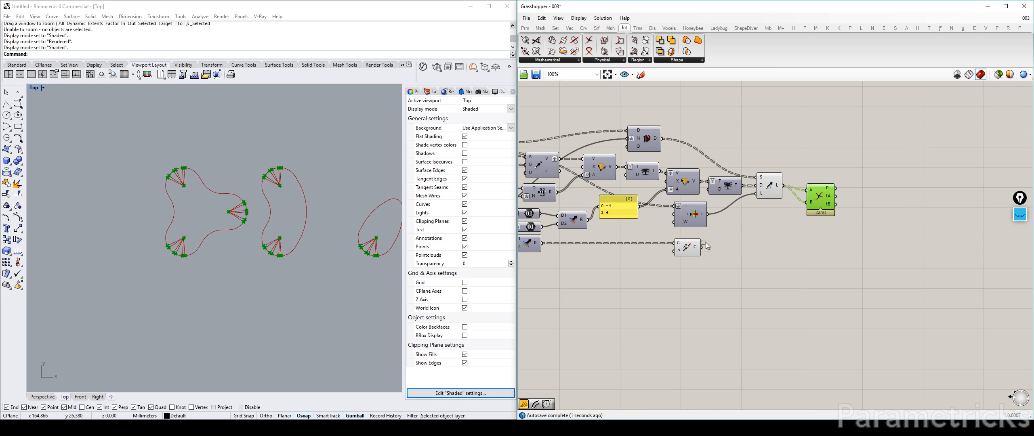
{"action": "left_click_drag", "start_coordinate": [705, 247], "coordinate": [813, 200]}
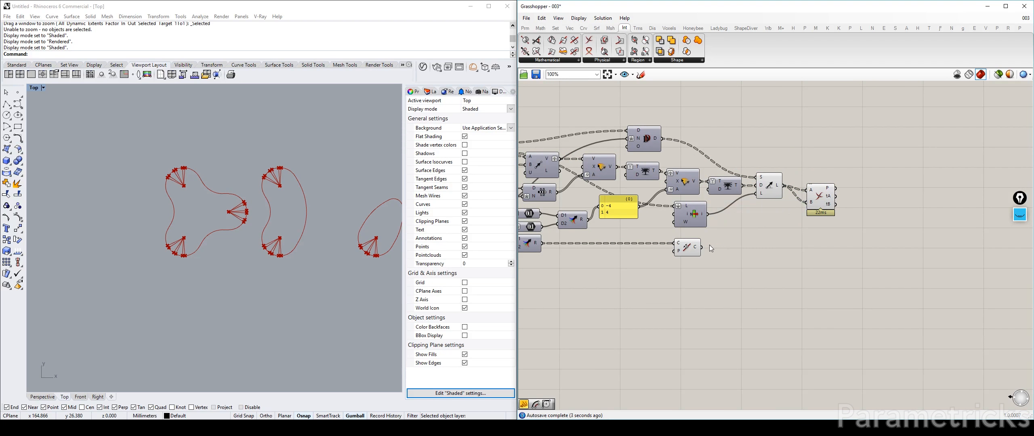
{"action": "left_click_drag", "start_coordinate": [702, 247], "coordinate": [809, 202]}
Step: Set the Top viewport to Shaded display and hide the preview of the joined curves
{"action": "mouse_move", "coordinate": [248, 234]}
{"action": "right_mouse_down"}
{"action": "mouse_move", "coordinate": [166, 220]}
{"action": "mouse_move", "coordinate": [184, 257]}
{"action": "right_mouse_up"}
{"action": "scroll", "coordinate": [184, 257], "scroll_direction": "up", "scroll_amount": 2}
{"action": "key", "text": "ctrl+alt+s"}
{"action": "mouse_move", "coordinate": [683, 247]}
{"action": "left_mouse_down"}
{"action": "mouse_move", "coordinate": [693, 237]}
{"action": "mouse_move", "coordinate": [685, 245]}
{"action": "left_mouse_up"}
{"action": "key", "text": "ctrl+q"}
Step: Check the data reaching input B of Curve | Curve and hide the preview of the radial lines
{"action": "right_click_drag", "start_coordinate": [821, 203], "coordinate": [692, 209]}
{"action": "scroll", "coordinate": [691, 208], "scroll_direction": "up", "scroll_amount": 2}
{"action": "scroll", "coordinate": [683, 200], "scroll_direction": "up", "scroll_amount": 3}
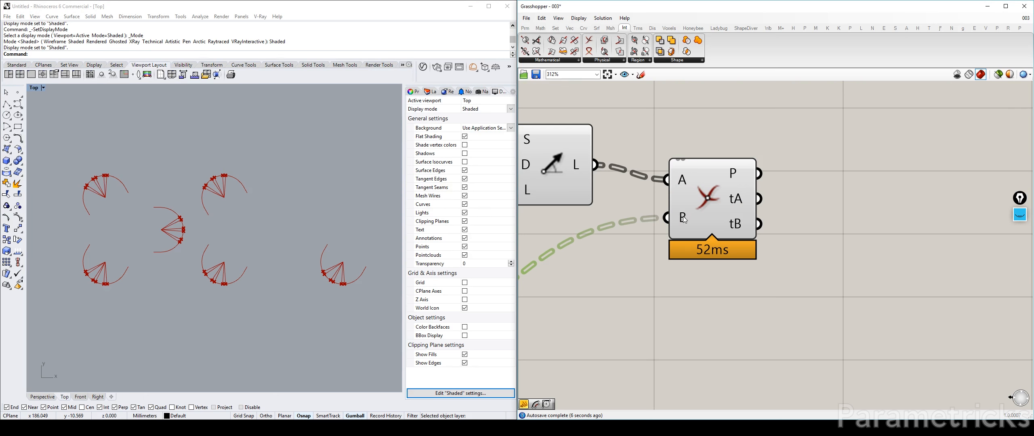
{"action": "mouse_move", "coordinate": [684, 219]}
{"action": "scroll", "coordinate": [752, 190], "scroll_direction": "down", "scroll_amount": 3}
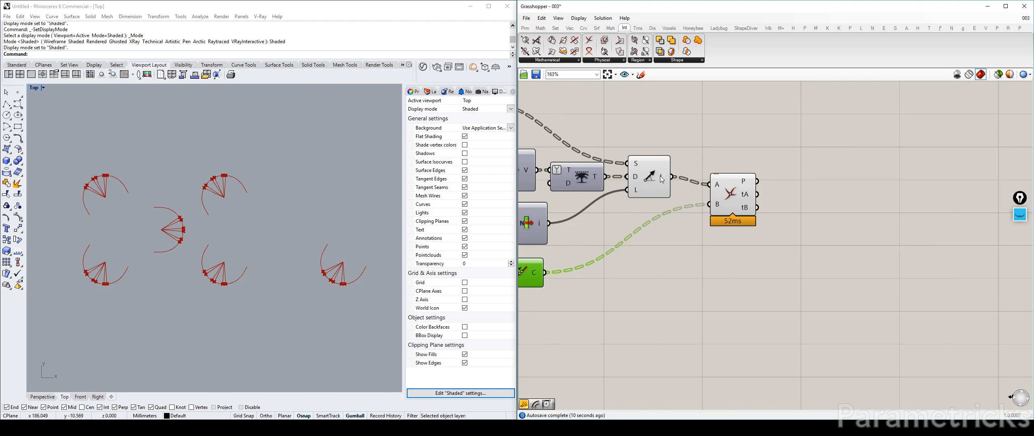
{"action": "left_click", "coordinate": [662, 180]}
{"action": "scroll", "coordinate": [746, 200], "scroll_direction": "up", "scroll_amount": 3}
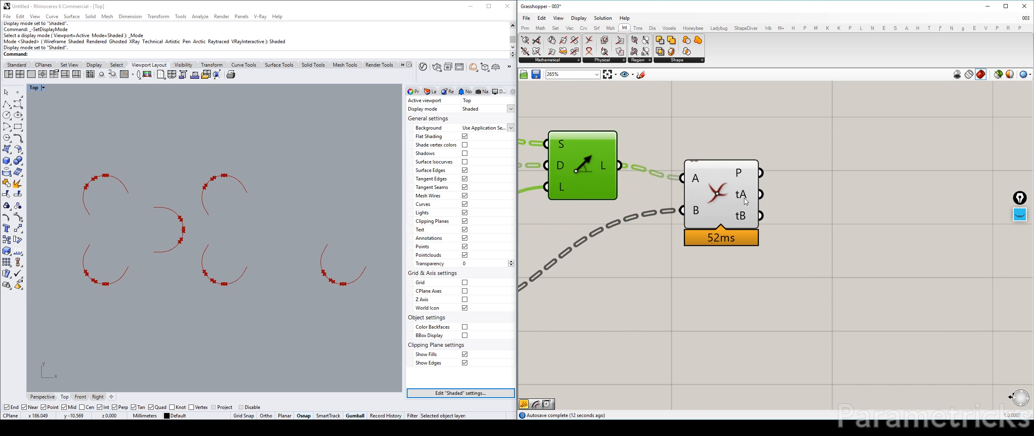
Step: Add a Shatter component, feeding the radial lines into C and the tA parameters of Curve | Curve into t
{"action": "double_click", "coordinate": [833, 169]}
{"action": "type", "text": "shatter"}
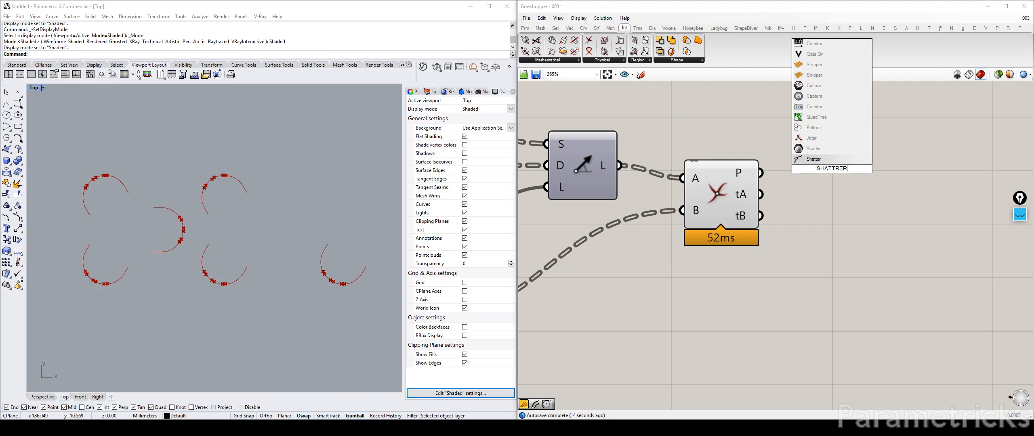
{"action": "key", "text": "Return"}
{"action": "scroll", "coordinate": [719, 161], "scroll_direction": "down", "scroll_amount": 2}
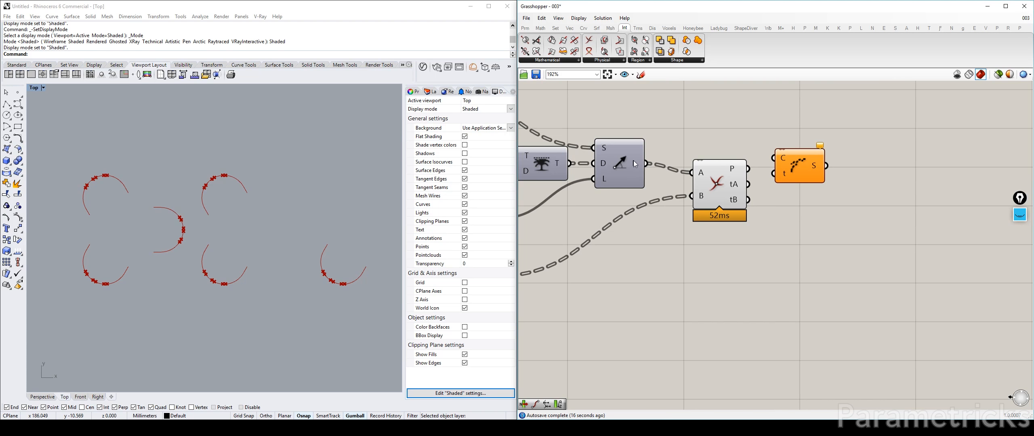
{"action": "left_click_drag", "start_coordinate": [646, 164], "coordinate": [773, 157]}
{"action": "left_click_drag", "start_coordinate": [706, 172], "coordinate": [773, 175]}
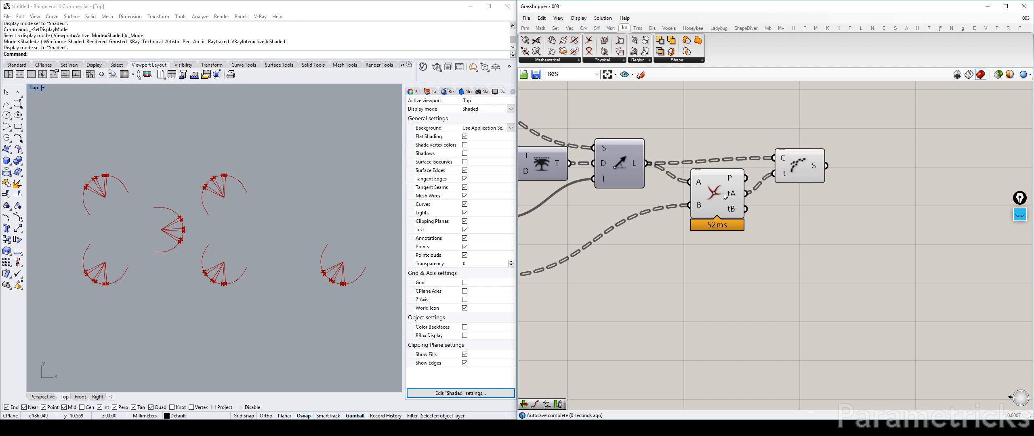
Step: Move the Curve | Curve and Shatter components closer to the Line SDL component
{"action": "left_click_drag", "start_coordinate": [713, 198], "coordinate": [689, 197]}
{"action": "left_click_drag", "start_coordinate": [802, 165], "coordinate": [770, 171]}
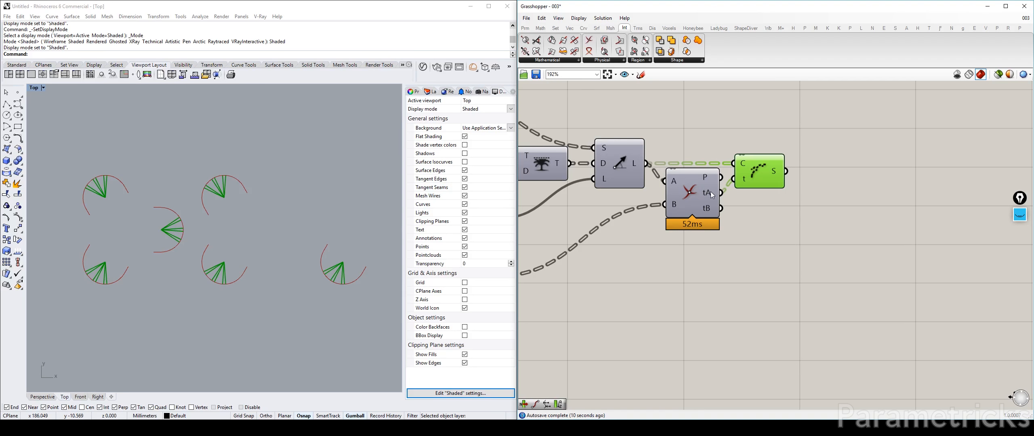
{"action": "right_click_drag", "start_coordinate": [690, 194], "coordinate": [648, 226]}
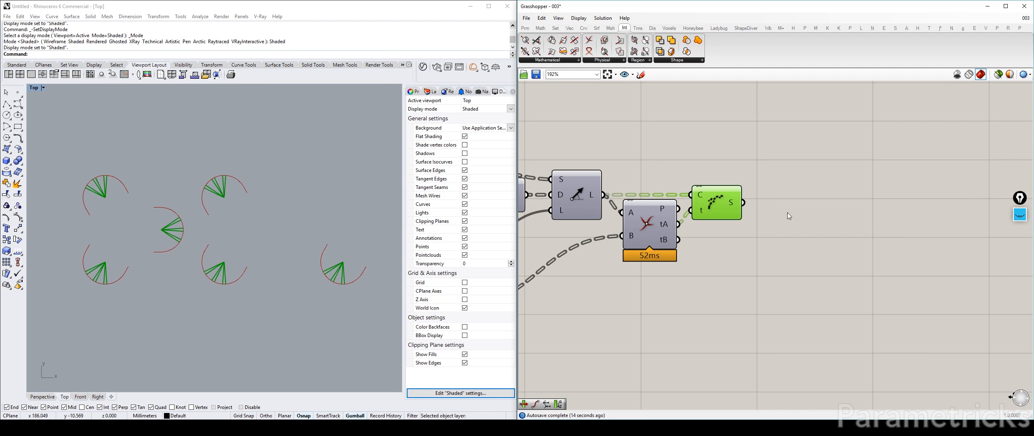
Step: Shift the Curve | Curve and Shatter components slightly to widen the gap between them
{"action": "left_click", "coordinate": [799, 193]}
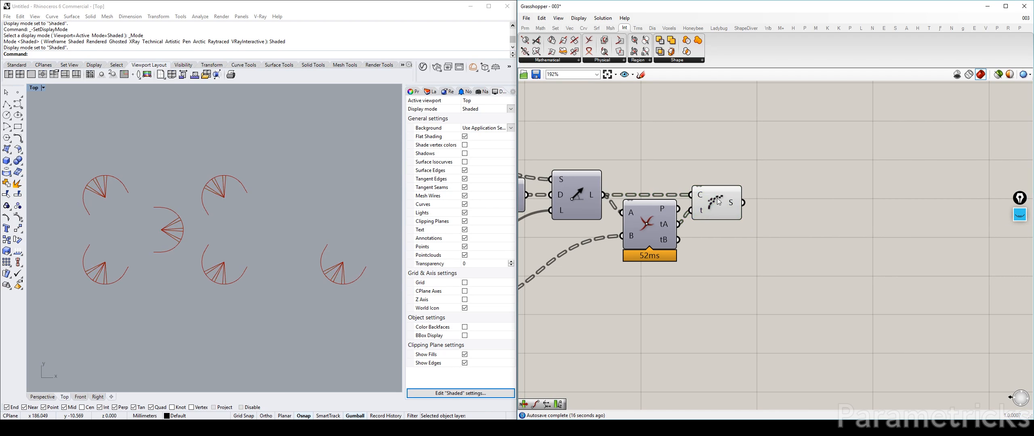
{"action": "left_click_drag", "start_coordinate": [717, 202], "coordinate": [721, 202]}
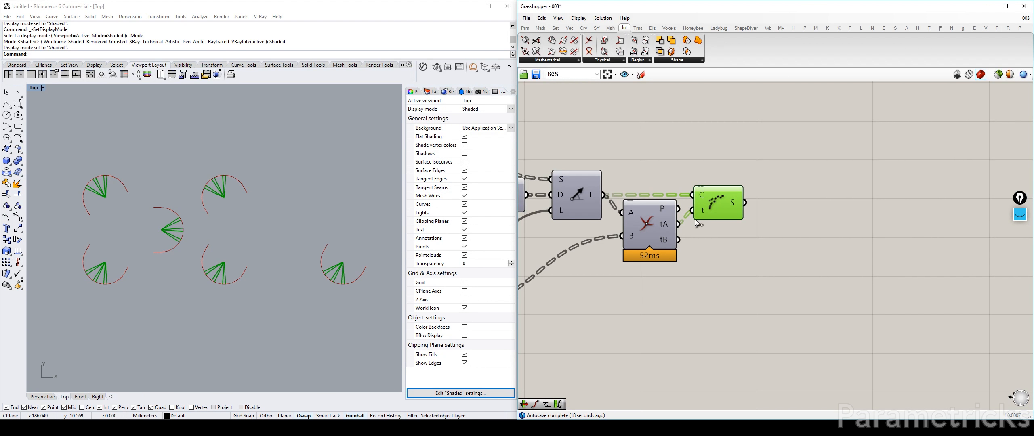
{"action": "left_click_drag", "start_coordinate": [647, 219], "coordinate": [653, 219]}
{"action": "left_click_drag", "start_coordinate": [733, 205], "coordinate": [747, 205]}
Step: Add a Cull Pattern component beside the Shatter component
{"action": "double_click", "coordinate": [816, 181]}
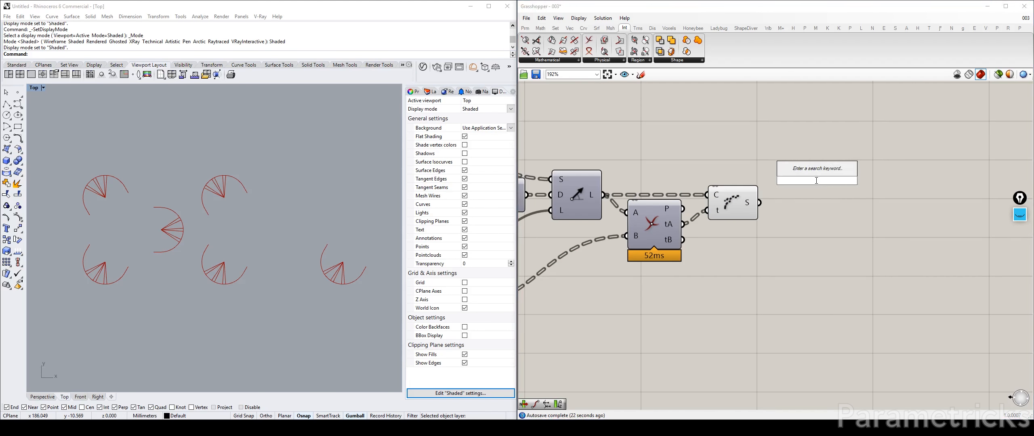
{"action": "type", "text": "CULL"}
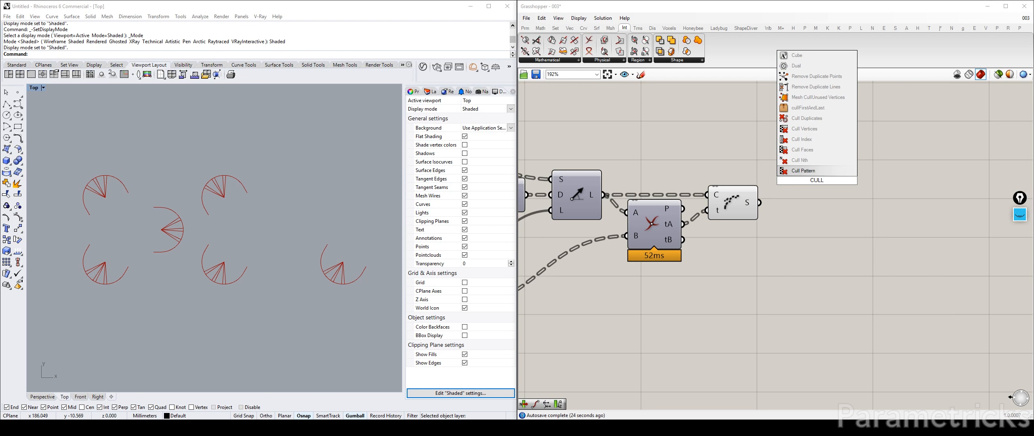
{"action": "key", "text": "Up"}
{"action": "key", "text": "Up"}
{"action": "key", "text": "Up"}
{"action": "key", "text": "Down"}
{"action": "key", "text": "Down"}
{"action": "key", "text": "Up"}
{"action": "key", "text": "Down"}
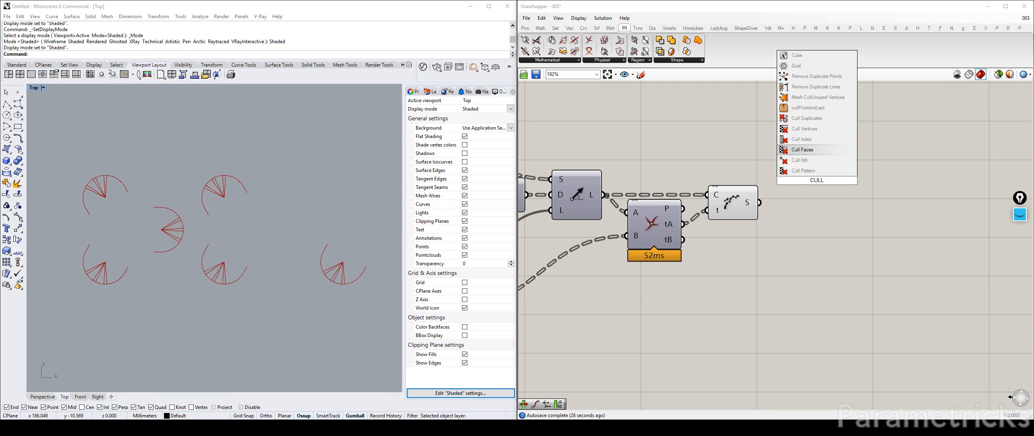
{"action": "key", "text": "Down"}
{"action": "key", "text": "Return"}
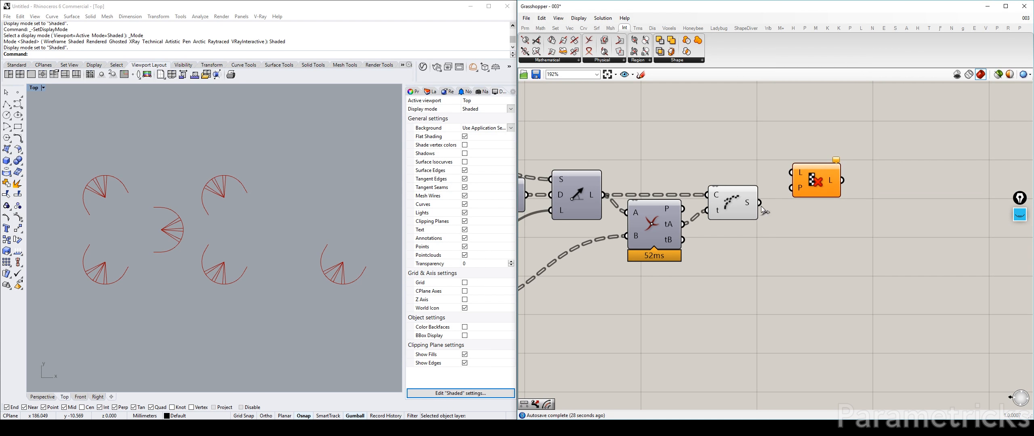
Step: Check the data structure of Shatter's segment output and of the tA output of Curve | Curve
{"action": "right_click_drag", "start_coordinate": [750, 207], "coordinate": [665, 190]}
{"action": "mouse_move", "coordinate": [662, 189]}
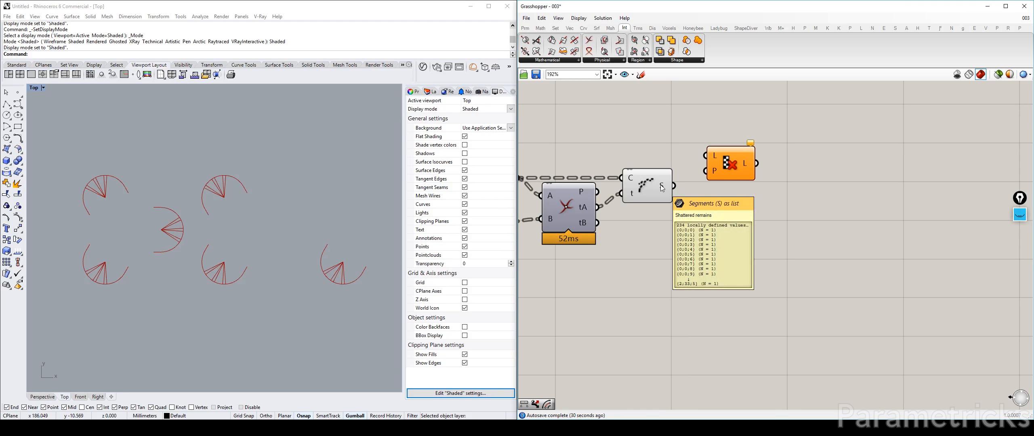
{"action": "right_click_drag", "start_coordinate": [603, 193], "coordinate": [744, 192]}
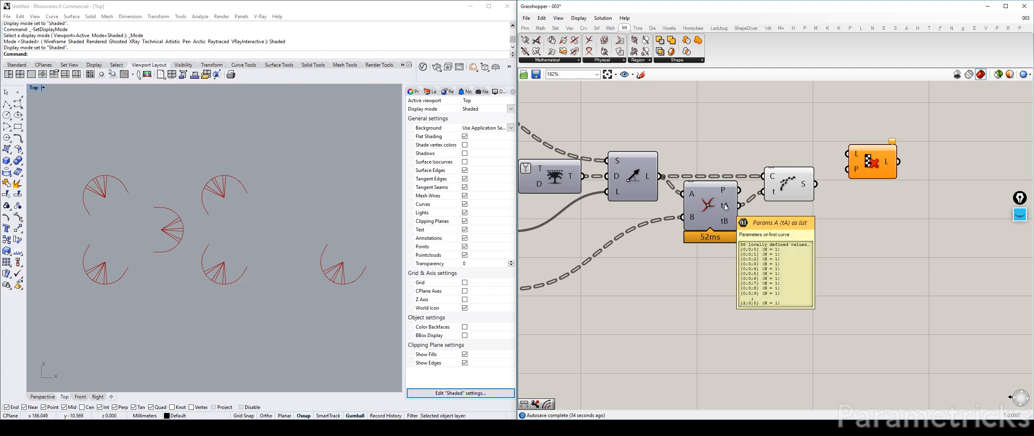
Step: Add a Param Viewer above the Shatter component and feed it the line output of Line SDL
{"action": "double_click", "coordinate": [809, 233]}
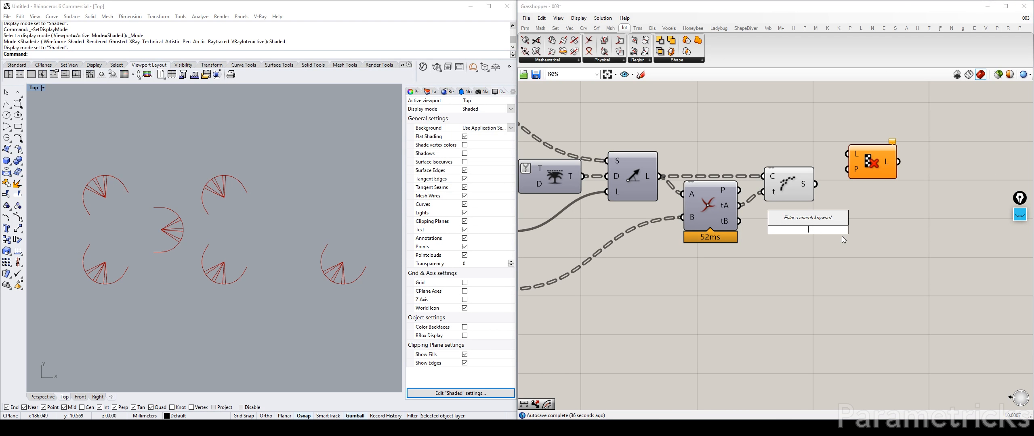
{"action": "type", "text": "cull"}
{"action": "double_click", "coordinate": [694, 152]}
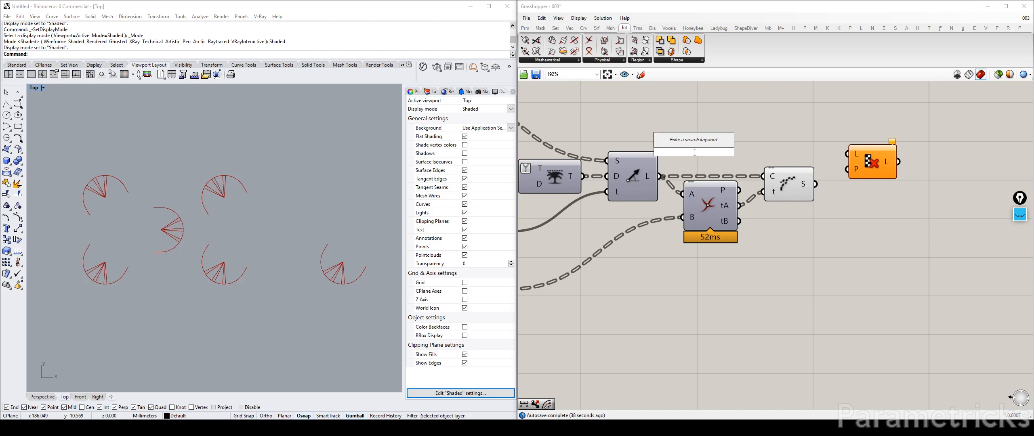
{"action": "type", "text": "panel"}
{"action": "left_click", "coordinate": [688, 115]}
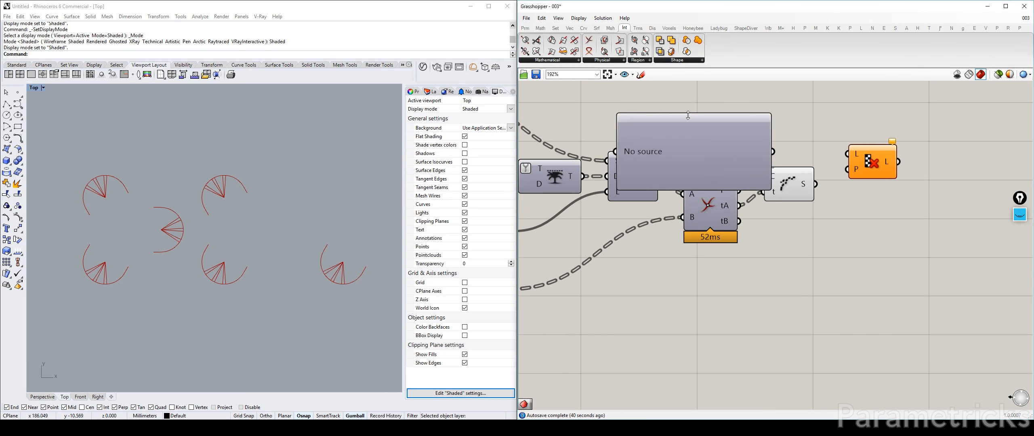
{"action": "right_click_drag", "start_coordinate": [689, 115], "coordinate": [614, 164]}
{"action": "left_click_drag", "start_coordinate": [614, 172], "coordinate": [728, 129]}
{"action": "left_click_drag", "start_coordinate": [586, 226], "coordinate": [657, 156]}
{"action": "mouse_move", "coordinate": [709, 176]}
{"action": "right_mouse_down"}
{"action": "mouse_move", "coordinate": [730, 128]}
{"action": "mouse_move", "coordinate": [691, 179]}
{"action": "right_mouse_up"}
{"action": "left_click_drag", "start_coordinate": [704, 156], "coordinate": [716, 135]}
Step: Copy the Param Viewer below Shatter, feed the copy from the tA output of Curve | Curve and enlarge it
{"action": "right_click_drag", "start_coordinate": [576, 205], "coordinate": [626, 195]}
{"action": "left_click", "coordinate": [601, 216]}
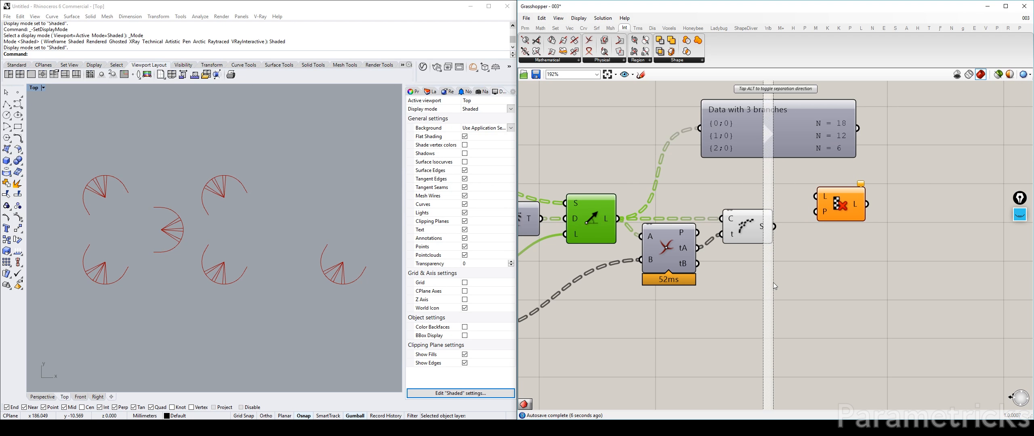
{"action": "left_click", "coordinate": [757, 143]}
{"action": "left_click_drag", "start_coordinate": [756, 143], "coordinate": [784, 309], "text": "alt"}
{"action": "left_click_drag", "start_coordinate": [692, 248], "coordinate": [723, 294]}
{"action": "right_click_drag", "start_coordinate": [762, 291], "coordinate": [733, 202]}
{"action": "left_click_drag", "start_coordinate": [755, 223], "coordinate": [755, 357]}
{"action": "right_click_drag", "start_coordinate": [671, 219], "coordinate": [672, 262]}
{"action": "mouse_move", "coordinate": [645, 196]}
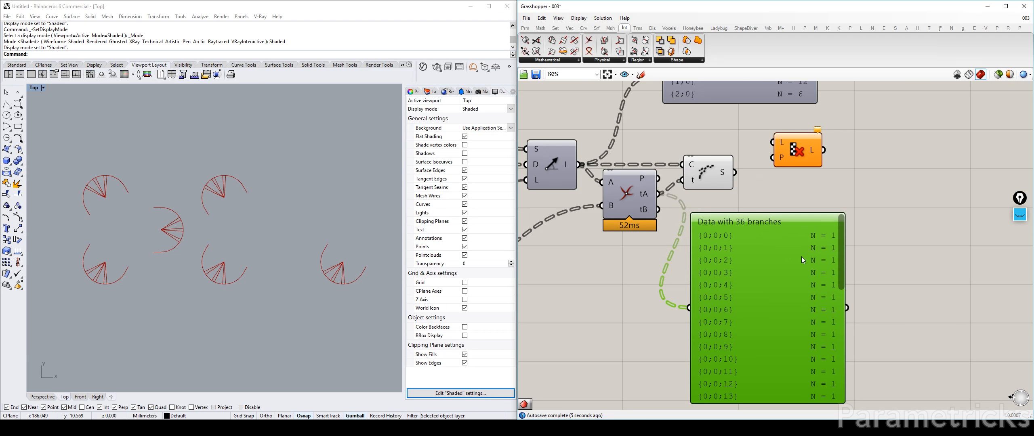
{"action": "left_click_drag", "start_coordinate": [796, 261], "coordinate": [798, 245]}
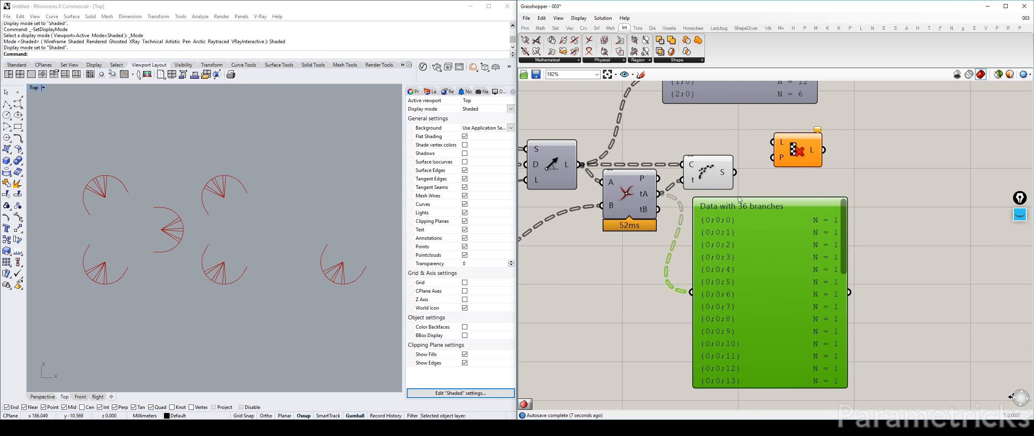
{"action": "left_click_drag", "start_coordinate": [716, 169], "coordinate": [718, 169]}
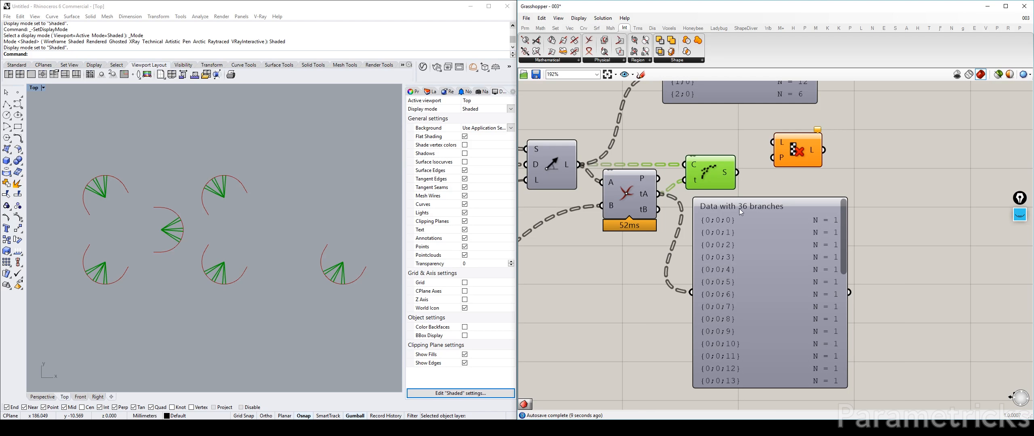
Step: Simplify the tA output of Curve | Curve and move Shatter clear of it
{"action": "right_click", "coordinate": [649, 196]}
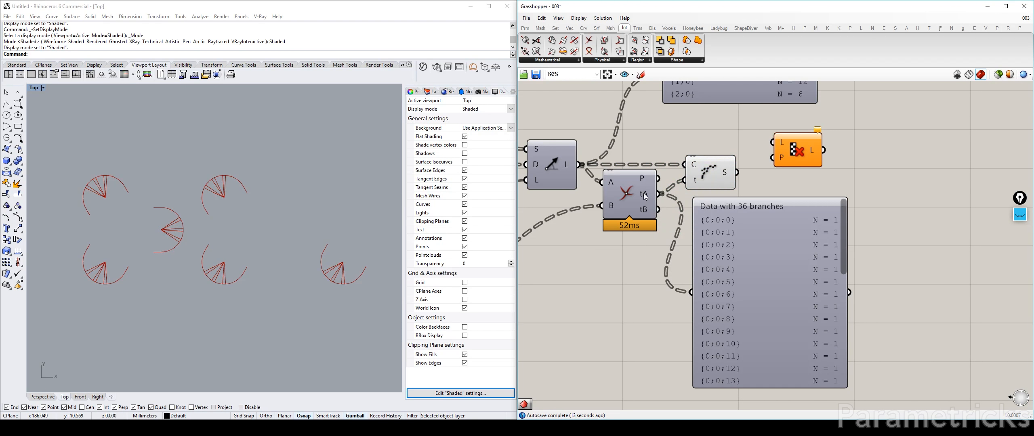
{"action": "right_click", "coordinate": [646, 197]}
{"action": "left_click", "coordinate": [667, 247]}
{"action": "left_click_drag", "start_coordinate": [724, 175], "coordinate": [736, 169]}
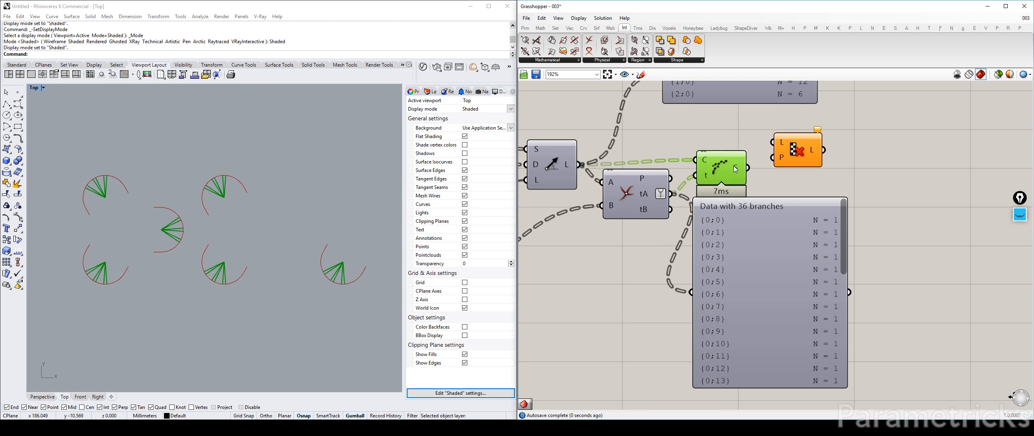
Step: Copy the Trim Tree component to below Curve | Curve and spread out the lower Param Viewer, Shatter and Cull Pattern around it
{"action": "scroll", "coordinate": [735, 169], "scroll_direction": "down", "scroll_amount": 4}
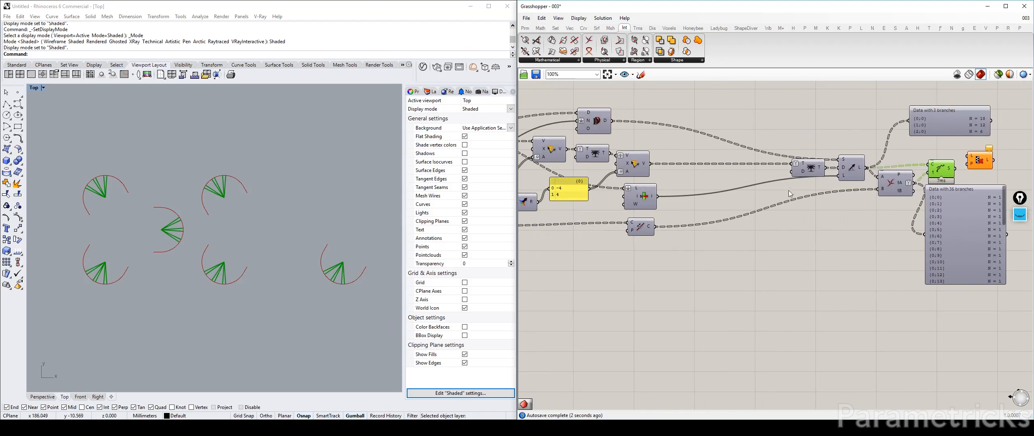
{"action": "left_click_drag", "start_coordinate": [789, 191], "coordinate": [794, 225], "text": "alt"}
{"action": "scroll", "coordinate": [833, 203], "scroll_direction": "up", "scroll_amount": 4}
{"action": "left_click_drag", "start_coordinate": [833, 204], "coordinate": [930, 240]}
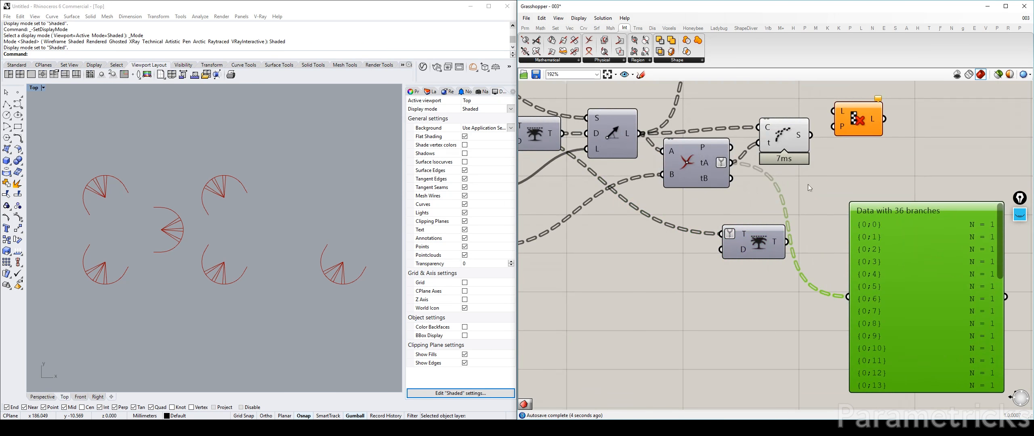
{"action": "left_click_drag", "start_coordinate": [799, 141], "coordinate": [836, 127]}
{"action": "right_click_drag", "start_coordinate": [836, 126], "coordinate": [744, 184]}
{"action": "left_click_drag", "start_coordinate": [745, 184], "coordinate": [834, 177]}
Step: Turn off Simplify on the tA output and route tA through the copied Trim Tree into the lower Param Viewer
{"action": "right_click", "coordinate": [610, 220]}
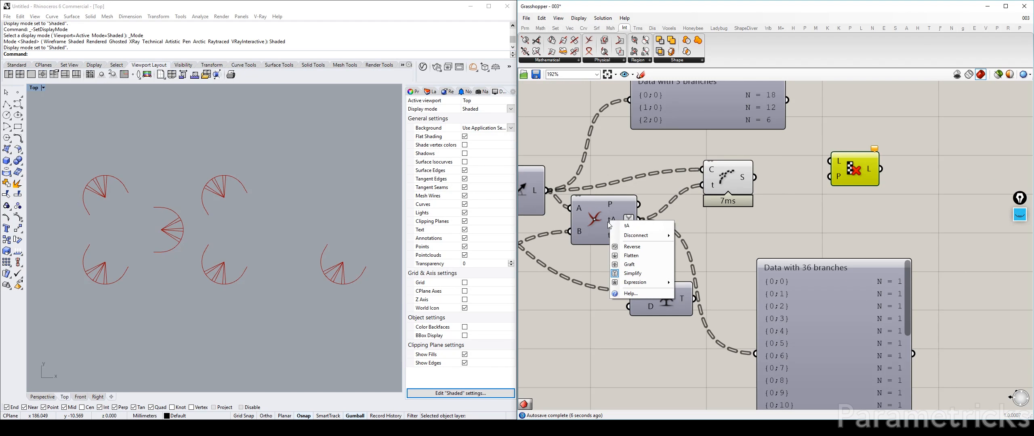
{"action": "left_click", "coordinate": [633, 274]}
{"action": "left_click_drag", "start_coordinate": [655, 292], "coordinate": [645, 236]}
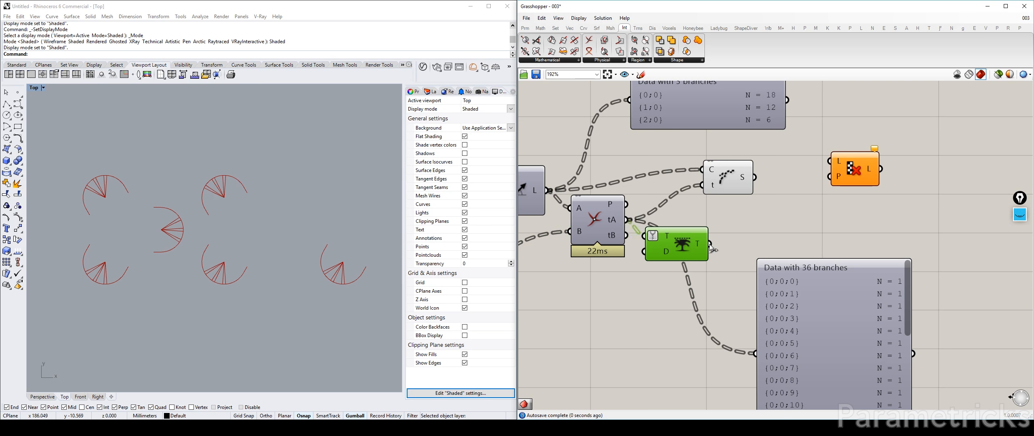
{"action": "left_click_drag", "start_coordinate": [879, 339], "coordinate": [858, 225]}
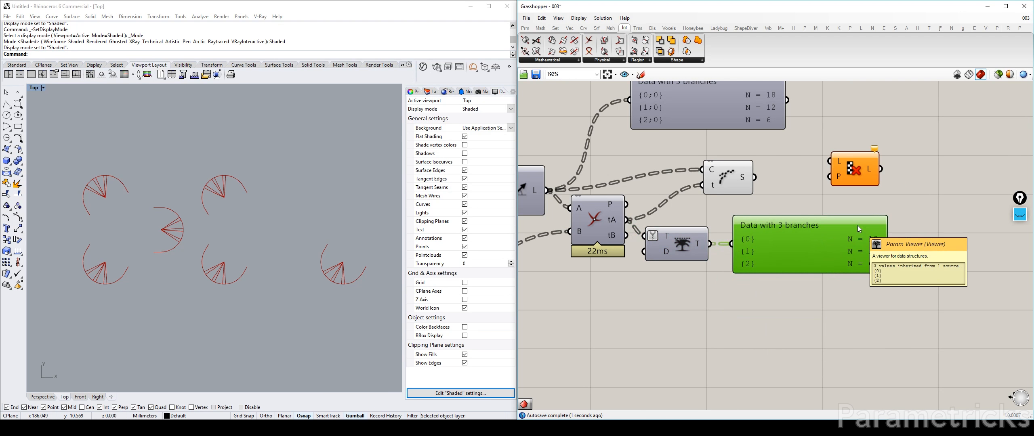
{"action": "right_click_drag", "start_coordinate": [692, 178], "coordinate": [728, 213]}
{"action": "mouse_move", "coordinate": [851, 289]}
{"action": "left_mouse_down"}
{"action": "mouse_move", "coordinate": [756, 200]}
{"action": "mouse_move", "coordinate": [846, 297]}
{"action": "left_mouse_up"}
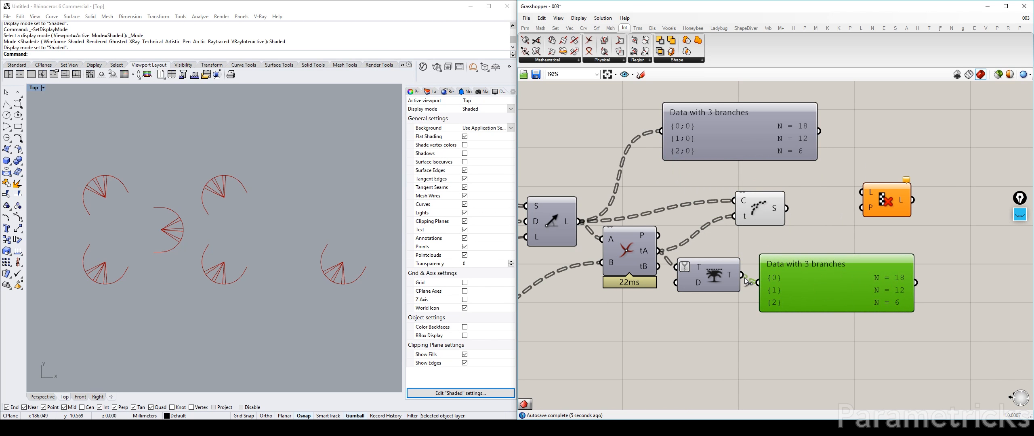
Step: Place Trim Tree beside Curve | Curve and feed its trimmed tA parameters into Shatter's t input
{"action": "left_click_drag", "start_coordinate": [703, 275], "coordinate": [697, 247]}
{"action": "left_click_drag", "start_coordinate": [750, 214], "coordinate": [765, 208]}
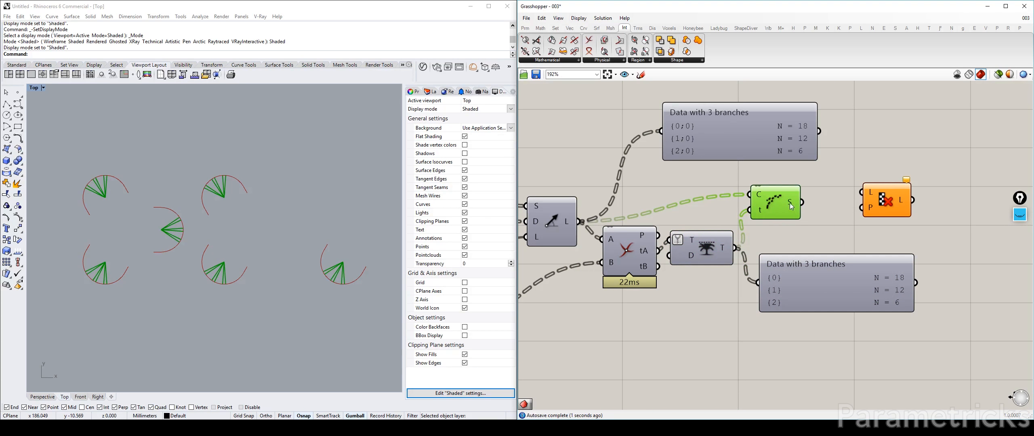
{"action": "mouse_move", "coordinate": [792, 207]}
{"action": "right_click_drag", "start_coordinate": [810, 214], "coordinate": [728, 206]}
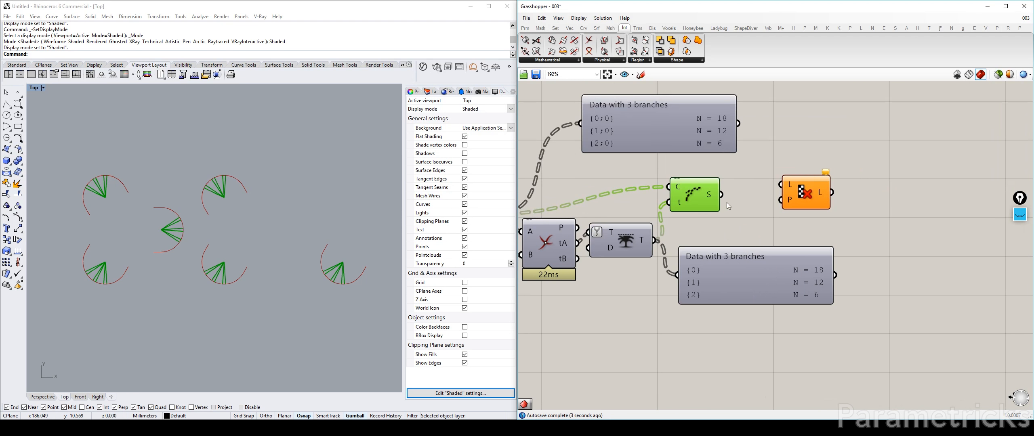
Step: Delete the lower Param Viewer and align Shatter beside the Trim Tree component
{"action": "left_click", "coordinate": [761, 278]}
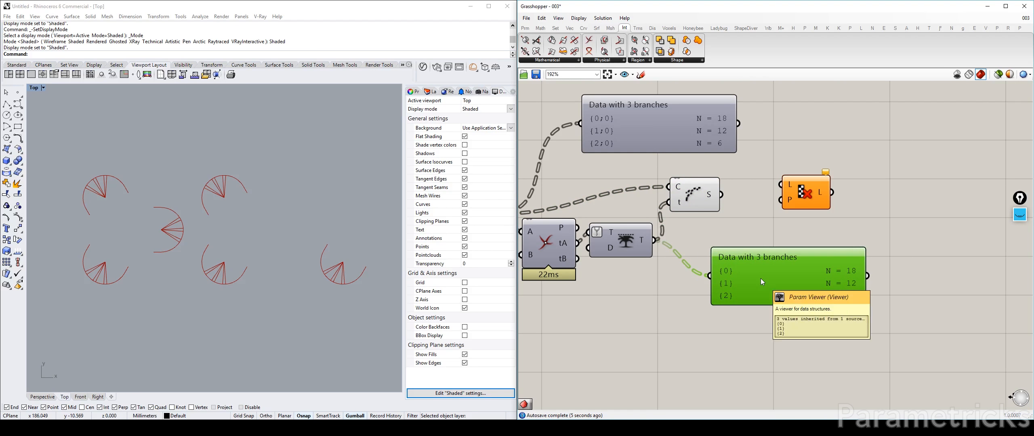
{"action": "key", "text": "Delete"}
{"action": "left_click_drag", "start_coordinate": [694, 196], "coordinate": [689, 224]}
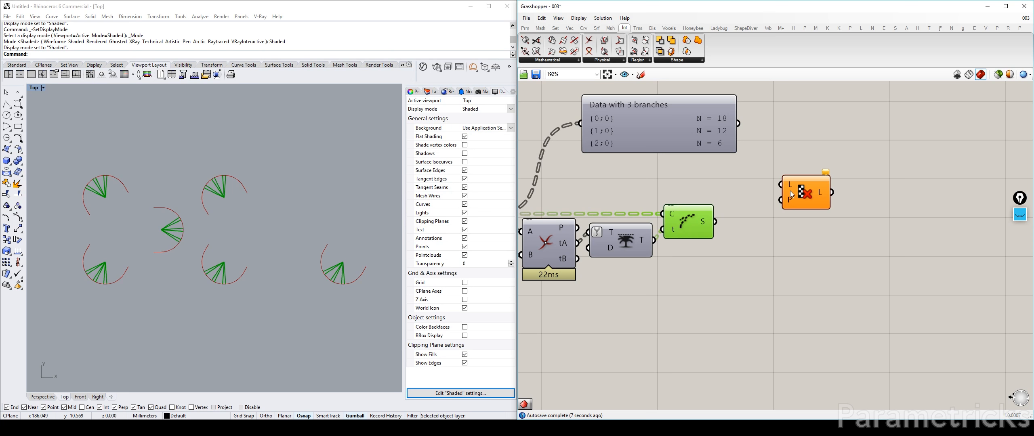
Step: Check the trimmed parameters and Shatter's segment data, and simplify the S output of Shatter
{"action": "right_click_drag", "start_coordinate": [648, 228], "coordinate": [659, 207]}
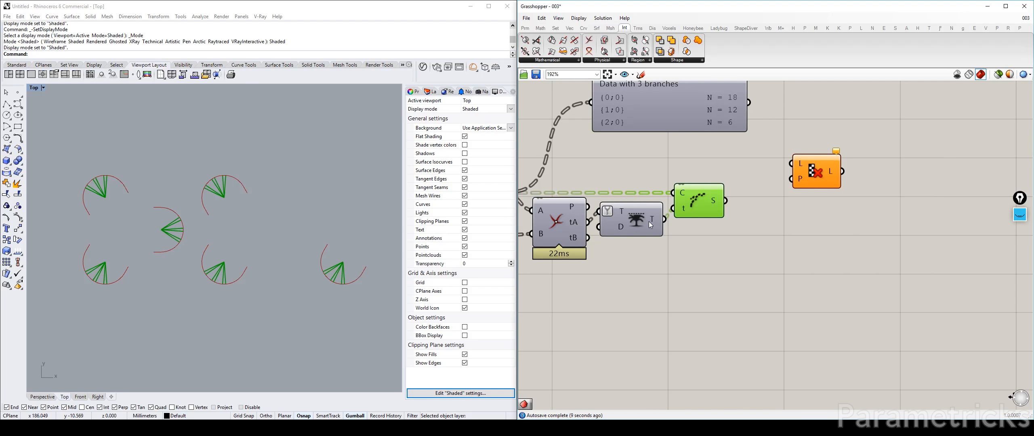
{"action": "mouse_move", "coordinate": [651, 225]}
{"action": "mouse_move", "coordinate": [715, 203]}
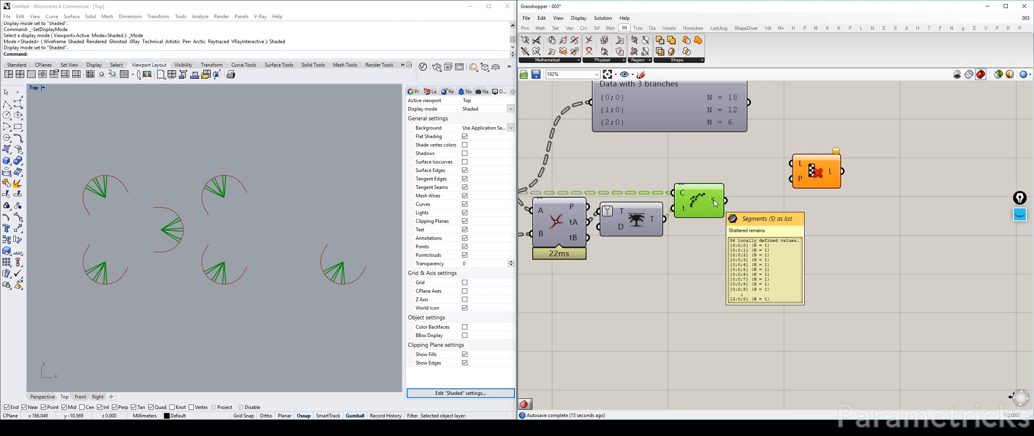
{"action": "right_click", "coordinate": [716, 204]}
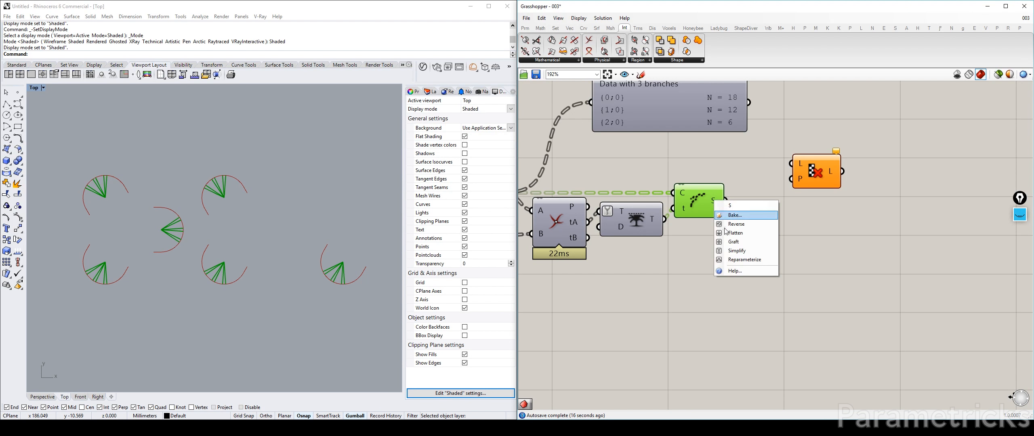
{"action": "left_click", "coordinate": [733, 250]}
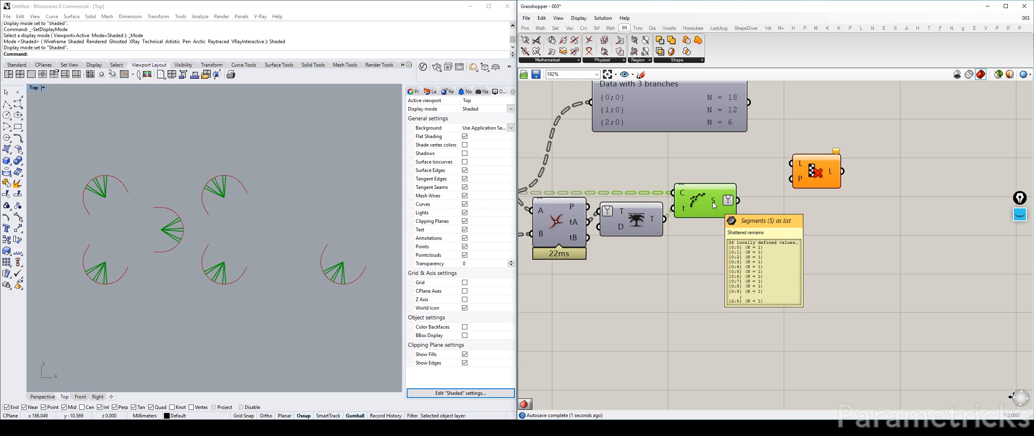
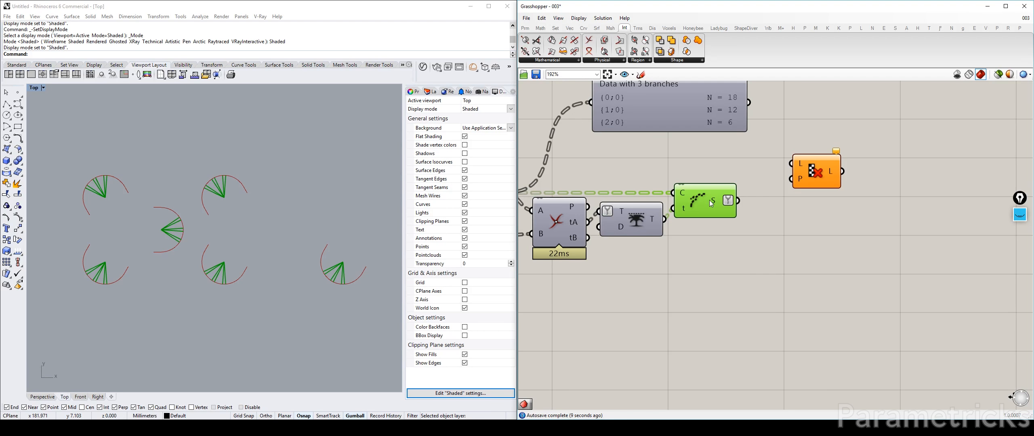
Step: Move Cull Pattern closer to Shatter and feed the shattered segments into its L input
{"action": "mouse_move", "coordinate": [714, 203]}
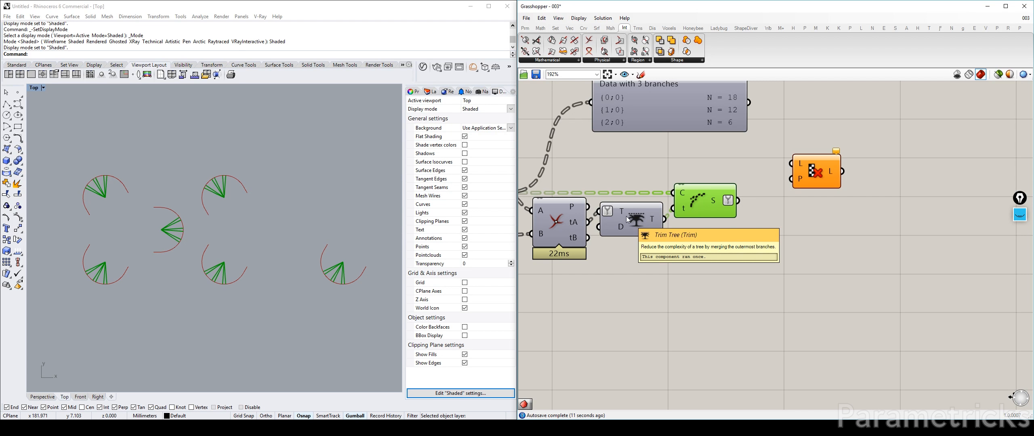
{"action": "right_click_drag", "start_coordinate": [629, 219], "coordinate": [738, 219]}
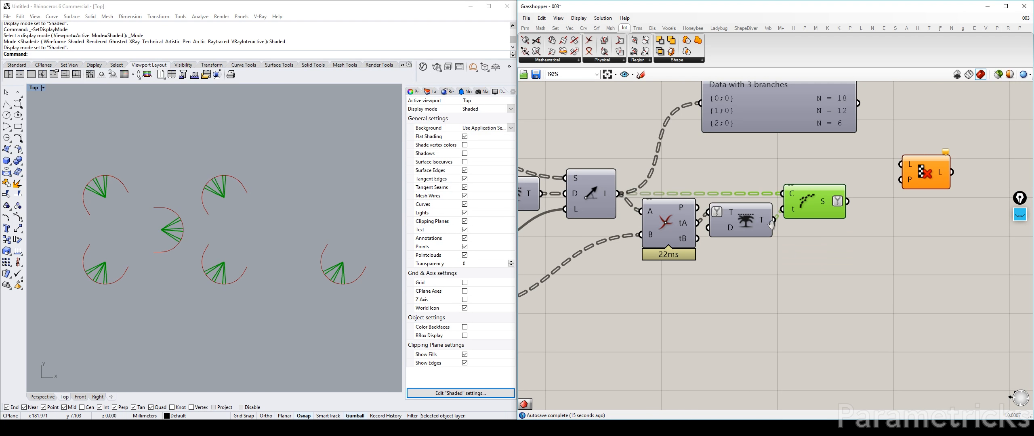
{"action": "right_click_drag", "start_coordinate": [772, 225], "coordinate": [602, 224]}
{"action": "left_click_drag", "start_coordinate": [749, 185], "coordinate": [742, 214]}
{"action": "left_click_drag", "start_coordinate": [679, 201], "coordinate": [749, 217]}
Step: Create a panel below Shatter with TRUE and FALSE on separate lines
{"action": "double_click", "coordinate": [680, 264]}
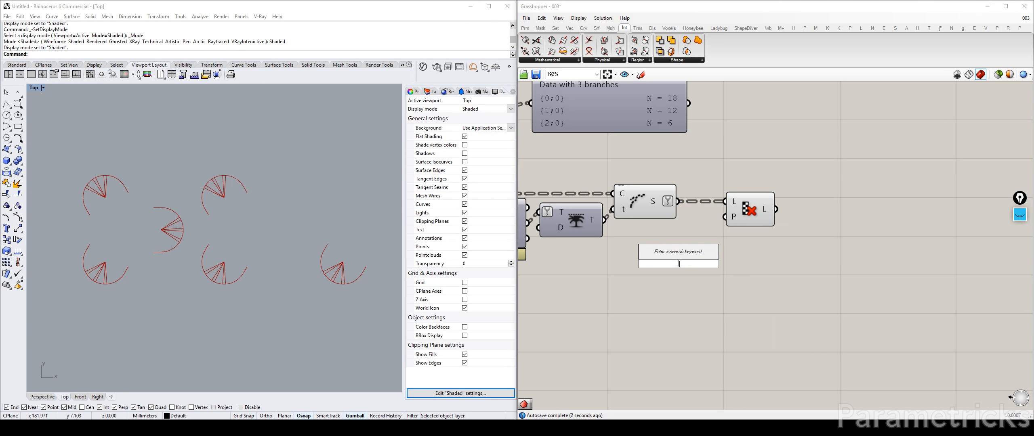
{"action": "type", "text": "//"}
{"action": "key", "text": "Return"}
{"action": "double_click", "coordinate": [682, 268]}
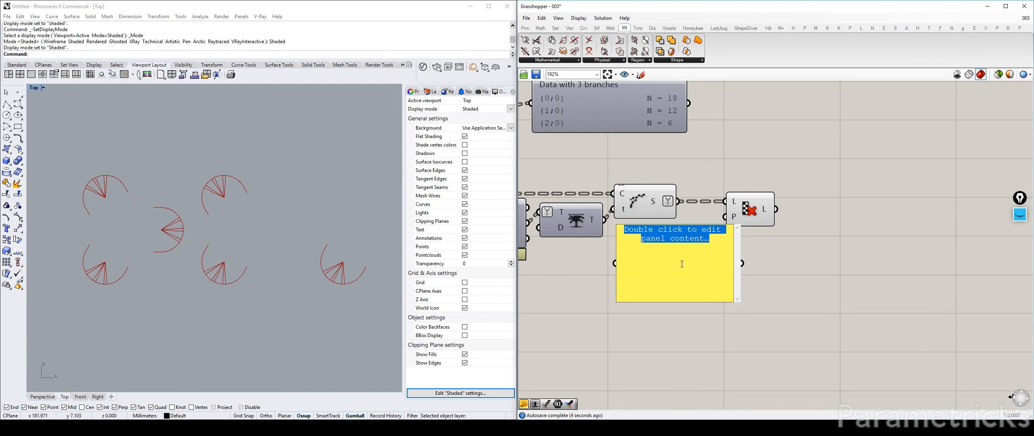
{"action": "type", "text": "T"}
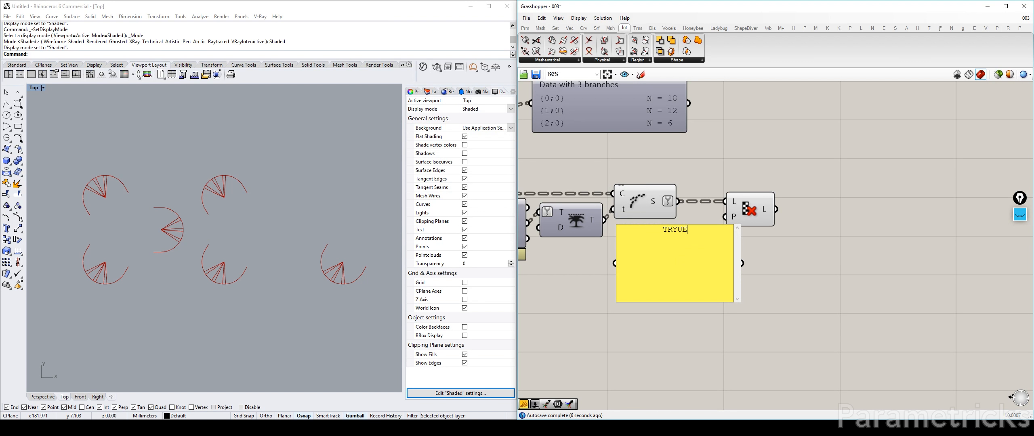
{"action": "type", "text": "RYUE"}
{"action": "key", "text": "BackSpace"}
{"action": "key", "text": "BackSpace"}
{"action": "type", "text": "UE"}
{"action": "left_click", "coordinate": [752, 265]}
Step: Turn off multiline data for the TRUE/FALSE panel, shrink it and feed it into Cull Pattern's P input
{"action": "right_click", "coordinate": [656, 253]}
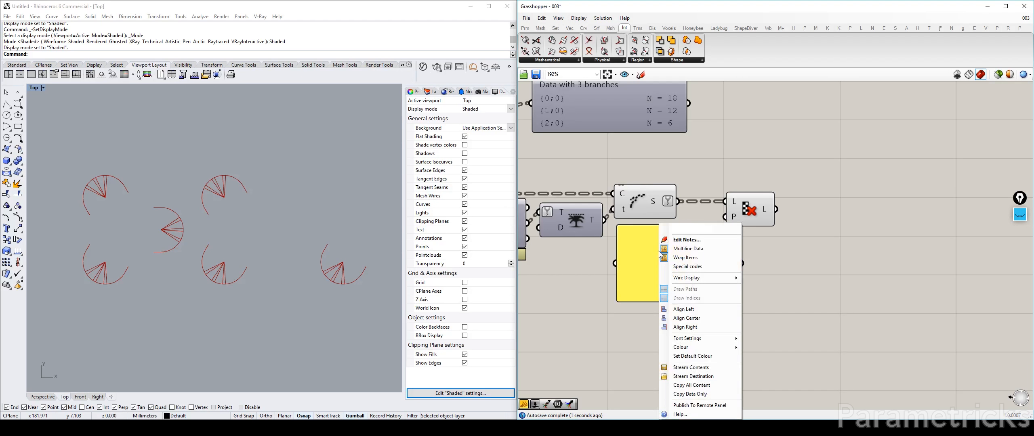
{"action": "left_click", "coordinate": [683, 247]}
{"action": "left_click_drag", "start_coordinate": [619, 228], "coordinate": [654, 255]}
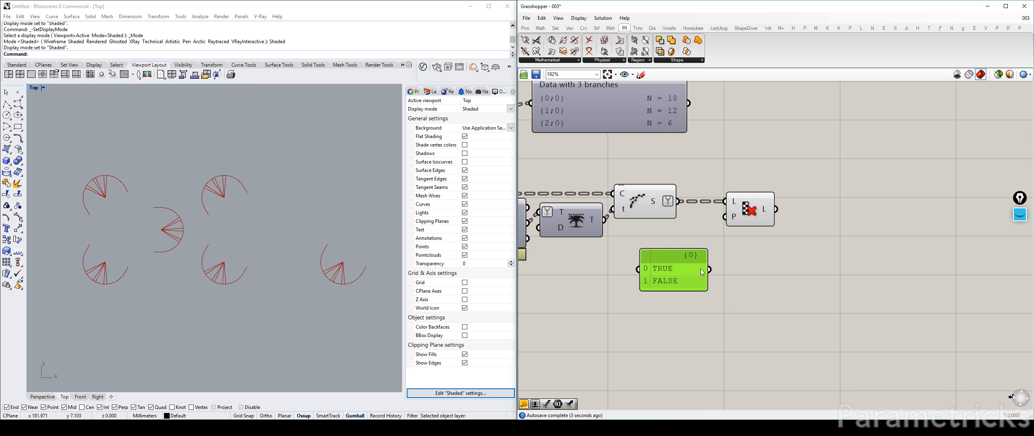
{"action": "left_click_drag", "start_coordinate": [710, 270], "coordinate": [726, 217]}
Step: Copy Trim Tree between Shatter and Cull Pattern and route the shattered segments through it into the L input
{"action": "left_click", "coordinate": [642, 204]}
{"action": "scroll", "coordinate": [574, 225], "scroll_direction": "down", "scroll_amount": 5}
{"action": "right_click_drag", "start_coordinate": [574, 224], "coordinate": [802, 188]}
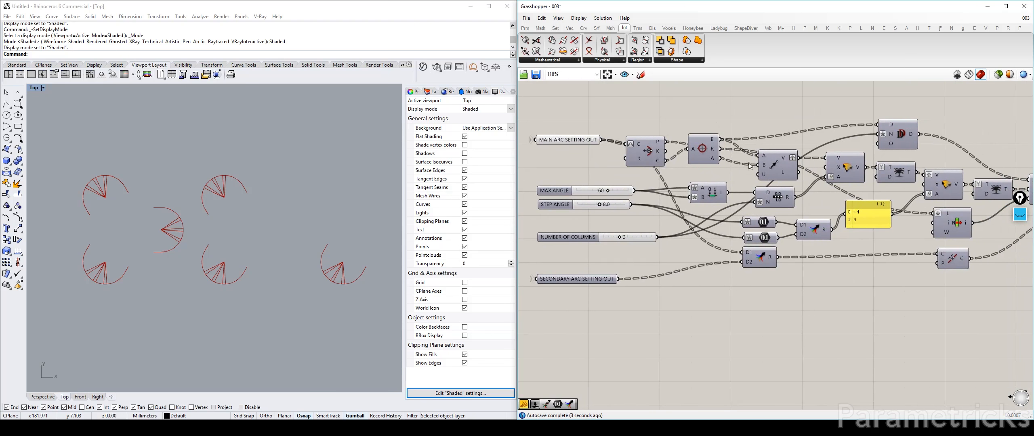
{"action": "right_click_drag", "start_coordinate": [1010, 209], "coordinate": [662, 196]}
{"action": "scroll", "coordinate": [664, 196], "scroll_direction": "up", "scroll_amount": 4}
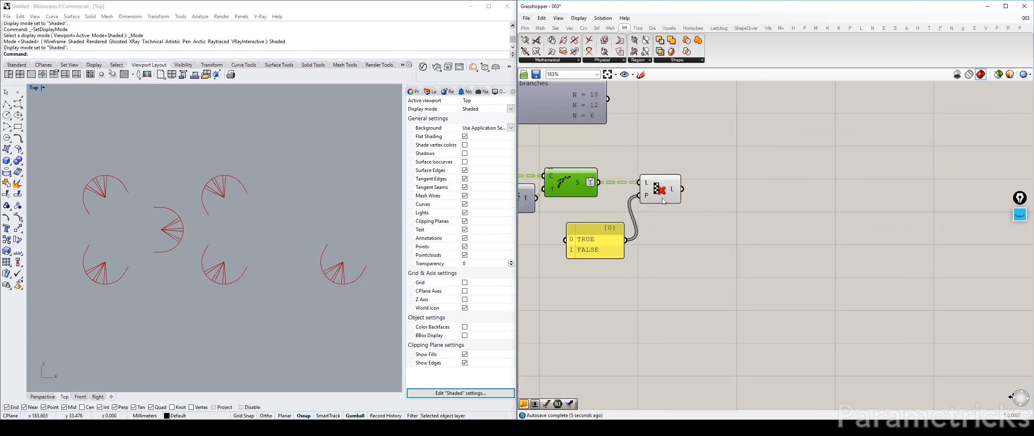
{"action": "right_click_drag", "start_coordinate": [577, 178], "coordinate": [769, 174]}
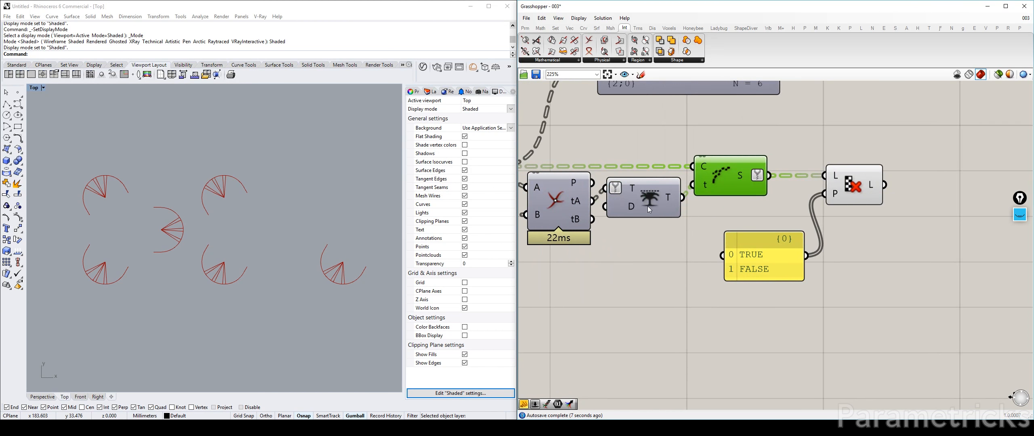
{"action": "left_click_drag", "start_coordinate": [648, 206], "coordinate": [821, 235], "text": "alt"}
{"action": "left_click_drag", "start_coordinate": [769, 175], "coordinate": [778, 217]}
{"action": "left_click_drag", "start_coordinate": [849, 182], "coordinate": [962, 182]}
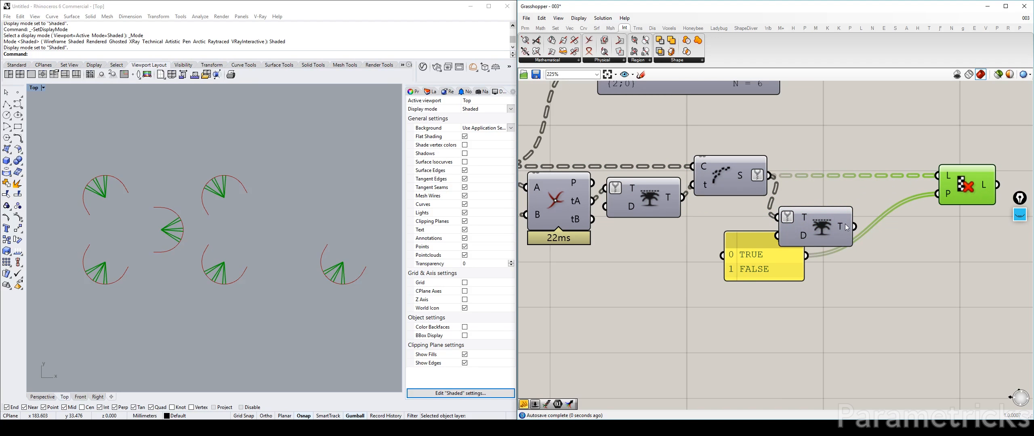
{"action": "left_click_drag", "start_coordinate": [855, 226], "coordinate": [938, 176]}
{"action": "left_click_drag", "start_coordinate": [820, 221], "coordinate": [829, 179]}
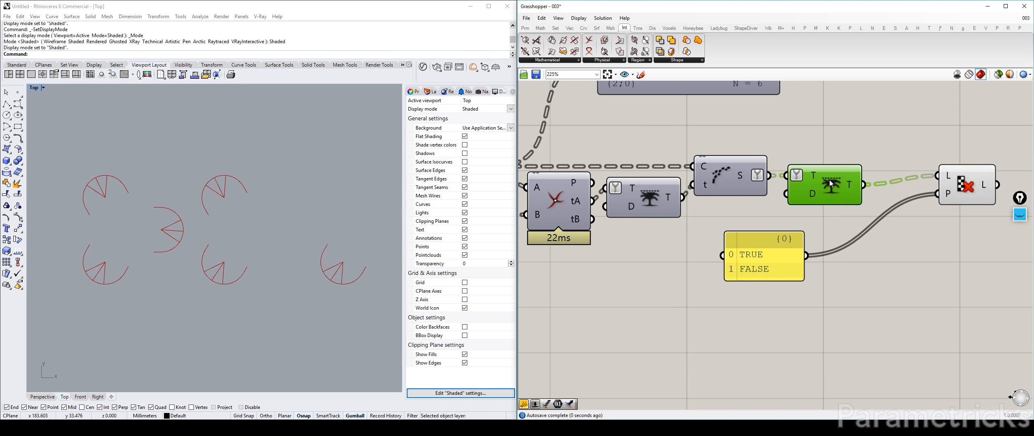
Step: Examine the culled segments in the top view and trace the column lines and joined arcs feeding Curve | Curve
{"action": "right_click_drag", "start_coordinate": [889, 188], "coordinate": [752, 183]}
{"action": "left_click", "coordinate": [808, 182]}
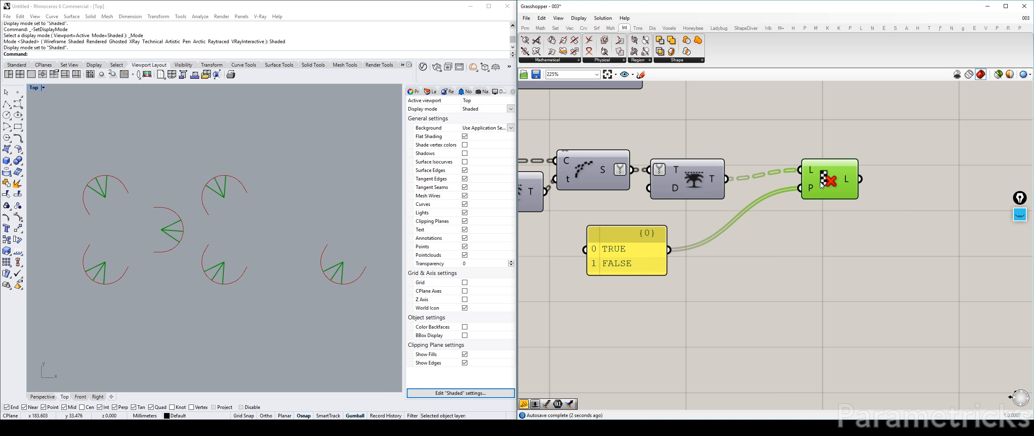
{"action": "right_click_drag", "start_coordinate": [607, 196], "coordinate": [836, 198]}
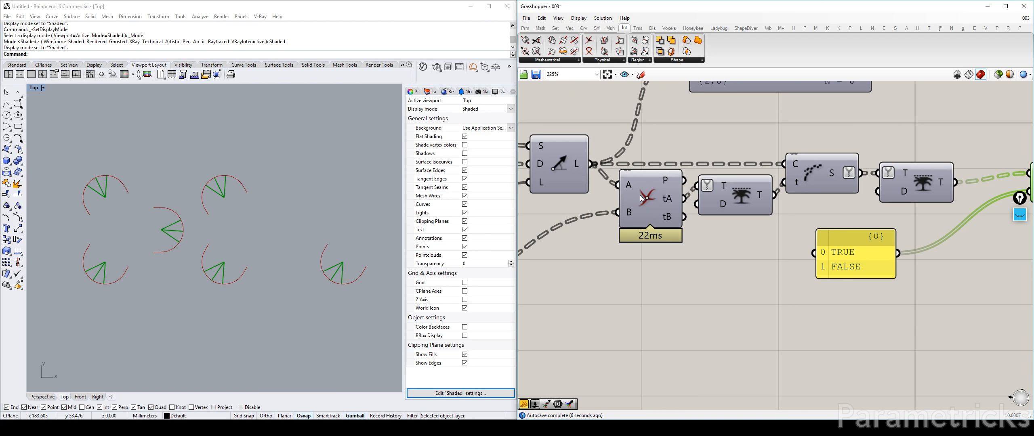
{"action": "left_click_drag", "start_coordinate": [659, 204], "coordinate": [641, 201]}
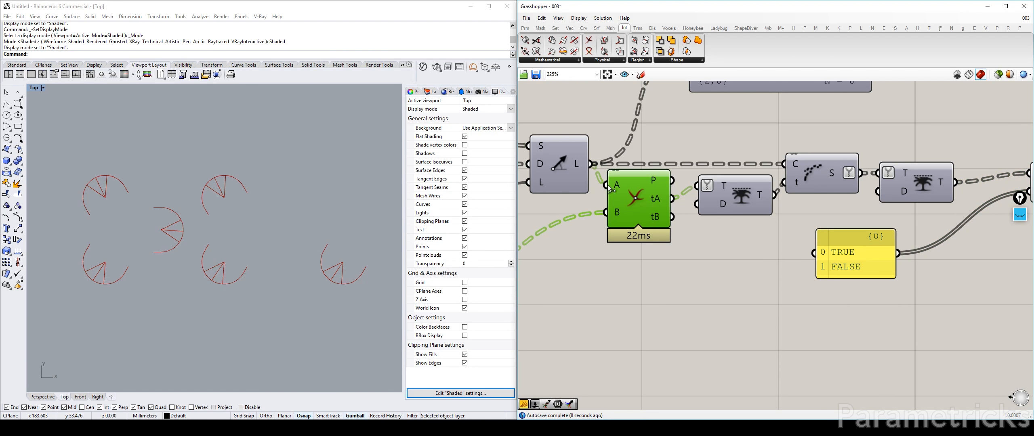
{"action": "right_click_drag", "start_coordinate": [610, 188], "coordinate": [690, 180]}
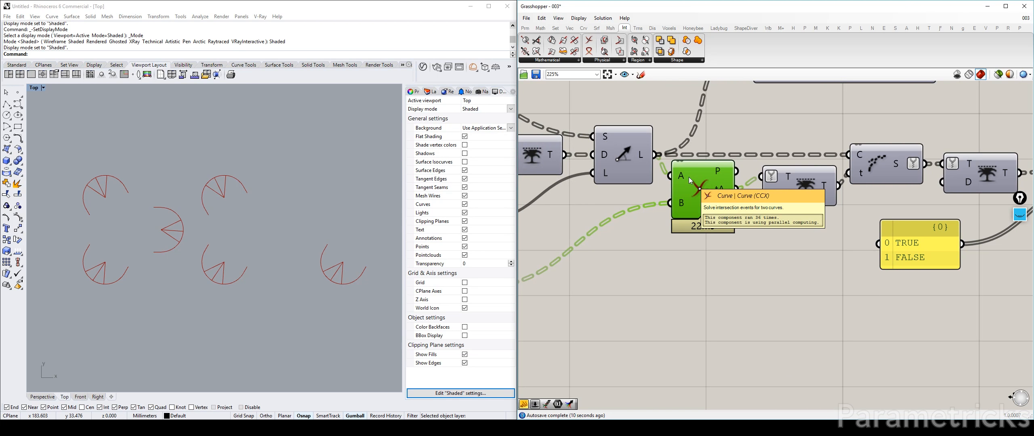
{"action": "scroll", "coordinate": [112, 185], "scroll_direction": "up", "scroll_amount": 5}
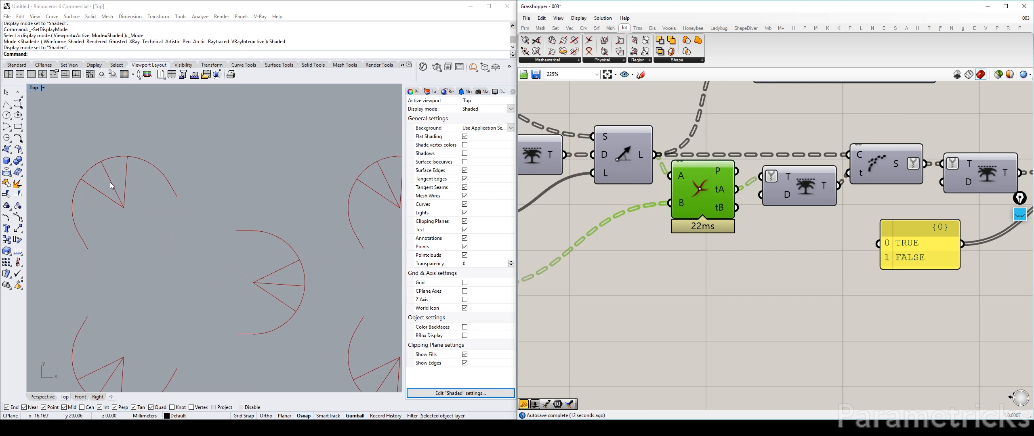
{"action": "scroll", "coordinate": [654, 164], "scroll_direction": "down", "scroll_amount": 4}
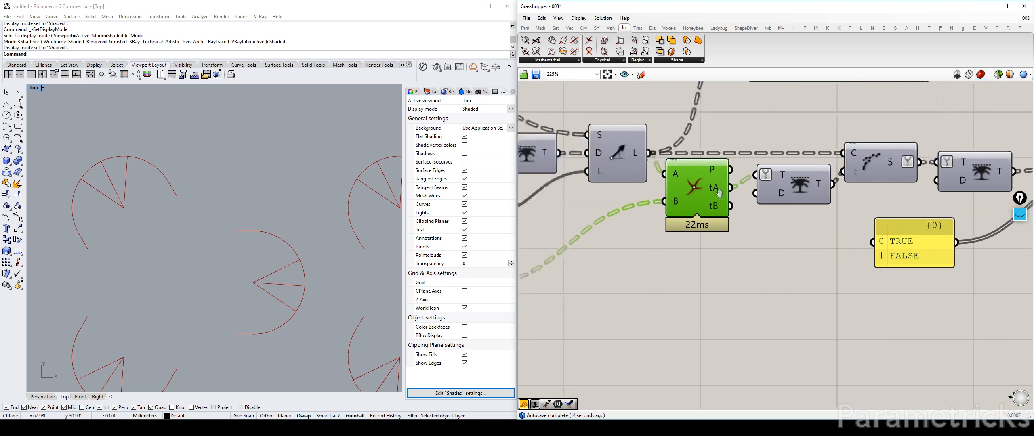
{"action": "left_click", "coordinate": [618, 238]}
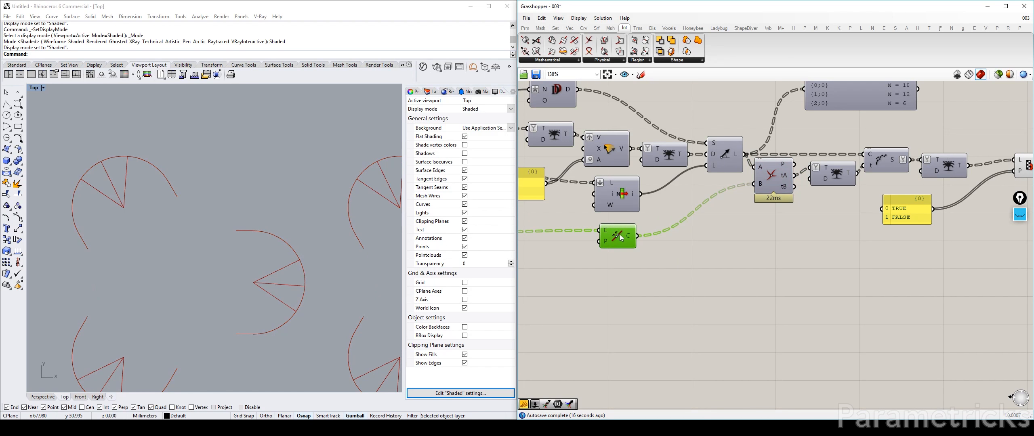
{"action": "scroll", "coordinate": [799, 198], "scroll_direction": "up", "scroll_amount": 4}
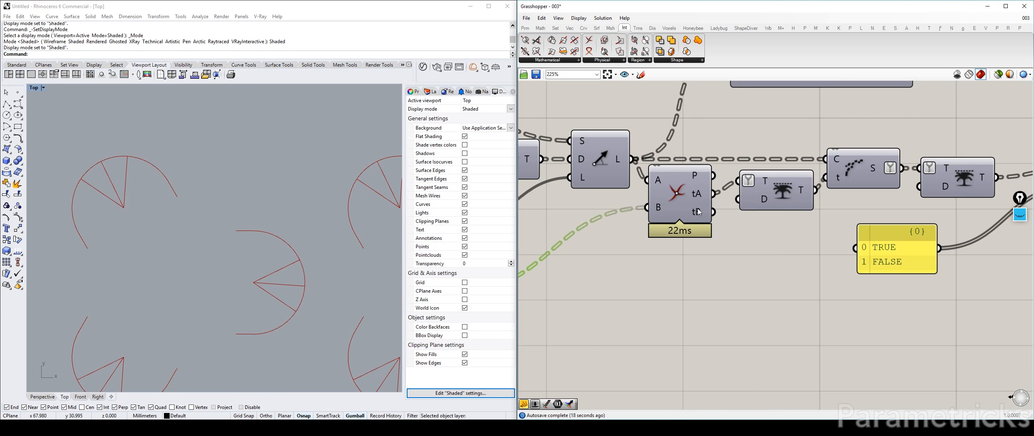
Step: Feed Curve | Curve's tB output into Trim Tree and the joined arcs into Shatter's C input
{"action": "right_click_drag", "start_coordinate": [734, 189], "coordinate": [658, 208]}
{"action": "scroll", "coordinate": [658, 208], "scroll_direction": "up", "scroll_amount": 2}
{"action": "left_click_drag", "start_coordinate": [699, 202], "coordinate": [696, 219]}
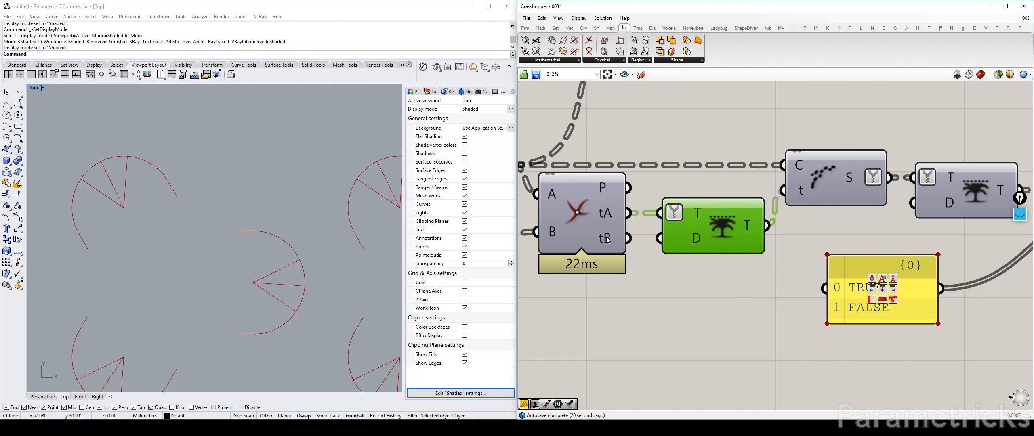
{"action": "left_click_drag", "start_coordinate": [608, 240], "coordinate": [660, 215]}
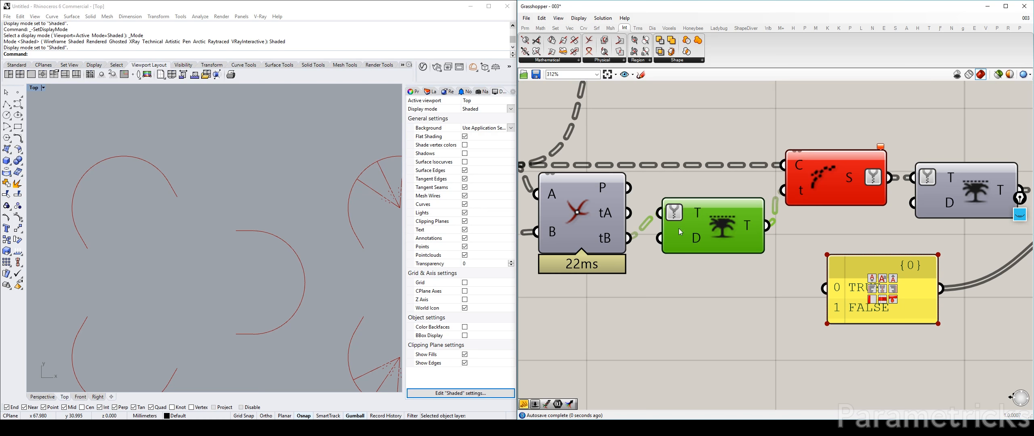
{"action": "scroll", "coordinate": [679, 228], "scroll_direction": "down", "scroll_amount": 5}
{"action": "left_click_drag", "start_coordinate": [679, 228], "coordinate": [871, 159]}
Step: Check Shatter's segment data and delete the Trim Tree between Shatter and Cull Pattern
{"action": "scroll", "coordinate": [841, 183], "scroll_direction": "up", "scroll_amount": 3}
{"action": "right_click_drag", "start_coordinate": [841, 184], "coordinate": [648, 196]}
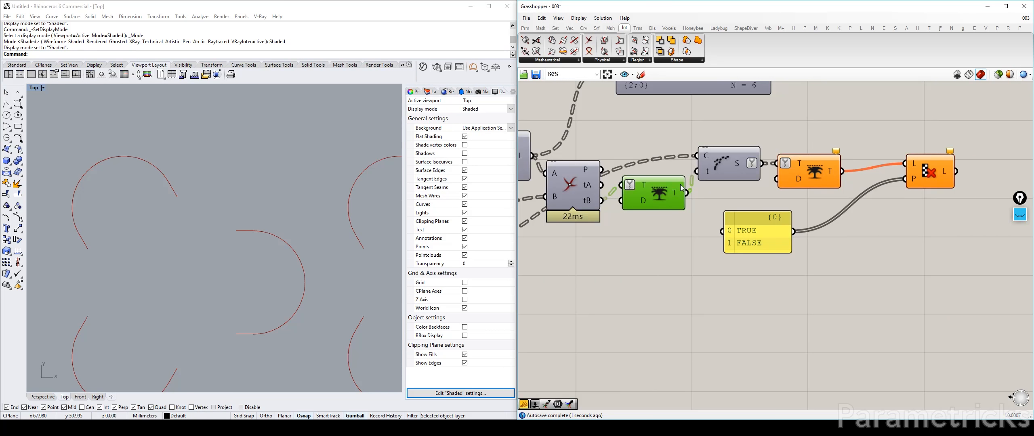
{"action": "left_click", "coordinate": [802, 174]}
{"action": "mouse_move", "coordinate": [738, 164]}
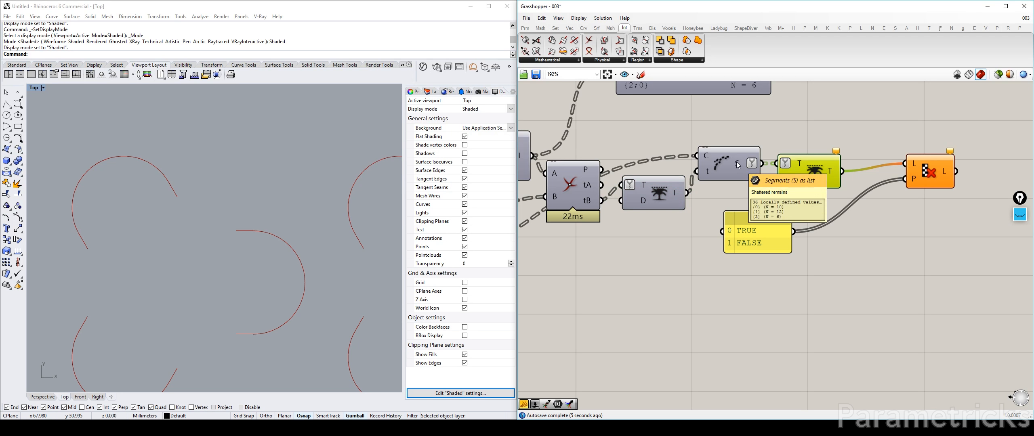
{"action": "key", "text": "Delete"}
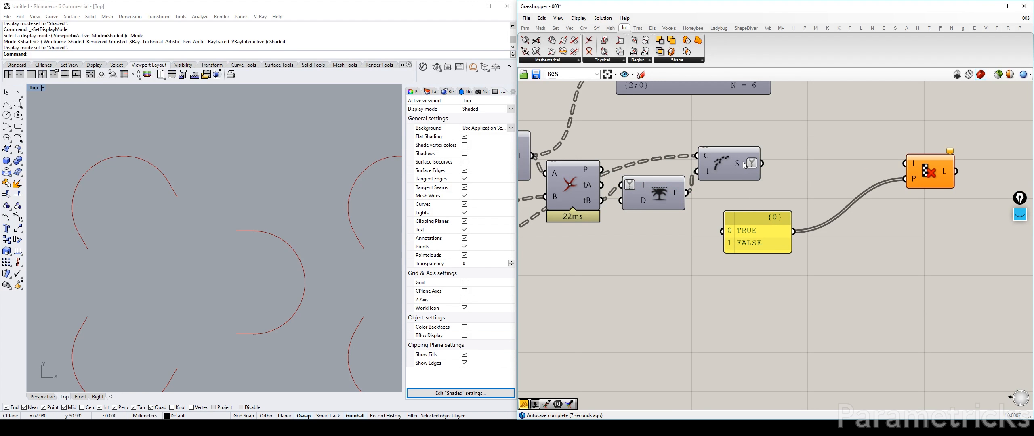
Step: Move Cull Pattern beside Shatter with the segments wired into L, and place the TRUE/FALSE panel above Shatter
{"action": "left_click_drag", "start_coordinate": [930, 172], "coordinate": [845, 169]}
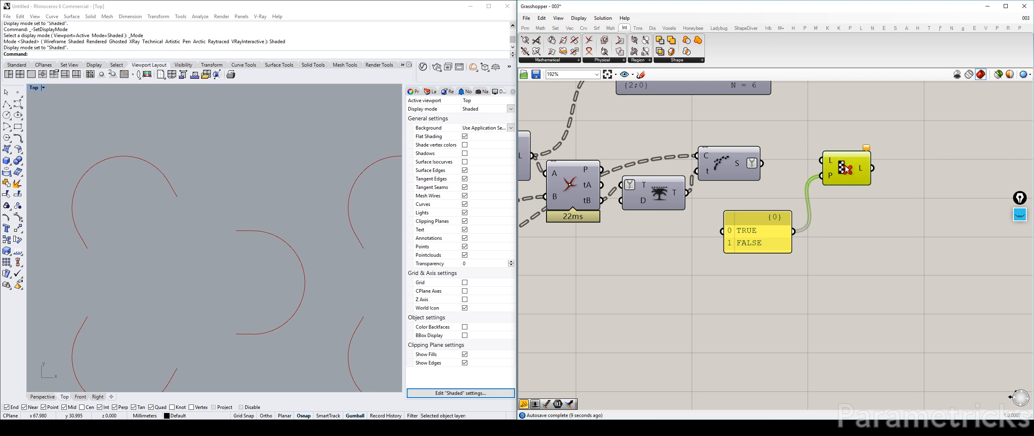
{"action": "left_click_drag", "start_coordinate": [763, 164], "coordinate": [822, 161]}
{"action": "left_click_drag", "start_coordinate": [764, 228], "coordinate": [733, 117]}
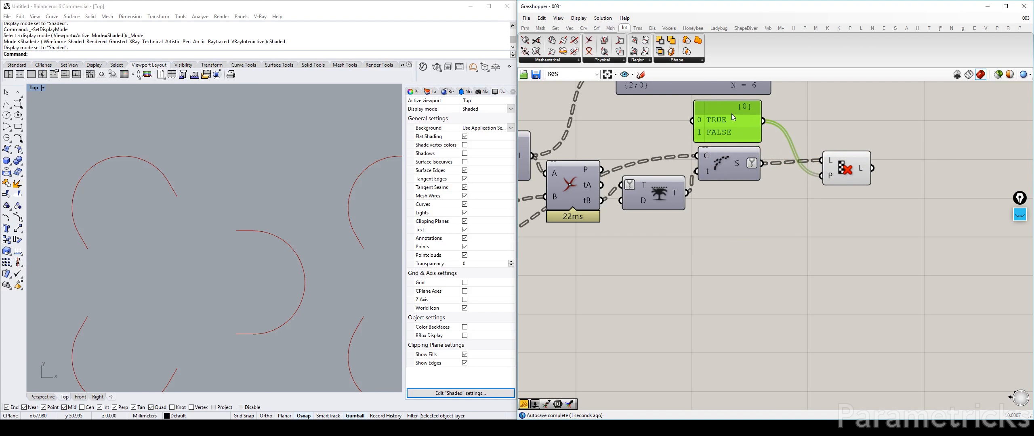
Step: Check the culled arc segments and turn off the preview of the MAIN ARC SETTING OUT parameter
{"action": "right_click_drag", "start_coordinate": [912, 172], "coordinate": [817, 199]}
{"action": "left_click", "coordinate": [817, 199]}
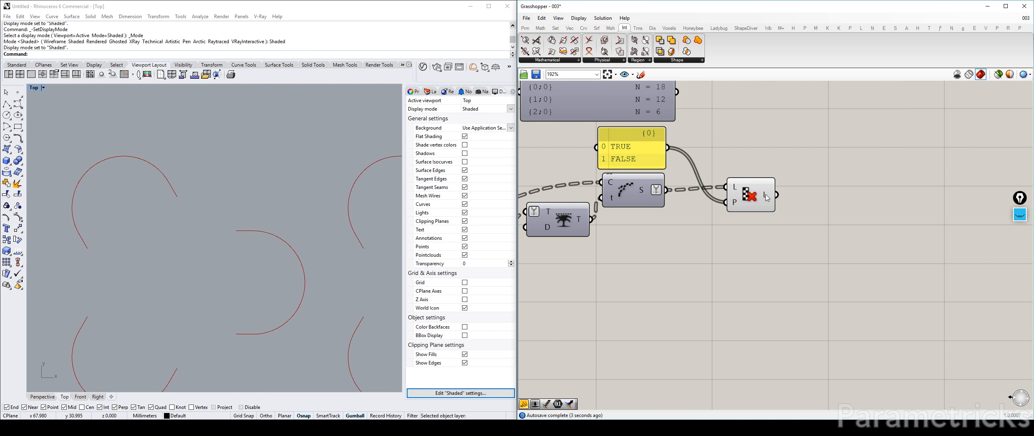
{"action": "left_click", "coordinate": [751, 196]}
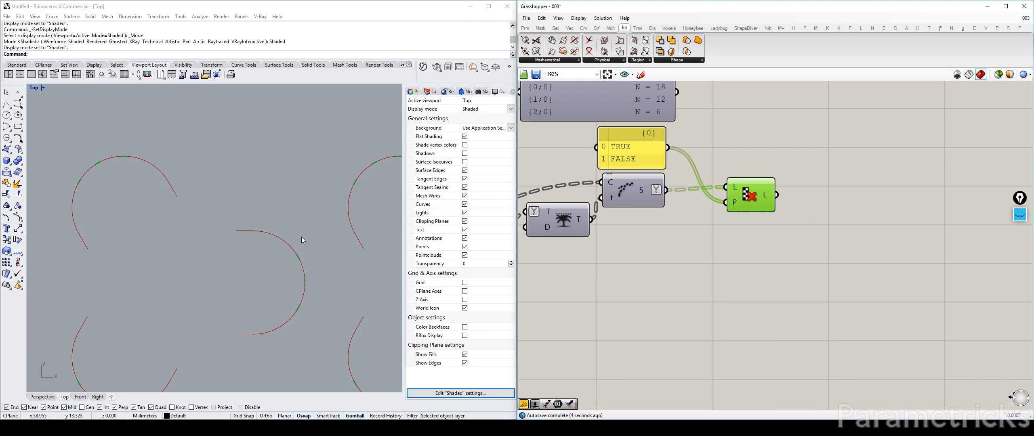
{"action": "scroll", "coordinate": [301, 237], "scroll_direction": "down", "scroll_amount": 5}
{"action": "scroll", "coordinate": [692, 213], "scroll_direction": "down", "scroll_amount": 3}
{"action": "right_click_drag", "start_coordinate": [692, 209], "coordinate": [989, 237]}
{"action": "right_click_drag", "start_coordinate": [525, 239], "coordinate": [905, 258]}
{"action": "left_click", "coordinate": [556, 121]}
{"action": "key", "text": "ctrl+q"}
Step: Delete the Param Viewer above the TRUE/FALSE panel
{"action": "right_click_drag", "start_coordinate": [848, 178], "coordinate": [608, 192]}
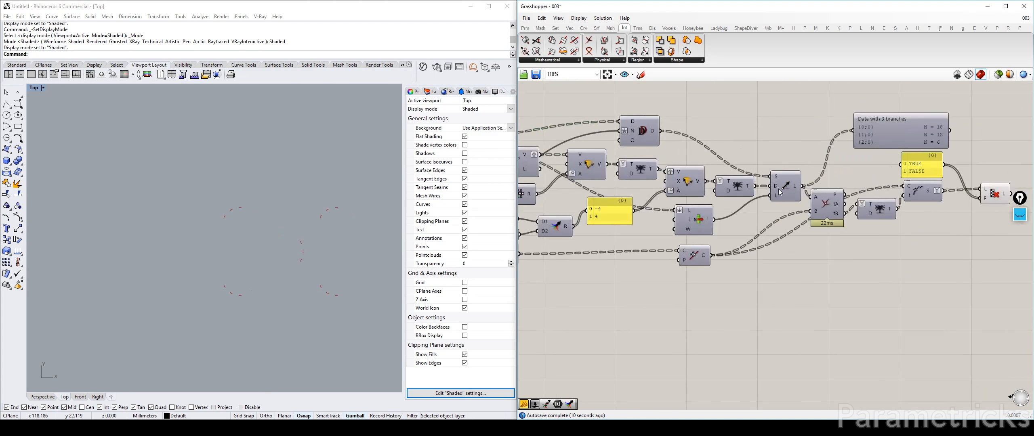
{"action": "right_click_drag", "start_coordinate": [988, 182], "coordinate": [797, 172]}
{"action": "scroll", "coordinate": [797, 173], "scroll_direction": "up", "scroll_amount": 3}
{"action": "left_click", "coordinate": [725, 131]}
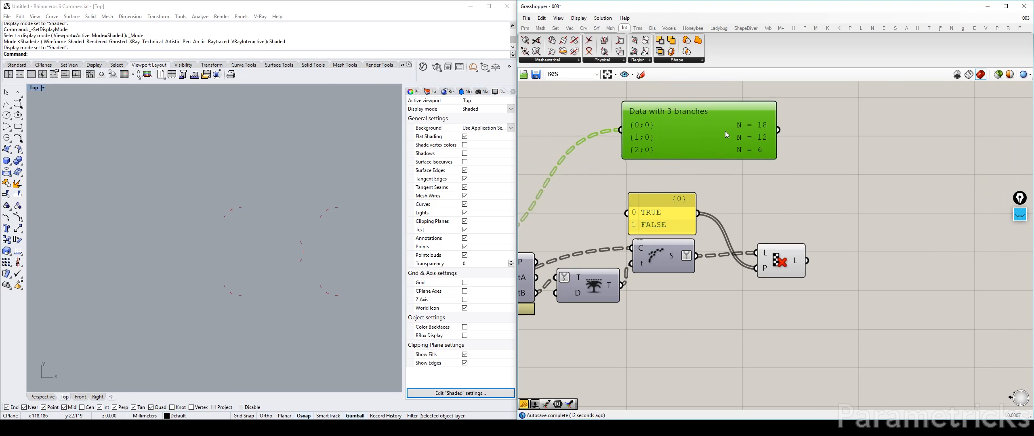
{"action": "key", "text": "Delete"}
Step: Examine how the radial column lines meet the culled arc segments in the top view
{"action": "right_click_drag", "start_coordinate": [786, 228], "coordinate": [841, 184]}
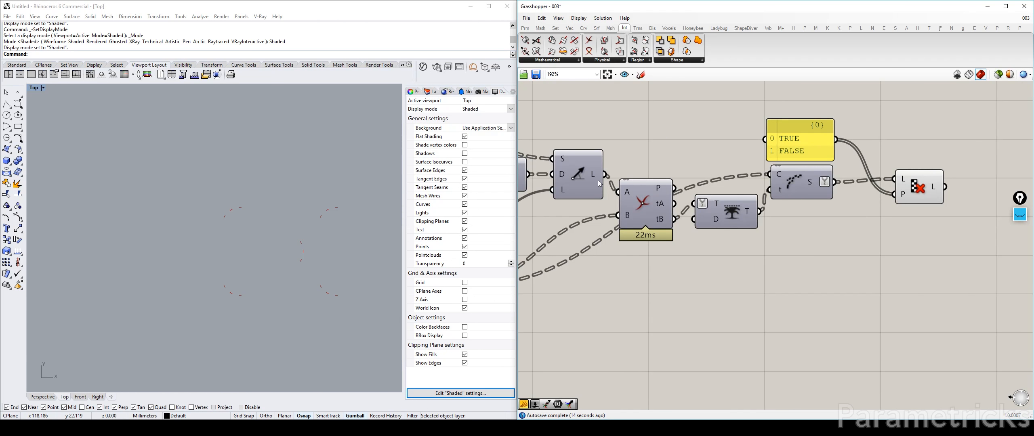
{"action": "scroll", "coordinate": [646, 230], "scroll_direction": "up", "scroll_amount": 1}
{"action": "left_click", "coordinate": [645, 206]}
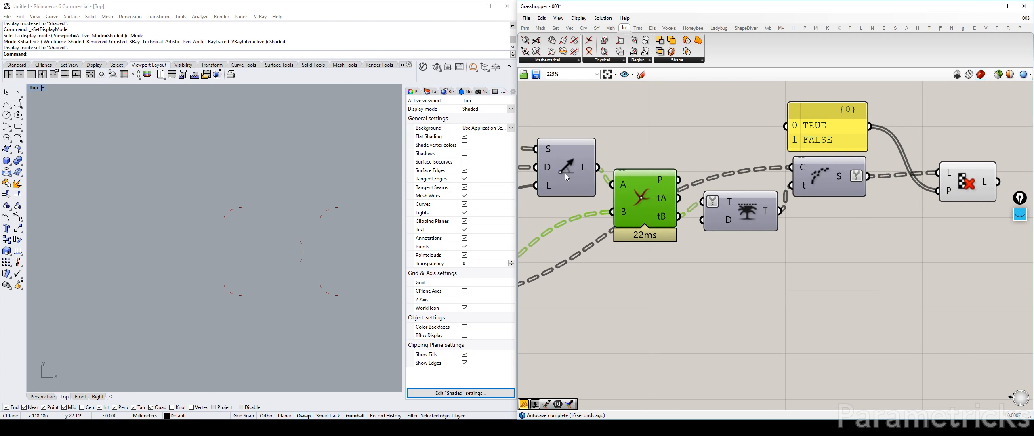
{"action": "left_click", "coordinate": [565, 175]}
{"action": "scroll", "coordinate": [261, 276], "scroll_direction": "up", "scroll_amount": 3}
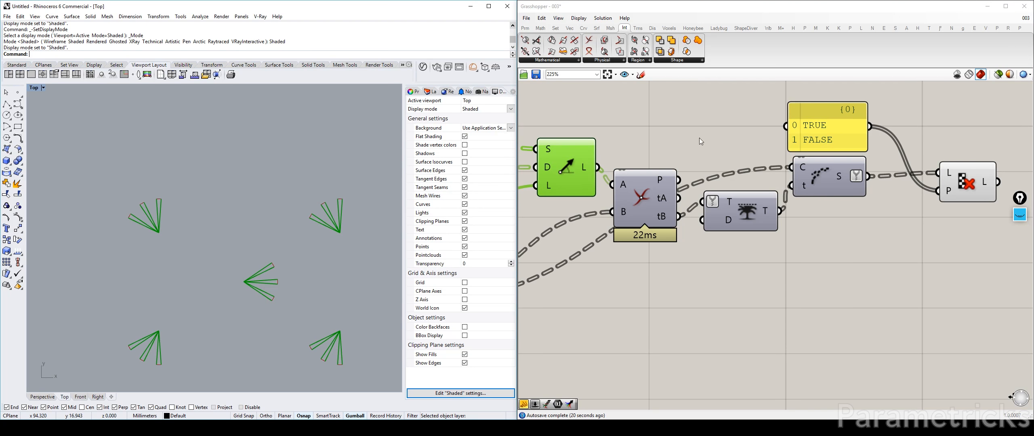
{"action": "scroll", "coordinate": [701, 141], "scroll_direction": "down", "scroll_amount": 2}
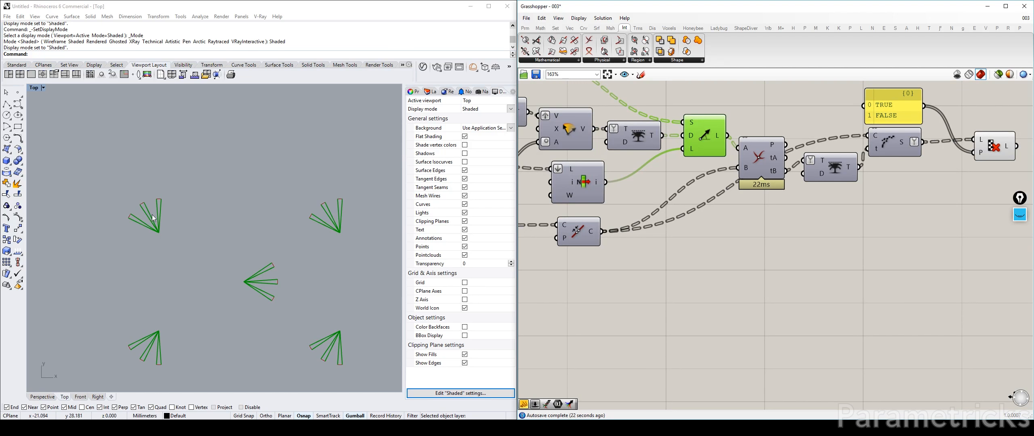
{"action": "scroll", "coordinate": [153, 306], "scroll_direction": "up", "scroll_amount": 6}
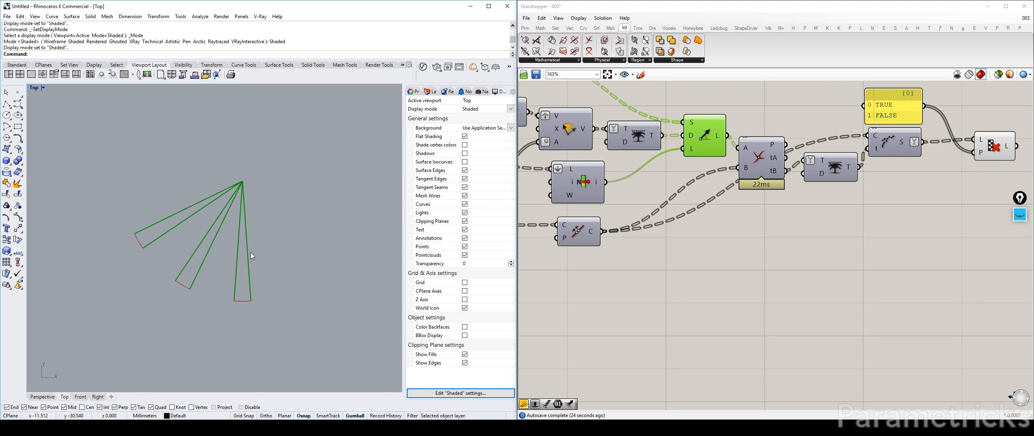
{"action": "right_click_drag", "start_coordinate": [744, 166], "coordinate": [693, 189]}
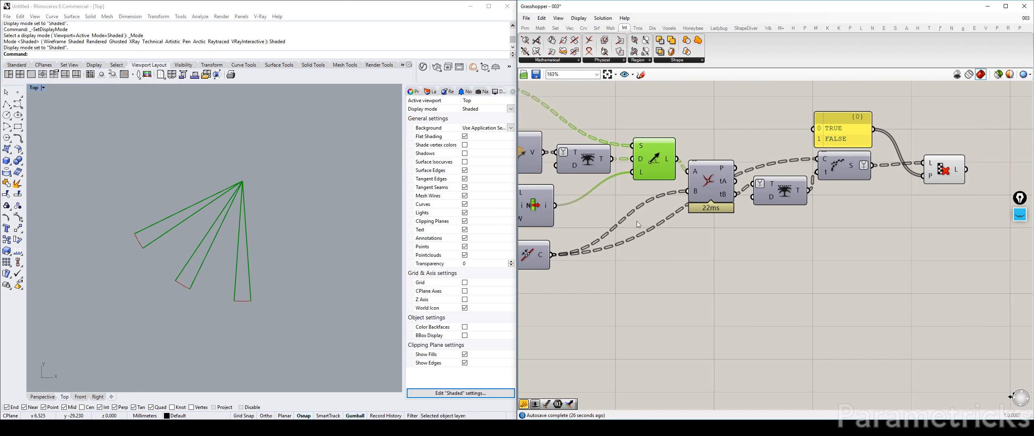
Step: Check the joined arc curves and turn off the preview of the Line SDL component that draws the radial column lines
{"action": "left_click", "coordinate": [533, 253]}
{"action": "left_click", "coordinate": [566, 262]}
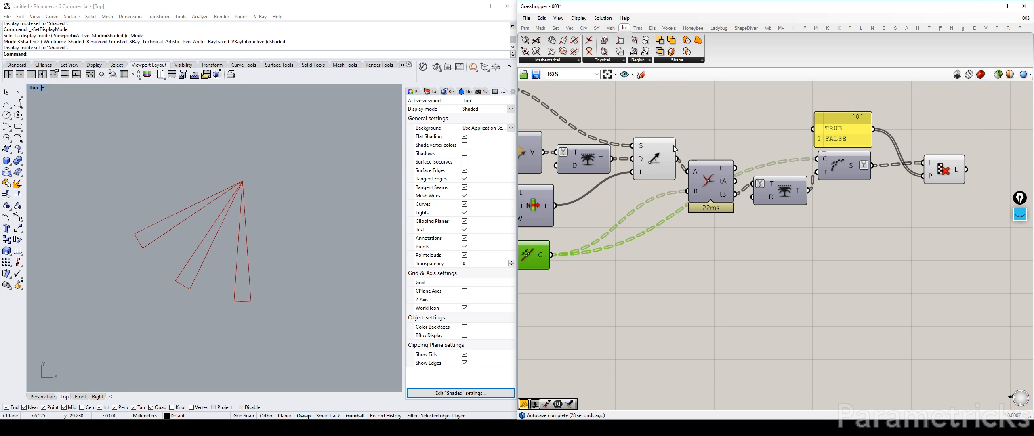
{"action": "left_click", "coordinate": [667, 170]}
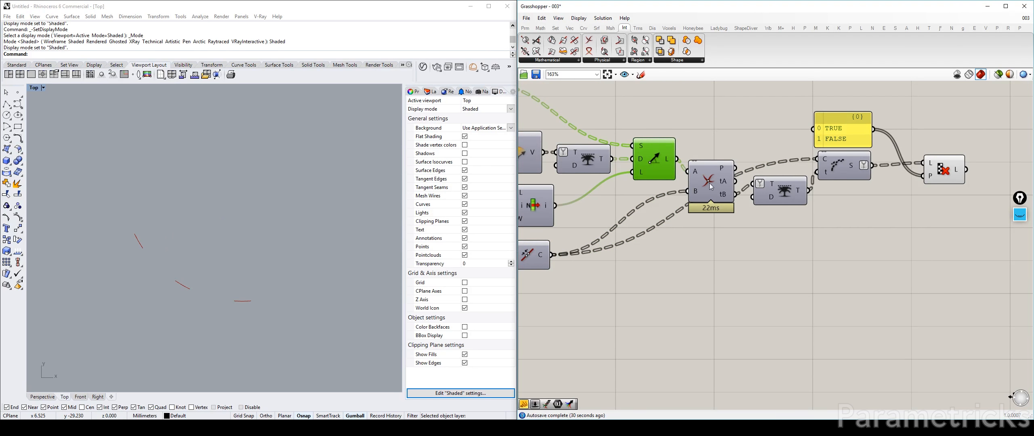
Step: Inspect the geometry of the Join Curves, curve intersection, Shatter and Cull Pattern components one after another in the top view
{"action": "right_click_drag", "start_coordinate": [709, 183], "coordinate": [578, 211]}
{"action": "left_click_drag", "start_coordinate": [646, 217], "coordinate": [651, 230]}
{"action": "right_click_drag", "start_coordinate": [574, 226], "coordinate": [848, 188]}
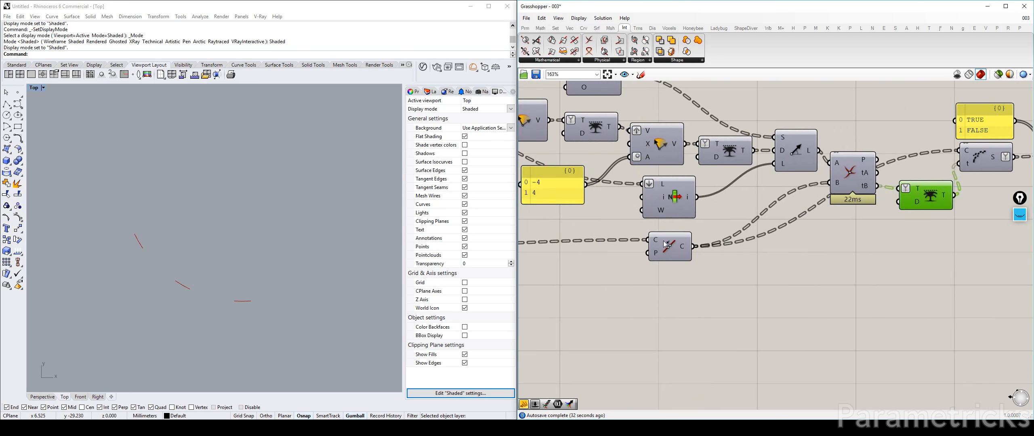
{"action": "left_click", "coordinate": [665, 244]}
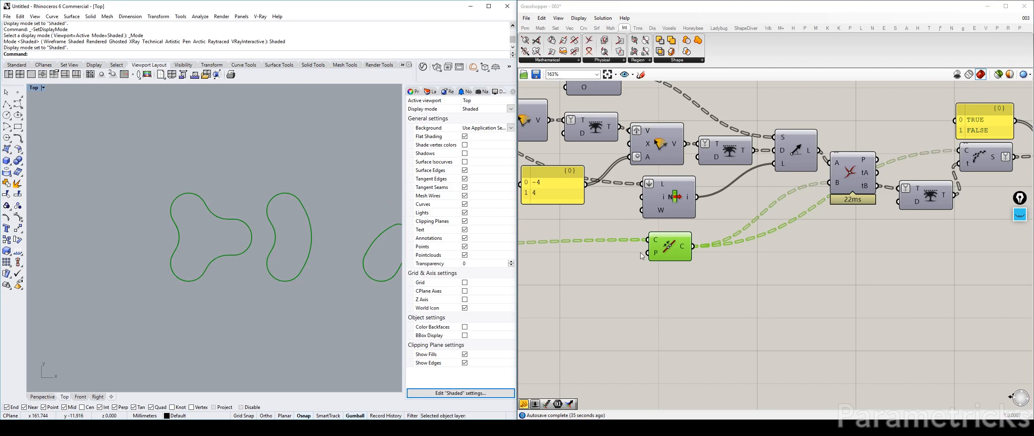
{"action": "left_click", "coordinate": [748, 218]}
{"action": "right_click_drag", "start_coordinate": [867, 169], "coordinate": [694, 180]}
{"action": "scroll", "coordinate": [693, 181], "scroll_direction": "up", "scroll_amount": 2}
{"action": "left_click_drag", "start_coordinate": [679, 188], "coordinate": [682, 169]}
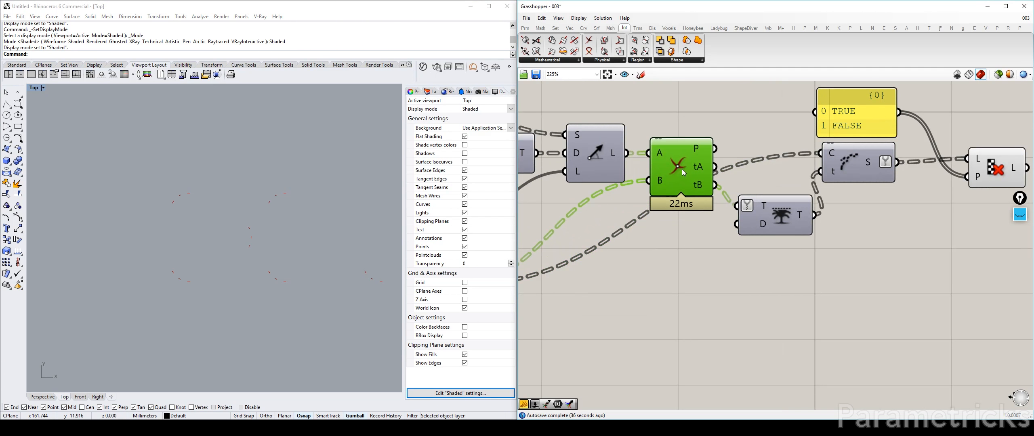
{"action": "left_click_drag", "start_coordinate": [786, 219], "coordinate": [774, 211]}
{"action": "right_click_drag", "start_coordinate": [819, 186], "coordinate": [690, 209]}
{"action": "left_click", "coordinate": [746, 199]}
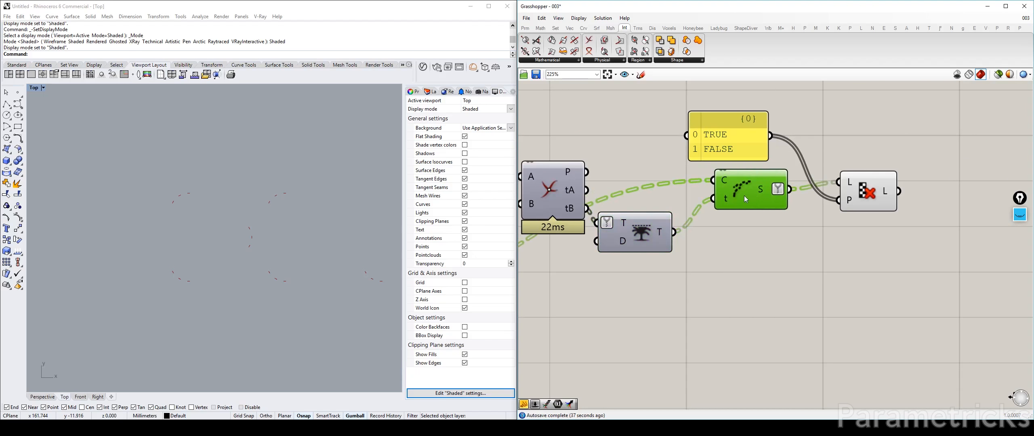
{"action": "left_click", "coordinate": [887, 206]}
{"action": "right_click_drag", "start_coordinate": [816, 194], "coordinate": [738, 194]}
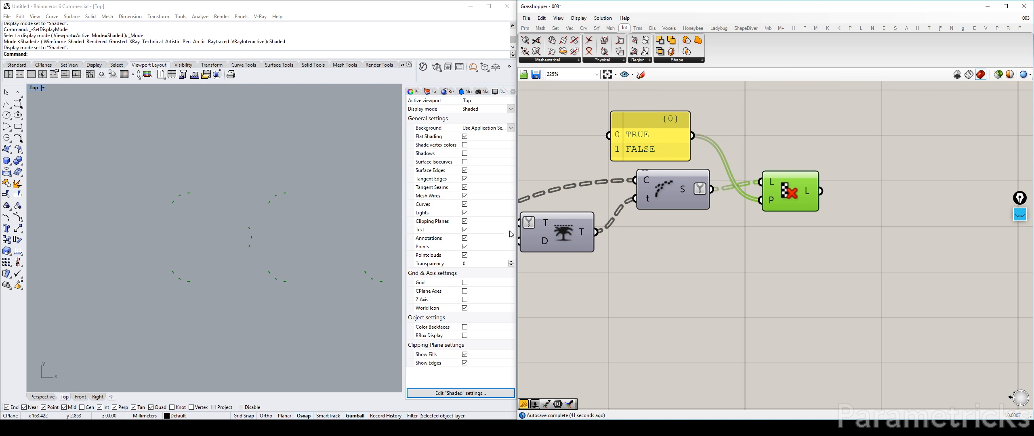
Step: Turn on the preview of Shatter and reposition the TRUE/FALSE panel above it
{"action": "left_click", "coordinate": [681, 205]}
{"action": "left_click", "coordinate": [658, 237]}
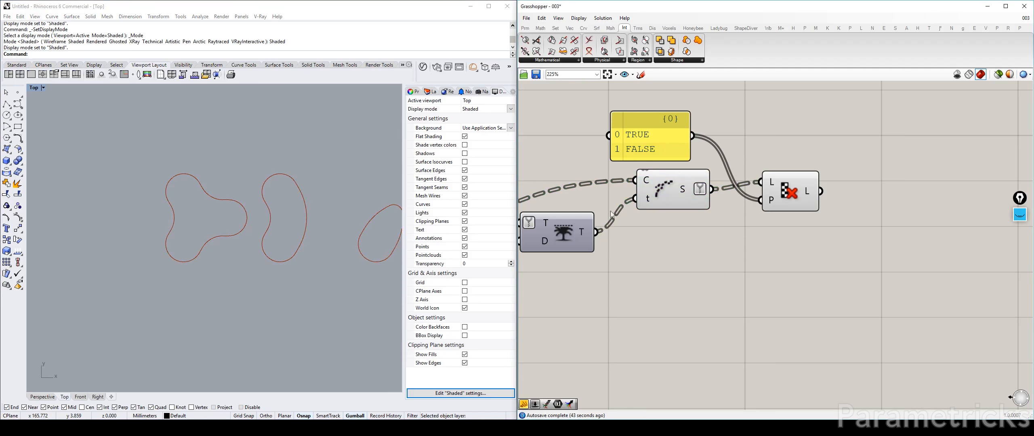
{"action": "scroll", "coordinate": [368, 218], "scroll_direction": "up", "scroll_amount": 2}
{"action": "left_click", "coordinate": [794, 196]}
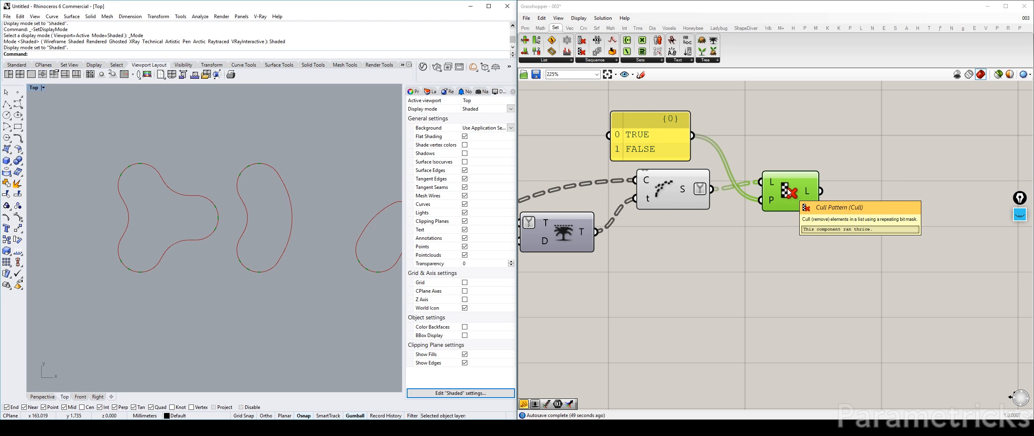
{"action": "left_click_drag", "start_coordinate": [644, 136], "coordinate": [667, 134]}
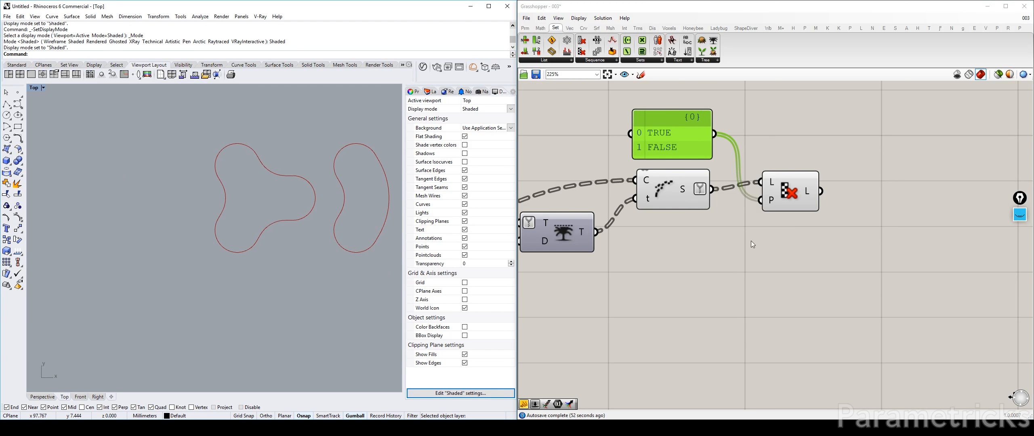
Step: Add an Evaluate Curve component fed by the Cull Pattern output and set a fixed number for its t input
{"action": "double_click", "coordinate": [753, 245]}
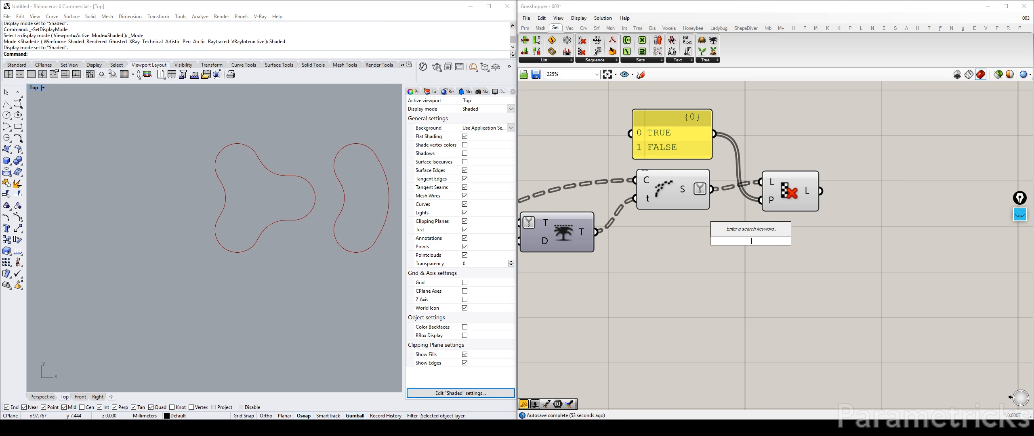
{"action": "type", "text": "CRV EVAL"}
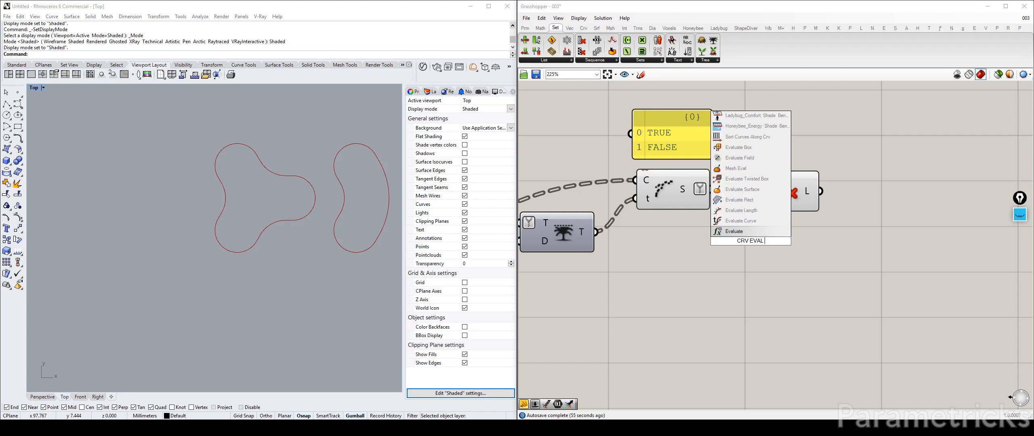
{"action": "left_click", "coordinate": [733, 221]}
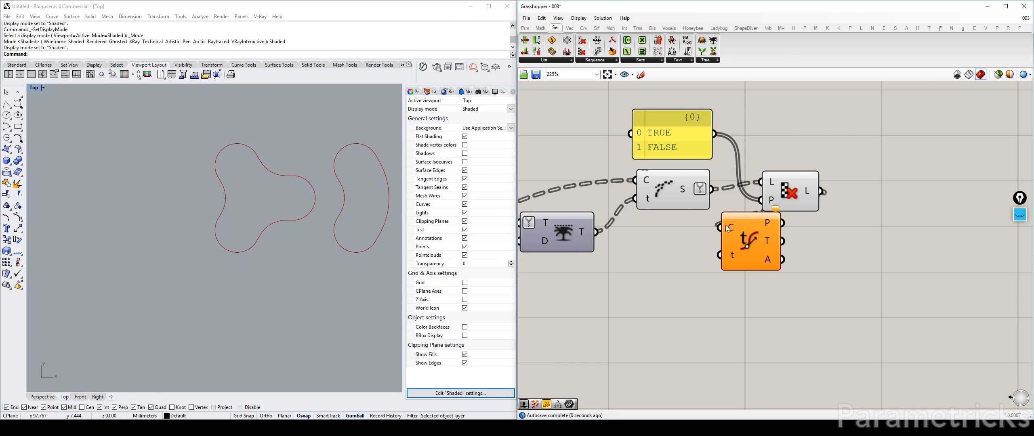
{"action": "right_click", "coordinate": [734, 256]}
{"action": "mouse_move", "coordinate": [768, 348]}
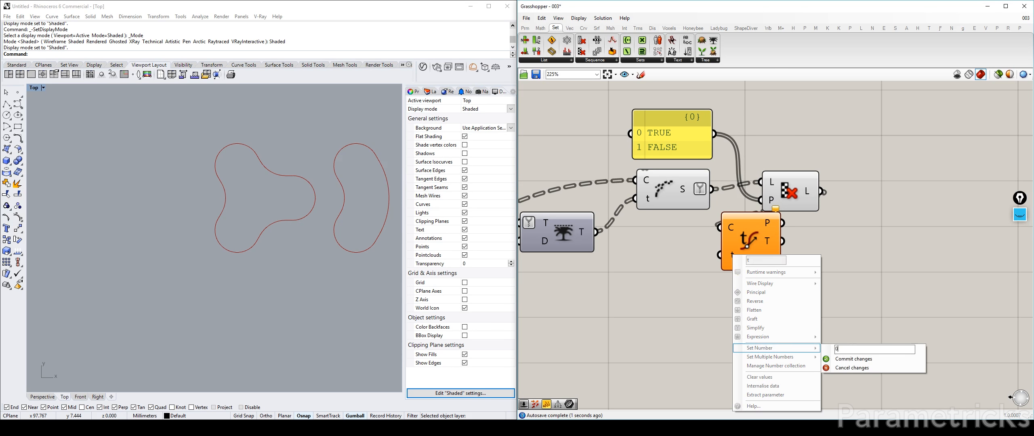
{"action": "left_click", "coordinate": [854, 359]}
Step: Reparameterize the curve input of Evaluate Curve to mark the segment midpoints, and place the component beside Cull Pattern
{"action": "right_click", "coordinate": [728, 225]}
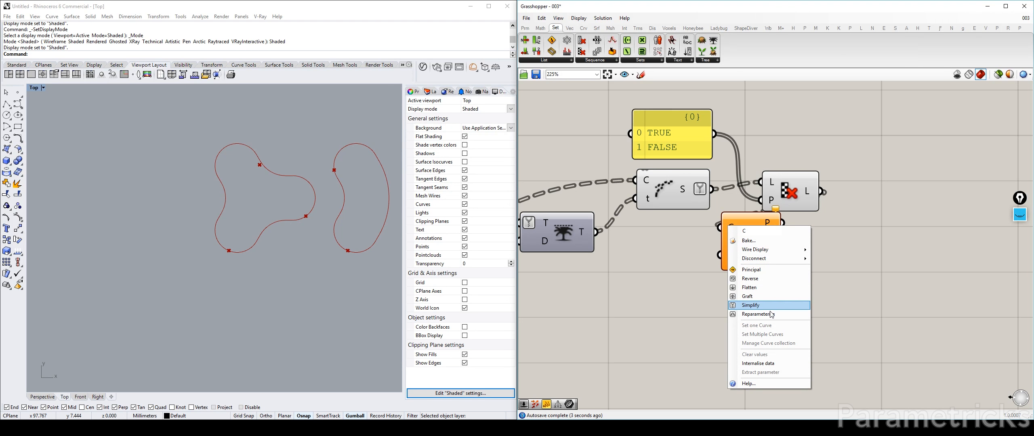
{"action": "left_click", "coordinate": [770, 316]}
{"action": "left_click_drag", "start_coordinate": [755, 244], "coordinate": [888, 241]}
{"action": "scroll", "coordinate": [212, 183], "scroll_direction": "up", "scroll_amount": 3}
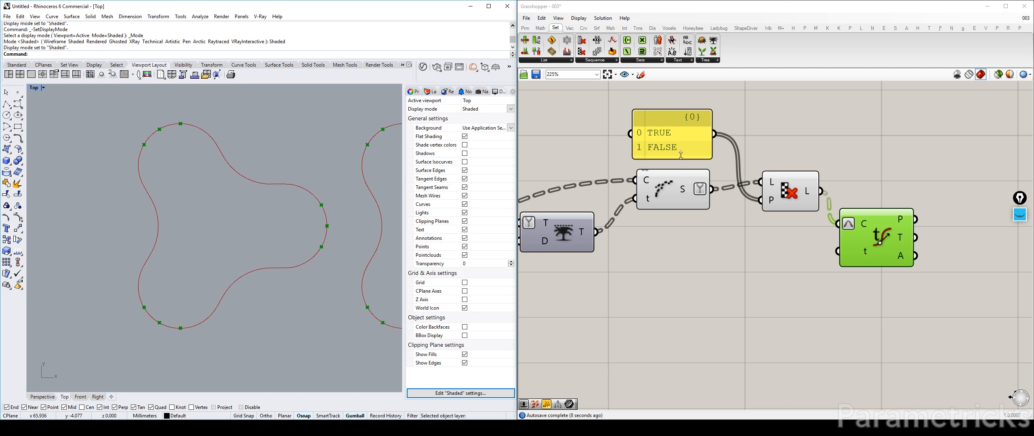
{"action": "right_click_drag", "start_coordinate": [184, 163], "coordinate": [194, 176]}
Step: Annotate the short column segments and the curve stretches between them with blue pen marks, and clear the marks
{"action": "left_click", "coordinate": [1020, 215]}
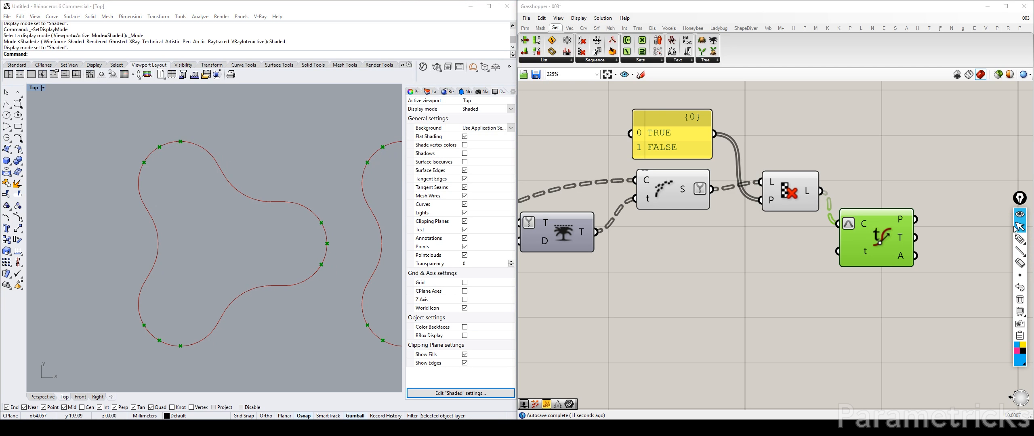
{"action": "left_click", "coordinate": [1021, 239]}
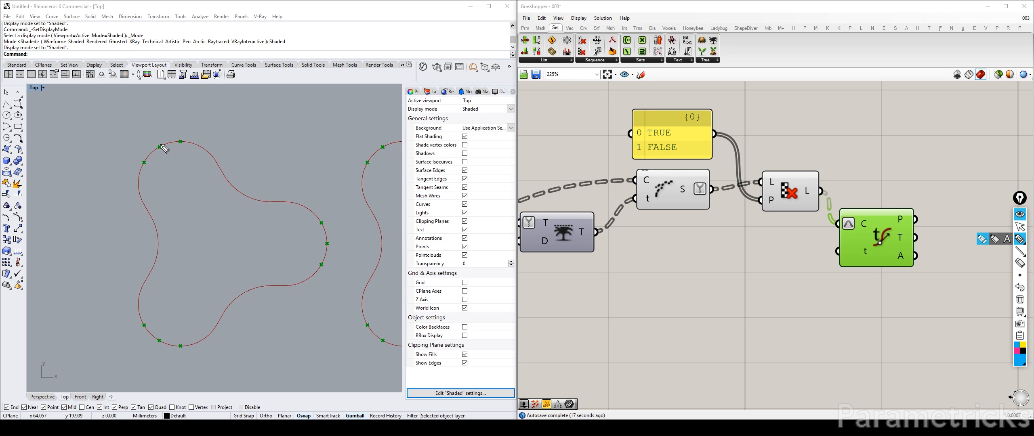
{"action": "mouse_move", "coordinate": [156, 142]}
{"action": "left_mouse_down"}
{"action": "mouse_move", "coordinate": [180, 139]}
{"action": "mouse_move", "coordinate": [188, 151]}
{"action": "left_mouse_up"}
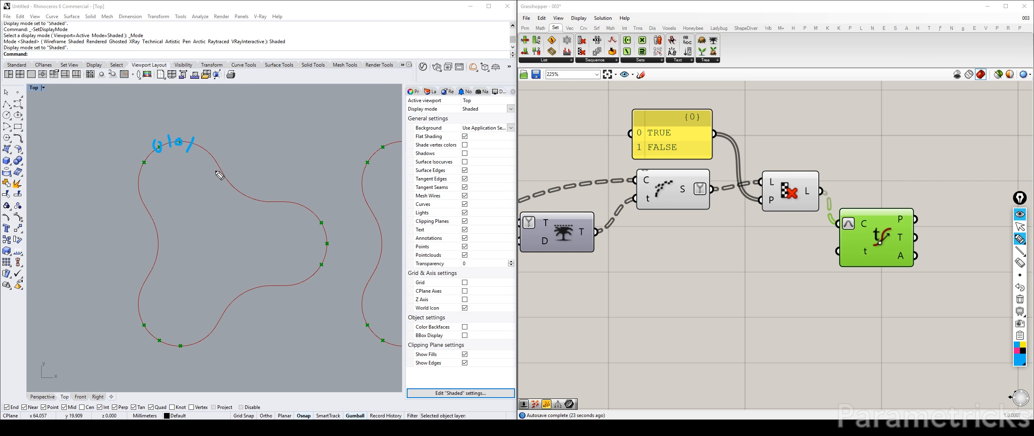
{"action": "left_click_drag", "start_coordinate": [323, 218], "coordinate": [322, 223]}
{"action": "left_click_drag", "start_coordinate": [330, 247], "coordinate": [324, 267]}
{"action": "left_click_drag", "start_coordinate": [229, 177], "coordinate": [219, 189]}
{"action": "left_click_drag", "start_coordinate": [262, 186], "coordinate": [252, 206]}
{"action": "left_click", "coordinate": [1020, 299]}
{"action": "left_click", "coordinate": [1024, 217]}
Step: Delete the Evaluate Curve component beside Cull Pattern
{"action": "scroll", "coordinate": [701, 141], "scroll_direction": "down", "scroll_amount": 2}
{"action": "left_click_drag", "start_coordinate": [689, 141], "coordinate": [664, 138]}
{"action": "scroll", "coordinate": [707, 158], "scroll_direction": "up", "scroll_amount": 2}
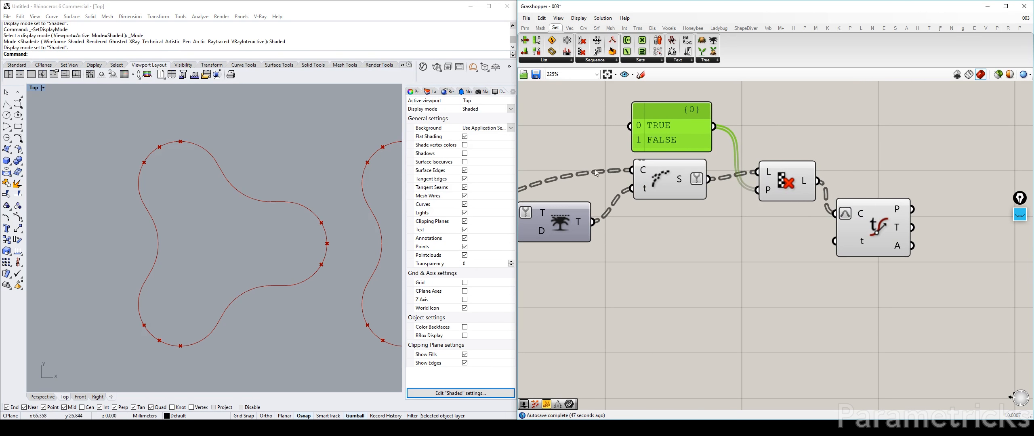
{"action": "left_click", "coordinate": [879, 244]}
{"action": "key", "text": "Delete"}
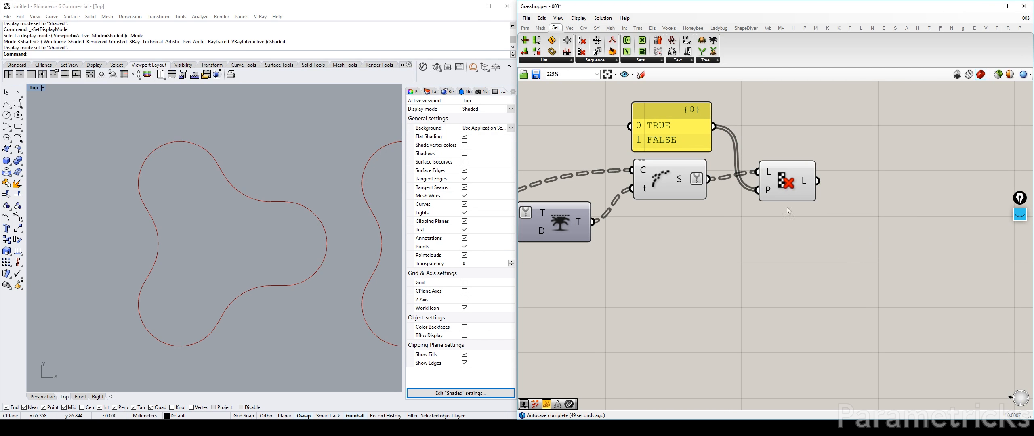
Step: Invert the P input of Cull Pattern and turn off the preview of Shatter
{"action": "left_click", "coordinate": [662, 173]}
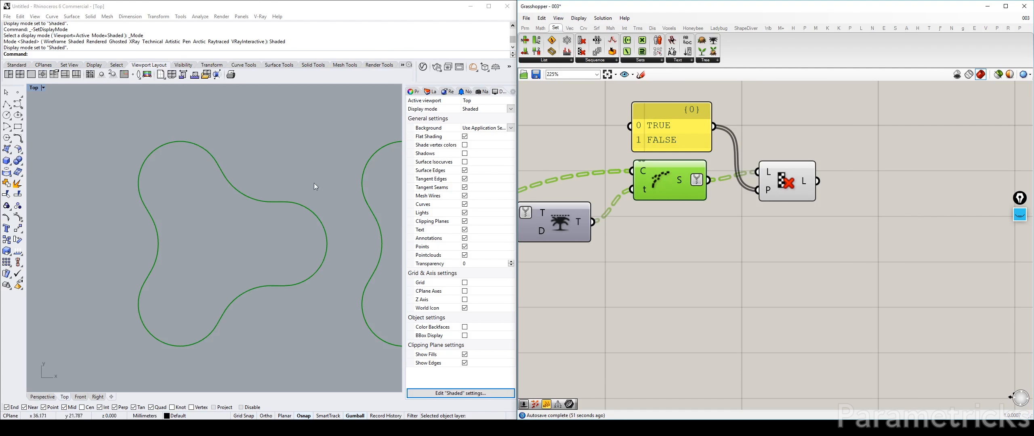
{"action": "scroll", "coordinate": [209, 189], "scroll_direction": "down", "scroll_amount": 5}
{"action": "right_click_drag", "start_coordinate": [177, 190], "coordinate": [204, 194]}
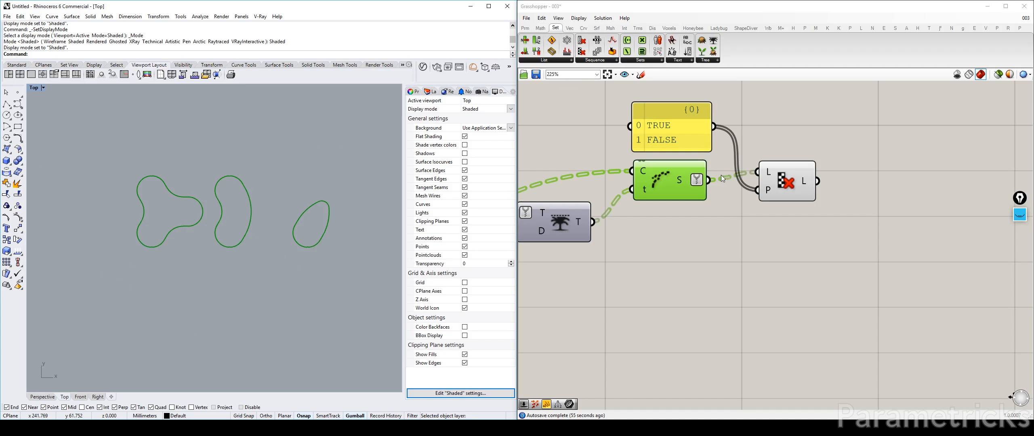
{"action": "right_click_drag", "start_coordinate": [684, 183], "coordinate": [752, 181]}
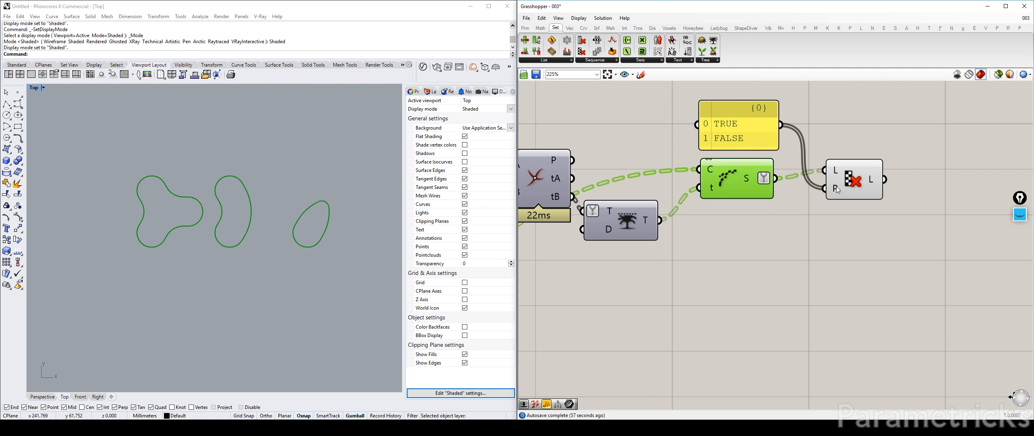
{"action": "right_click", "coordinate": [836, 188]}
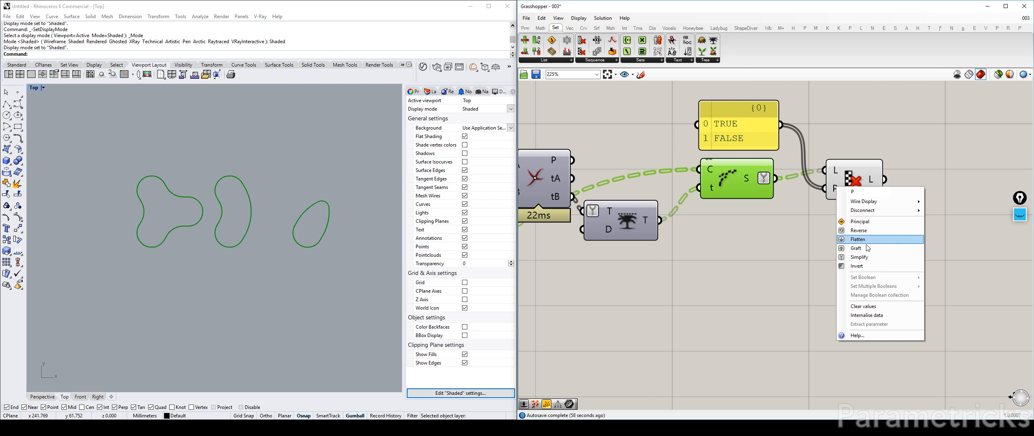
{"action": "left_click", "coordinate": [858, 266]}
{"action": "left_click", "coordinate": [726, 188]}
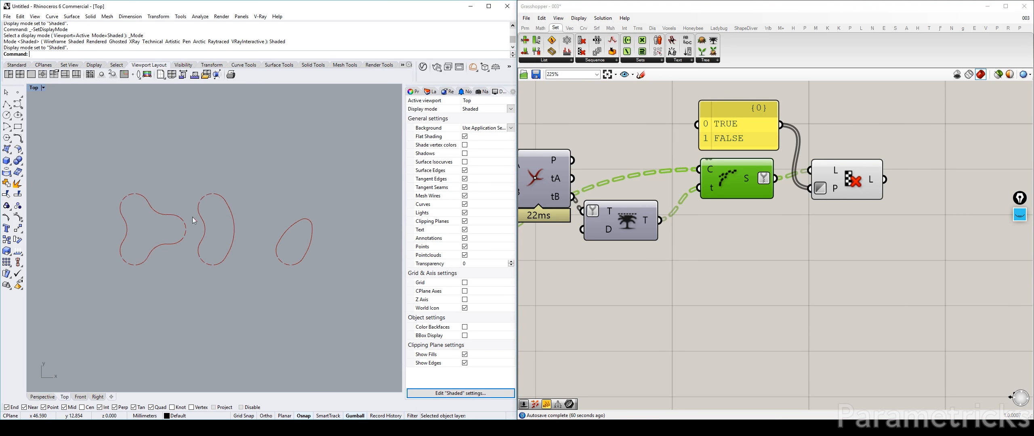
Step: Check the inversely culled segments and remove the inversion from the P input of Cull Pattern
{"action": "scroll", "coordinate": [207, 195], "scroll_direction": "up", "scroll_amount": 6}
{"action": "scroll", "coordinate": [208, 206], "scroll_direction": "down", "scroll_amount": 5}
{"action": "scroll", "coordinate": [226, 226], "scroll_direction": "up", "scroll_amount": 3}
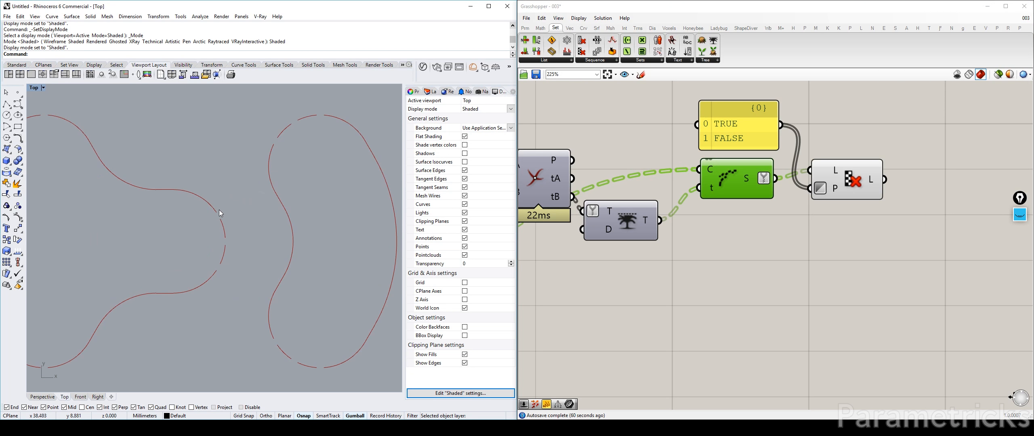
{"action": "scroll", "coordinate": [225, 218], "scroll_direction": "down", "scroll_amount": 4}
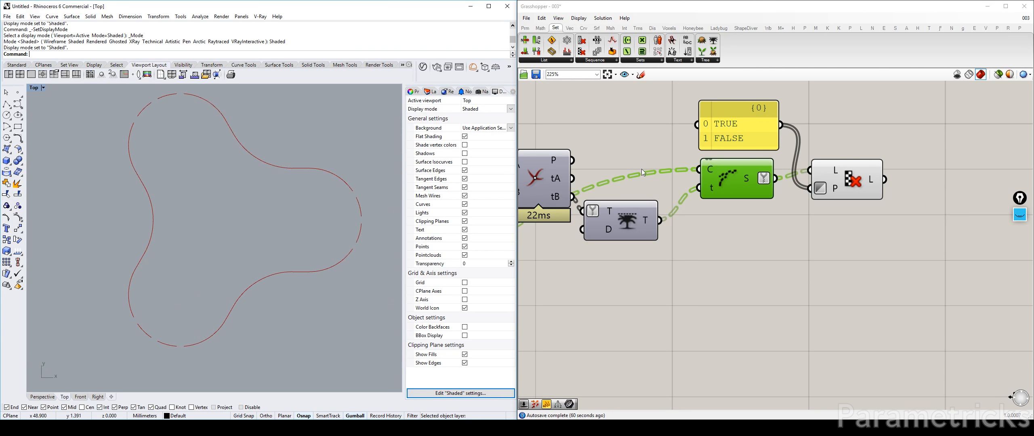
{"action": "right_click", "coordinate": [834, 189]}
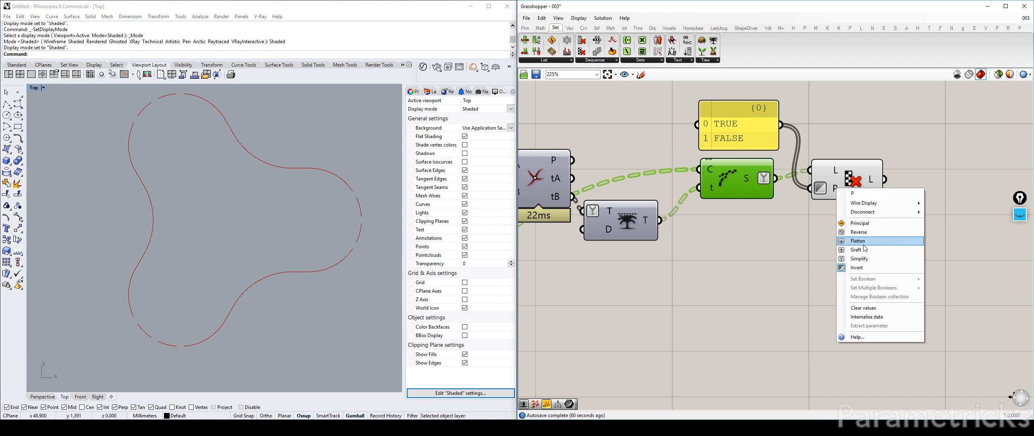
{"action": "left_click", "coordinate": [864, 268]}
{"action": "left_click_drag", "start_coordinate": [744, 129], "coordinate": [746, 127]}
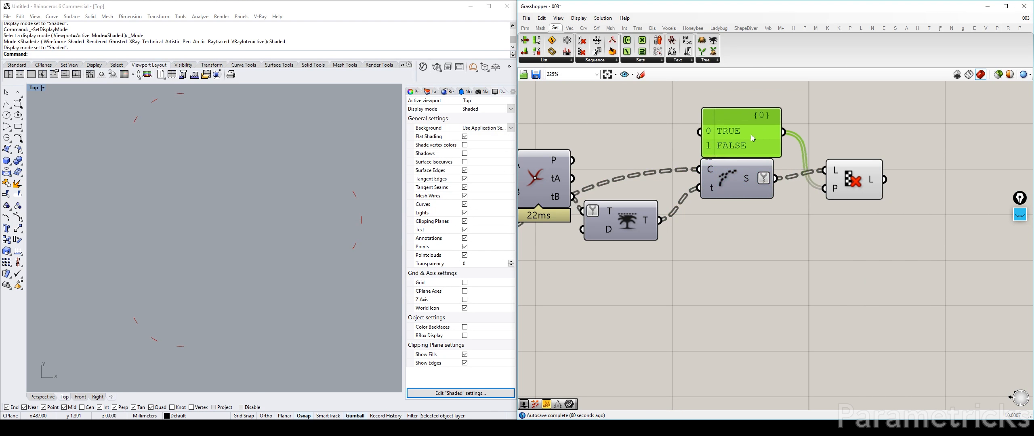
Step: Turn the preview of Shatter back on and shift the TRUE/FALSE panel slightly above it
{"action": "right_click_drag", "start_coordinate": [268, 196], "coordinate": [258, 202]}
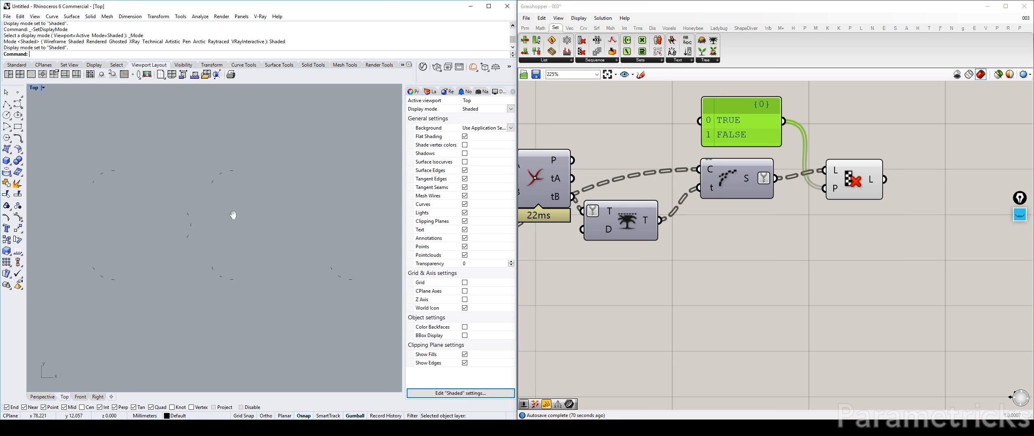
{"action": "right_click_drag", "start_coordinate": [613, 156], "coordinate": [662, 154]}
{"action": "left_click", "coordinate": [785, 178]}
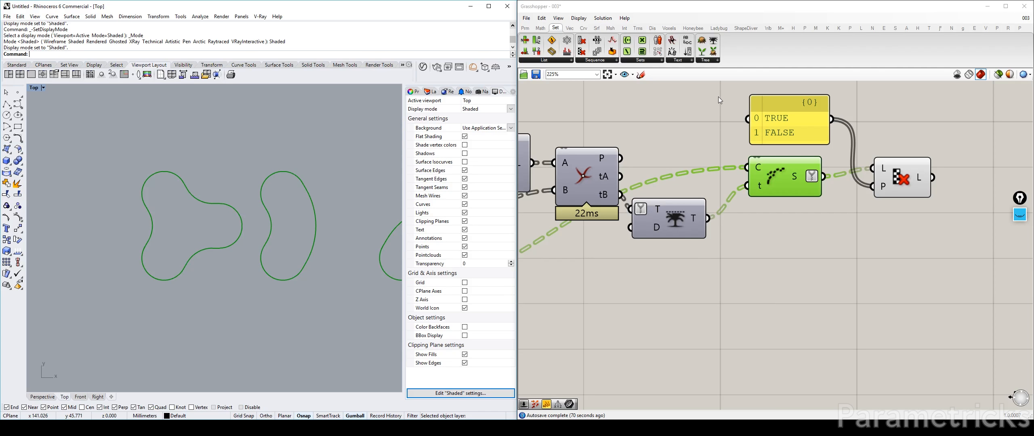
{"action": "mouse_move", "coordinate": [790, 134]}
{"action": "left_mouse_down"}
{"action": "mouse_move", "coordinate": [706, 147]}
{"action": "mouse_move", "coordinate": [763, 122]}
{"action": "mouse_move", "coordinate": [777, 138]}
{"action": "left_mouse_up"}
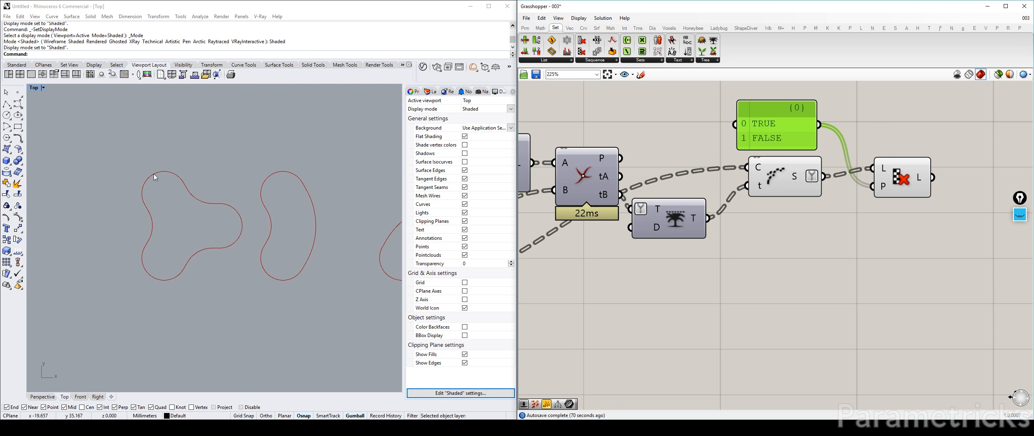
{"action": "scroll", "coordinate": [153, 174], "scroll_direction": "up", "scroll_amount": 3}
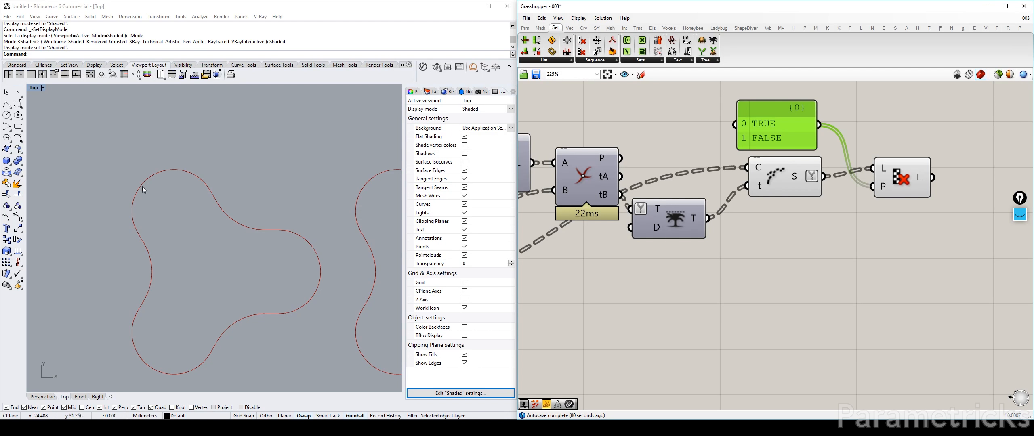
Step: Examine the joined curves and the segments passed on by Cull Pattern in the viewport
{"action": "mouse_move", "coordinate": [807, 163]}
{"action": "scroll", "coordinate": [680, 213], "scroll_direction": "down", "scroll_amount": 5}
{"action": "left_click", "coordinate": [631, 200]}
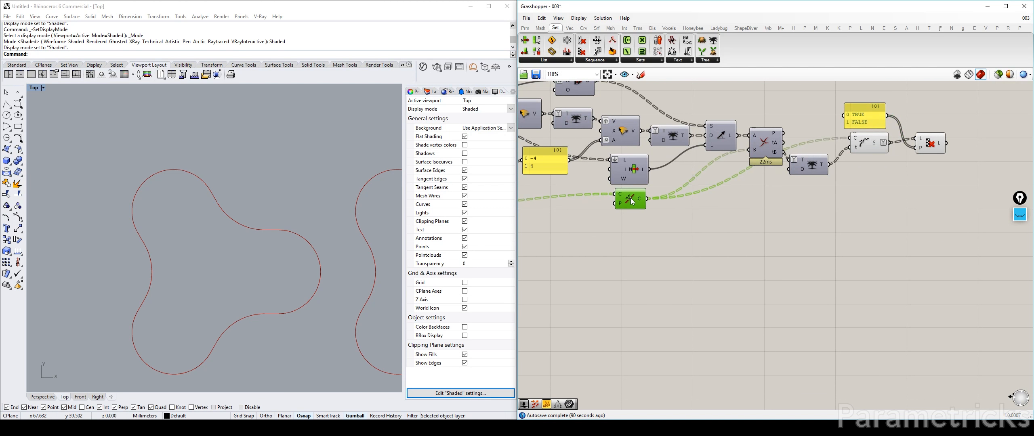
{"action": "right_click_drag", "start_coordinate": [735, 178], "coordinate": [534, 198]}
{"action": "scroll", "coordinate": [690, 162], "scroll_direction": "down", "scroll_amount": 3}
{"action": "scroll", "coordinate": [656, 153], "scroll_direction": "up", "scroll_amount": 2}
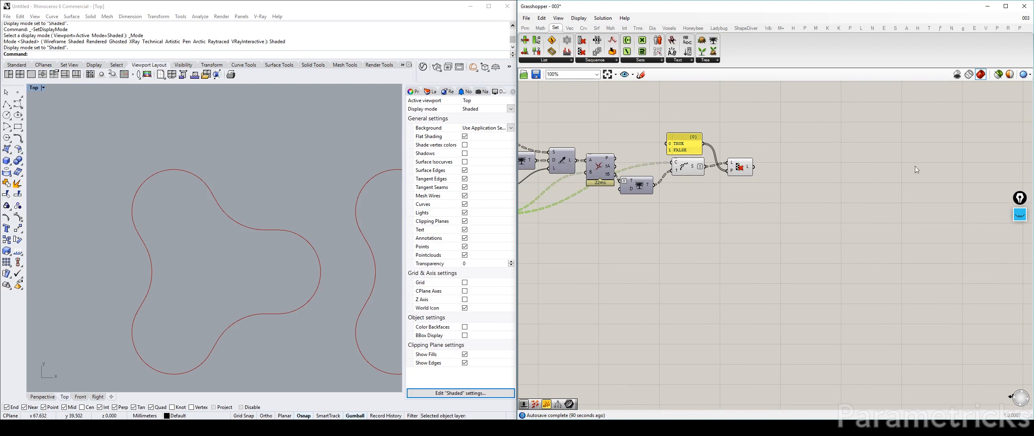
{"action": "scroll", "coordinate": [691, 139], "scroll_direction": "up", "scroll_amount": 3}
{"action": "left_click", "coordinate": [687, 140]}
{"action": "left_click", "coordinate": [755, 175]}
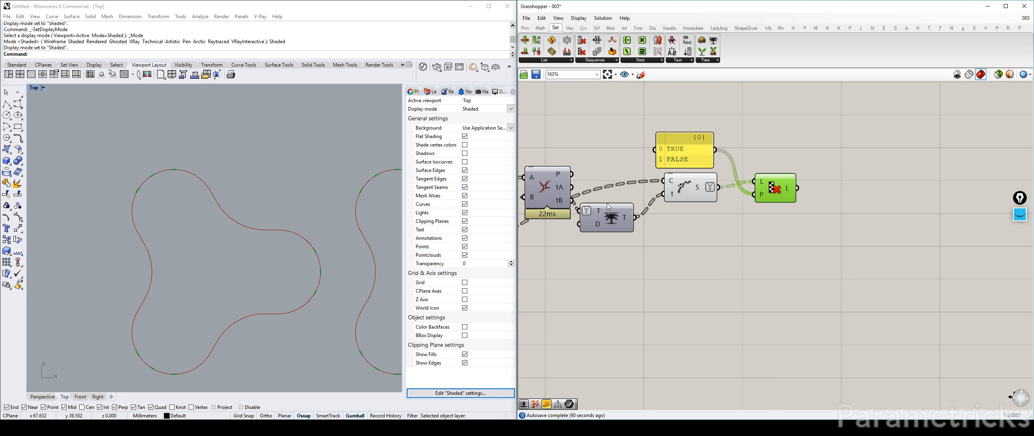
Step: Nudge the TRUE/FALSE panel above Shatter and inspect the segments left by Cull Pattern
{"action": "mouse_move", "coordinate": [594, 208]}
{"action": "left_click_drag", "start_coordinate": [686, 145], "coordinate": [691, 144]}
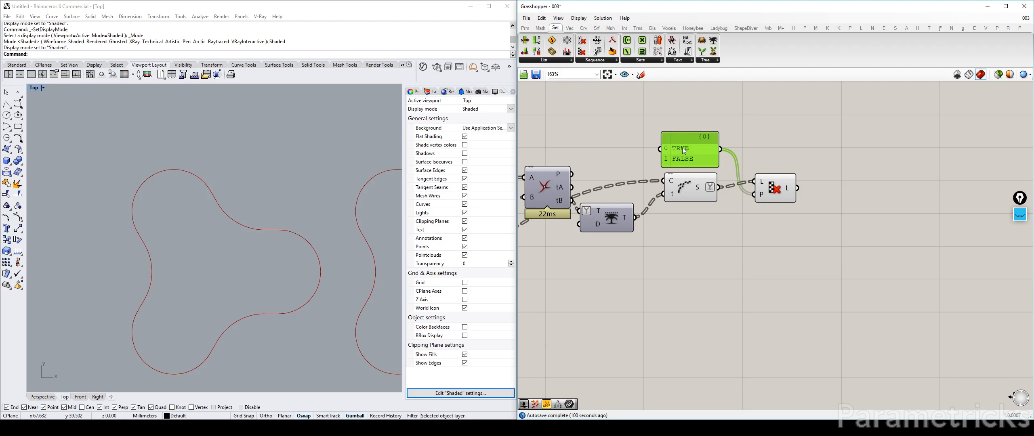
{"action": "scroll", "coordinate": [687, 144], "scroll_direction": "up", "scroll_amount": 4}
{"action": "left_click_drag", "start_coordinate": [699, 154], "coordinate": [698, 152]}
{"action": "left_click", "coordinate": [768, 137]}
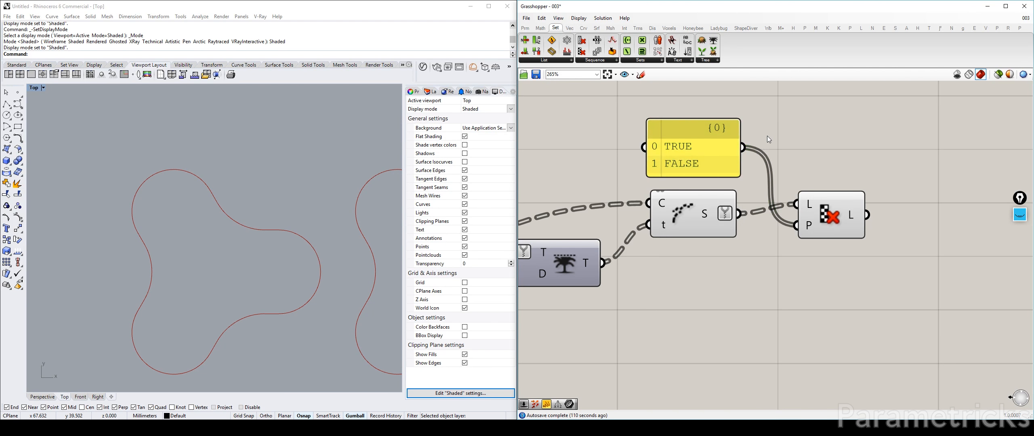
{"action": "left_click", "coordinate": [821, 215]}
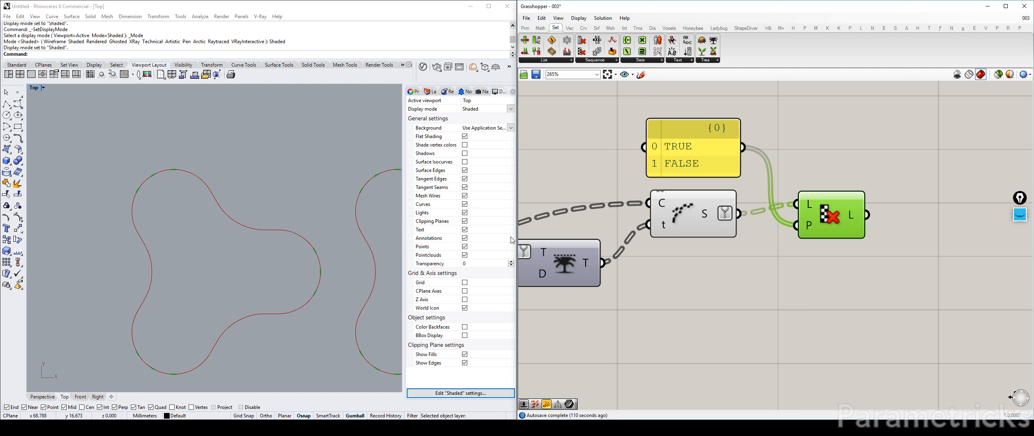
{"action": "right_click_drag", "start_coordinate": [717, 249], "coordinate": [701, 220]}
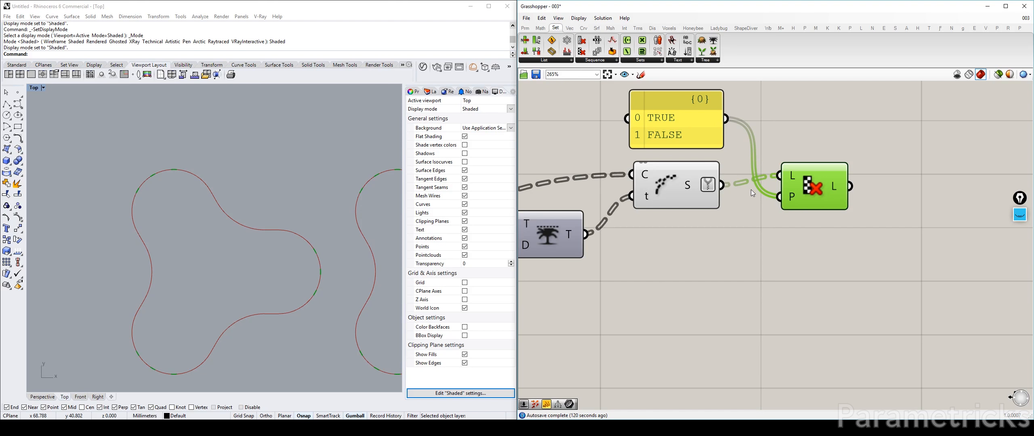
Step: Turn off the preview of the Shatter component
{"action": "scroll", "coordinate": [697, 187], "scroll_direction": "down", "scroll_amount": 3}
{"action": "scroll", "coordinate": [683, 188], "scroll_direction": "up", "scroll_amount": 4}
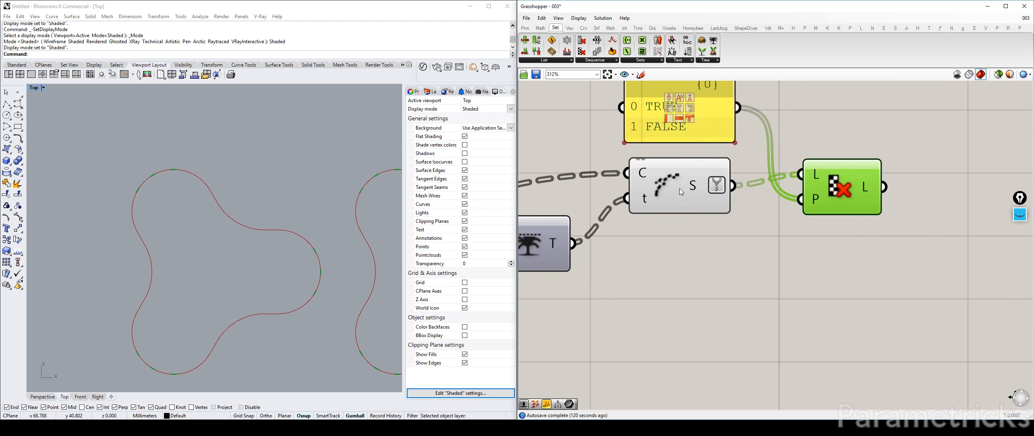
{"action": "left_click", "coordinate": [829, 250]}
{"action": "left_click", "coordinate": [687, 191]}
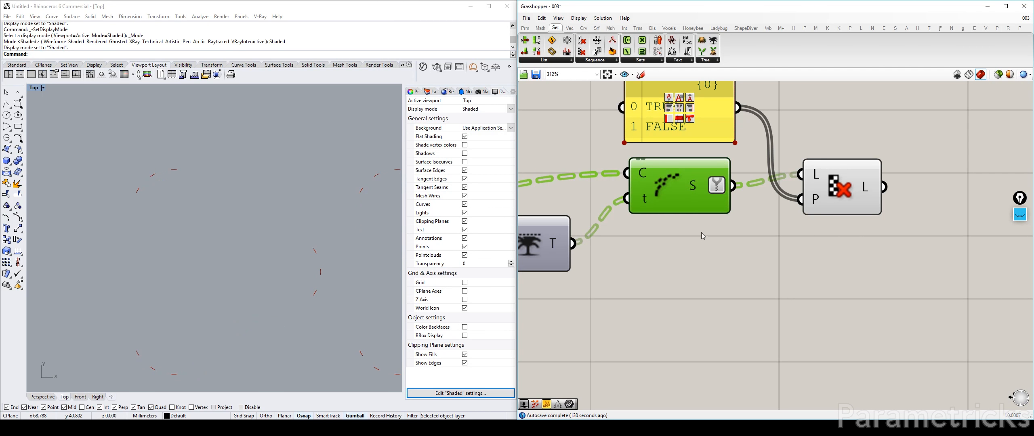
{"action": "scroll", "coordinate": [702, 233], "scroll_direction": "down", "scroll_amount": 3}
{"action": "key", "text": "ctrl+q"}
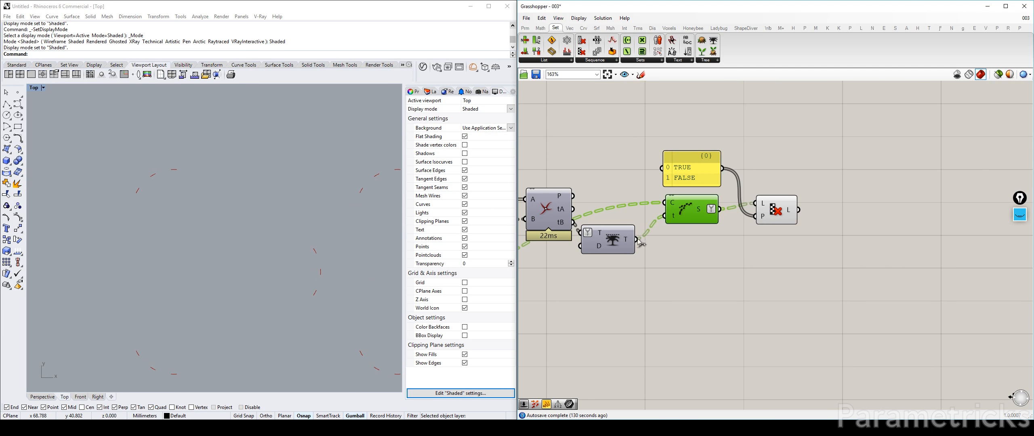
Step: Shift the SECONDARY ARC SETTING OUT parameter slightly and inspect the joined arcs output by Join Curves
{"action": "scroll", "coordinate": [115, 196], "scroll_direction": "down", "scroll_amount": 6}
{"action": "right_click_drag", "start_coordinate": [679, 231], "coordinate": [777, 216]}
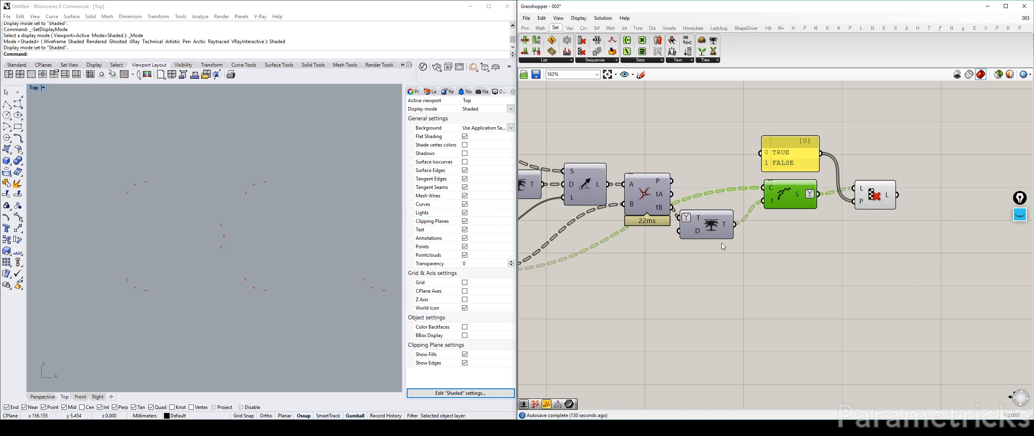
{"action": "right_click_drag", "start_coordinate": [622, 240], "coordinate": [869, 206]}
{"action": "scroll", "coordinate": [753, 230], "scroll_direction": "down", "scroll_amount": 3}
{"action": "right_click_drag", "start_coordinate": [619, 244], "coordinate": [907, 217]}
{"action": "left_click_drag", "start_coordinate": [795, 216], "coordinate": [809, 208]}
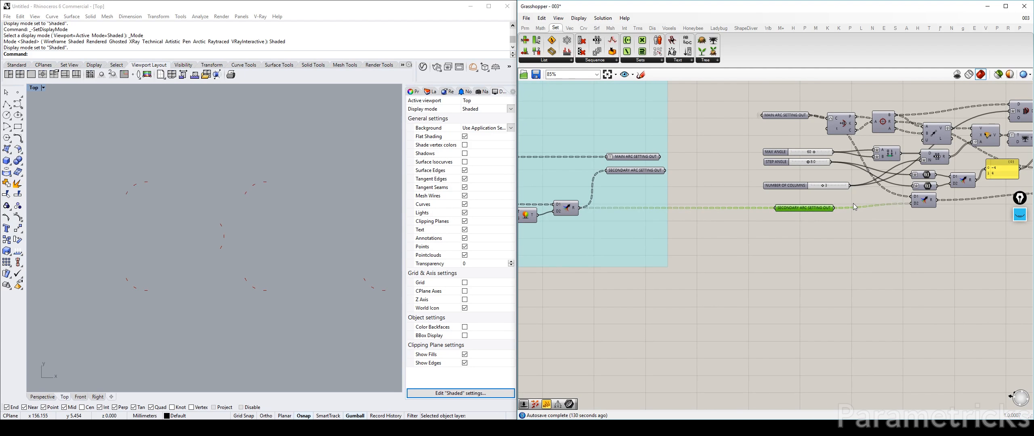
{"action": "right_click_drag", "start_coordinate": [854, 206], "coordinate": [641, 201]}
{"action": "left_click", "coordinate": [852, 192]}
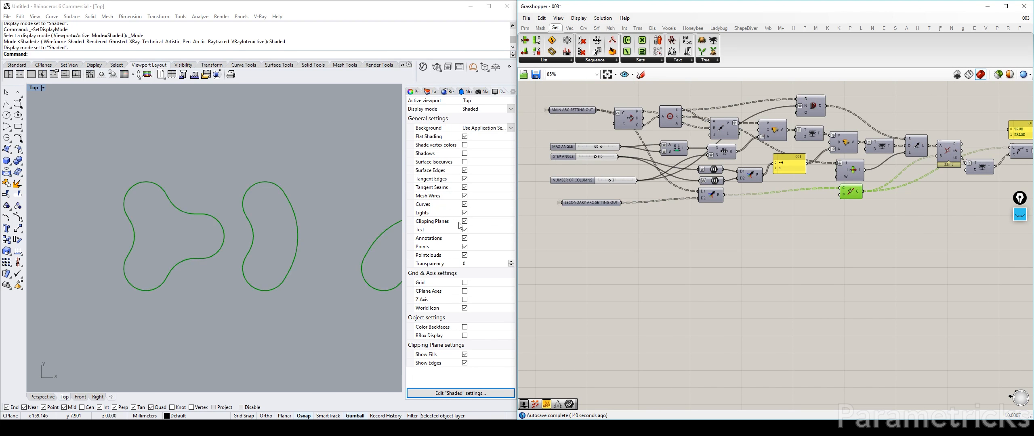
{"action": "right_click_drag", "start_coordinate": [289, 229], "coordinate": [243, 234]}
Step: Add a number slider starting at 1.0 with a maximum of 5 below the column definition
{"action": "left_click", "coordinate": [780, 252]}
{"action": "double_click", "coordinate": [776, 250]}
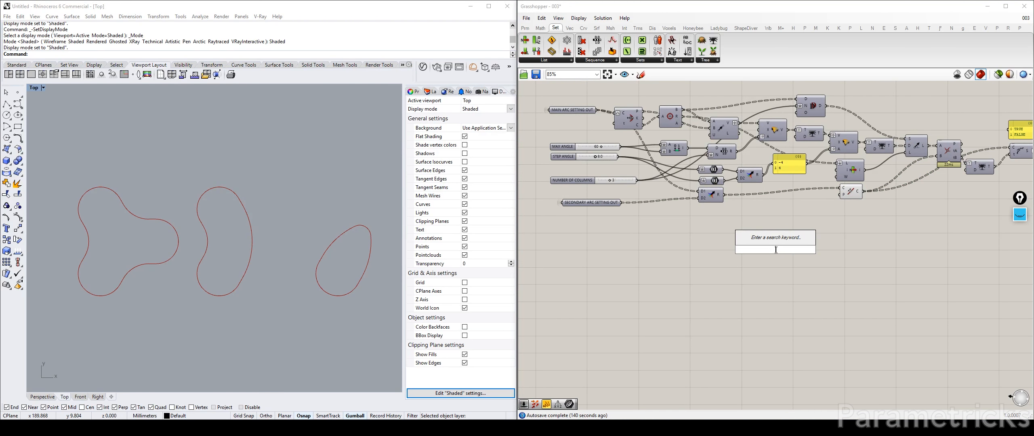
{"action": "type", "text": "1<"}
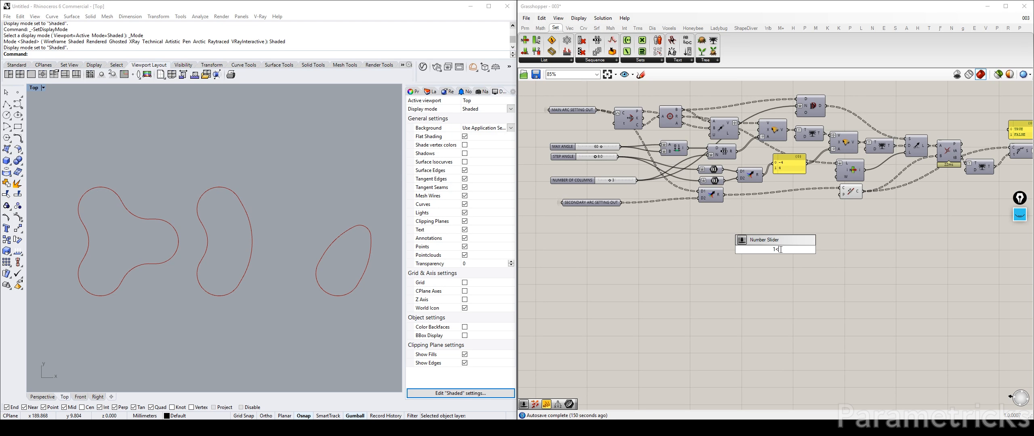
{"action": "type", "text": "6"}
{"action": "key", "text": "BackSpace"}
{"action": "type", "text": "5"}
{"action": "key", "text": "Return"}
Step: Rename the new slider BALCONY DEPTH
{"action": "scroll", "coordinate": [780, 249], "scroll_direction": "up", "scroll_amount": 4}
{"action": "right_click", "coordinate": [752, 250]}
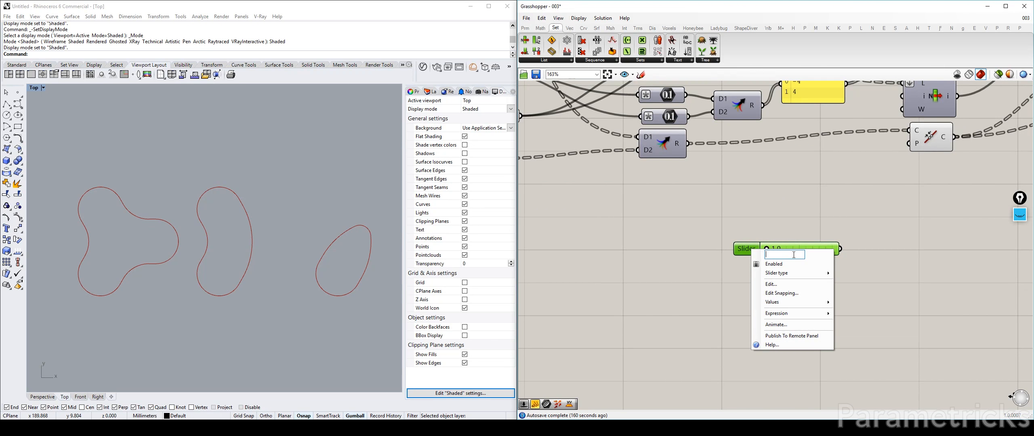
{"action": "type", "text": "BALCONY DEPO"}
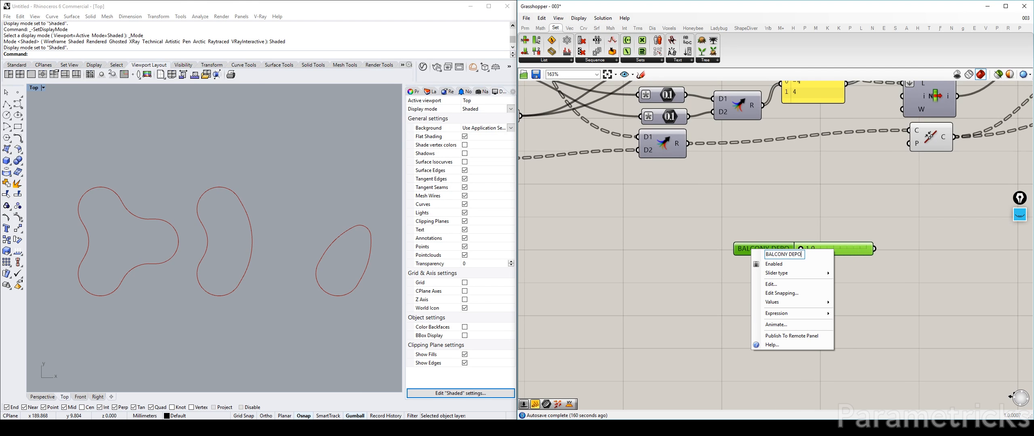
{"action": "key", "text": "BackSpace"}
{"action": "type", "text": "TH"}
{"action": "key", "text": "Return"}
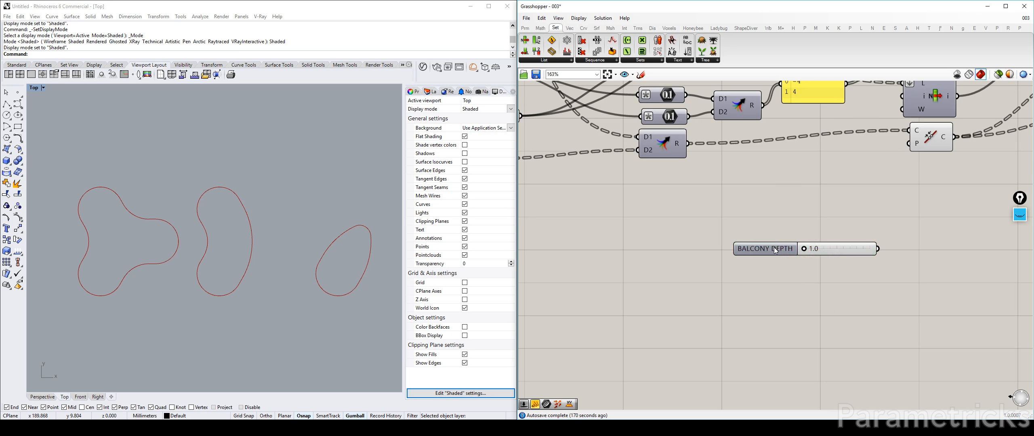
Step: Move the BALCONY DEPTH slider under the STRAIGHT SECTION slider at the MAIN PARAMETERS group
{"action": "left_click", "coordinate": [776, 250]}
{"action": "scroll", "coordinate": [777, 251], "scroll_direction": "down", "scroll_amount": 6}
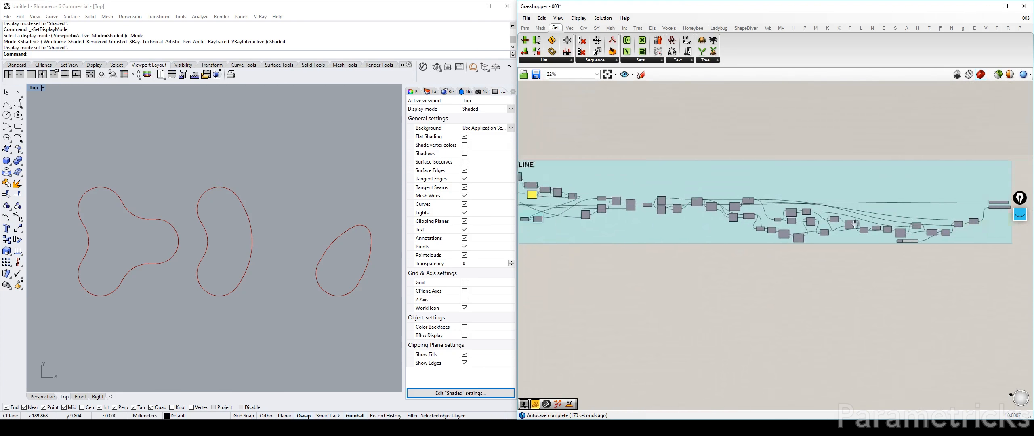
{"action": "scroll", "coordinate": [756, 199], "scroll_direction": "up", "scroll_amount": 6}
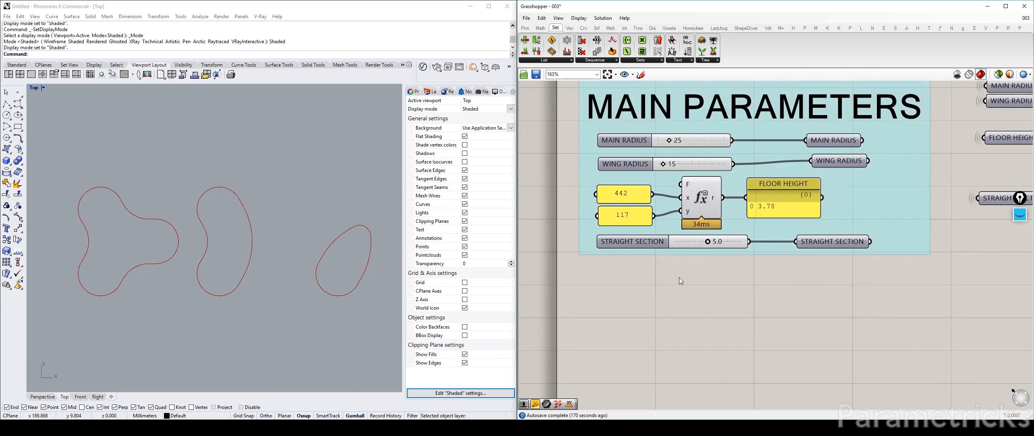
{"action": "left_click_drag", "start_coordinate": [740, 248], "coordinate": [627, 270]}
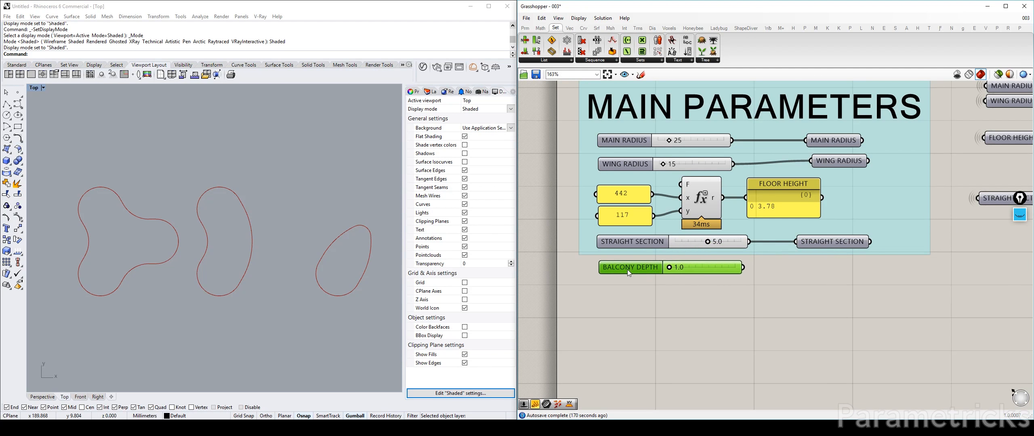
{"action": "right_click", "coordinate": [864, 218]}
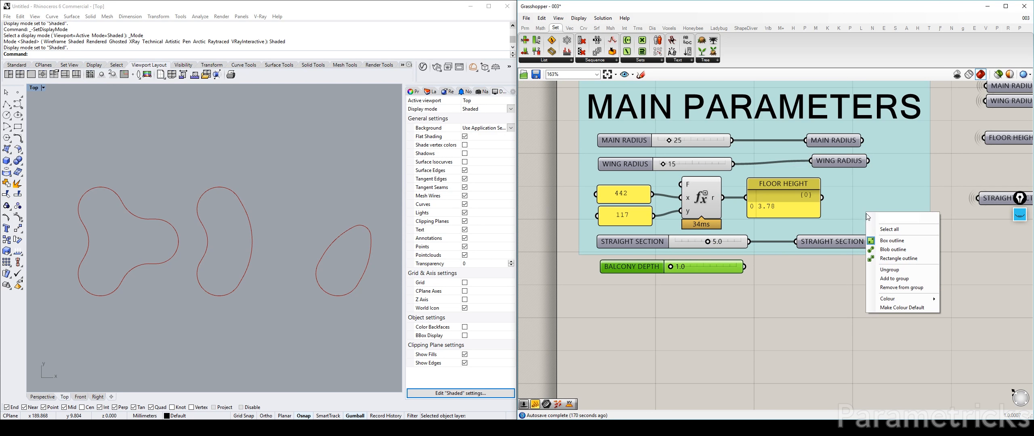
{"action": "left_click", "coordinate": [823, 265]}
Step: Duplicate the two linked STRAIGHT SECTION parameters and place the copies just below the originals
{"action": "left_click", "coordinate": [831, 242]}
{"action": "right_click_drag", "start_coordinate": [970, 210], "coordinate": [827, 208]}
{"action": "left_click", "coordinate": [868, 197], "text": "shift"}
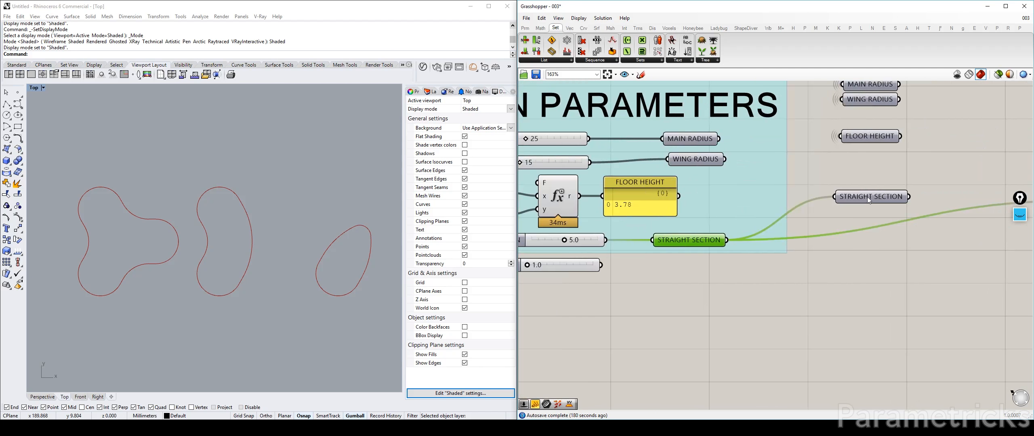
{"action": "left_click_drag", "start_coordinate": [869, 196], "coordinate": [870, 223], "text": "alt"}
{"action": "right_click_drag", "start_coordinate": [654, 294], "coordinate": [692, 283]}
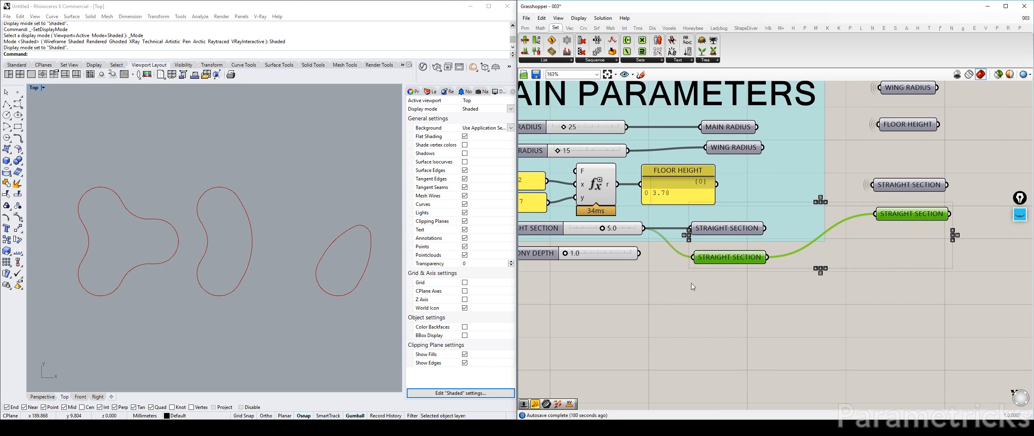
Step: Wire the BALCONY DEPTH slider into the first copied parameter and align the receiving parameter with its column
{"action": "left_click", "coordinate": [692, 283]}
{"action": "left_click_drag", "start_coordinate": [639, 254], "coordinate": [696, 259]}
{"action": "right_click_drag", "start_coordinate": [624, 269], "coordinate": [541, 266]}
{"action": "left_click_drag", "start_coordinate": [645, 263], "coordinate": [791, 230]}
{"action": "right_click_drag", "start_coordinate": [606, 264], "coordinate": [846, 241]}
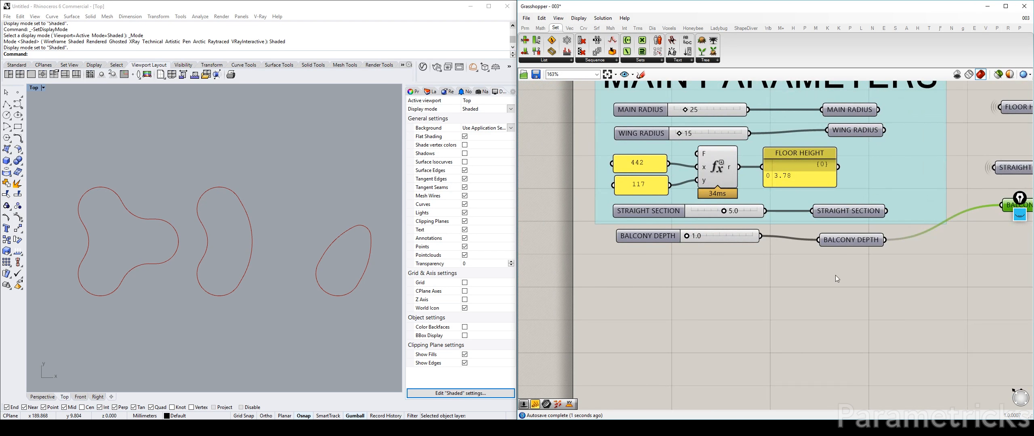
Step: Add the BALCONY DEPTH slider and its adjoining parameter to the MAIN PARAMETERS group
{"action": "scroll", "coordinate": [845, 275], "scroll_direction": "down", "scroll_amount": 3}
{"action": "left_click_drag", "start_coordinate": [880, 281], "coordinate": [728, 191]}
{"action": "right_click", "coordinate": [862, 217]}
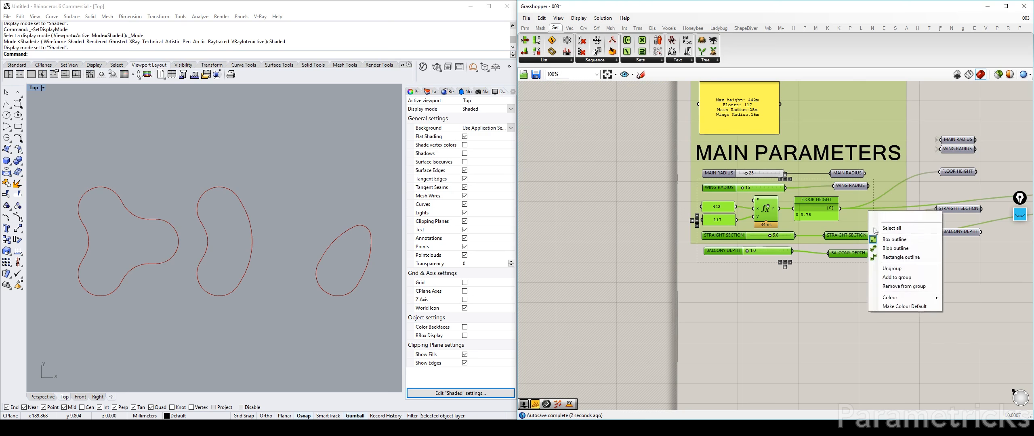
{"action": "left_click", "coordinate": [894, 278]}
Step: Place the receiving BALCONY DEPTH parameter below SECONDARY ARC SETTING OUT in the column definition
{"action": "right_click_drag", "start_coordinate": [894, 278], "coordinate": [548, 237]}
{"action": "left_click", "coordinate": [686, 231]}
{"action": "scroll", "coordinate": [685, 233], "scroll_direction": "down", "scroll_amount": 4}
{"action": "right_click_drag", "start_coordinate": [1010, 279], "coordinate": [697, 267]}
{"action": "scroll", "coordinate": [775, 204], "scroll_direction": "up", "scroll_amount": 8}
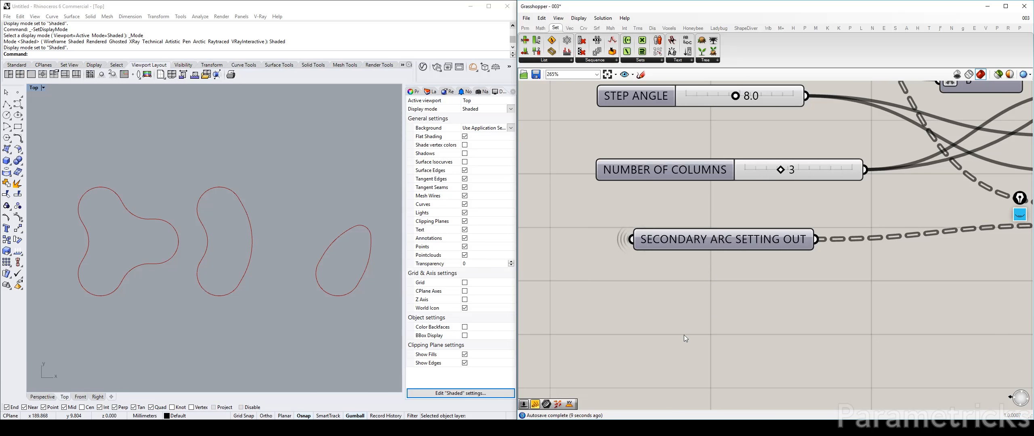
{"action": "key", "text": "ctrl+v"}
{"action": "left_click_drag", "start_coordinate": [772, 247], "coordinate": [712, 281]}
Step: Examine the hidden wire linking the pasted BALCONY DEPTH parameter back to the main parameters
{"action": "scroll", "coordinate": [710, 277], "scroll_direction": "down", "scroll_amount": 8}
{"action": "right_click_drag", "start_coordinate": [582, 267], "coordinate": [1006, 253]}
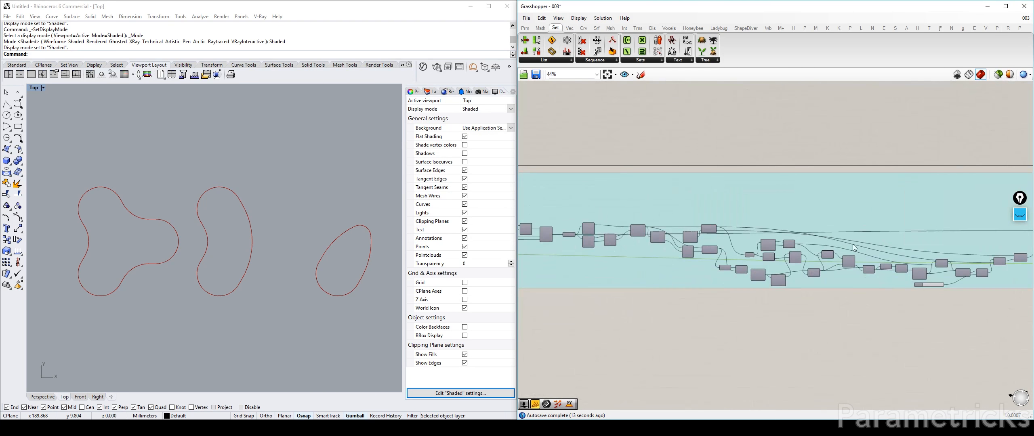
{"action": "left_click", "coordinate": [864, 331]}
{"action": "right_click_drag", "start_coordinate": [864, 331], "coordinate": [549, 310]}
{"action": "scroll", "coordinate": [860, 236], "scroll_direction": "up", "scroll_amount": 3}
{"action": "scroll", "coordinate": [860, 235], "scroll_direction": "up", "scroll_amount": 5}
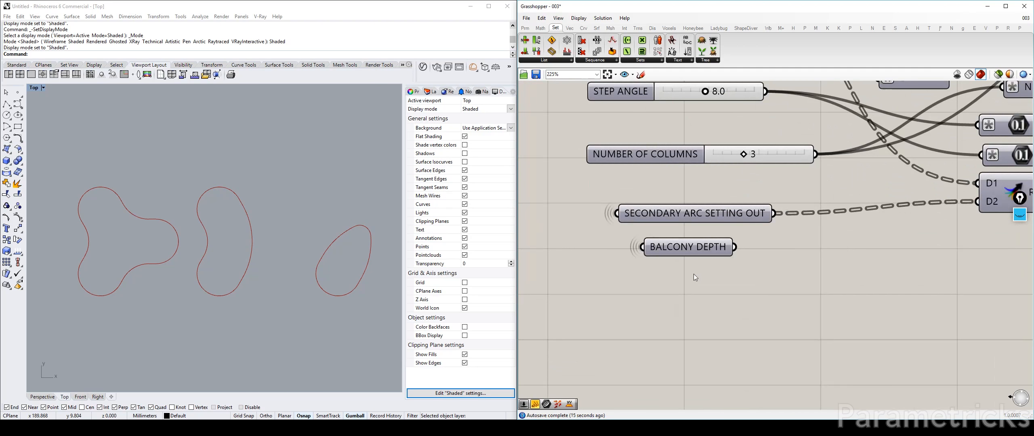
{"action": "left_click", "coordinate": [687, 247]}
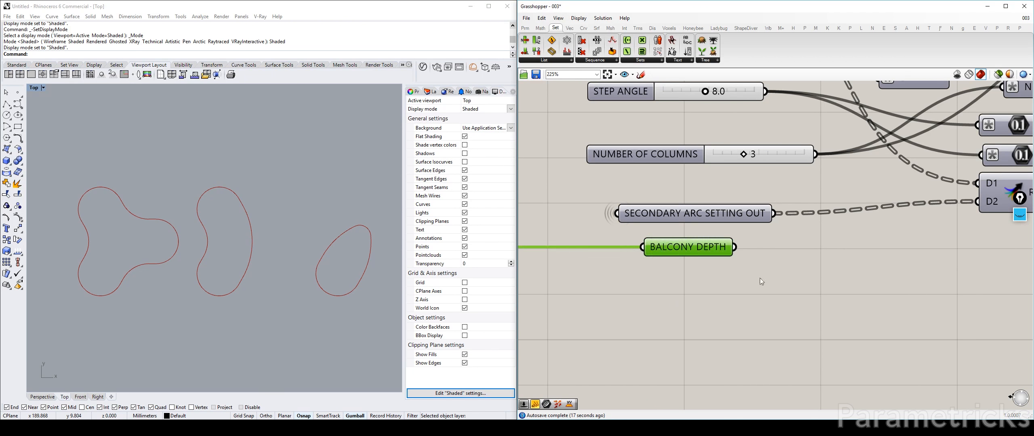
{"action": "right_click_drag", "start_coordinate": [760, 278], "coordinate": [705, 171]}
{"action": "left_click", "coordinate": [722, 259]}
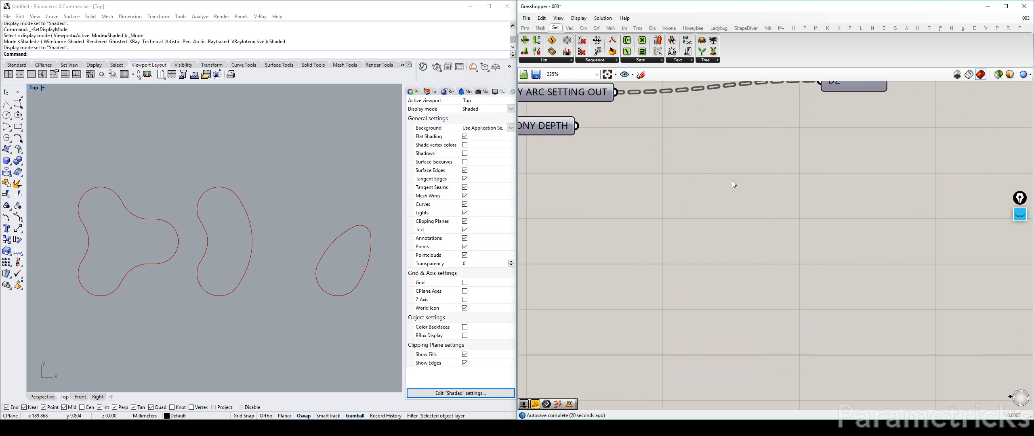
{"action": "scroll", "coordinate": [856, 272], "scroll_direction": "down", "scroll_amount": 2}
{"action": "right_click_drag", "start_coordinate": [854, 255], "coordinate": [770, 251]}
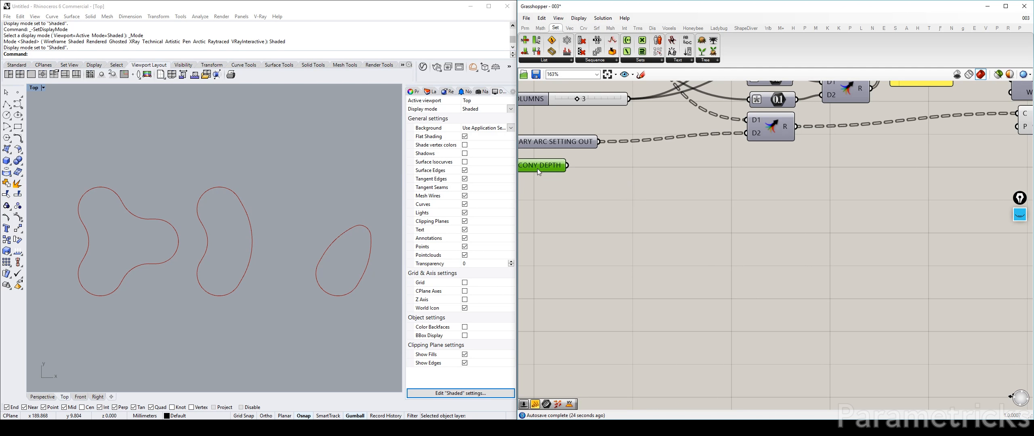
Step: Paste a series of copies of the BALCONY DEPTH parameter below the existing one
{"action": "left_click", "coordinate": [720, 318]}
{"action": "key", "text": "ctrl+v"}
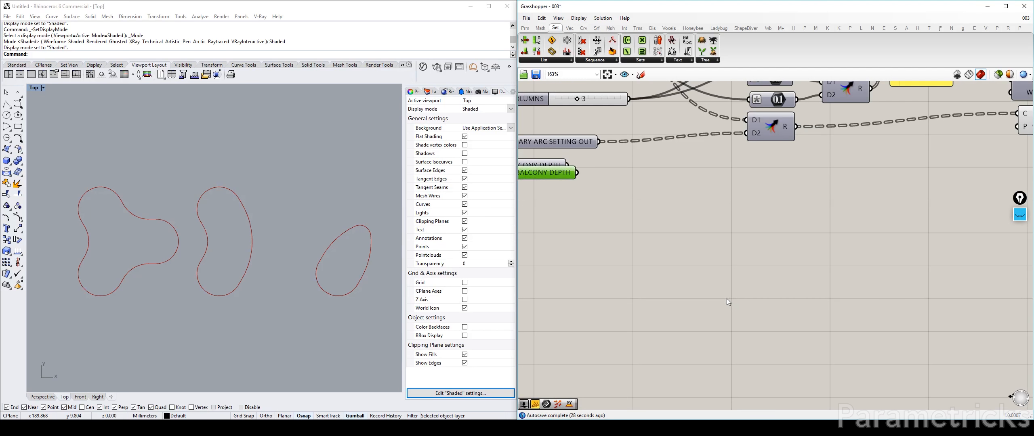
{"action": "key", "text": "ctrl+v"}
{"action": "key", "text": "ctrl+v"}
{"action": "key", "text": "ctrl+v"}
{"action": "key", "text": "ctrl+v"}
{"action": "key", "text": "ctrl+v"}
{"action": "key", "text": "ctrl+v"}
{"action": "key", "text": "ctrl+v"}
{"action": "key", "text": "ctrl+v"}
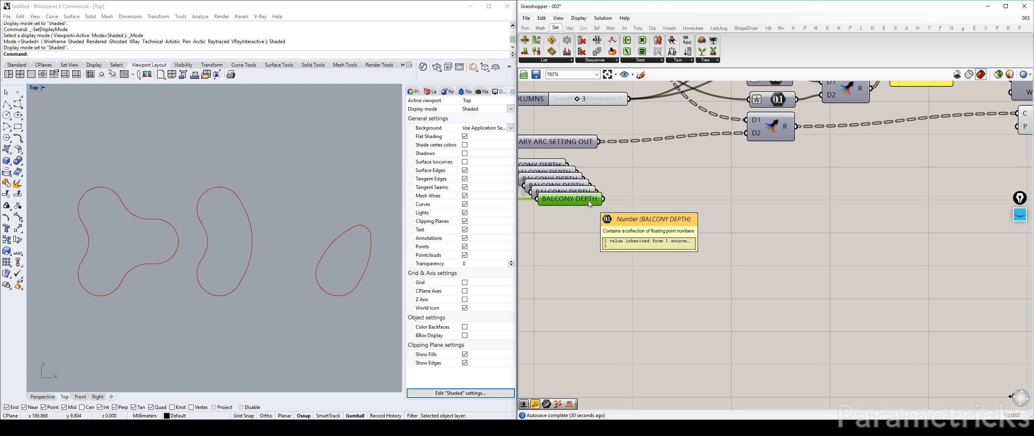
Step: Undo the series of repeated BALCONY DEPTH pastes, keeping only the single parameter below SECONDARY ARC SETTING OUT
{"action": "right_click_drag", "start_coordinate": [631, 209], "coordinate": [747, 225]}
{"action": "left_click_drag", "start_coordinate": [795, 288], "coordinate": [655, 206]}
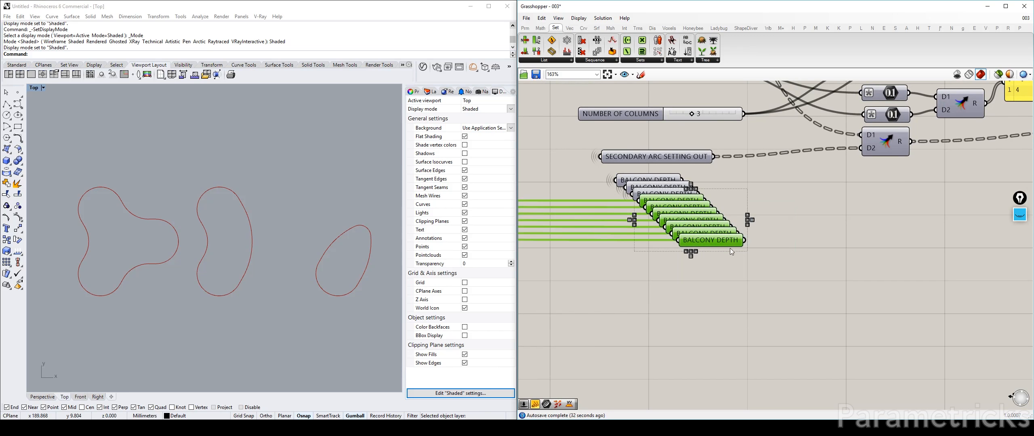
{"action": "scroll", "coordinate": [715, 240], "scroll_direction": "down", "scroll_amount": 4}
{"action": "mouse_move", "coordinate": [723, 242]}
{"action": "left_mouse_down"}
{"action": "mouse_move", "coordinate": [821, 276]}
{"action": "mouse_move", "coordinate": [1020, 286]}
{"action": "mouse_move", "coordinate": [717, 262]}
{"action": "left_mouse_up"}
{"action": "scroll", "coordinate": [870, 276], "scroll_direction": "down", "scroll_amount": 9}
{"action": "type", "text": "l"}
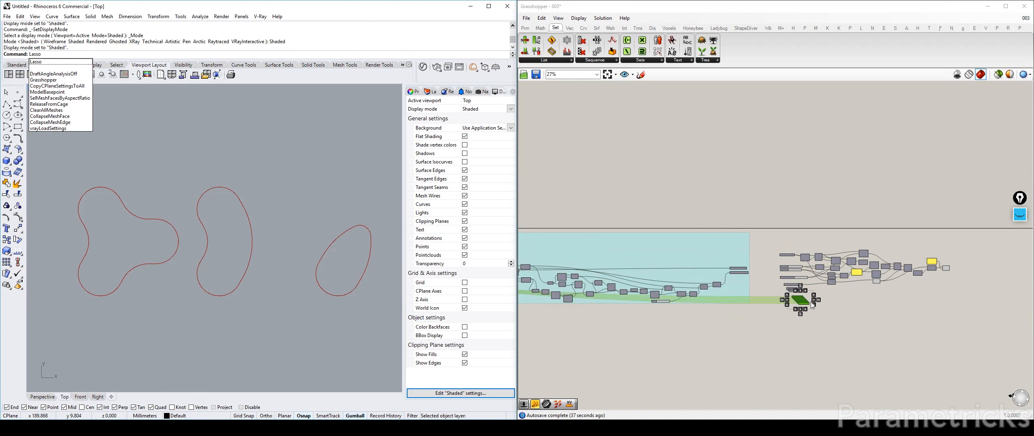
{"action": "scroll", "coordinate": [843, 304], "scroll_direction": "up", "scroll_amount": 10}
{"action": "key", "text": "ctrl+z"}
{"action": "key", "text": "ctrl+z"}
{"action": "key", "text": "ctrl+z"}
{"action": "key", "text": "ctrl+z"}
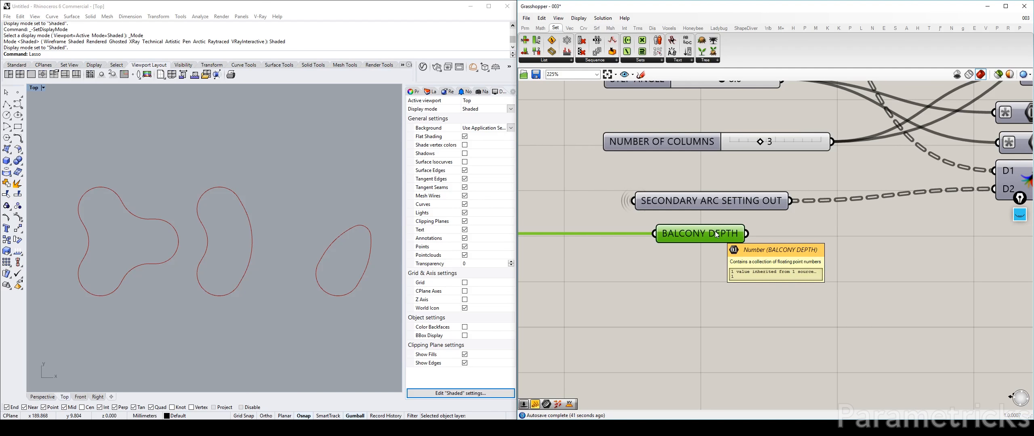
Step: Try pasting a copy of the BALCONY DEPTH parameter below the Cull Pattern component at the end of the definition
{"action": "scroll", "coordinate": [727, 243], "scroll_direction": "down", "scroll_amount": 5}
{"action": "right_click_drag", "start_coordinate": [950, 251], "coordinate": [742, 227]}
{"action": "scroll", "coordinate": [724, 194], "scroll_direction": "up", "scroll_amount": 6}
{"action": "right_click_drag", "start_coordinate": [804, 222], "coordinate": [689, 249]}
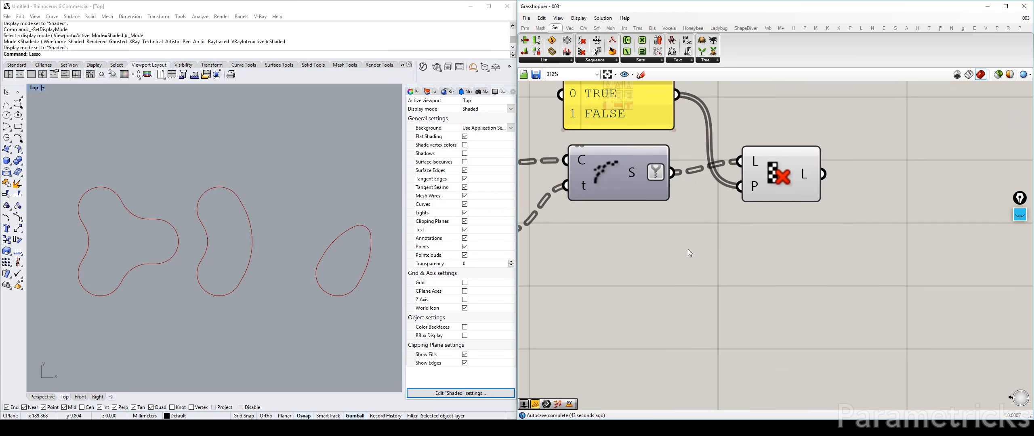
{"action": "scroll", "coordinate": [692, 258], "scroll_direction": "up", "scroll_amount": 4}
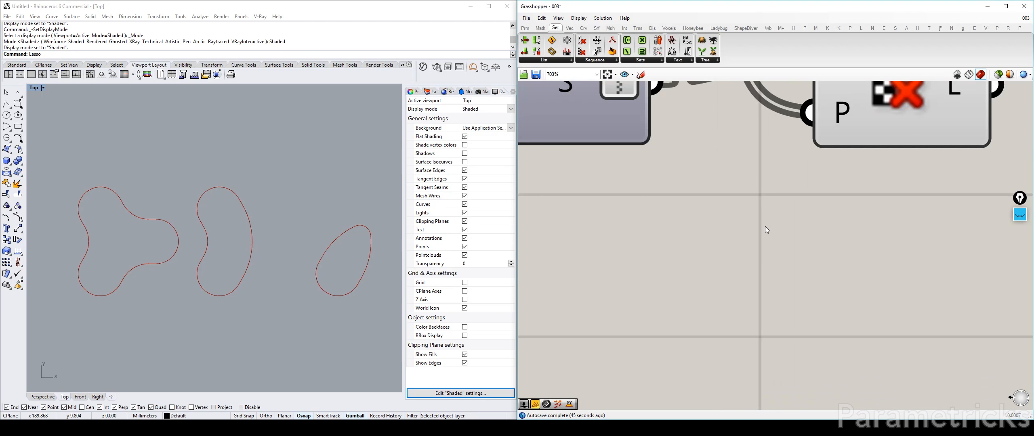
{"action": "scroll", "coordinate": [714, 253], "scroll_direction": "down", "scroll_amount": 3}
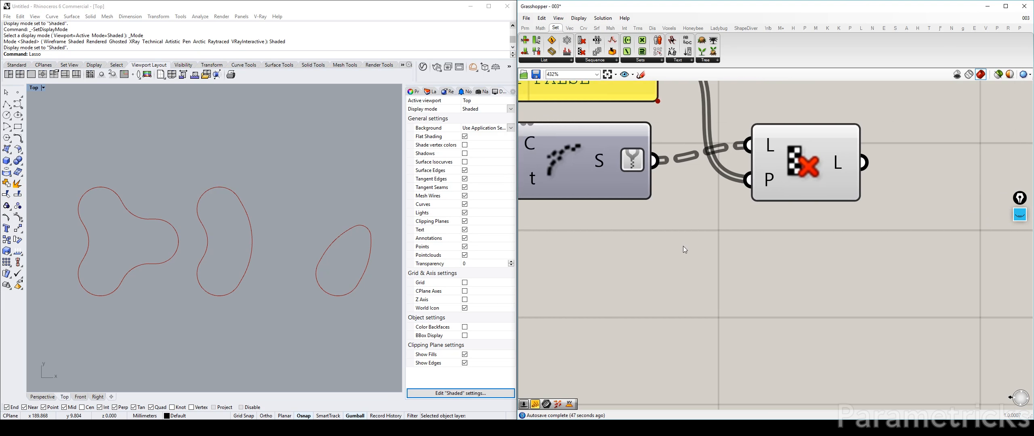
{"action": "key", "text": "ctrl+v"}
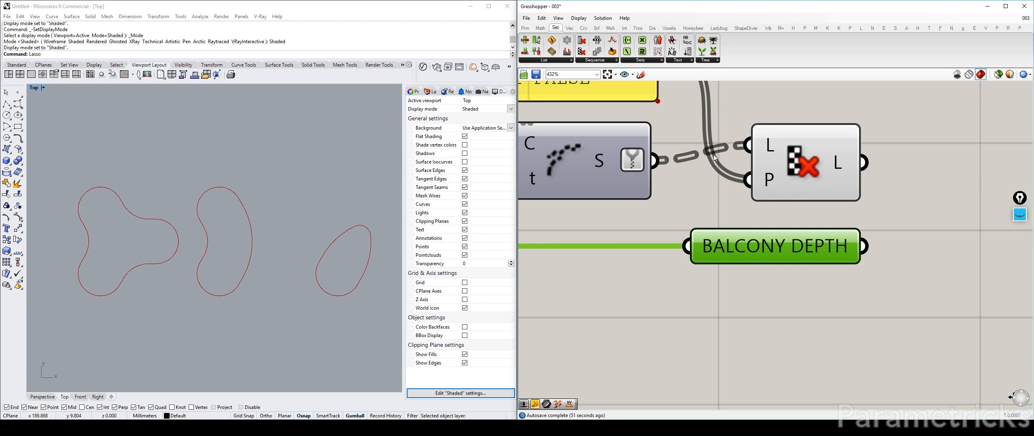
{"action": "scroll", "coordinate": [782, 242], "scroll_direction": "down", "scroll_amount": 7}
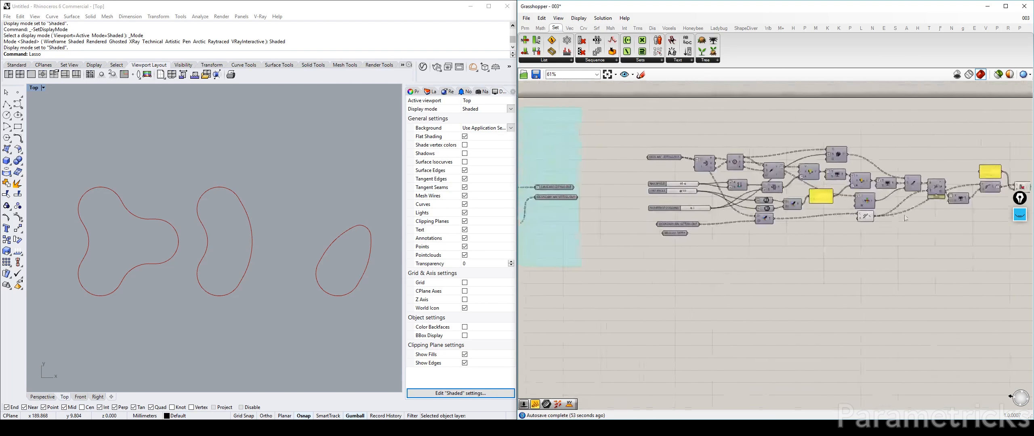
Step: Left-align BALCONY DEPTH, SECONDARY ARC SETTING OUT, the three sliders and MAIN ARC SETTING OUT in one column
{"action": "scroll", "coordinate": [719, 217], "scroll_direction": "up", "scroll_amount": 2}
{"action": "left_click", "coordinate": [629, 250]}
{"action": "left_click", "coordinate": [626, 231], "text": "shift"}
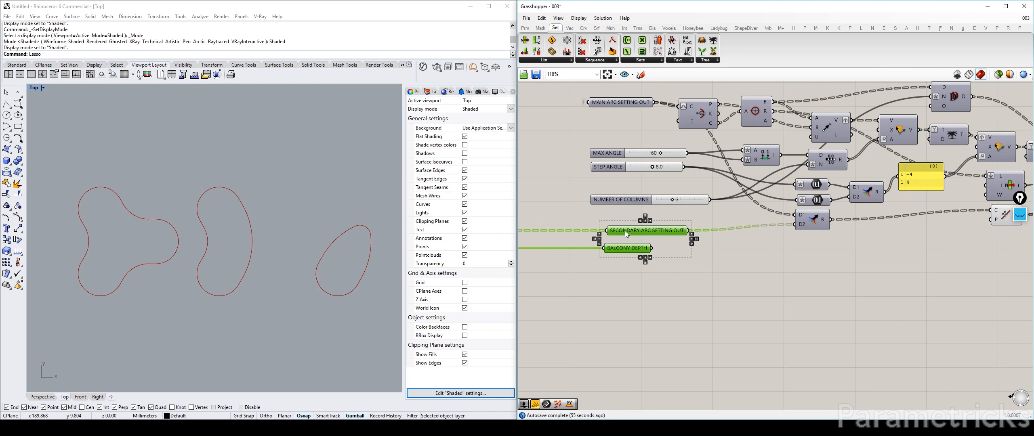
{"action": "left_click", "coordinate": [623, 249]}
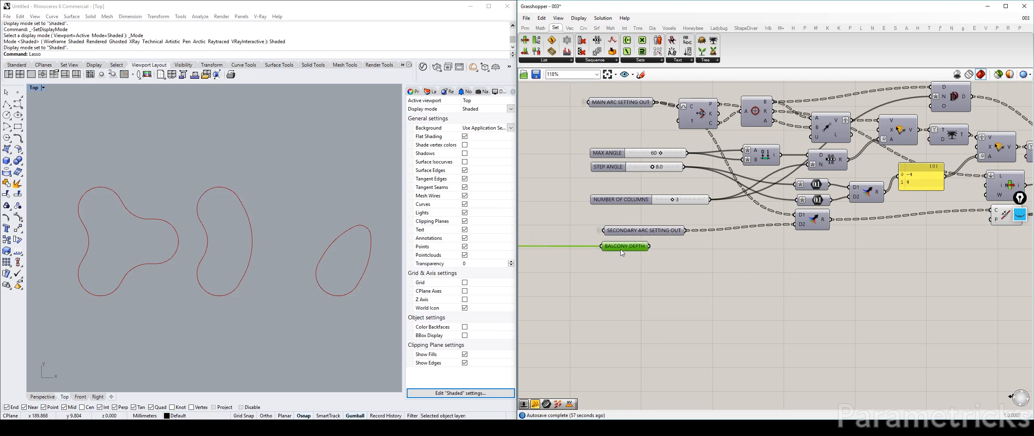
{"action": "left_click_drag", "start_coordinate": [629, 273], "coordinate": [580, 105]}
{"action": "left_click", "coordinate": [640, 256]}
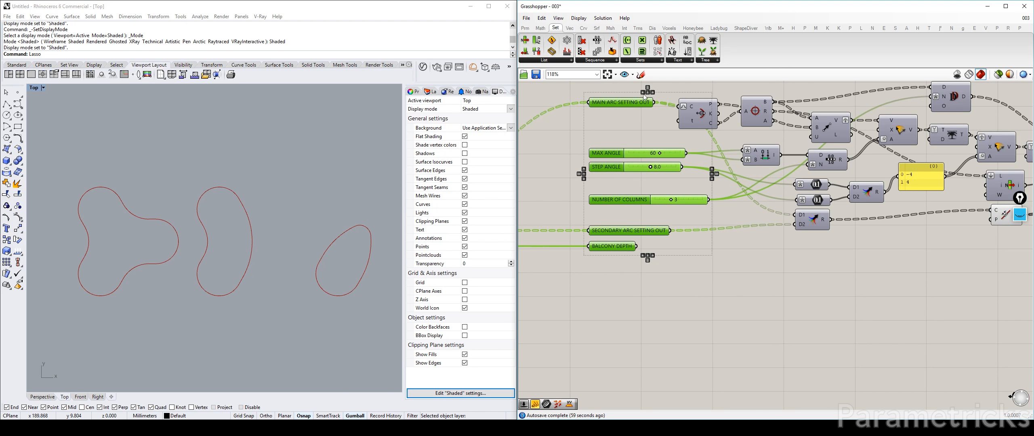
{"action": "left_click", "coordinate": [643, 251]}
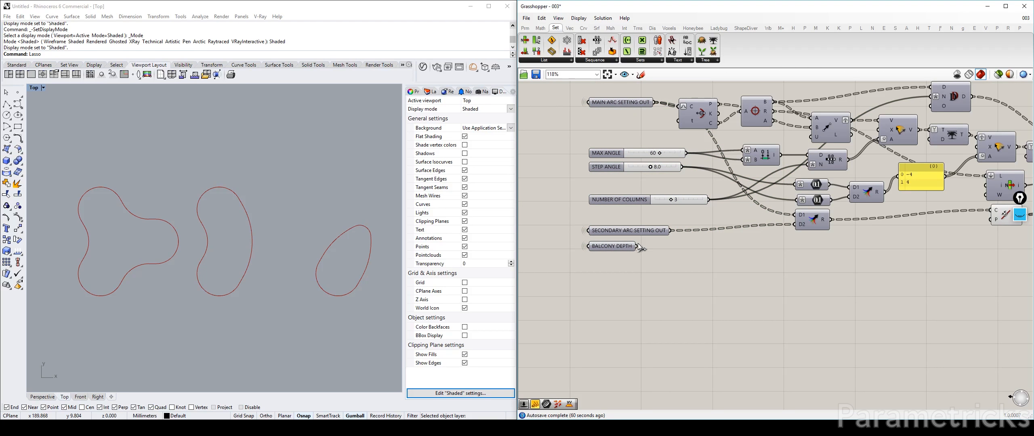
Step: Check the floor outlines produced by the Join Curves component by switching its preview off and on again
{"action": "scroll", "coordinate": [642, 249], "scroll_direction": "down", "scroll_amount": 2}
{"action": "scroll", "coordinate": [625, 235], "scroll_direction": "up", "scroll_amount": 1}
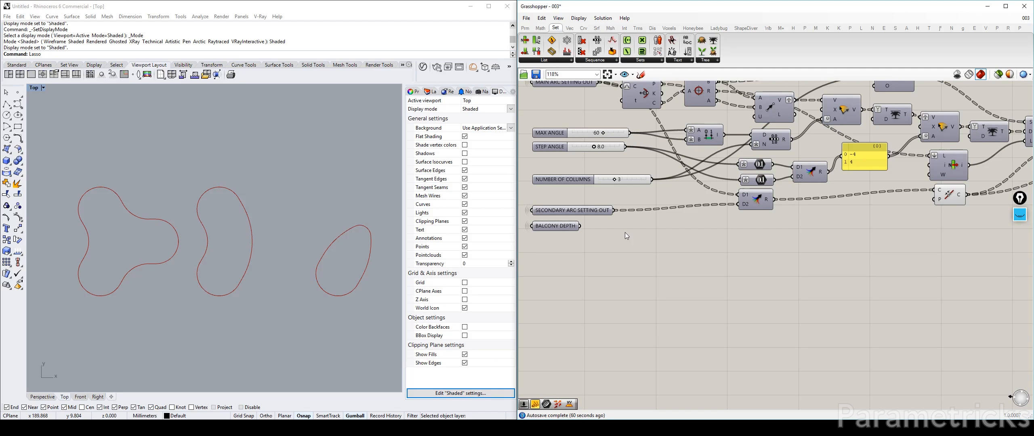
{"action": "right_click_drag", "start_coordinate": [979, 186], "coordinate": [752, 192]}
{"action": "scroll", "coordinate": [737, 192], "scroll_direction": "up", "scroll_amount": 3}
{"action": "left_click_drag", "start_coordinate": [720, 205], "coordinate": [694, 207]}
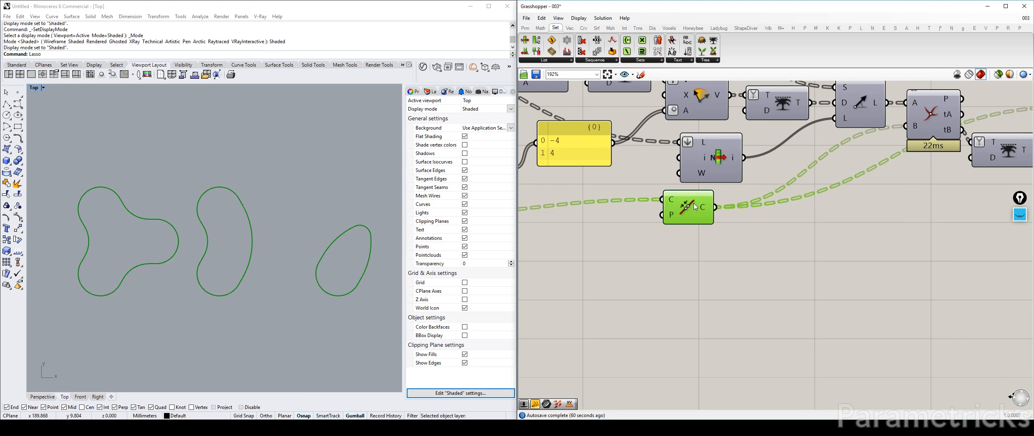
{"action": "right_click_drag", "start_coordinate": [885, 180], "coordinate": [723, 194]}
{"action": "right_click_drag", "start_coordinate": [545, 220], "coordinate": [711, 193]}
{"action": "key", "text": "ctrl+q"}
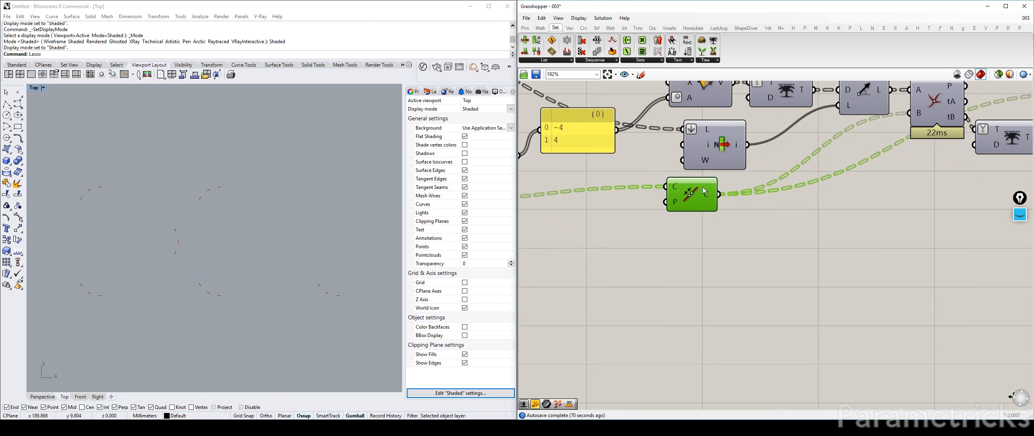
{"action": "right_click_drag", "start_coordinate": [975, 158], "coordinate": [891, 176]}
{"action": "right_click_drag", "start_coordinate": [1006, 140], "coordinate": [773, 174]}
{"action": "right_click_drag", "start_coordinate": [630, 250], "coordinate": [921, 178]}
{"action": "left_click_drag", "start_coordinate": [658, 174], "coordinate": [682, 176]}
{"action": "key", "text": "ctrl+q"}
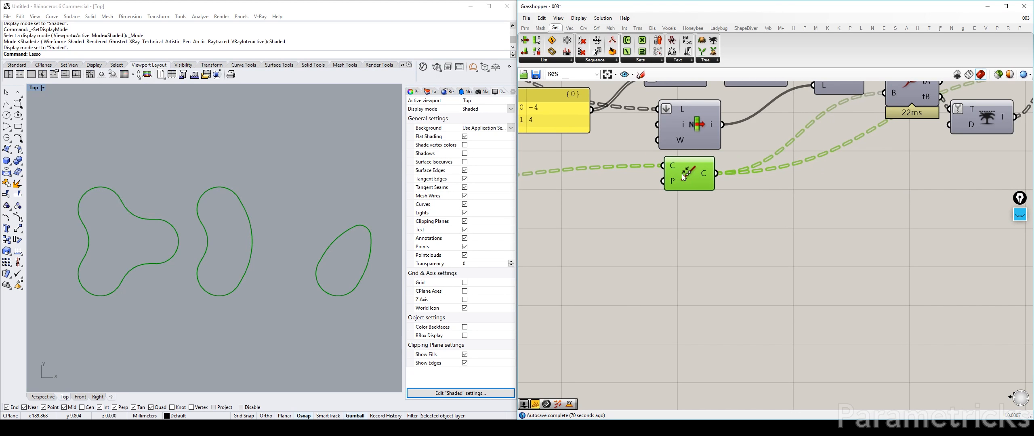
Step: Add an Offset Curve component beside the Join Curves component
{"action": "left_click", "coordinate": [714, 222]}
{"action": "double_click", "coordinate": [711, 221]}
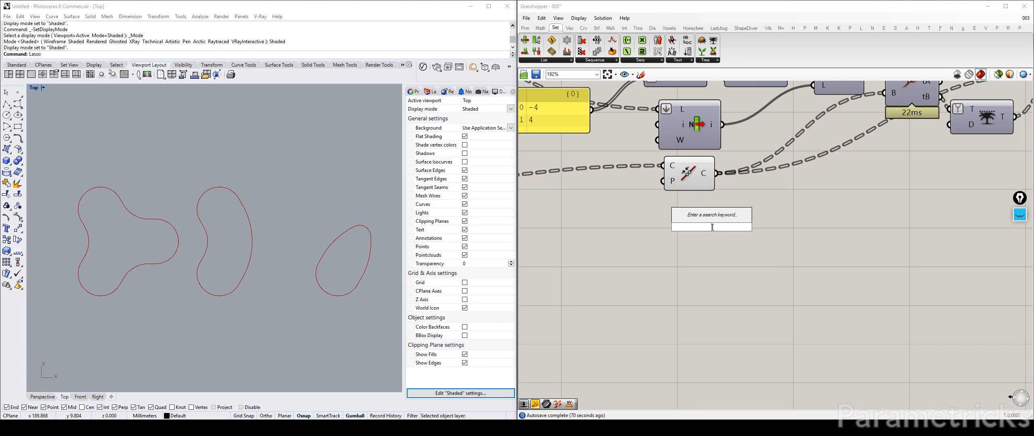
{"action": "type", "text": "OFF"}
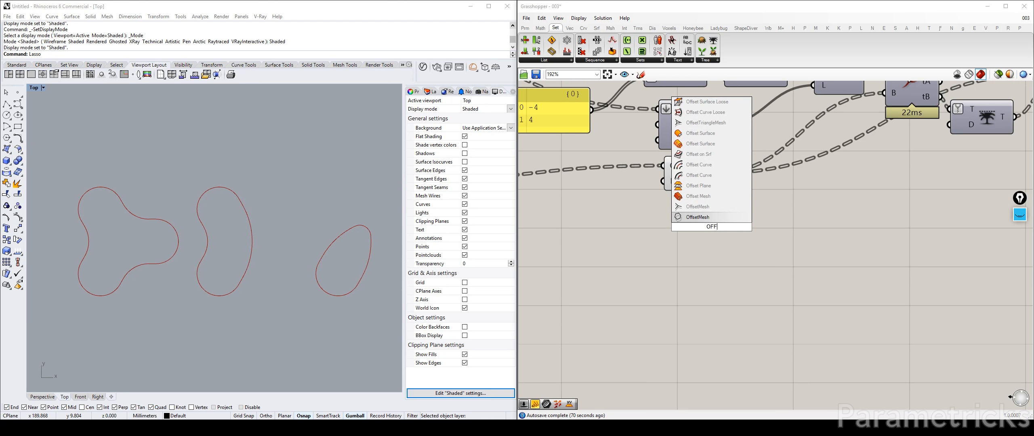
{"action": "type", "text": "SET"}
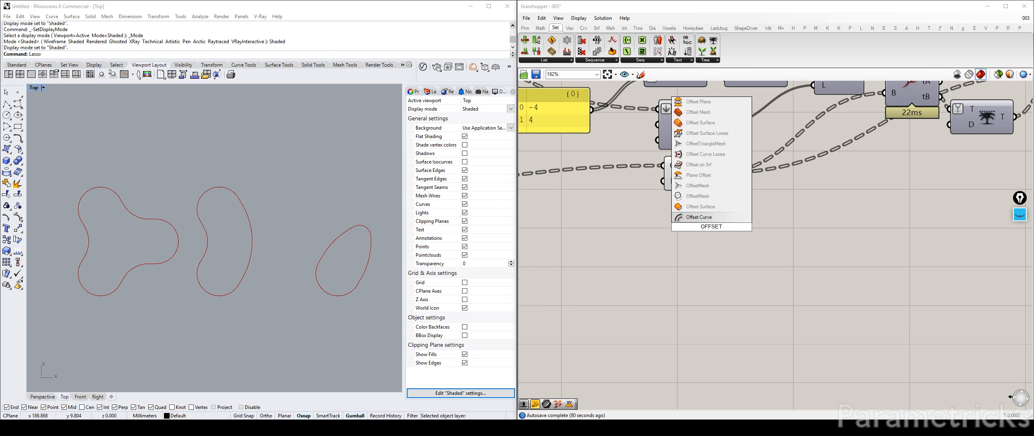
{"action": "left_click", "coordinate": [704, 218]}
{"action": "left_click_drag", "start_coordinate": [703, 217], "coordinate": [774, 201]}
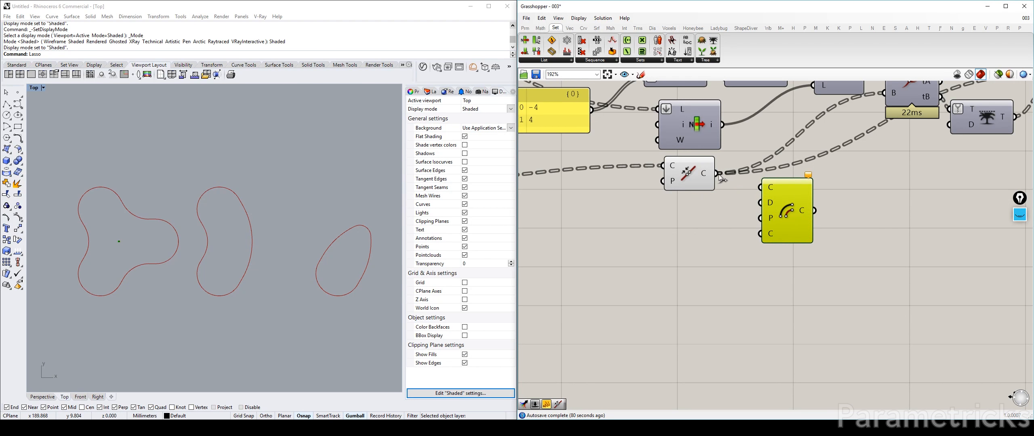
Step: Connect the joined curves to Offset Curve's curve input and BALCONY DEPTH to its distance input
{"action": "left_click", "coordinate": [698, 173]}
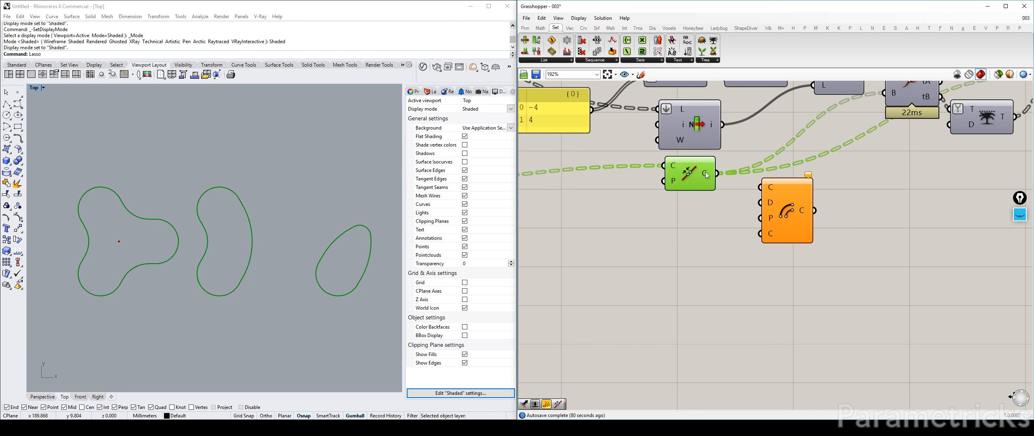
{"action": "left_click_drag", "start_coordinate": [707, 175], "coordinate": [760, 187]}
{"action": "scroll", "coordinate": [759, 194], "scroll_direction": "down", "scroll_amount": 4}
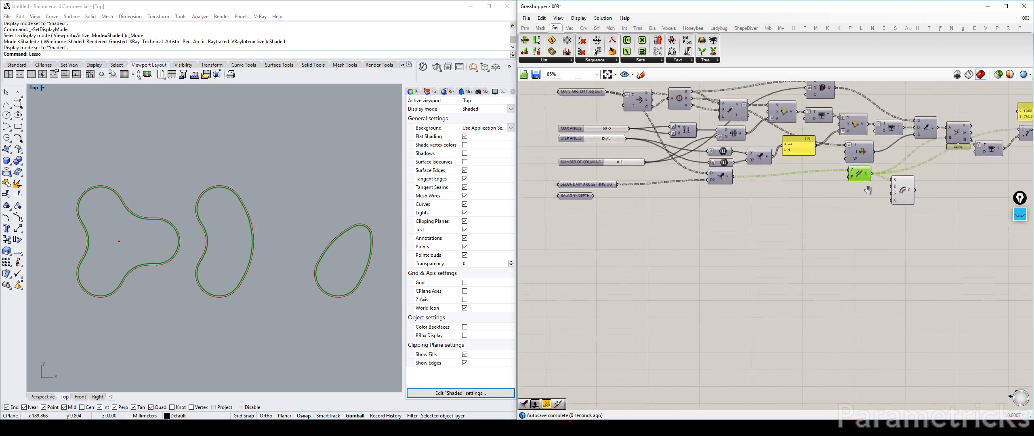
{"action": "right_click_drag", "start_coordinate": [868, 190], "coordinate": [907, 184]}
{"action": "left_click_drag", "start_coordinate": [633, 189], "coordinate": [933, 181]}
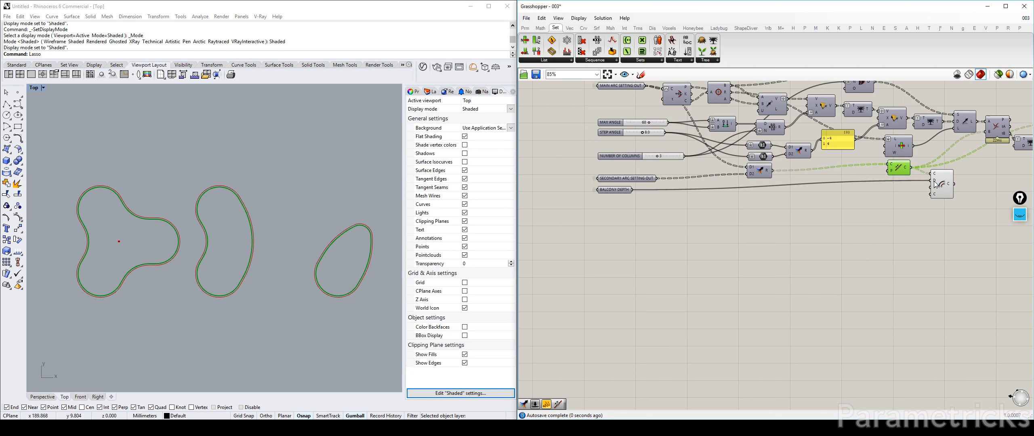
Step: Set an expression on Offset Curve's D input that flips the offset inward, and check the result on the floor outlines
{"action": "right_click_drag", "start_coordinate": [936, 184], "coordinate": [753, 190]}
{"action": "scroll", "coordinate": [760, 191], "scroll_direction": "up", "scroll_amount": 5}
{"action": "left_click", "coordinate": [760, 191]}
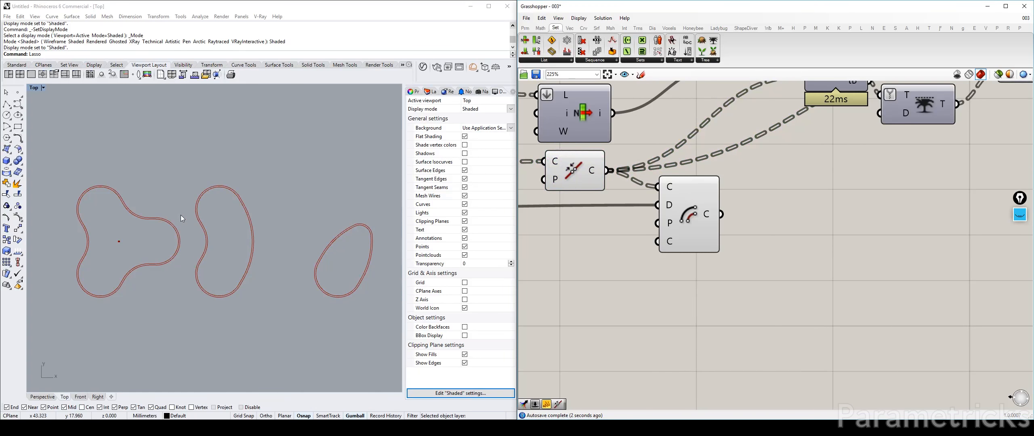
{"action": "scroll", "coordinate": [182, 219], "scroll_direction": "up", "scroll_amount": 5}
{"action": "left_click", "coordinate": [695, 205]}
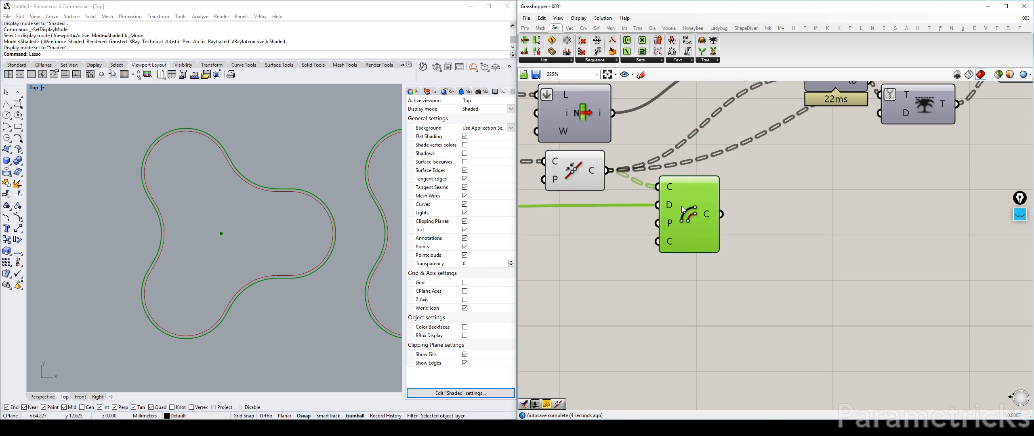
{"action": "right_click", "coordinate": [669, 206]}
{"action": "mouse_move", "coordinate": [711, 285]}
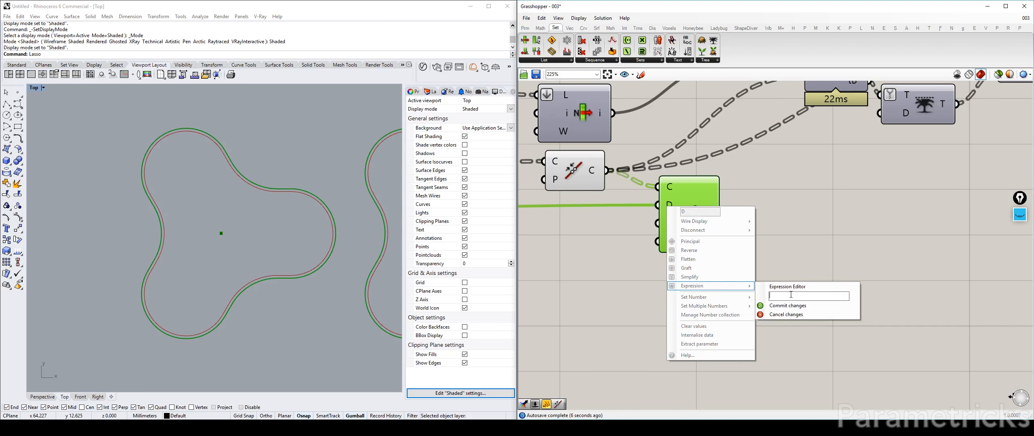
{"action": "left_click", "coordinate": [788, 306]}
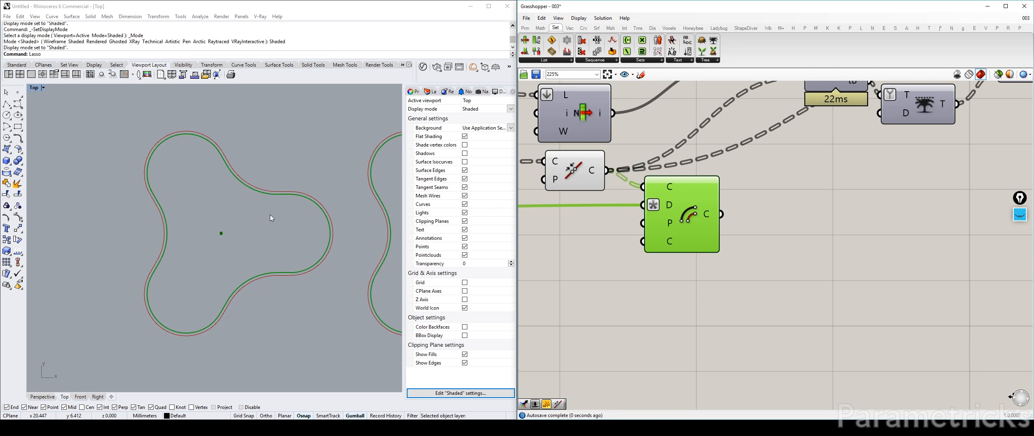
{"action": "right_click_drag", "start_coordinate": [270, 218], "coordinate": [32, 228]}
{"action": "right_click_drag", "start_coordinate": [376, 210], "coordinate": [192, 214]}
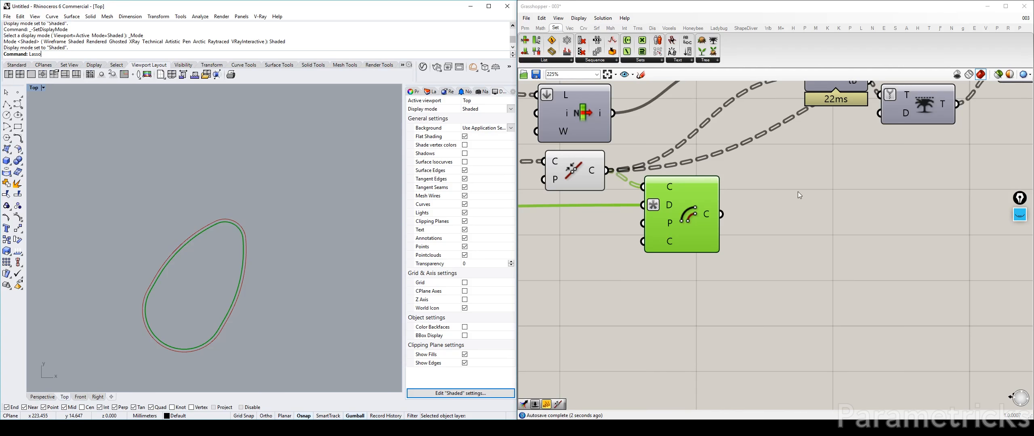
Step: Duplicate the Curve | Curve intersection below the original and connect the Offset Curve output to the copy's B input
{"action": "scroll", "coordinate": [798, 192], "scroll_direction": "down", "scroll_amount": 3}
{"action": "right_click_drag", "start_coordinate": [772, 200], "coordinate": [722, 198]}
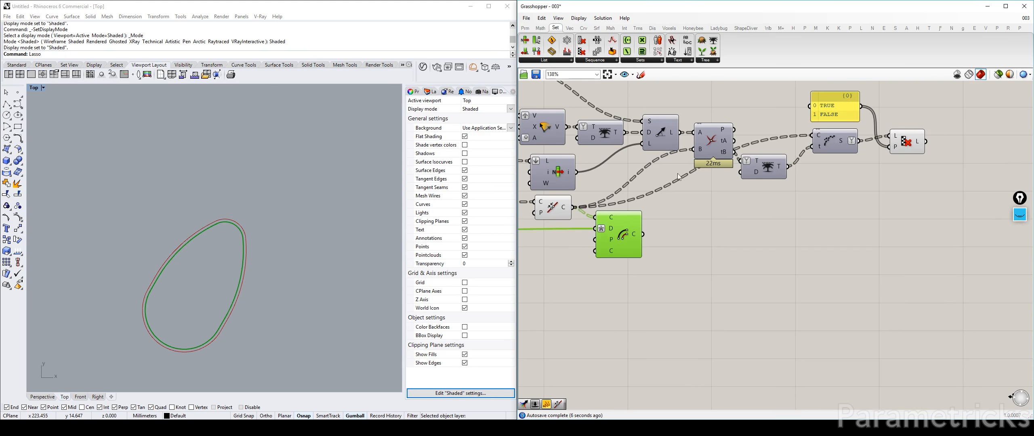
{"action": "left_click_drag", "start_coordinate": [599, 225], "coordinate": [595, 230]}
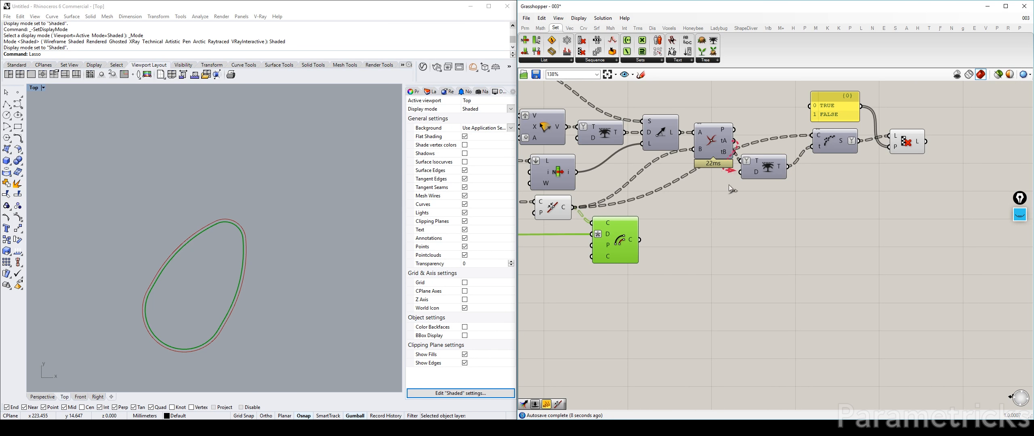
{"action": "left_click_drag", "start_coordinate": [711, 149], "coordinate": [712, 224], "text": "alt"}
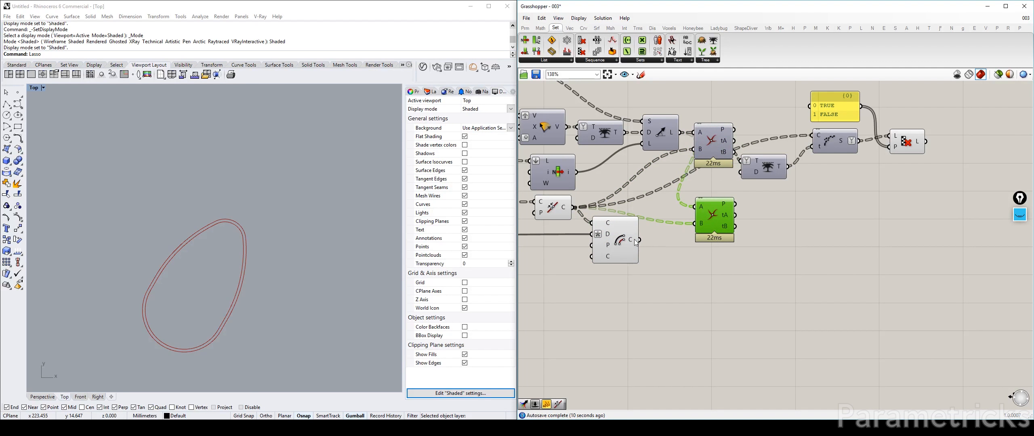
{"action": "left_click_drag", "start_coordinate": [640, 240], "coordinate": [620, 231]}
Step: Duplicate the Trim Tree component and connect the copied intersection's tB output to the duplicate's T input
{"action": "left_click_drag", "start_coordinate": [764, 170], "coordinate": [772, 210], "text": "alt"}
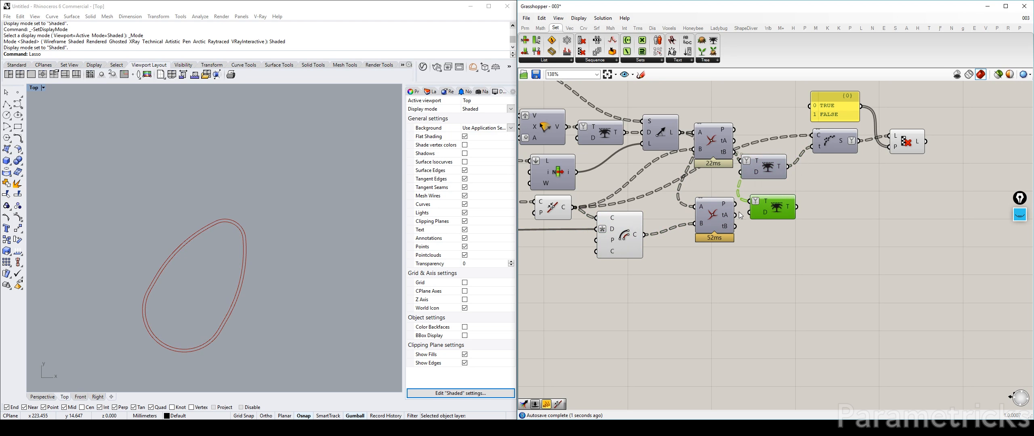
{"action": "left_click_drag", "start_coordinate": [725, 157], "coordinate": [733, 157]}
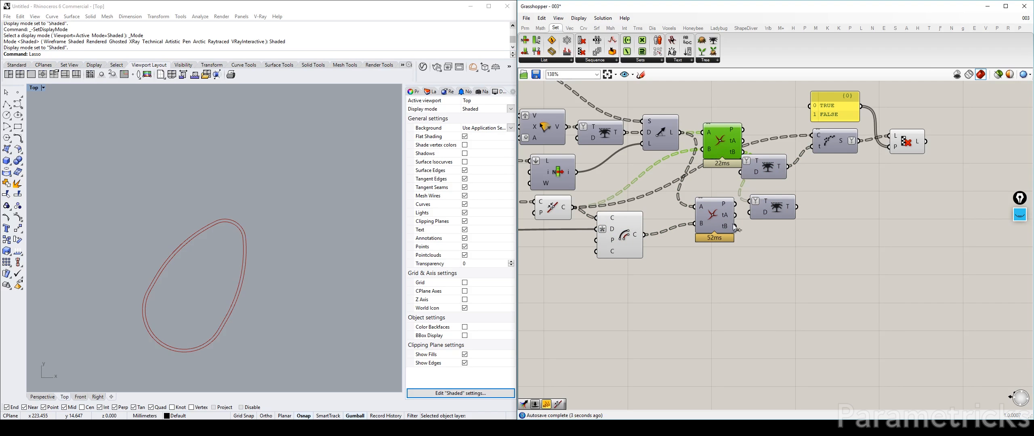
{"action": "left_click_drag", "start_coordinate": [735, 226], "coordinate": [750, 201]}
Step: Arrange the duplicated intersection and both Trim Tree components into two tidy parallel rows
{"action": "left_click_drag", "start_coordinate": [763, 201], "coordinate": [767, 214]}
{"action": "left_click_drag", "start_coordinate": [709, 213], "coordinate": [710, 195]}
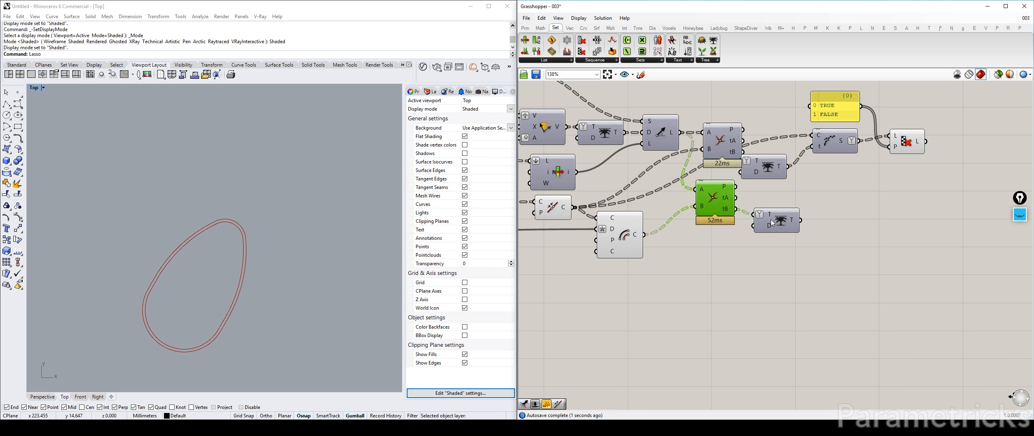
{"action": "left_click_drag", "start_coordinate": [771, 219], "coordinate": [771, 212]}
{"action": "left_click_drag", "start_coordinate": [753, 166], "coordinate": [764, 164]}
{"action": "left_click_drag", "start_coordinate": [718, 202], "coordinate": [720, 209]}
{"action": "left_click_drag", "start_coordinate": [774, 212], "coordinate": [781, 212]}
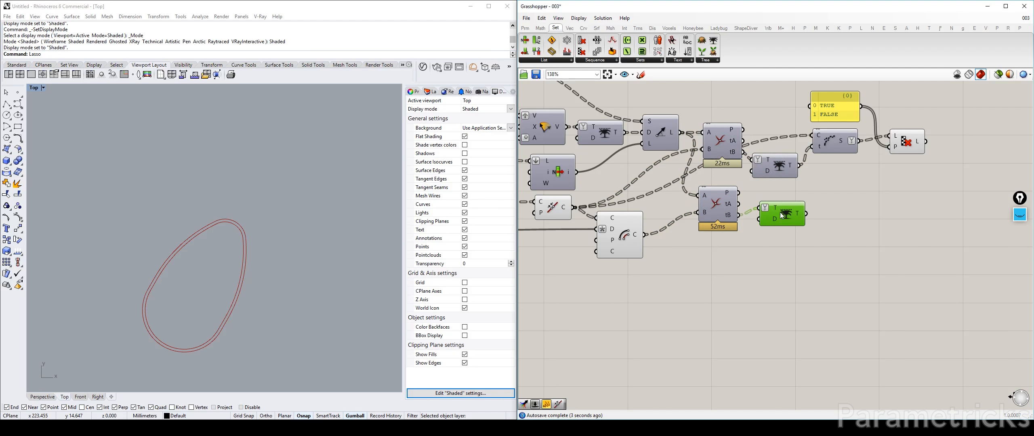
Step: Duplicate the Shatter and Cull Pattern components together and place the copies below the originals
{"action": "key", "text": "ctrl+q"}
{"action": "key", "text": "ctrl+q"}
{"action": "right_click_drag", "start_coordinate": [840, 198], "coordinate": [733, 197]}
{"action": "left_click", "coordinate": [726, 138]}
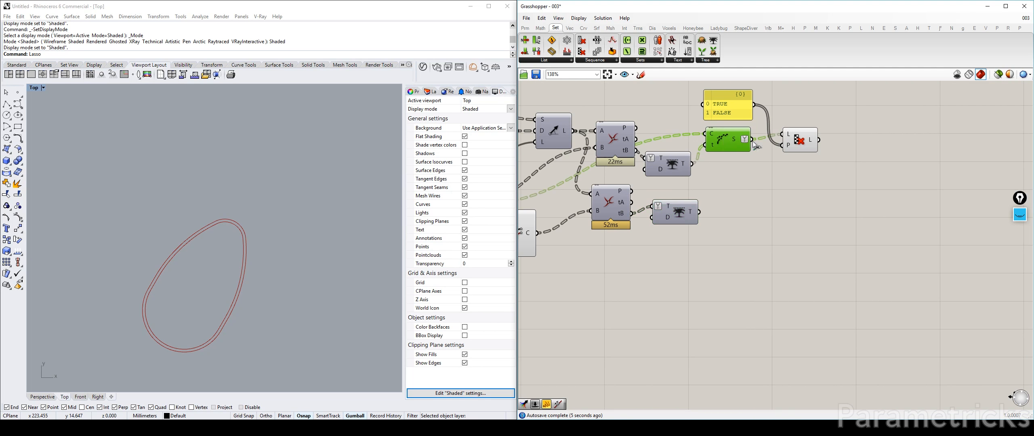
{"action": "left_click", "coordinate": [785, 142], "text": "shift"}
{"action": "left_click_drag", "start_coordinate": [736, 150], "coordinate": [749, 225], "text": "alt"}
{"action": "right_click_drag", "start_coordinate": [768, 232], "coordinate": [840, 221]}
{"action": "left_click", "coordinate": [646, 249]}
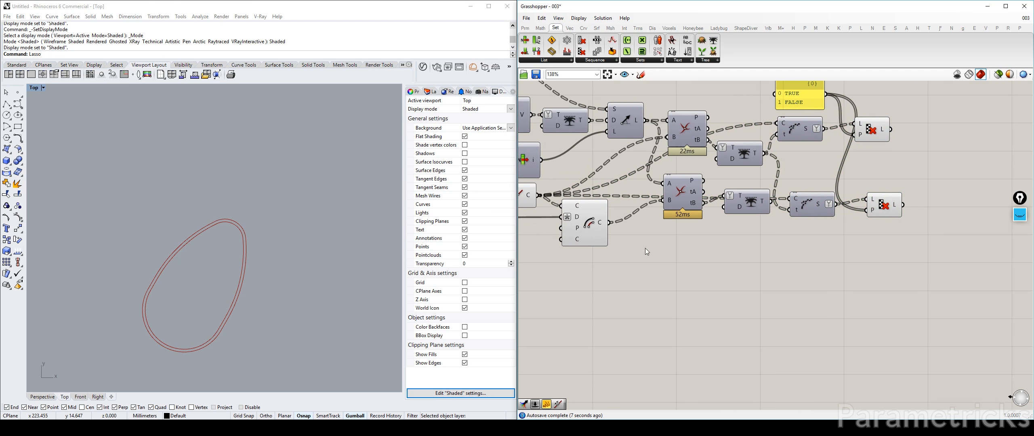
Step: Connect the Offset Curve output to the duplicated Shatter's C input, and hide the Offset Curve preview
{"action": "left_click_drag", "start_coordinate": [796, 208], "coordinate": [796, 196]}
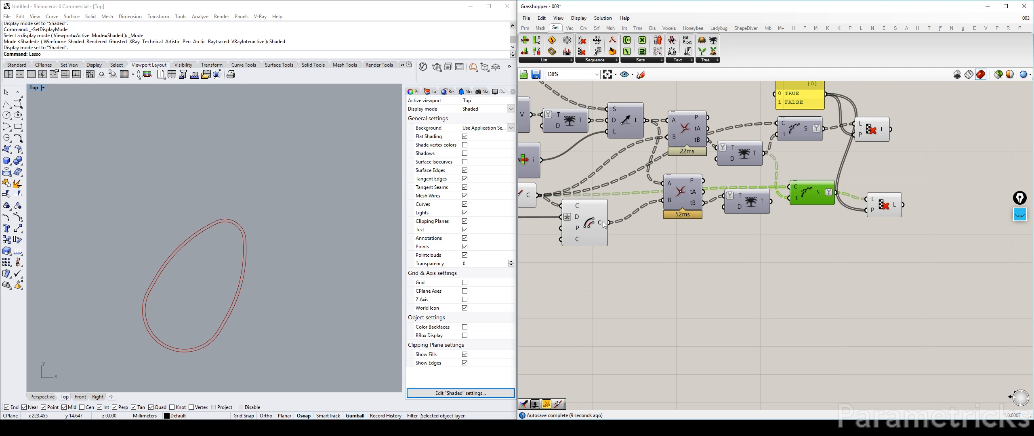
{"action": "left_click_drag", "start_coordinate": [605, 225], "coordinate": [802, 185]}
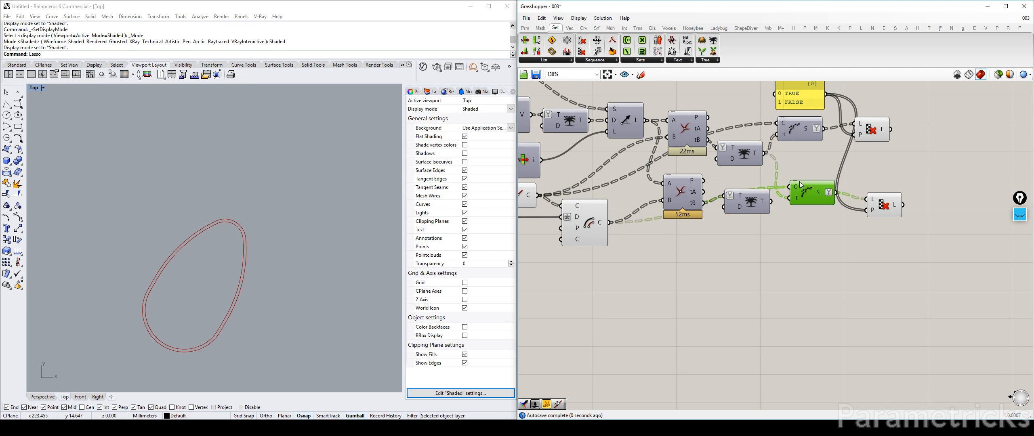
{"action": "left_click", "coordinate": [896, 202]}
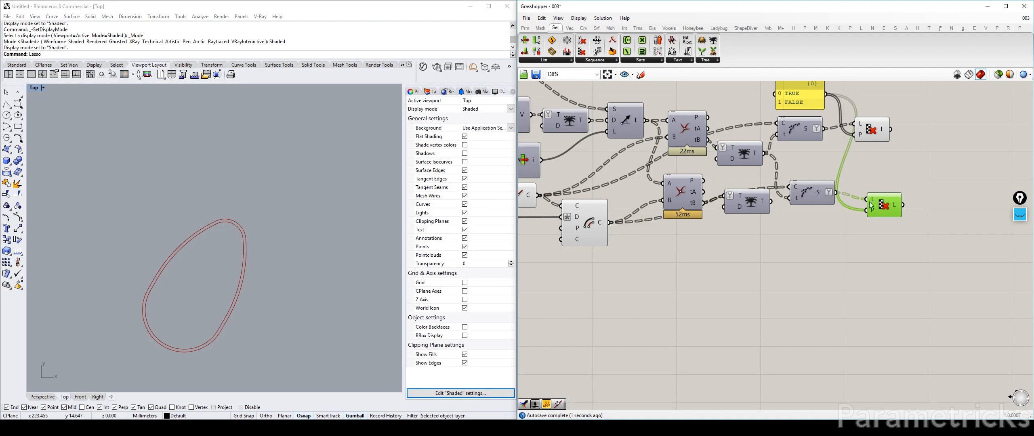
{"action": "left_click", "coordinate": [578, 225]}
{"action": "key", "text": "ctrl+q"}
{"action": "right_click_drag", "start_coordinate": [548, 203], "coordinate": [640, 190]}
Step: Examine the offset floor outlines and the culled segments along them in the Top viewport
{"action": "left_click", "coordinate": [609, 183]}
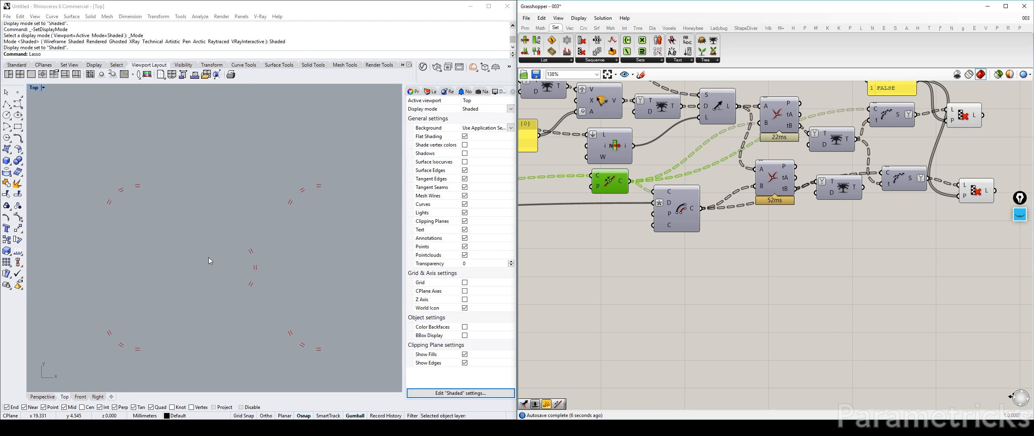
{"action": "scroll", "coordinate": [208, 257], "scroll_direction": "down", "scroll_amount": 2}
{"action": "scroll", "coordinate": [258, 255], "scroll_direction": "up", "scroll_amount": 3}
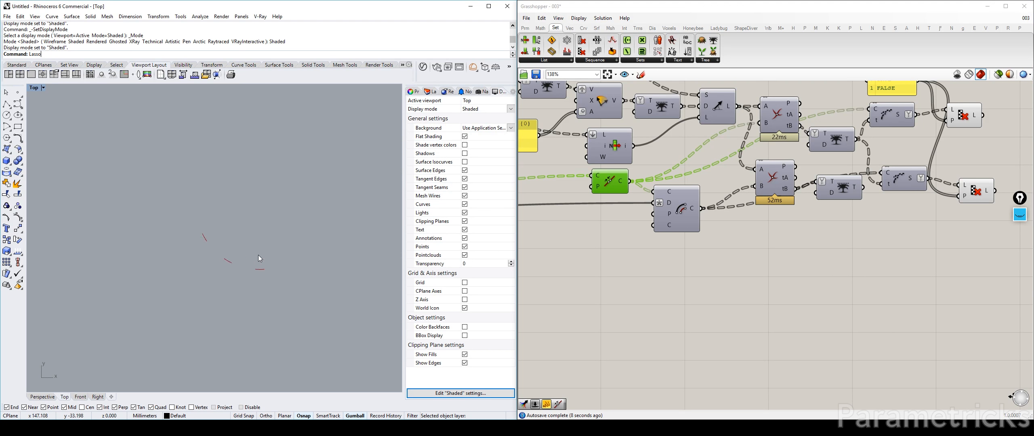
{"action": "left_click", "coordinate": [680, 207]}
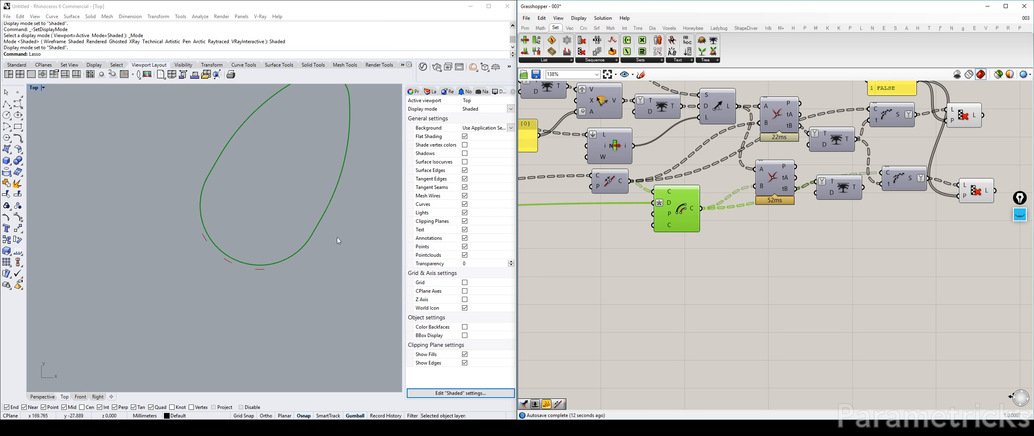
{"action": "scroll", "coordinate": [249, 277], "scroll_direction": "down", "scroll_amount": 5}
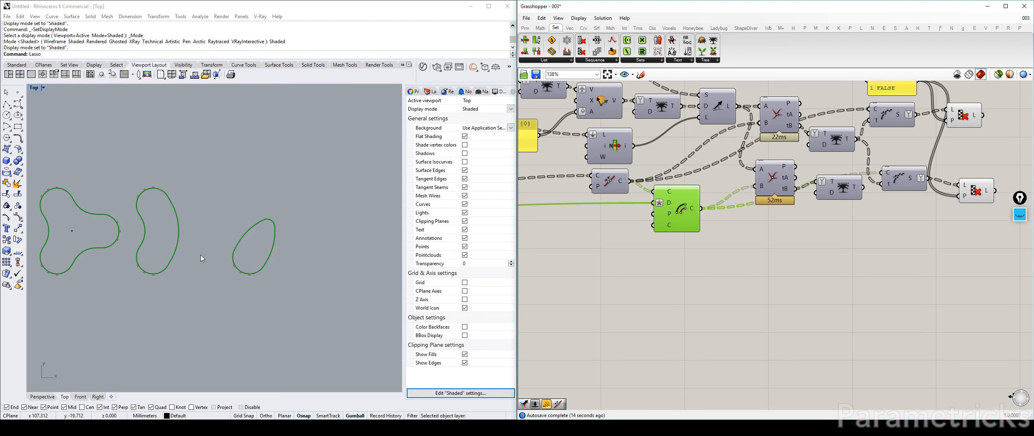
{"action": "right_click_drag", "start_coordinate": [977, 167], "coordinate": [864, 174]}
{"action": "left_click", "coordinate": [869, 198]}
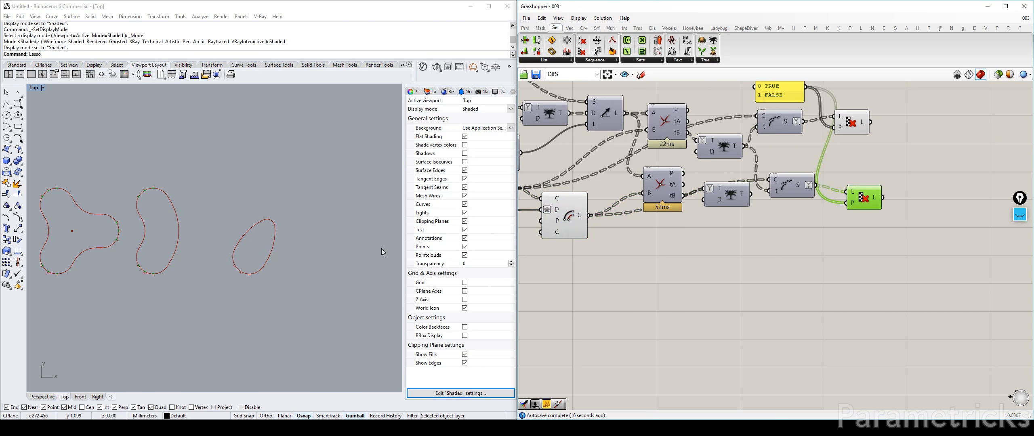
{"action": "scroll", "coordinate": [244, 271], "scroll_direction": "up", "scroll_amount": 10}
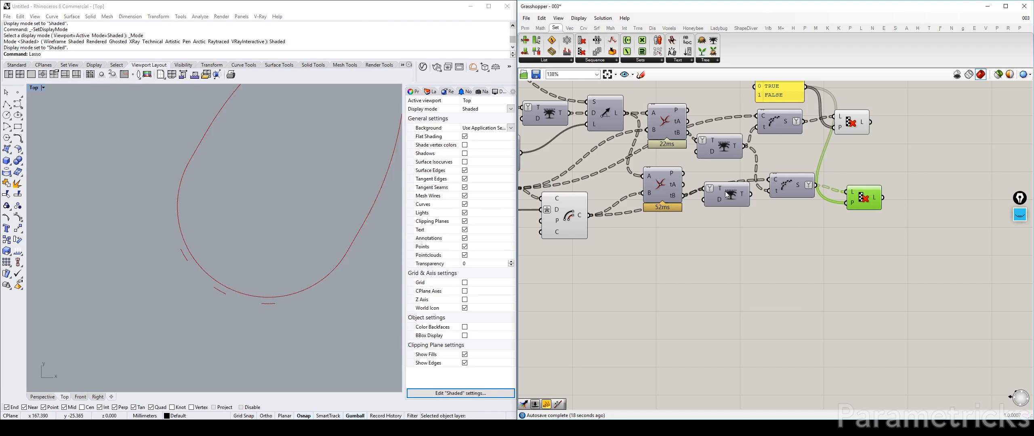
Step: Connect the duplicated Trim Tree's output to the copied Shatter's t input, and tidy the spacing of the lower row
{"action": "left_click_drag", "start_coordinate": [728, 196], "coordinate": [727, 209]}
{"action": "left_click_drag", "start_coordinate": [667, 195], "coordinate": [659, 188]}
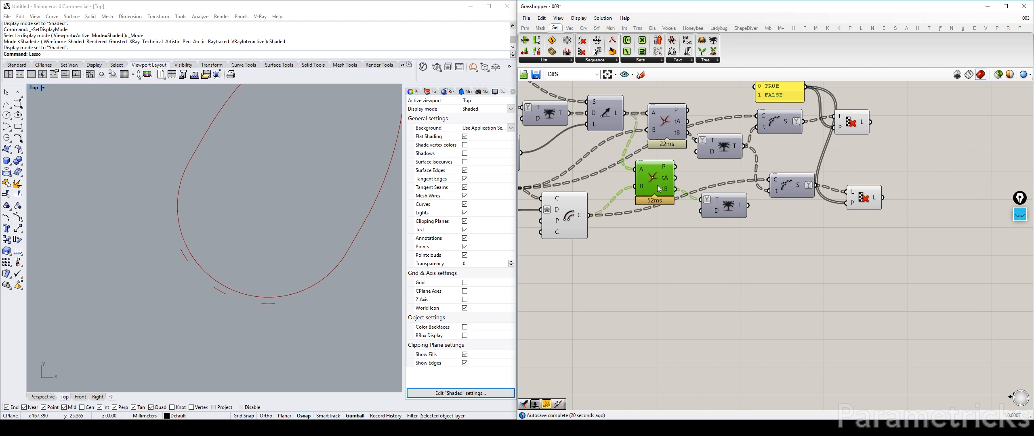
{"action": "left_click_drag", "start_coordinate": [731, 202], "coordinate": [777, 197]}
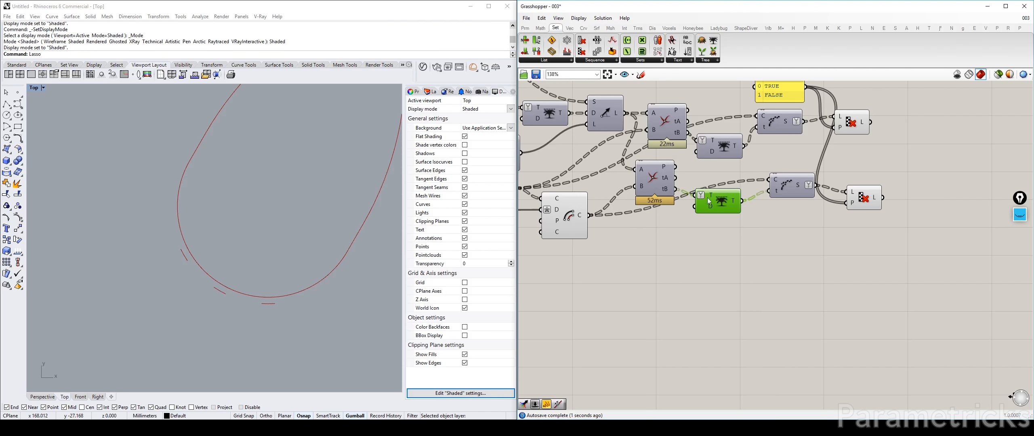
{"action": "mouse_move", "coordinate": [666, 184]}
{"action": "left_mouse_down"}
{"action": "mouse_move", "coordinate": [674, 202]}
{"action": "mouse_move", "coordinate": [655, 185]}
{"action": "left_mouse_up"}
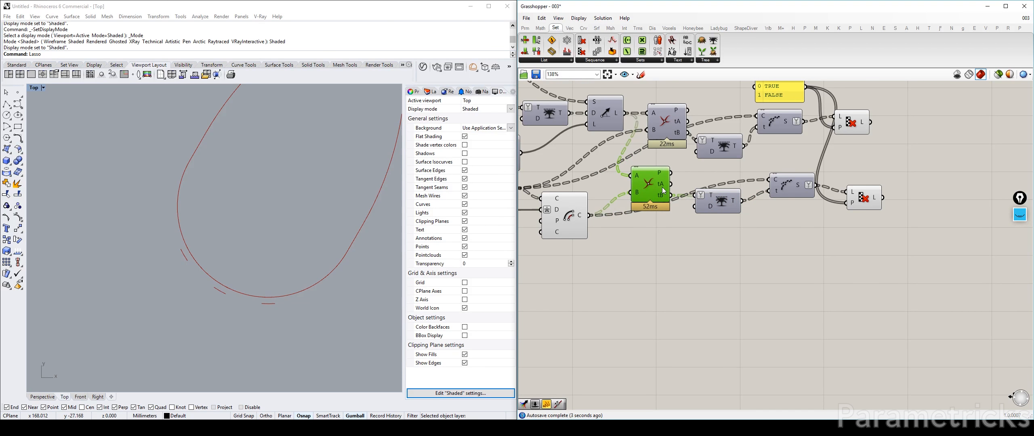
{"action": "left_click_drag", "start_coordinate": [720, 202], "coordinate": [728, 201]}
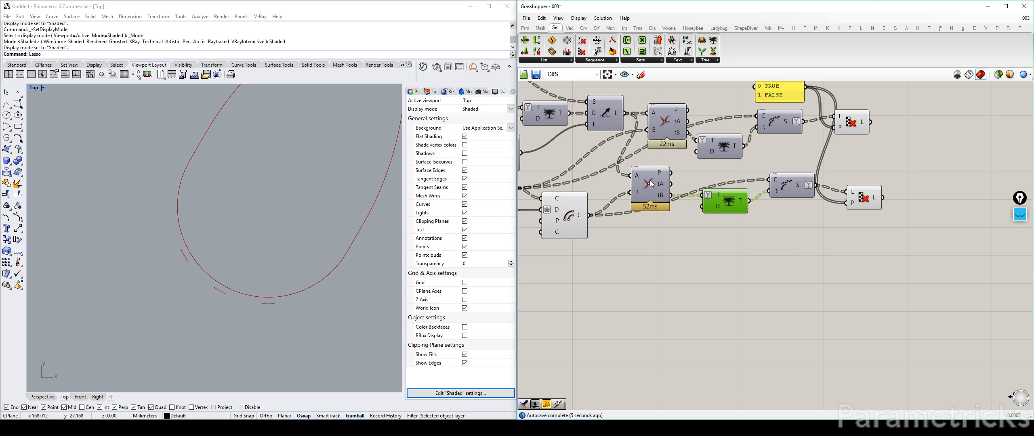
Step: Hide the Offset Curve preview to check the paired segments, and line up the two Cull Pattern components
{"action": "right_click_drag", "start_coordinate": [651, 184], "coordinate": [684, 235]}
{"action": "left_click", "coordinate": [642, 163]}
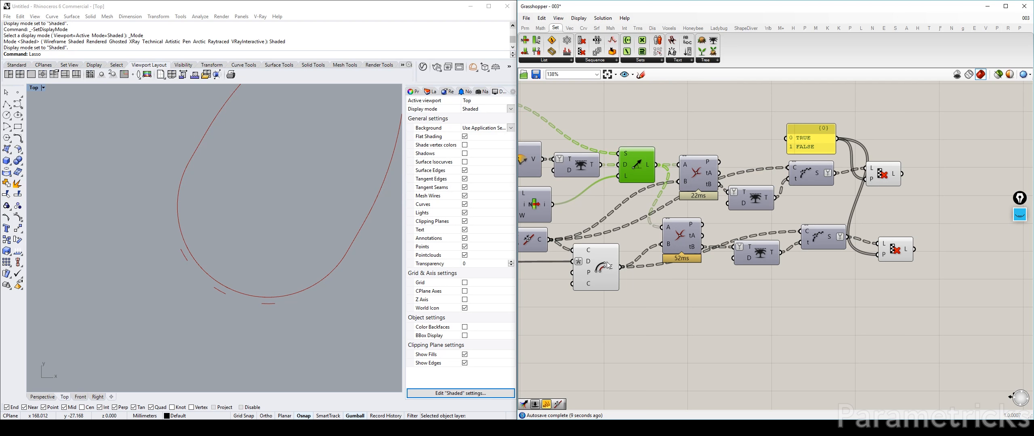
{"action": "left_click", "coordinate": [584, 271]}
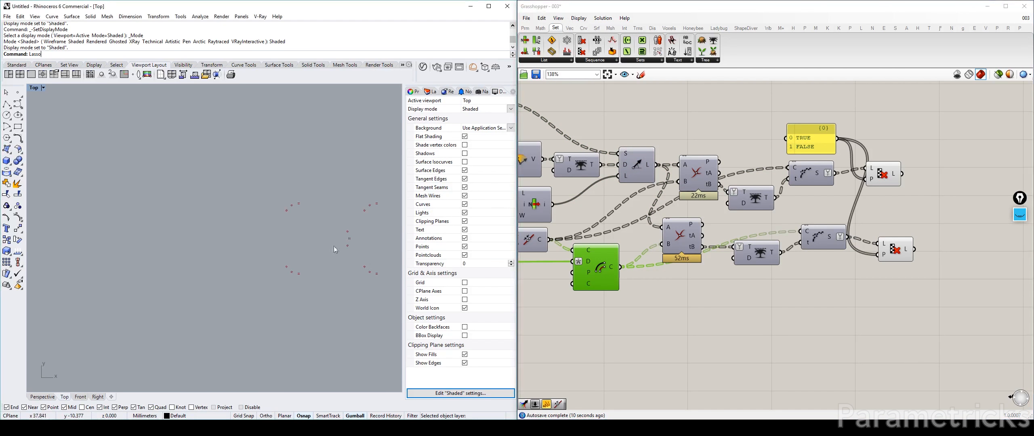
{"action": "scroll", "coordinate": [218, 205], "scroll_direction": "up", "scroll_amount": 10}
{"action": "right_click_drag", "start_coordinate": [844, 211], "coordinate": [608, 218]}
{"action": "left_click_drag", "start_coordinate": [646, 181], "coordinate": [655, 187]}
{"action": "left_click_drag", "start_coordinate": [654, 264], "coordinate": [653, 241]}
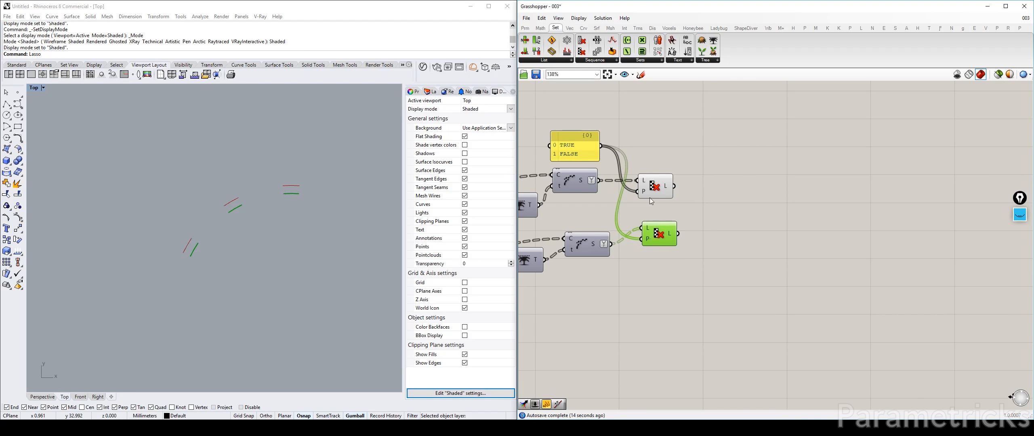
Step: Add a Param Viewer connected to the original Cull Pattern's output and place it above the component row
{"action": "scroll", "coordinate": [668, 181], "scroll_direction": "up", "scroll_amount": 2}
{"action": "double_click", "coordinate": [785, 185]}
{"action": "type", "text": "PARAM"}
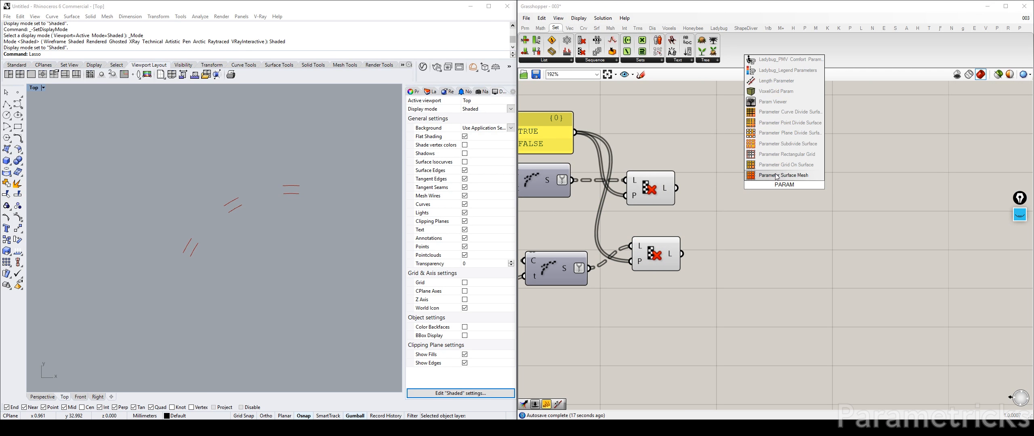
{"action": "left_click", "coordinate": [776, 176]}
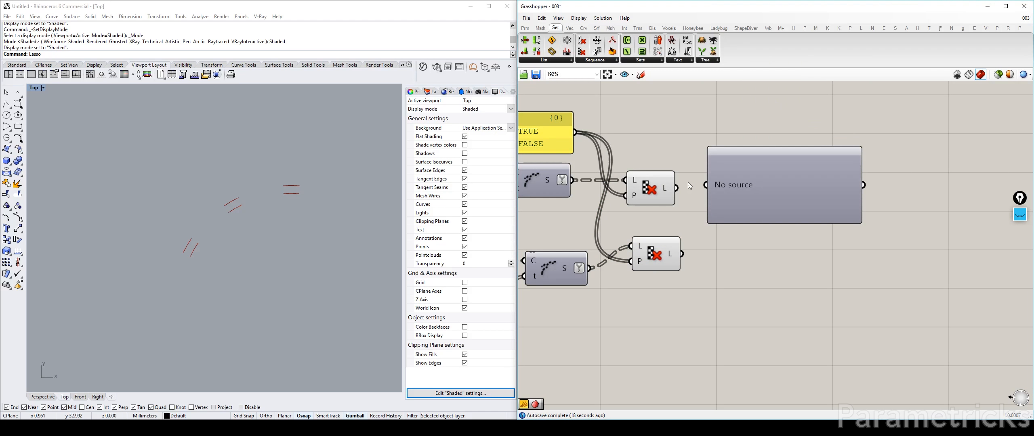
{"action": "left_click_drag", "start_coordinate": [676, 188], "coordinate": [705, 185]}
{"action": "left_click_drag", "start_coordinate": [775, 190], "coordinate": [801, 129]}
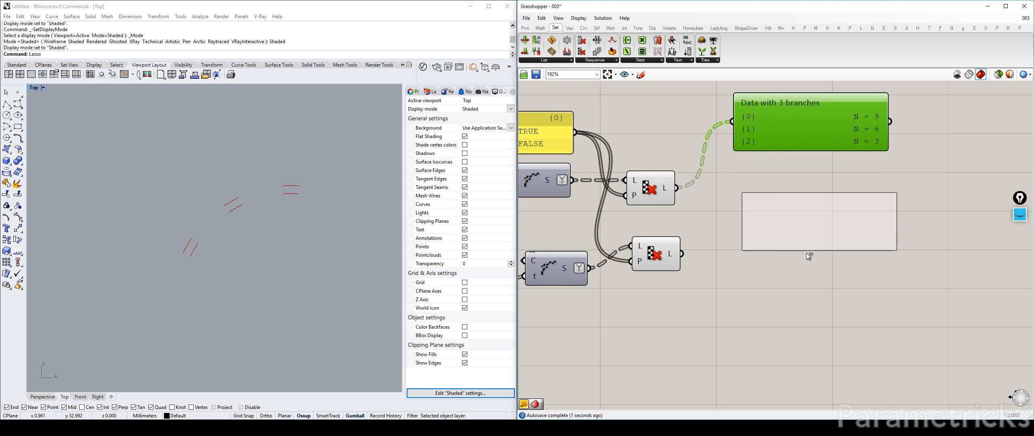
Step: Duplicate the Param Viewer below and connect the second Cull Pattern's output to the copy
{"action": "left_click_drag", "start_coordinate": [807, 253], "coordinate": [809, 271], "text": "alt"}
{"action": "left_click_drag", "start_coordinate": [682, 254], "coordinate": [744, 265]}
{"action": "left_click_drag", "start_coordinate": [811, 268], "coordinate": [831, 291]}
Step: Add a Merge component and connect the two Cull Pattern outputs to D1 and D2, original one first
{"action": "double_click", "coordinate": [799, 231]}
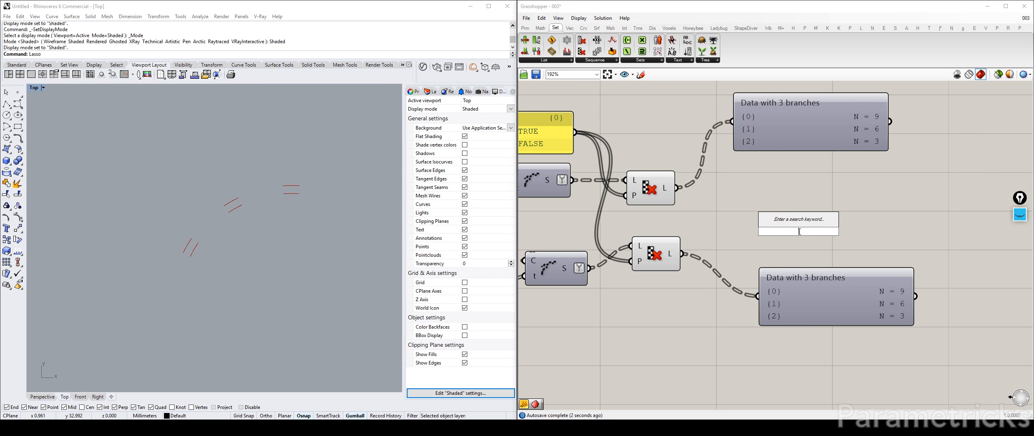
{"action": "type", "text": "merge"}
{"action": "key", "text": "Return"}
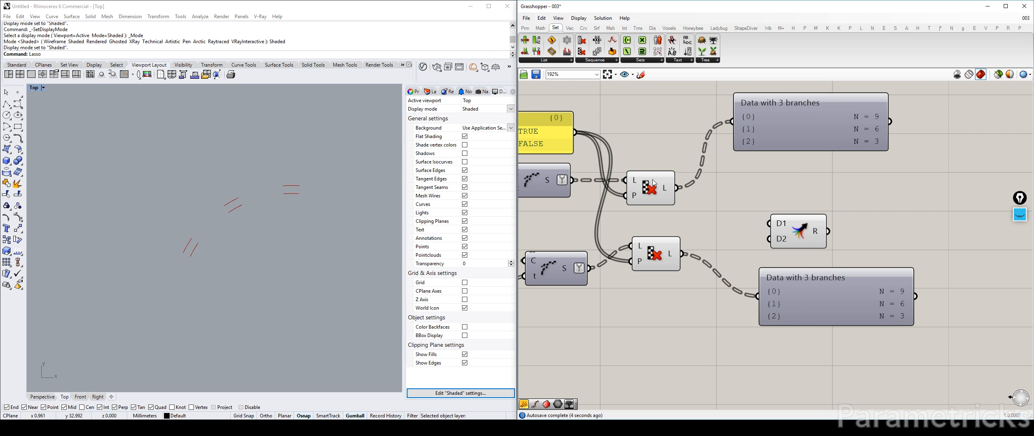
{"action": "left_click_drag", "start_coordinate": [678, 188], "coordinate": [770, 223]}
{"action": "left_click_drag", "start_coordinate": [682, 254], "coordinate": [758, 227]}
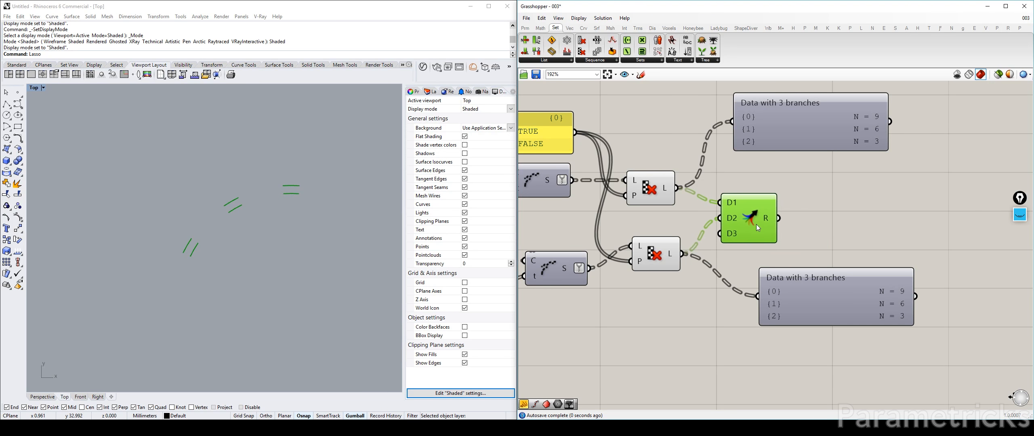
{"action": "scroll", "coordinate": [747, 230], "scroll_direction": "up", "scroll_amount": 3}
{"action": "scroll", "coordinate": [730, 229], "scroll_direction": "down", "scroll_amount": 2}
{"action": "left_click", "coordinate": [645, 253]}
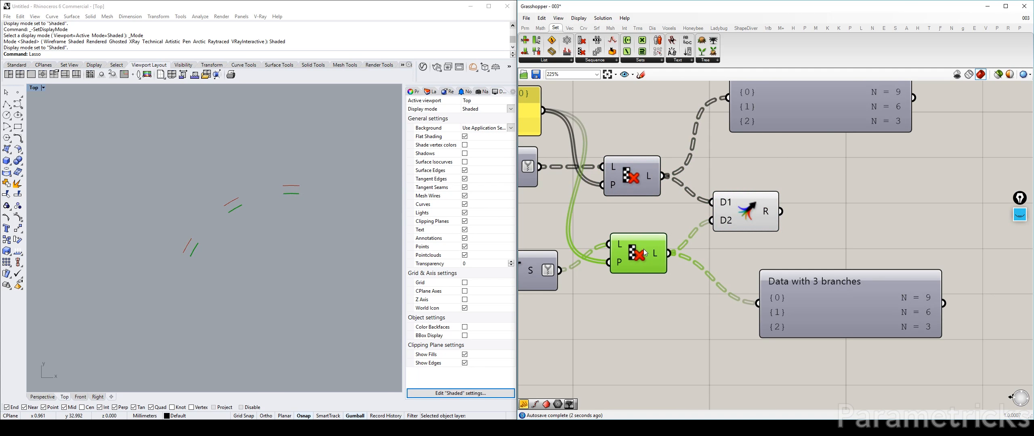
{"action": "left_click", "coordinate": [728, 221]}
{"action": "left_click_drag", "start_coordinate": [728, 221], "coordinate": [791, 217]}
Step: Check the merged segments in the viewport, and connect Merge's R output to the lower Param Viewer
{"action": "right_click_drag", "start_coordinate": [697, 212], "coordinate": [546, 213]}
{"action": "scroll", "coordinate": [276, 229], "scroll_direction": "down", "scroll_amount": 10}
{"action": "scroll", "coordinate": [268, 234], "scroll_direction": "up", "scroll_amount": 8}
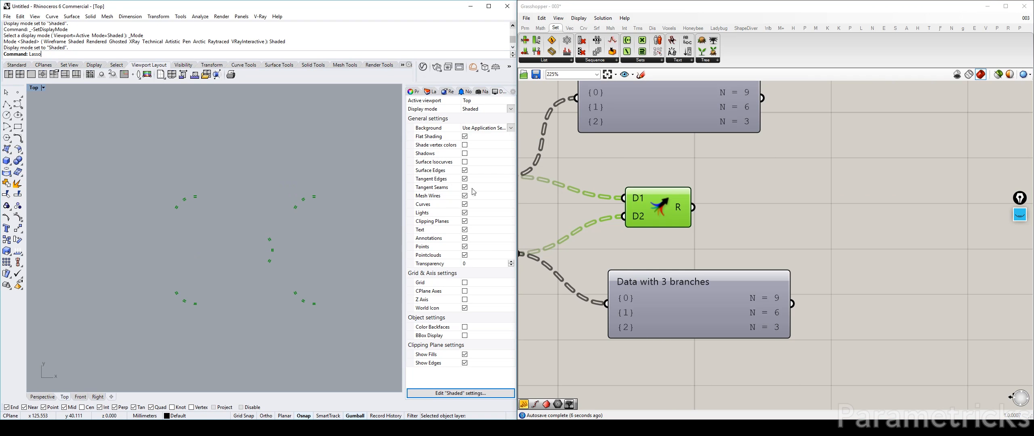
{"action": "double_click", "coordinate": [730, 180]}
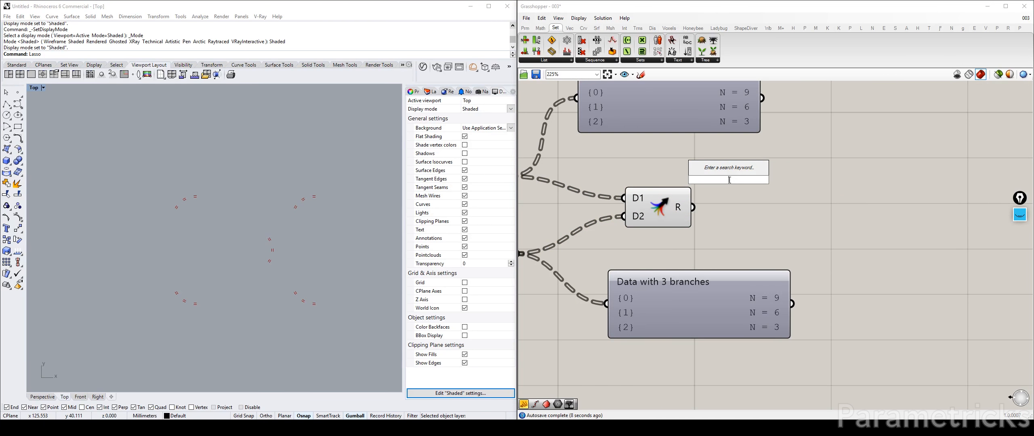
{"action": "left_click_drag", "start_coordinate": [693, 207], "coordinate": [607, 304]}
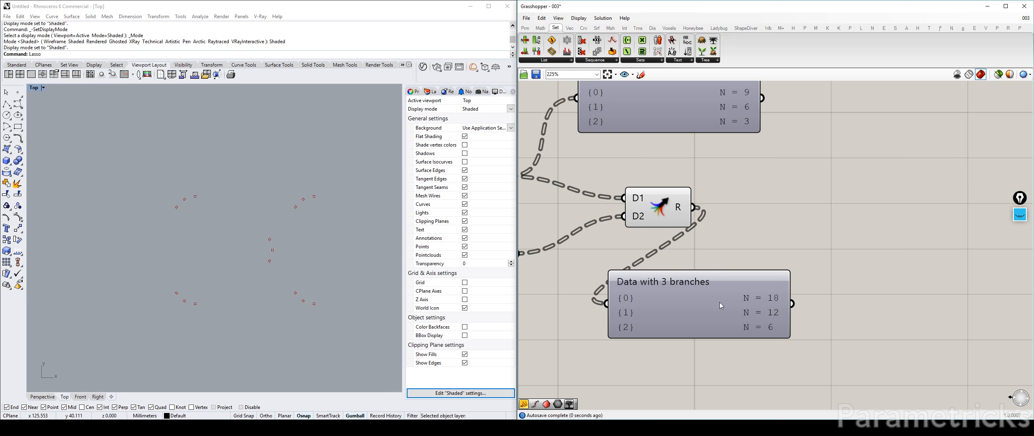
Step: Add a Connect Curves component beside the Merge component
{"action": "double_click", "coordinate": [756, 232]}
{"action": "type", "text": "CONN"}
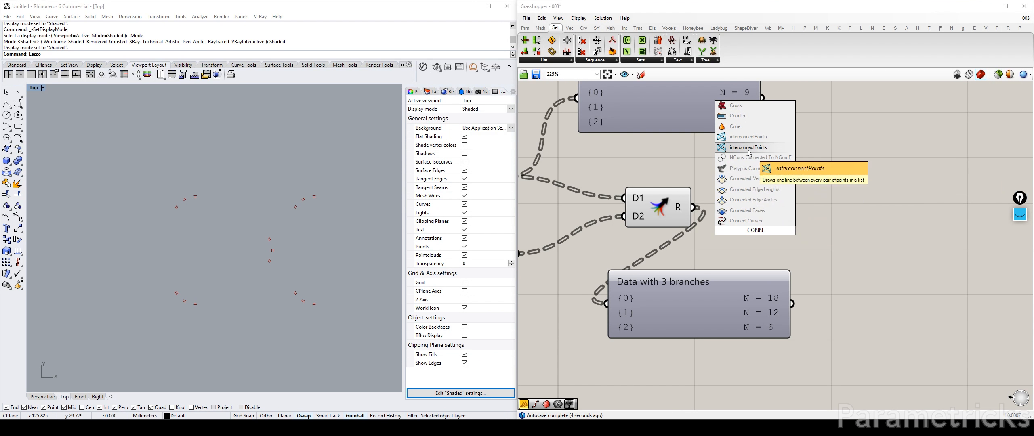
{"action": "left_click", "coordinate": [742, 223]}
{"action": "scroll", "coordinate": [723, 205], "scroll_direction": "up", "scroll_amount": 3}
{"action": "scroll", "coordinate": [177, 198], "scroll_direction": "up", "scroll_amount": 4}
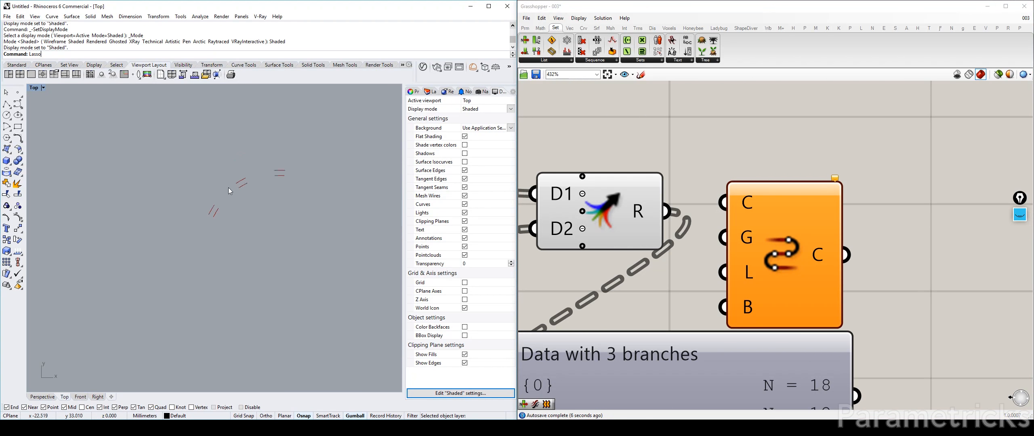
{"action": "left_click", "coordinate": [1021, 240]}
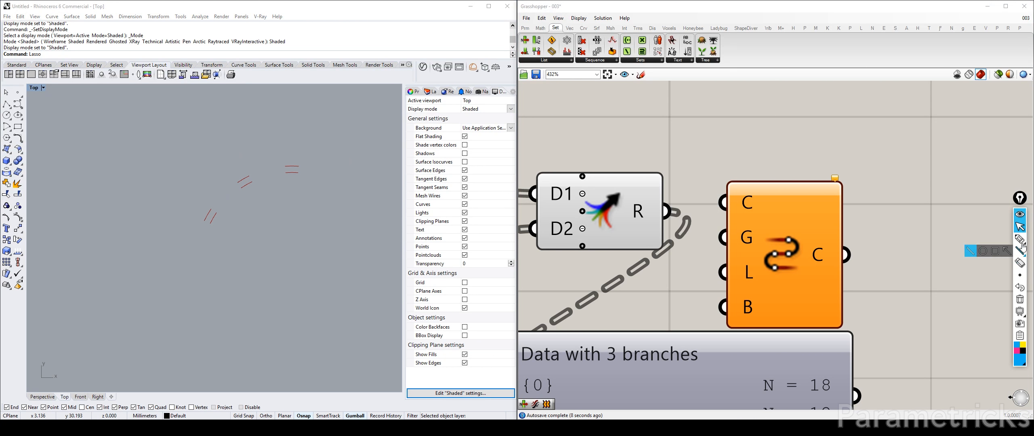
{"action": "mouse_move", "coordinate": [204, 222]}
{"action": "left_mouse_down"}
{"action": "mouse_move", "coordinate": [210, 211]}
{"action": "mouse_move", "coordinate": [210, 223]}
{"action": "left_mouse_up"}
{"action": "left_click", "coordinate": [1021, 239]}
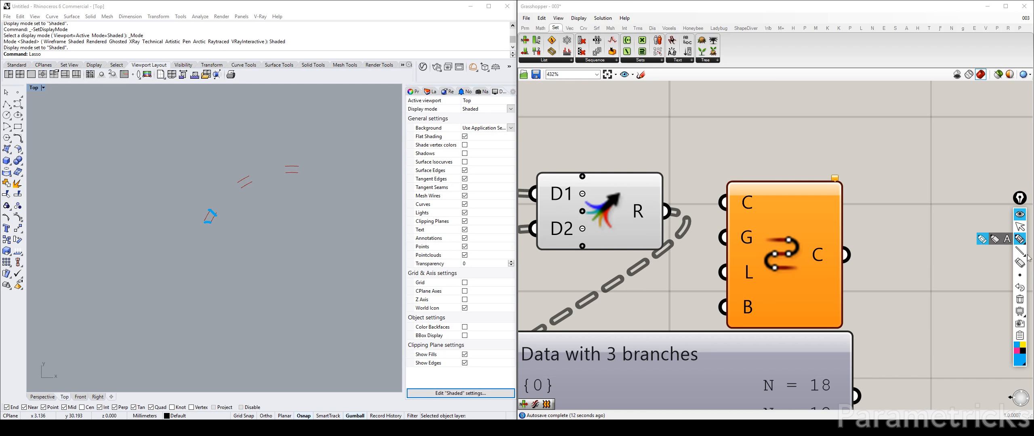
{"action": "left_click", "coordinate": [1021, 299]}
{"action": "left_click", "coordinate": [1019, 229]}
{"action": "left_click", "coordinate": [1021, 214]}
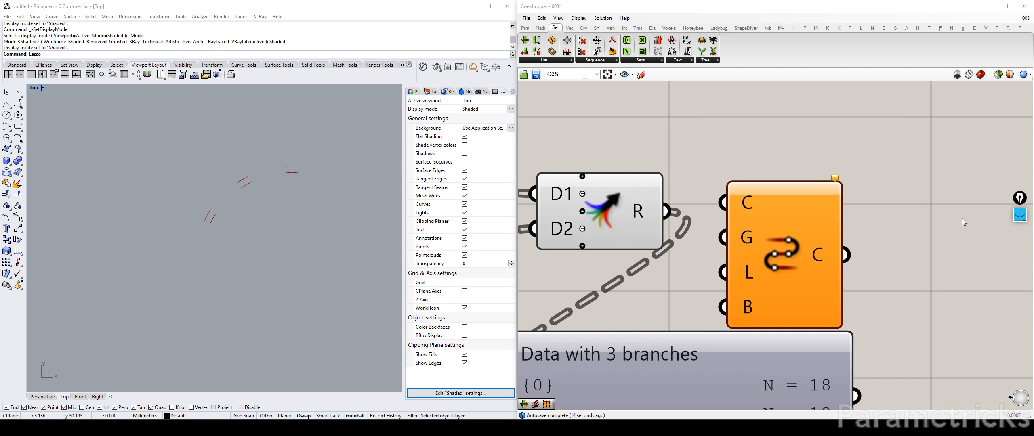
Step: Connect Merge's R output to Connect Curves' C input, and check the joined curves in the Top viewport
{"action": "right_click", "coordinate": [838, 201]}
{"action": "right_click_drag", "start_coordinate": [742, 161], "coordinate": [681, 174]}
{"action": "scroll", "coordinate": [680, 175], "scroll_direction": "down", "scroll_amount": 2}
{"action": "left_click_drag", "start_coordinate": [625, 211], "coordinate": [668, 205]}
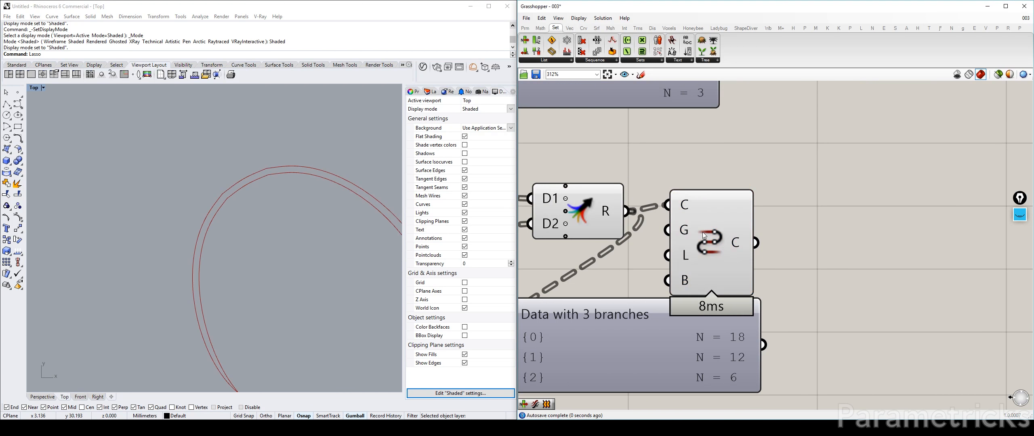
{"action": "left_click_drag", "start_coordinate": [703, 232], "coordinate": [739, 207]}
{"action": "scroll", "coordinate": [291, 247], "scroll_direction": "down", "scroll_amount": 3}
{"action": "scroll", "coordinate": [233, 213], "scroll_direction": "up", "scroll_amount": 1}
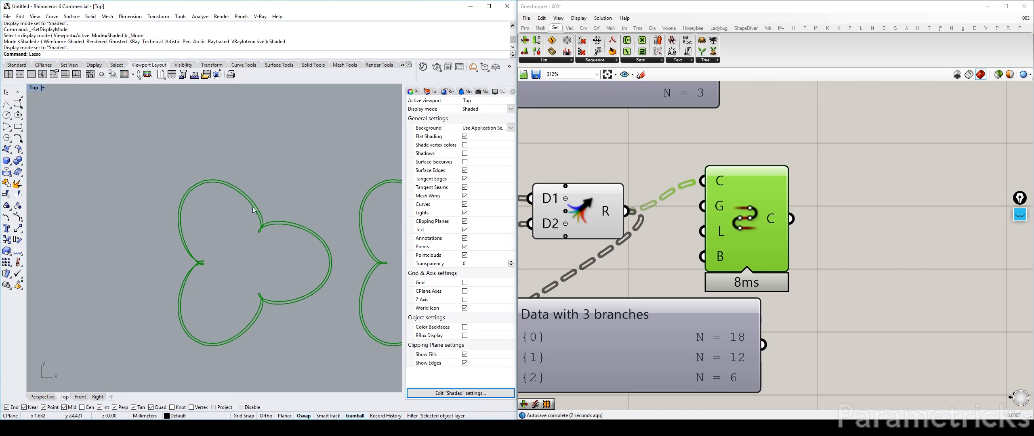
Step: Set Connect Curves' G continuity input to Position, and check the joined curves in the Top viewport
{"action": "right_click_drag", "start_coordinate": [609, 213], "coordinate": [690, 185]}
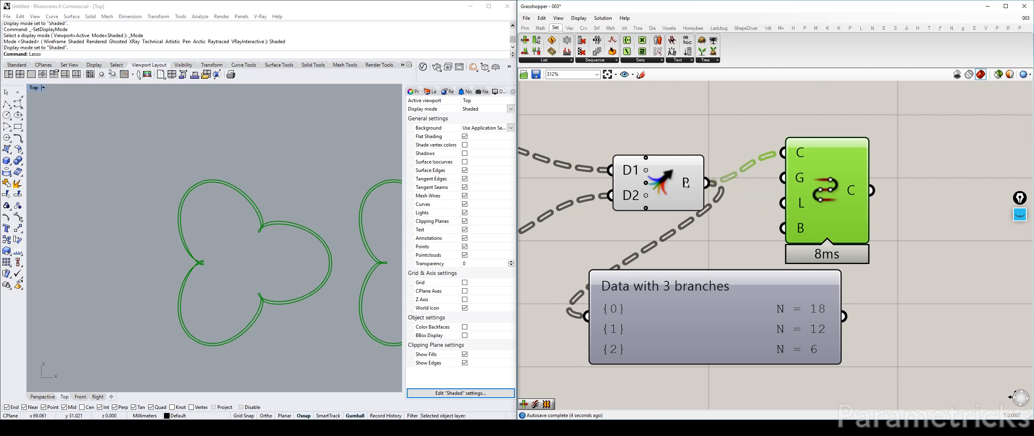
{"action": "scroll", "coordinate": [207, 170], "scroll_direction": "down", "scroll_amount": 2}
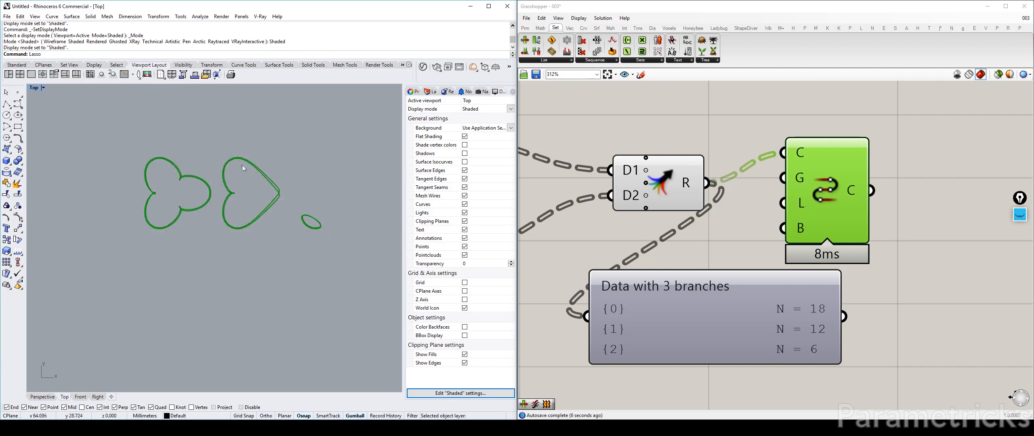
{"action": "scroll", "coordinate": [241, 191], "scroll_direction": "up", "scroll_amount": 2}
{"action": "right_click_drag", "start_coordinate": [338, 190], "coordinate": [478, 199]}
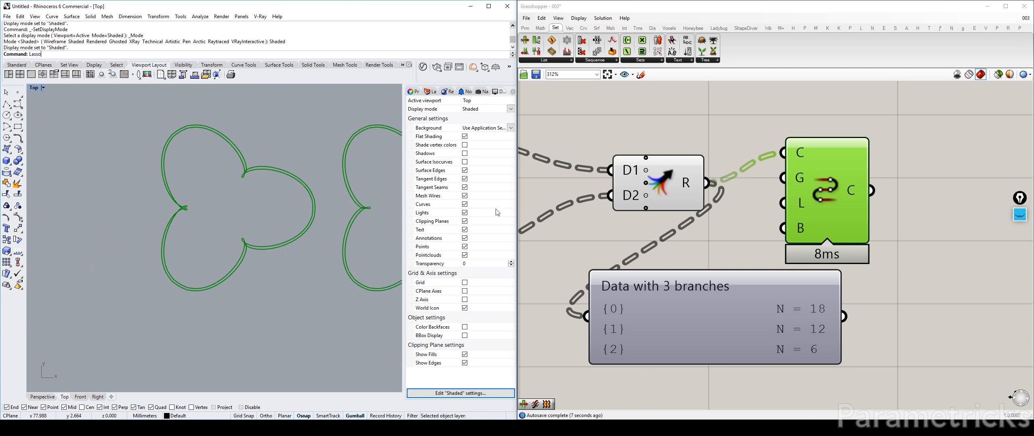
{"action": "right_click", "coordinate": [800, 178]}
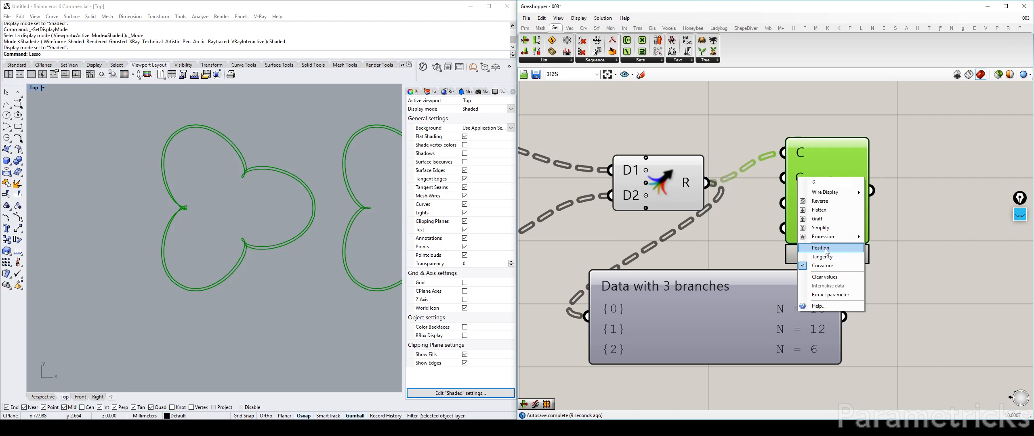
{"action": "left_click", "coordinate": [826, 249]}
{"action": "right_click_drag", "start_coordinate": [261, 178], "coordinate": [141, 180]}
{"action": "scroll", "coordinate": [224, 197], "scroll_direction": "down", "scroll_amount": 1}
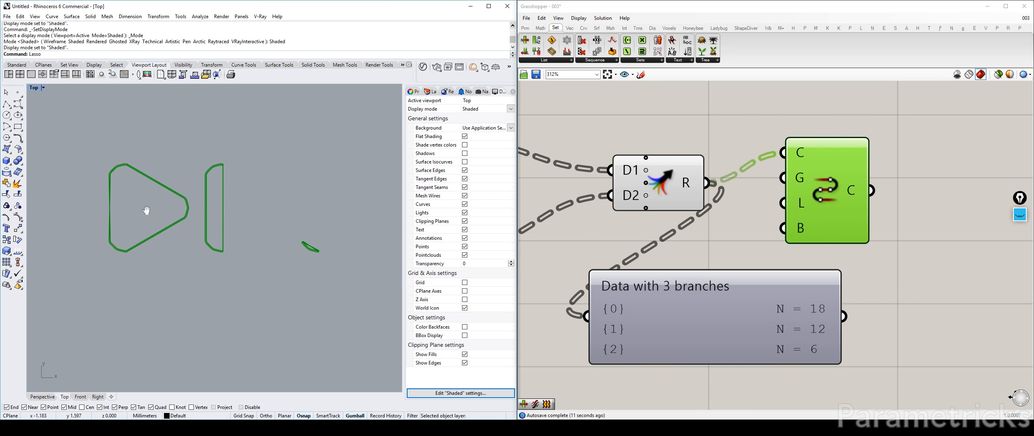
{"action": "right_click_drag", "start_coordinate": [146, 210], "coordinate": [259, 227]}
{"action": "scroll", "coordinate": [228, 187], "scroll_direction": "up", "scroll_amount": 2}
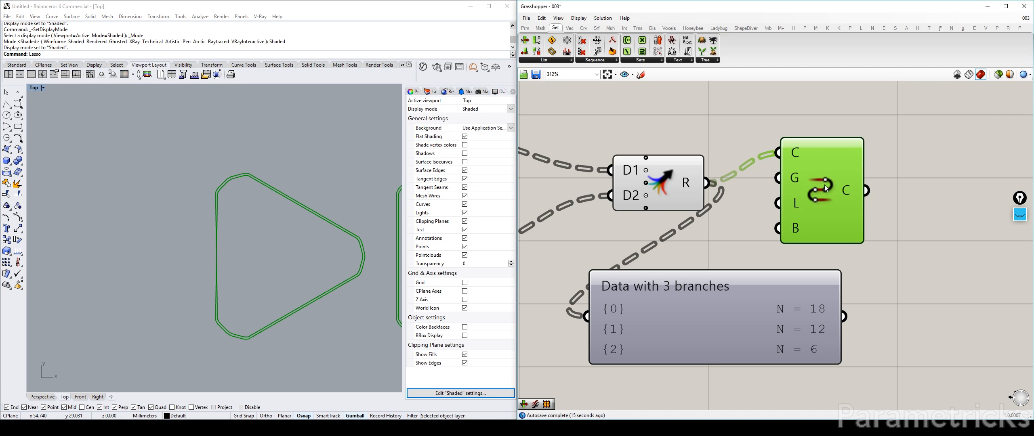
Step: Turn off the preview of Connect Curves to show only the culled segments in the viewport
{"action": "scroll", "coordinate": [737, 168], "scroll_direction": "down", "scroll_amount": 3}
{"action": "left_click", "coordinate": [697, 101]}
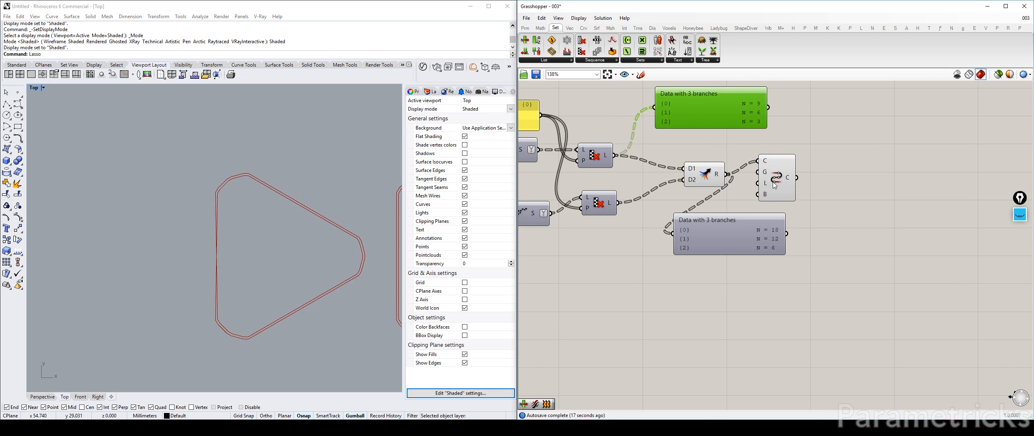
{"action": "left_click", "coordinate": [774, 184]}
{"action": "key", "text": "ctrl+q"}
{"action": "scroll", "coordinate": [585, 159], "scroll_direction": "up", "scroll_amount": 3}
{"action": "left_click", "coordinate": [586, 160]}
{"action": "key", "text": "ctrl+q"}
{"action": "left_click", "coordinate": [620, 239]}
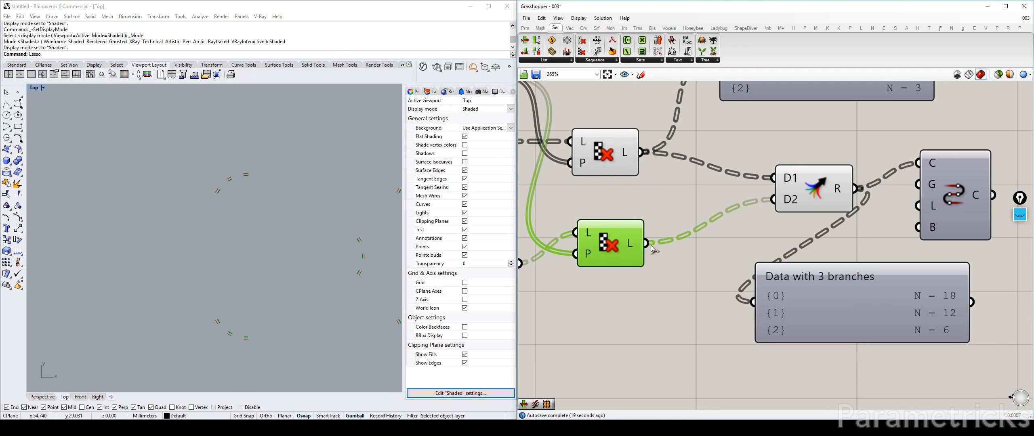
Step: Delete the lower Param Viewer connected to Merge's R output
{"action": "left_click", "coordinate": [864, 304]}
{"action": "key", "text": "Delete"}
{"action": "scroll", "coordinate": [734, 196], "scroll_direction": "down", "scroll_amount": 1}
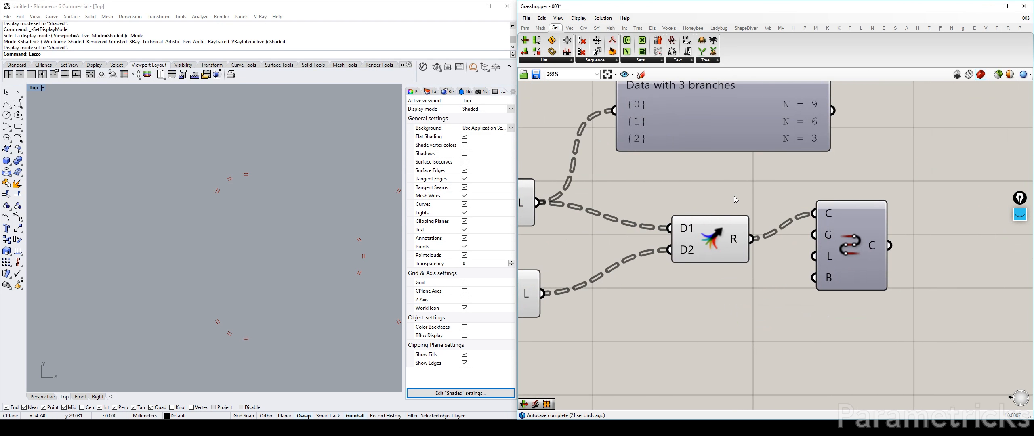
Step: Turn off the preview of both Cull Pattern components, leaving Merge's preview on
{"action": "scroll", "coordinate": [730, 205], "scroll_direction": "up", "scroll_amount": 1}
{"action": "right_click_drag", "start_coordinate": [629, 193], "coordinate": [804, 187]}
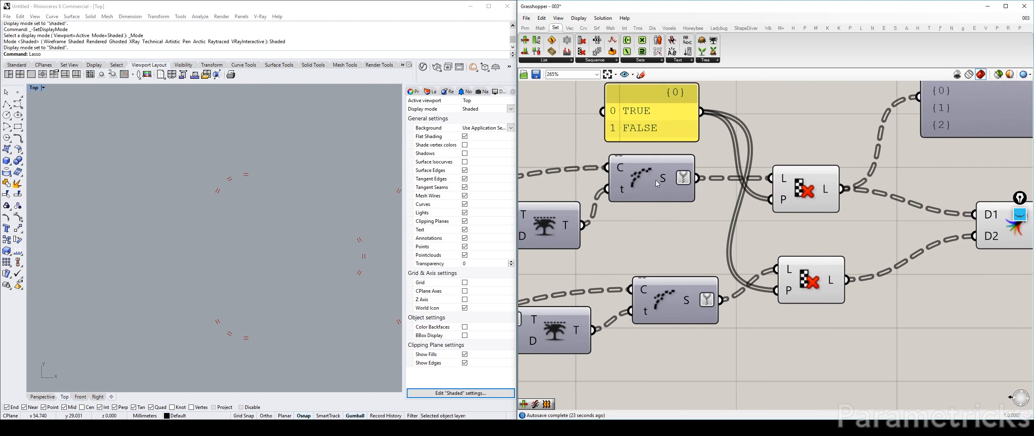
{"action": "right_click_drag", "start_coordinate": [703, 166], "coordinate": [802, 185]}
{"action": "scroll", "coordinate": [802, 186], "scroll_direction": "down", "scroll_amount": 2}
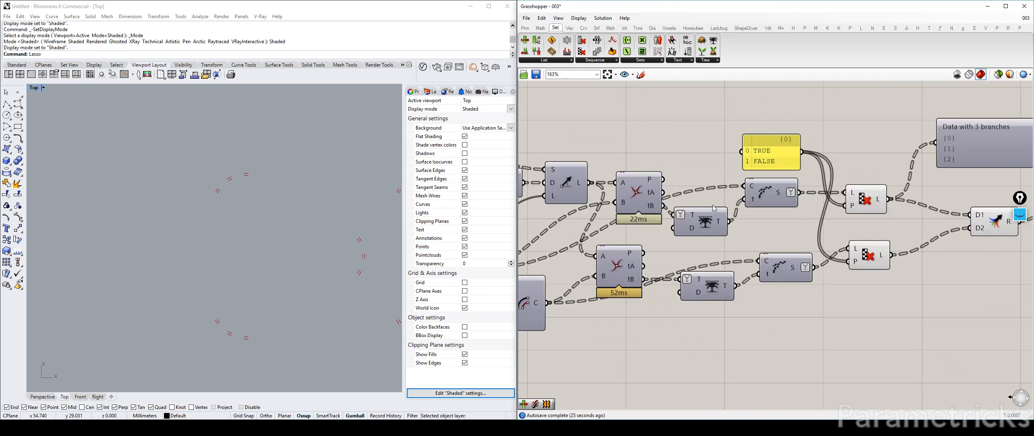
{"action": "right_click_drag", "start_coordinate": [557, 203], "coordinate": [702, 196]}
{"action": "right_click_drag", "start_coordinate": [621, 188], "coordinate": [581, 177]}
{"action": "right_click_drag", "start_coordinate": [1010, 193], "coordinate": [694, 182]}
{"action": "scroll", "coordinate": [694, 182], "scroll_direction": "up", "scroll_amount": 2}
{"action": "left_click", "coordinate": [573, 170]}
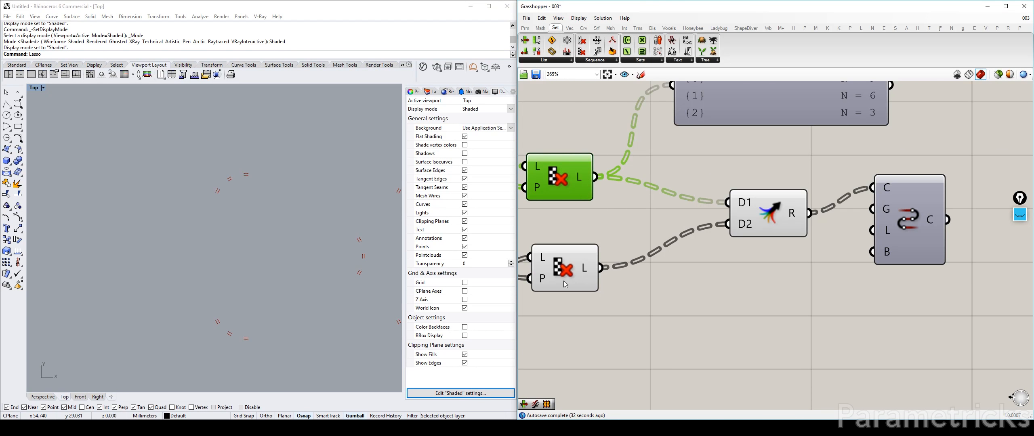
{"action": "left_click", "coordinate": [564, 274]}
Step: Add a List Item component and connect the upper Cull Pattern's L output to its L input
{"action": "double_click", "coordinate": [753, 288]}
{"action": "type", "text": "list"}
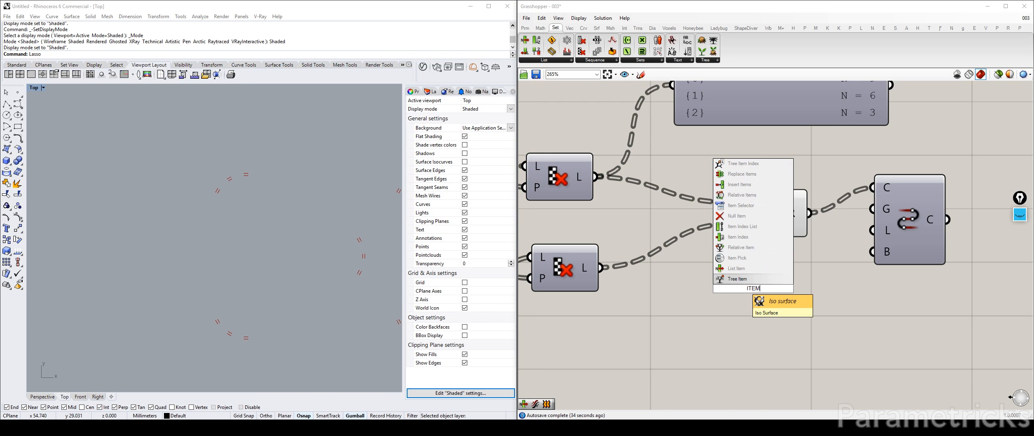
{"action": "left_click", "coordinate": [739, 274]}
{"action": "left_click_drag", "start_coordinate": [689, 261], "coordinate": [663, 242]}
{"action": "middle_click", "coordinate": [663, 242]}
{"action": "left_click", "coordinate": [691, 263]}
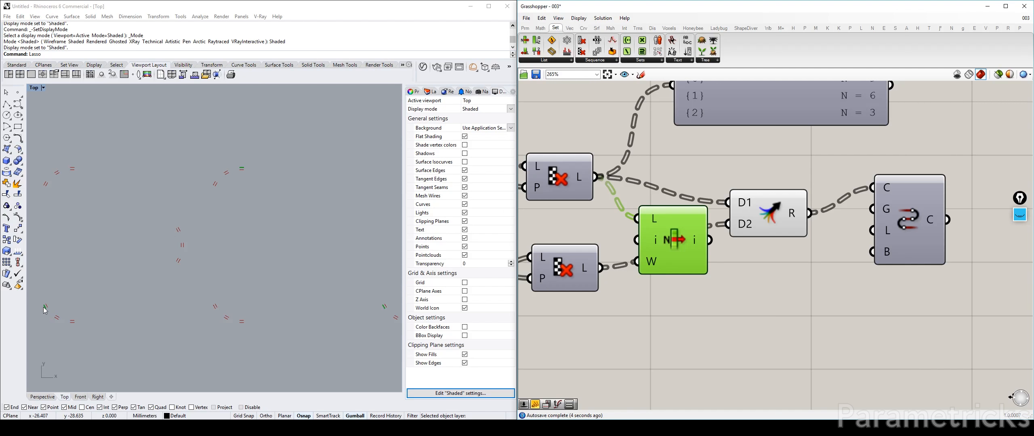
Step: Check the upper list's item in the Top viewport, and connect the lower Cull Pattern to List Item's L input instead
{"action": "right_click_drag", "start_coordinate": [247, 168], "coordinate": [117, 142]}
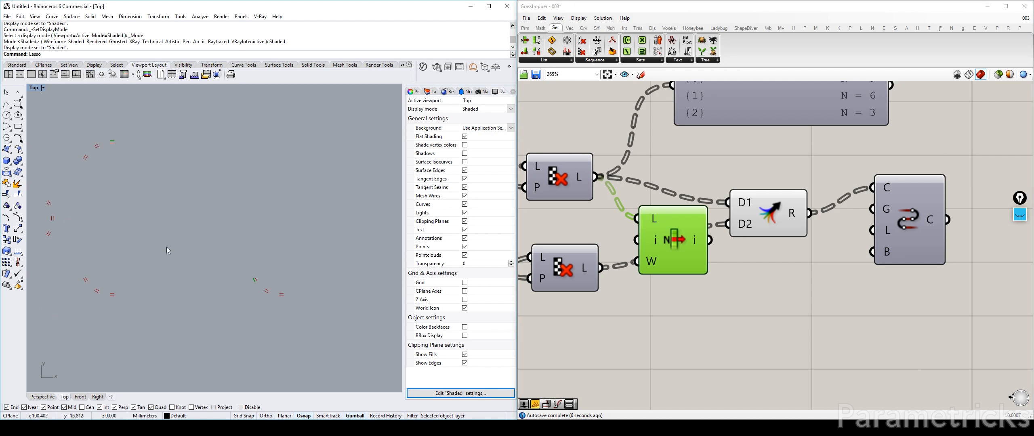
{"action": "right_click_drag", "start_coordinate": [166, 247], "coordinate": [348, 243]}
{"action": "right_click_drag", "start_coordinate": [176, 237], "coordinate": [177, 238]}
{"action": "mouse_move", "coordinate": [582, 178]}
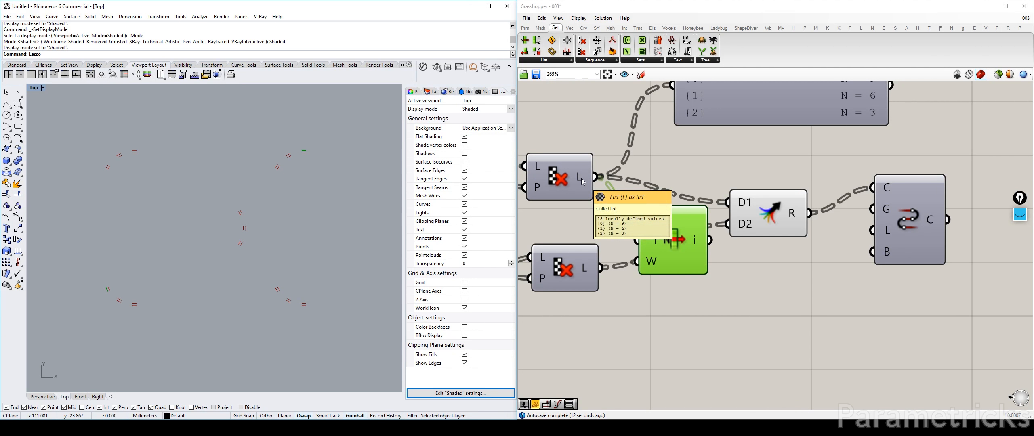
{"action": "left_click_drag", "start_coordinate": [602, 267], "coordinate": [638, 218]}
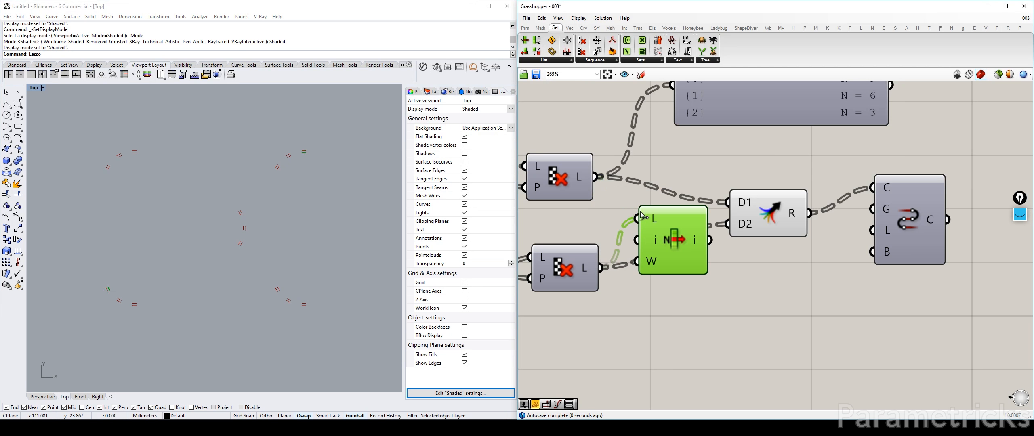
Step: Undo the List Item component and its connections
{"action": "key", "text": "ctrl+z"}
{"action": "key", "text": "ctrl+z"}
{"action": "key", "text": "ctrl+z"}
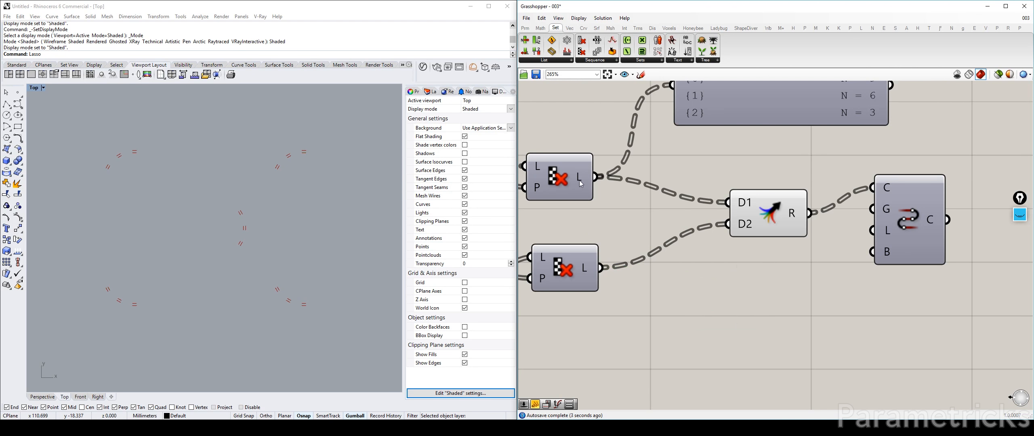
Step: Move the Merge and Connect Curves components closer to the two Cull Pattern components
{"action": "mouse_move", "coordinate": [581, 184]}
{"action": "right_click_drag", "start_coordinate": [760, 115], "coordinate": [692, 192]}
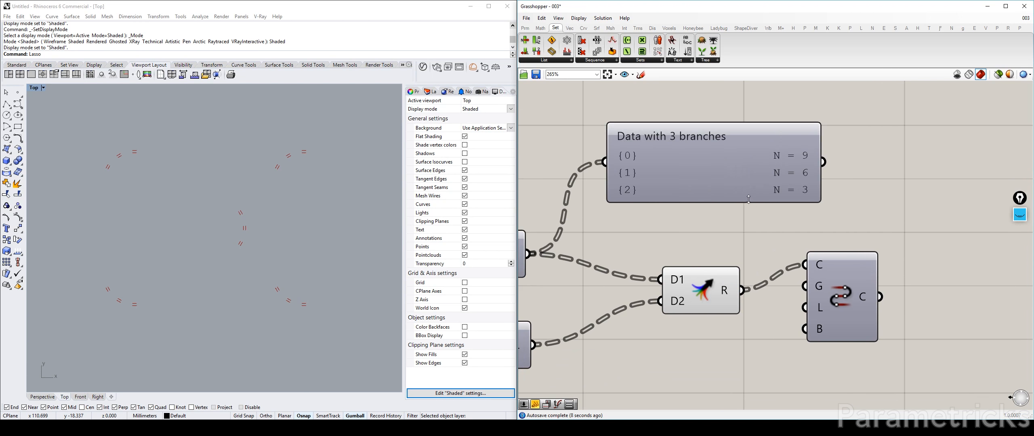
{"action": "left_click_drag", "start_coordinate": [725, 291], "coordinate": [652, 286]}
{"action": "left_click_drag", "start_coordinate": [812, 289], "coordinate": [738, 304]}
{"action": "right_click_drag", "start_coordinate": [643, 290], "coordinate": [689, 247]}
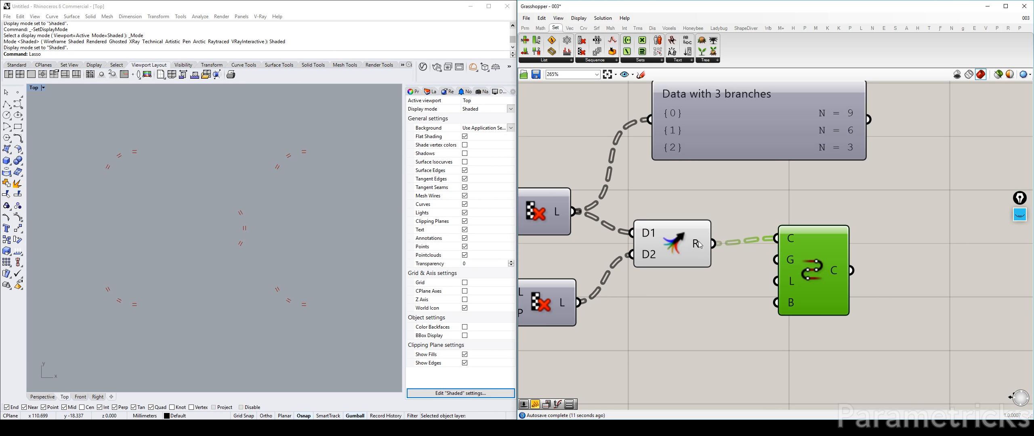
Step: Examine the order and branch data passed from the Cull Pattern lists through Merge into Connect Curves' C input
{"action": "mouse_move", "coordinate": [699, 245]}
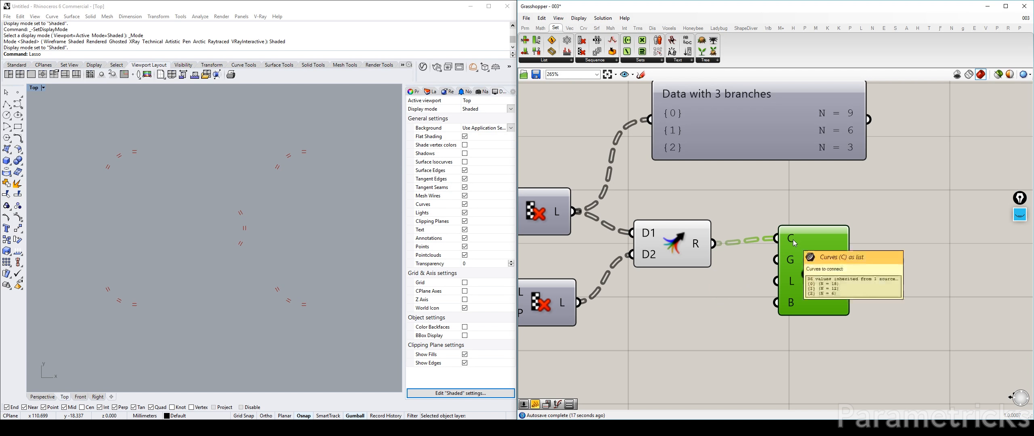
{"action": "mouse_move", "coordinate": [837, 272]}
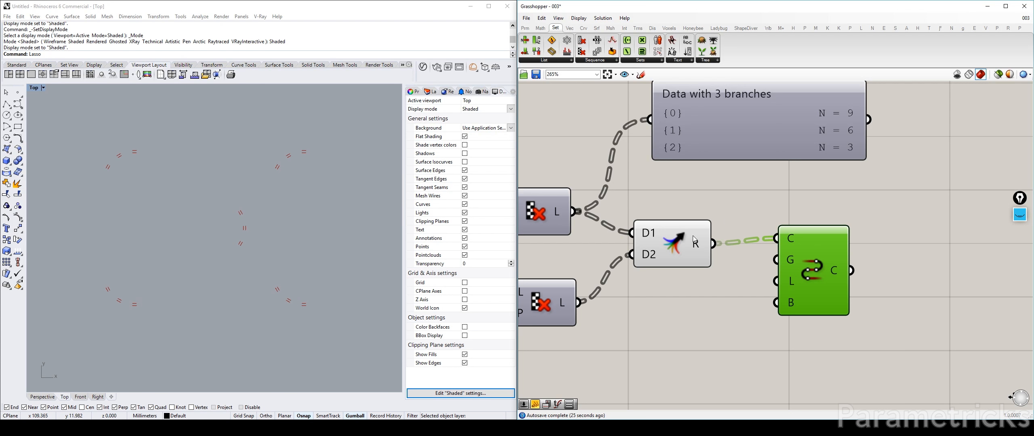
{"action": "right_click_drag", "start_coordinate": [694, 239], "coordinate": [736, 241]}
{"action": "left_click_drag", "start_coordinate": [721, 249], "coordinate": [703, 255]}
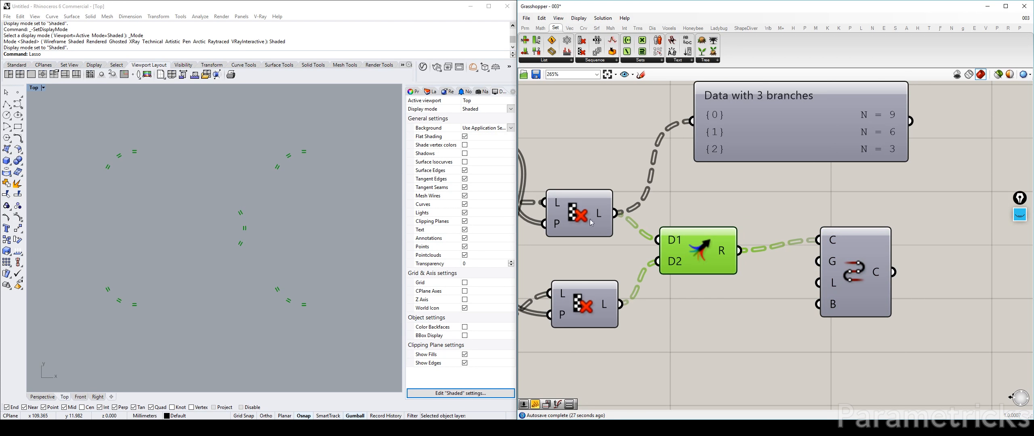
{"action": "mouse_move", "coordinate": [599, 219]}
{"action": "right_click_drag", "start_coordinate": [709, 276], "coordinate": [651, 253]}
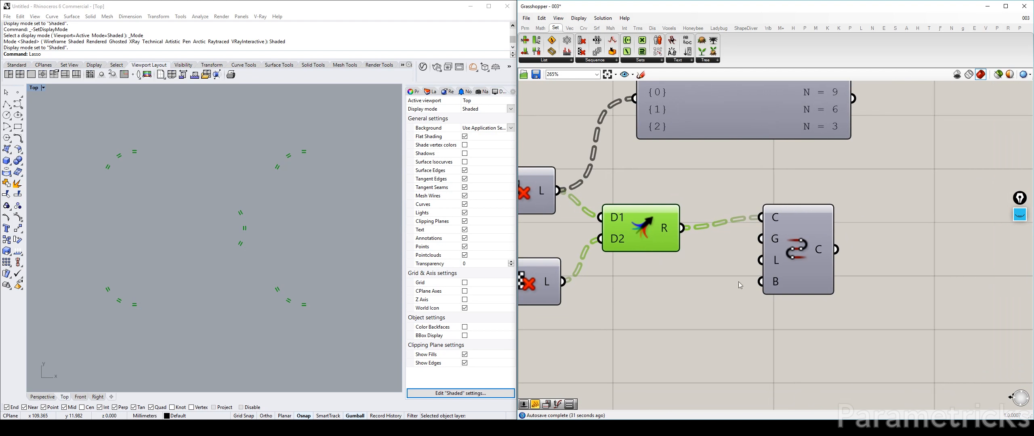
Step: Shift Merge and Connect Curves away from the Cull Pattern components, and add a Weave component just below Merge
{"action": "left_click_drag", "start_coordinate": [806, 309], "coordinate": [635, 222]}
{"action": "left_click_drag", "start_coordinate": [631, 220], "coordinate": [751, 220]}
{"action": "double_click", "coordinate": [718, 295]}
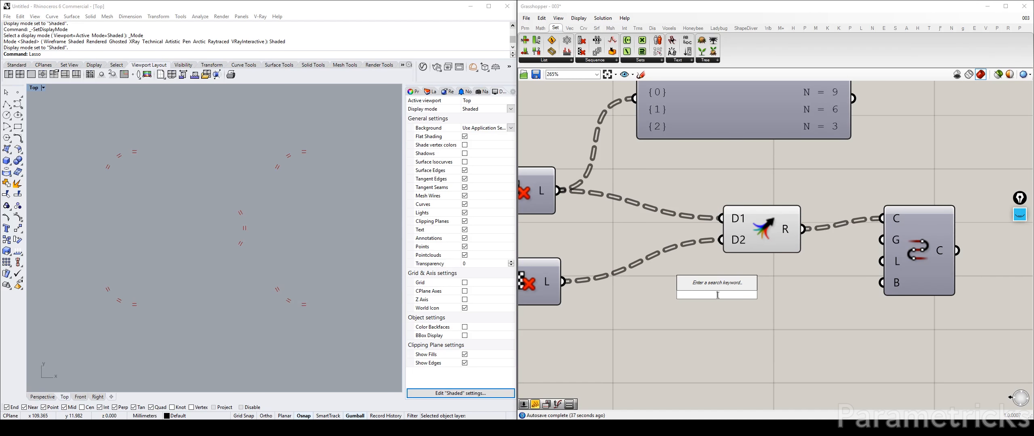
{"action": "type", "text": "WEAVE"}
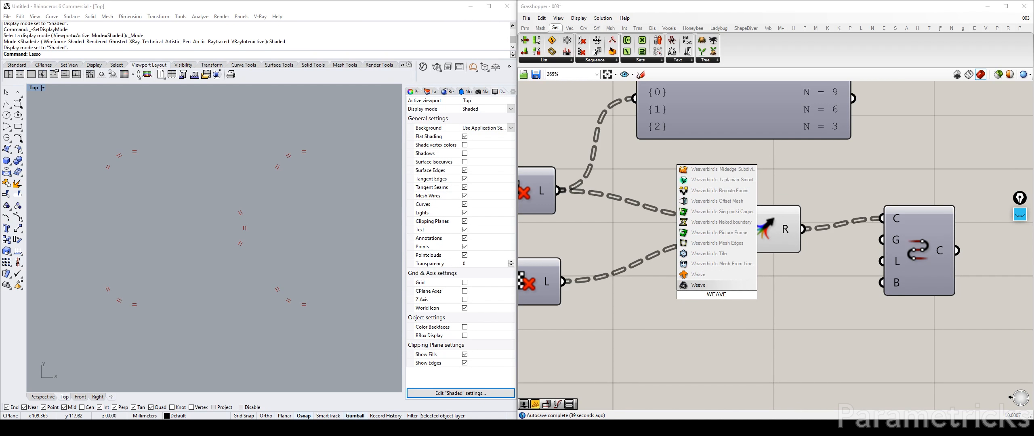
{"action": "key", "text": "Return"}
{"action": "left_click", "coordinate": [545, 59]}
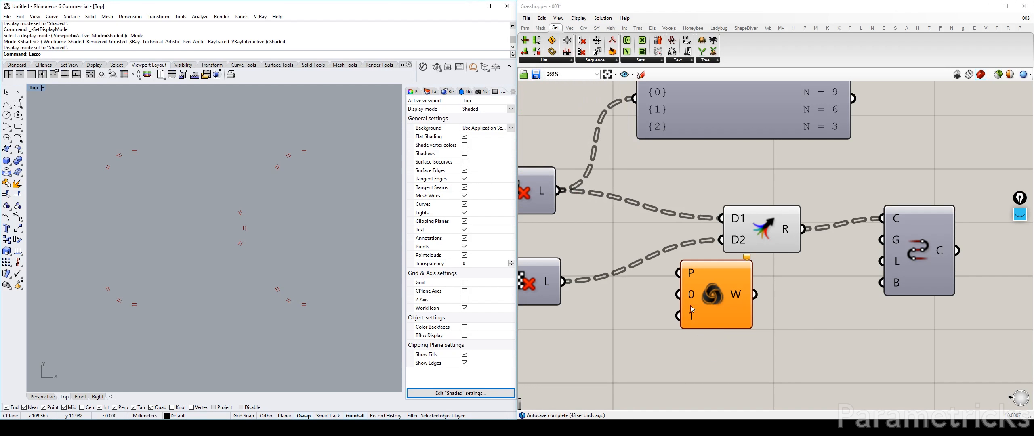
{"action": "mouse_move", "coordinate": [722, 295]}
{"action": "left_mouse_down"}
{"action": "mouse_move", "coordinate": [697, 280]}
{"action": "mouse_move", "coordinate": [775, 281]}
{"action": "left_mouse_up"}
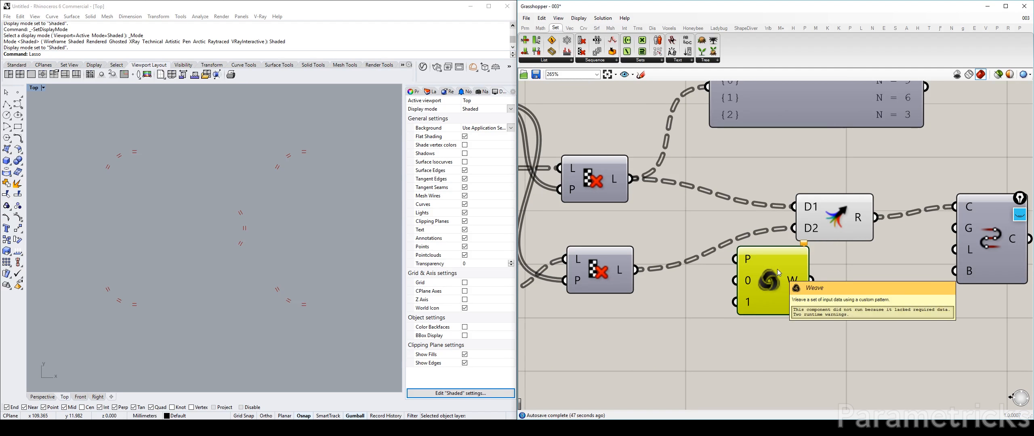
Step: View the integers stored in Weave's P input, and move Weave between the Cull Pattern components and Merge
{"action": "right_click", "coordinate": [747, 259]}
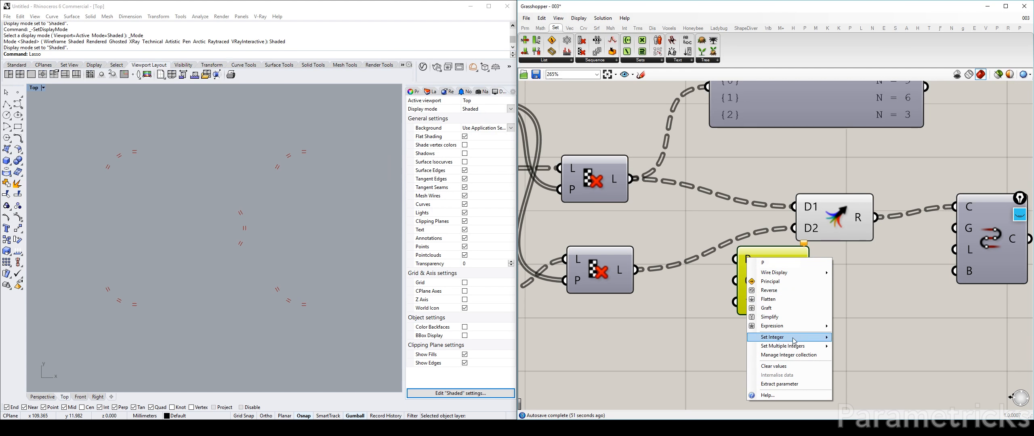
{"action": "mouse_move", "coordinate": [799, 348]}
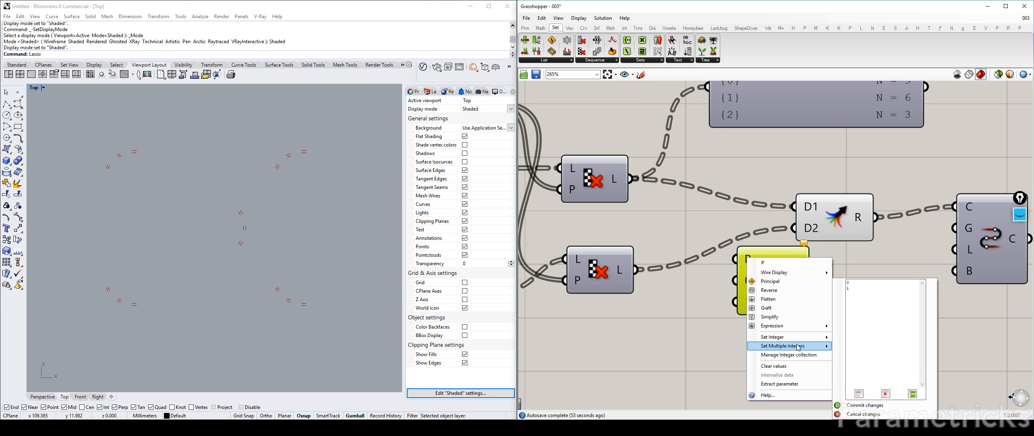
{"action": "left_click", "coordinate": [676, 260]}
{"action": "left_click_drag", "start_coordinate": [760, 284], "coordinate": [713, 205]}
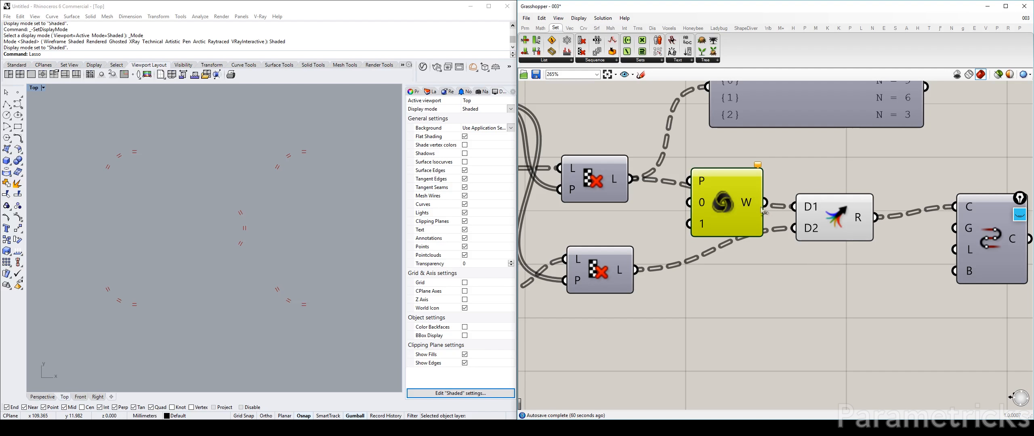
Step: Commit the integers 0 and 1 as Weave's P pattern, and shift the upper Cull Pattern slightly away from Weave
{"action": "right_click", "coordinate": [703, 181]}
{"action": "mouse_move", "coordinate": [769, 275]}
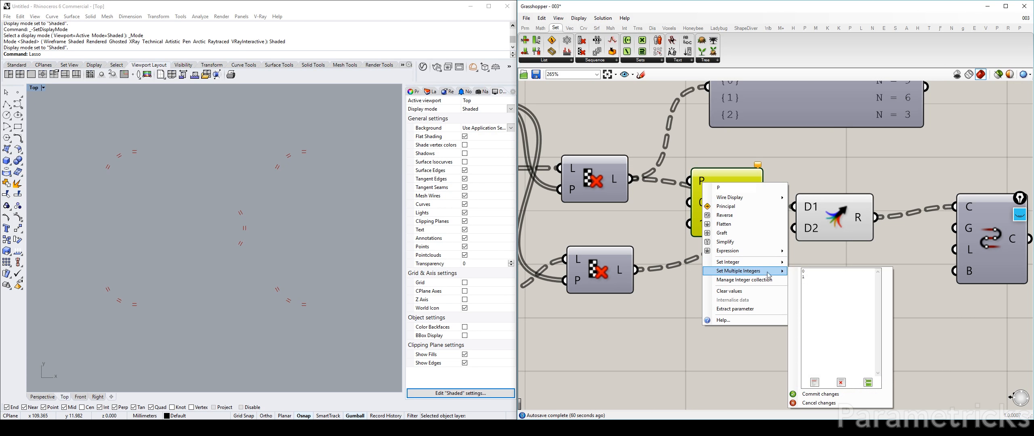
{"action": "left_click", "coordinate": [815, 274]}
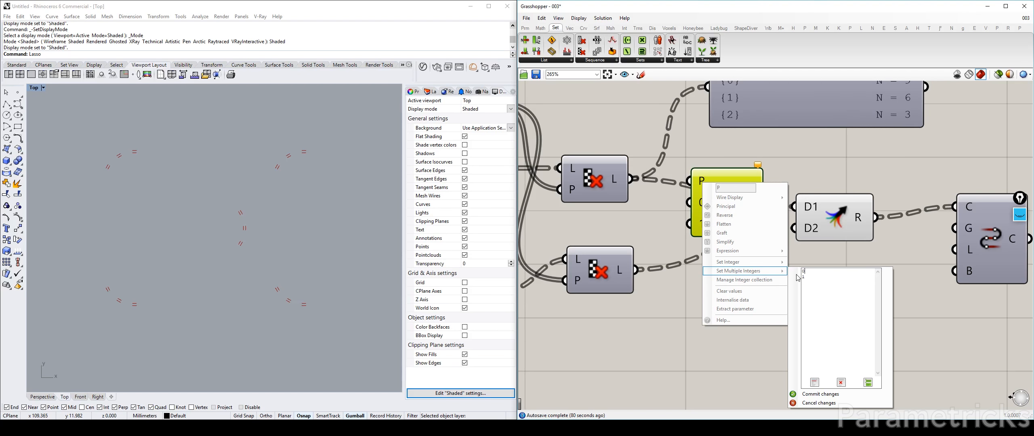
{"action": "left_click", "coordinate": [821, 396]}
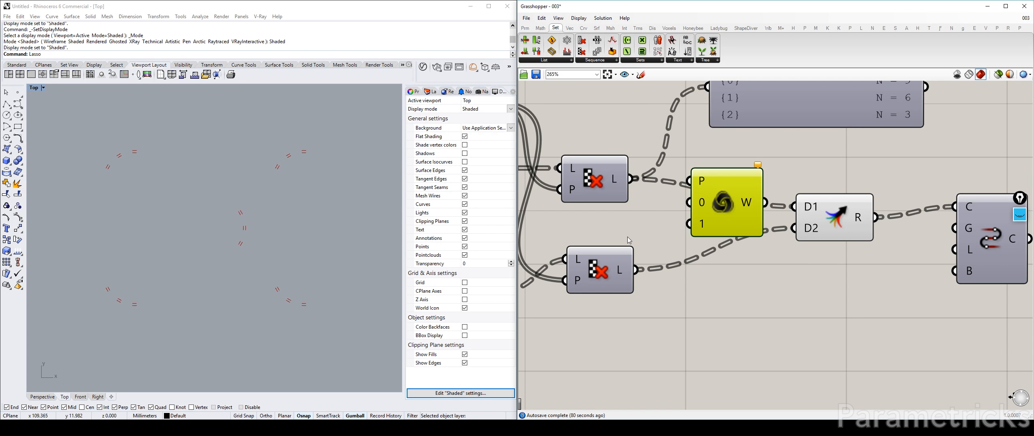
{"action": "left_click_drag", "start_coordinate": [604, 181], "coordinate": [597, 181]}
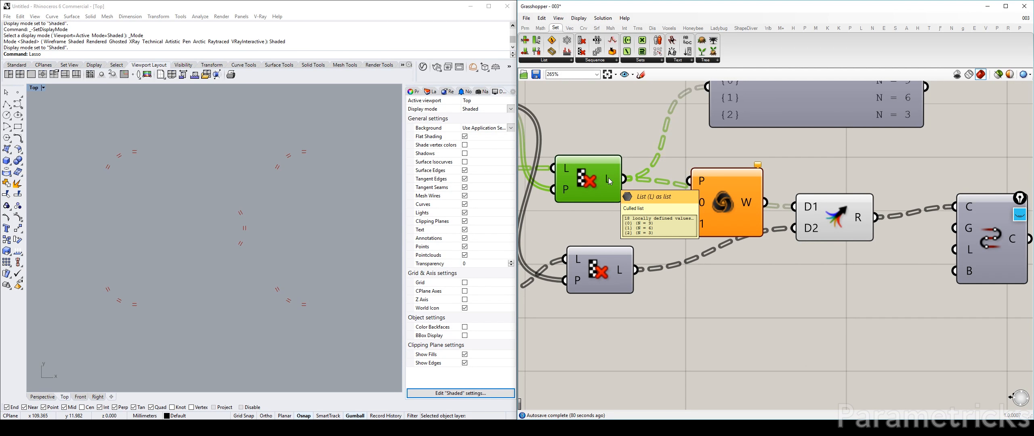
Step: Feed the upper and lower Cull Pattern lists into Weave's inputs 0 and 1, and connect Weave's output to the Param Viewer
{"action": "left_click_drag", "start_coordinate": [623, 179], "coordinate": [687, 202]}
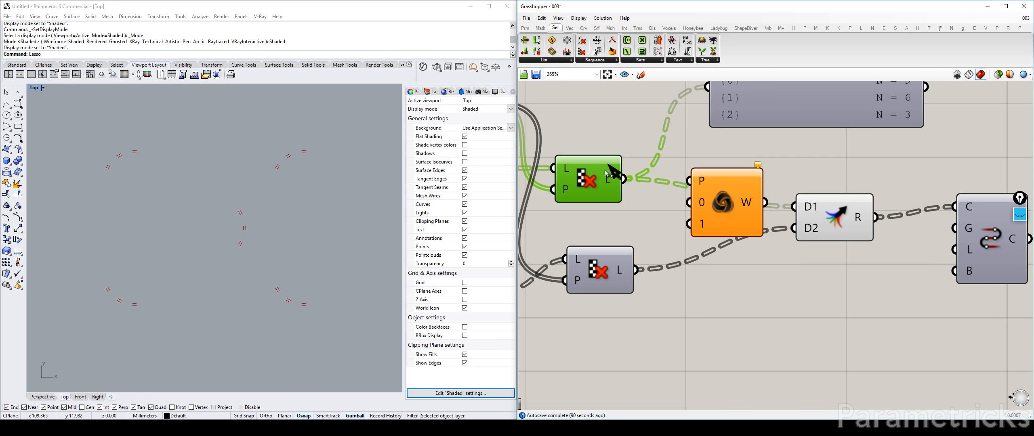
{"action": "left_click_drag", "start_coordinate": [636, 270], "coordinate": [710, 233]}
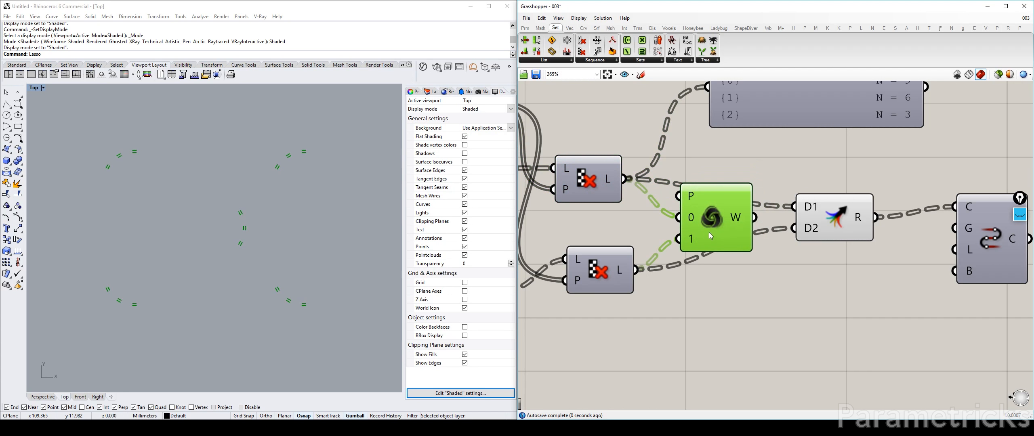
{"action": "right_click_drag", "start_coordinate": [758, 236], "coordinate": [670, 228]}
{"action": "double_click", "coordinate": [728, 265]}
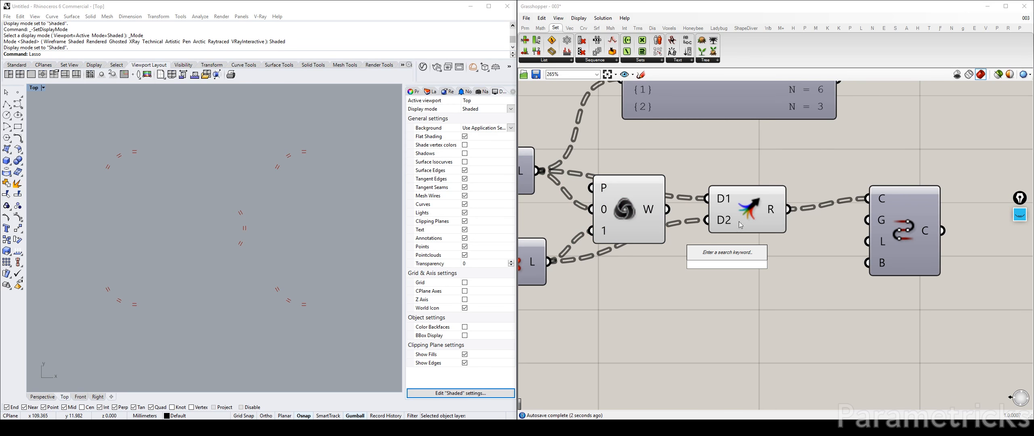
{"action": "right_click_drag", "start_coordinate": [739, 222], "coordinate": [738, 295]}
{"action": "left_click_drag", "start_coordinate": [666, 282], "coordinate": [619, 154]}
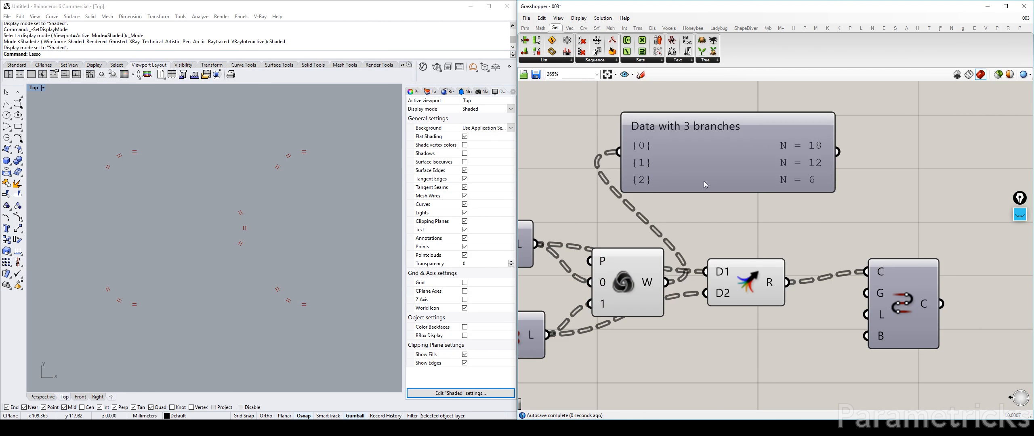
{"action": "left_click_drag", "start_coordinate": [704, 181], "coordinate": [827, 143]}
Step: Add a Partition List component below Merge, and delete the Merge component
{"action": "right_click_drag", "start_coordinate": [764, 213], "coordinate": [735, 121]}
{"action": "left_click", "coordinate": [708, 276]}
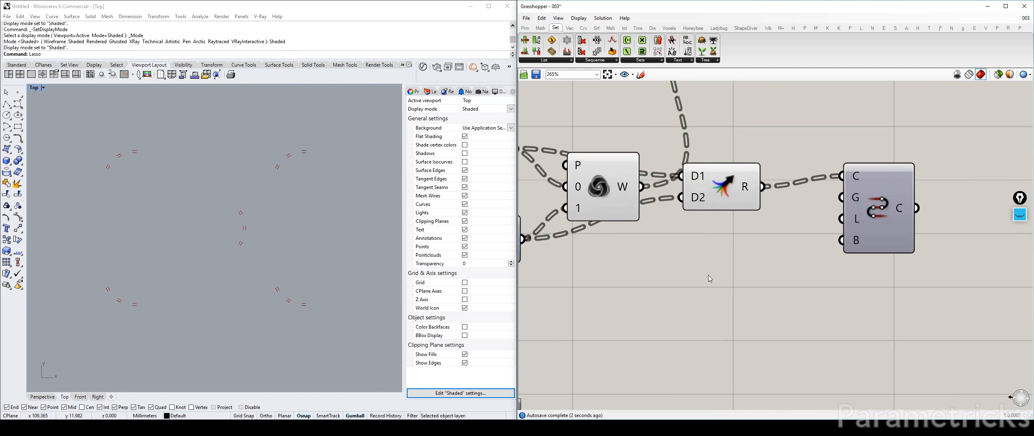
{"action": "double_click", "coordinate": [709, 278]}
{"action": "type", "text": "PART"}
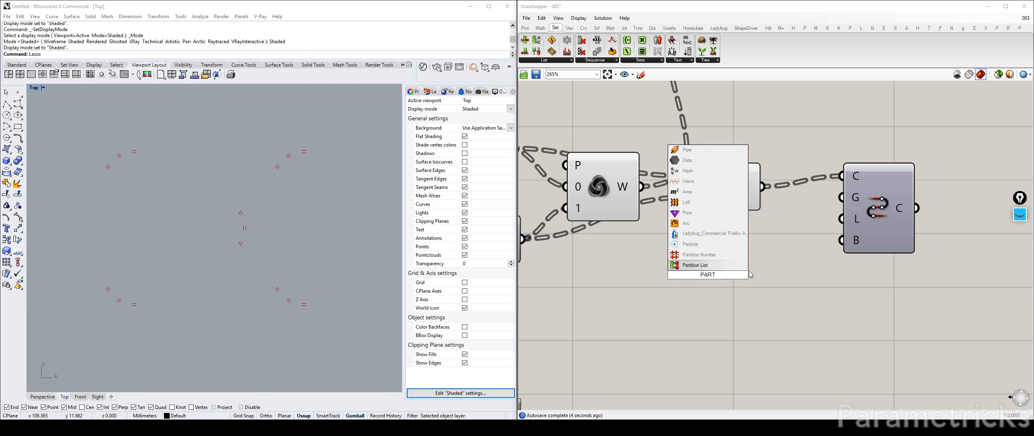
{"action": "double_click", "coordinate": [705, 305]}
{"action": "type", "text": "PART"}
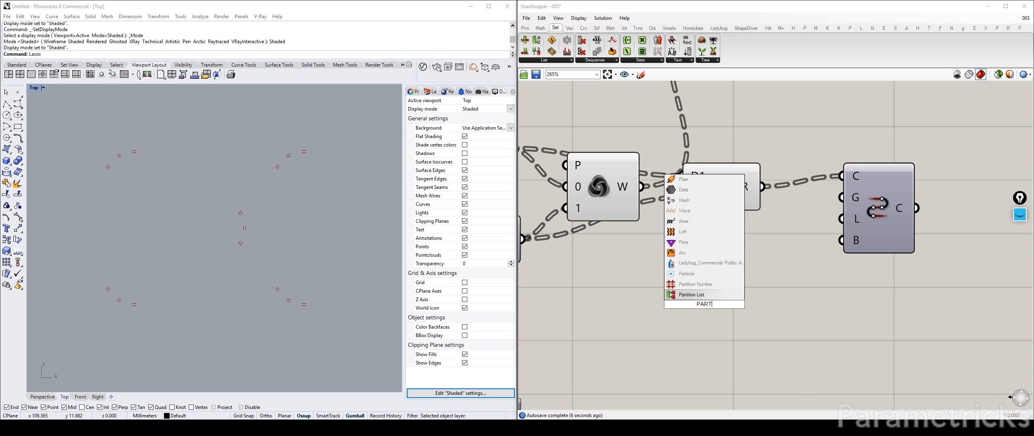
{"action": "key", "text": "Return"}
{"action": "left_click_drag", "start_coordinate": [745, 168], "coordinate": [754, 146]}
{"action": "key", "text": "Delete"}
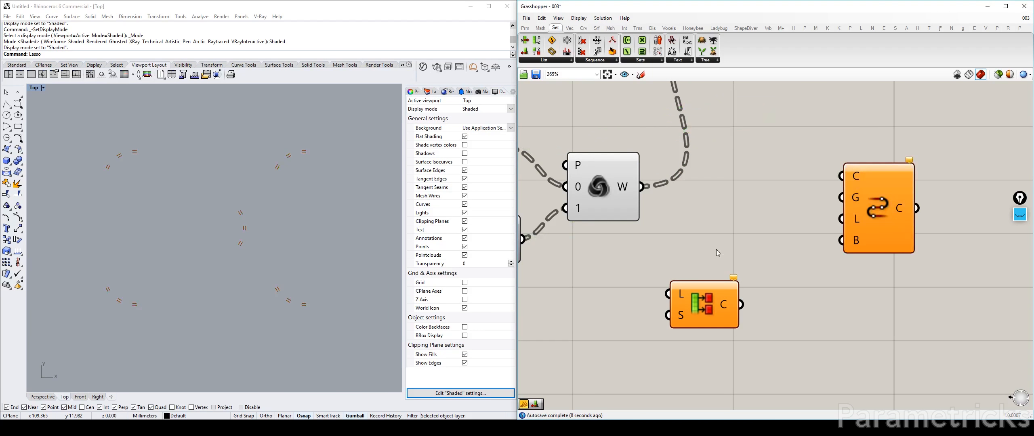
Step: Place Partition List beside Weave, connect Weave's output to its L input, and set its size input S to 2
{"action": "left_click_drag", "start_coordinate": [706, 291], "coordinate": [699, 234]}
{"action": "left_click_drag", "start_coordinate": [642, 187], "coordinate": [698, 223]}
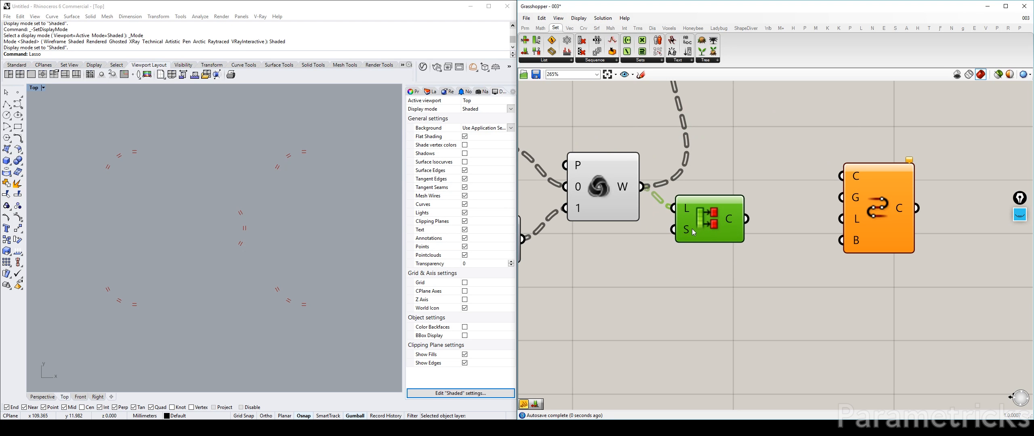
{"action": "right_click", "coordinate": [686, 229]}
{"action": "mouse_move", "coordinate": [763, 313]}
{"action": "left_click", "coordinate": [809, 314]}
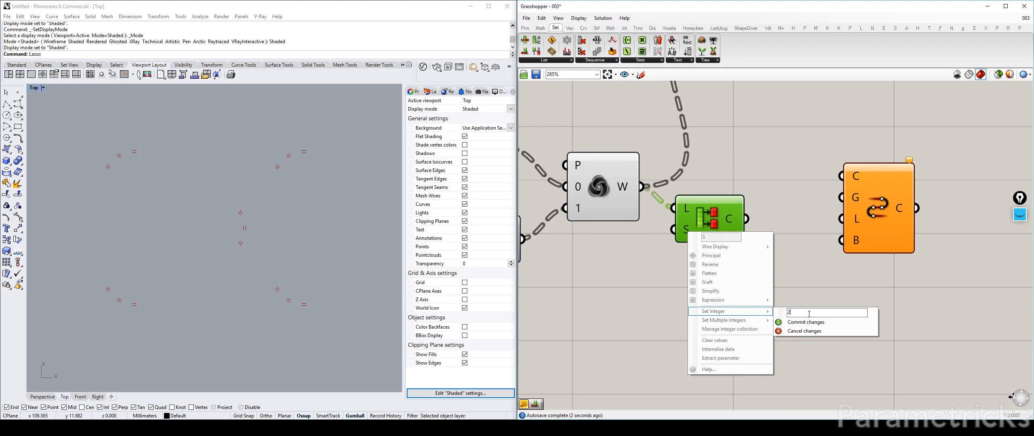
{"action": "key", "text": "Return"}
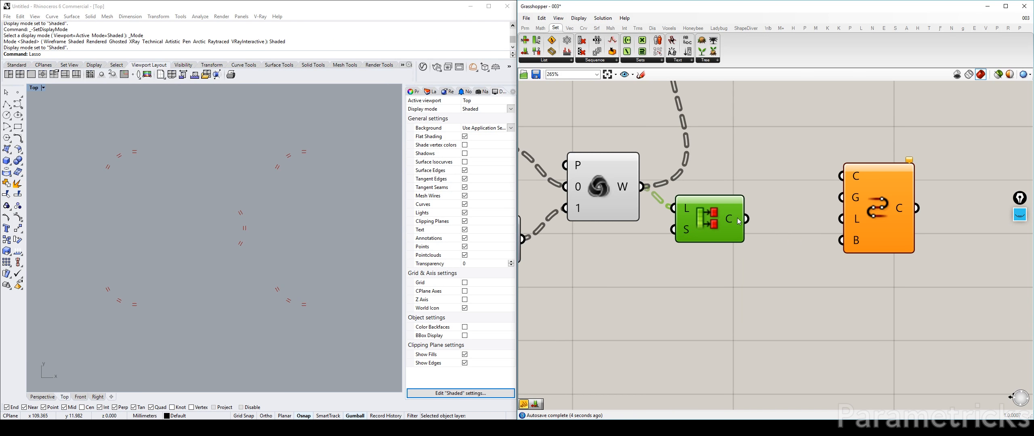
Step: Connect Partition List's chunks to Connect Curves' C input, and turn on the preview of Connect Curves
{"action": "left_click_drag", "start_coordinate": [746, 218], "coordinate": [842, 176]}
{"action": "left_click", "coordinate": [891, 206]}
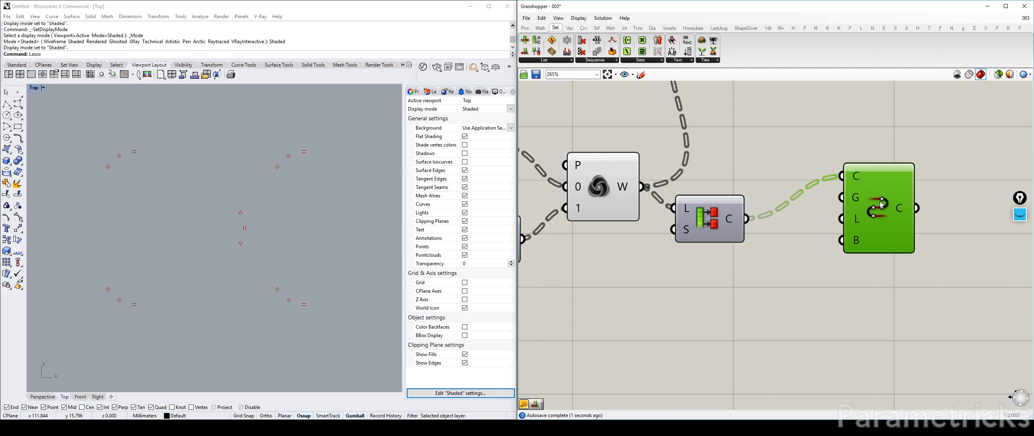
{"action": "key", "text": "ctrl+q"}
{"action": "scroll", "coordinate": [249, 232], "scroll_direction": "up", "scroll_amount": 15}
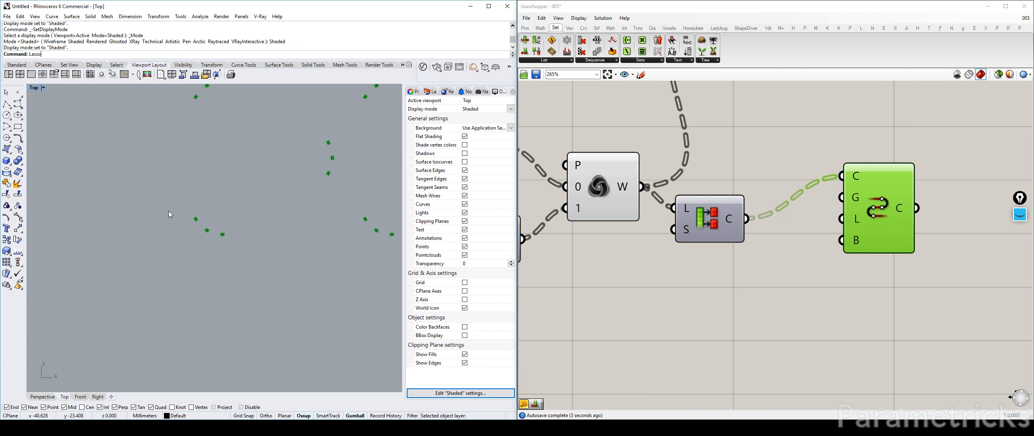
{"action": "scroll", "coordinate": [197, 243], "scroll_direction": "down", "scroll_amount": 10}
{"action": "scroll", "coordinate": [174, 224], "scroll_direction": "down", "scroll_amount": 2}
{"action": "scroll", "coordinate": [185, 238], "scroll_direction": "up", "scroll_amount": 12}
{"action": "right_click_drag", "start_coordinate": [250, 248], "coordinate": [231, 276]}
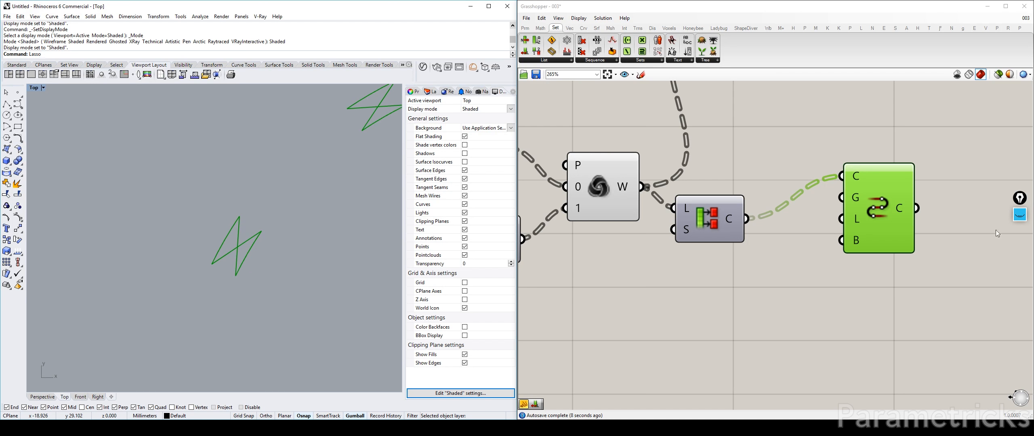
{"action": "left_click", "coordinate": [1020, 214]}
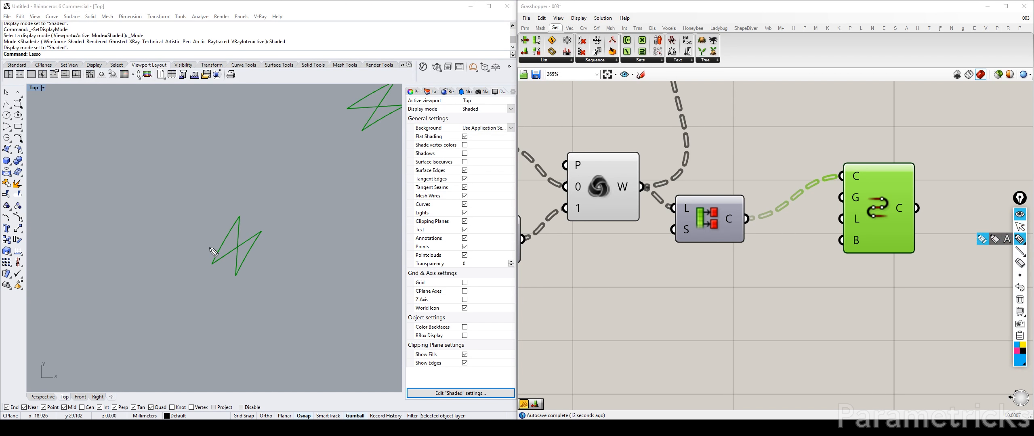
{"action": "mouse_move", "coordinate": [234, 213]}
{"action": "left_mouse_down"}
{"action": "mouse_move", "coordinate": [198, 259]}
{"action": "mouse_move", "coordinate": [213, 257]}
{"action": "left_mouse_up"}
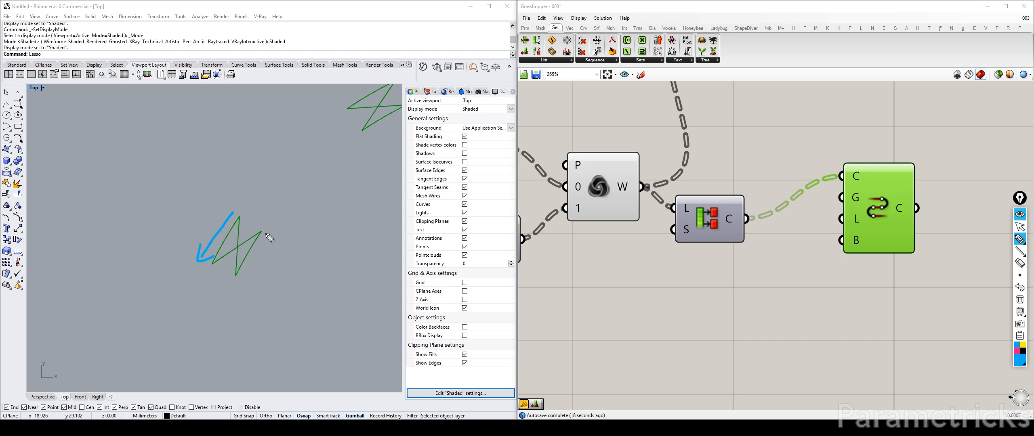
{"action": "mouse_move", "coordinate": [266, 234]}
{"action": "left_mouse_down"}
{"action": "mouse_move", "coordinate": [235, 276]}
{"action": "mouse_move", "coordinate": [243, 273]}
{"action": "left_mouse_up"}
{"action": "left_click", "coordinate": [1017, 351]}
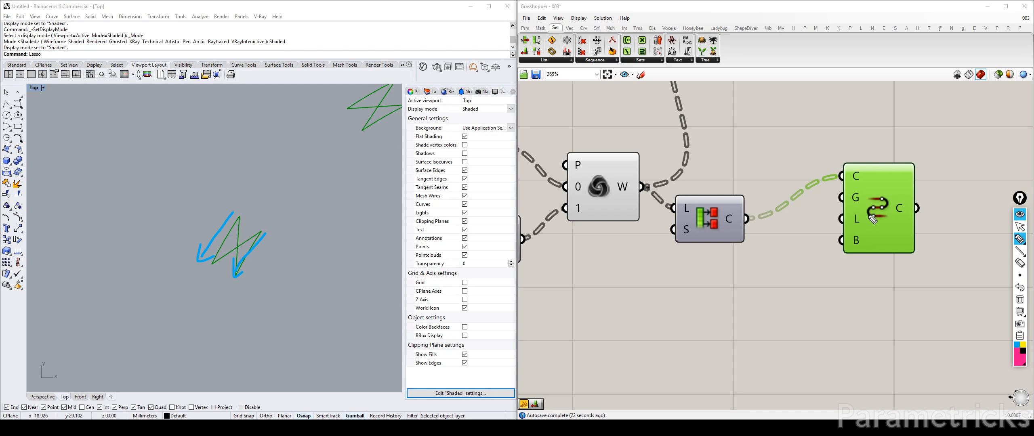
{"action": "left_click_drag", "start_coordinate": [849, 204], "coordinate": [861, 196]}
{"action": "mouse_move", "coordinate": [273, 278]}
{"action": "left_mouse_down"}
{"action": "mouse_move", "coordinate": [254, 255]}
{"action": "mouse_move", "coordinate": [308, 249]}
{"action": "mouse_move", "coordinate": [303, 265]}
{"action": "left_mouse_up"}
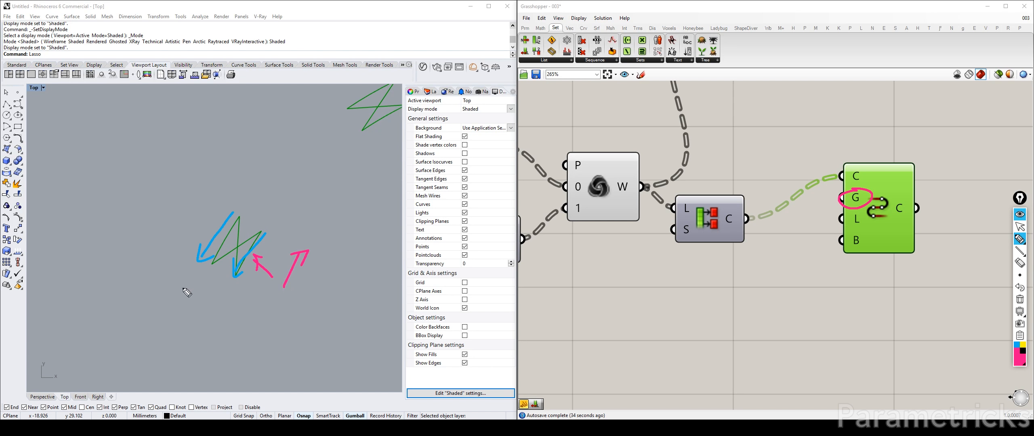
{"action": "mouse_move", "coordinate": [221, 209]}
{"action": "left_mouse_down"}
{"action": "mouse_move", "coordinate": [185, 268]}
{"action": "mouse_move", "coordinate": [234, 288]}
{"action": "mouse_move", "coordinate": [268, 230]}
{"action": "mouse_move", "coordinate": [206, 204]}
{"action": "left_mouse_up"}
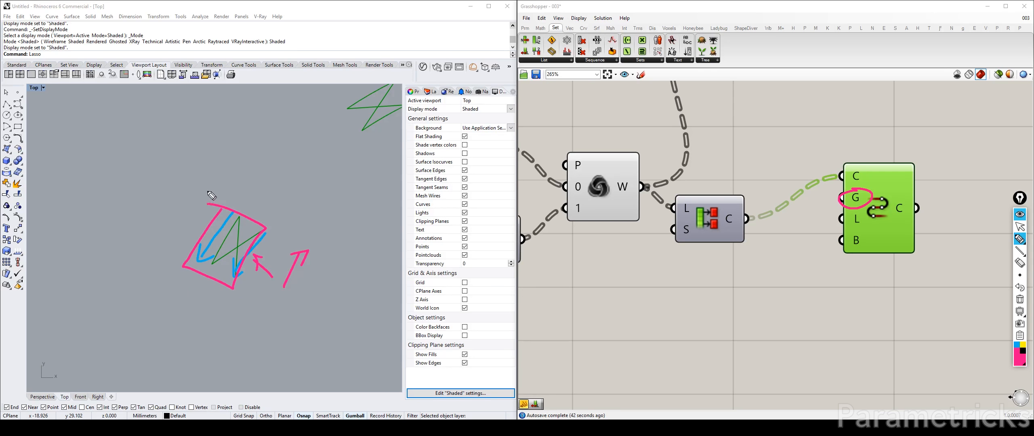
{"action": "mouse_move", "coordinate": [208, 190]}
{"action": "left_mouse_down"}
{"action": "mouse_move", "coordinate": [157, 257]}
{"action": "mouse_move", "coordinate": [244, 231]}
{"action": "mouse_move", "coordinate": [261, 261]}
{"action": "mouse_move", "coordinate": [185, 183]}
{"action": "left_mouse_up"}
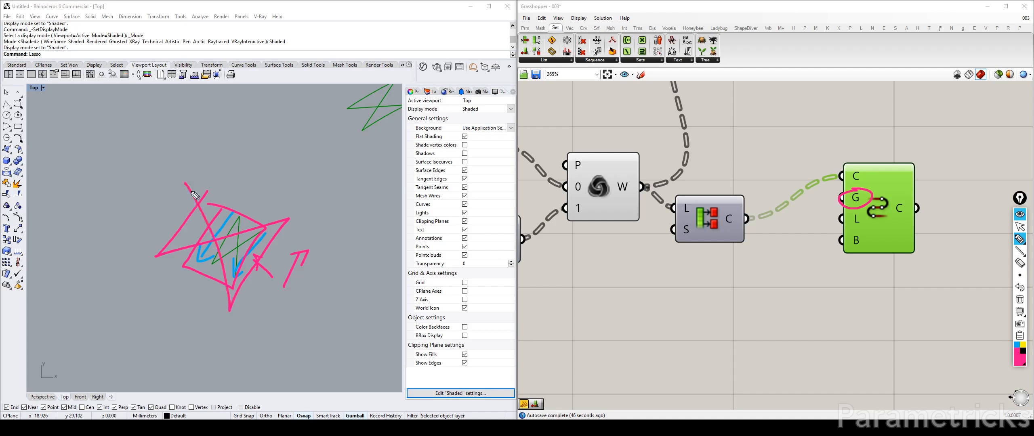
{"action": "left_click", "coordinate": [1023, 303]}
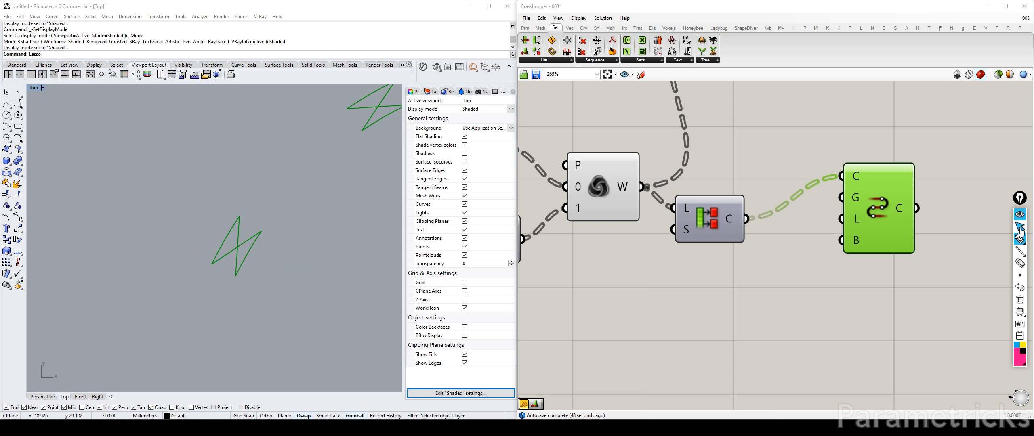
Step: Add a Flip Curve component below Partition List
{"action": "left_click", "coordinate": [827, 225]}
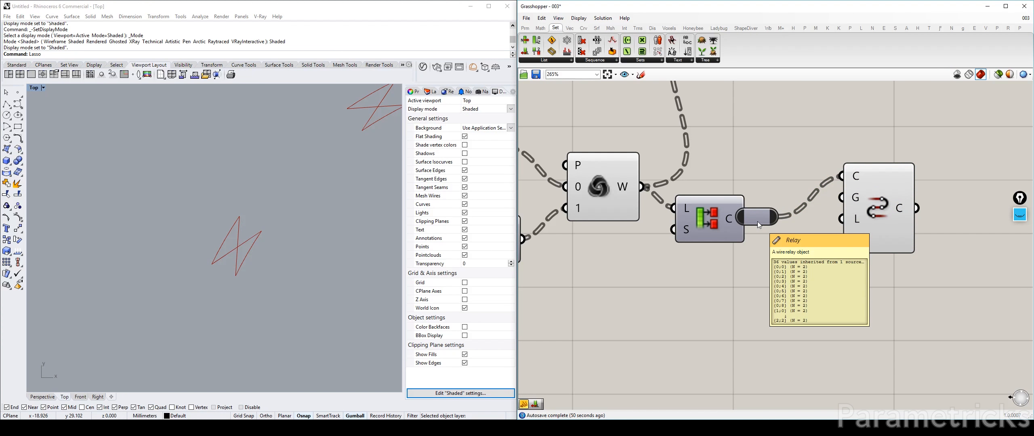
{"action": "double_click", "coordinate": [751, 284]}
{"action": "type", "text": "FLIP"}
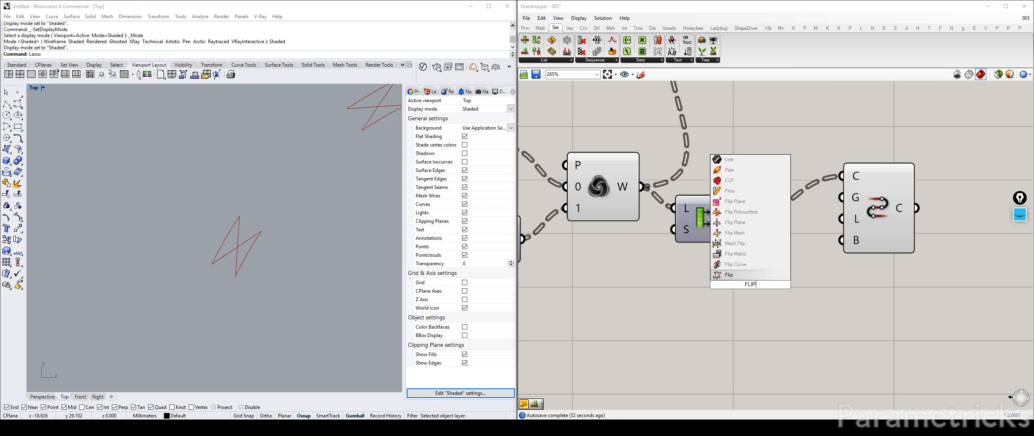
{"action": "key", "text": "Up"}
{"action": "key", "text": "Up"}
{"action": "key", "text": "Down"}
{"action": "key", "text": "Return"}
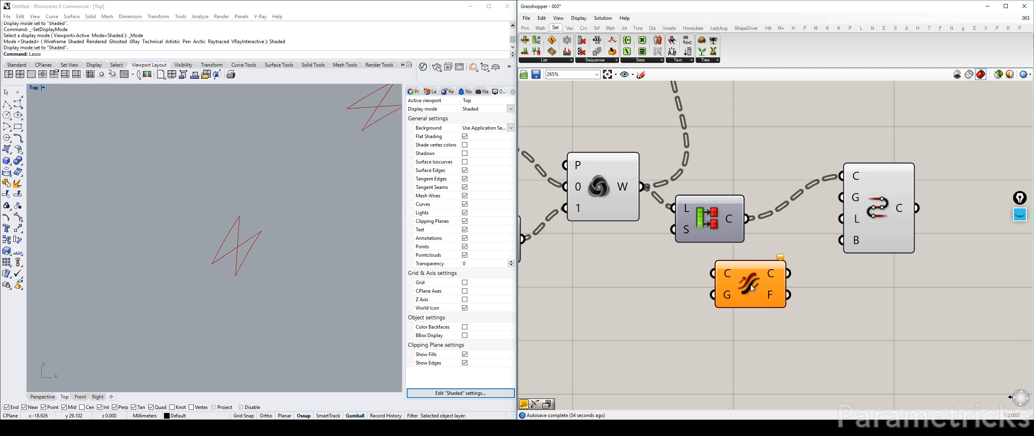
Step: Shift Weave and the components following it away from the Cull Pattern pair, and place Flip Curve in the gap beside the lower one
{"action": "scroll", "coordinate": [748, 230], "scroll_direction": "down", "scroll_amount": 3}
{"action": "scroll", "coordinate": [566, 275], "scroll_direction": "up", "scroll_amount": 2}
{"action": "left_click_drag", "start_coordinate": [811, 149], "coordinate": [585, 234]}
{"action": "left_click_drag", "start_coordinate": [598, 208], "coordinate": [718, 197]}
{"action": "right_click_drag", "start_coordinate": [657, 243], "coordinate": [789, 244]}
{"action": "left_click_drag", "start_coordinate": [833, 288], "coordinate": [760, 255]}
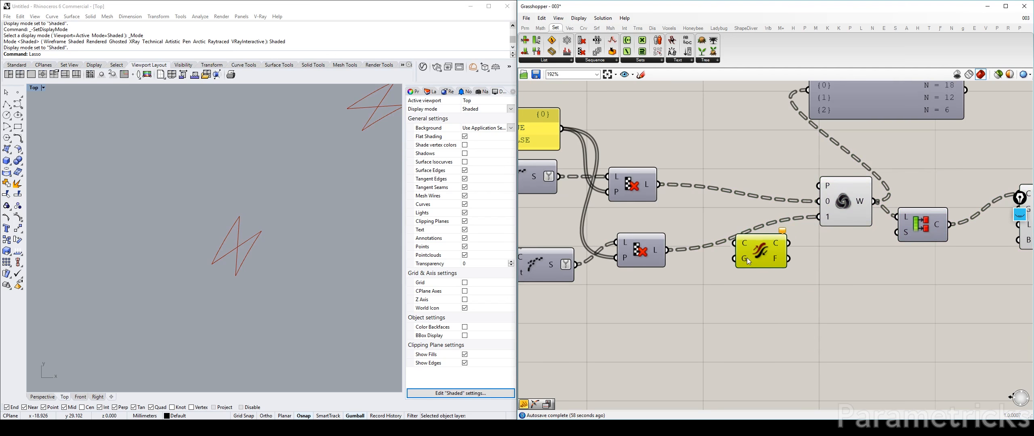
Step: Route the lower Cull Pattern's list through Flip Curve into Weave's input 1, and move Flip Curve closer to that Cull Pattern
{"action": "scroll", "coordinate": [685, 258], "scroll_direction": "up", "scroll_amount": 3}
{"action": "left_click_drag", "start_coordinate": [656, 245], "coordinate": [750, 248]}
{"action": "left_click_drag", "start_coordinate": [807, 235], "coordinate": [902, 191]}
{"action": "scroll", "coordinate": [246, 234], "scroll_direction": "down", "scroll_amount": 4}
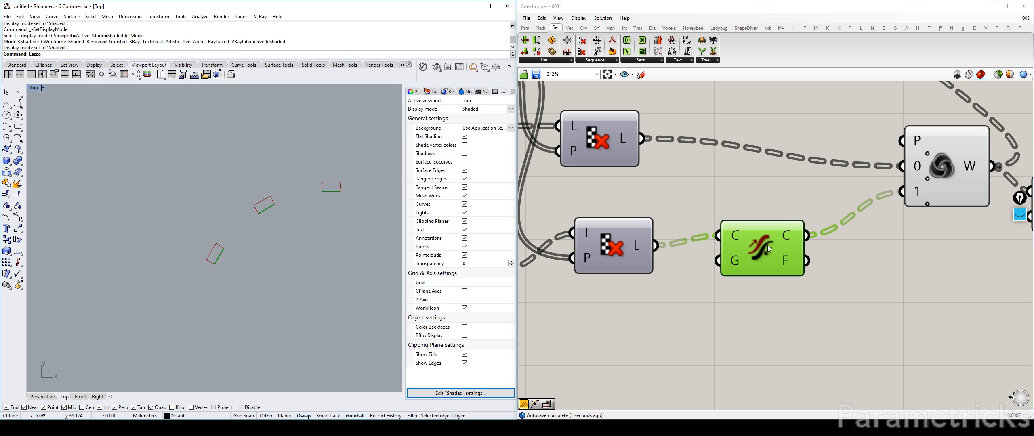
{"action": "left_click_drag", "start_coordinate": [742, 252], "coordinate": [705, 274]}
{"action": "left_click", "coordinate": [927, 179]}
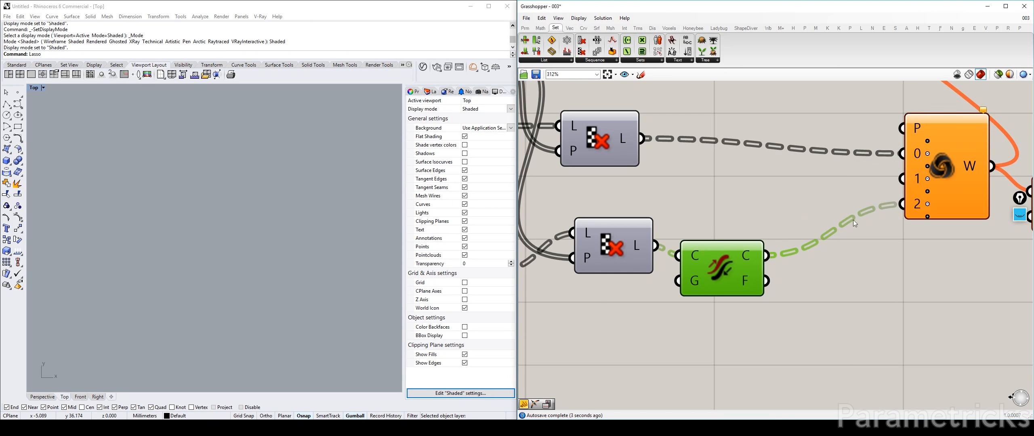
{"action": "scroll", "coordinate": [936, 181], "scroll_direction": "up", "scroll_amount": 2}
{"action": "left_click", "coordinate": [926, 178]}
{"action": "left_click_drag", "start_coordinate": [941, 178], "coordinate": [843, 188]}
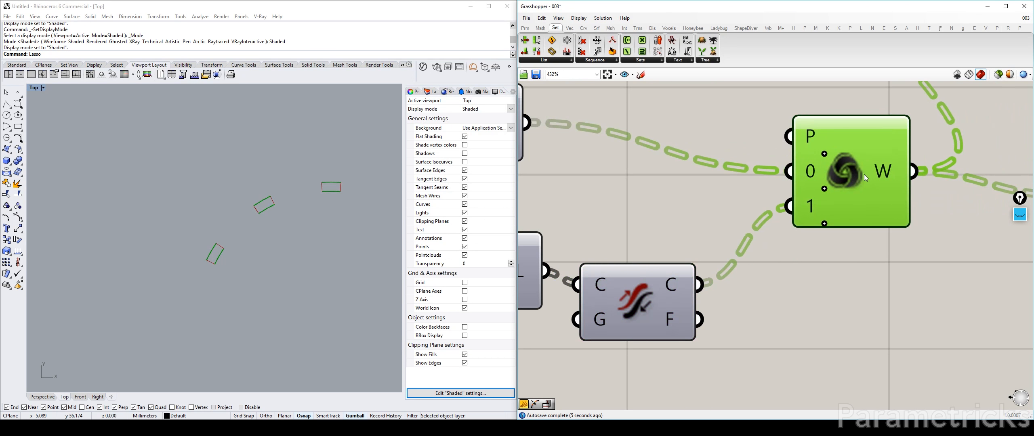
{"action": "left_click_drag", "start_coordinate": [669, 284], "coordinate": [669, 270]}
Step: Tighten the layout by moving Partition List next to Weave and Connect Curves next to Partition List, with the Param Viewer above them
{"action": "scroll", "coordinate": [669, 271], "scroll_direction": "down", "scroll_amount": 3}
{"action": "scroll", "coordinate": [781, 245], "scroll_direction": "down", "scroll_amount": 4}
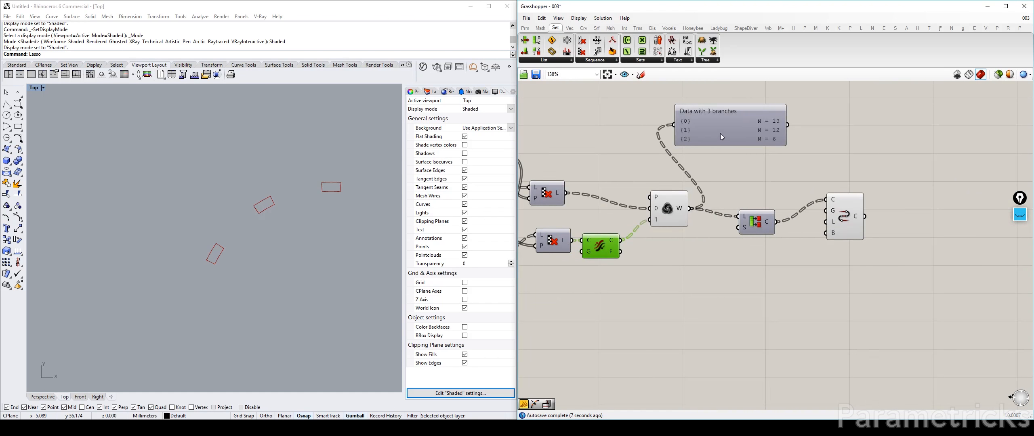
{"action": "left_click_drag", "start_coordinate": [722, 136], "coordinate": [767, 155]}
{"action": "left_click_drag", "start_coordinate": [755, 222], "coordinate": [715, 214]}
{"action": "left_click_drag", "start_coordinate": [849, 221], "coordinate": [772, 232]}
Step: Try Tangency and Curvature continuity on Connect Curves' G input, and return it to Position
{"action": "right_click", "coordinate": [759, 223]}
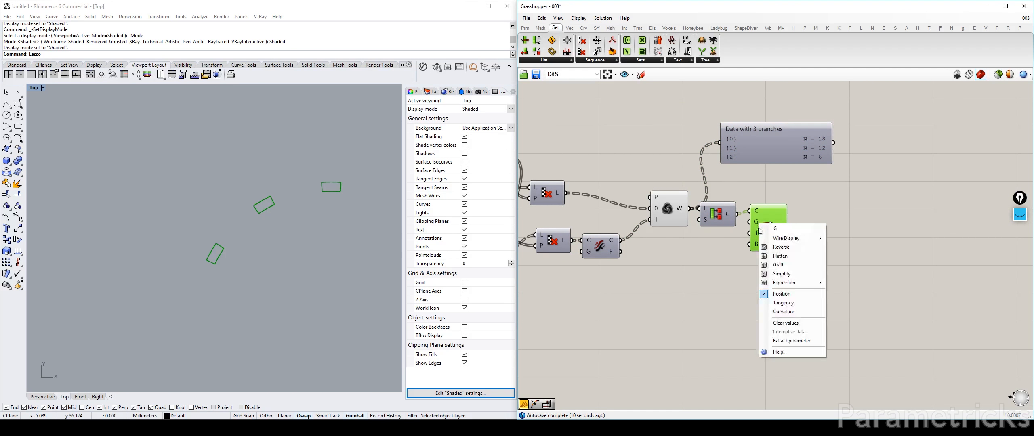
{"action": "left_click", "coordinate": [792, 303]}
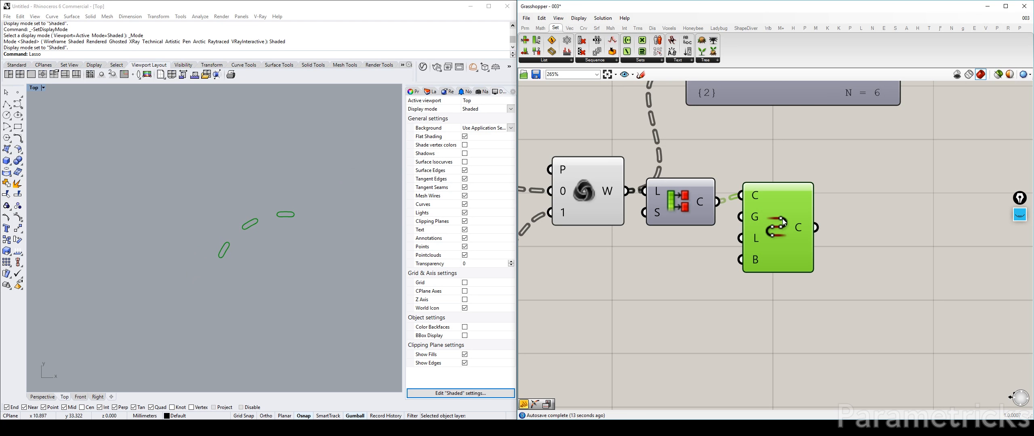
{"action": "scroll", "coordinate": [265, 255], "scroll_direction": "up", "scroll_amount": 2}
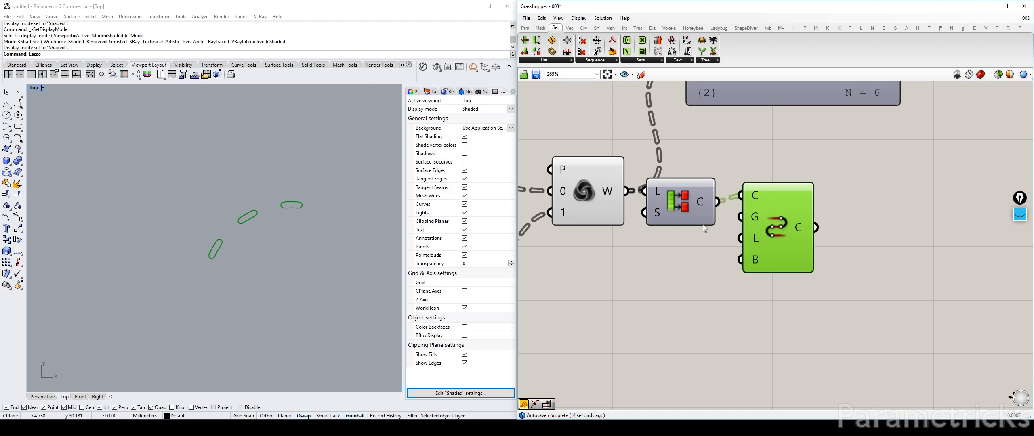
{"action": "right_click", "coordinate": [753, 217]}
{"action": "left_click", "coordinate": [792, 302]}
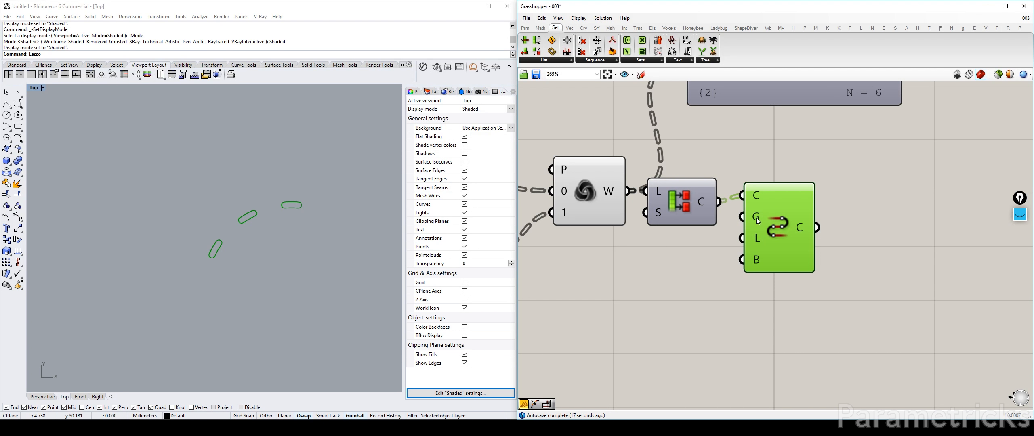
{"action": "right_click", "coordinate": [757, 218]}
{"action": "left_click", "coordinate": [791, 296]}
{"action": "right_click", "coordinate": [760, 226]}
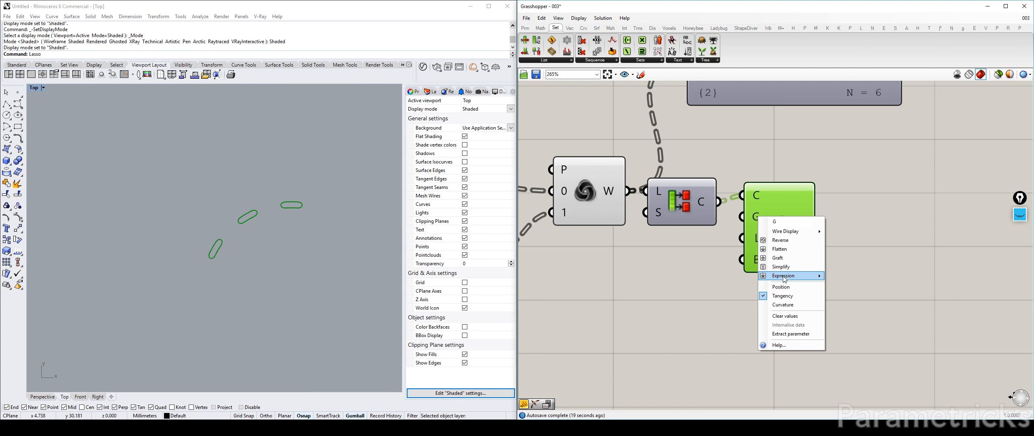
{"action": "left_click", "coordinate": [792, 288]}
{"action": "left_click_drag", "start_coordinate": [772, 221], "coordinate": [783, 226]}
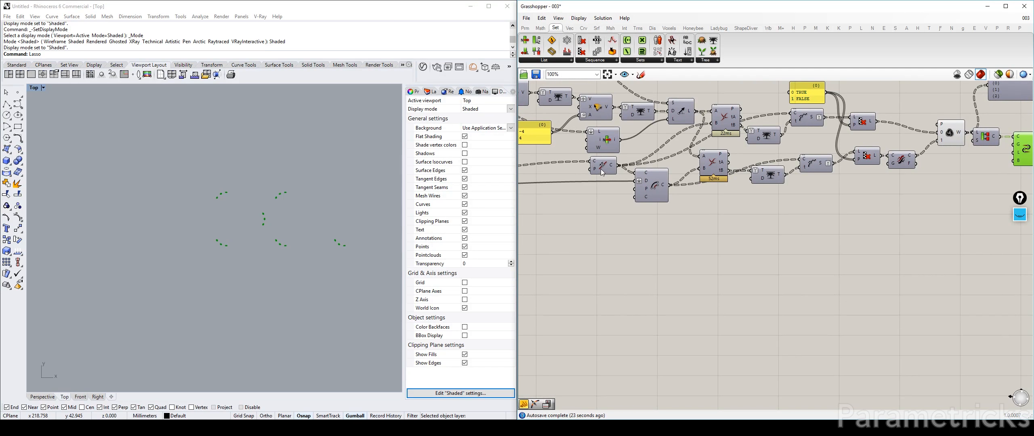
Step: Preview the floor outline curves that feed the offset, and set the Balcony Depth slider to 3.5
{"action": "left_click", "coordinate": [599, 172]}
{"action": "scroll", "coordinate": [286, 207], "scroll_direction": "up", "scroll_amount": 3}
{"action": "scroll", "coordinate": [710, 165], "scroll_direction": "down", "scroll_amount": 4}
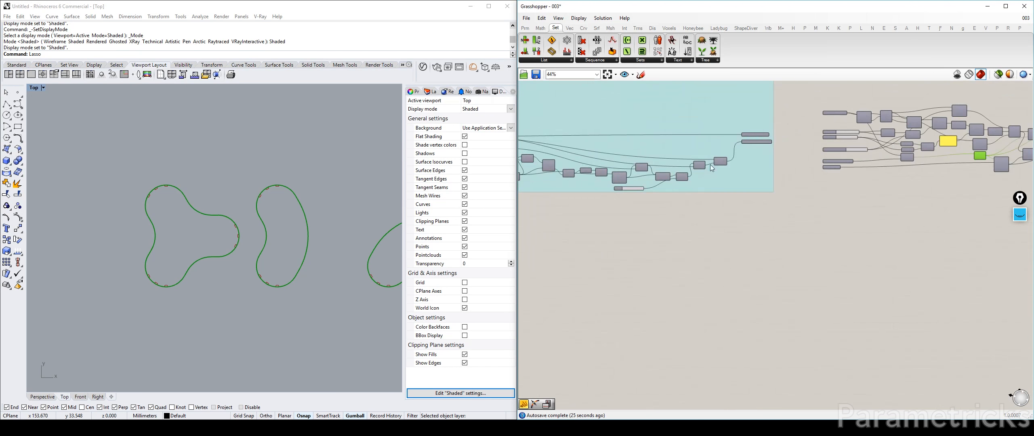
{"action": "right_click_drag", "start_coordinate": [525, 168], "coordinate": [794, 170]}
{"action": "right_click_drag", "start_coordinate": [574, 161], "coordinate": [655, 161]}
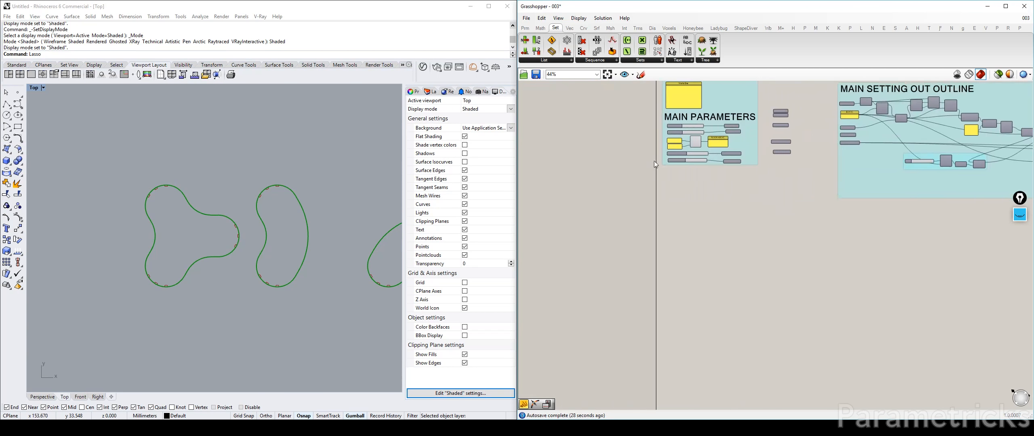
{"action": "scroll", "coordinate": [655, 161], "scroll_direction": "up", "scroll_amount": 5}
{"action": "scroll", "coordinate": [728, 166], "scroll_direction": "up", "scroll_amount": 3}
{"action": "right_click_drag", "start_coordinate": [734, 169], "coordinate": [649, 219]}
{"action": "left_click_drag", "start_coordinate": [619, 219], "coordinate": [678, 225]}
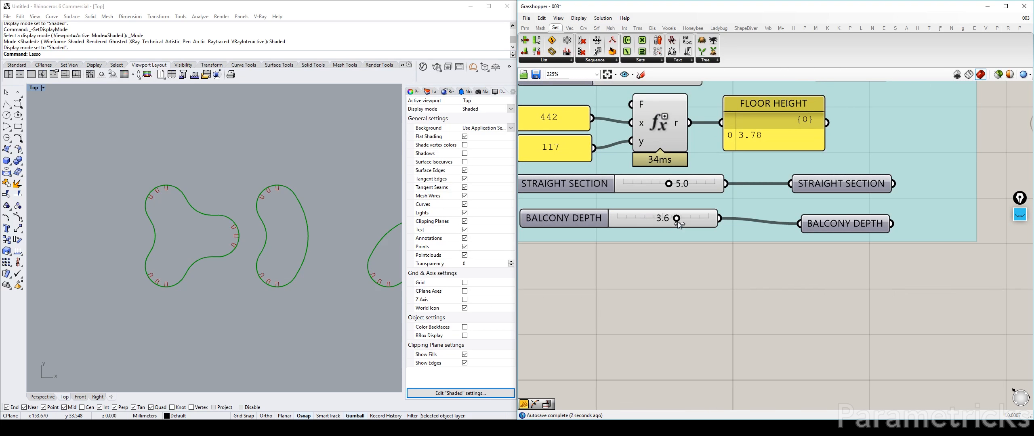
{"action": "double_click", "coordinate": [650, 217]}
{"action": "key", "text": "Return"}
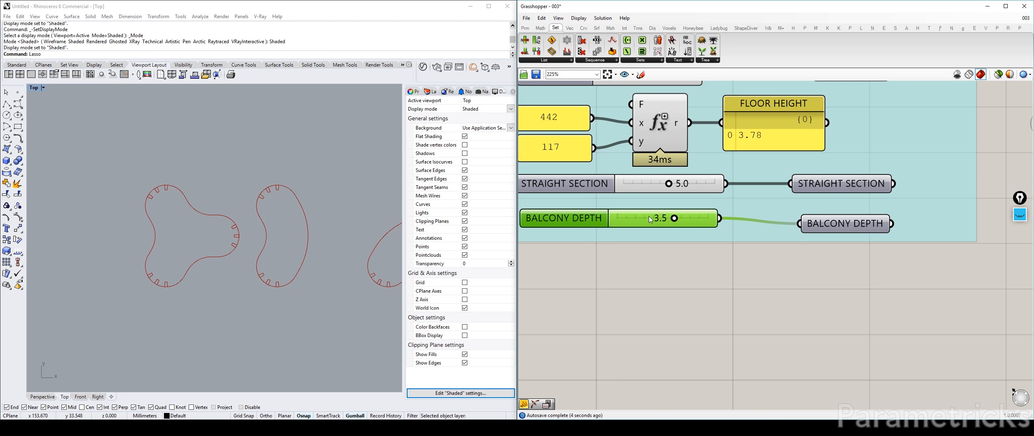
{"action": "scroll", "coordinate": [216, 247], "scroll_direction": "up", "scroll_amount": 13}
{"action": "scroll", "coordinate": [217, 244], "scroll_direction": "down", "scroll_amount": 11}
{"action": "right_click_drag", "start_coordinate": [310, 229], "coordinate": [116, 204]}
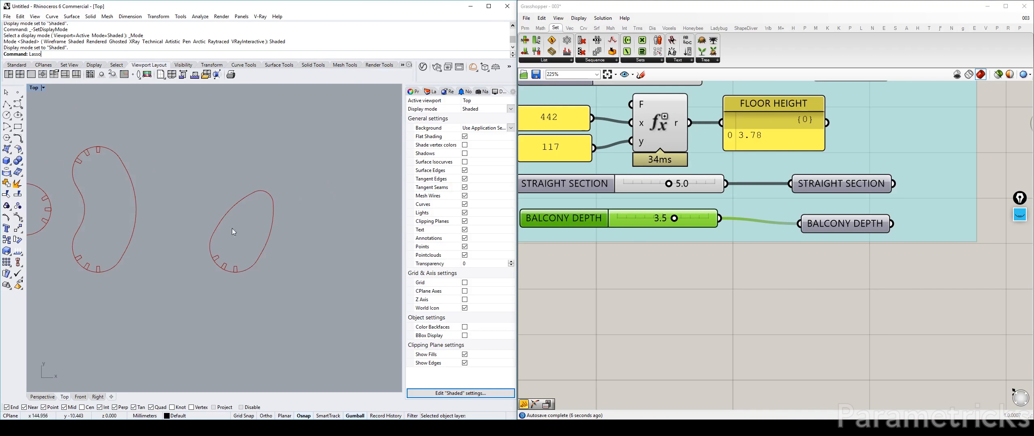
Step: Delete the Param Viewer attached to the Partition List output at the end of the column definition
{"action": "scroll", "coordinate": [777, 217], "scroll_direction": "down", "scroll_amount": 3}
{"action": "scroll", "coordinate": [805, 212], "scroll_direction": "down", "scroll_amount": 1}
{"action": "right_click_drag", "start_coordinate": [926, 233], "coordinate": [628, 237]}
{"action": "right_click_drag", "start_coordinate": [1010, 214], "coordinate": [559, 242]}
{"action": "right_click", "coordinate": [749, 151]}
{"action": "scroll", "coordinate": [746, 175], "scroll_direction": "down", "scroll_amount": 5}
{"action": "right_click_drag", "start_coordinate": [883, 181], "coordinate": [742, 193]}
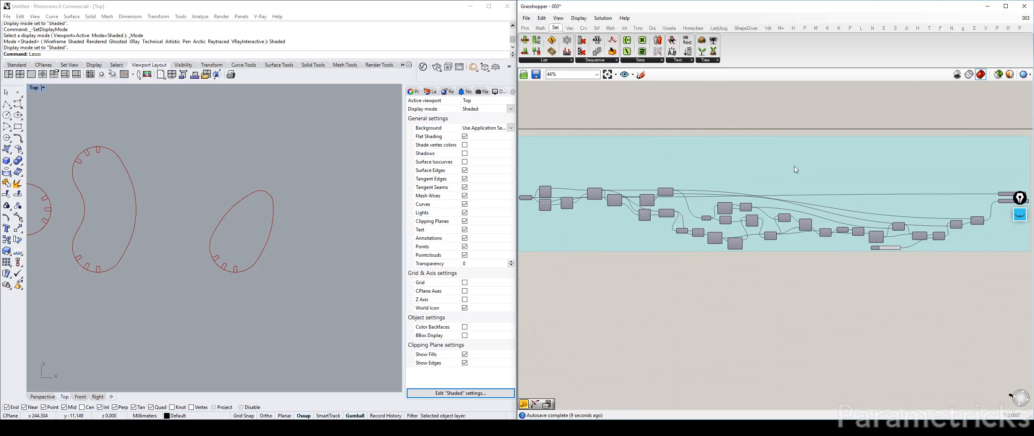
{"action": "right_click_drag", "start_coordinate": [891, 196], "coordinate": [535, 173]}
{"action": "right_click_drag", "start_coordinate": [950, 186], "coordinate": [605, 173]}
{"action": "scroll", "coordinate": [734, 165], "scroll_direction": "up", "scroll_amount": 6}
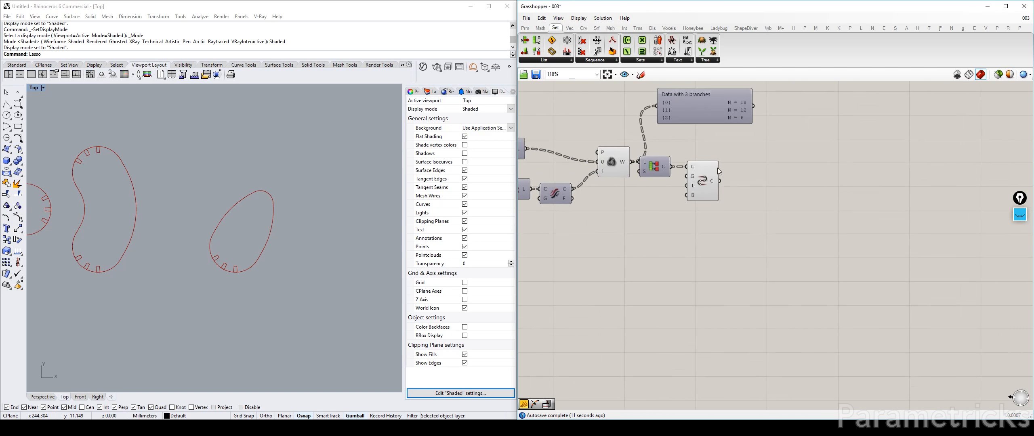
{"action": "left_click", "coordinate": [706, 102]}
{"action": "key", "text": "Delete"}
Step: Hide the preview of the floor outline curves feeding the offset, leaving only the column outlines shown
{"action": "right_click_drag", "start_coordinate": [641, 133], "coordinate": [778, 120]}
{"action": "left_click", "coordinate": [744, 145]}
{"action": "right_click_drag", "start_coordinate": [729, 146], "coordinate": [1033, 125]}
{"action": "left_click", "coordinate": [646, 164]}
Step: Review the column definition from its input parameters through to Connect Curves, and examine the column outlines of the tower floors in the Top view
{"action": "scroll", "coordinate": [690, 160], "scroll_direction": "down", "scroll_amount": 4}
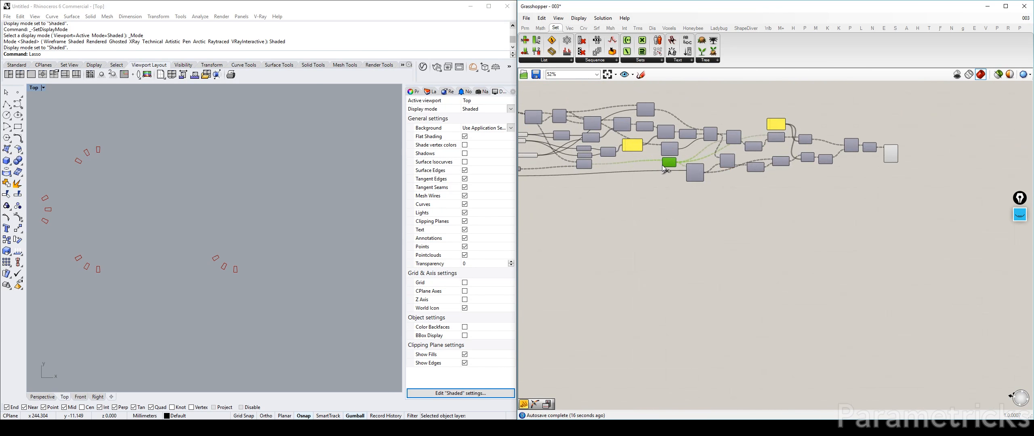
{"action": "right_click_drag", "start_coordinate": [637, 162], "coordinate": [835, 158]}
{"action": "right_click_drag", "start_coordinate": [672, 106], "coordinate": [653, 201]}
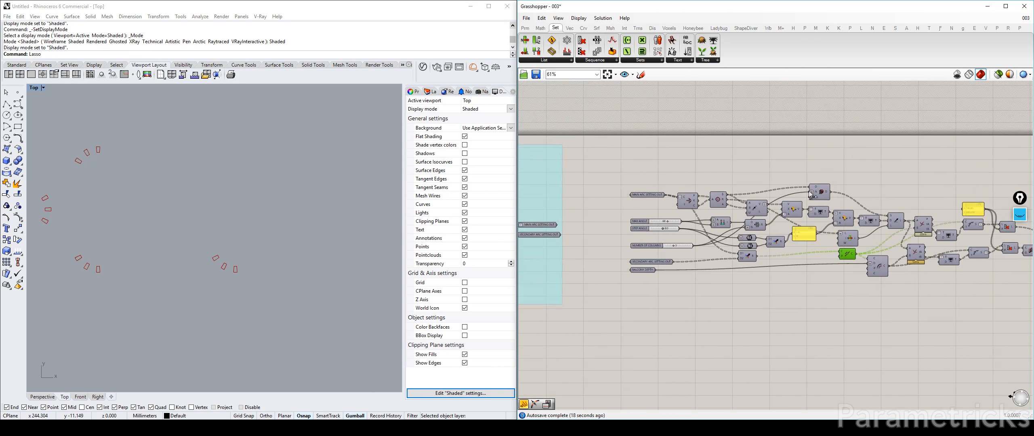
{"action": "right_click_drag", "start_coordinate": [977, 192], "coordinate": [600, 143]}
{"action": "scroll", "coordinate": [666, 168], "scroll_direction": "up", "scroll_amount": 4}
{"action": "left_click", "coordinate": [797, 215]}
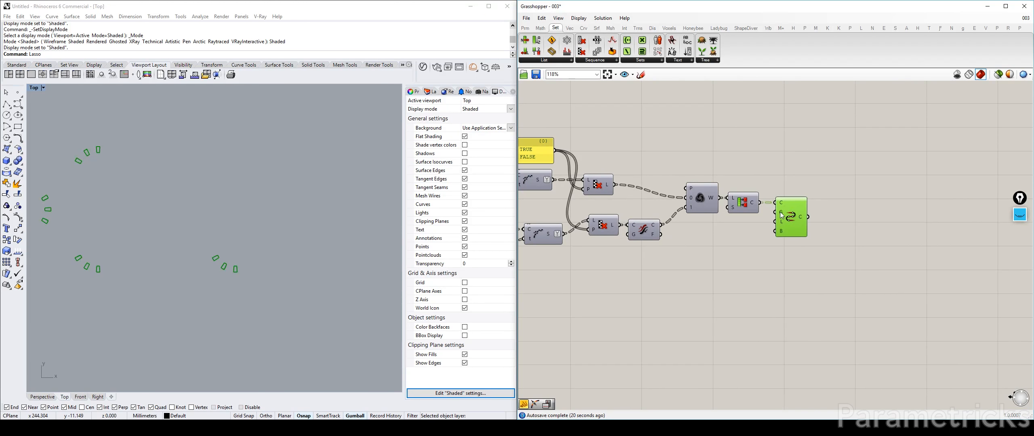
{"action": "right_click_drag", "start_coordinate": [267, 214], "coordinate": [360, 194]}
{"action": "right_click_drag", "start_coordinate": [203, 193], "coordinate": [309, 194]}
{"action": "right_click_drag", "start_coordinate": [588, 209], "coordinate": [767, 202]}
{"action": "scroll", "coordinate": [767, 203], "scroll_direction": "down", "scroll_amount": 2}
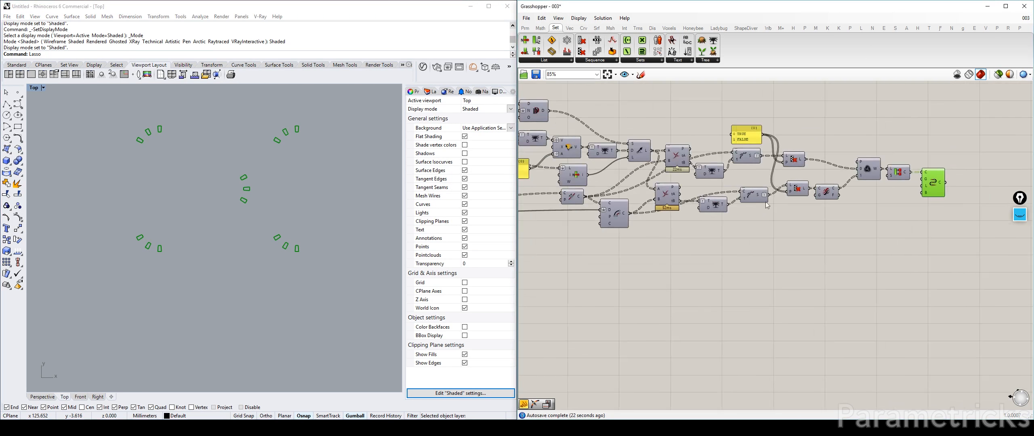
{"action": "scroll", "coordinate": [617, 219], "scroll_direction": "down", "scroll_amount": 3}
{"action": "scroll", "coordinate": [239, 205], "scroll_direction": "down", "scroll_amount": 3}
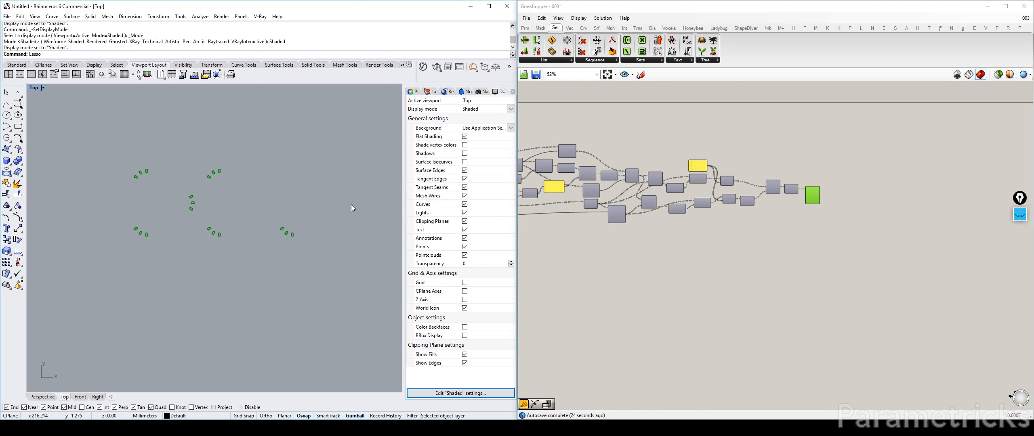
{"action": "scroll", "coordinate": [750, 211], "scroll_direction": "down", "scroll_amount": 3}
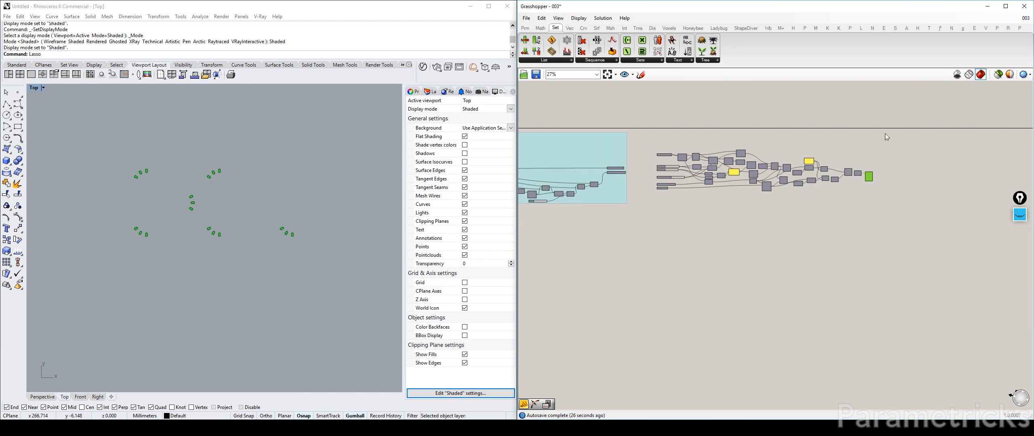
{"action": "left_click_drag", "start_coordinate": [940, 99], "coordinate": [651, 222]}
{"action": "left_click", "coordinate": [743, 231]}
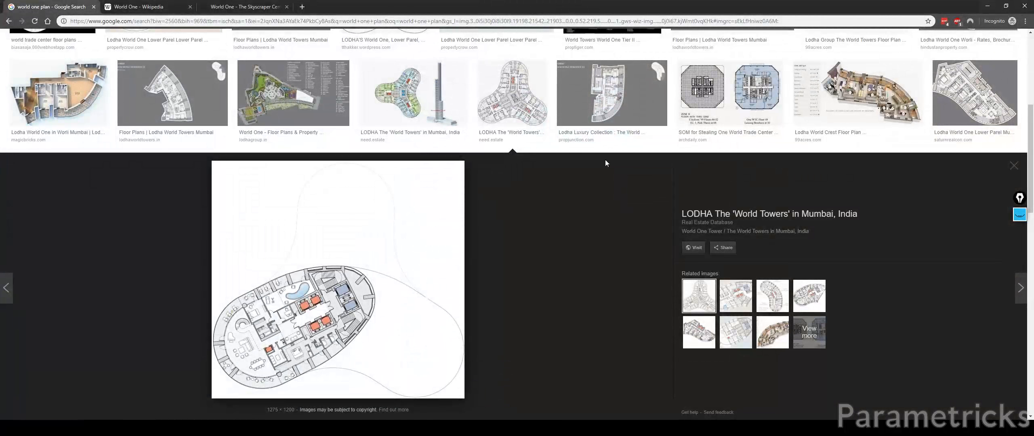
Step: Switch to the browser, search Google Images for "world one", and open the aerial construction photo of the Lodha World One Tower
{"action": "scroll", "coordinate": [605, 163], "scroll_direction": "up", "scroll_amount": 10}
{"action": "scroll", "coordinate": [461, 164], "scroll_direction": "down", "scroll_amount": 15}
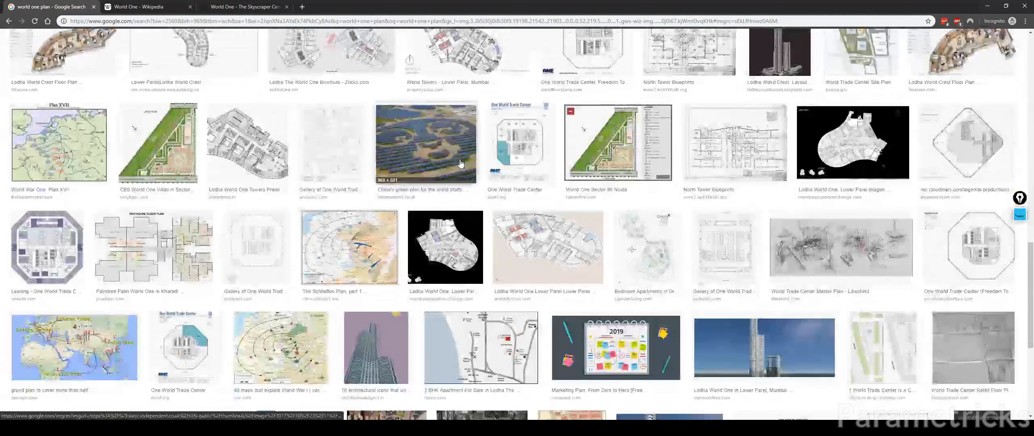
{"action": "scroll", "coordinate": [460, 164], "scroll_direction": "up", "scroll_amount": 15}
{"action": "left_click_drag", "start_coordinate": [97, 46], "coordinate": [300, 52]}
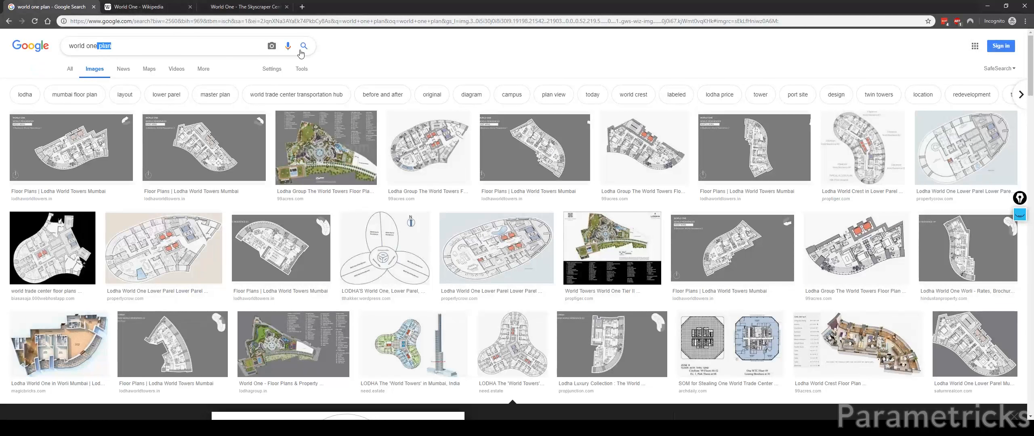
{"action": "left_click", "coordinate": [300, 51]}
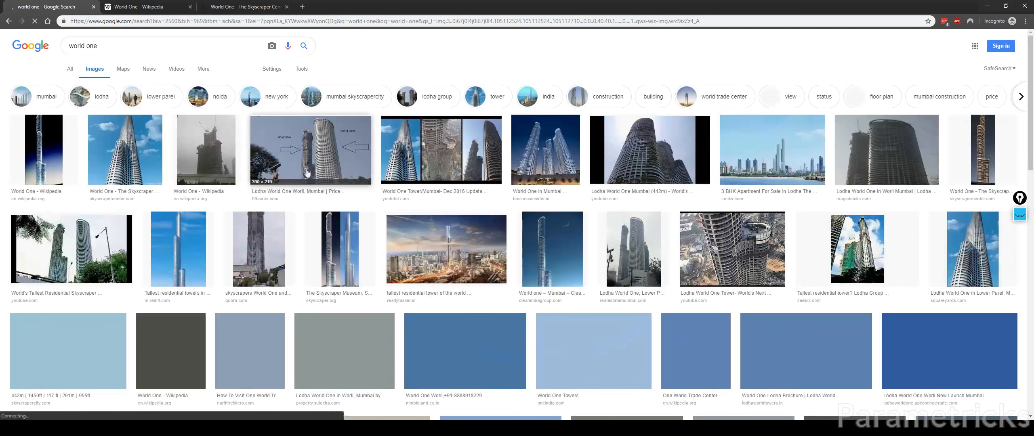
{"action": "left_click", "coordinate": [751, 240]}
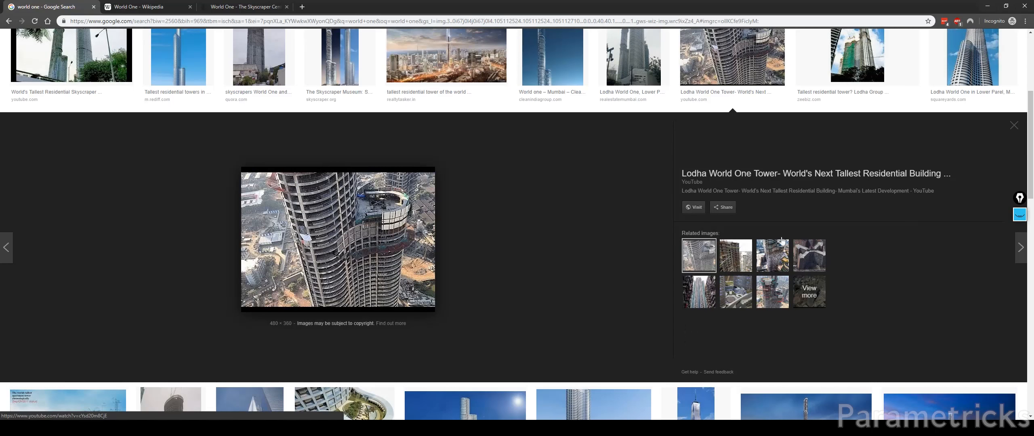
Step: Mark column positions along the facade in the tower photo with pink pen annotation strokes
{"action": "left_click", "coordinate": [1020, 216]}
{"action": "left_click", "coordinate": [1020, 239]}
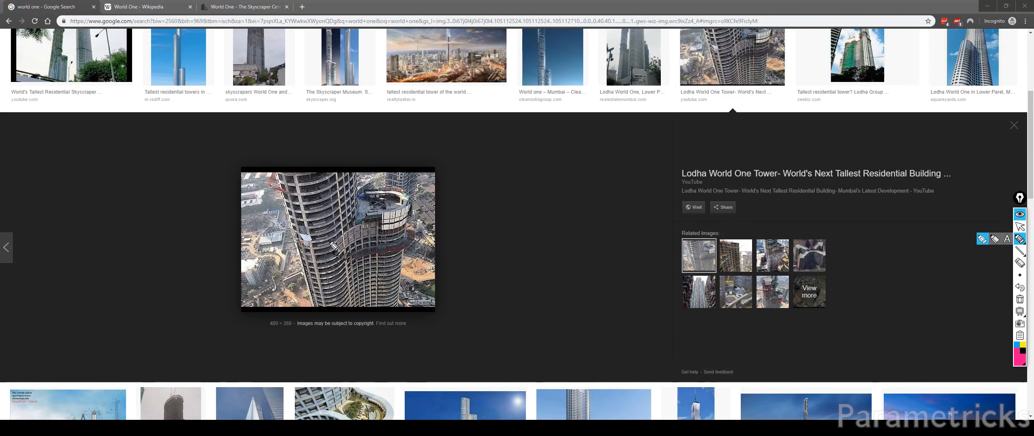
{"action": "left_click_drag", "start_coordinate": [287, 190], "coordinate": [290, 214]}
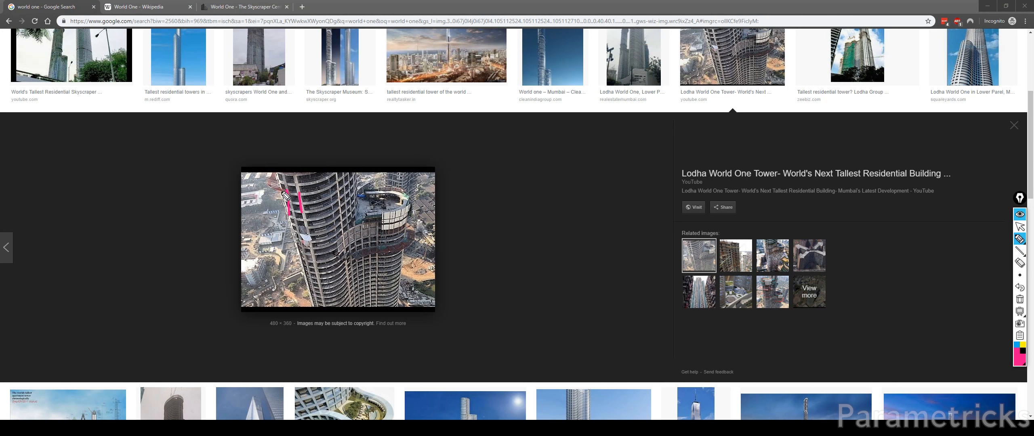
{"action": "left_click_drag", "start_coordinate": [407, 197], "coordinate": [404, 227]}
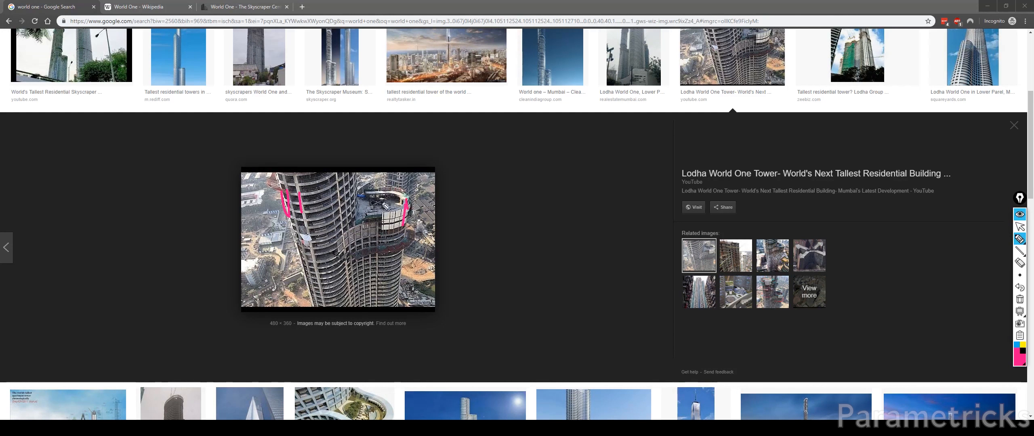
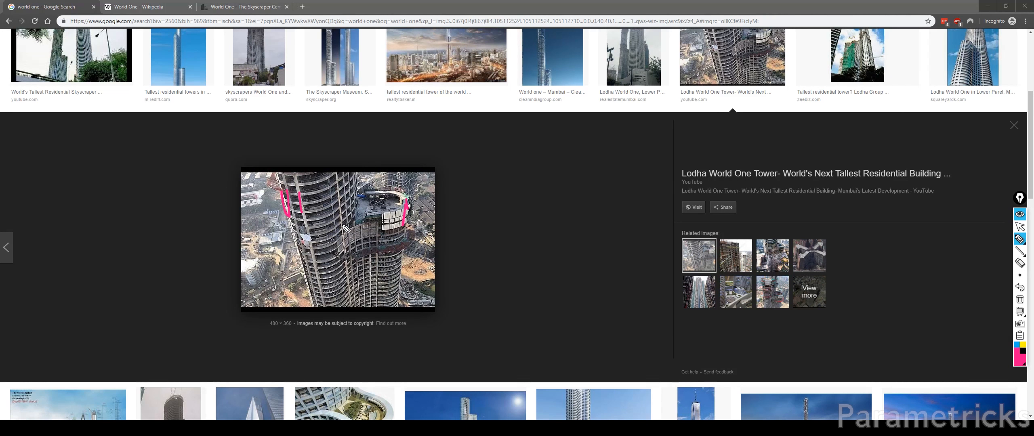
{"action": "left_click_drag", "start_coordinate": [342, 223], "coordinate": [346, 250]}
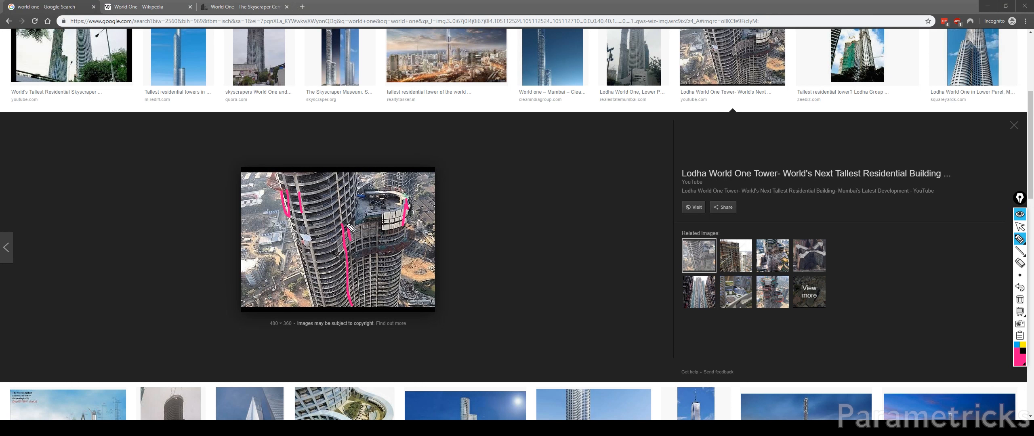
{"action": "left_click_drag", "start_coordinate": [349, 226], "coordinate": [350, 197]}
Step: Clear all pen strokes from the tower photo and close the annotation tools
{"action": "left_click", "coordinate": [1020, 239]}
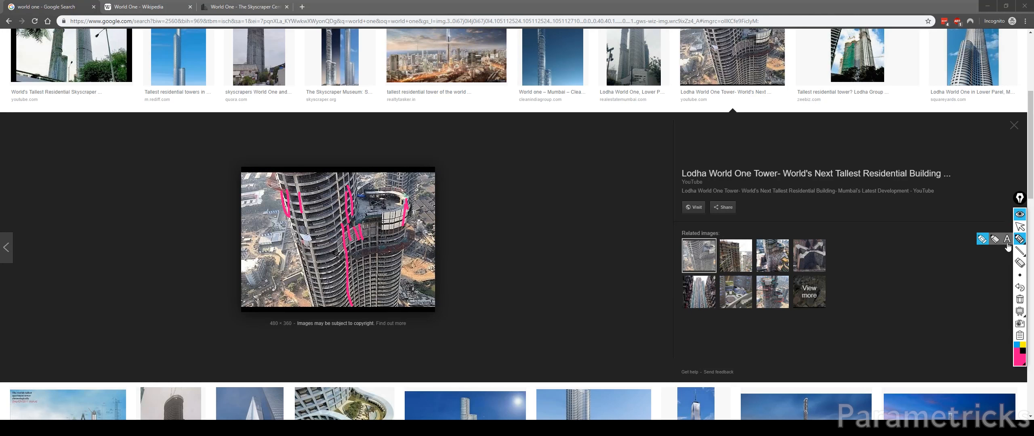
{"action": "left_click", "coordinate": [995, 239]}
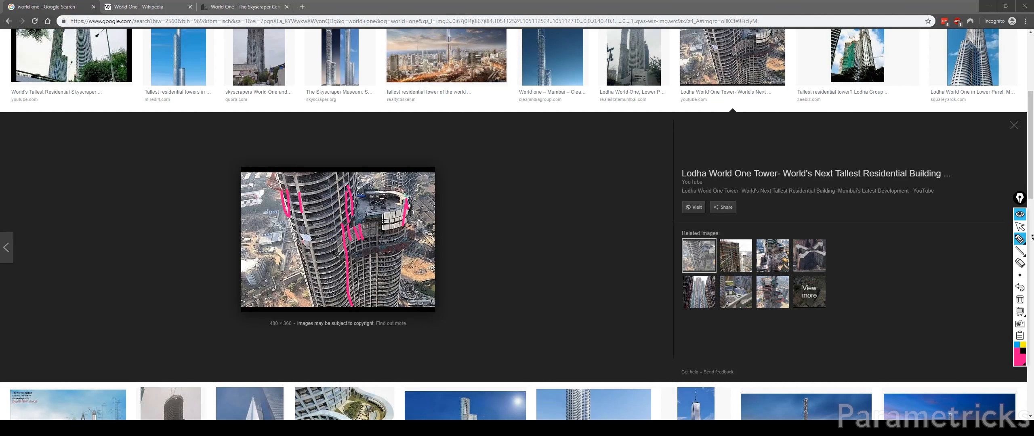
{"action": "left_click", "coordinate": [1020, 276]}
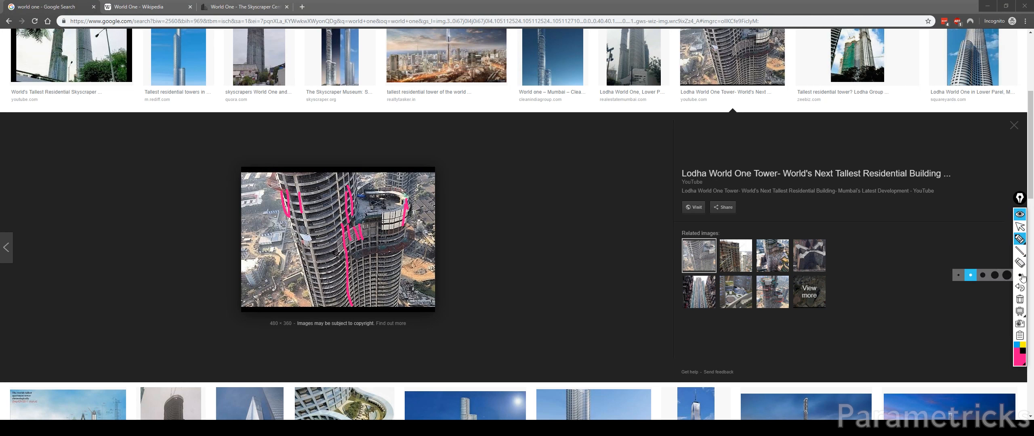
{"action": "left_click", "coordinate": [1020, 299]}
{"action": "left_click", "coordinate": [1020, 215]}
Step: Browse further World One images and examine the three-view "World One Tower/Mumbai- Dec 2016 Update" picture of the facade
{"action": "scroll", "coordinate": [794, 263], "scroll_direction": "down", "scroll_amount": 3}
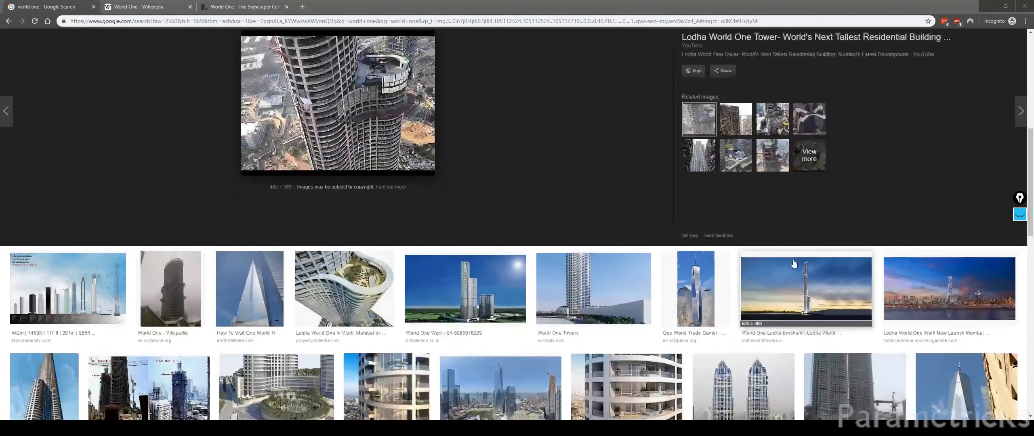
{"action": "scroll", "coordinate": [794, 263], "scroll_direction": "down", "scroll_amount": 5}
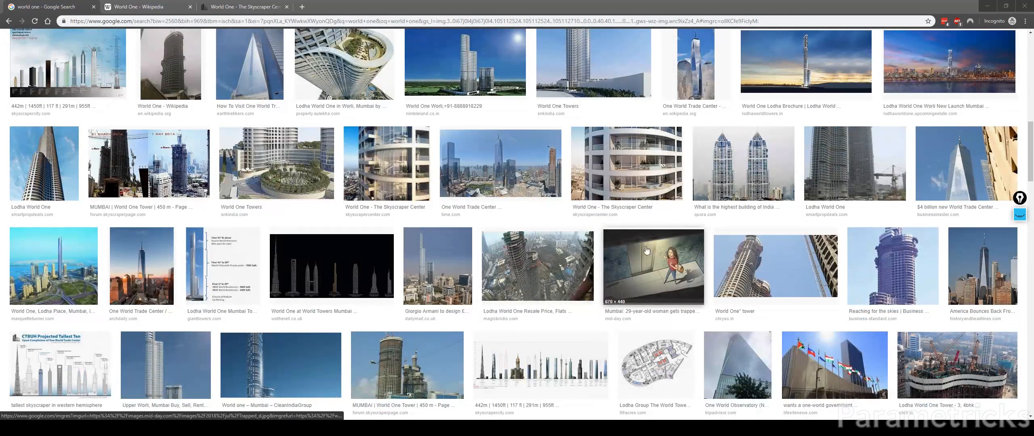
{"action": "scroll", "coordinate": [263, 162], "scroll_direction": "up", "scroll_amount": 8}
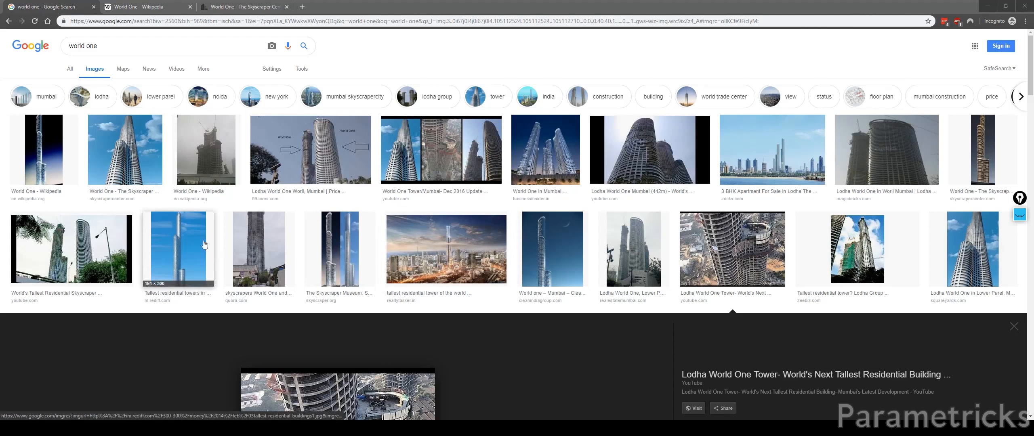
{"action": "left_click", "coordinate": [451, 157]}
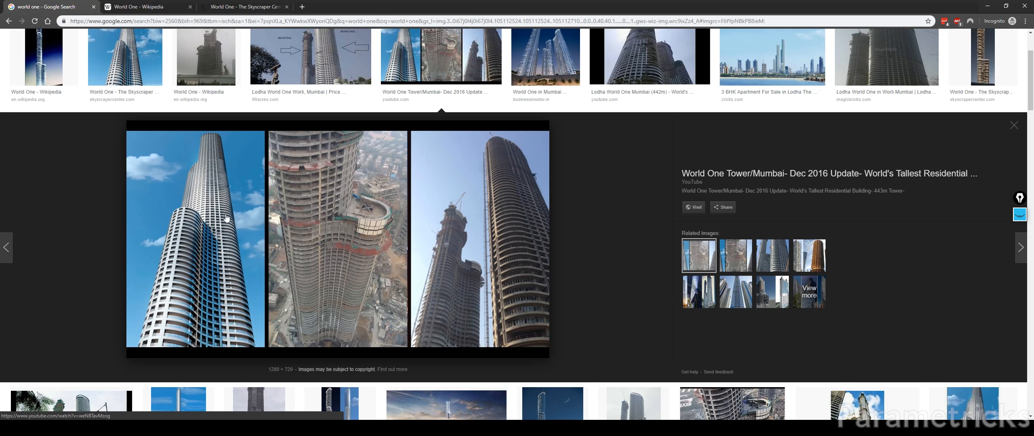
{"action": "scroll", "coordinate": [285, 194], "scroll_direction": "down", "scroll_amount": 10}
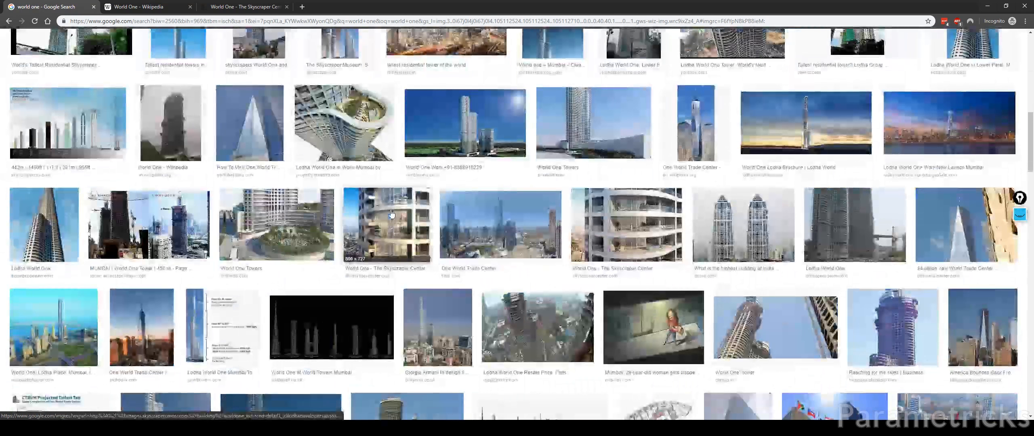
{"action": "scroll", "coordinate": [402, 216], "scroll_direction": "up", "scroll_amount": 6}
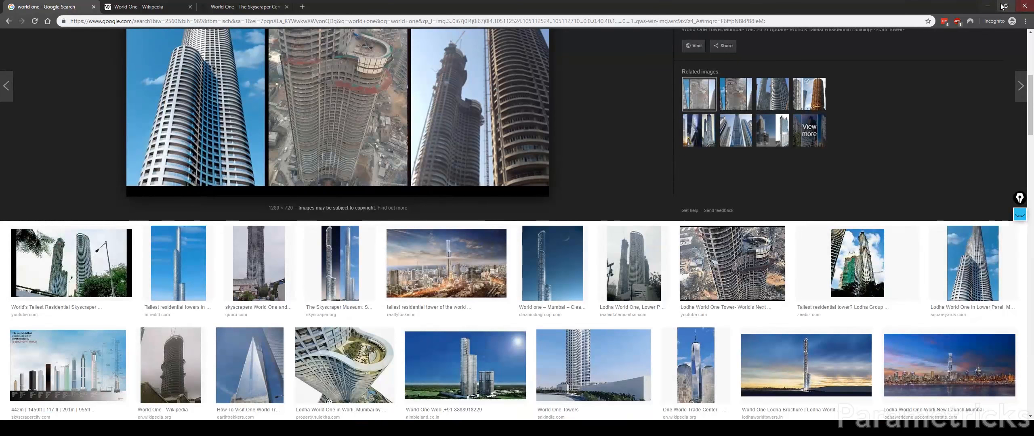
Step: Return to Grasshopper and nudge the whole group of column setting-out components slightly upward
{"action": "left_click", "coordinate": [987, 6]}
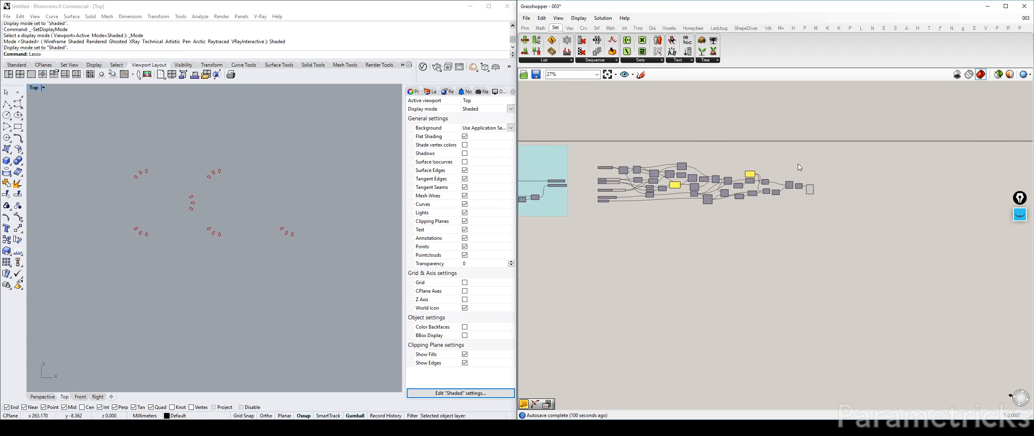
{"action": "scroll", "coordinate": [610, 163], "scroll_direction": "up", "scroll_amount": 3}
{"action": "scroll", "coordinate": [593, 155], "scroll_direction": "down", "scroll_amount": 2}
{"action": "left_click_drag", "start_coordinate": [880, 129], "coordinate": [587, 225]}
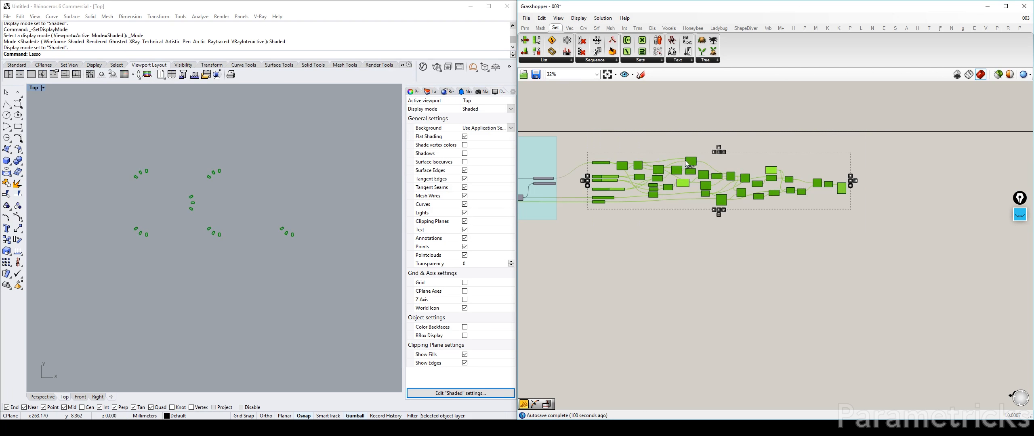
{"action": "left_click_drag", "start_coordinate": [692, 163], "coordinate": [690, 160]}
{"action": "left_click", "coordinate": [690, 223]}
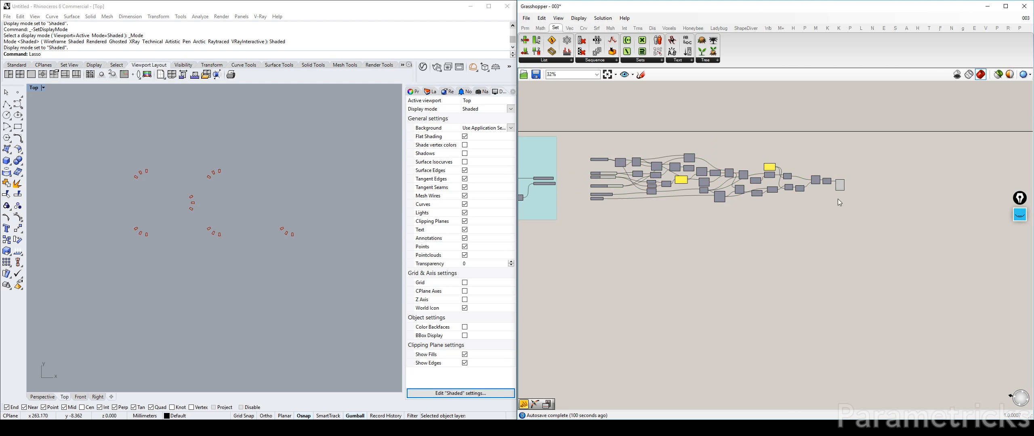
Step: Nudge the list-matching component fed by SECONDARY ARC SETTING OUT slightly to tidy the start of the column definition
{"action": "scroll", "coordinate": [606, 189], "scroll_direction": "up", "scroll_amount": 3}
{"action": "scroll", "coordinate": [582, 207], "scroll_direction": "up", "scroll_amount": 2}
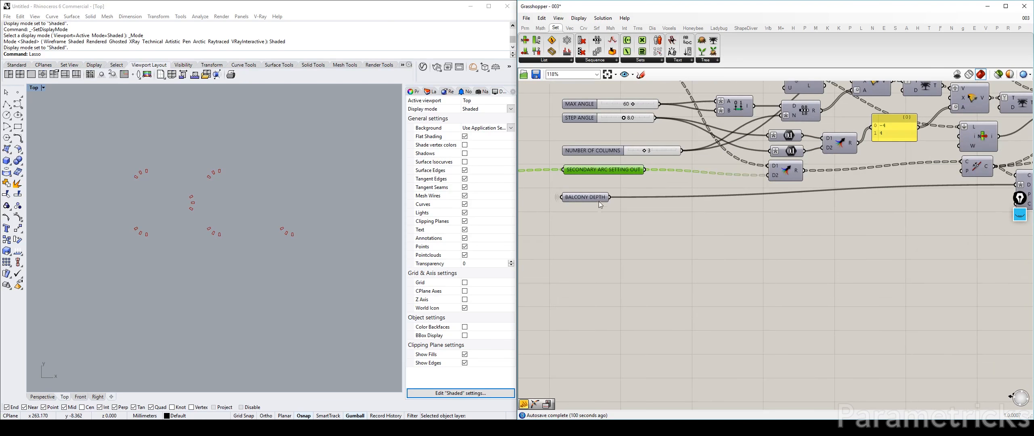
{"action": "scroll", "coordinate": [600, 204], "scroll_direction": "down", "scroll_amount": 3}
{"action": "left_click_drag", "start_coordinate": [651, 232], "coordinate": [612, 145]}
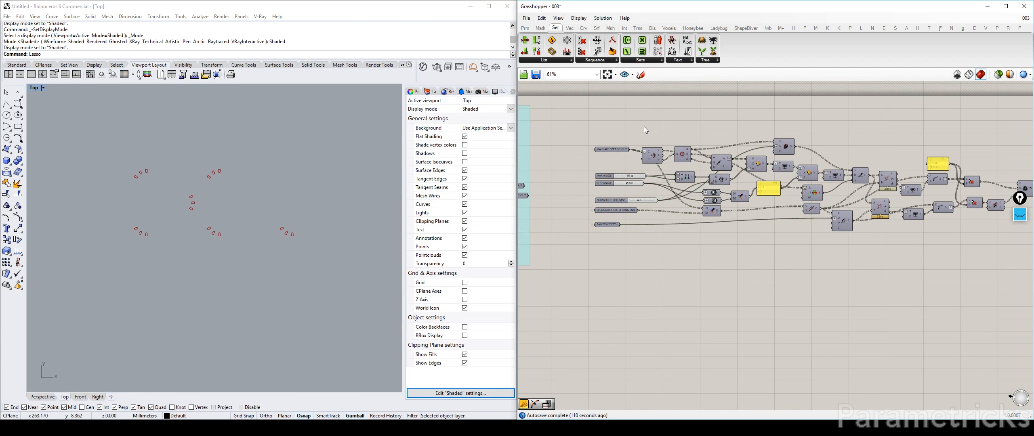
{"action": "right_click_drag", "start_coordinate": [644, 126], "coordinate": [541, 112]}
{"action": "scroll", "coordinate": [608, 190], "scroll_direction": "up", "scroll_amount": 3}
{"action": "left_click", "coordinate": [612, 204]}
{"action": "left_click_drag", "start_coordinate": [613, 203], "coordinate": [615, 206]}
{"action": "right_click_drag", "start_coordinate": [722, 221], "coordinate": [666, 230]}
{"action": "scroll", "coordinate": [659, 221], "scroll_direction": "down", "scroll_amount": 3}
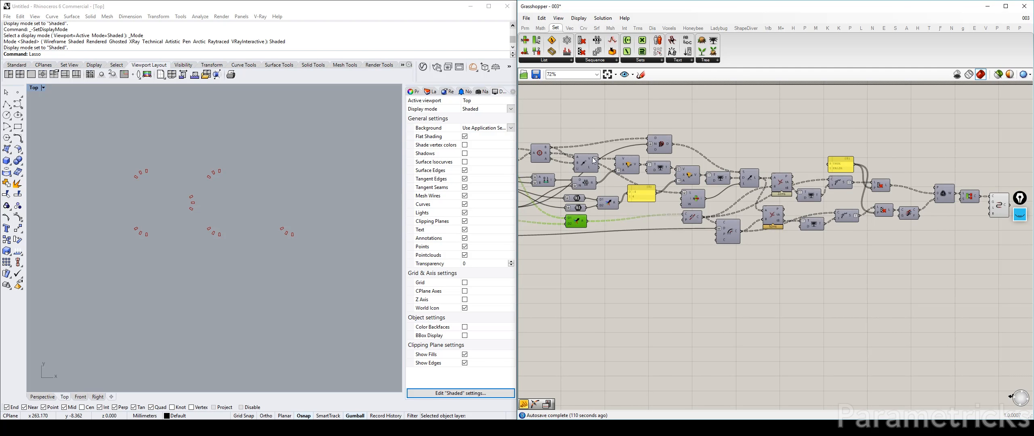
Step: Tidy the lower branch by shifting the Trim Tree component after the lower curve intersection slightly away from it
{"action": "right_click_drag", "start_coordinate": [789, 184], "coordinate": [617, 177]}
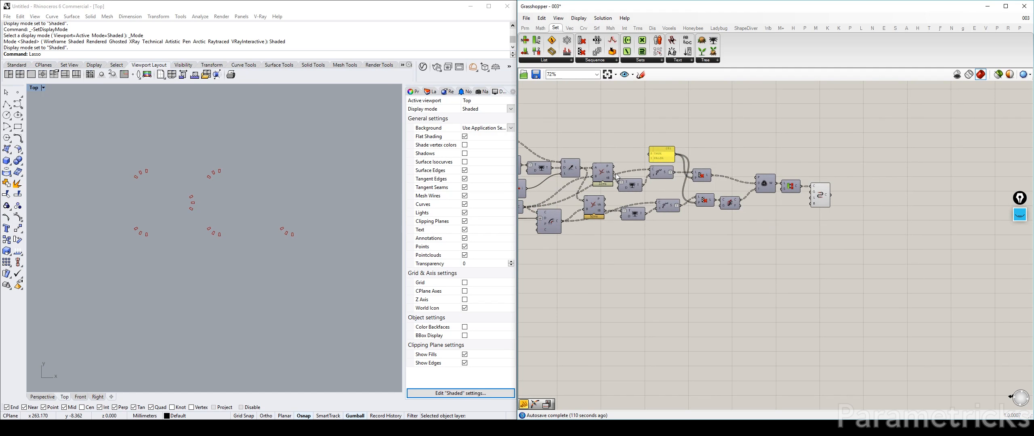
{"action": "scroll", "coordinate": [601, 170], "scroll_direction": "up", "scroll_amount": 3}
{"action": "left_click", "coordinate": [597, 206]}
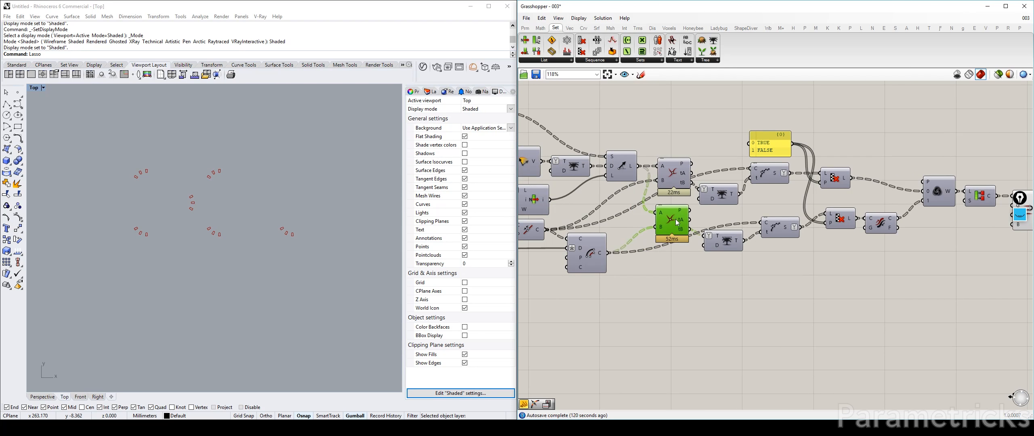
{"action": "left_click_drag", "start_coordinate": [726, 239], "coordinate": [736, 237]}
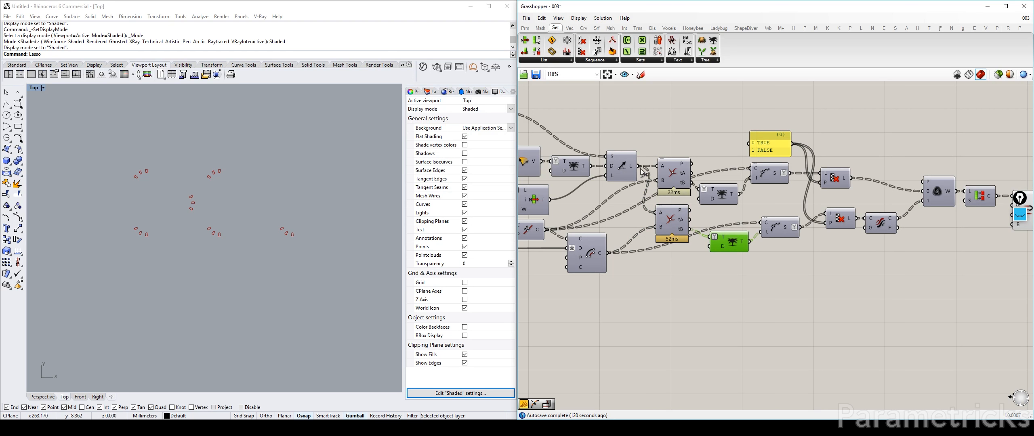
Step: Reposition the Flip Curve, Weave and Connect Curves components so the end of the column definition lines up neatly
{"action": "right_click_drag", "start_coordinate": [643, 173], "coordinate": [419, 175]}
{"action": "left_click", "coordinate": [664, 229]}
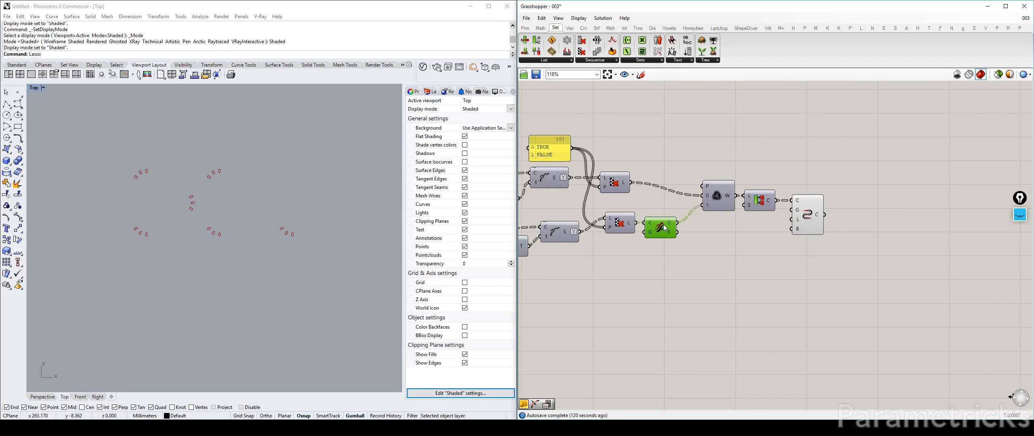
{"action": "left_click_drag", "start_coordinate": [665, 229], "coordinate": [671, 221]}
{"action": "left_click_drag", "start_coordinate": [725, 198], "coordinate": [754, 186]}
{"action": "left_click_drag", "start_coordinate": [817, 214], "coordinate": [814, 201]}
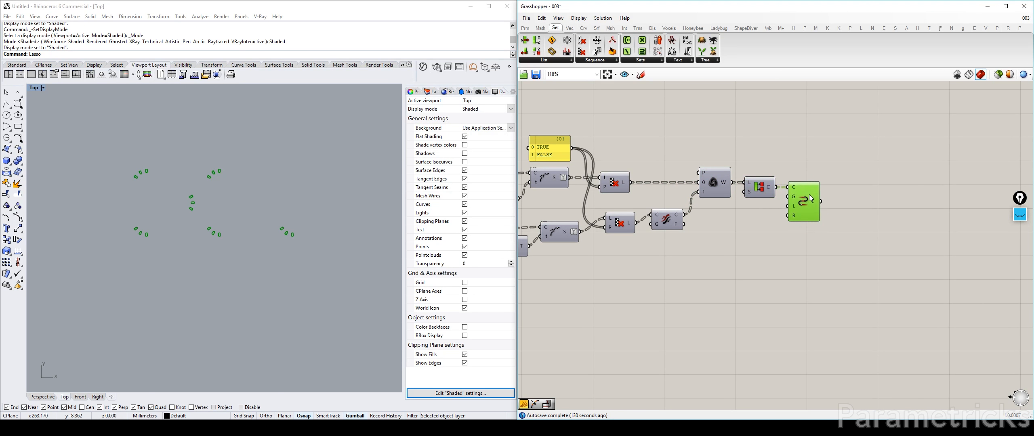
{"action": "scroll", "coordinate": [811, 198], "scroll_direction": "down", "scroll_amount": 5}
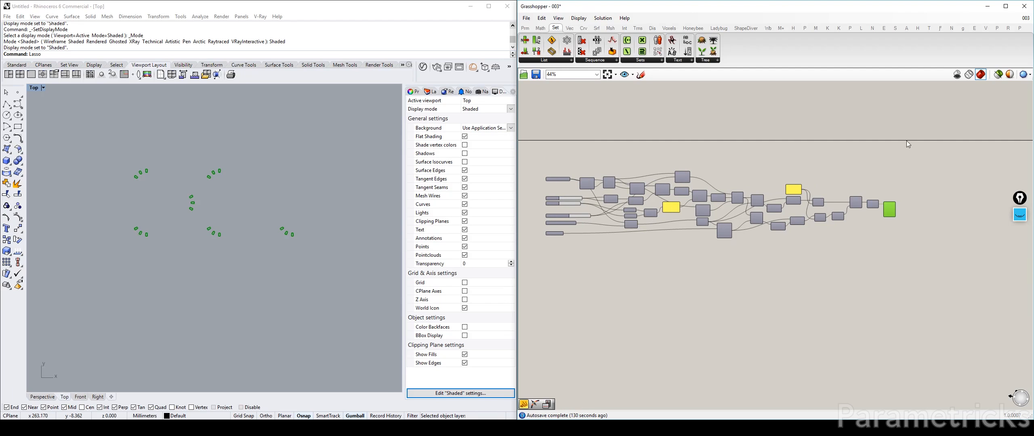
{"action": "left_click_drag", "start_coordinate": [923, 128], "coordinate": [539, 259]}
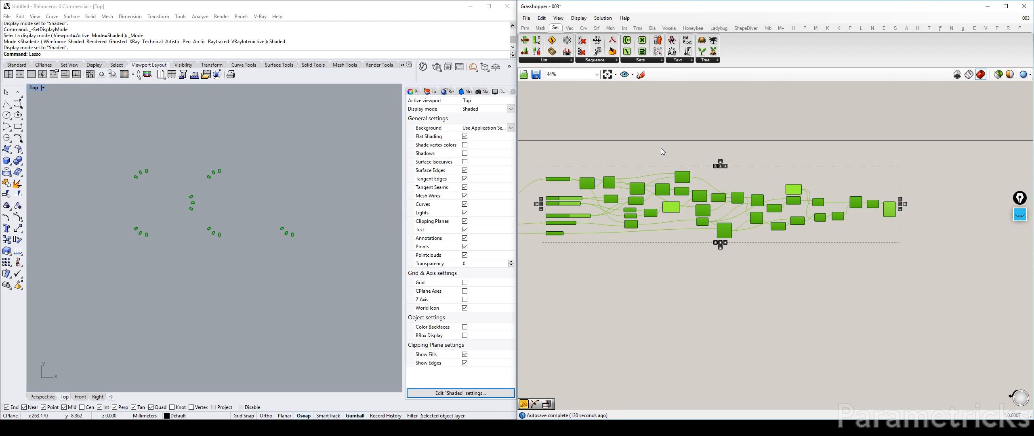
{"action": "left_click", "coordinate": [713, 274]}
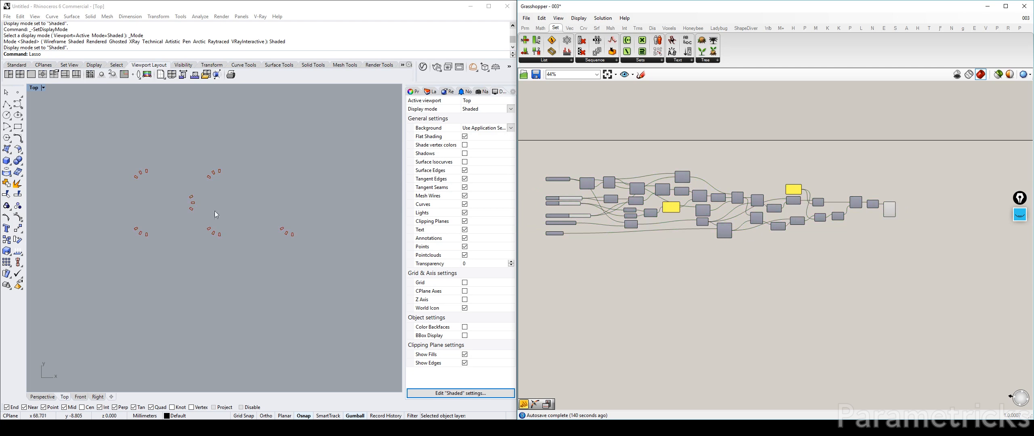